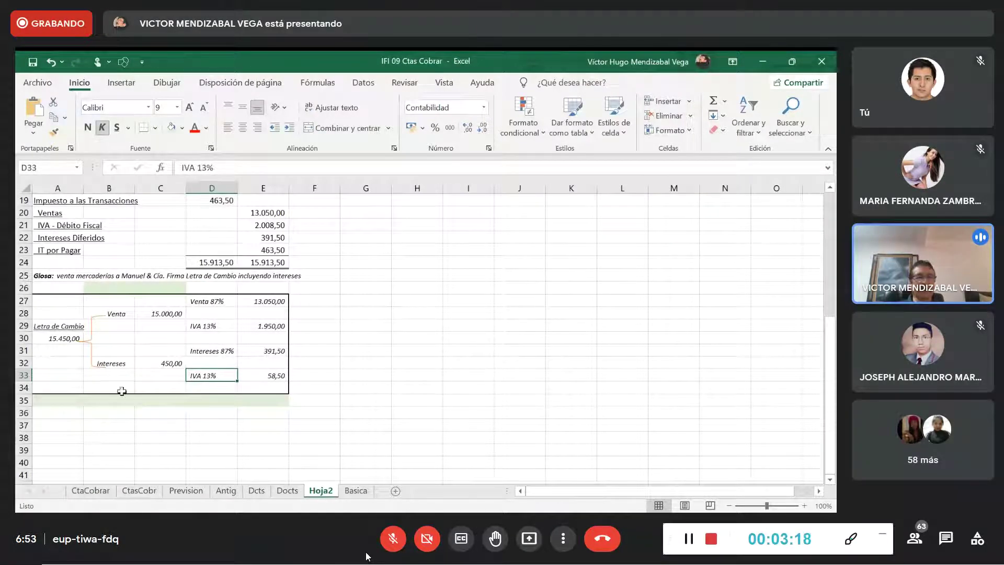
# Enter "En fecha 29 de agosto de 2020, se descuenta la letra de cambio en" in cell A36 of Hoja2.
pyautogui.moveTo(370, 236)
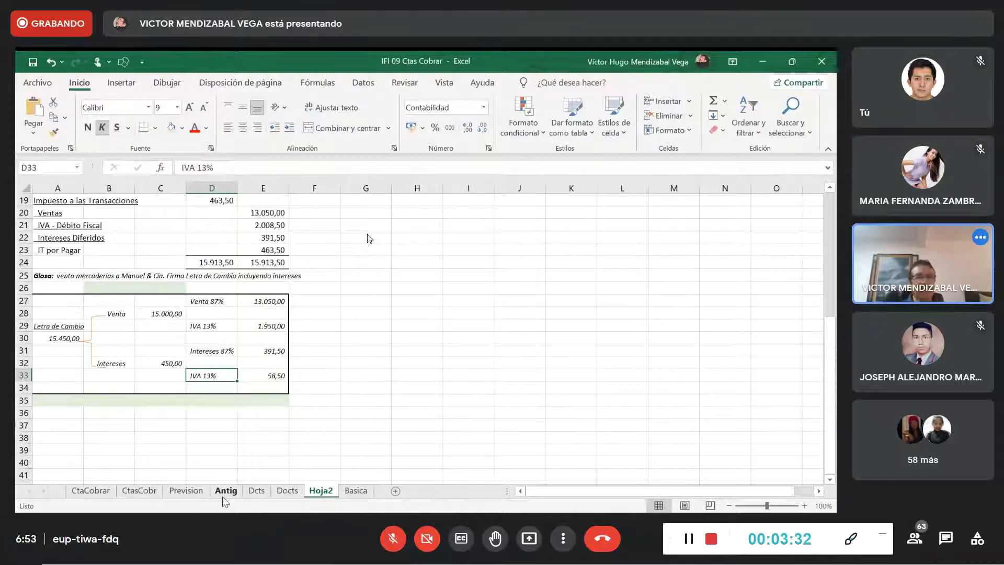
pyautogui.click(64, 413)
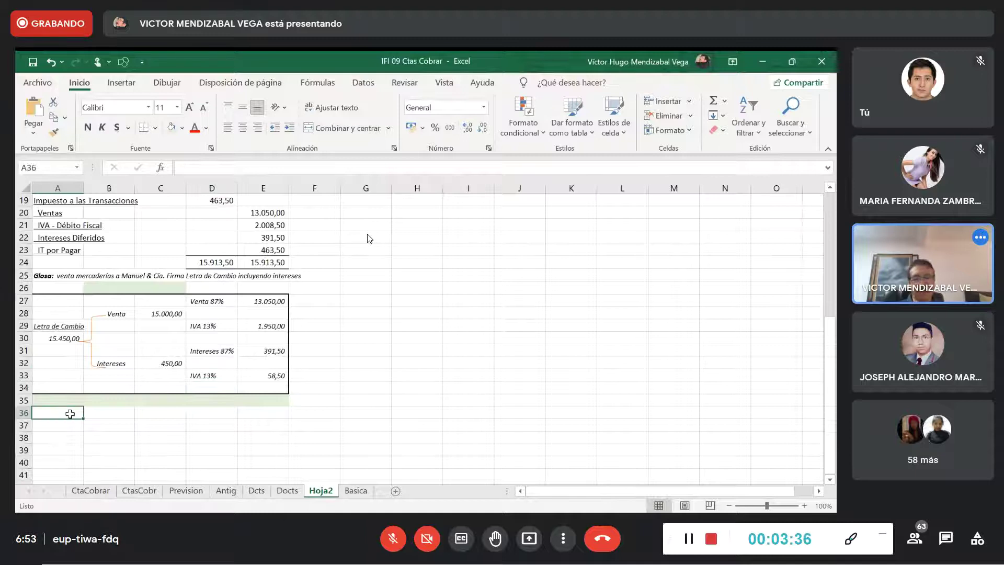
pyautogui.write('En fecha')
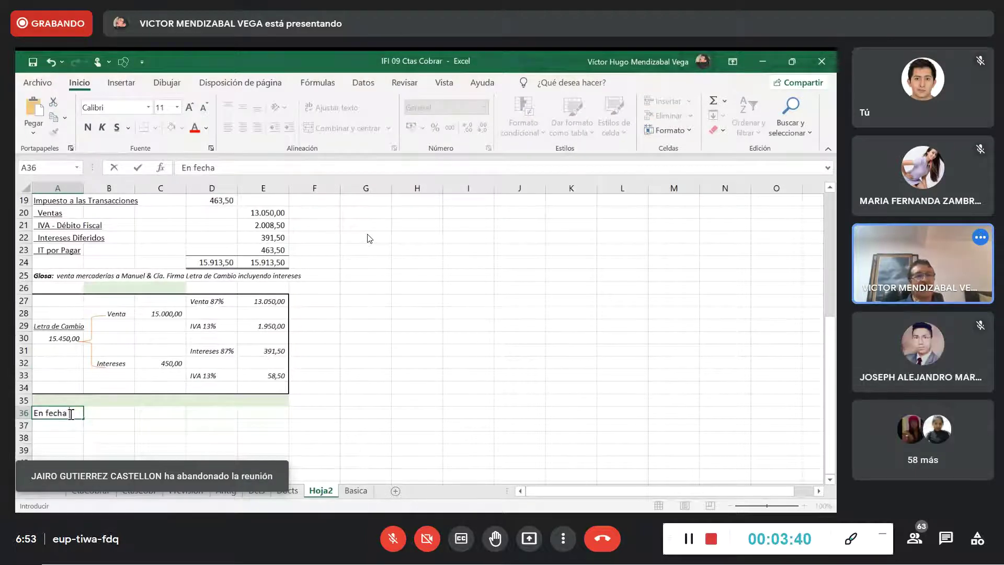
pyautogui.scroll(2, 369, 238)
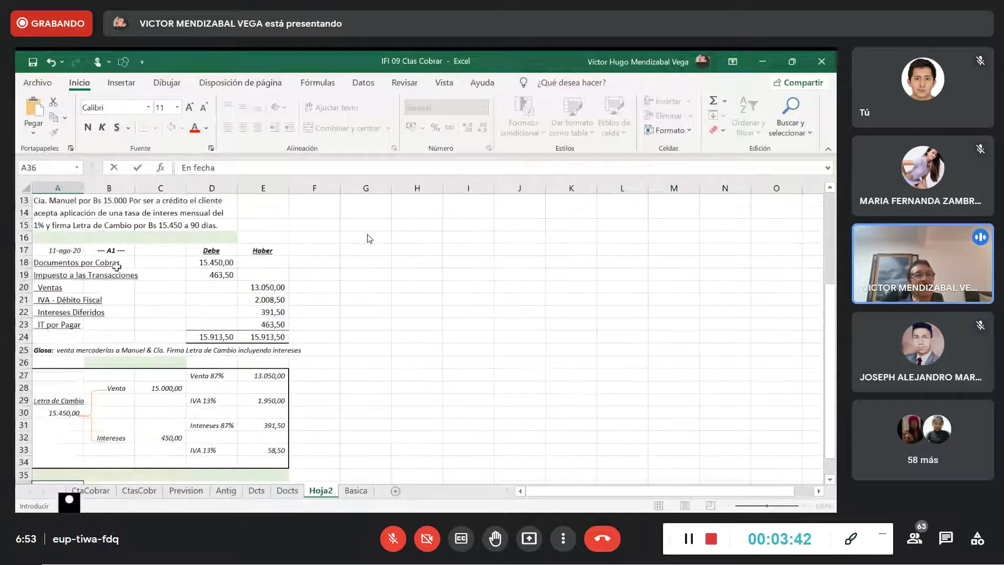
pyautogui.scroll(-2, 105, 263)
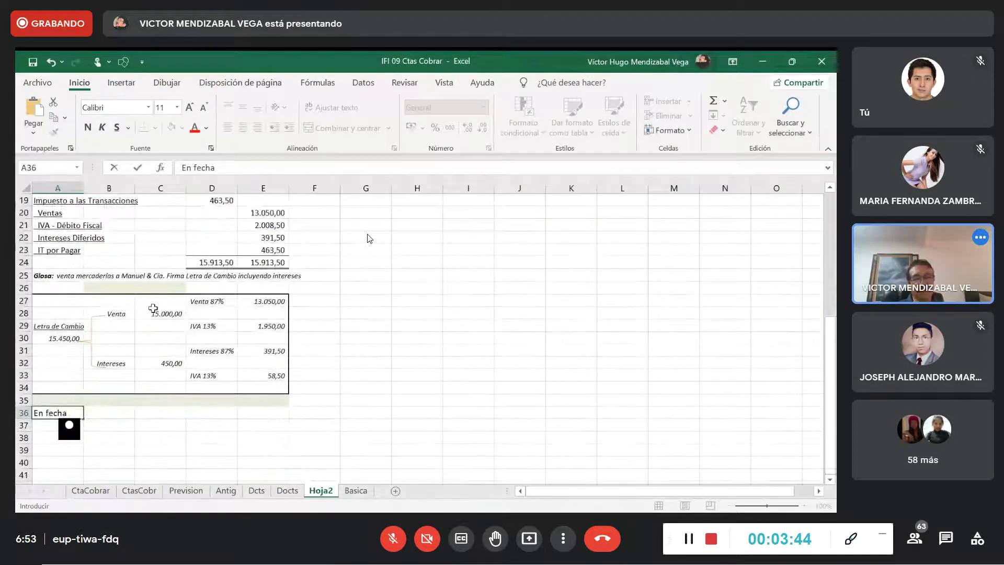
pyautogui.write('29 de agosto')
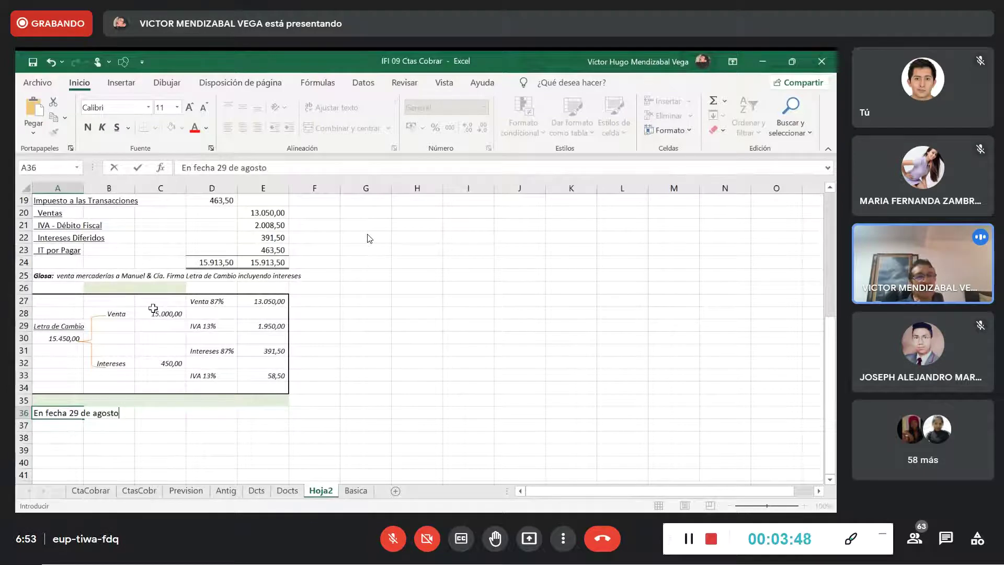
pyautogui.write(' de 2020')
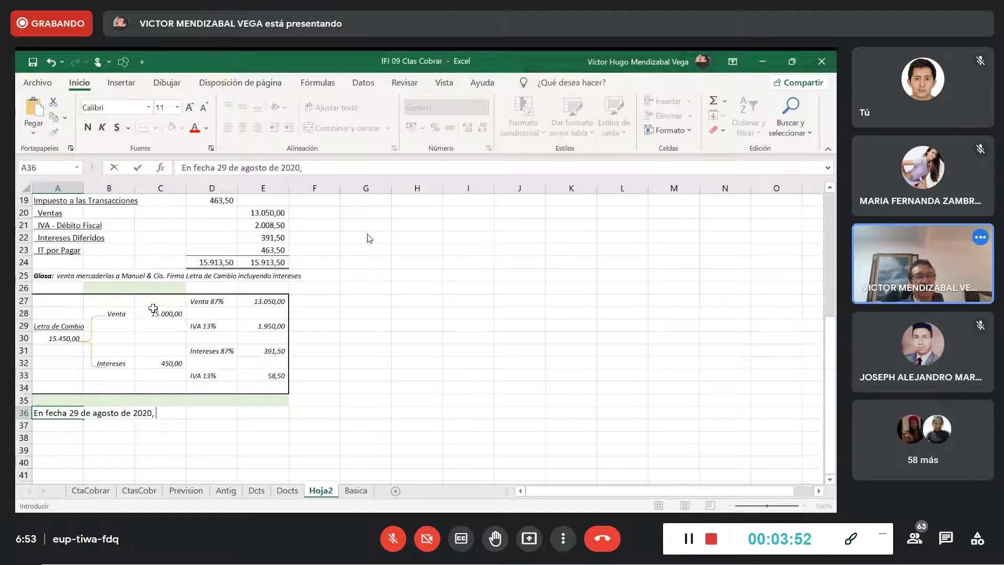
pyautogui.write(', se descu')
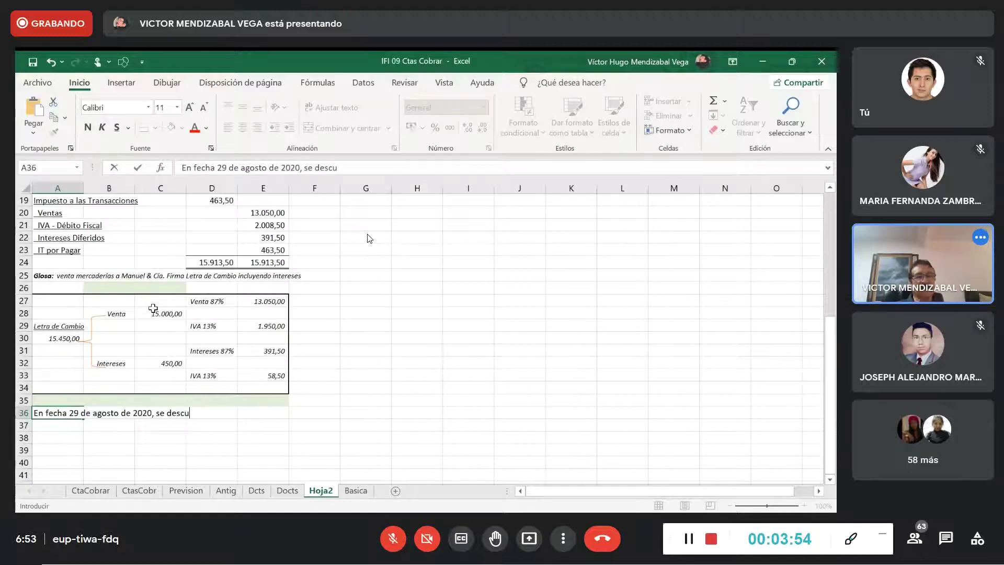
pyautogui.write('enta la letra de cambio en')
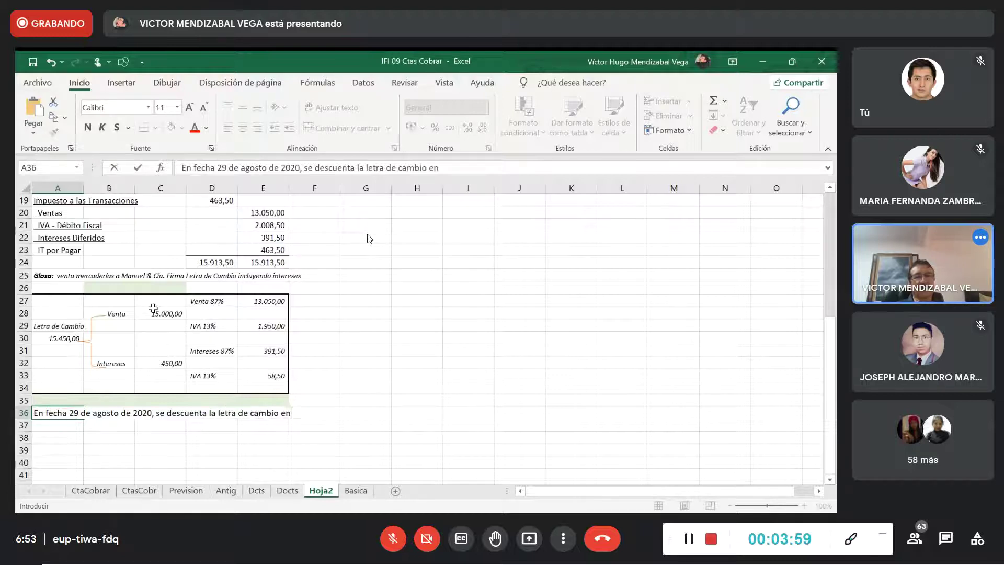
pyautogui.press('Return')
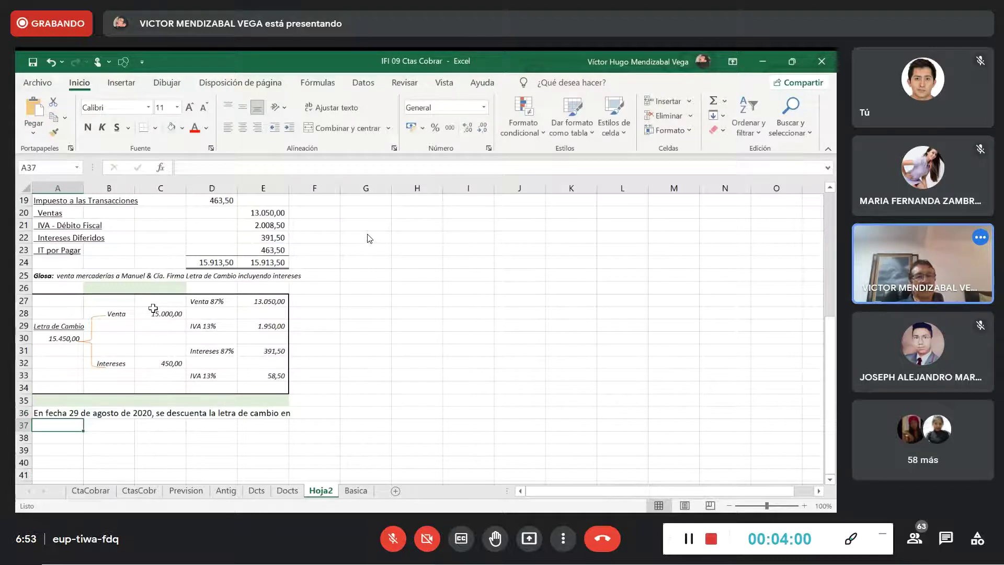
# Continue the statement with "Banco Bisa, que cobra una tasa de interés del 15% anual y Bs 58" in A37 and "por varios." in A38.
pyautogui.write('Banco Bisa, qu')
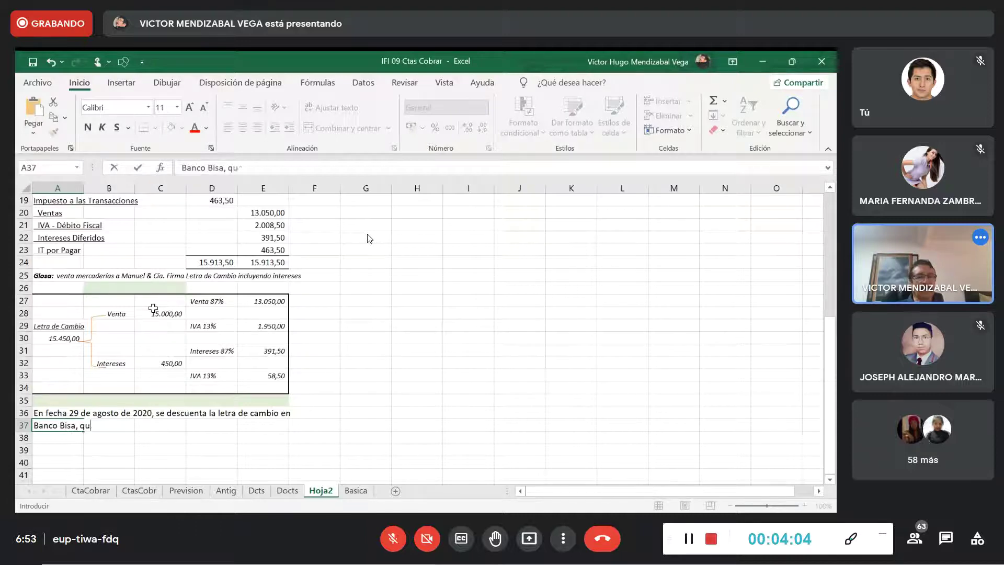
pyautogui.write('cobra una tasa de intere')
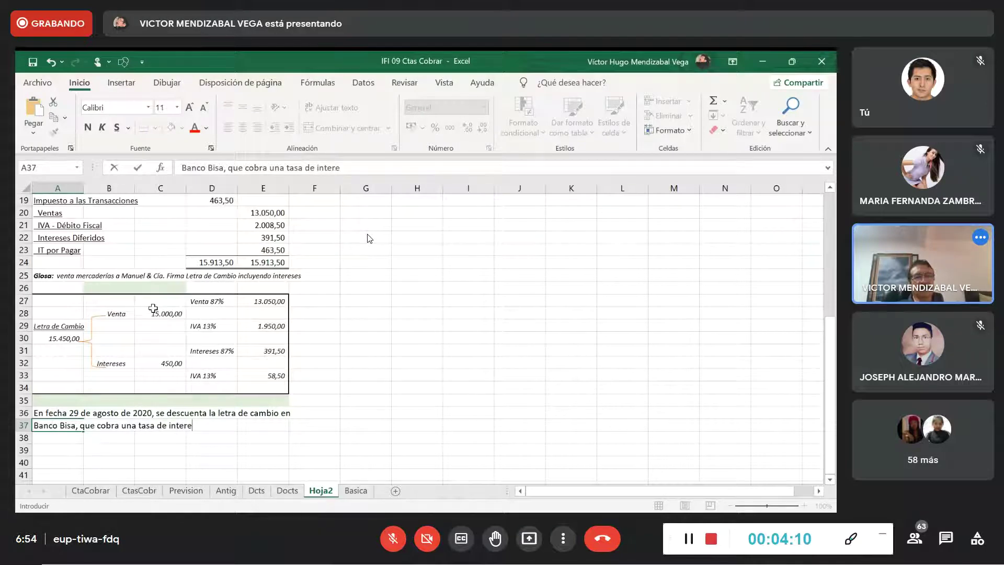
pyautogui.press('BackSpace')
pyautogui.write('és del')
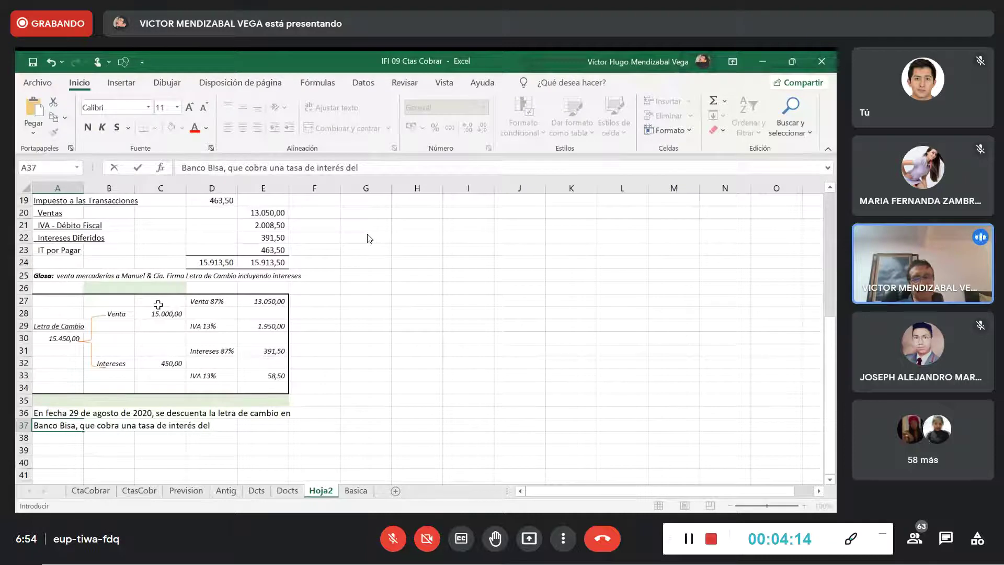
pyautogui.write(' 15%')
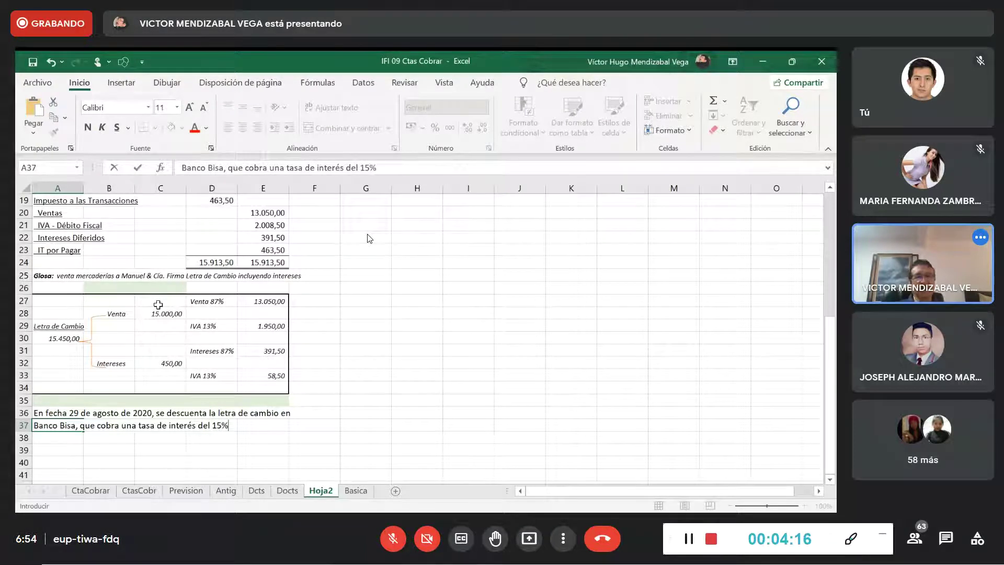
pyautogui.write(' anual ')
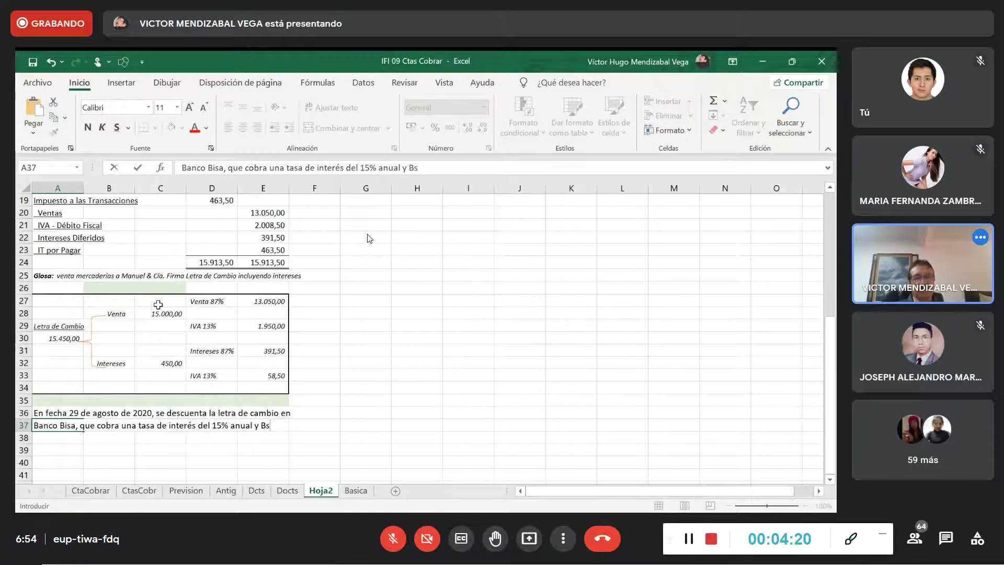
pyautogui.write('y Bs 58')
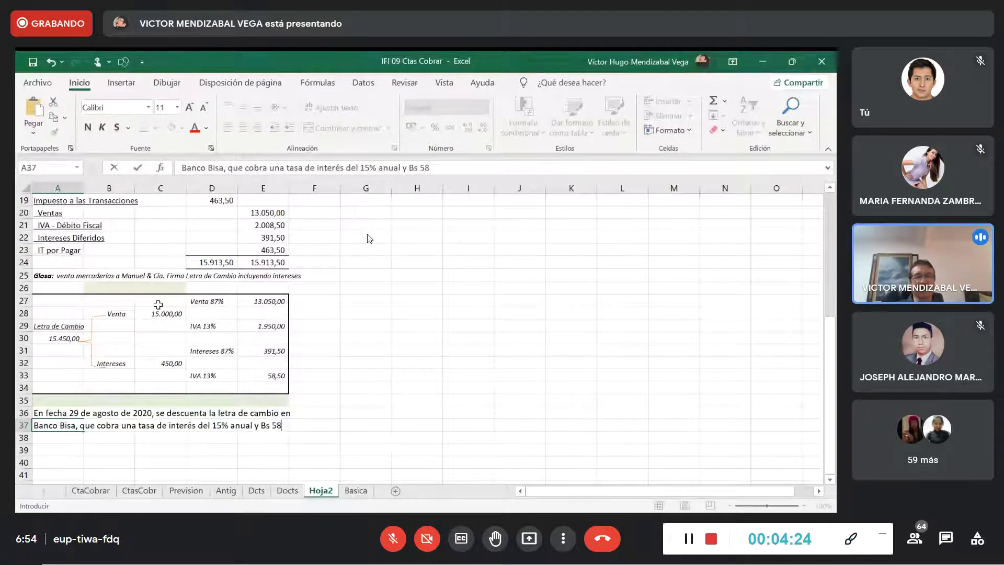
pyautogui.press('Return')
pyautogui.write('por varios')
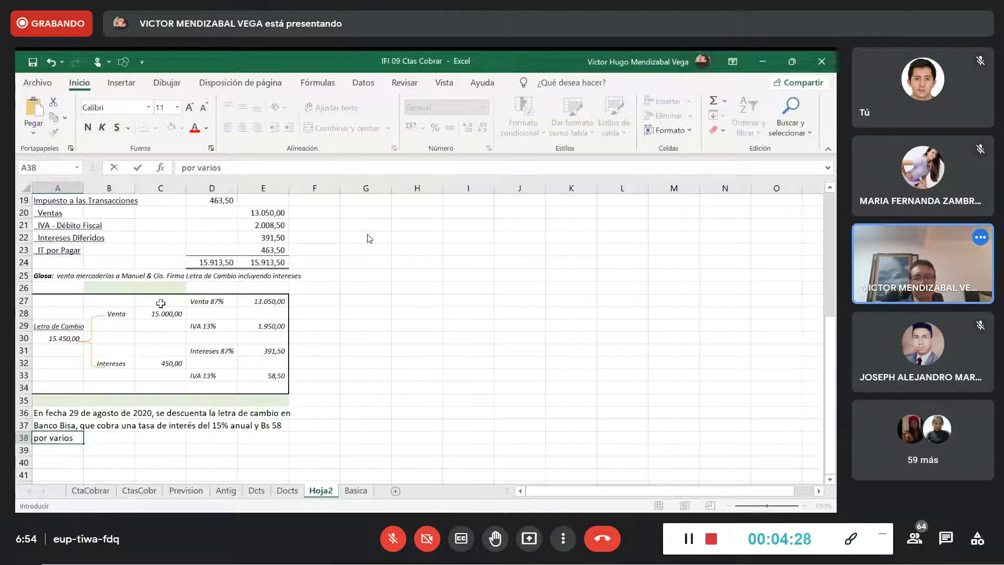
pyautogui.write('.')
pyautogui.press('Return')
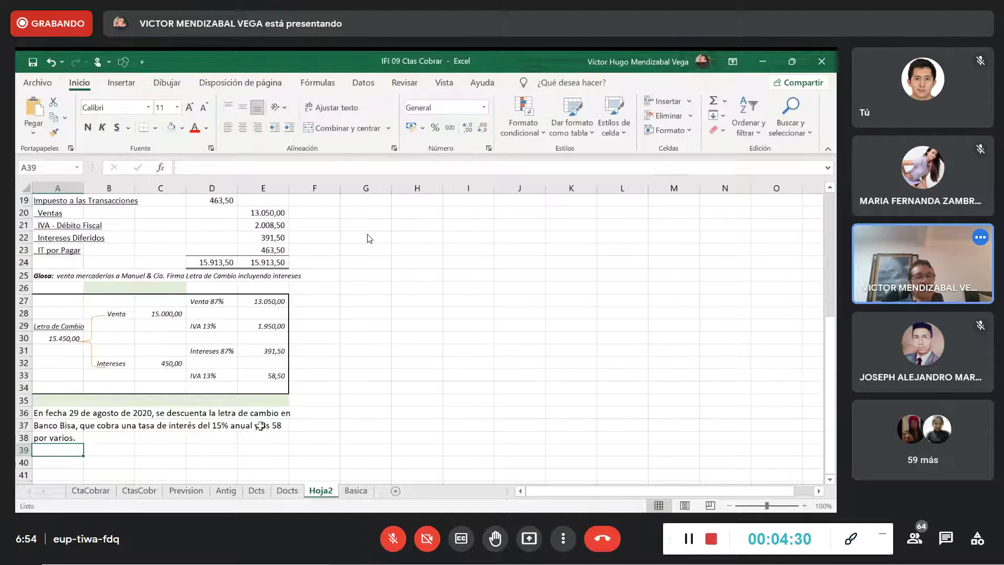
# Set the font size to 10 for the cells from A36 down to L438, and fill A39:E39 with light green.
pyautogui.scroll(-1, 157, 394)
pyautogui.moveTo(39, 374); pyautogui.dragTo(648, 473)
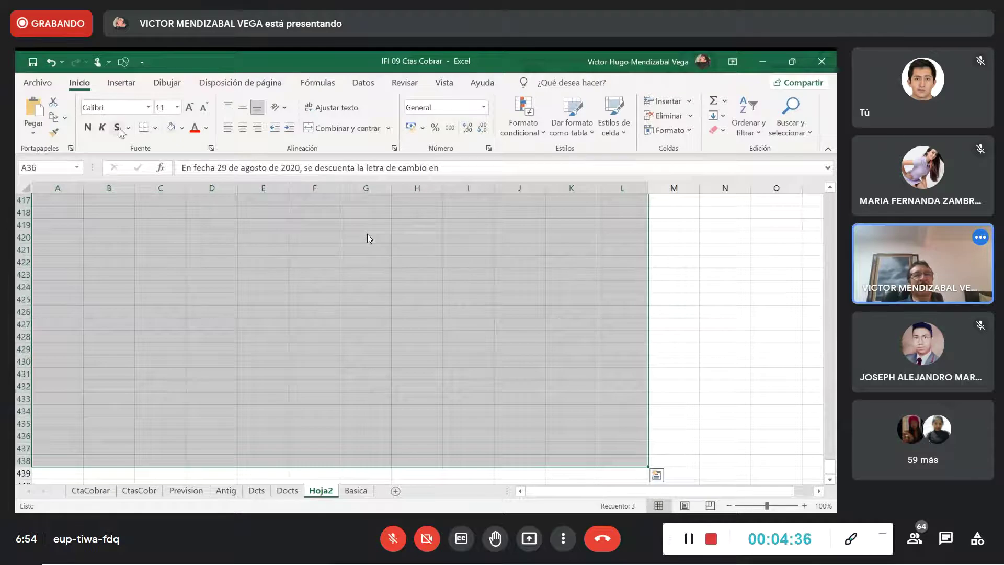
pyautogui.click(177, 107)
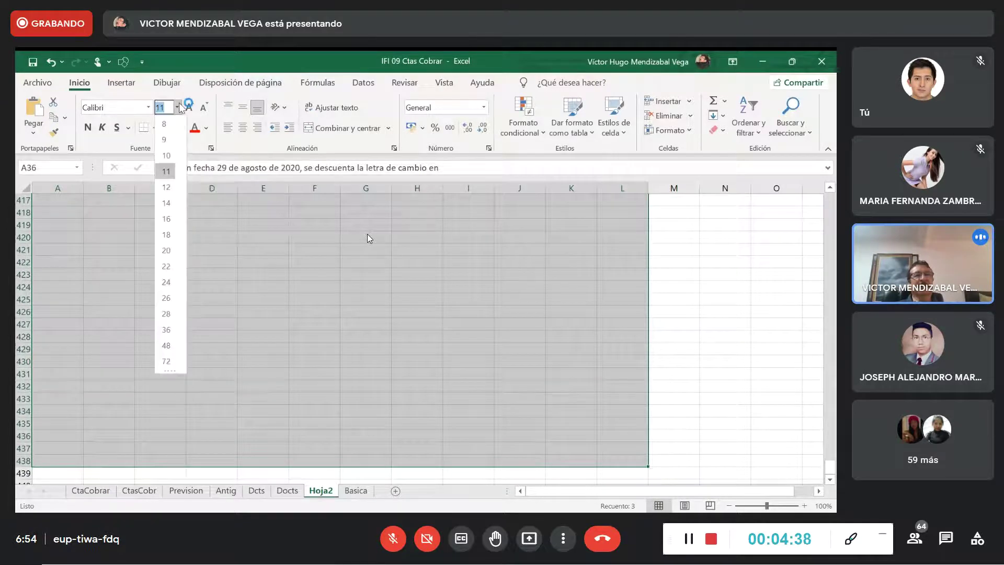
pyautogui.click(177, 160)
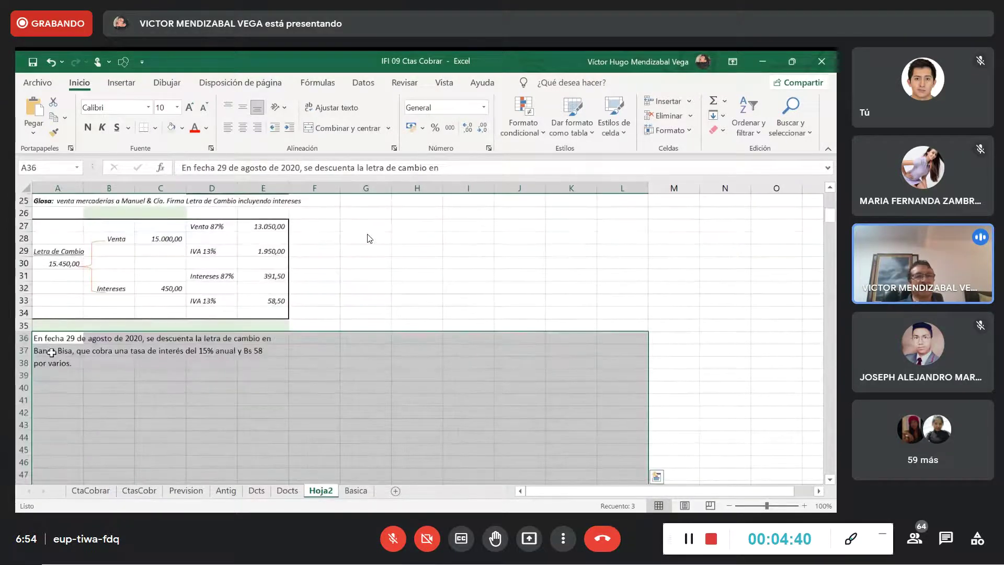
pyautogui.moveTo(55, 375); pyautogui.dragTo(247, 374)
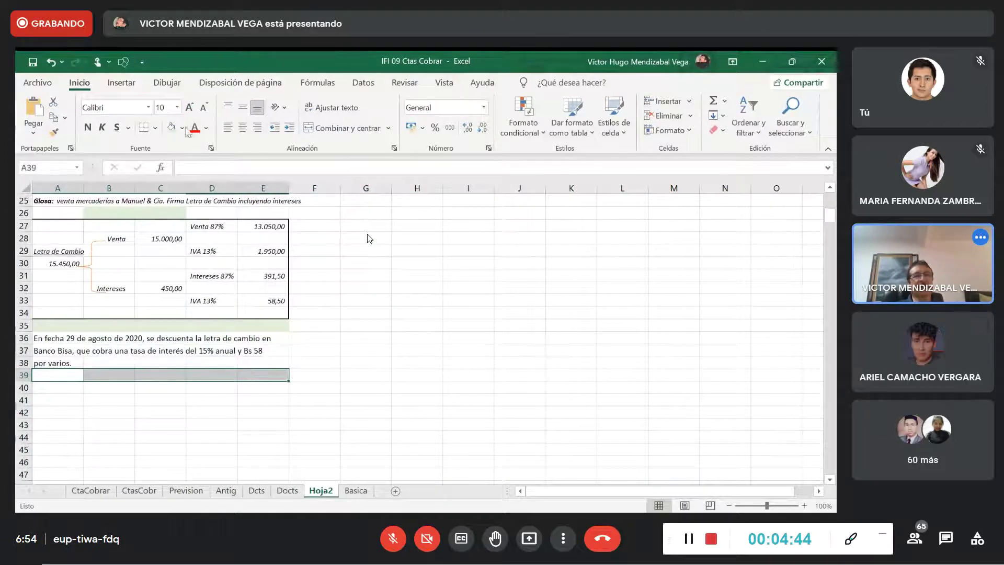
pyautogui.click(171, 126)
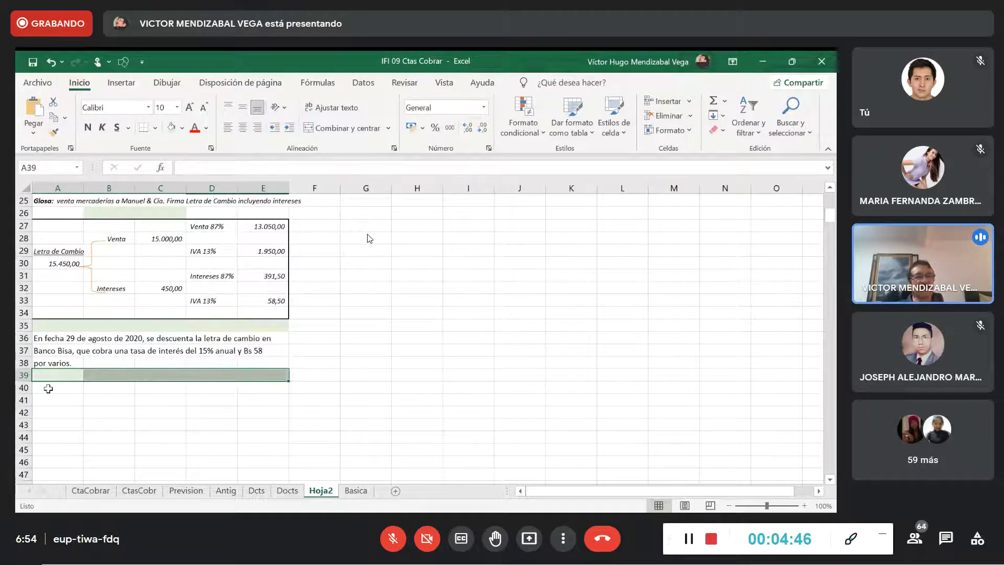
# Enter the heading "Razonamiento financiero:" in cell A40, below the green separator row.
pyautogui.click(48, 389)
pyautogui.write('Razon')
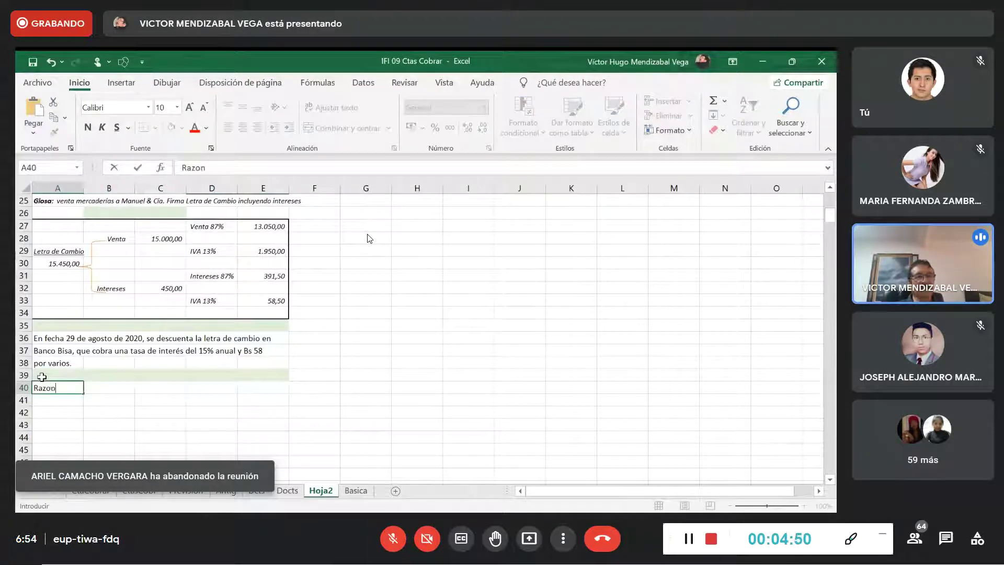
pyautogui.write('amiento financiero')
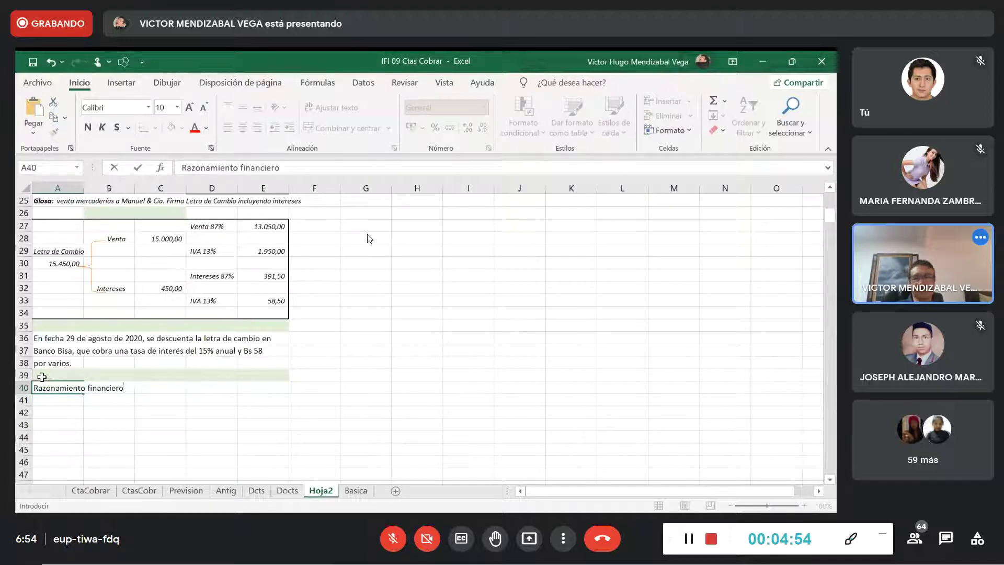
pyautogui.write(':')
pyautogui.press('Return')
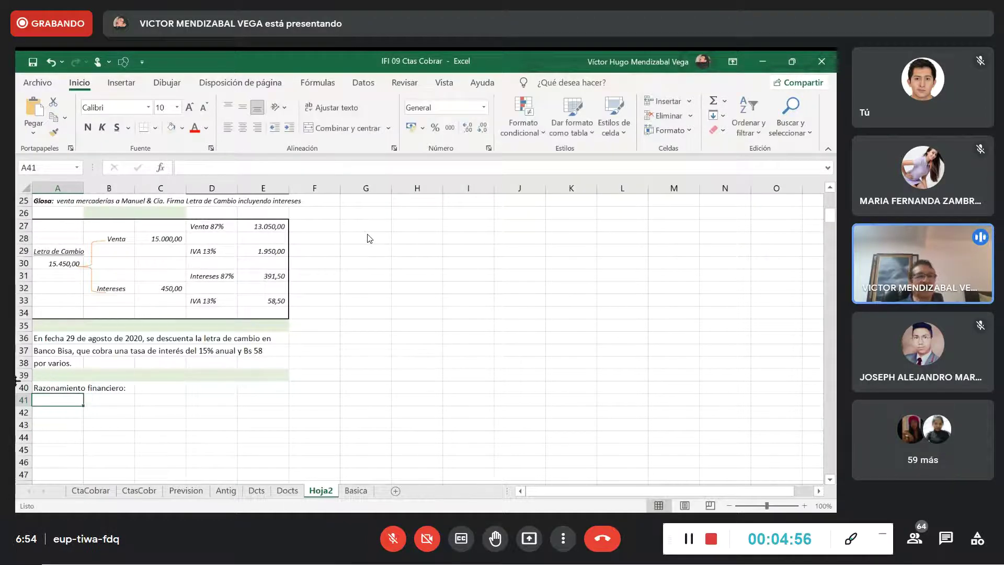
# Format the "Razonamiento financiero:" heading in A40 as bold italic with a smaller font size.
pyautogui.click(62, 389)
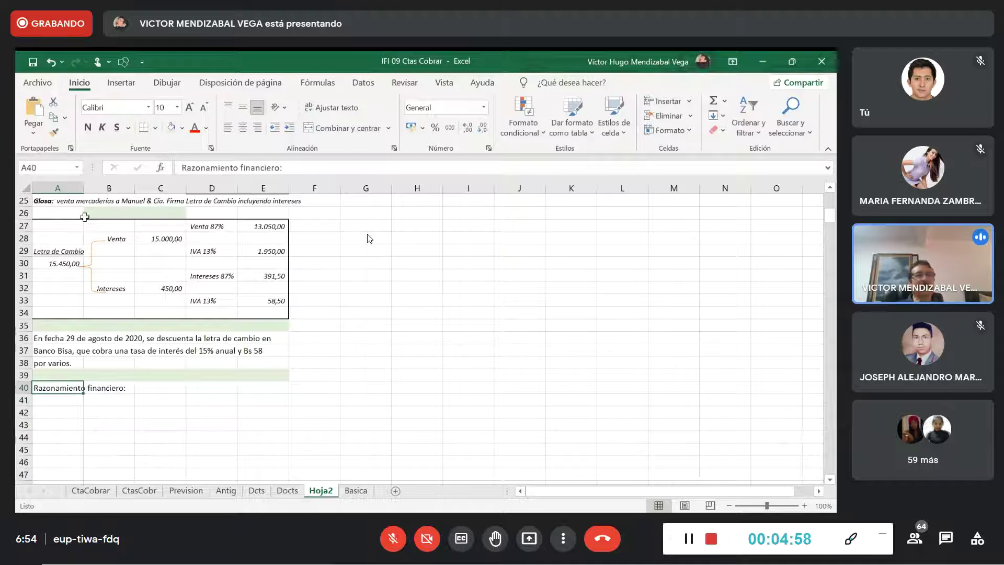
pyautogui.click(102, 128)
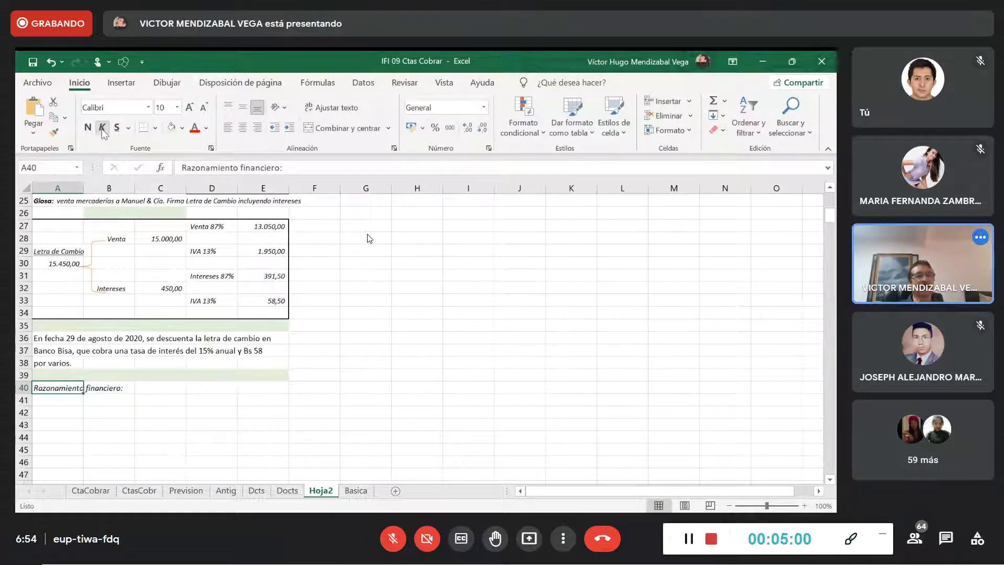
pyautogui.click(88, 128)
pyautogui.click(177, 107)
pyautogui.click(458, 271)
pyautogui.click(454, 273)
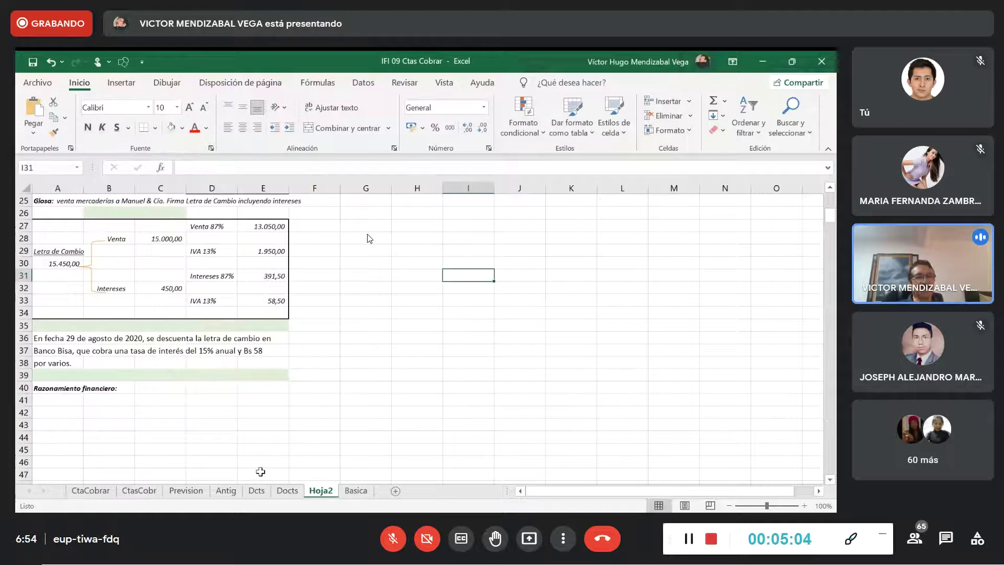
# Copy the Análisis Financiero timeline in B17:F21 of the Docts sheet and paste it into Hoja2 starting at A41.
pyautogui.click(286, 492)
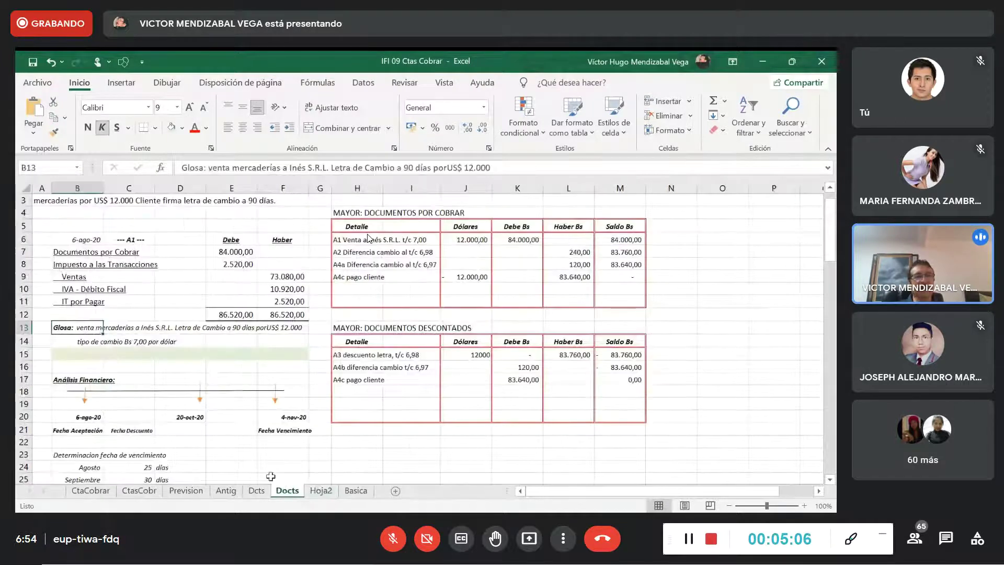
pyautogui.scroll(2, 218, 376)
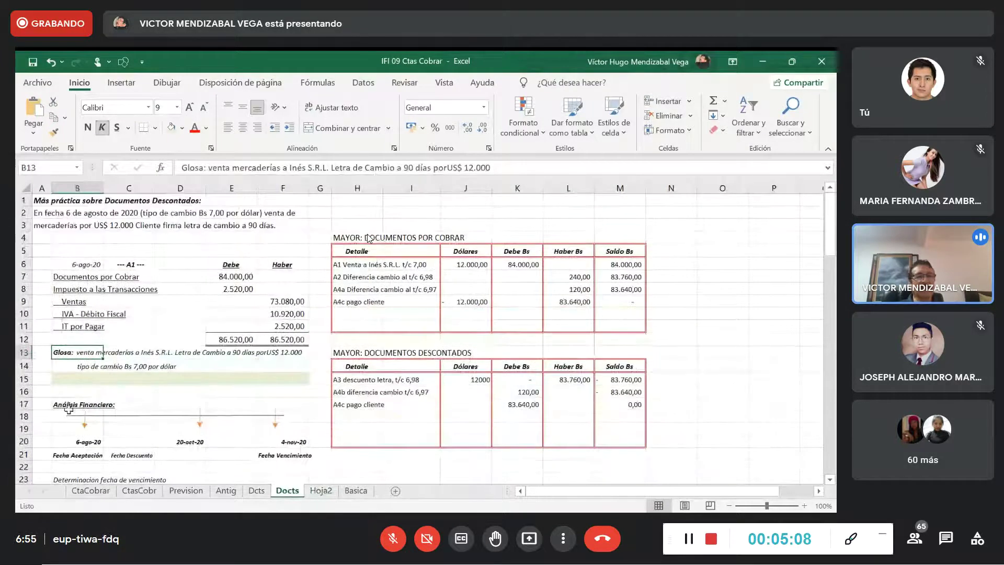
pyautogui.moveTo(66, 408); pyautogui.dragTo(281, 459)
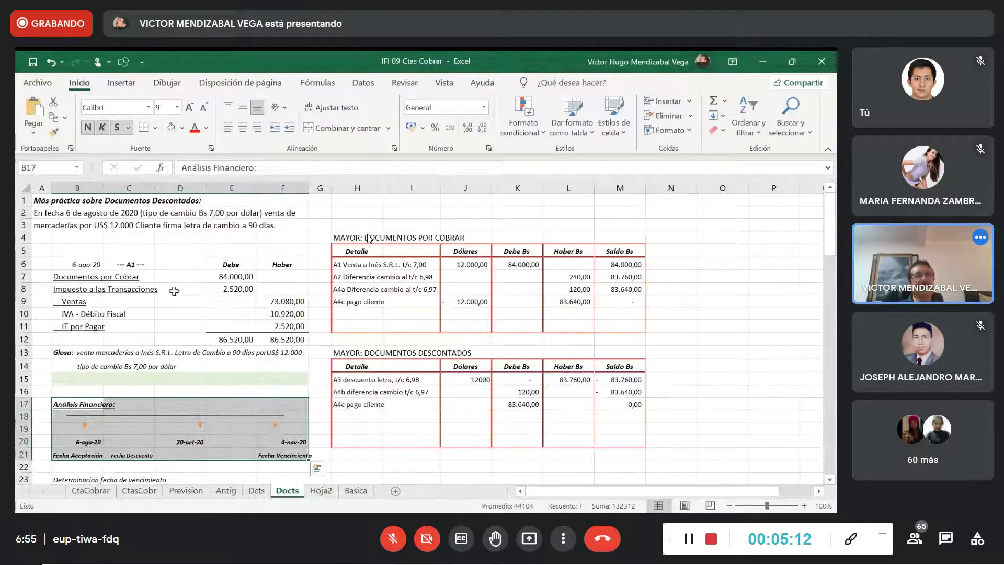
pyautogui.click(54, 119)
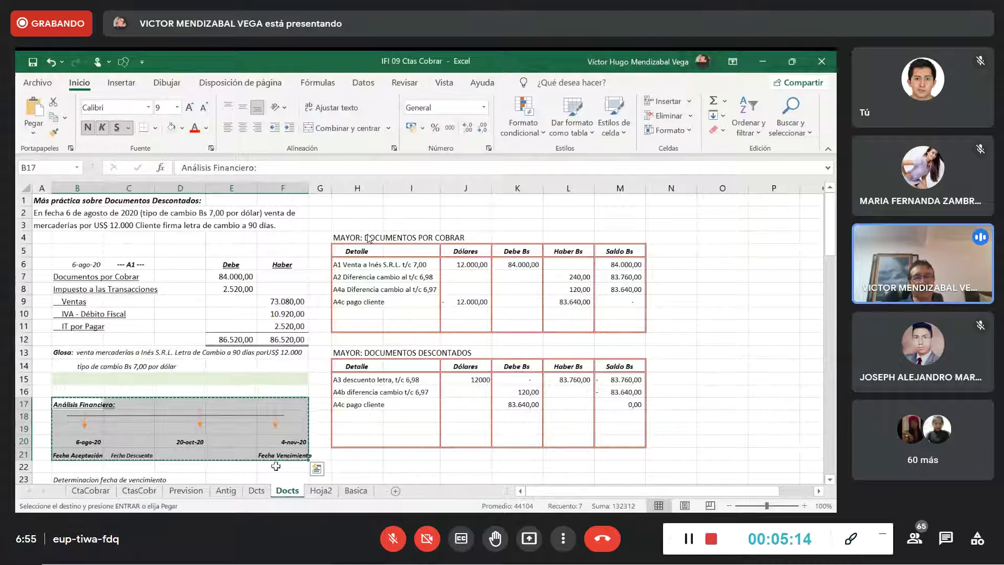
pyautogui.click(321, 492)
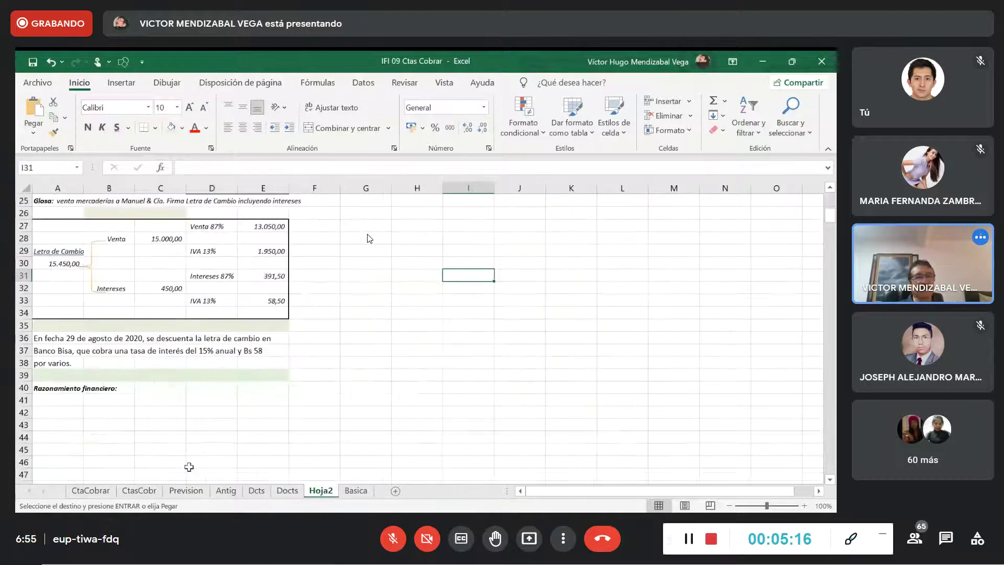
pyautogui.click(60, 399)
pyautogui.click(36, 109)
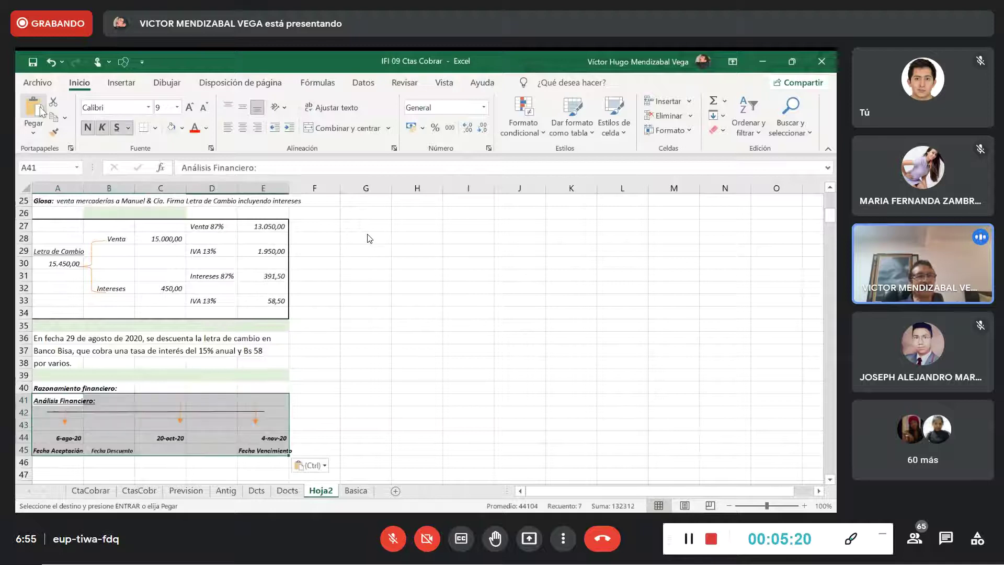
# Clear the "Análisis Financiero:" label in A41 and set the acceptance date in A44 to 11 August 2020.
pyautogui.click(43, 400)
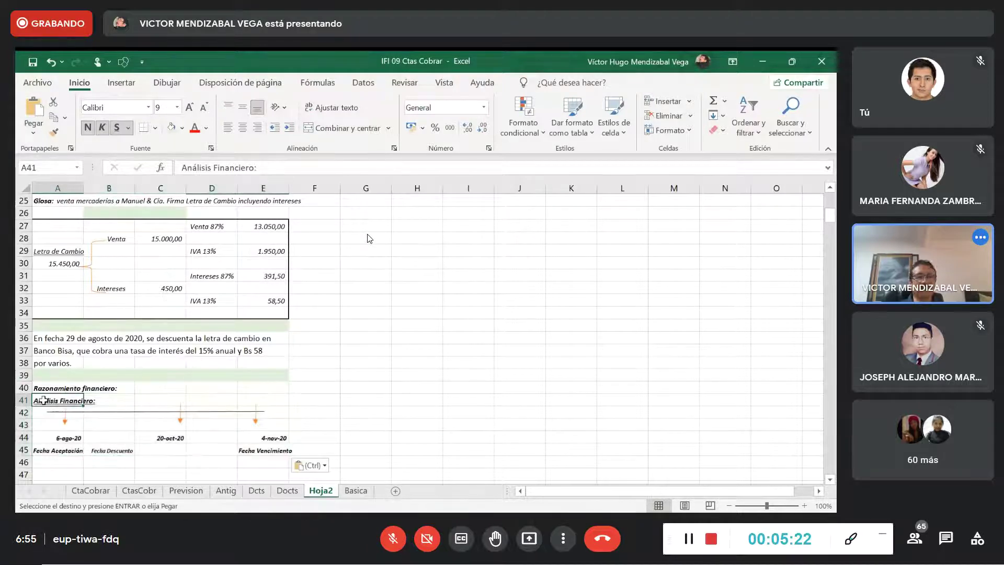
pyautogui.press('Delete')
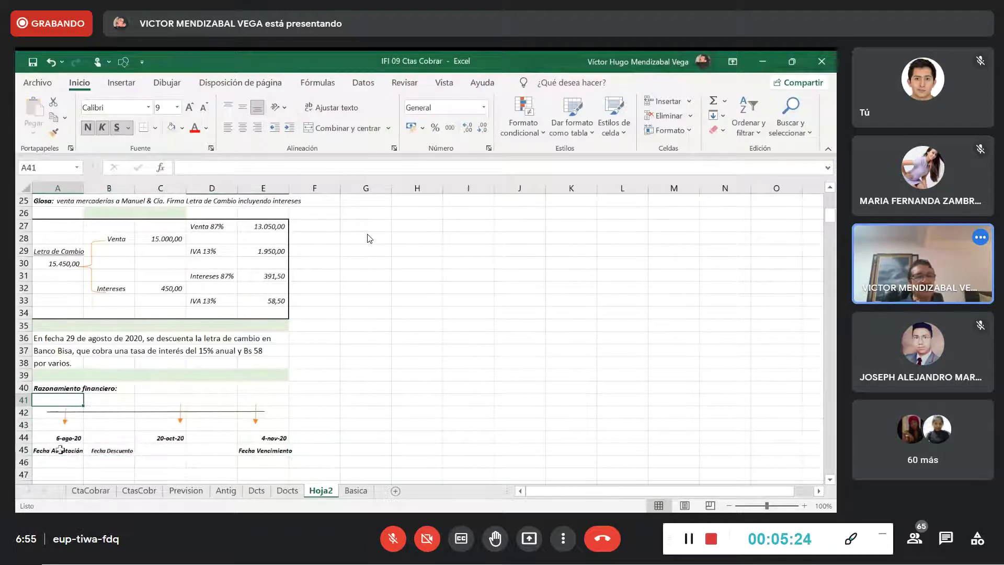
pyautogui.scroll(4, 78, 440)
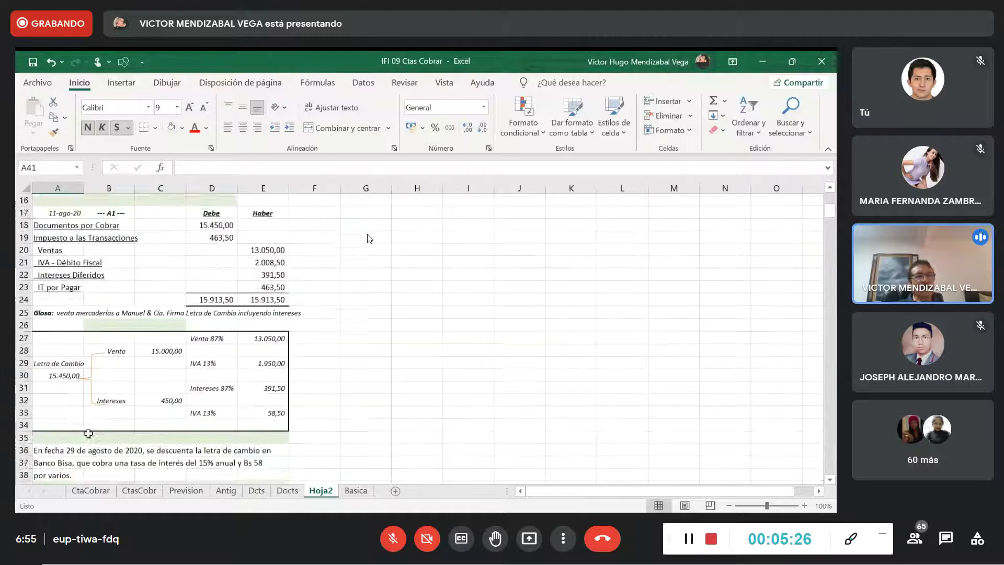
pyautogui.scroll(-6, 85, 439)
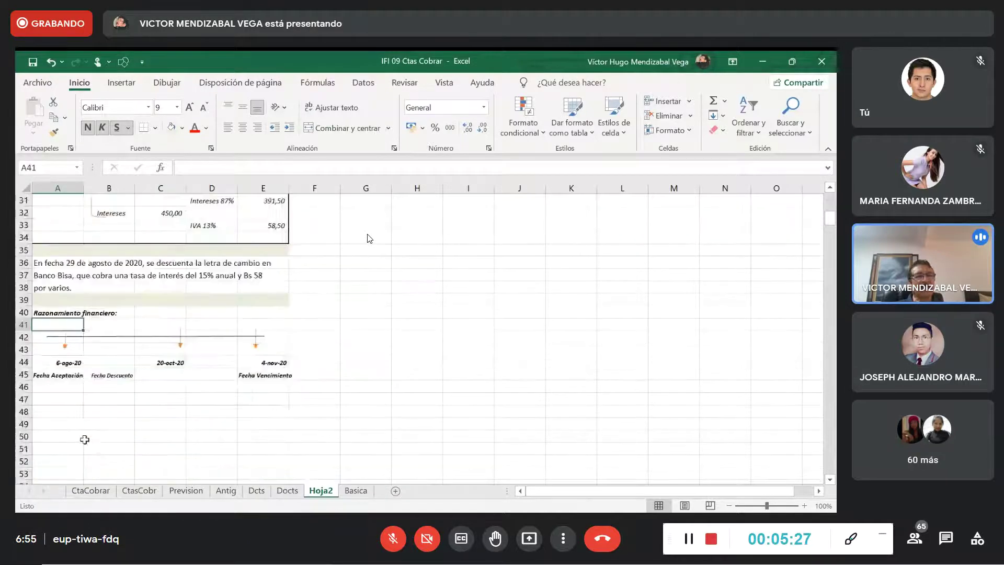
pyautogui.click(67, 360)
pyautogui.click(183, 165)
pyautogui.write('11')
pyautogui.press('Delete')
pyautogui.click(169, 260)
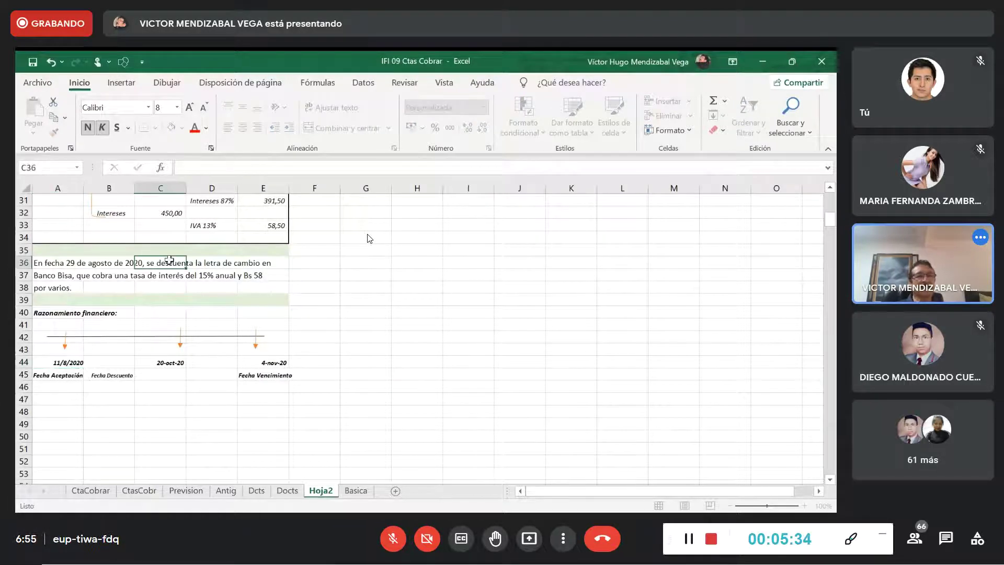
# Move the timeline's middle arrow from column C to column B, above the Fecha Descuento label.
pyautogui.scroll(5, 150, 226)
pyautogui.scroll(-5, 139, 263)
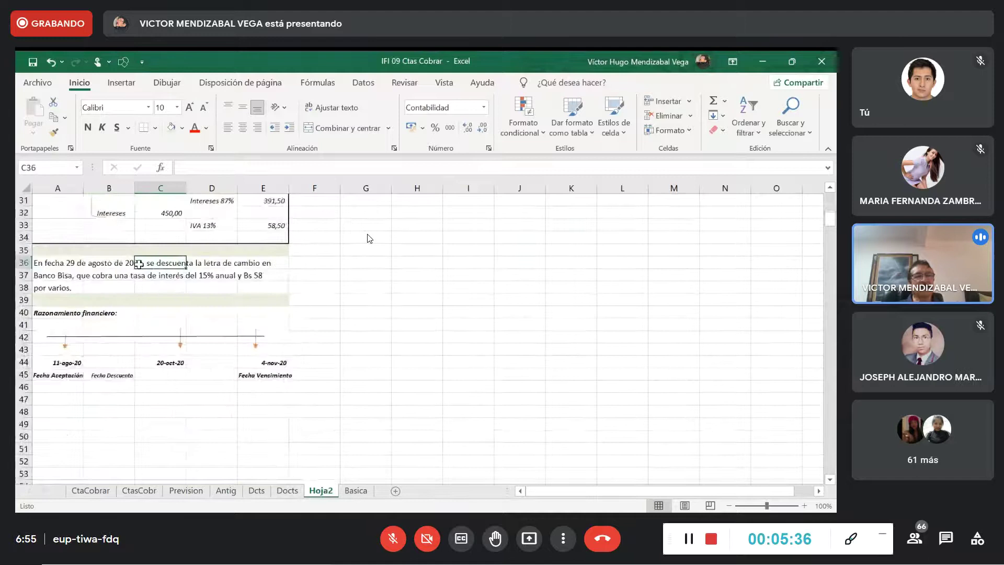
pyautogui.moveTo(178, 340); pyautogui.dragTo(114, 340)
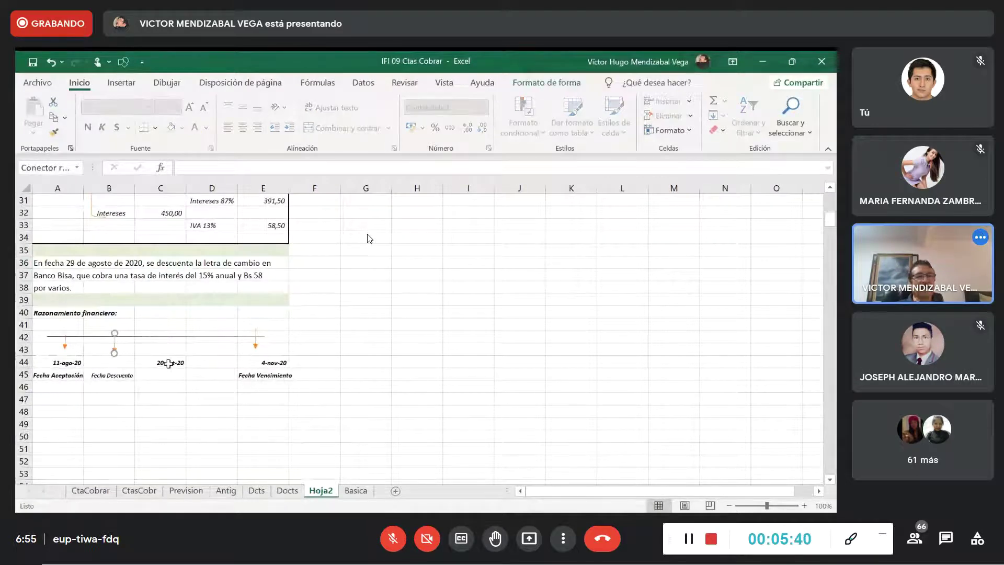
# Try to move the discount date directly from C44 to B44 on the timeline.
pyautogui.moveTo(167, 364); pyautogui.dragTo(118, 360)
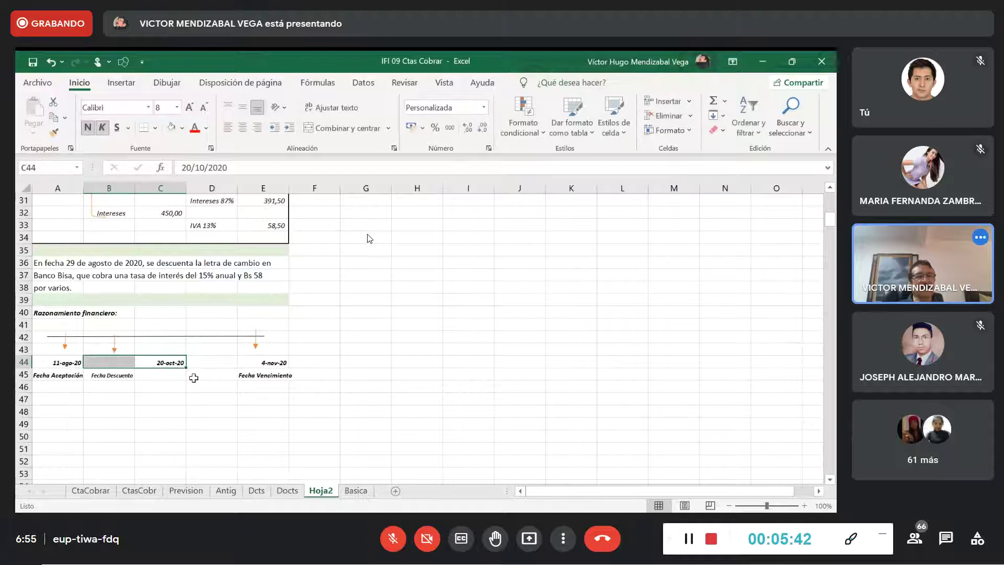
pyautogui.click(167, 365)
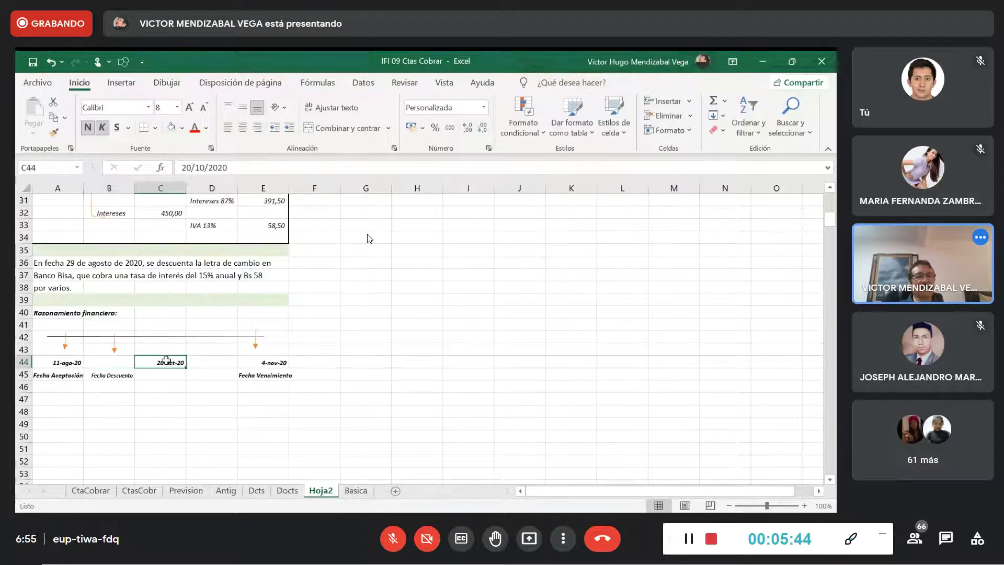
pyautogui.moveTo(166, 361); pyautogui.dragTo(116, 364)
pyautogui.click(177, 363)
pyautogui.moveTo(175, 363); pyautogui.dragTo(116, 364)
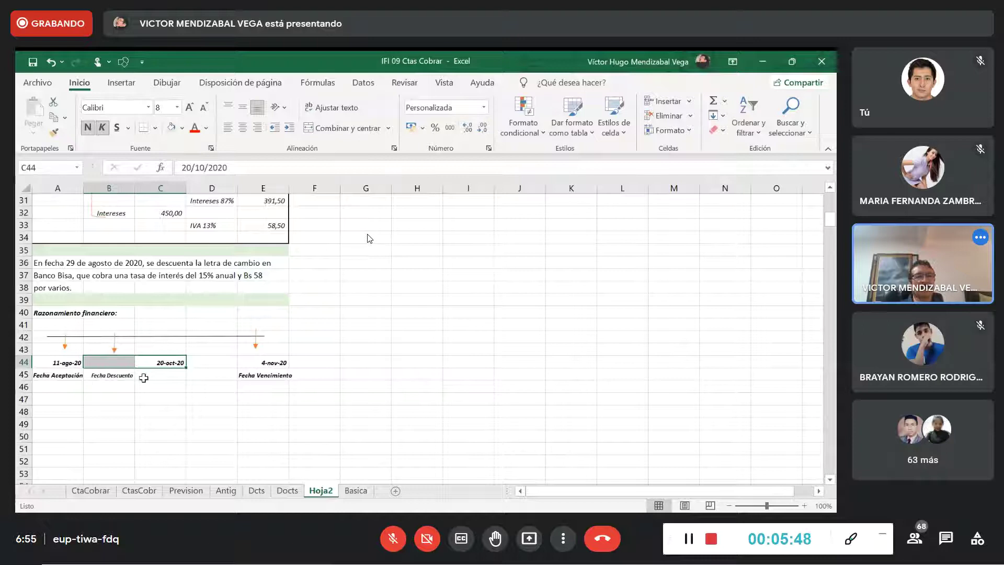
# Cut the discount date from C44 and paste it into B44, above Fecha Descuento.
pyautogui.click(160, 363)
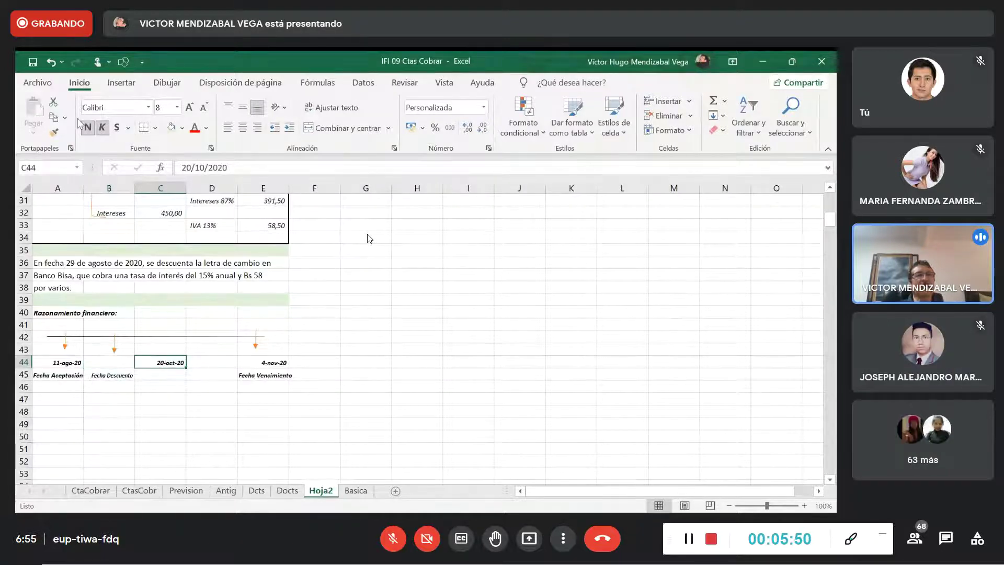
pyautogui.click(53, 102)
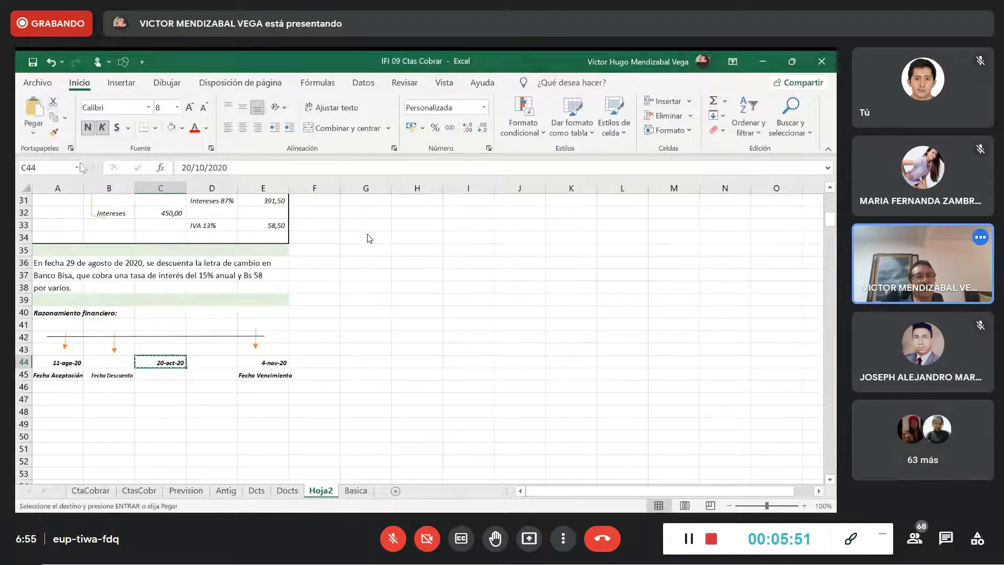
pyautogui.click(112, 366)
pyautogui.press('Return')
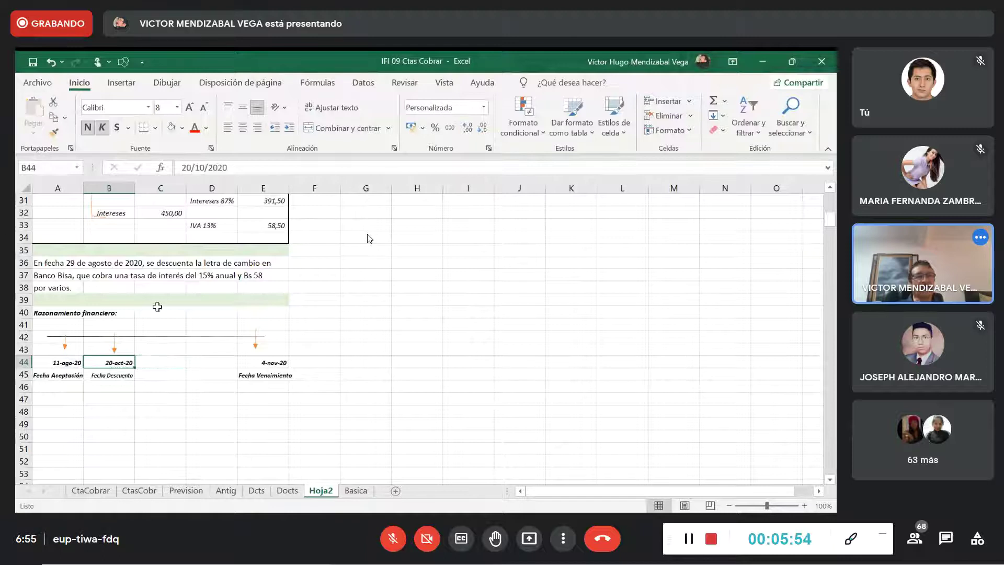
# Set the discount date in B44 to 29/8/2020.
pyautogui.click(188, 168)
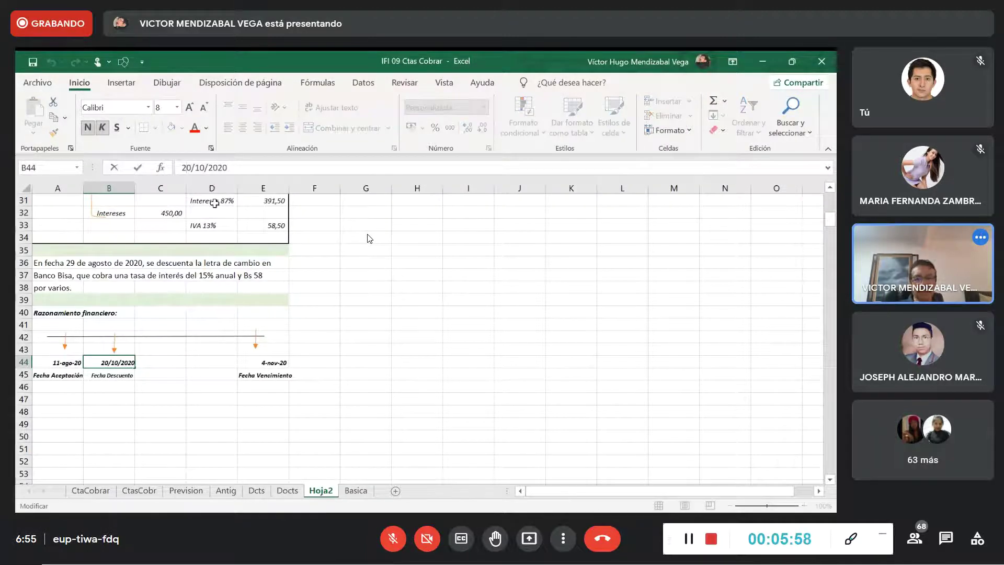
pyautogui.write('9')
pyautogui.press('BackSpace')
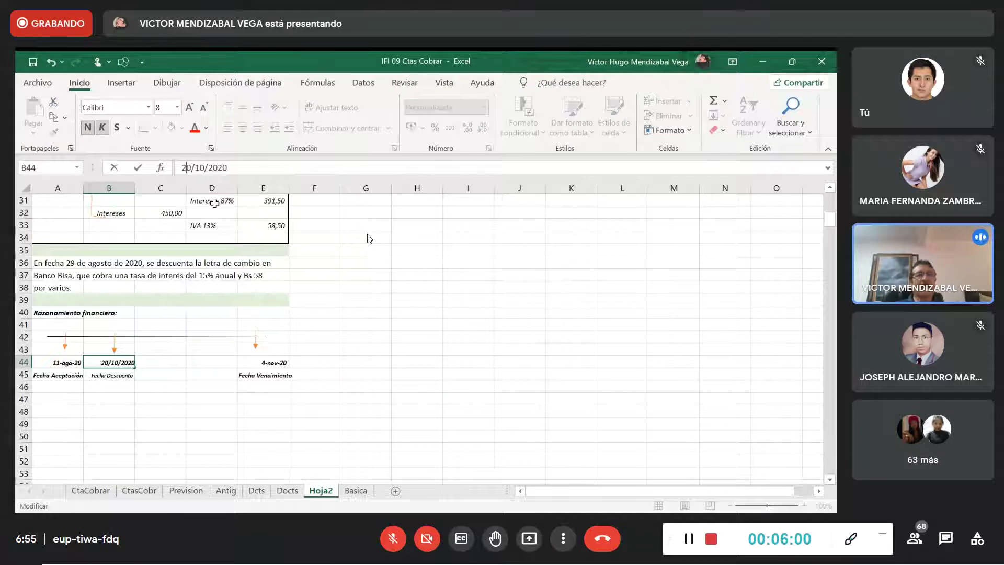
pyautogui.write('9/')
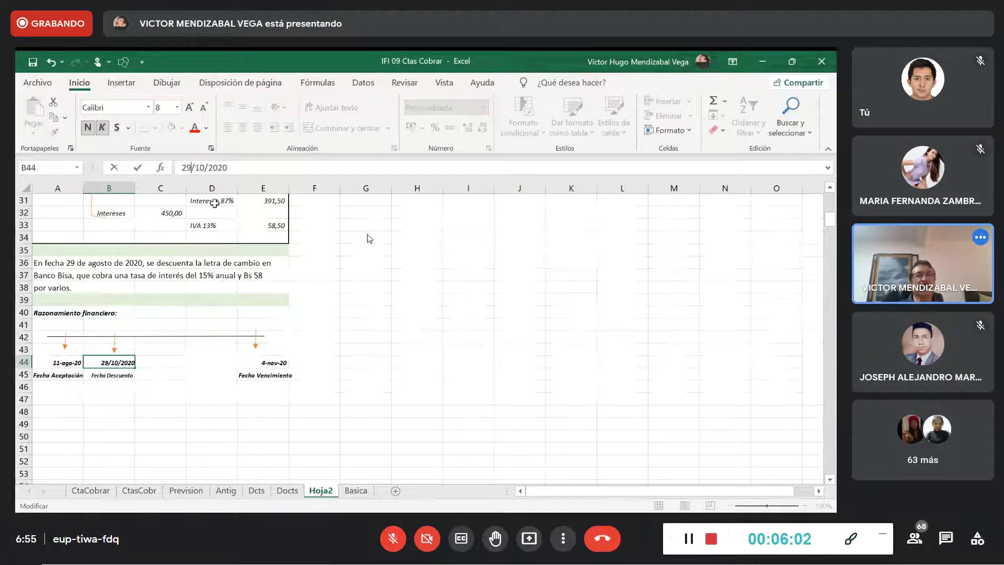
pyautogui.write('8')
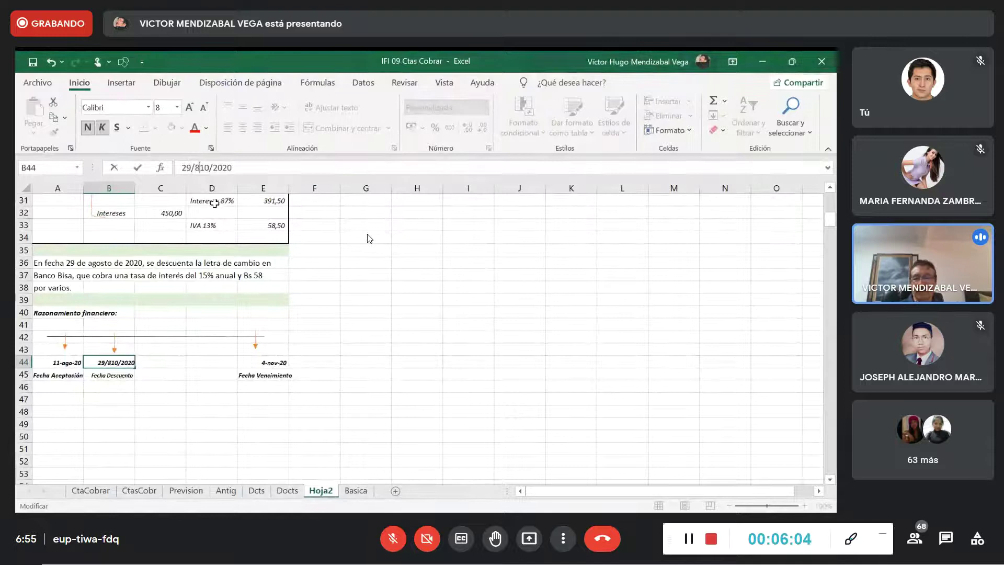
pyautogui.press('Delete')
pyautogui.press('Delete')
pyautogui.press('Delete')
pyautogui.press('Return')
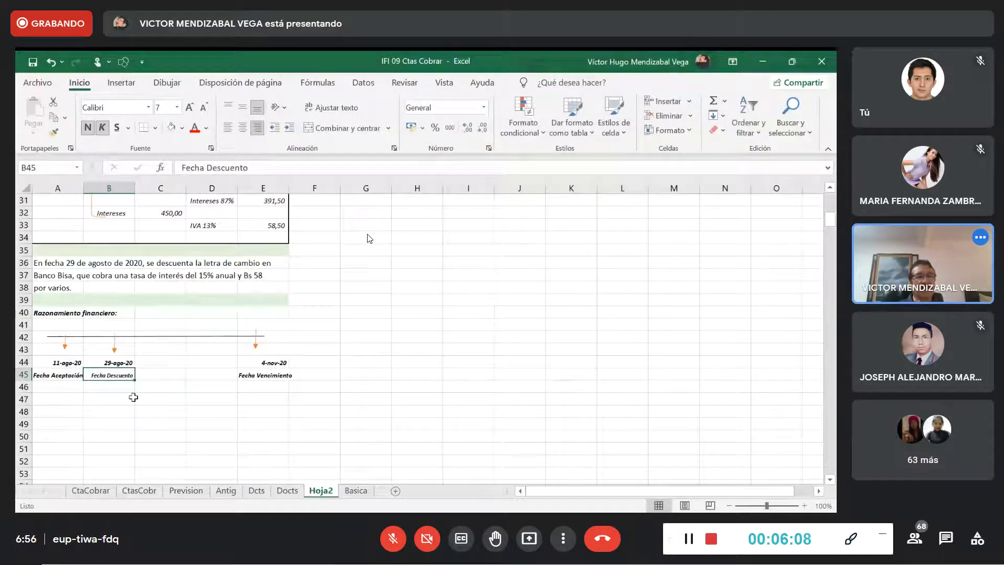
# Enter the heading "Determinación fecha de vencimiento:" in cell A47, below the timeline.
pyautogui.click(65, 399)
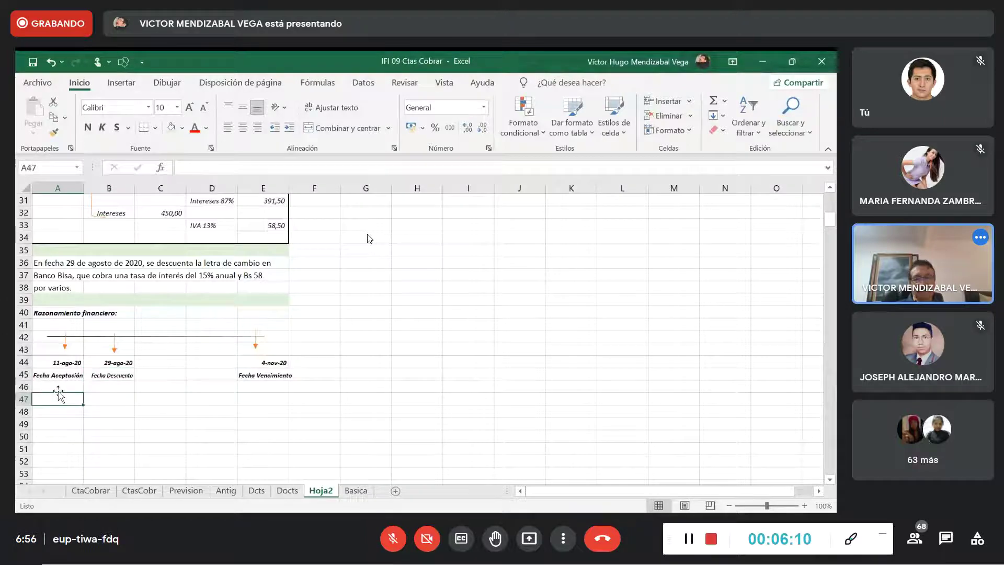
pyautogui.write('Determ')
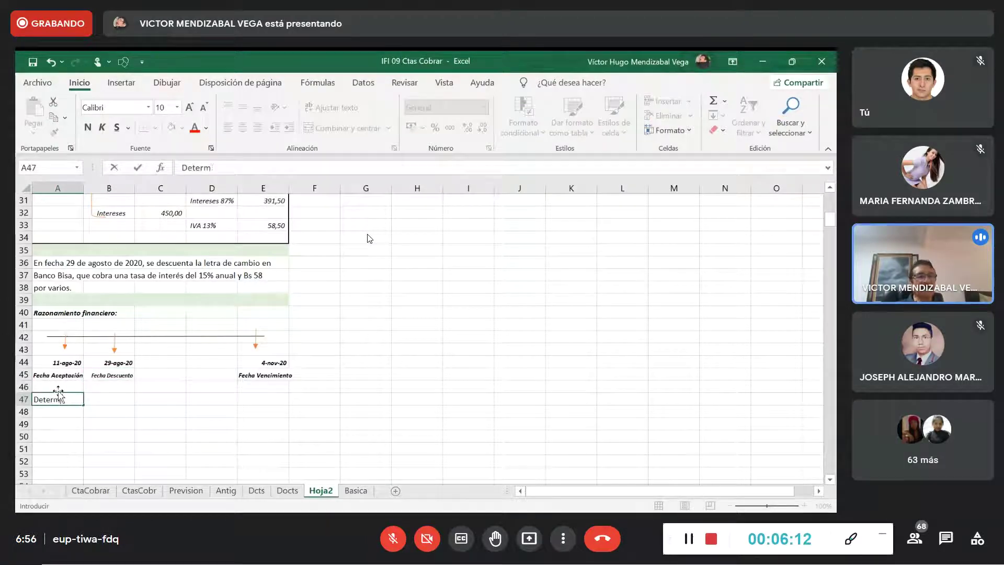
pyautogui.write('inación fec')
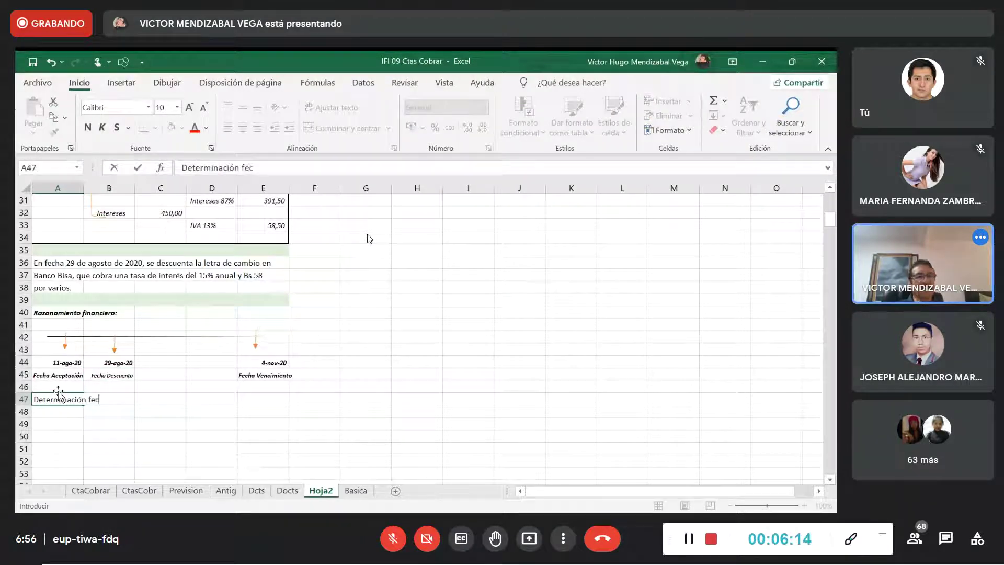
pyautogui.write('ha de vencimiento')
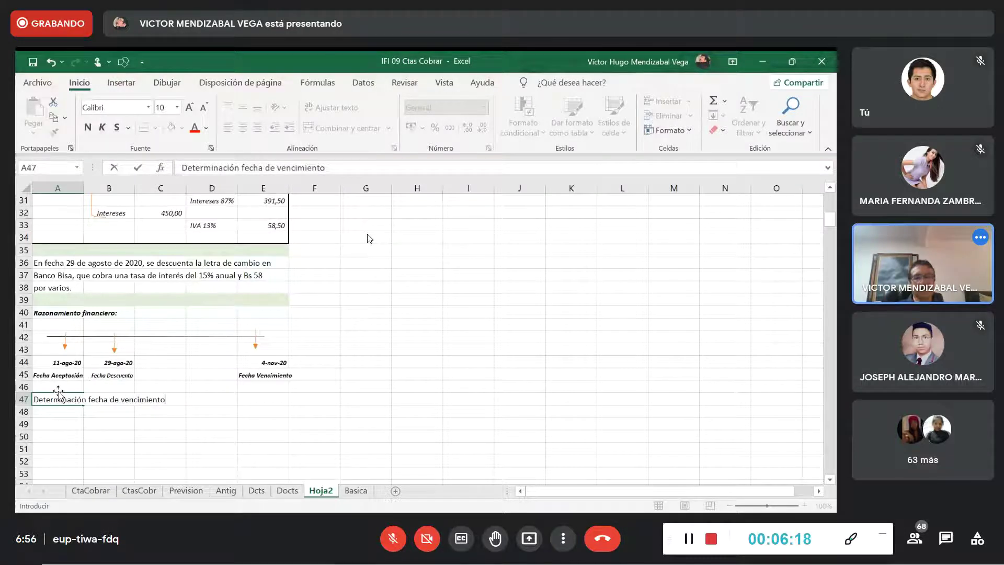
pyautogui.write(':')
pyautogui.press('Return')
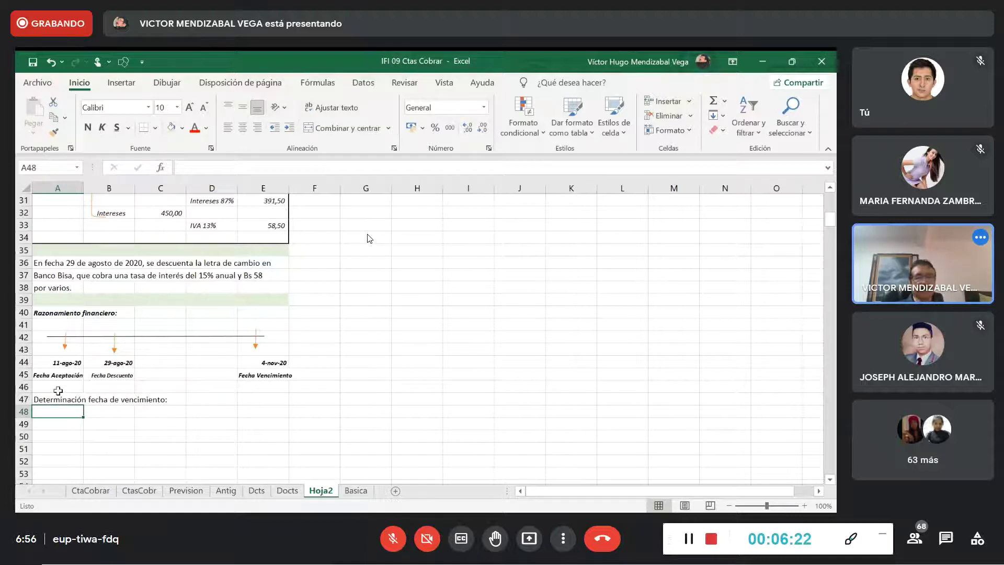
# Enter "Agosto" in A48 and italicize the heading row A47:E47.
pyautogui.write('Agosto')
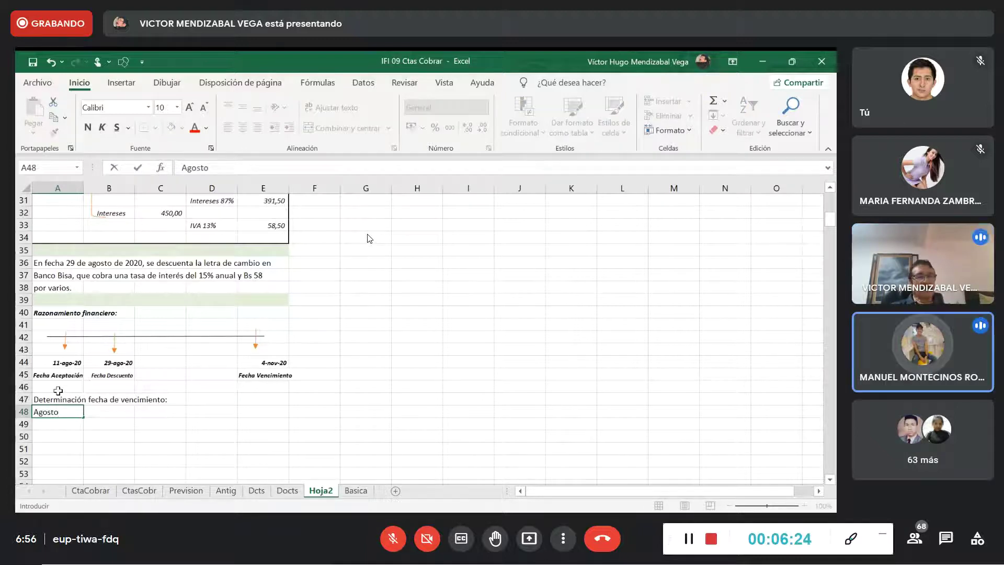
pyautogui.press('Return')
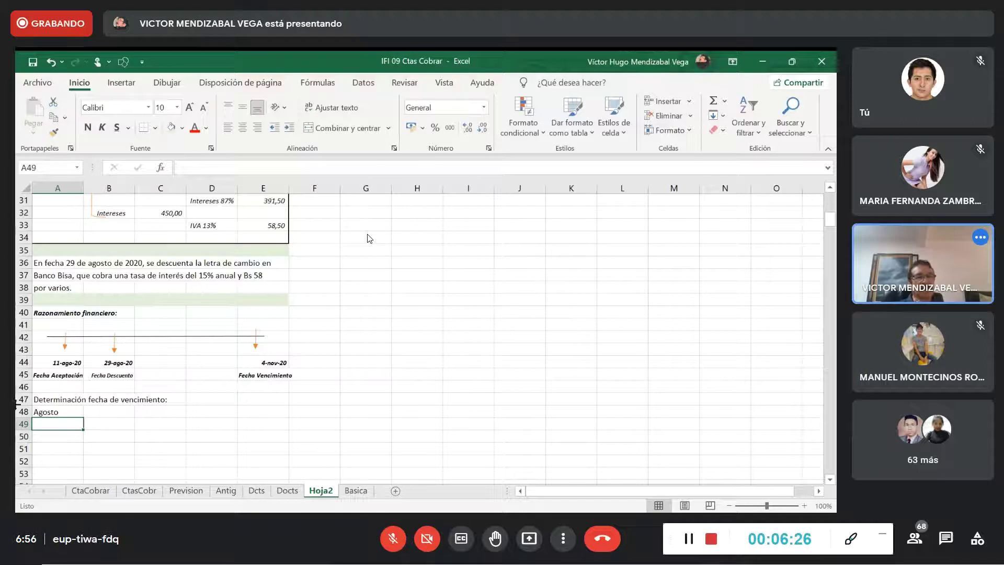
pyautogui.moveTo(45, 398); pyautogui.dragTo(262, 400)
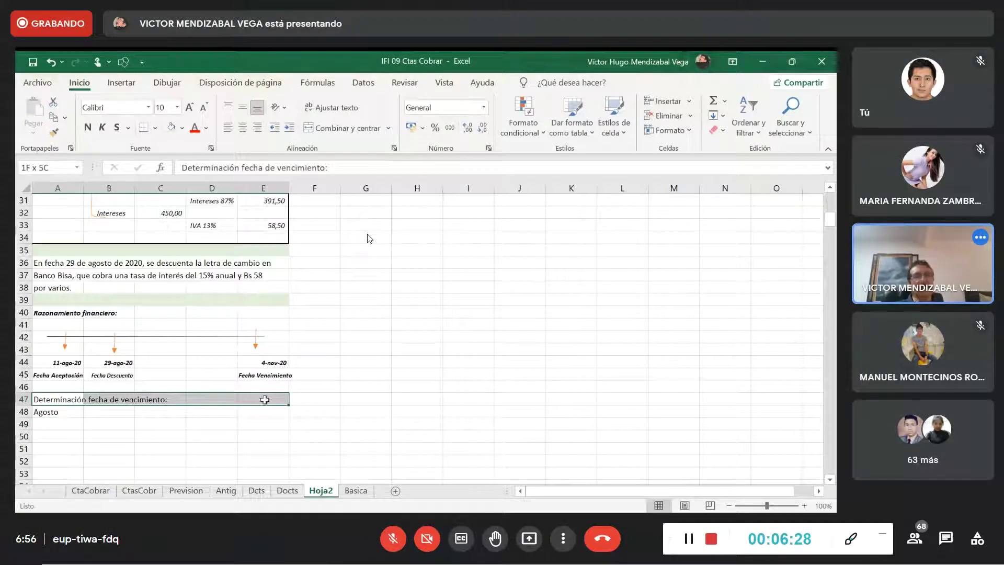
pyautogui.click(102, 128)
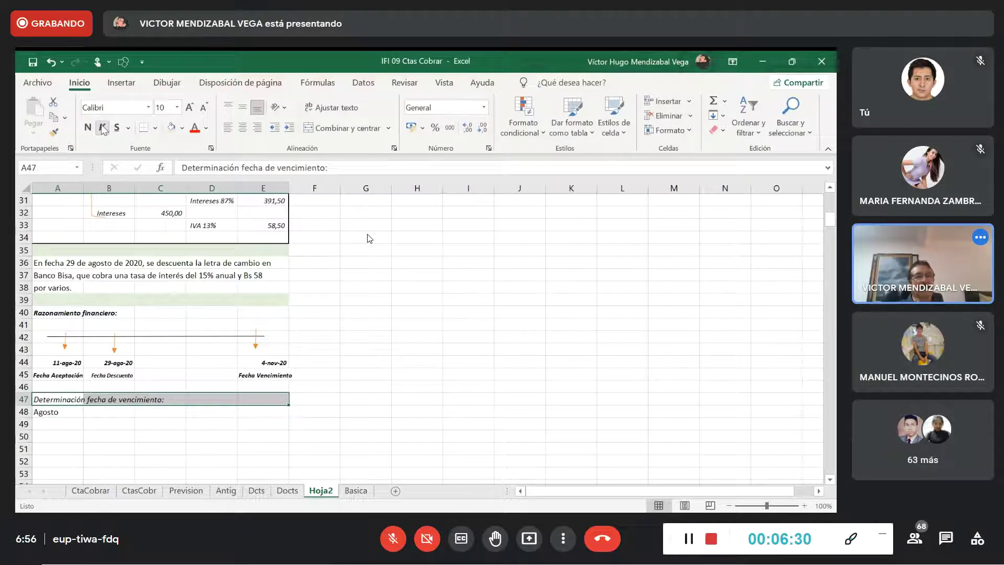
# Fill the month series from Agosto in A48 down to Noviembre in A51, and italicize A48:E52.
pyautogui.click(42, 411)
pyautogui.moveTo(83, 419); pyautogui.dragTo(78, 459)
pyautogui.moveTo(53, 413); pyautogui.dragTo(244, 461)
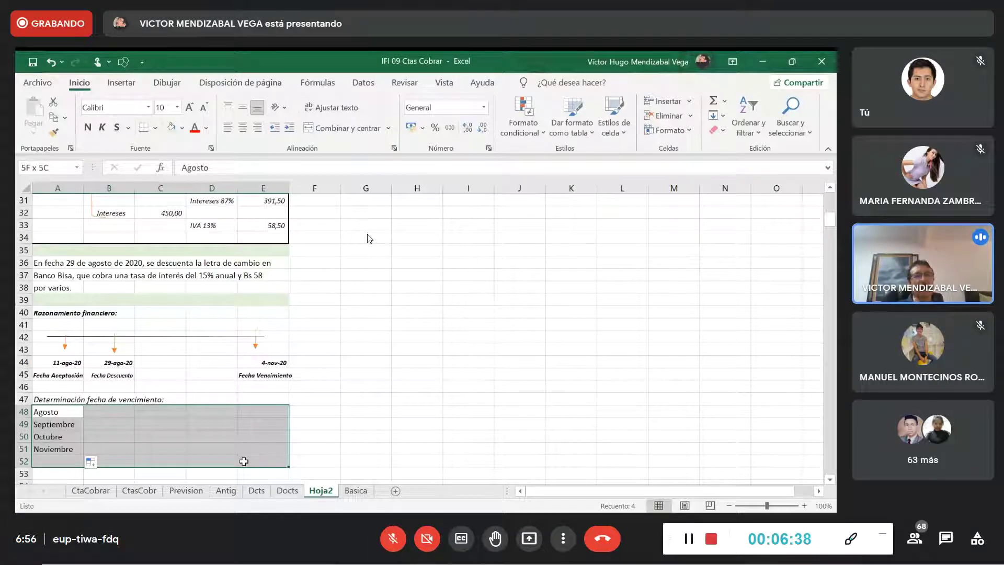
pyautogui.click(102, 128)
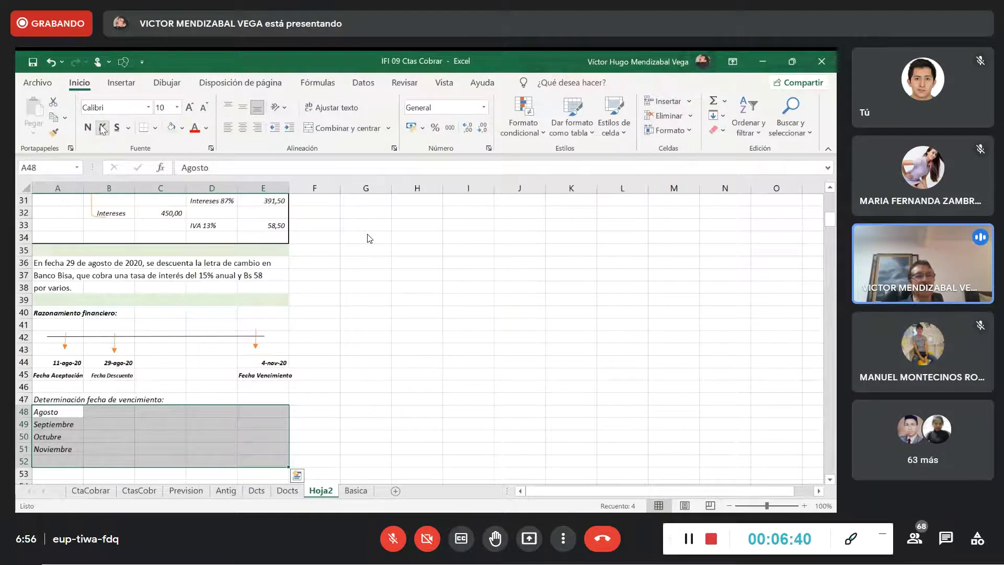
# Enter the day counts in B48:B50: 20 for Agosto, 30 for Septiembre and 31 for Octubre.
pyautogui.scroll(4, 178, 313)
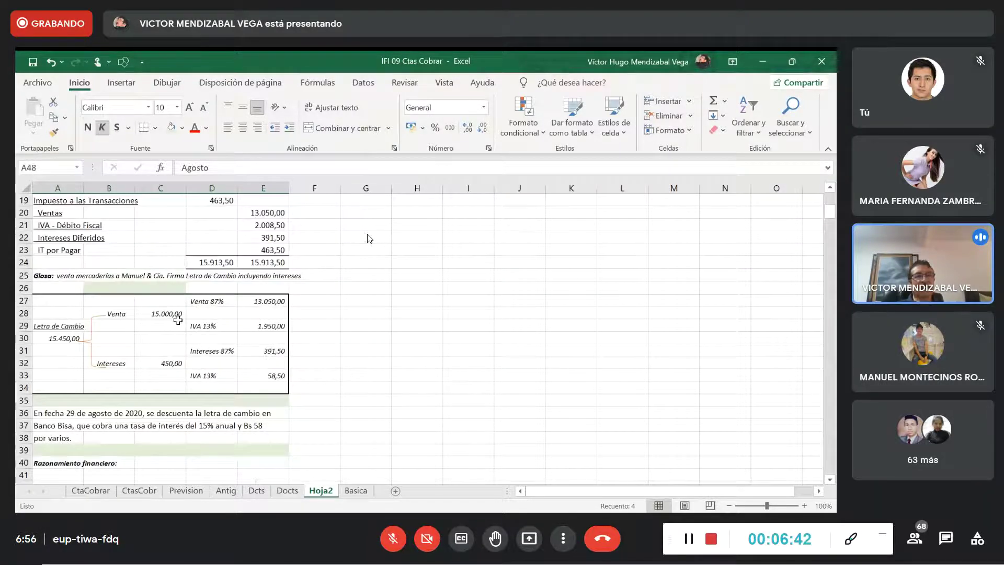
pyautogui.scroll(5, 178, 320)
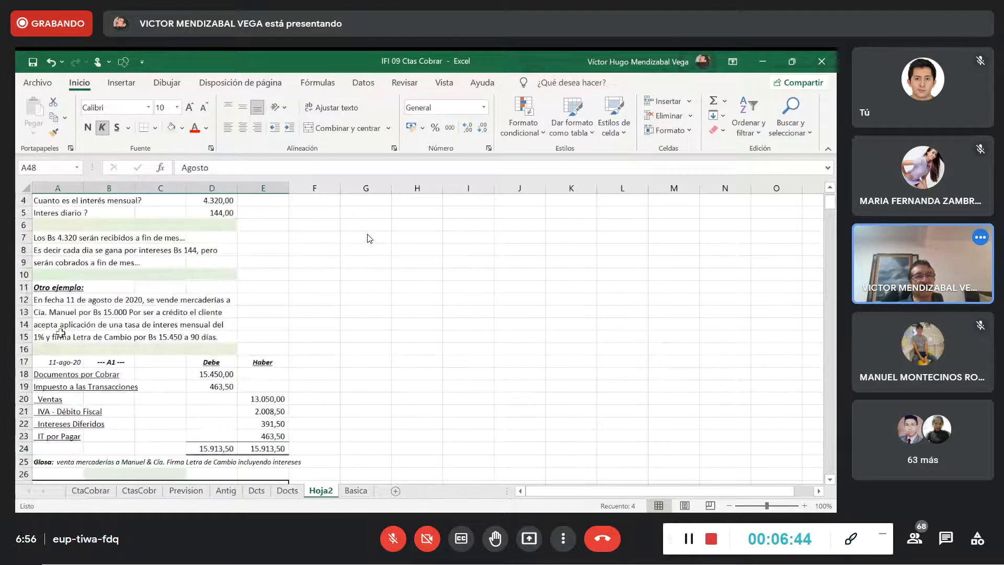
pyautogui.scroll(-7, 127, 355)
pyautogui.scroll(-11, 128, 355)
pyautogui.scroll(8, 118, 366)
pyautogui.click(108, 376)
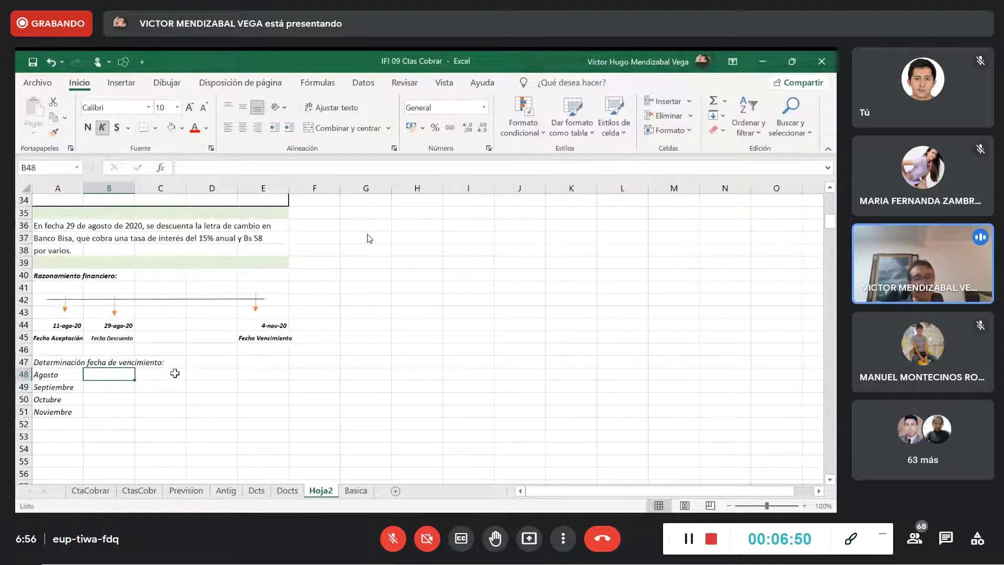
pyautogui.write('20')
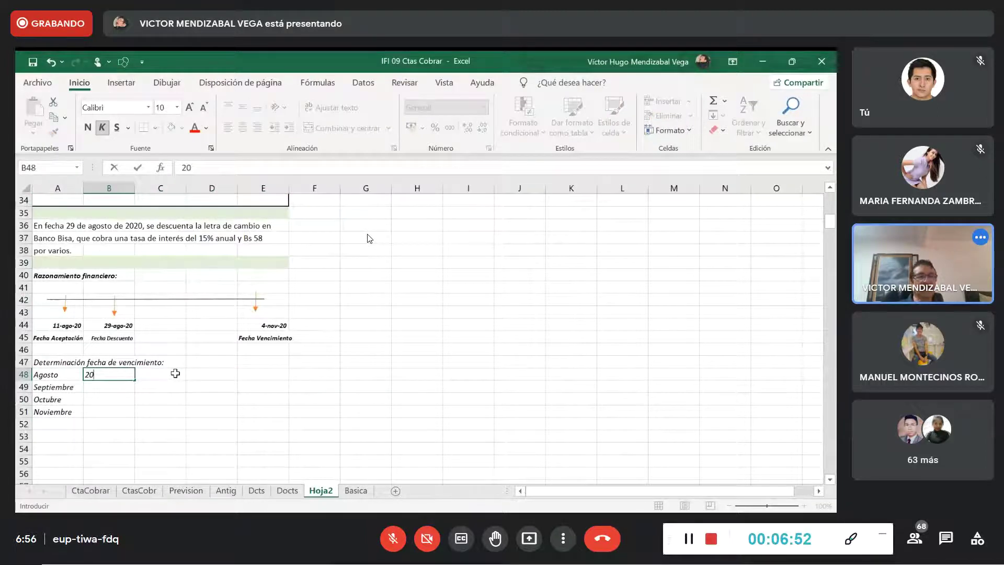
pyautogui.press('Return')
pyautogui.write('30')
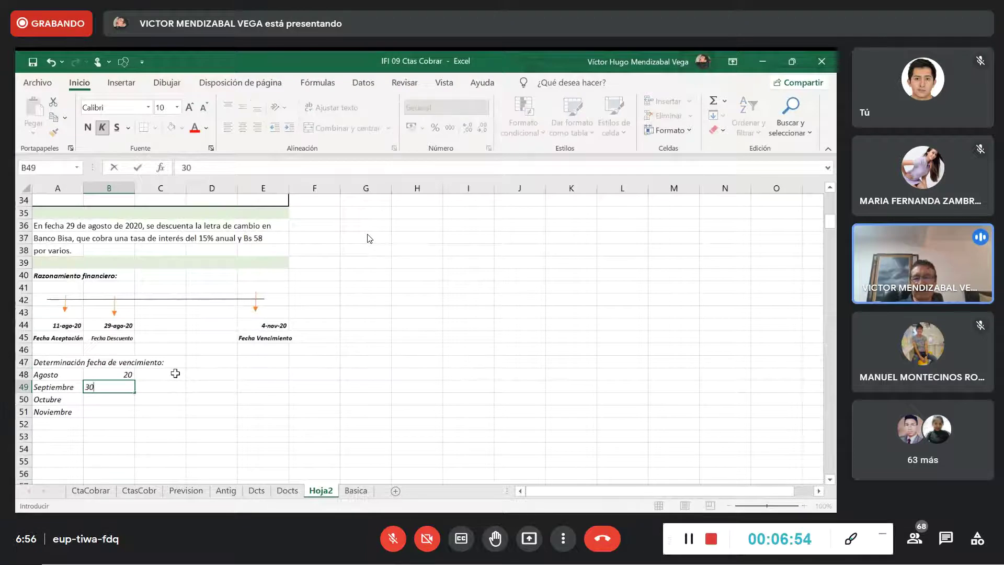
pyautogui.press('Return')
pyautogui.write('31')
pyautogui.press('Return')
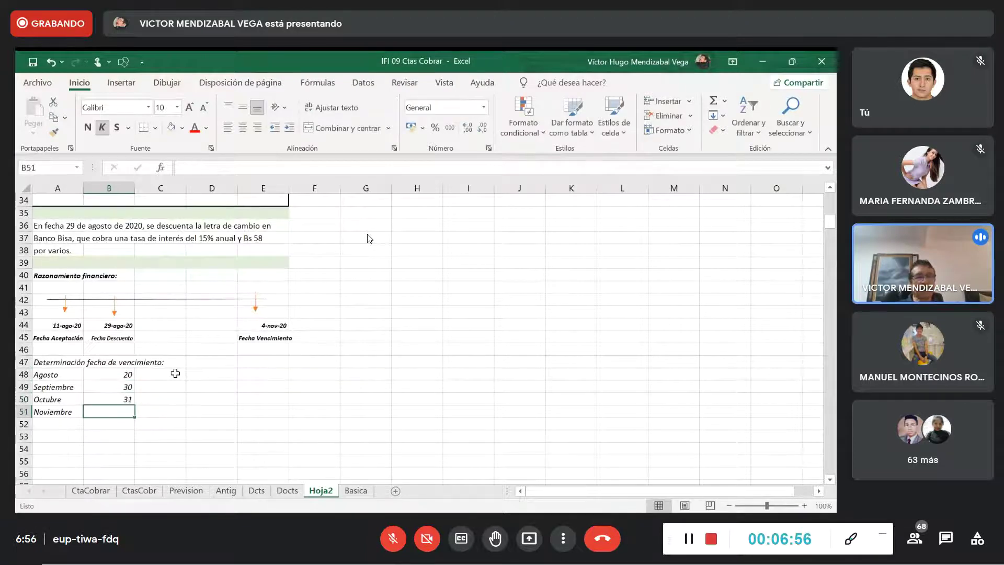
# Add up the day counts in B48:B50, and enter 9 as the Noviembre day count in B51.
pyautogui.moveTo(126, 375); pyautogui.dragTo(120, 412)
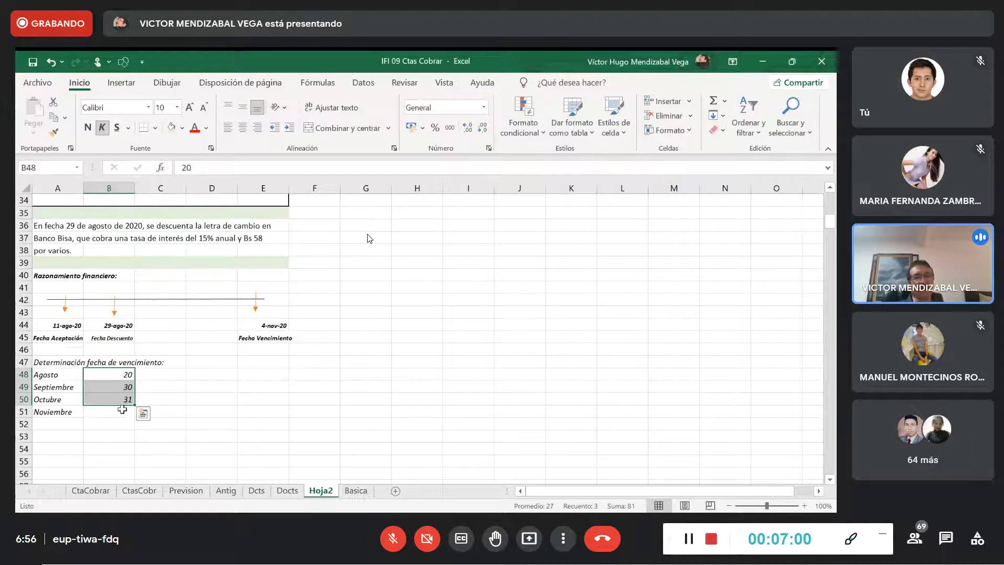
pyautogui.click(115, 413)
pyautogui.write('9')
pyautogui.press('Return')
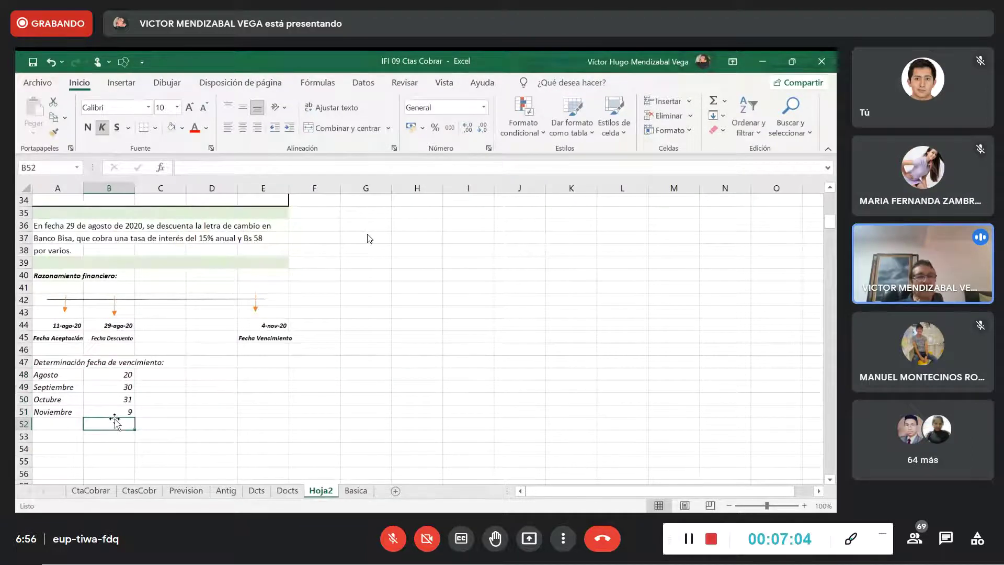
# Total the day counts B48:B51 in cell B52 with SUMA and give the total a top and double bottom border.
pyautogui.click(714, 101)
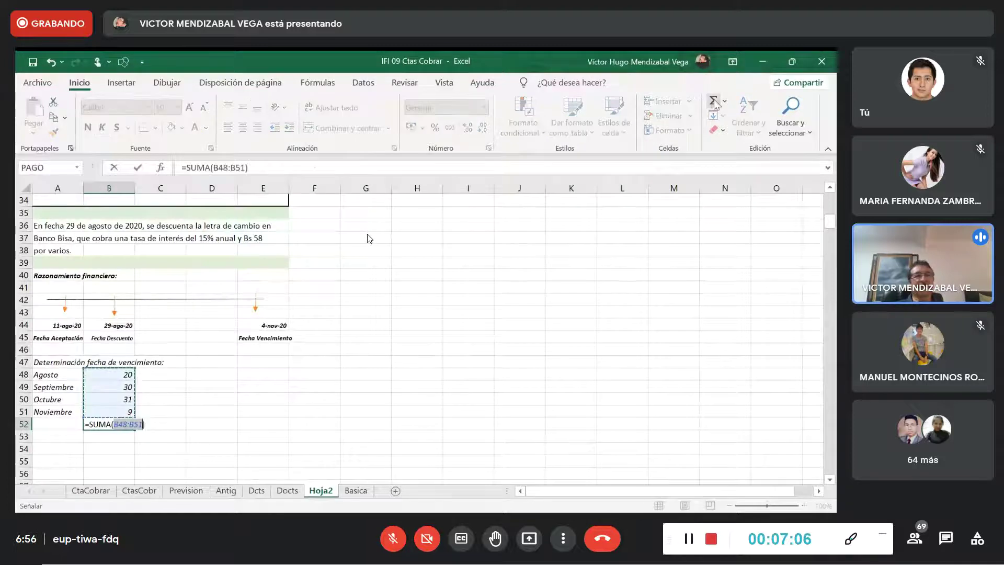
pyautogui.click(139, 168)
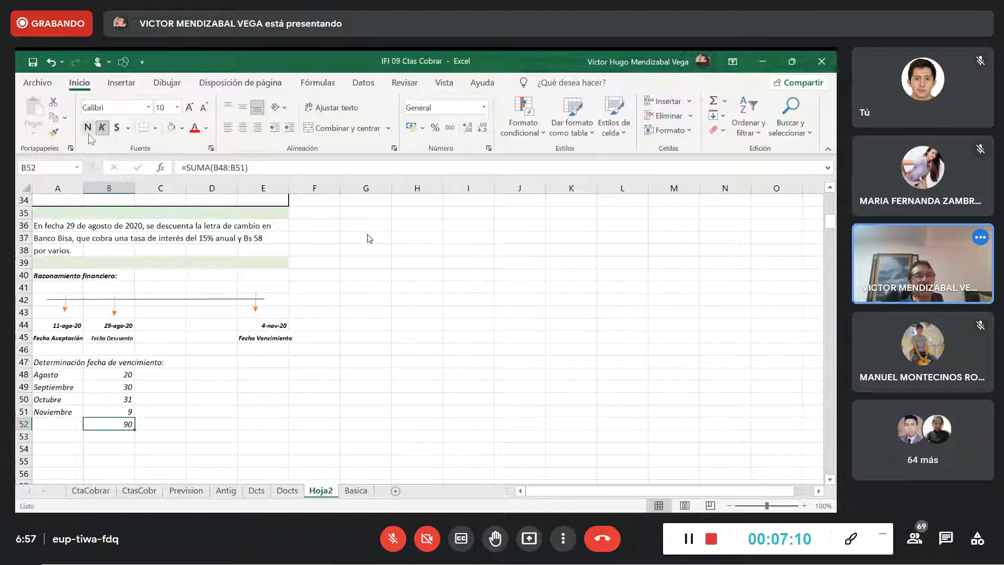
pyautogui.click(156, 127)
pyautogui.click(152, 398)
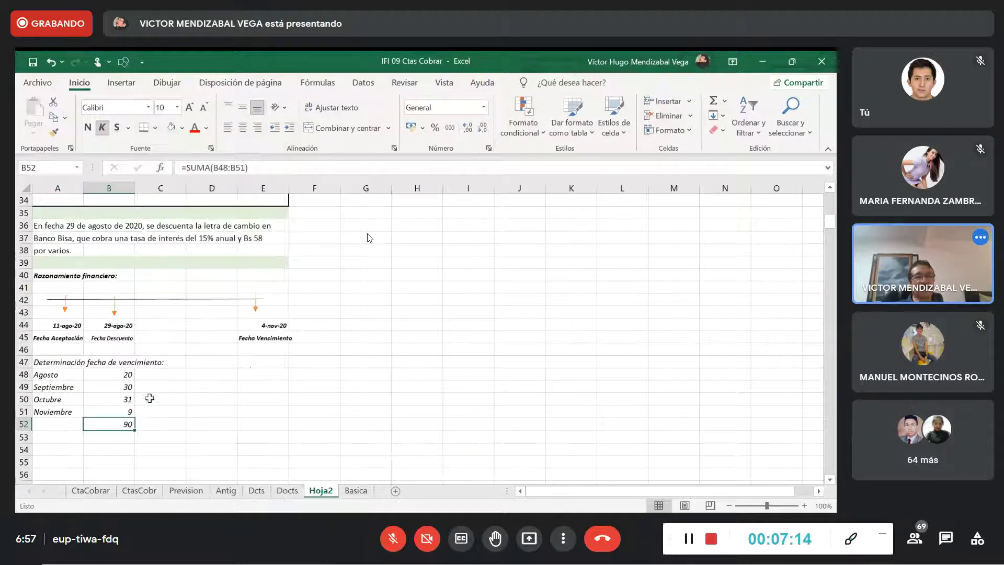
# Set the Fecha Vencimiento date in E44 of the timeline to 9/11/2020.
pyautogui.click(256, 323)
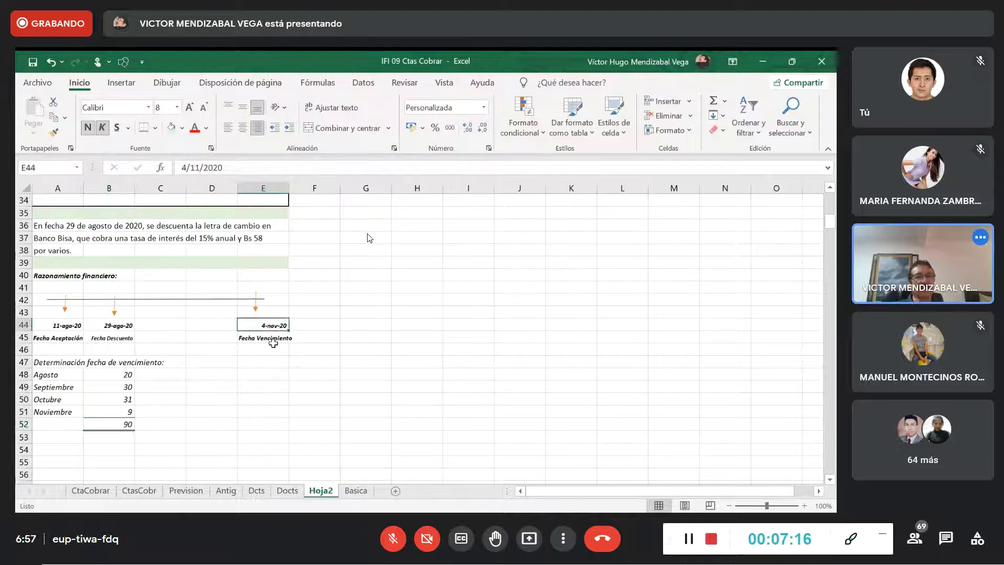
pyautogui.click(180, 166)
pyautogui.press('BackSpace')
pyautogui.write('9')
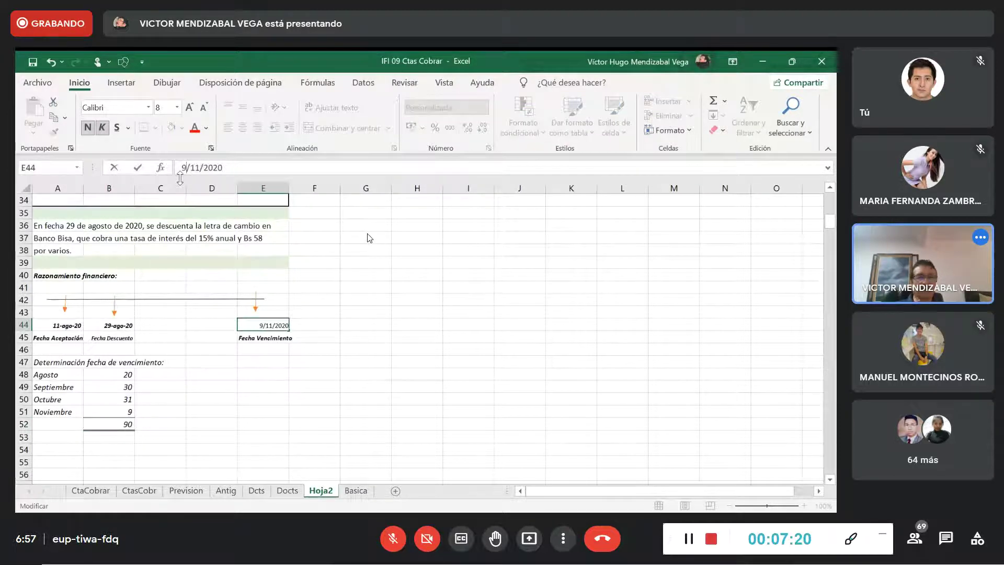
pyautogui.press('Return')
# Fill the separator row A53:E53 below the day count total with light green.
pyautogui.moveTo(62, 437); pyautogui.dragTo(237, 440)
pyautogui.moveTo(246, 440); pyautogui.dragTo(246, 440)
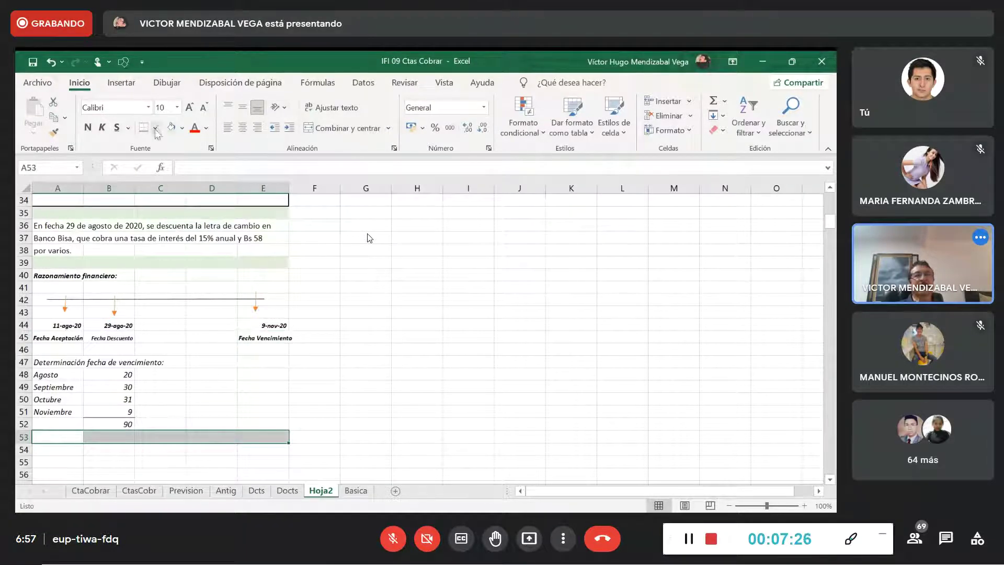
pyautogui.click(171, 128)
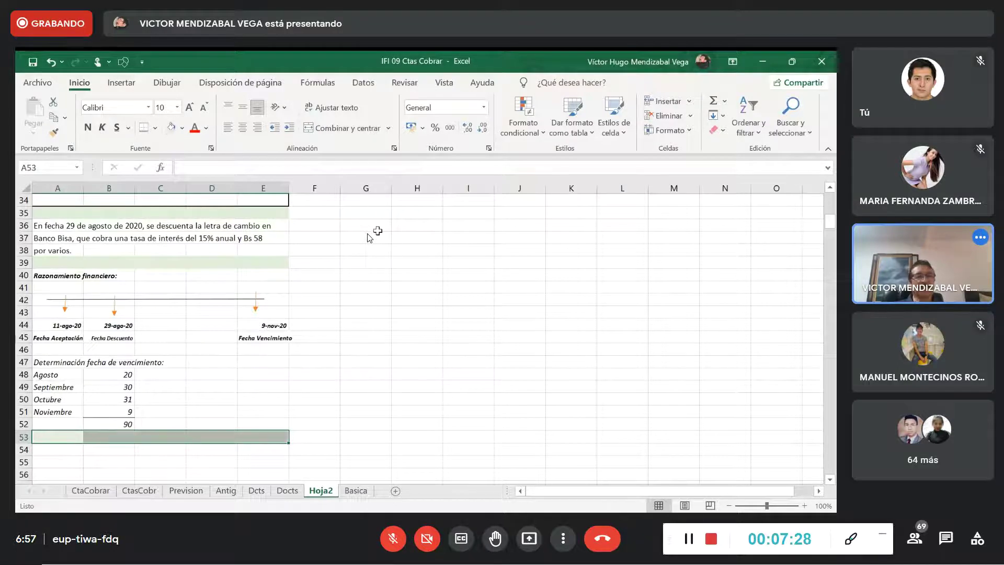
# Enter the heading "Razonamiento sobre intereses:" in cell A54, below the green separator row.
pyautogui.scroll(-1, 359, 239)
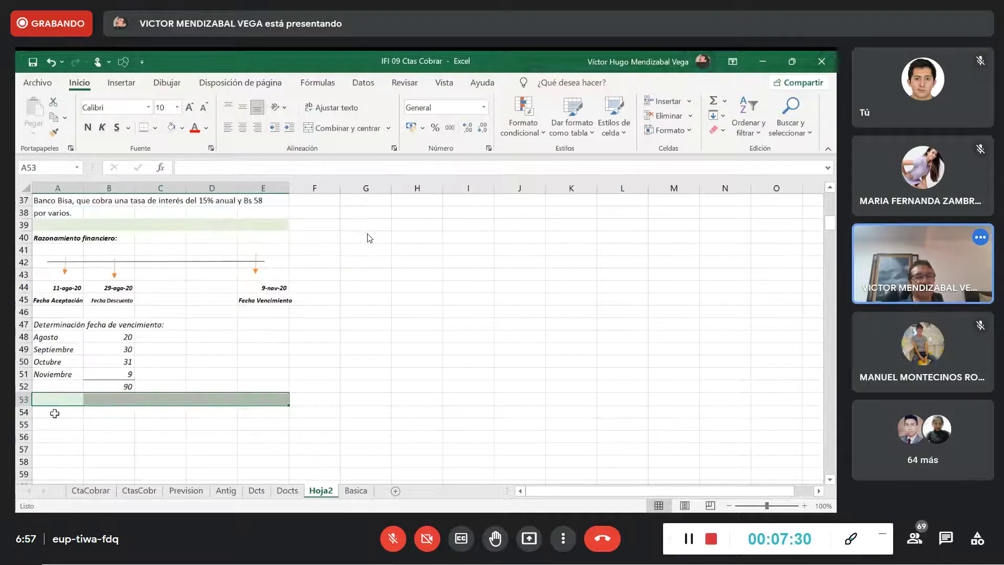
pyautogui.click(55, 413)
pyautogui.write('R')
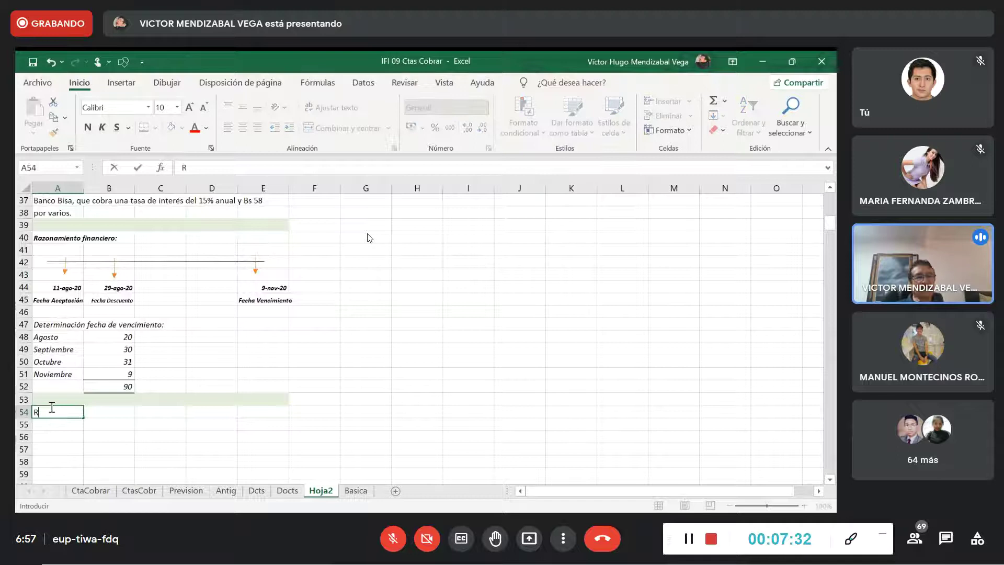
pyautogui.write('azonamiento sobre interes')
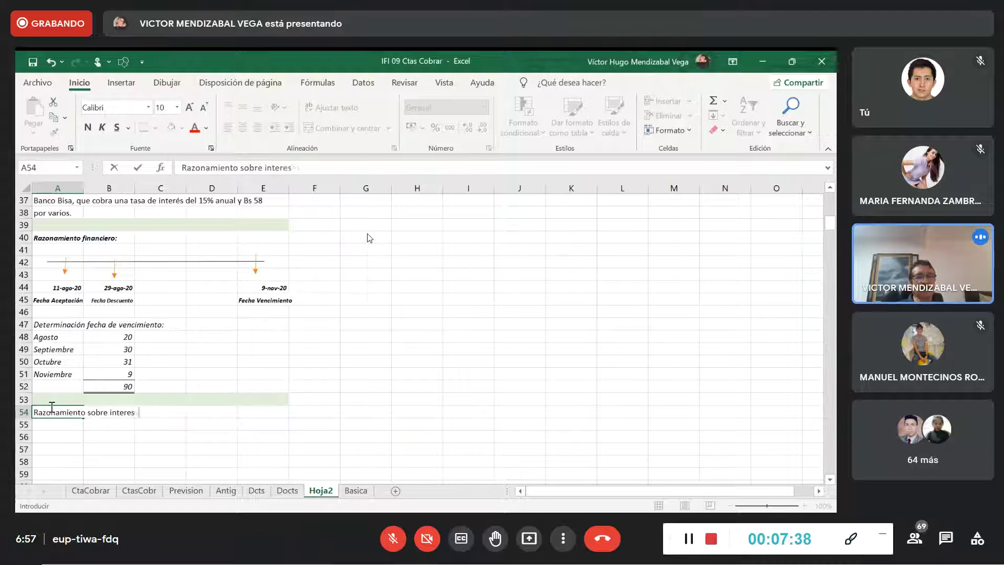
pyautogui.write('es:')
pyautogui.press('Return')
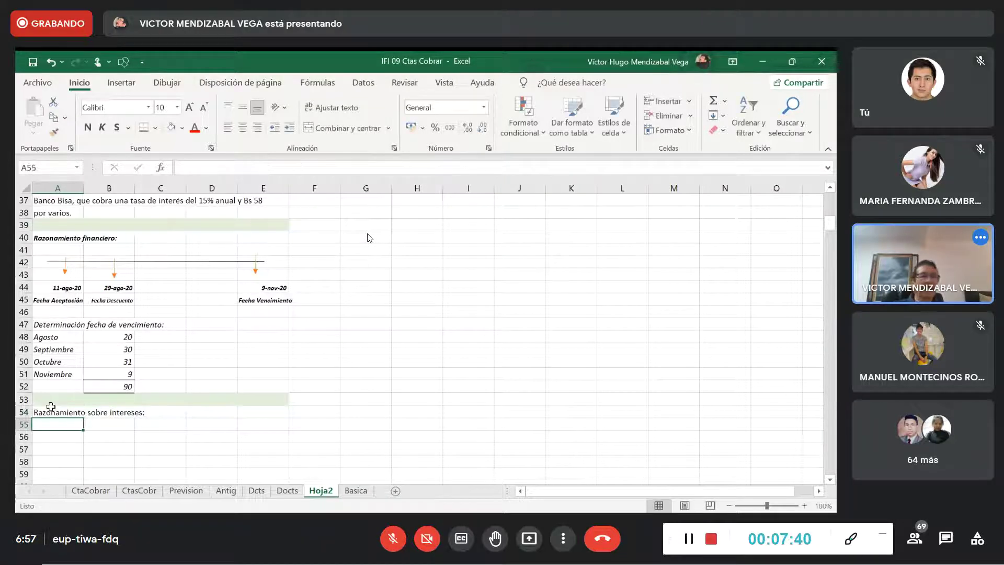
# Copy the formatting of the "Razonamiento financiero:" heading in A40 onto A54:C54.
pyautogui.click(49, 238)
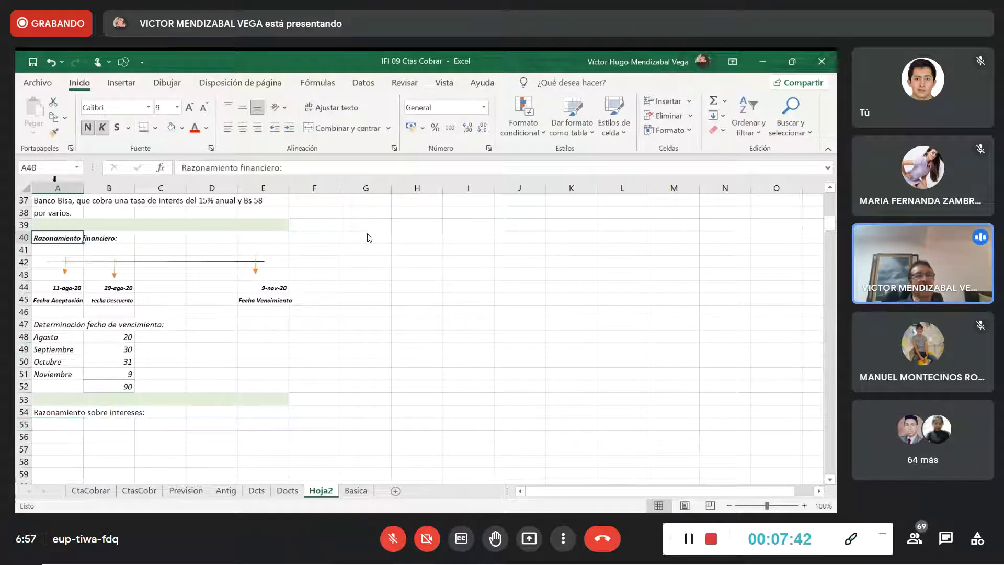
pyautogui.click(53, 133)
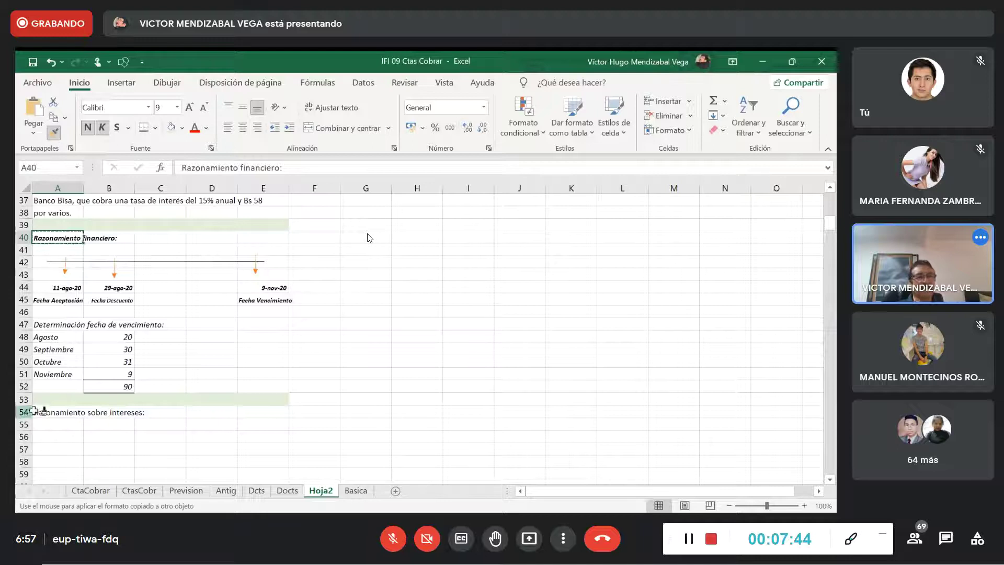
pyautogui.moveTo(39, 412); pyautogui.dragTo(185, 413)
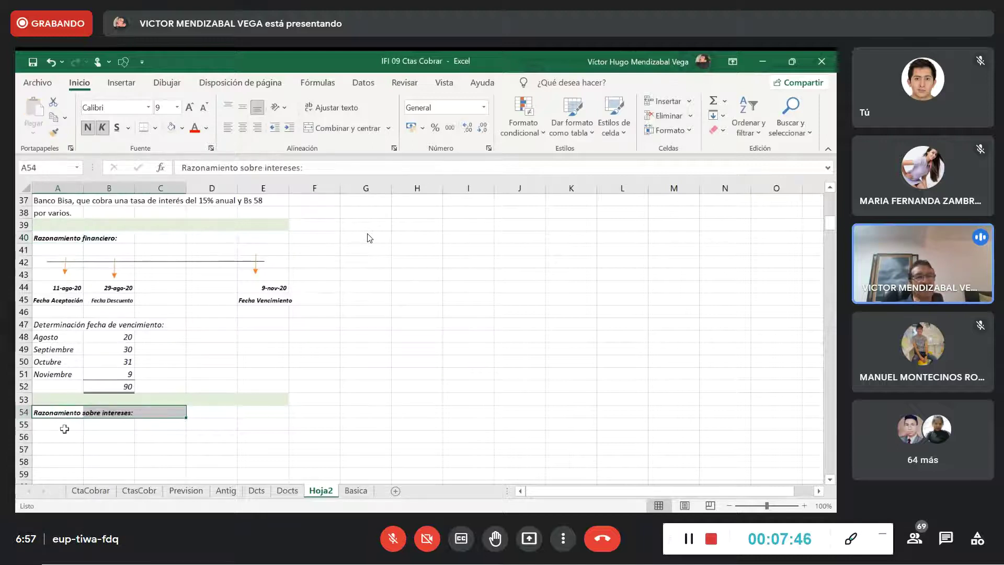
# Enter the label "Total interes sin IVA" in cell A55.
pyautogui.click(59, 424)
pyautogui.write('Total in')
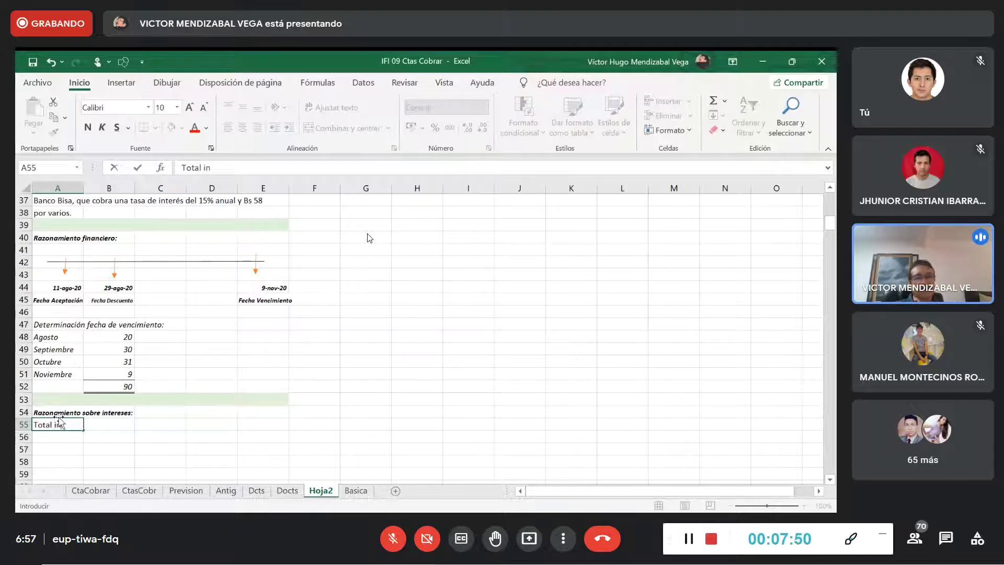
pyautogui.write('teres')
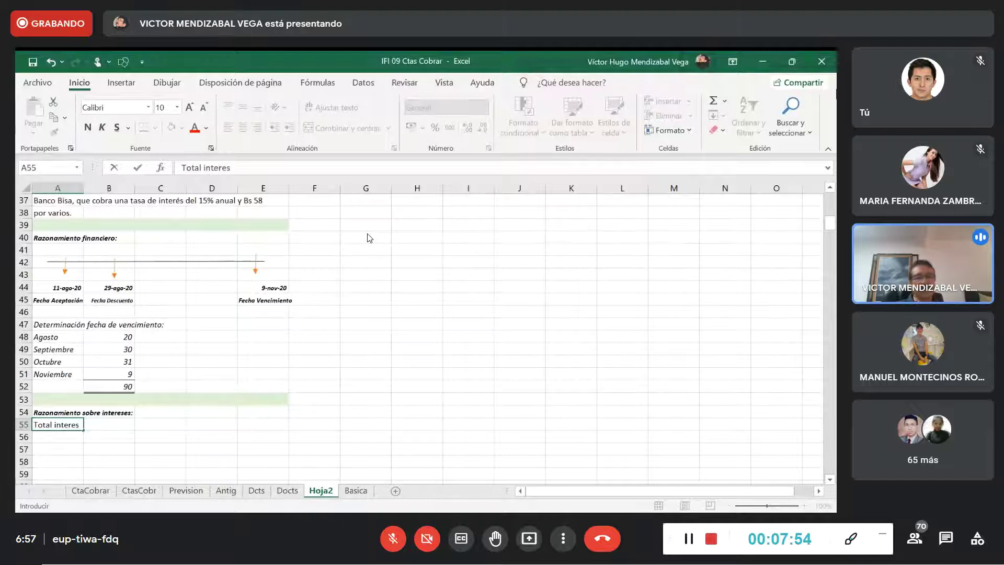
pyautogui.write(' sin IVA')
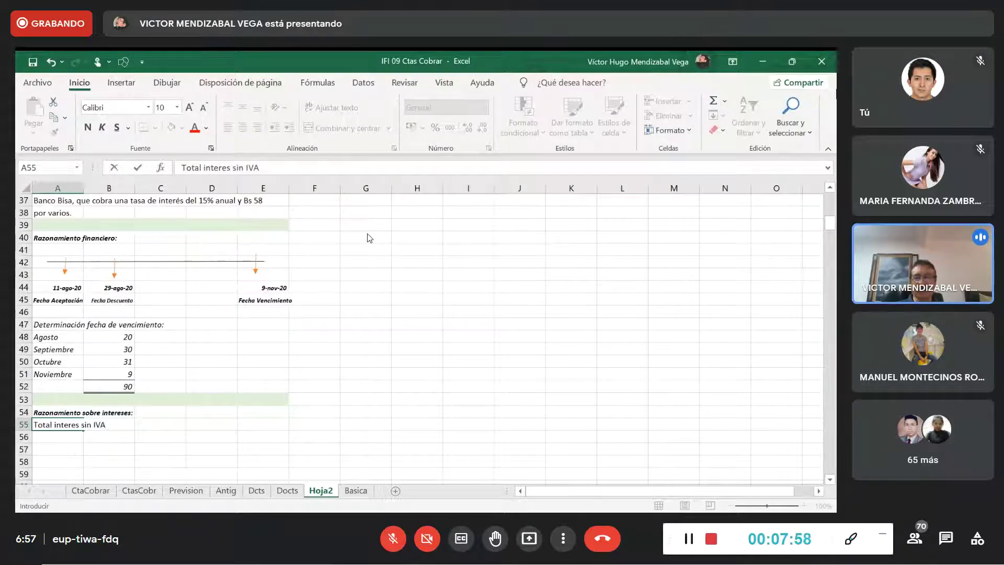
pyautogui.press('Return')
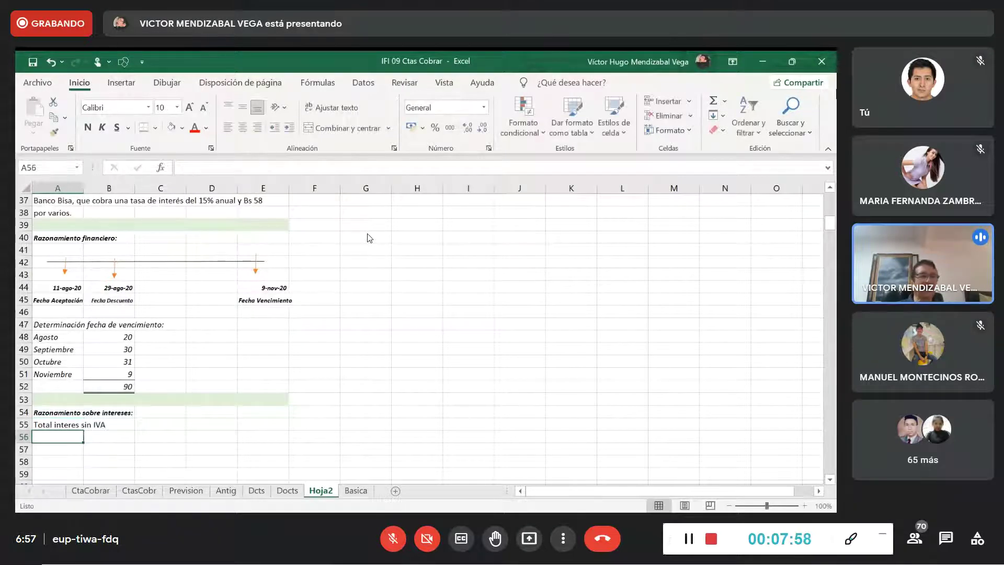
# Italicize the range A55:E60 and set its font size to 9.
pyautogui.scroll(-1, 372, 376)
pyautogui.moveTo(62, 384); pyautogui.dragTo(265, 448)
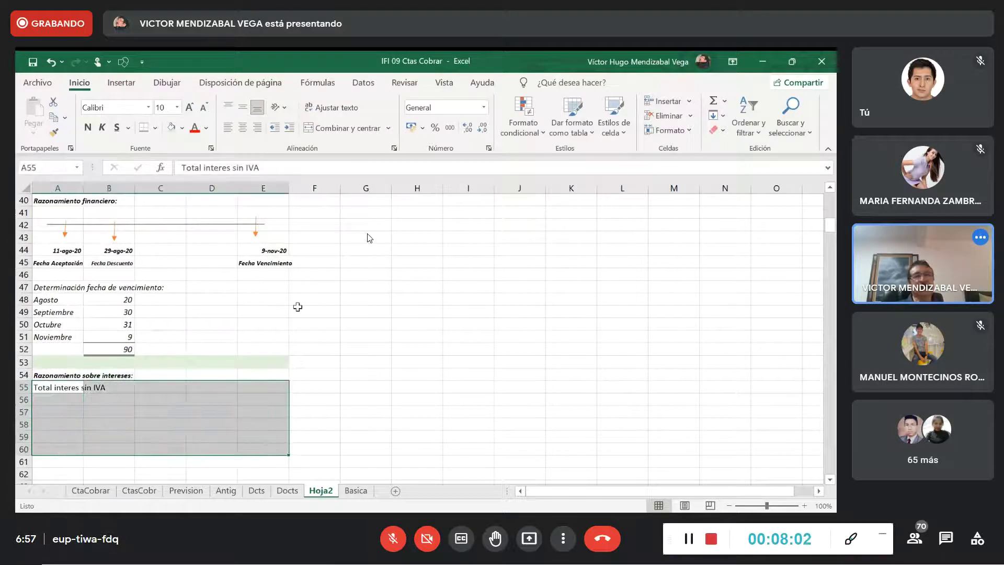
pyautogui.click(102, 127)
pyautogui.click(178, 108)
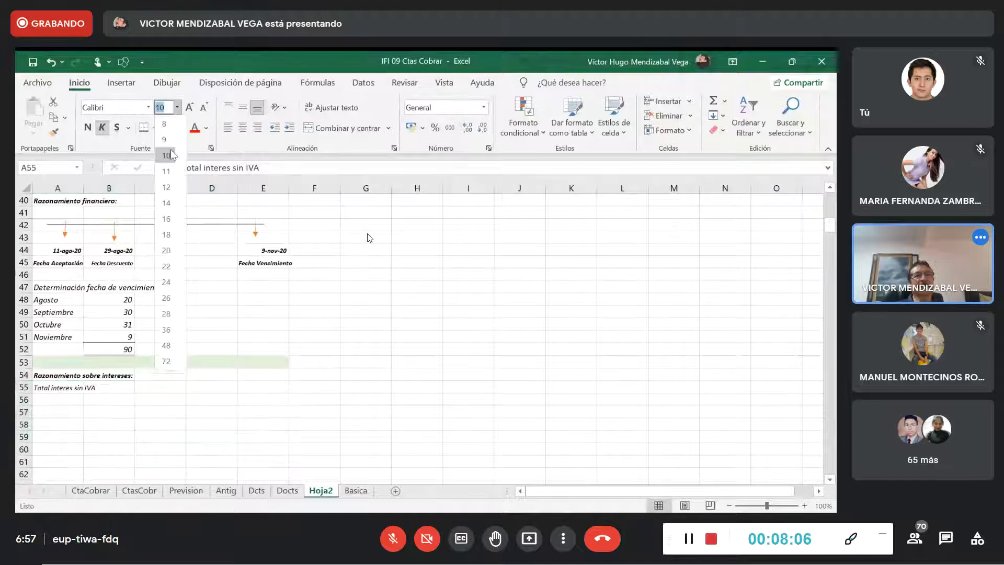
pyautogui.click(165, 141)
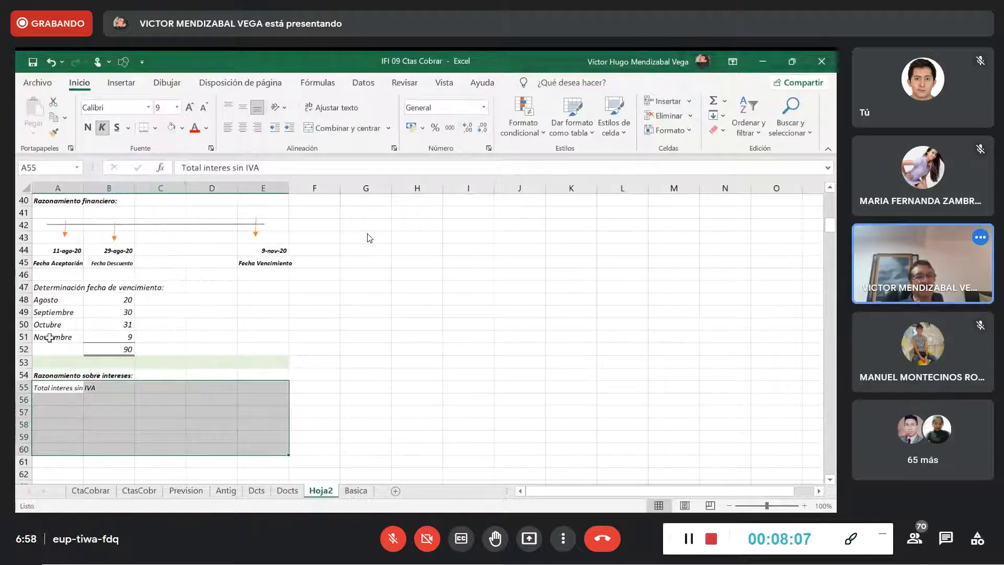
# Extend the label in A55 to read "Total interes sin IVA (para 90 días)".
pyautogui.click(48, 389)
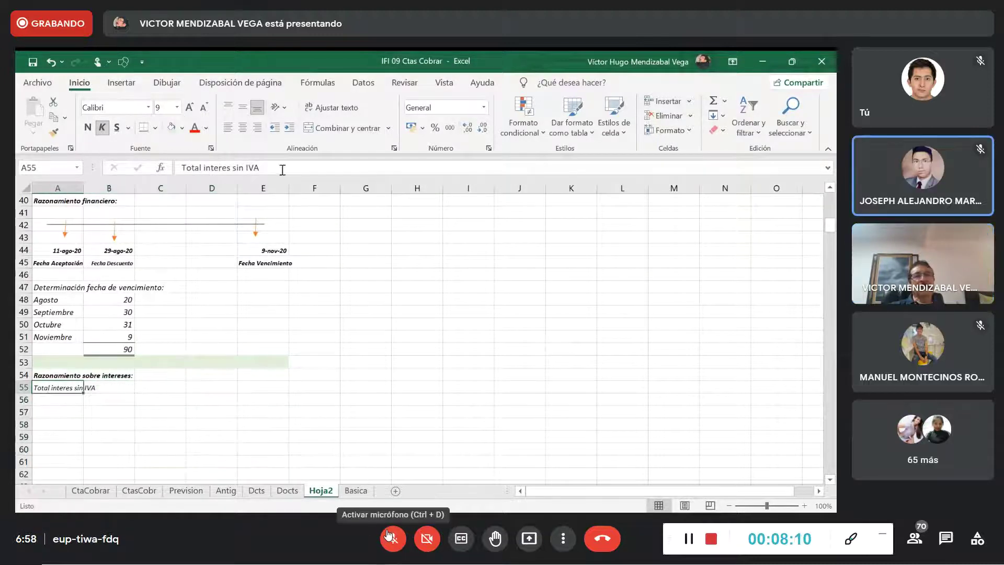
pyautogui.click(300, 169)
pyautogui.write('(para ')
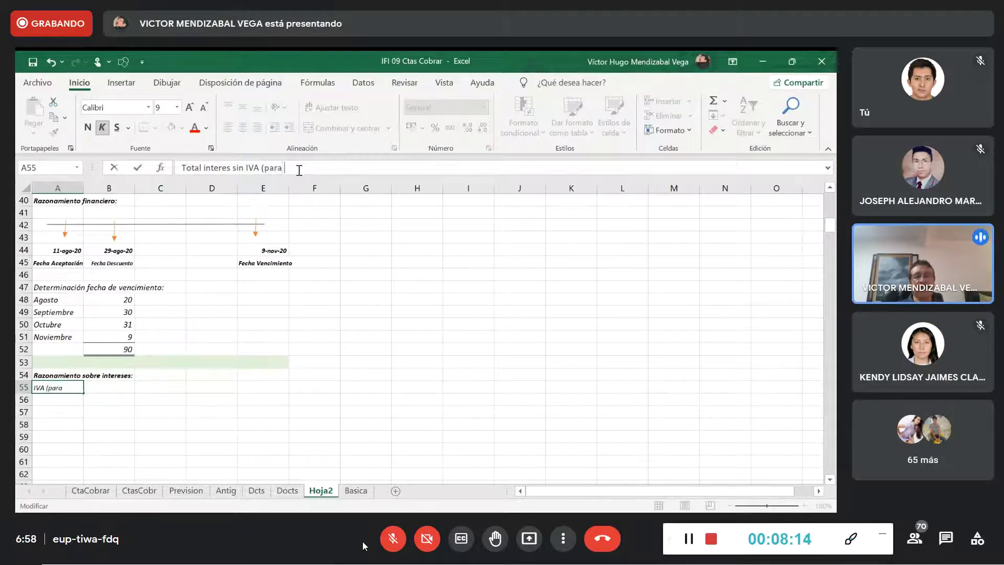
pyautogui.write('90 día')
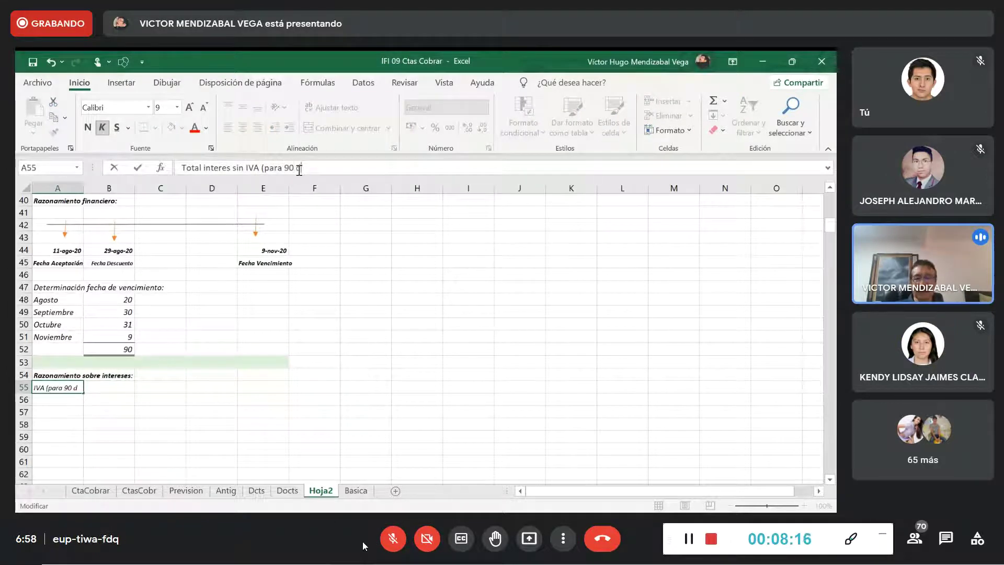
pyautogui.press('BackSpace')
pyautogui.press('BackSpace')
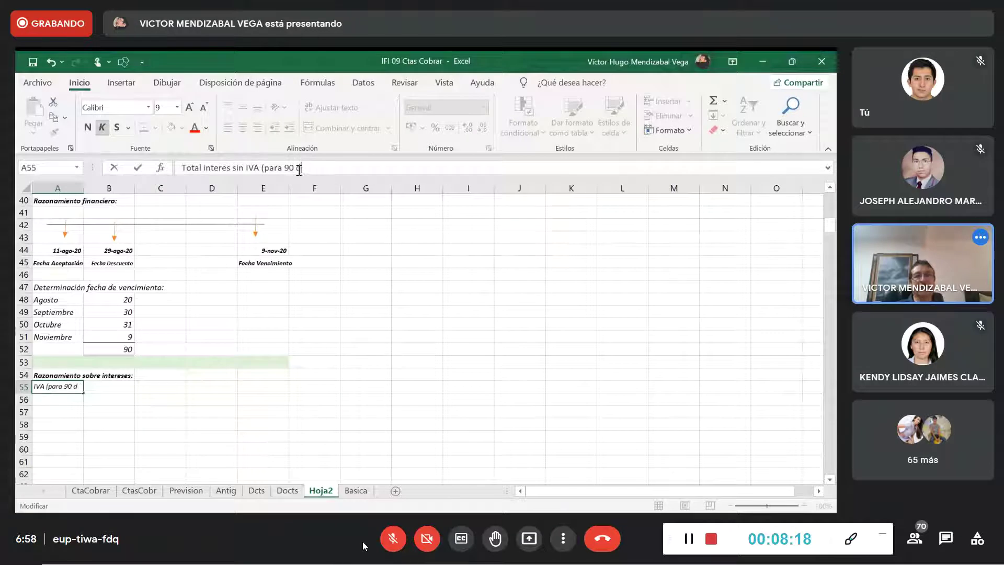
pyautogui.write('ías)')
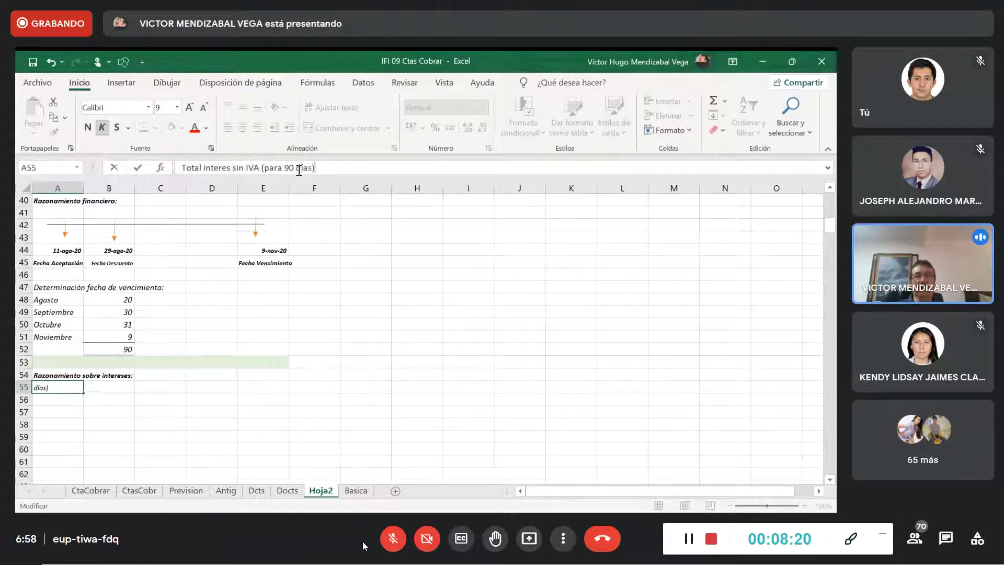
pyautogui.press('Return')
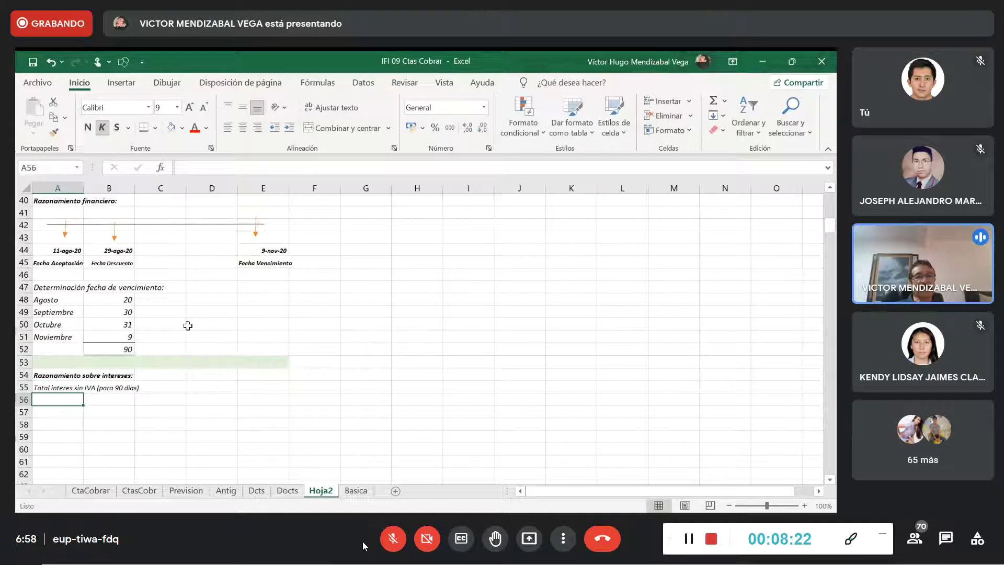
# Link E55 to the Intereses 87% amount with the formula +E31.
pyautogui.click(256, 388)
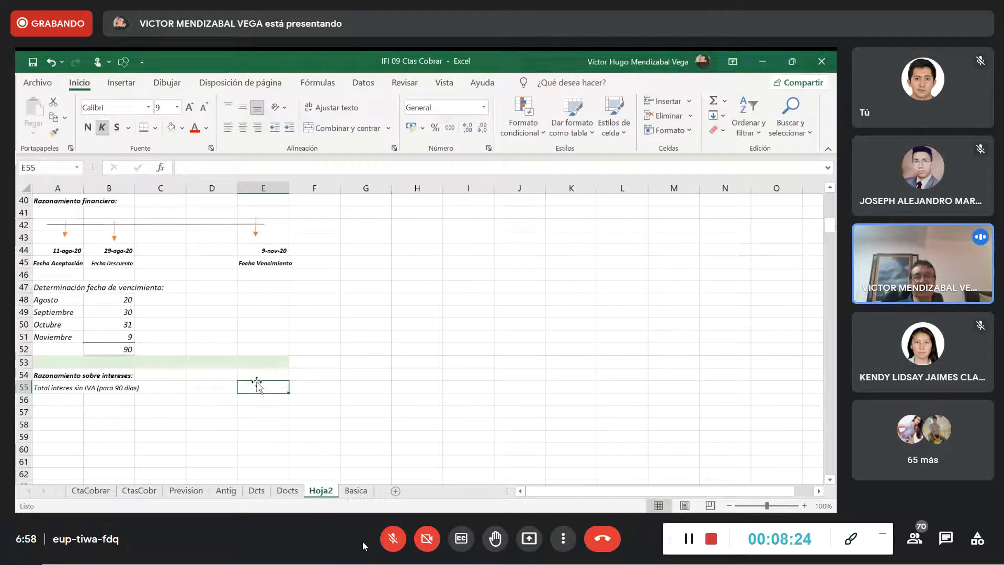
pyautogui.write('+')
pyautogui.scroll(2, 283, 311)
pyautogui.scroll(5, 283, 311)
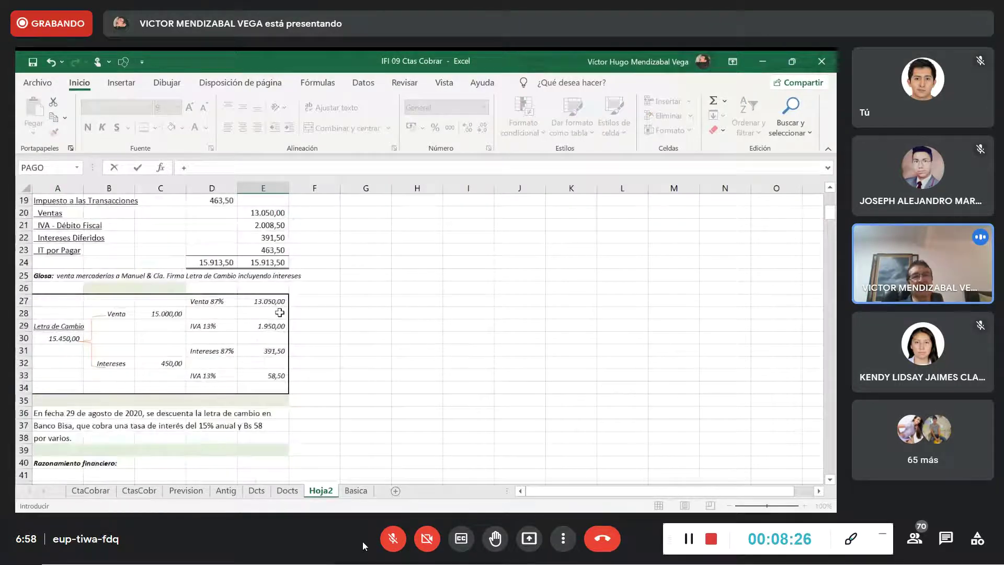
pyautogui.click(262, 349)
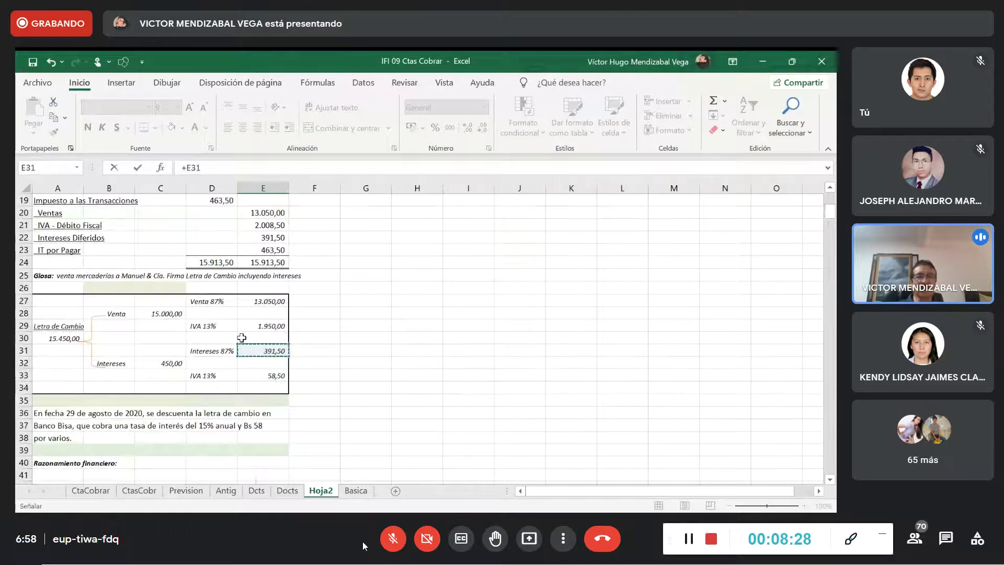
pyautogui.press('Return')
# Enter the label "Interes por día" in cell A56.
pyautogui.scroll(-1, 24, 426)
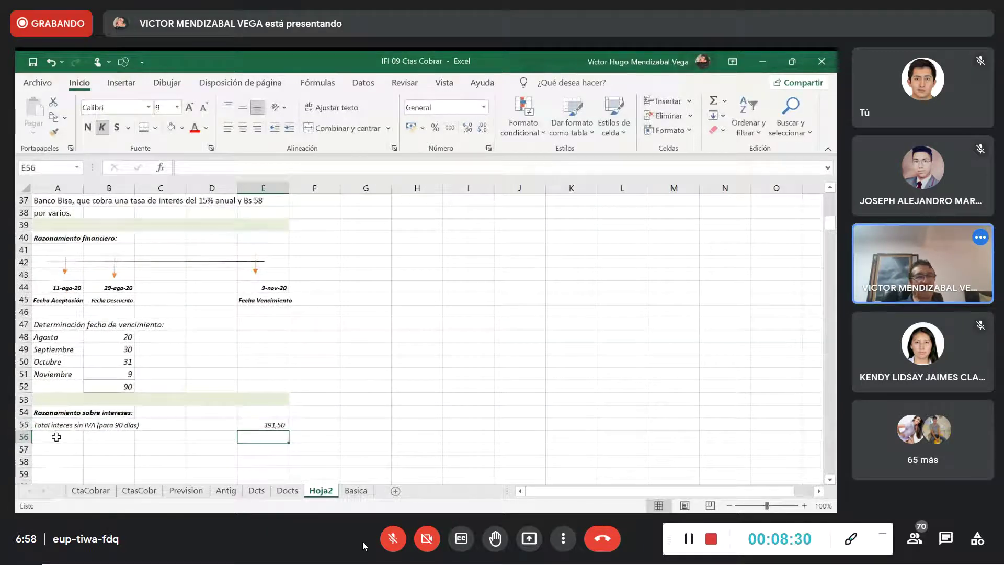
pyautogui.click(57, 436)
pyautogui.write('Interes')
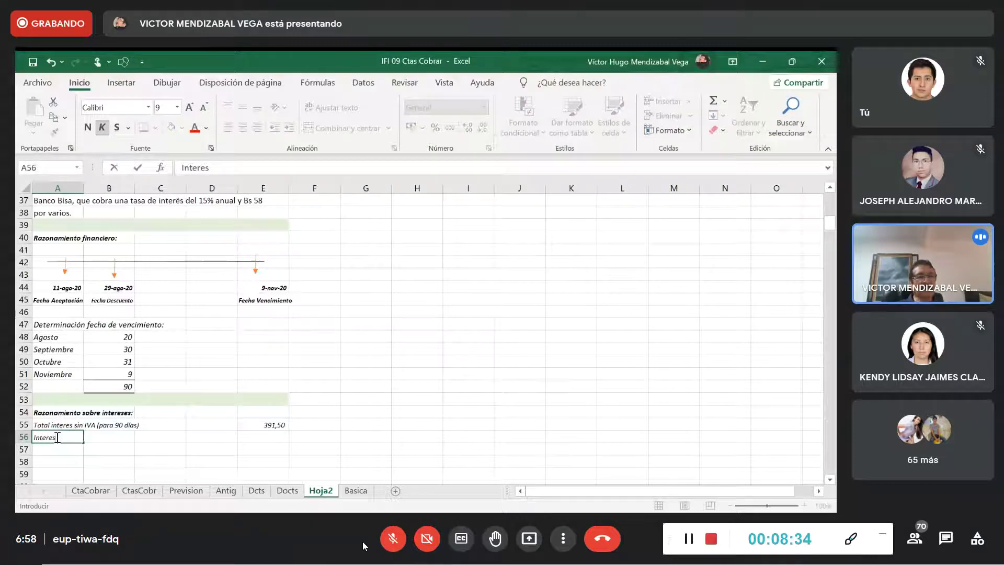
pyautogui.write(' por día')
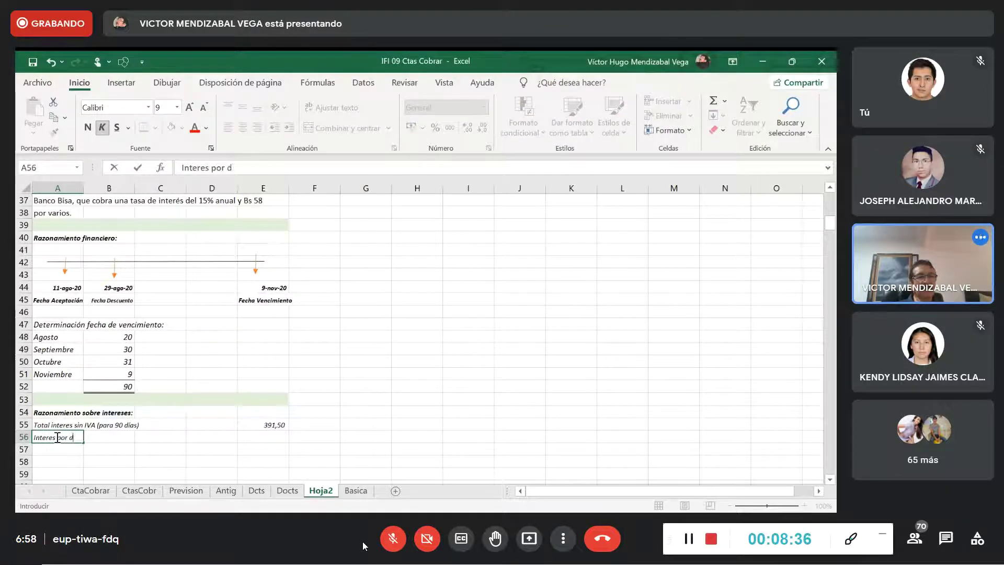
# Calculate the daily interest in E56 with the formula +E55/90.
pyautogui.click(271, 435)
pyautogui.write('+')
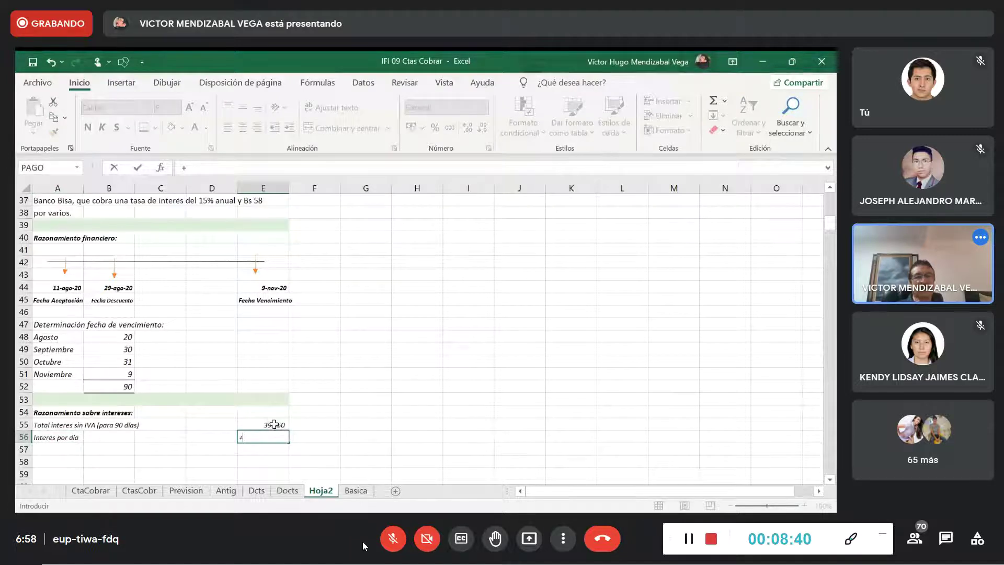
pyautogui.click(269, 425)
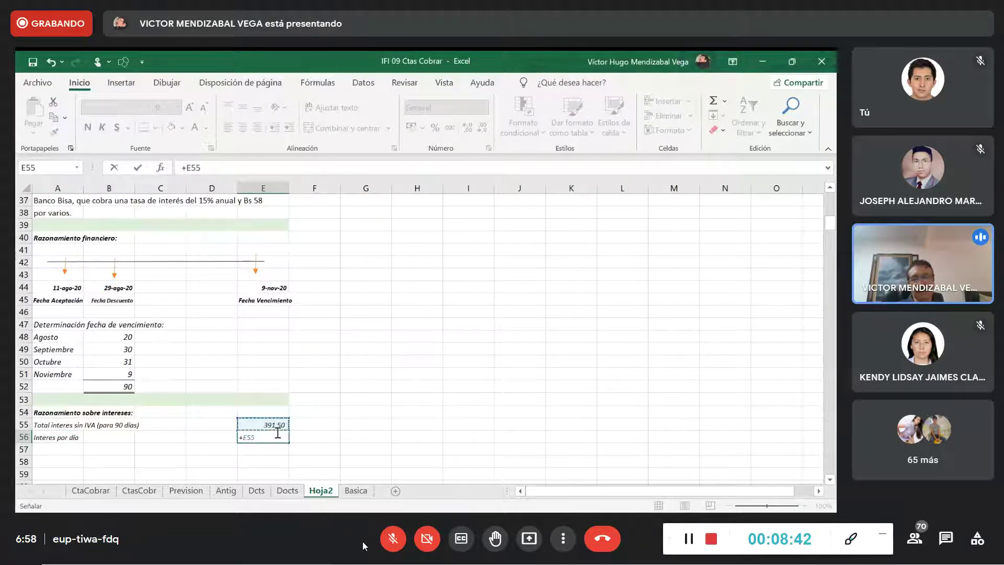
pyautogui.write('/90')
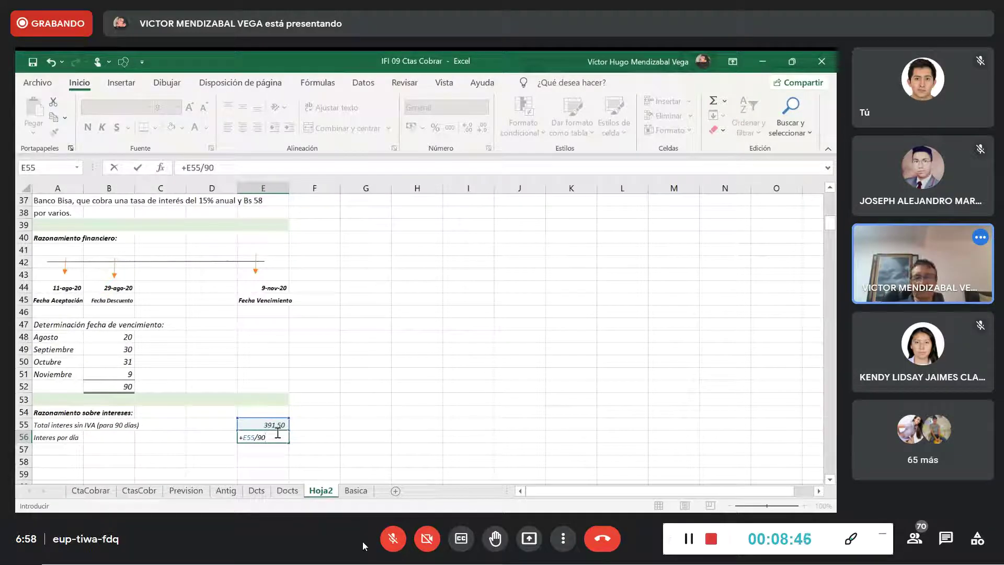
pyautogui.press('Return')
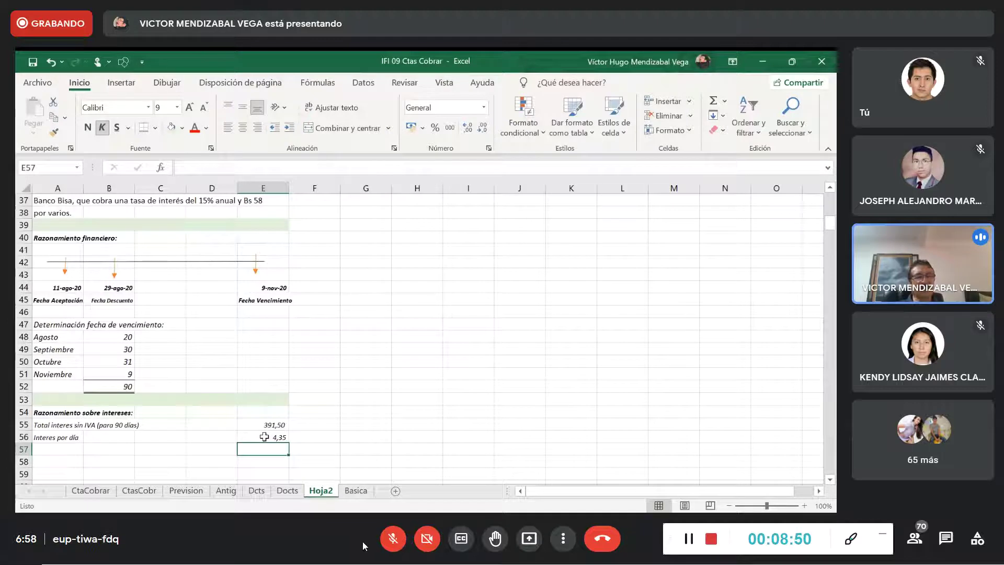
# Fill cells B57:C57 with the light green separator color.
pyautogui.moveTo(92, 448); pyautogui.dragTo(147, 445)
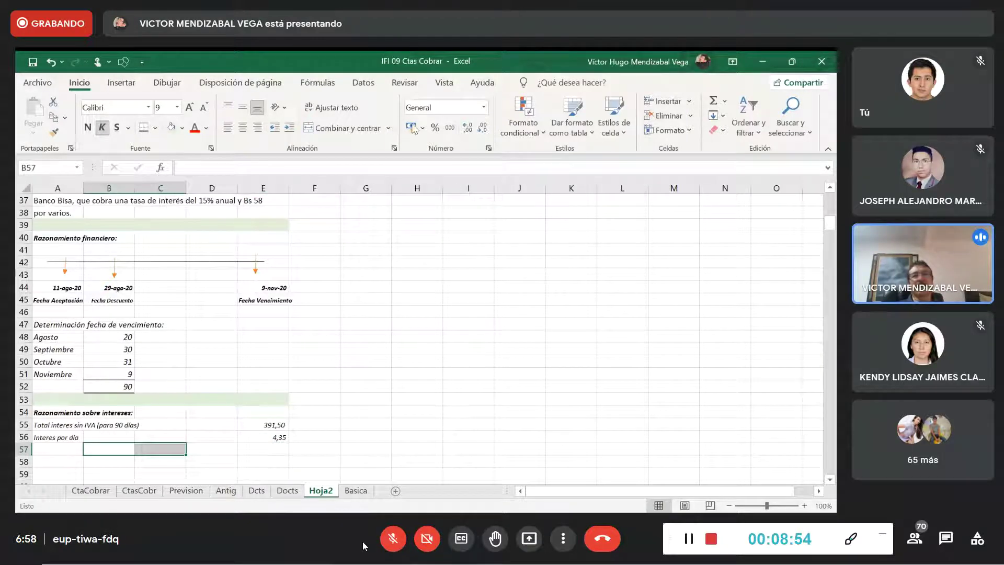
pyautogui.click(171, 129)
pyautogui.scroll(-2, 128, 338)
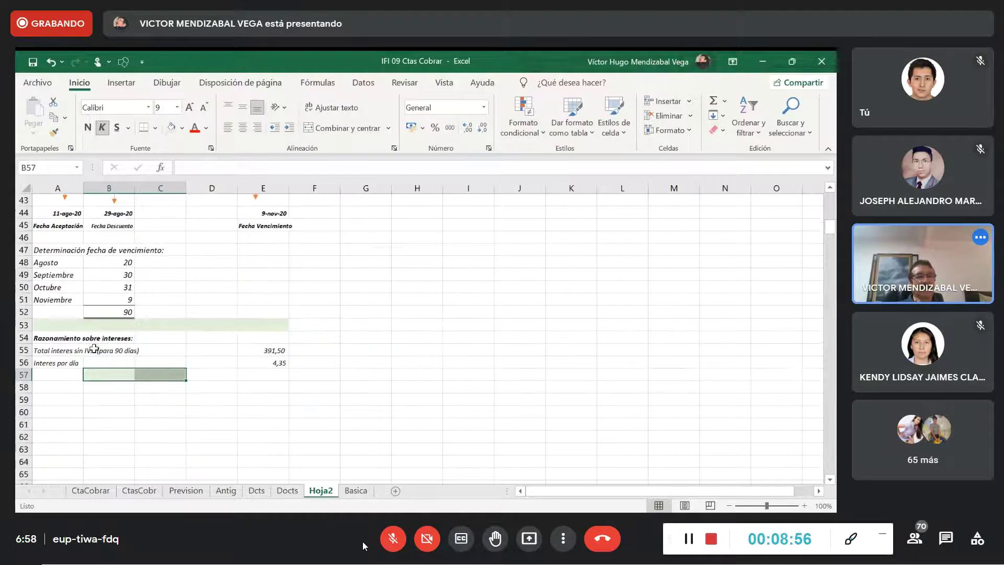
# Enter the heading "Periodo en el que la Letra de Cambio estuvo en la empresa:" in cell A58.
pyautogui.click(50, 390)
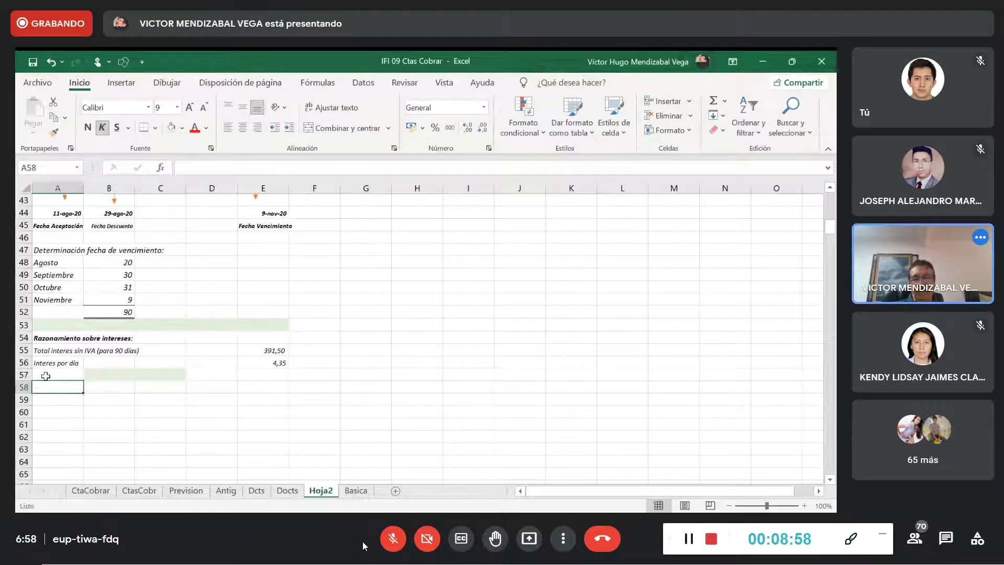
pyautogui.write('Periodo ')
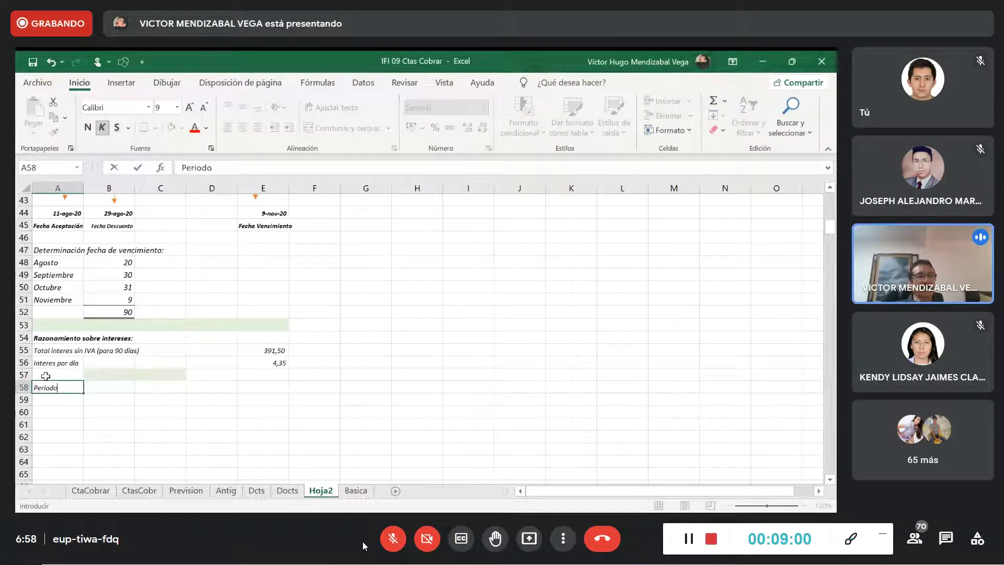
pyautogui.write('ne')
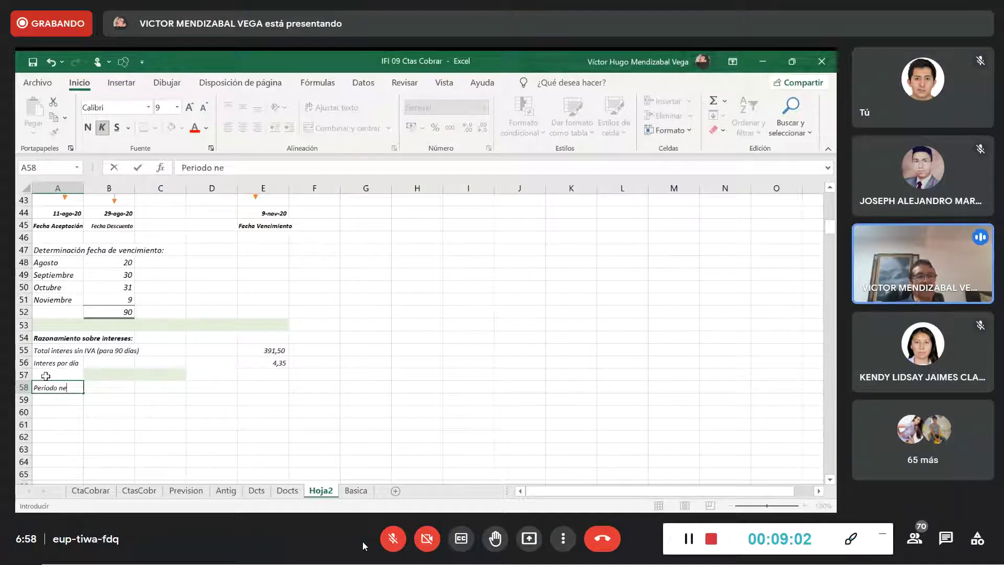
pyautogui.press('BackSpace')
pyautogui.press('BackSpace')
pyautogui.write('en el que la Letra de Cam')
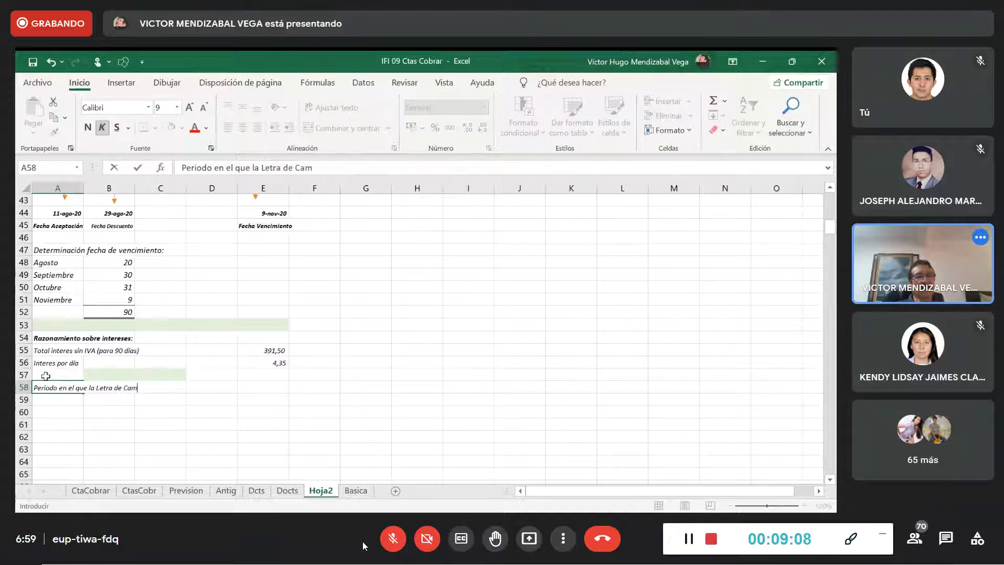
pyautogui.write('bio estuvo en la empresa')
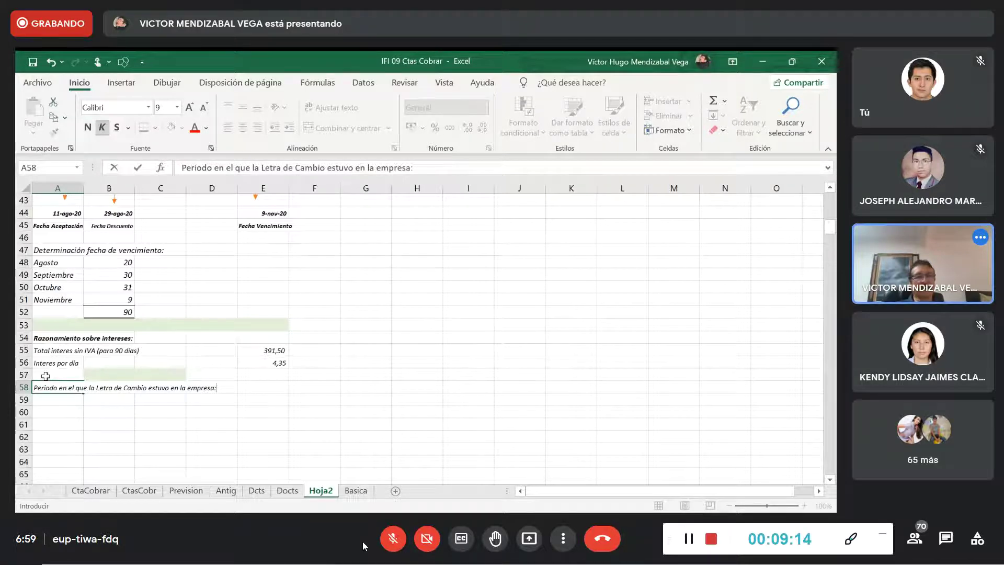
pyautogui.write(':')
pyautogui.press('Return')
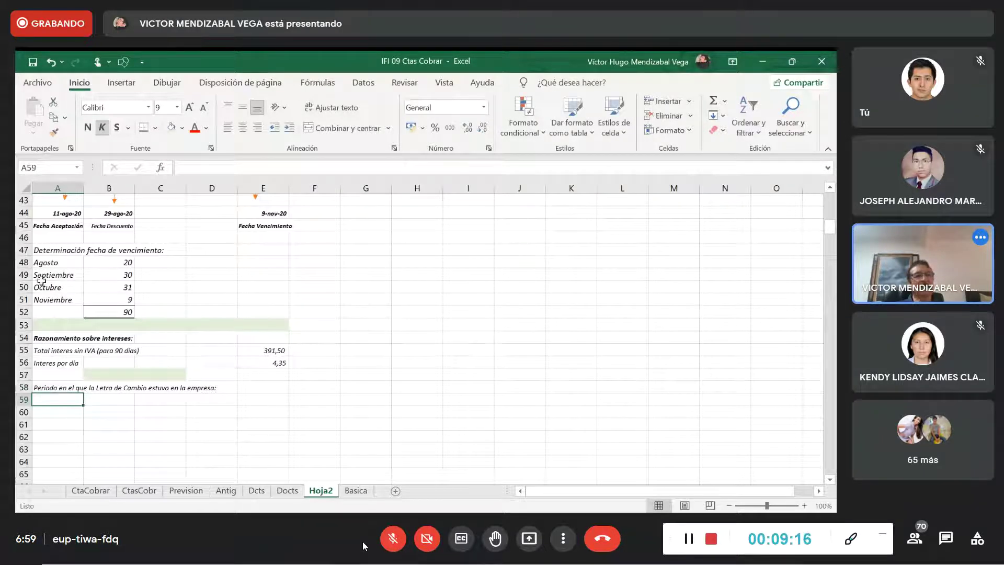
# Copy the Agosto entry in A48:B48 to A59:B59, under the new period heading.
pyautogui.moveTo(51, 267); pyautogui.dragTo(120, 261)
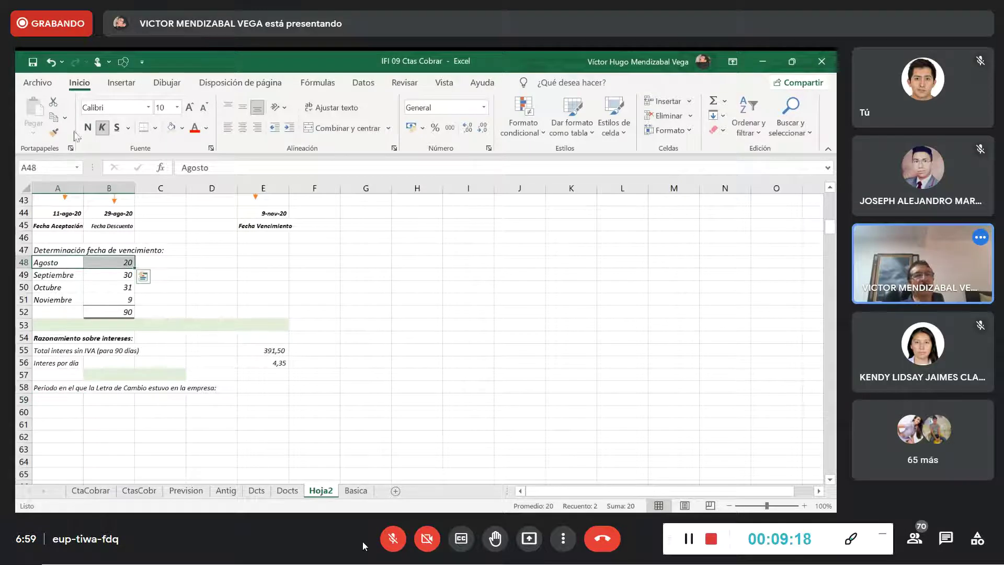
pyautogui.click(54, 117)
pyautogui.click(58, 401)
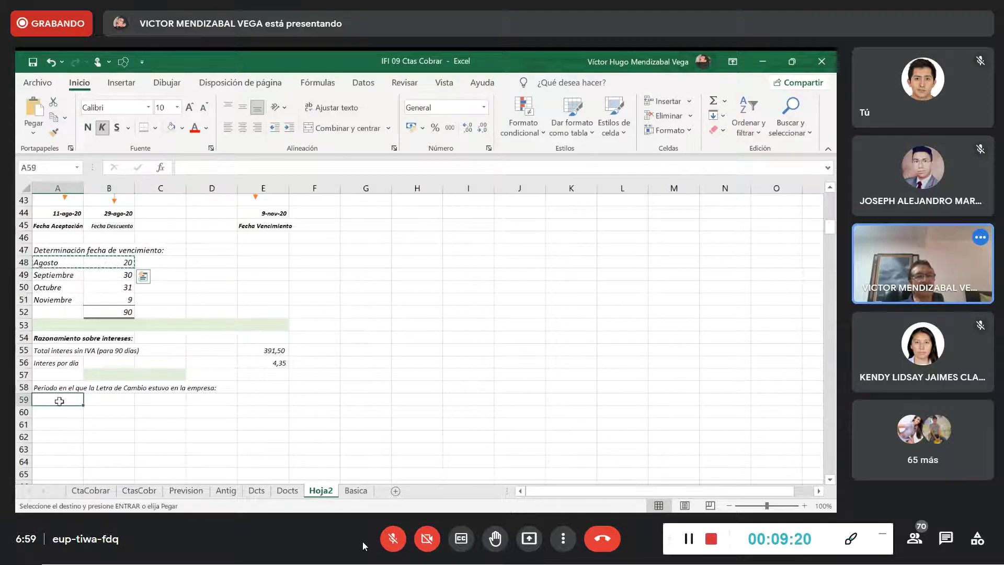
pyautogui.click(34, 111)
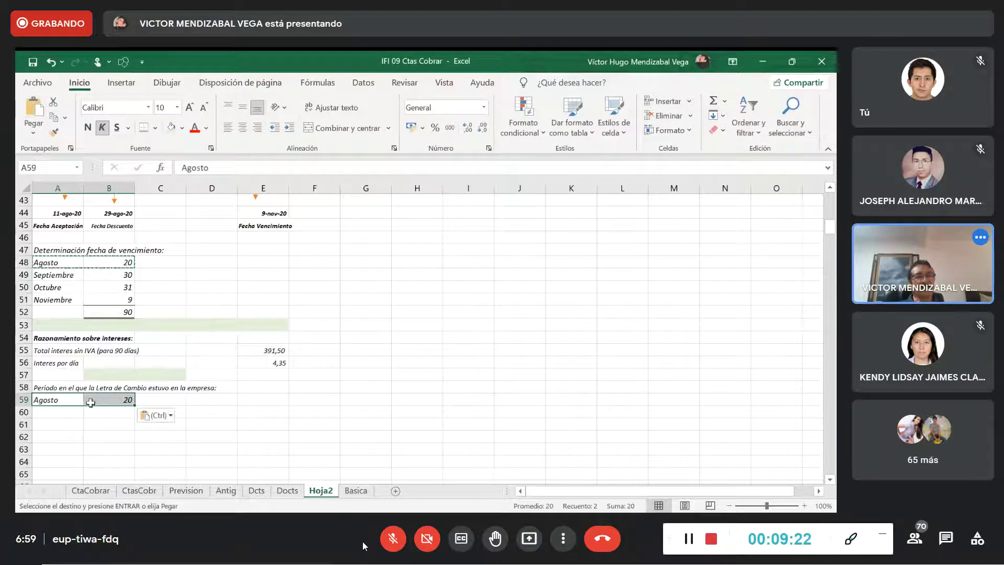
# Check the acceptance and discount dates, and set the August days in B59 to 18.
pyautogui.click(85, 425)
pyautogui.scroll(8, 211, 327)
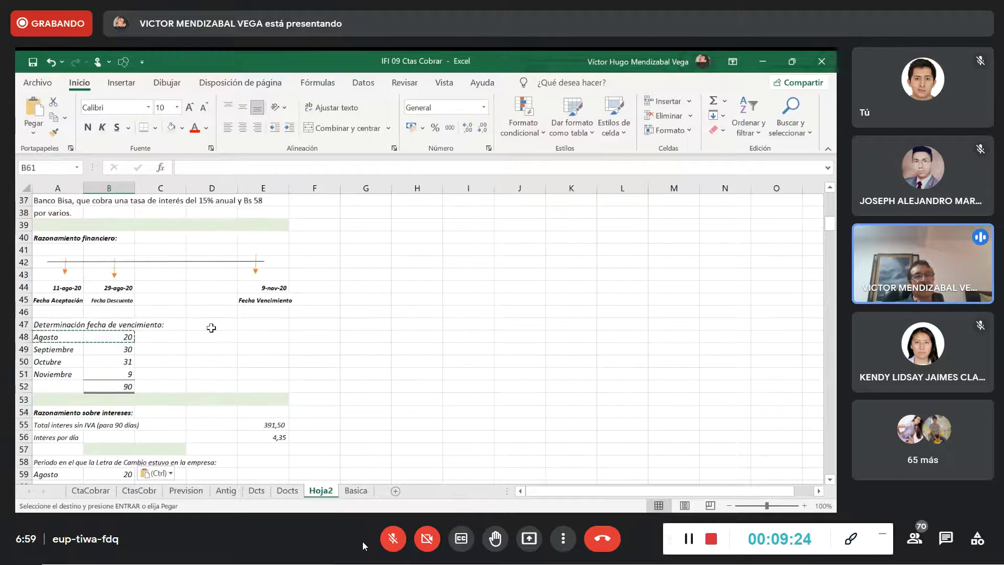
pyautogui.scroll(1, 211, 328)
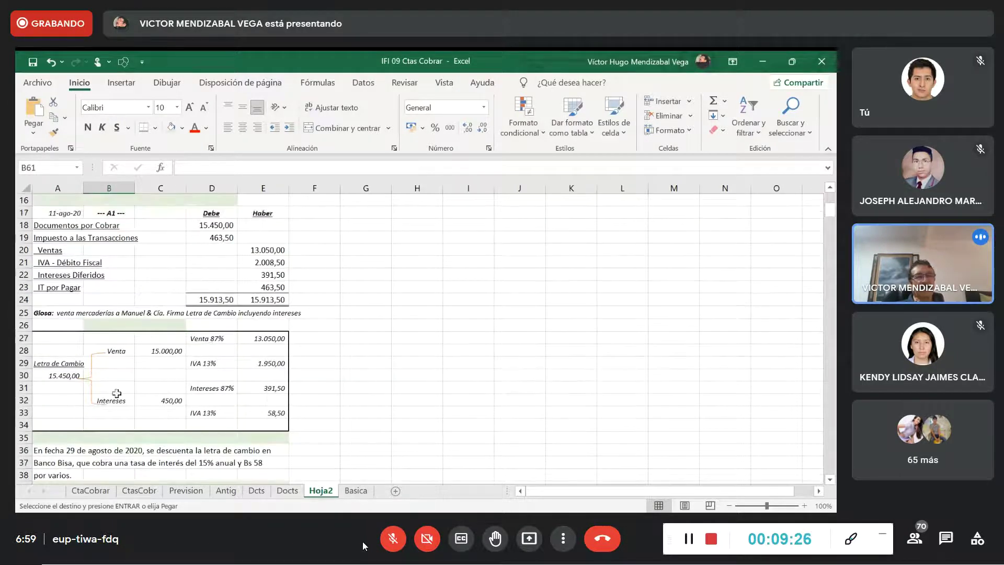
pyautogui.scroll(-4, 71, 446)
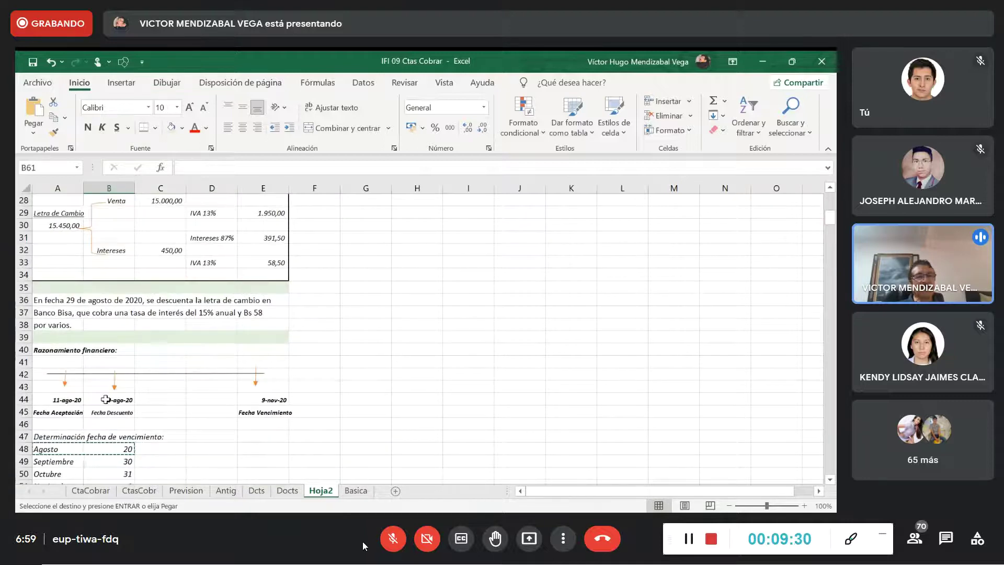
pyautogui.scroll(-2, 104, 414)
pyautogui.scroll(-3, 115, 422)
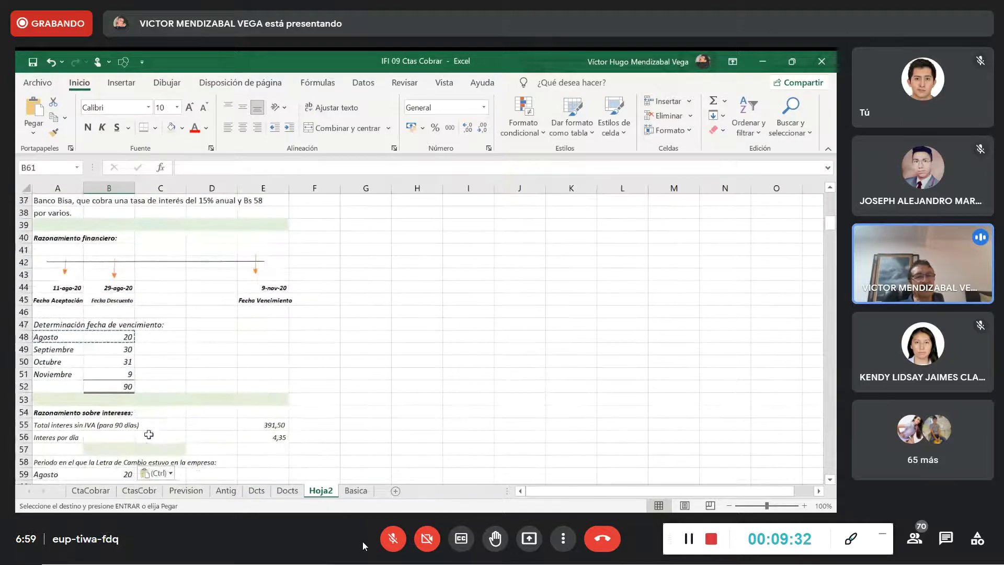
pyautogui.click(127, 365)
pyautogui.hotkey('ctrl', 'v')
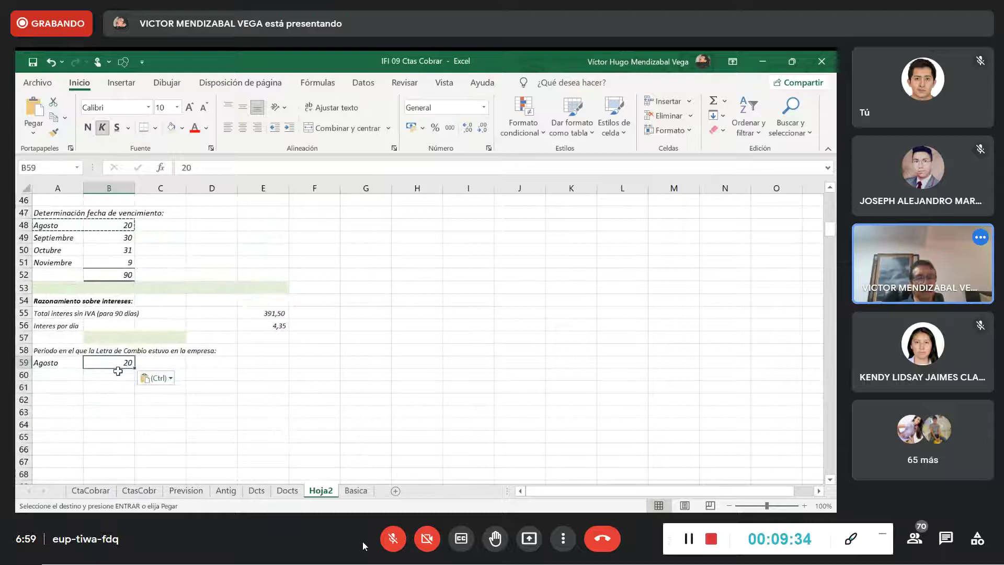
pyautogui.write('18')
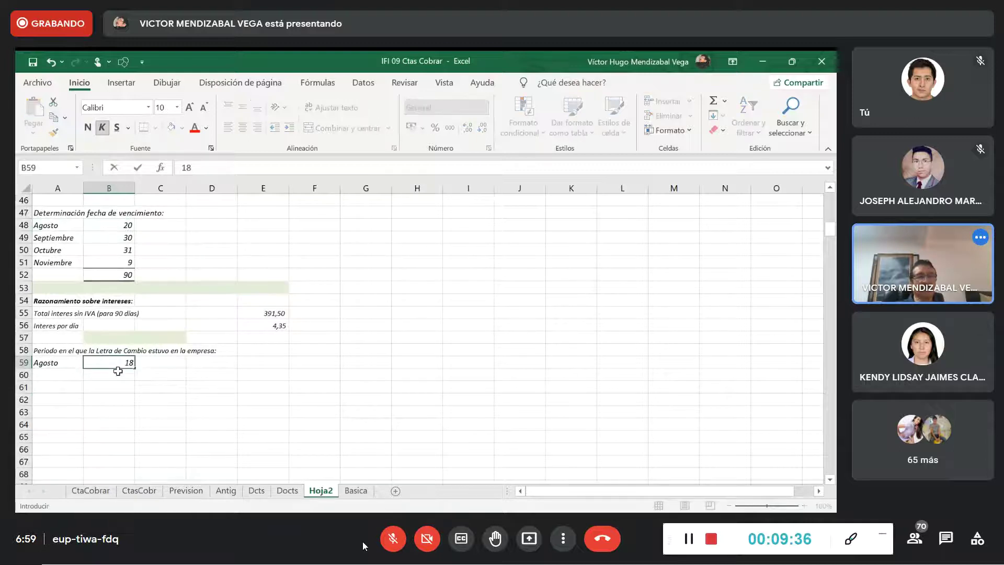
pyautogui.press('Return')
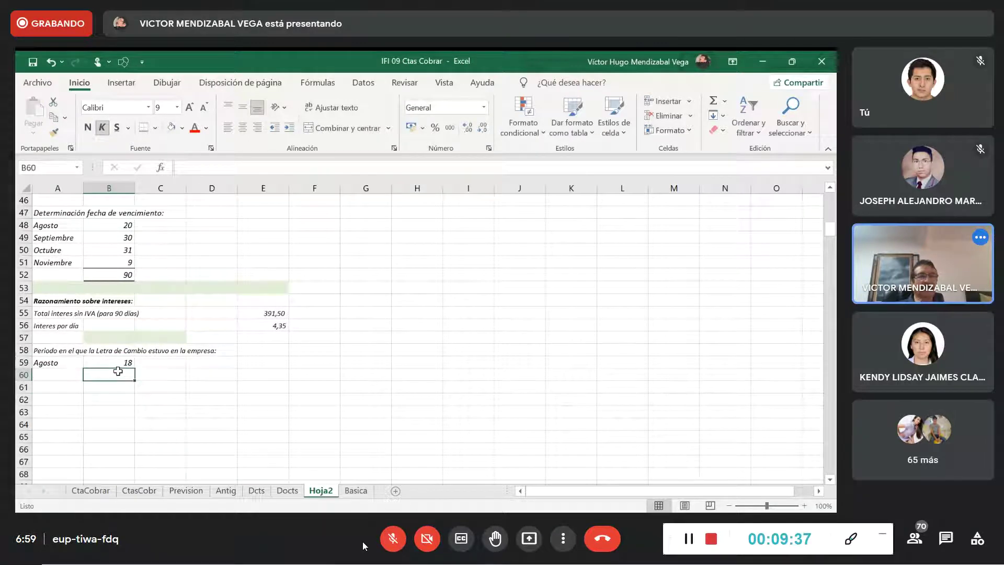
# Enter "Días" in C48 and fill it down through C52 beside the day counts.
pyautogui.click(154, 225)
pyautogui.write('Días')
pyautogui.press('Return')
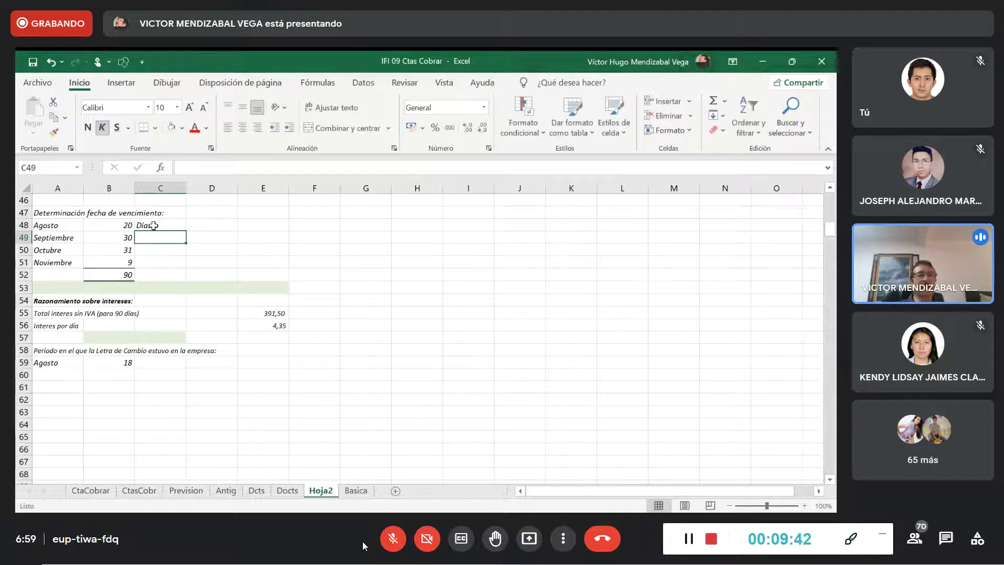
pyautogui.click(153, 226)
pyautogui.moveTo(188, 233); pyautogui.dragTo(189, 277)
# Copy the "Días" label from C48 to C59.
pyautogui.click(158, 226)
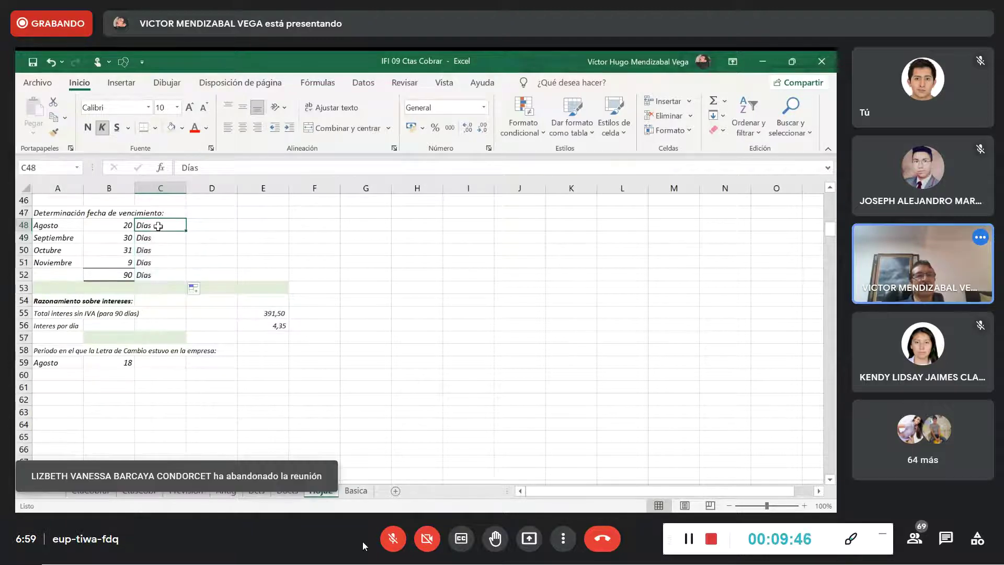
pyautogui.hotkey('ctrl', 'c')
pyautogui.click(148, 361)
pyautogui.click(40, 119)
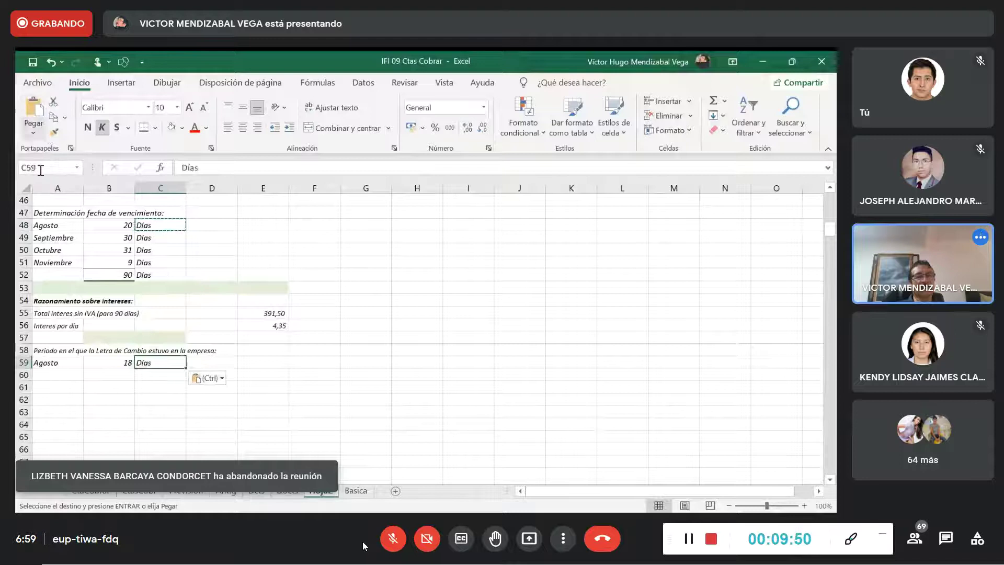
# Enter the label text "Entonces interes gan" in cell A60.
pyautogui.click(66, 375)
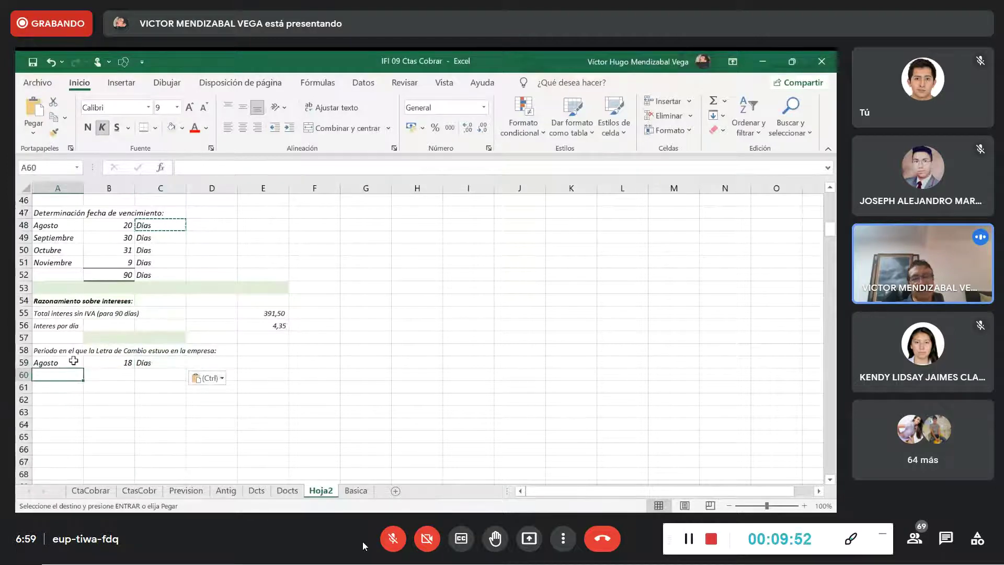
pyautogui.write('Enatoc')
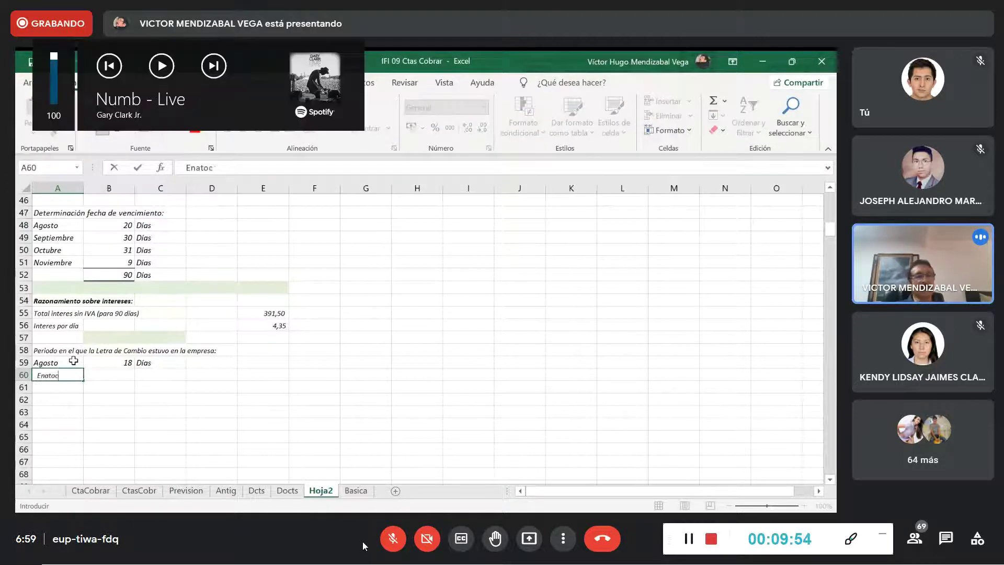
pyautogui.write('o')
pyautogui.press('BackSpace')
pyautogui.press('BackSpace')
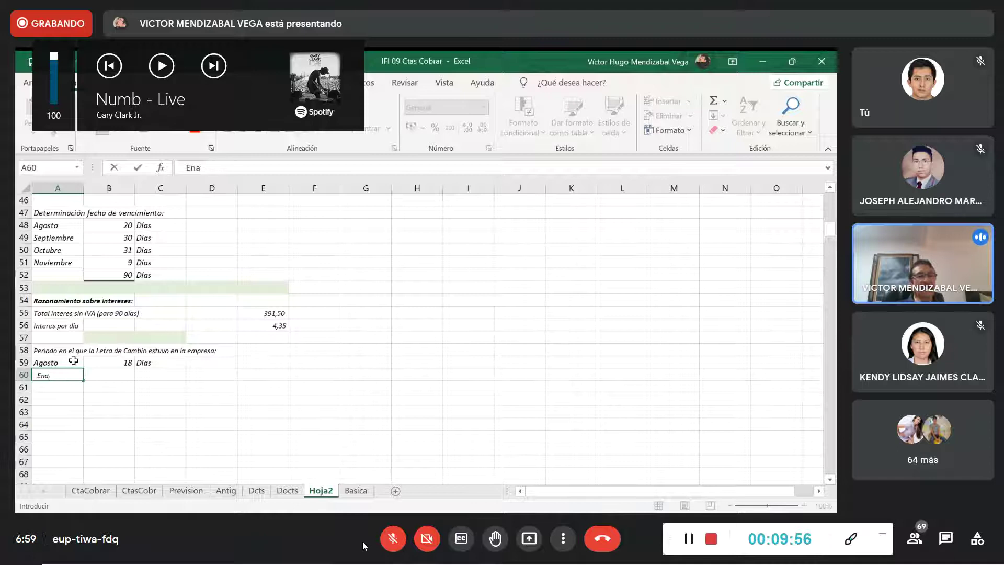
pyautogui.write('tonces ing')
pyautogui.press('BackSpace')
pyautogui.write('t')
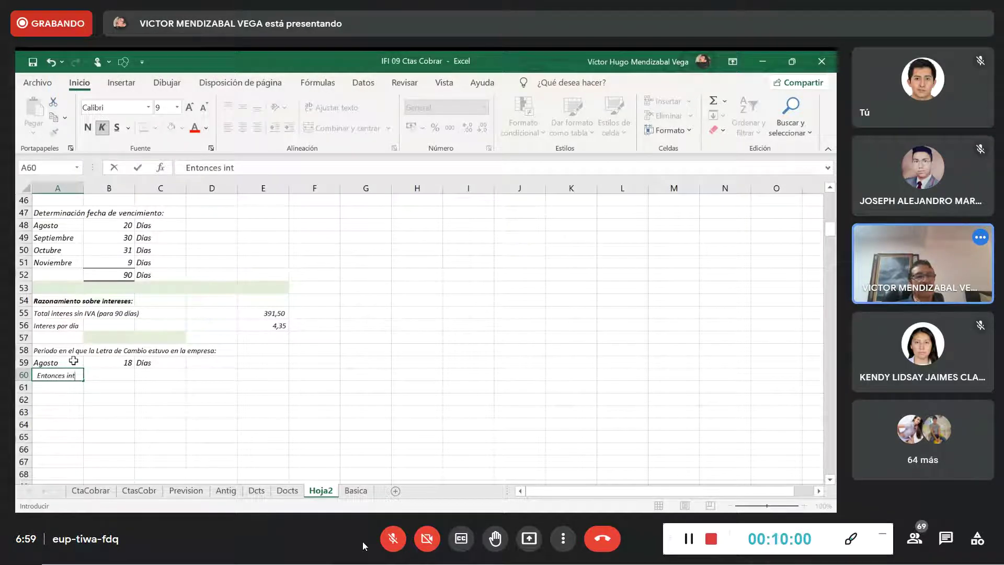
pyautogui.write('erés ganado')
pyautogui.press('BackSpace')
pyautogui.press('BackSpace')
pyautogui.press('BackSpace')
pyautogui.press('BackSpace')
pyautogui.press('BackSpace')
pyautogui.press('BackSpace')
pyautogui.press('BackSpace')
pyautogui.write('es')
pyautogui.write(' ganda')
pyautogui.press('BackSpace')
pyautogui.press('BackSpace')
pyautogui.press('Return')
# Complete the label in A60 so it reads "Entonces interes ganados en 18 días =".
pyautogui.write('d')
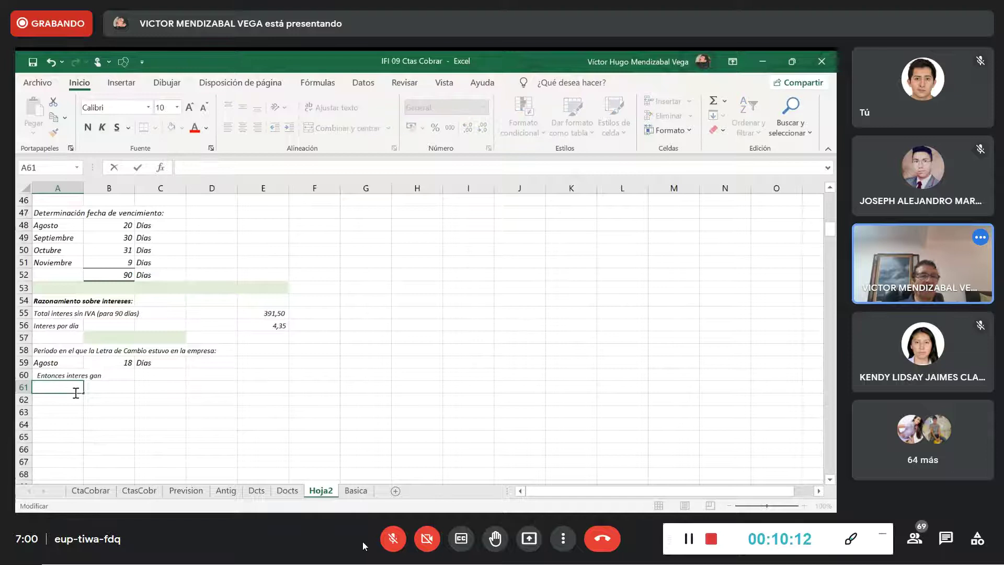
pyautogui.click(60, 374)
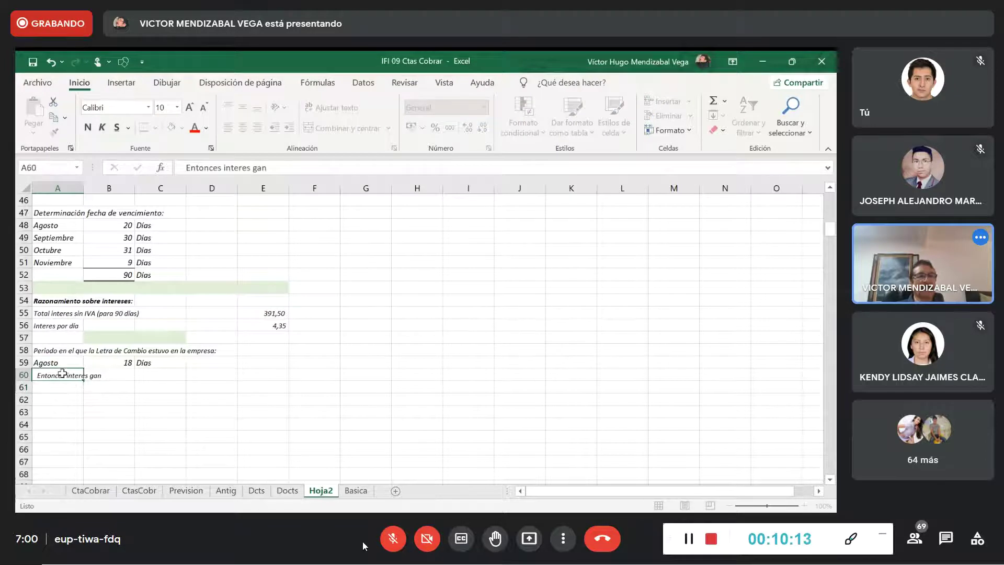
pyautogui.click(268, 167)
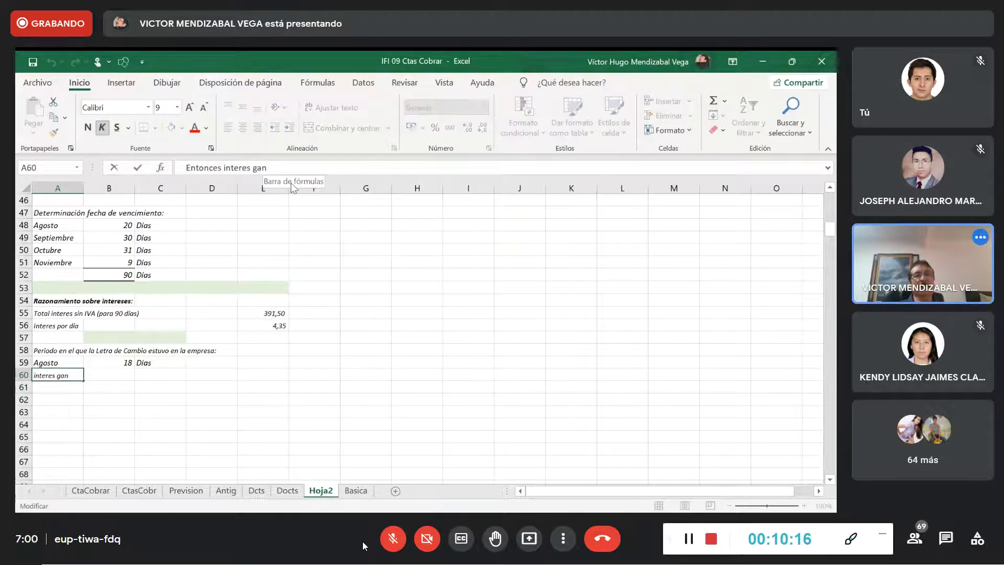
pyautogui.write('ados en 1')
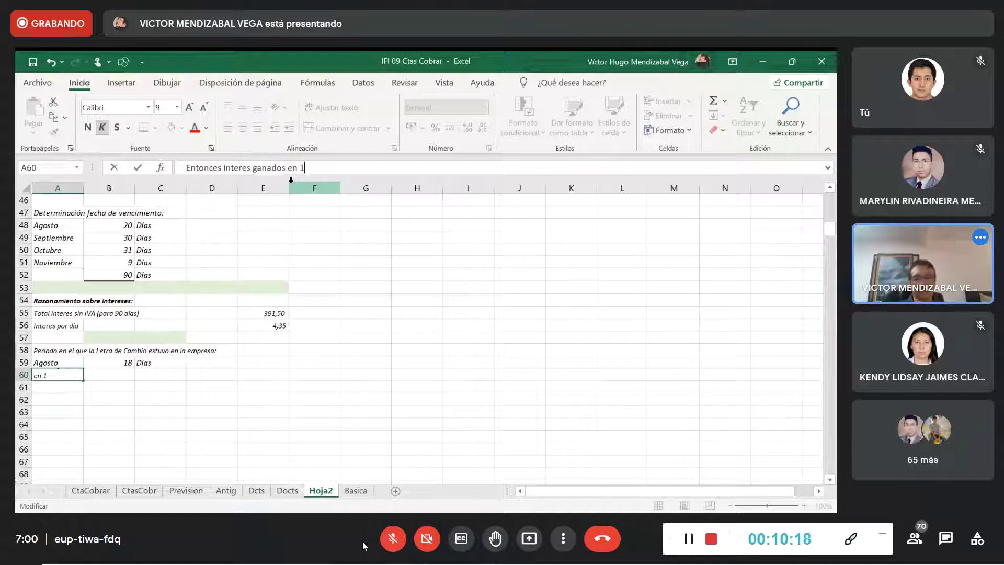
pyautogui.write('8 d')
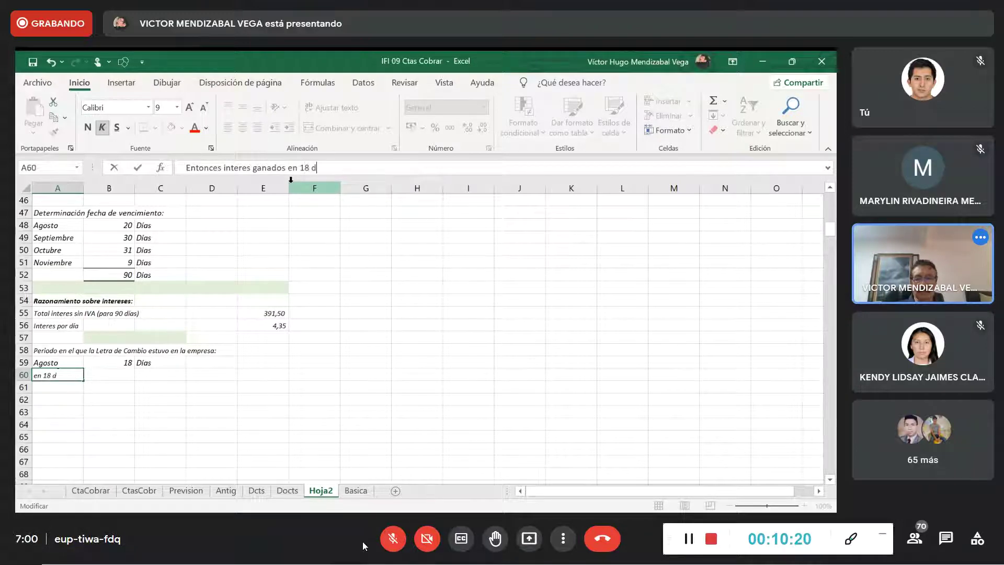
pyautogui.write('ías ?')
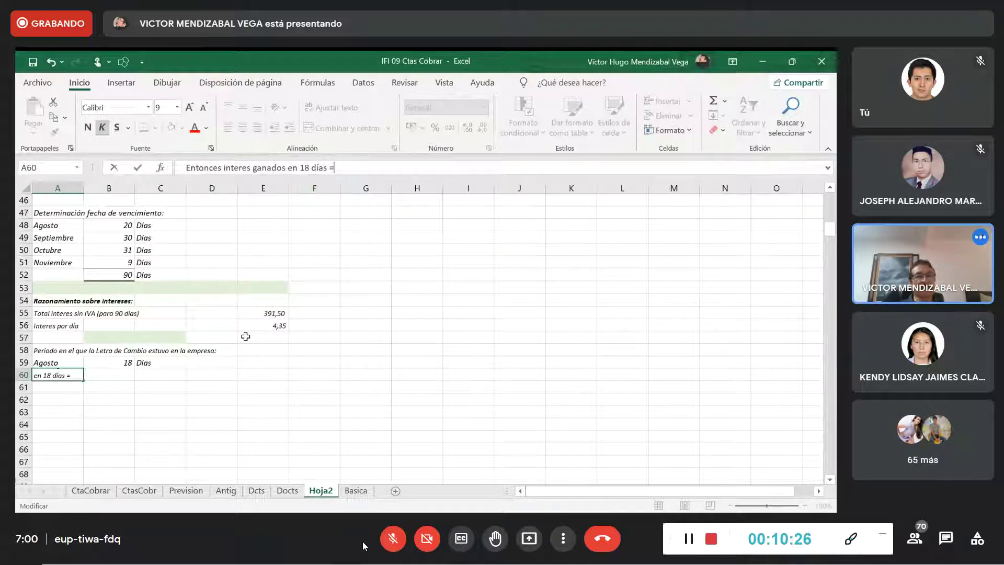
pyautogui.click(234, 386)
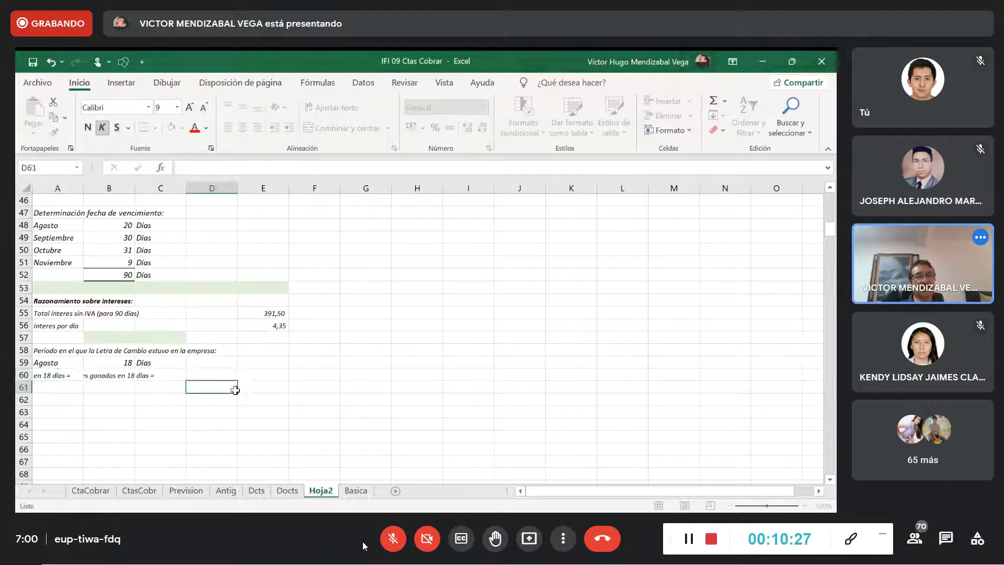
# Calculate the interest earned in E60 with +B59*E56 and apply the comma accounting format to it.
pyautogui.click(277, 375)
pyautogui.write('+')
pyautogui.click(116, 361)
pyautogui.write('*')
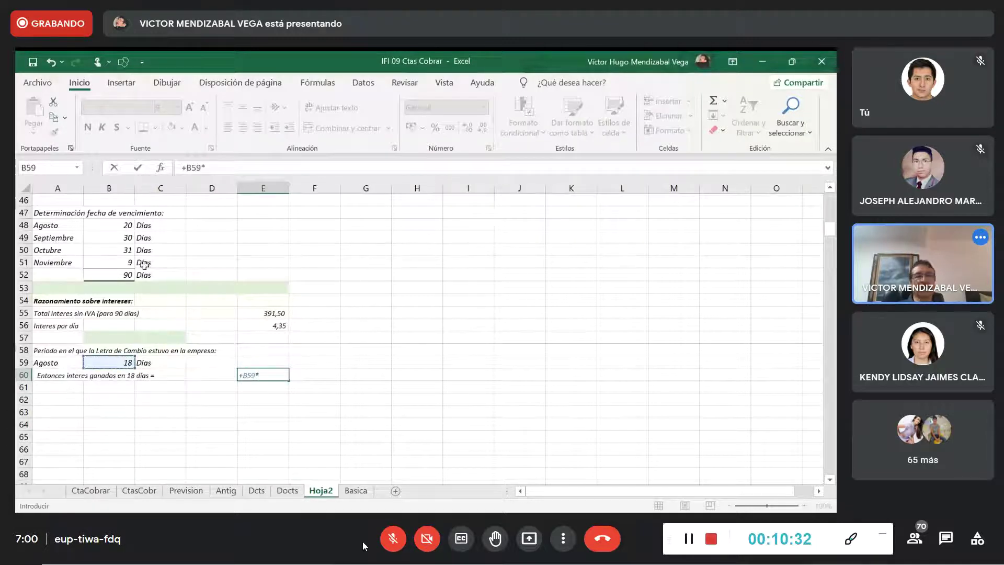
pyautogui.click(279, 326)
pyautogui.press('Return')
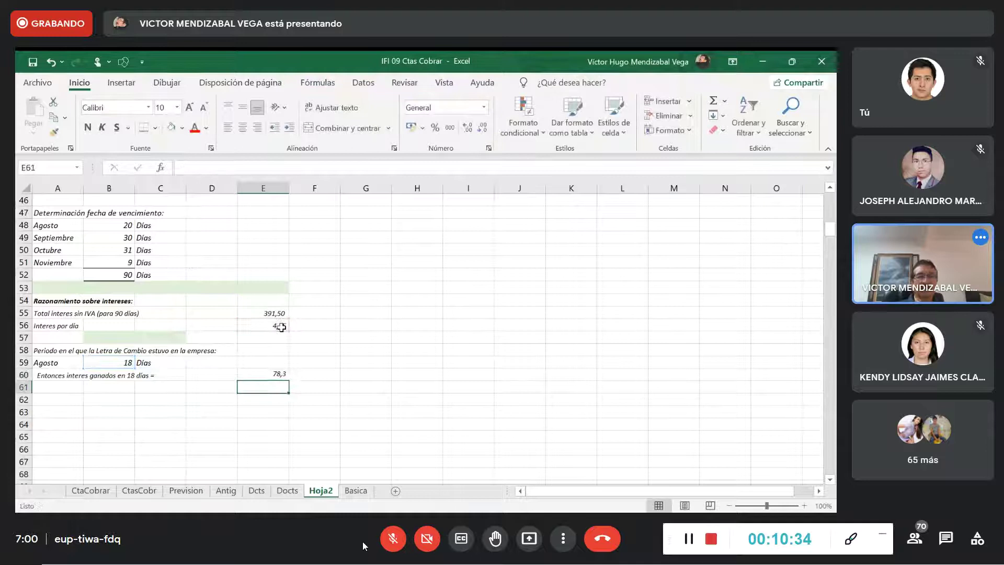
pyautogui.click(265, 375)
pyautogui.click(450, 127)
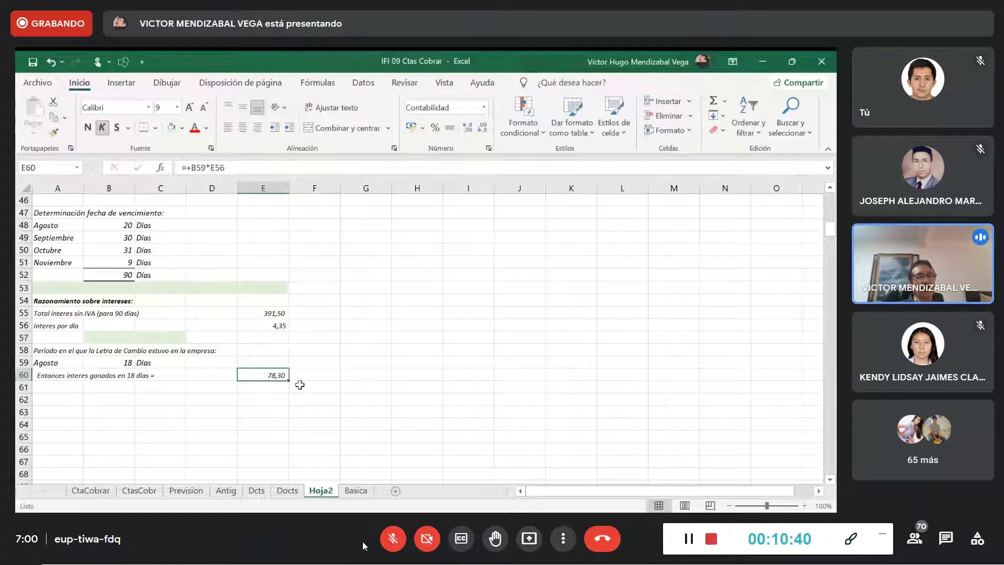
# Set the August row A59:E59 to font size 9 and shade B61:C61 light green as a separator.
pyautogui.click(39, 361)
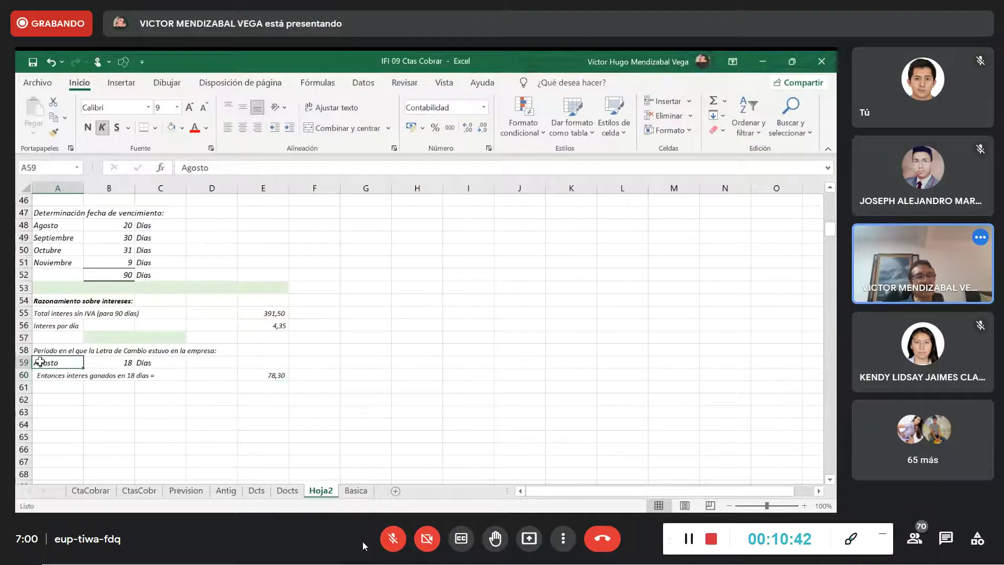
pyautogui.moveTo(242, 364); pyautogui.dragTo(246, 363)
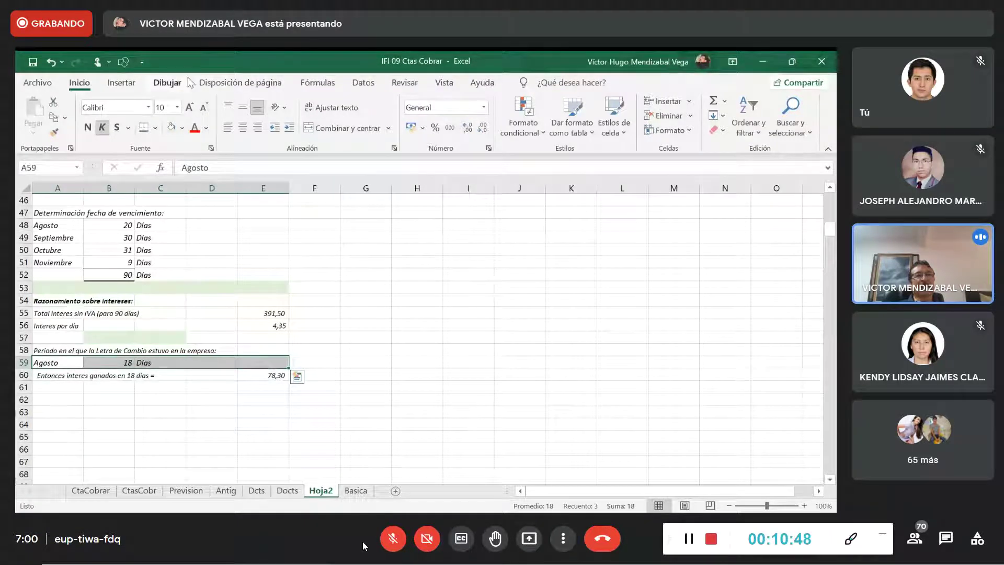
pyautogui.click(178, 108)
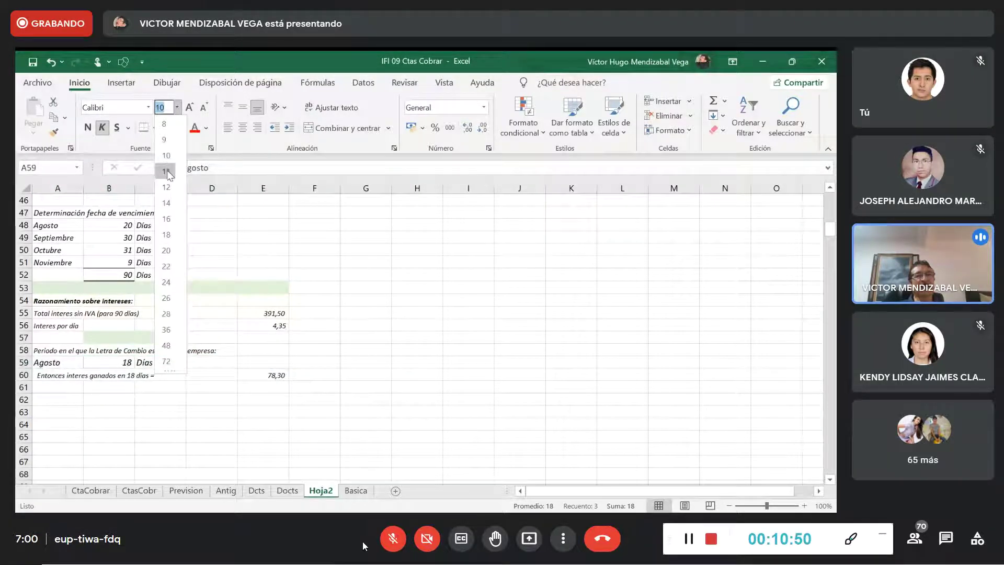
pyautogui.click(166, 139)
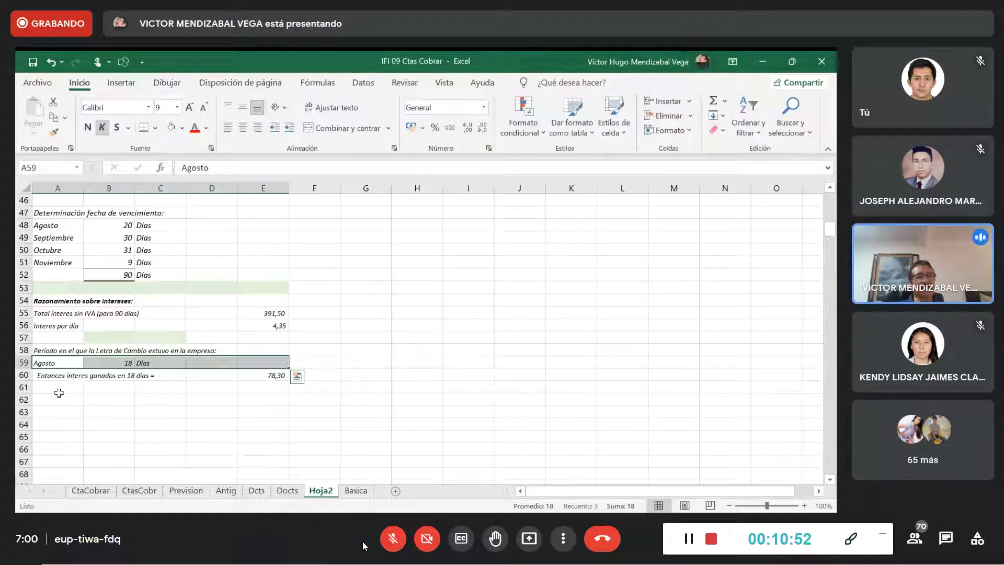
pyautogui.moveTo(104, 386); pyautogui.dragTo(148, 385)
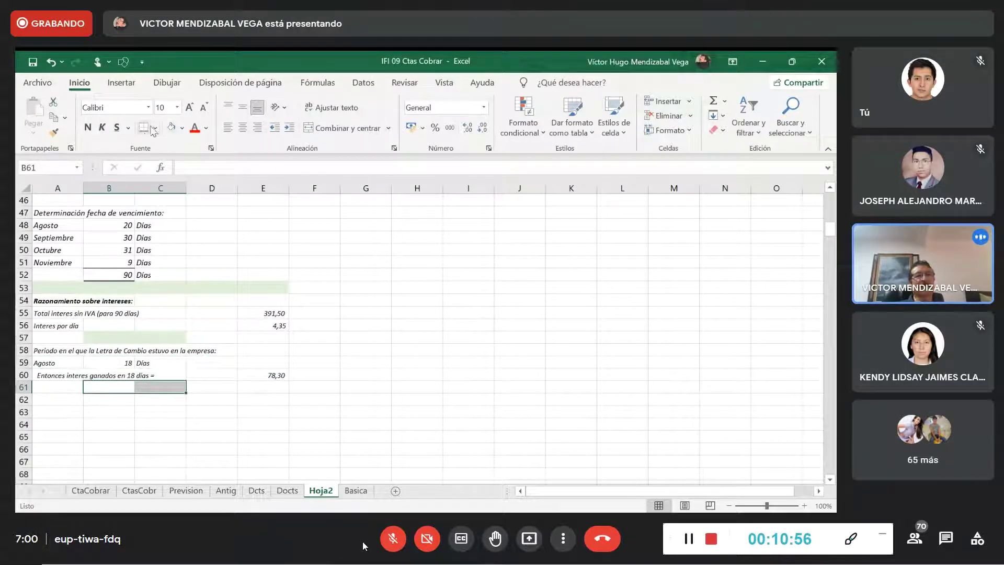
pyautogui.click(173, 128)
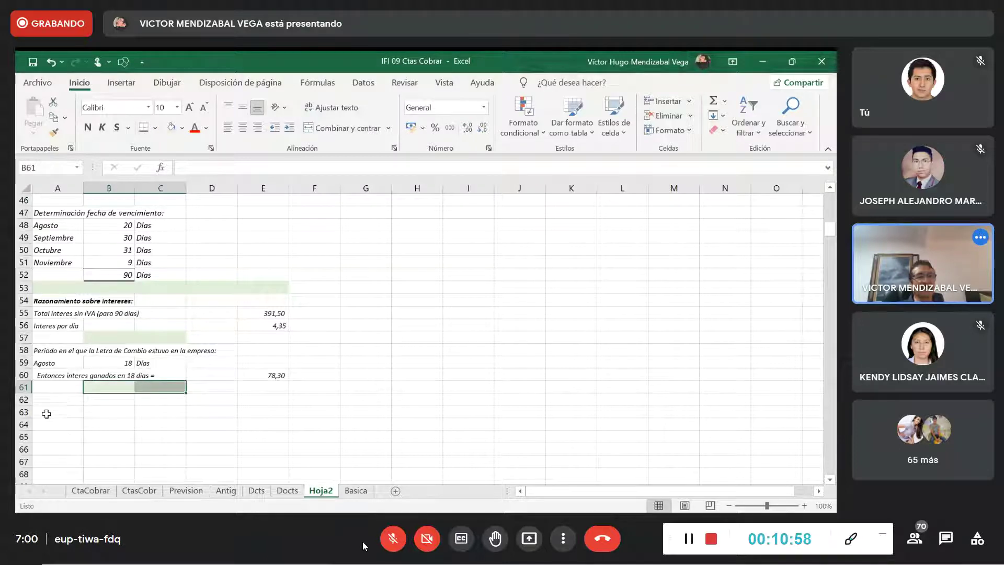
# Enter the heading "Periodo que el banco cobrara intereses" in cell A62.
pyautogui.click(49, 399)
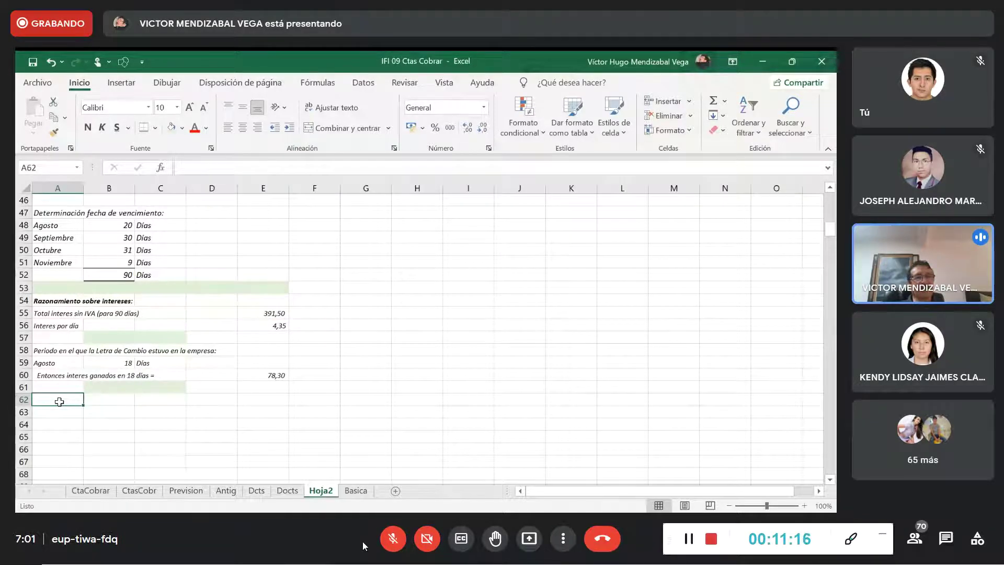
pyautogui.write('Pe')
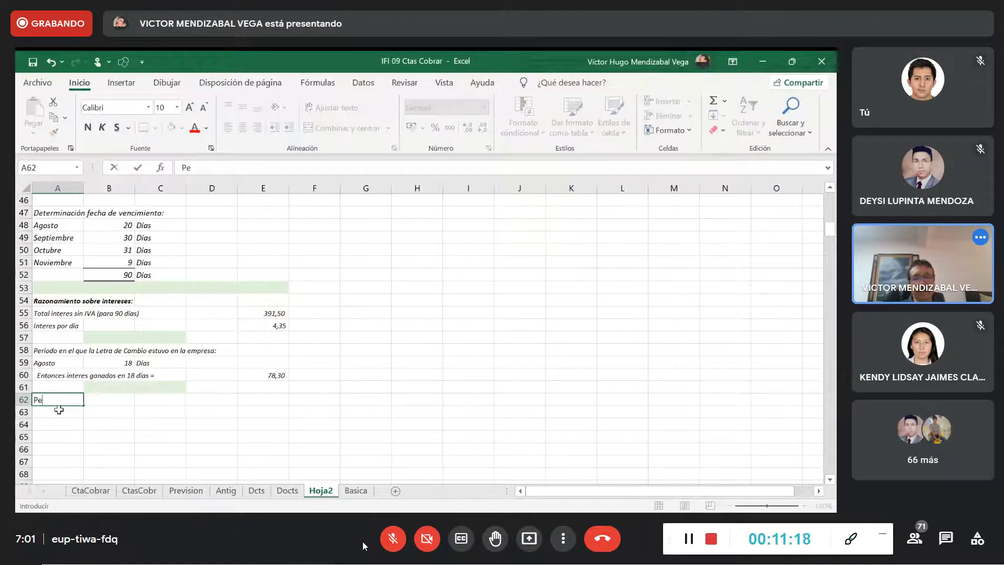
pyautogui.write('rio')
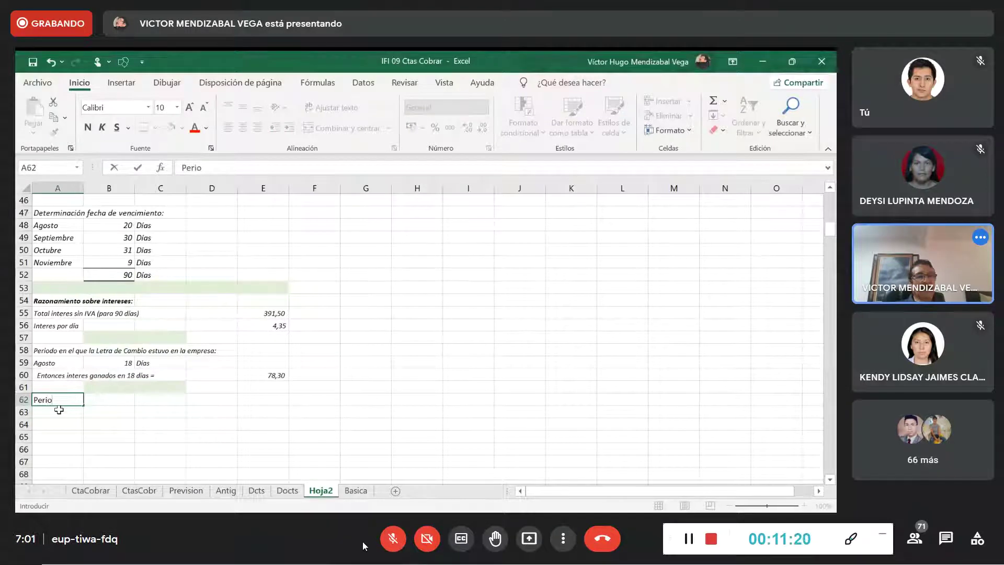
pyautogui.write('do qu')
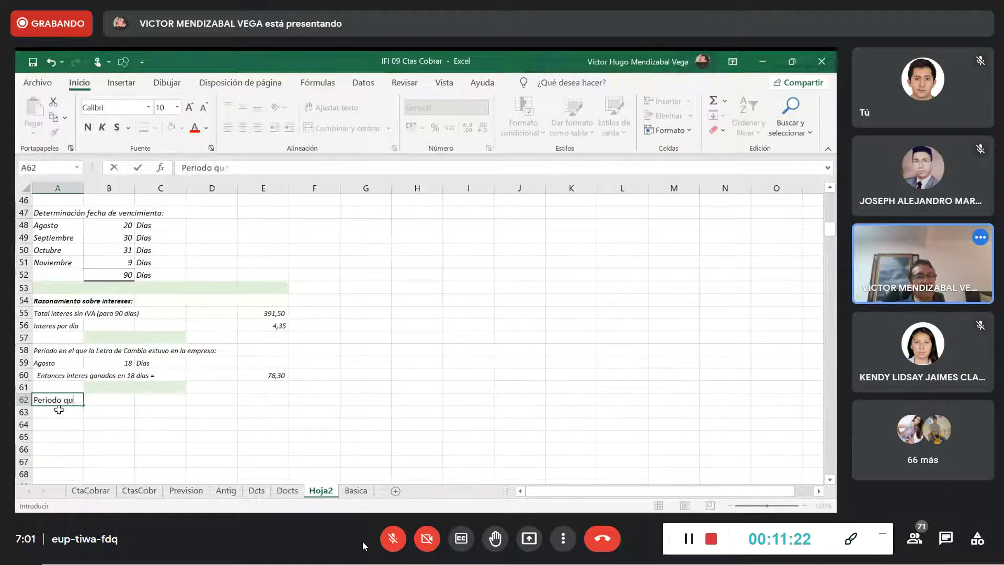
pyautogui.write('e el banco cob')
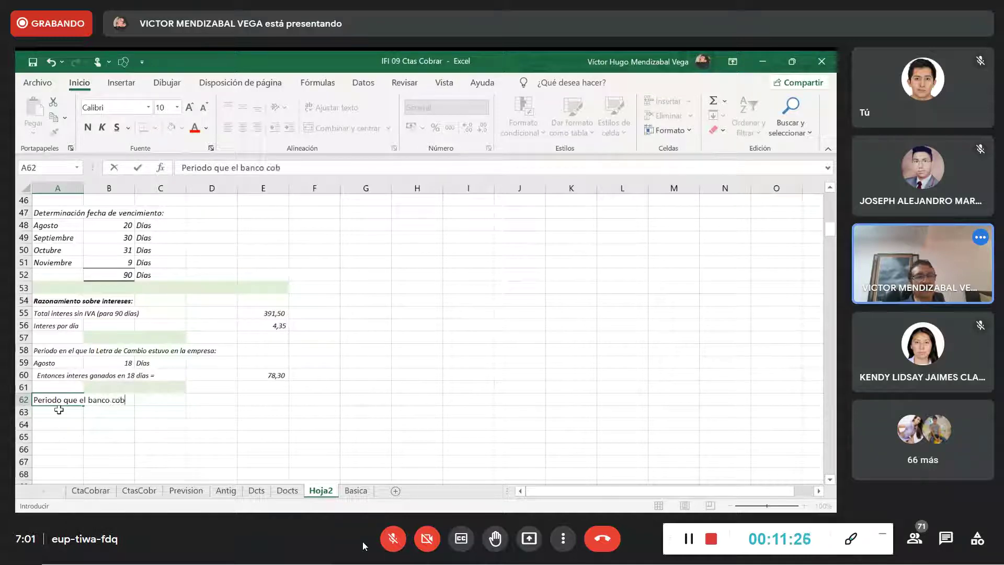
pyautogui.write('rara intereses')
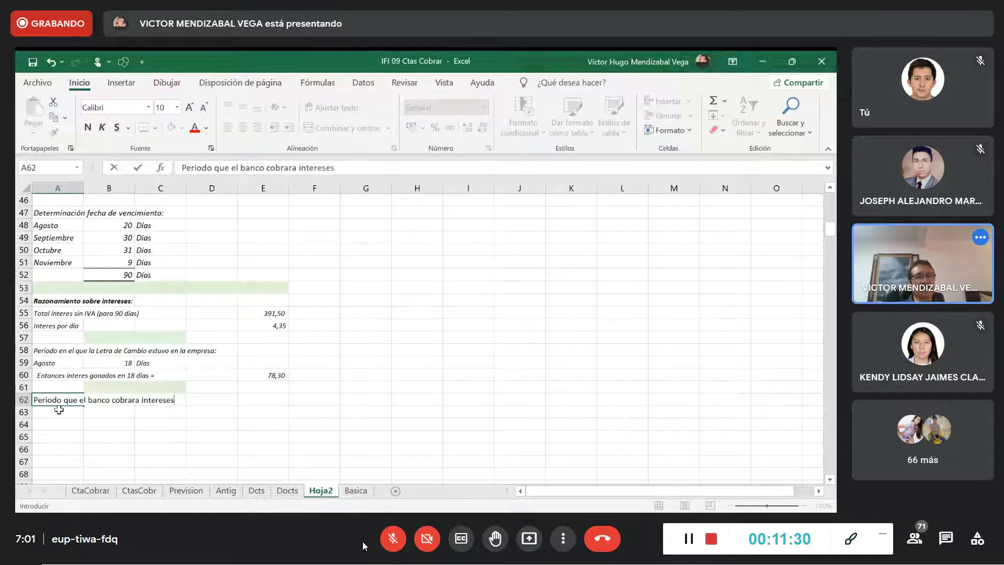
pyautogui.press('Return')
# Format the range A62:E64 in italics at font size 9.
pyautogui.moveTo(45, 400); pyautogui.dragTo(257, 419)
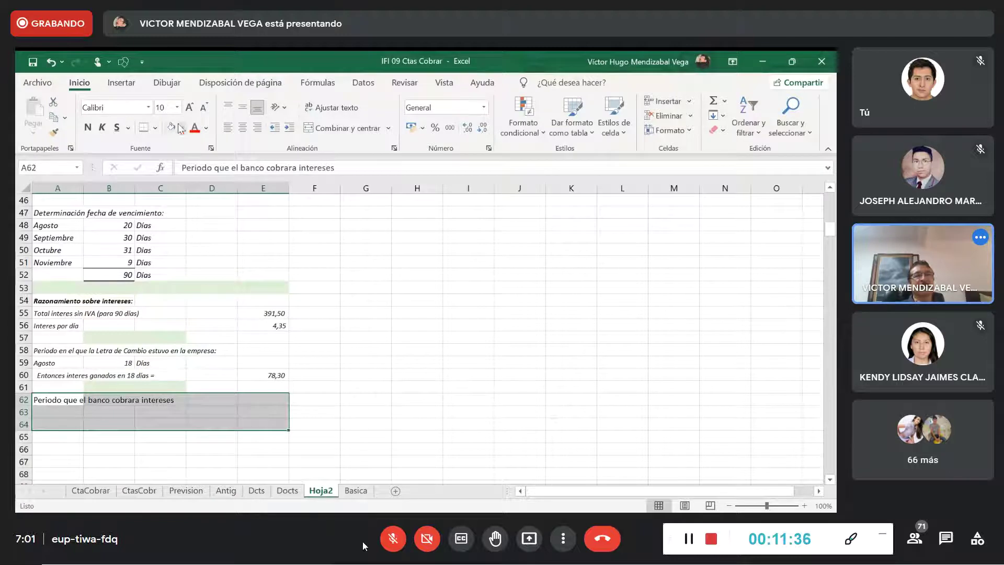
pyautogui.click(102, 131)
pyautogui.click(177, 107)
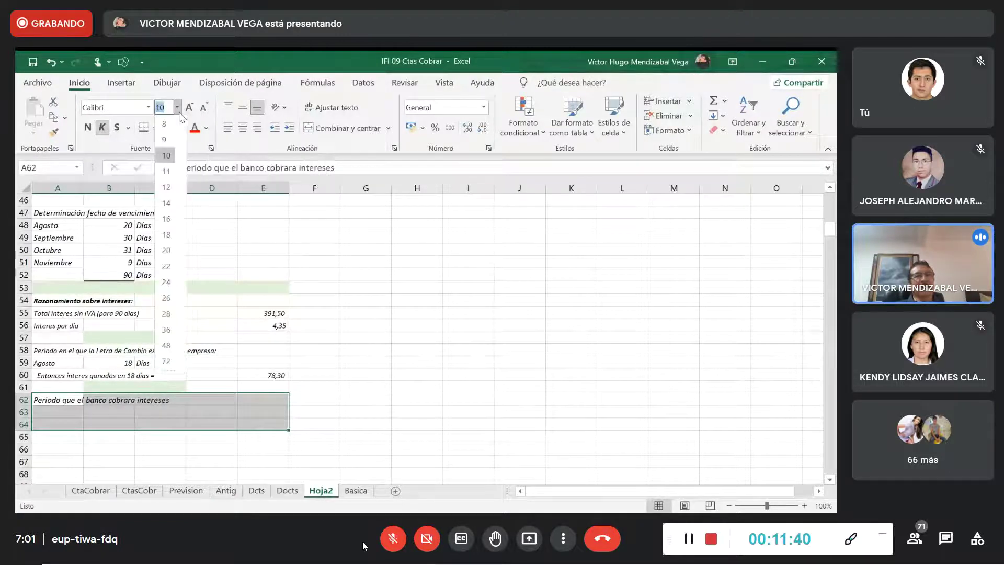
pyautogui.click(165, 139)
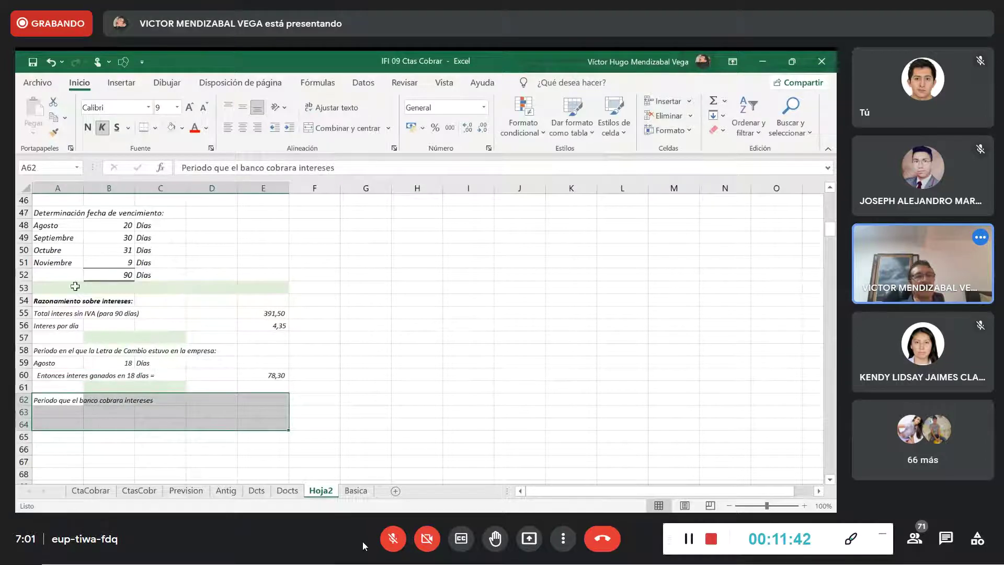
# Copy the due-date day table A48:C52 to A63 and set the August days in B63 to 2.
pyautogui.moveTo(52, 226); pyautogui.dragTo(159, 272)
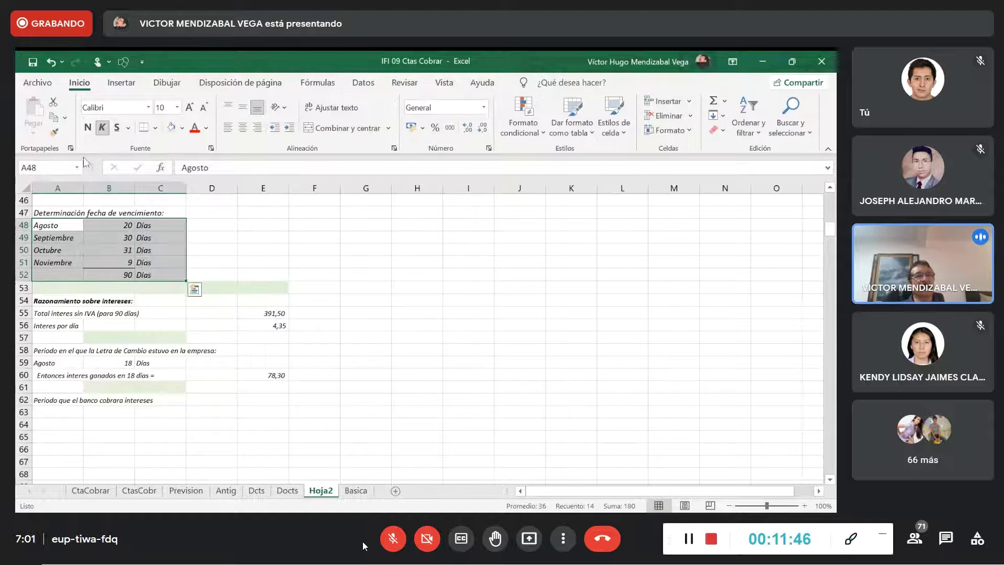
pyautogui.hotkey('ctrl', 'c')
pyautogui.click(54, 411)
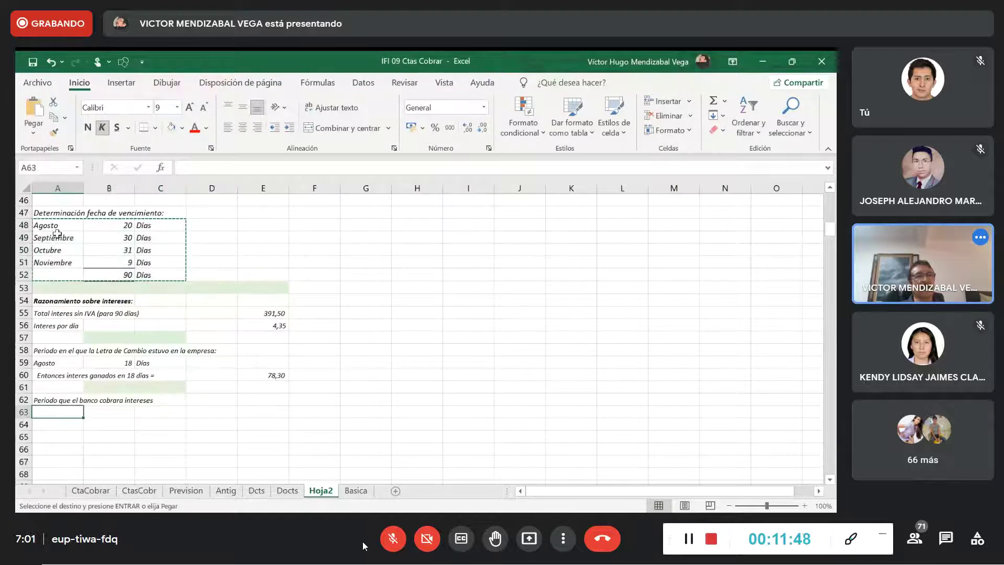
pyautogui.click(33, 113)
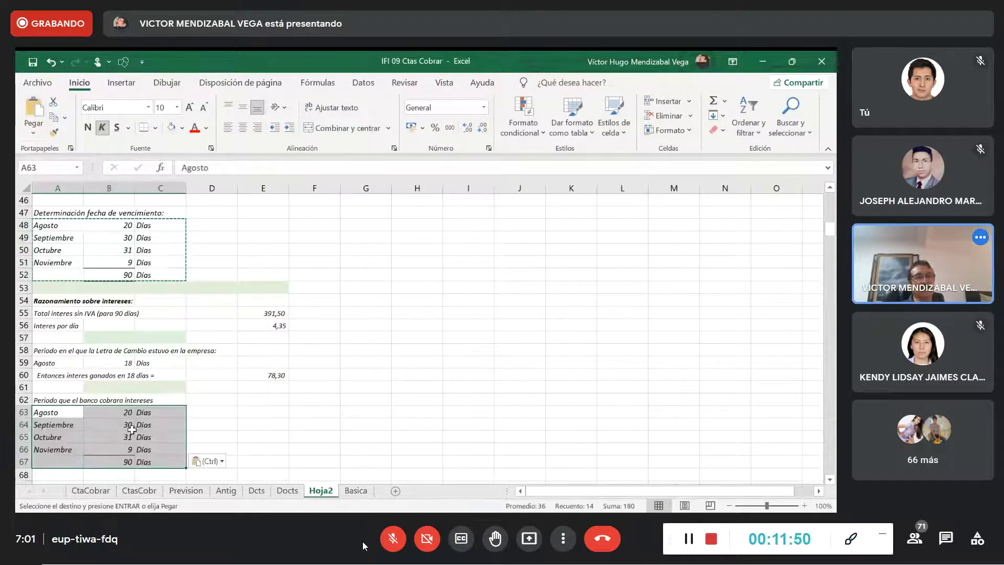
pyautogui.click(125, 413)
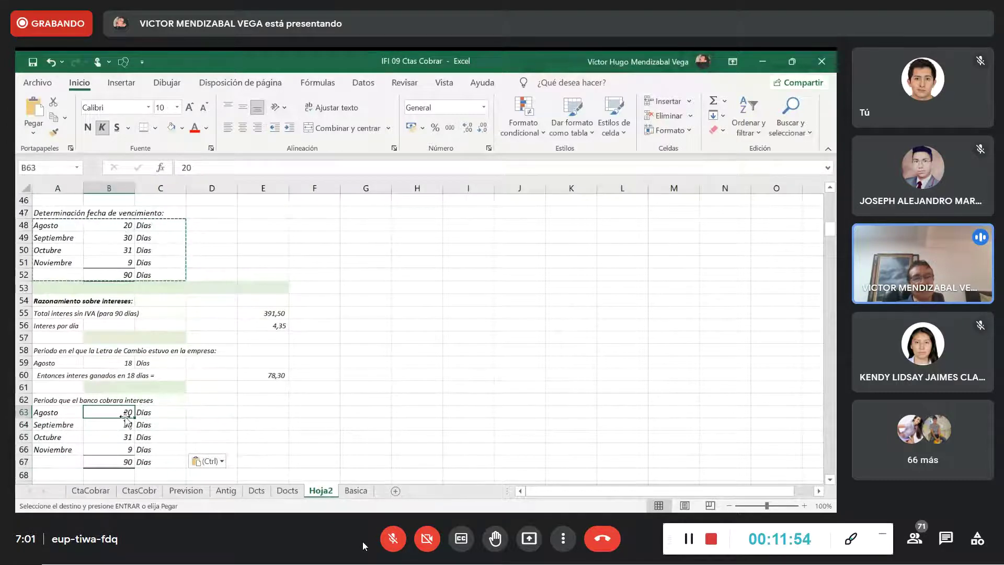
pyautogui.write('2')
pyautogui.click(180, 462)
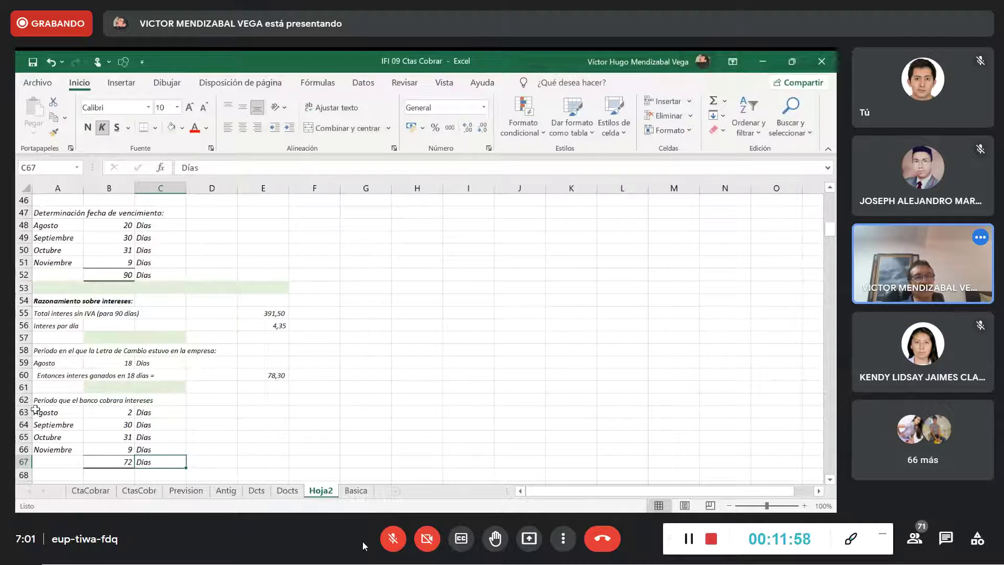
# Set the copied day table A63:C67 to font size 9, without any green fill.
pyautogui.moveTo(44, 412); pyautogui.dragTo(159, 465)
pyautogui.click(170, 131)
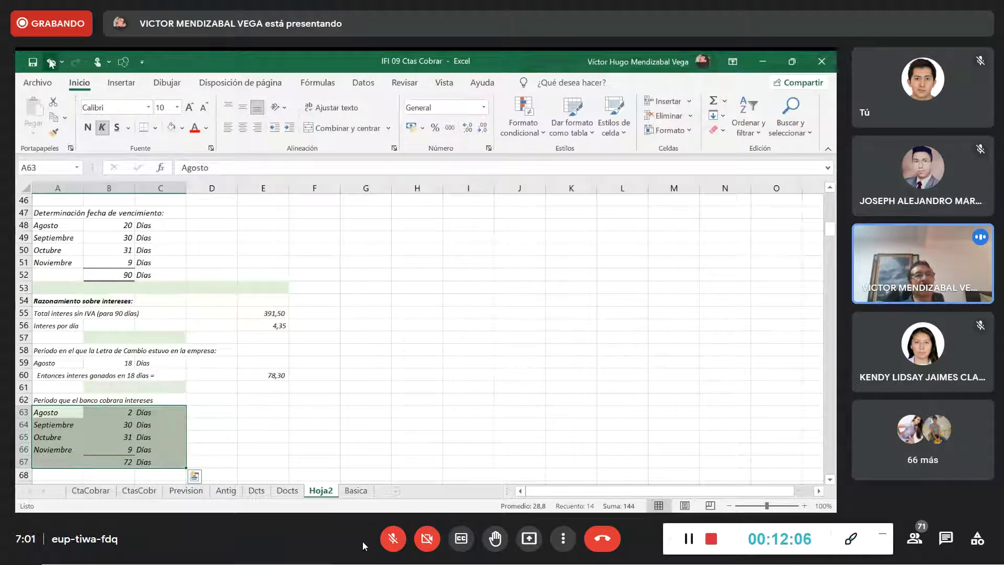
pyautogui.click(51, 62)
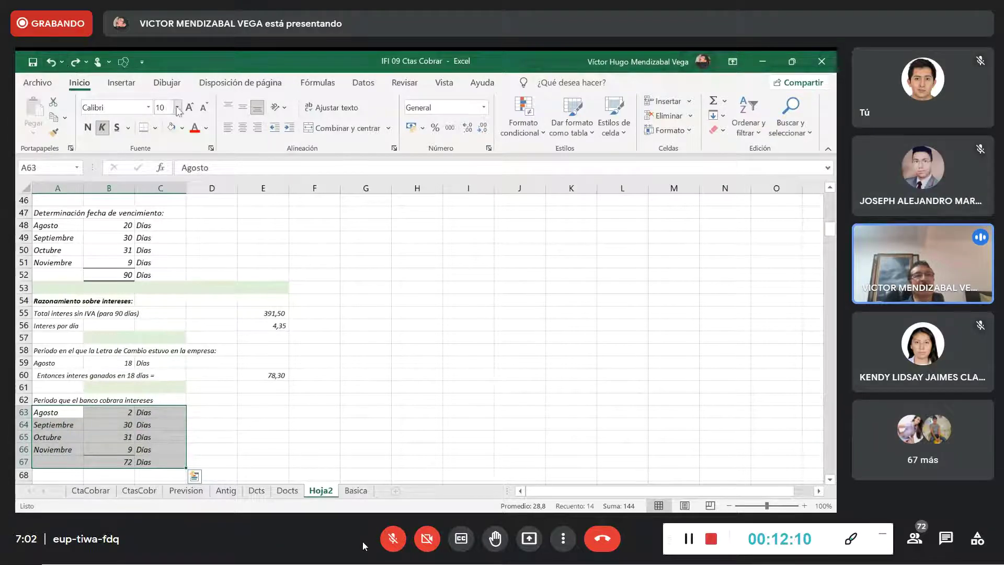
pyautogui.click(178, 107)
pyautogui.click(165, 130)
pyautogui.click(226, 414)
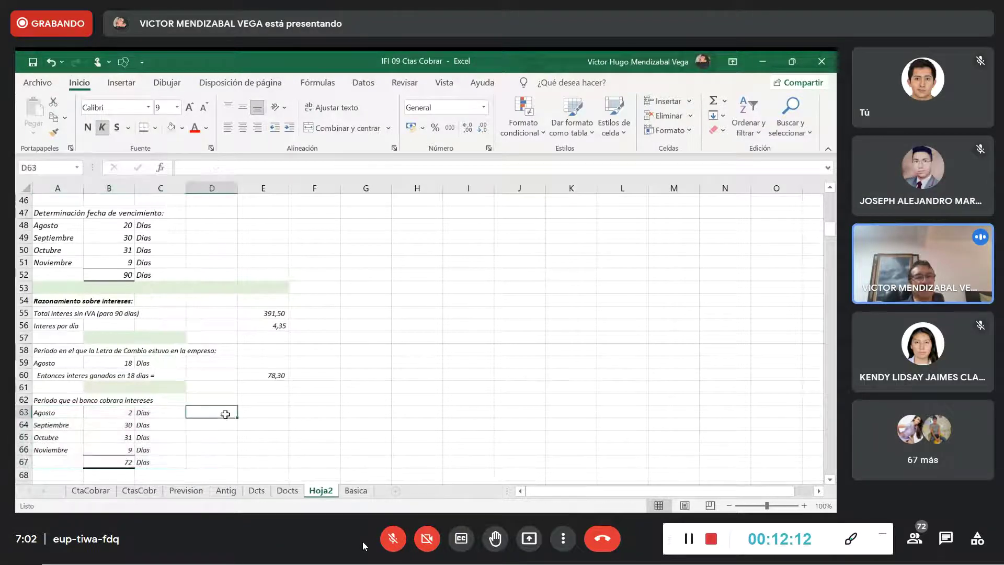
# Enter the label "Proporcionalmente de los Intereses de la Letra de Cambio" in cell A68.
pyautogui.scroll(-1, 202, 449)
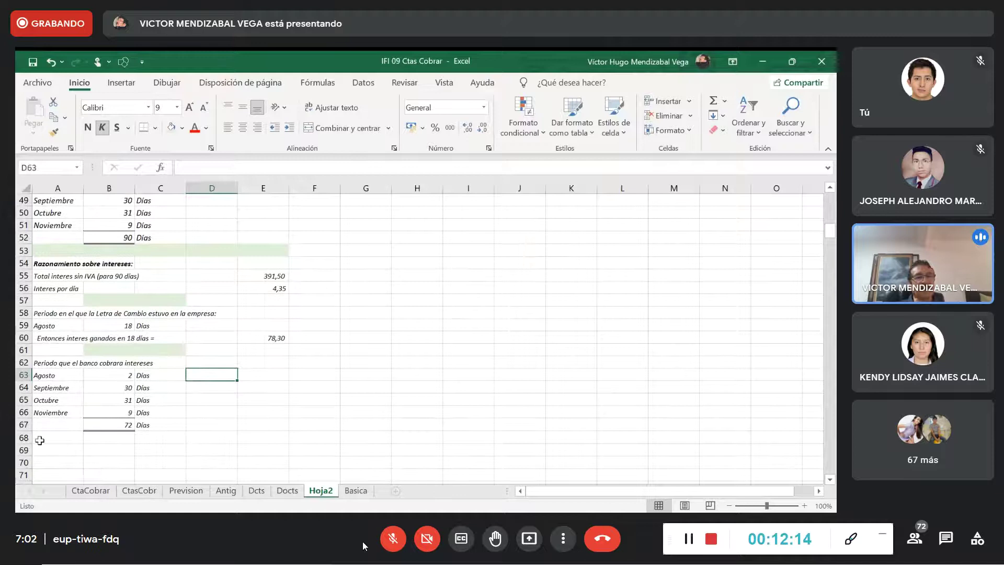
pyautogui.click(46, 437)
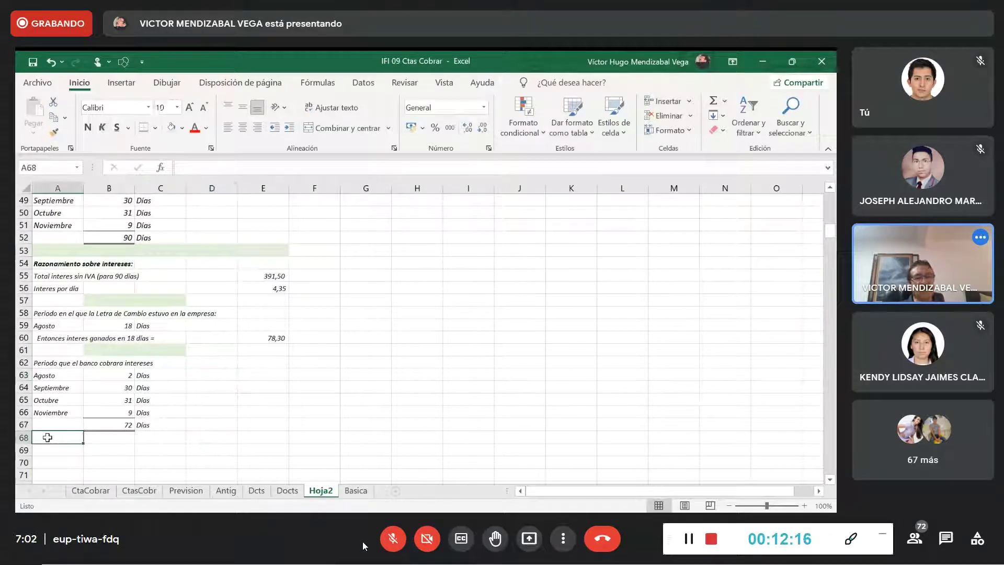
pyautogui.write('Propor')
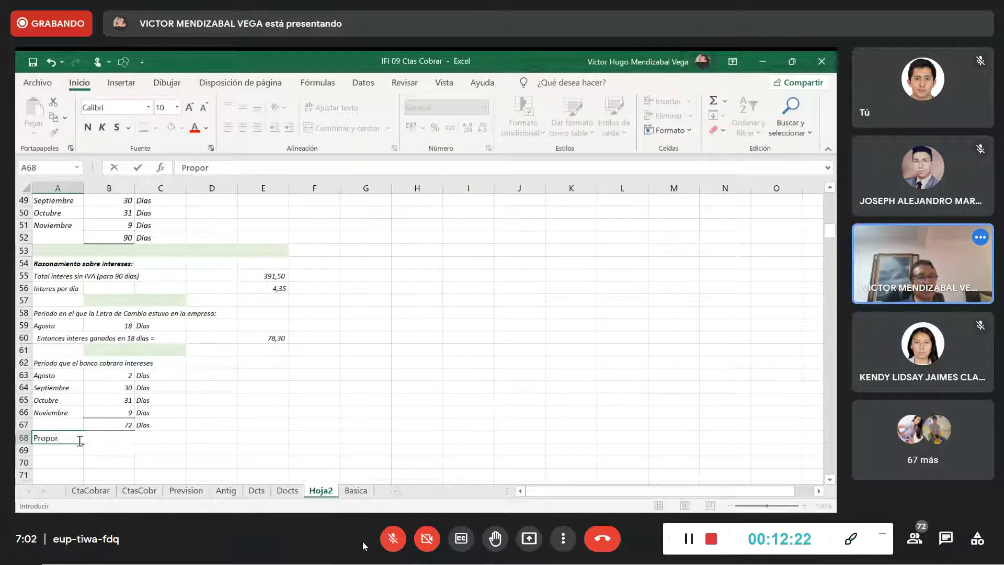
pyautogui.write('cionalmente de los ')
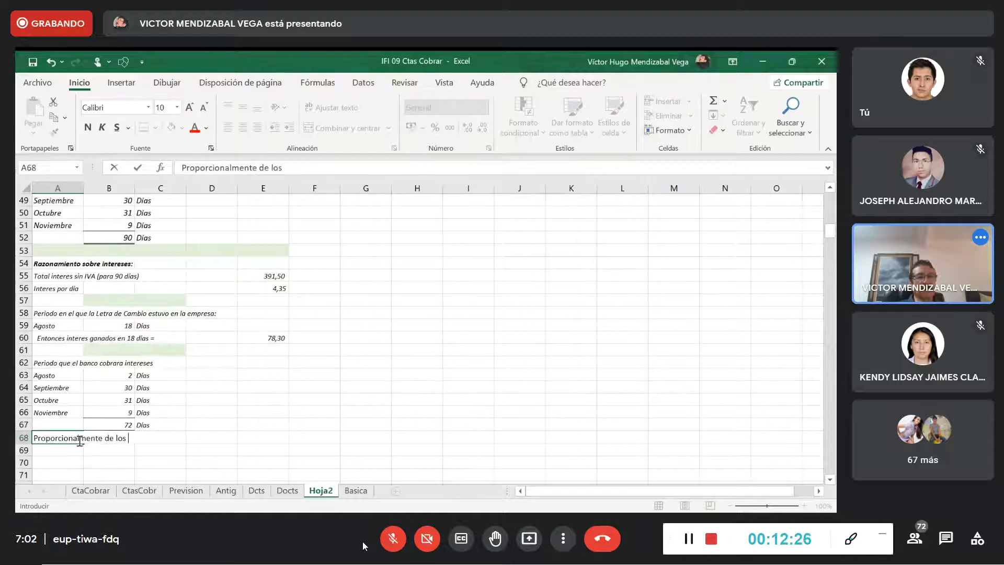
pyautogui.write('Interses')
pyautogui.press('BackSpace')
pyautogui.write('eses de la Letra de ')
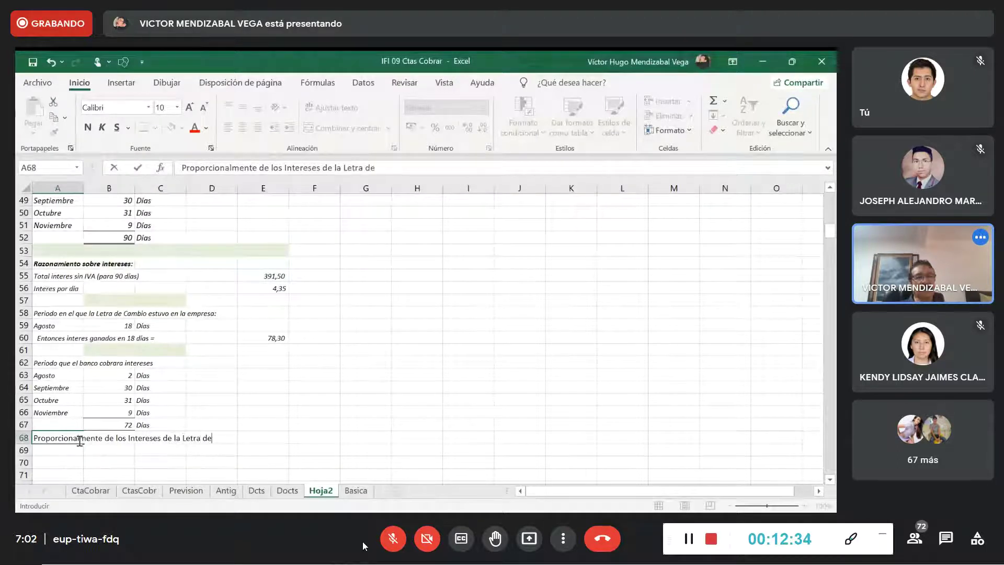
pyautogui.write('Cambio')
pyautogui.press('Return')
# Continue the label in cell A69 with "corresponden a 72 día Bs".
pyautogui.write('correspond')
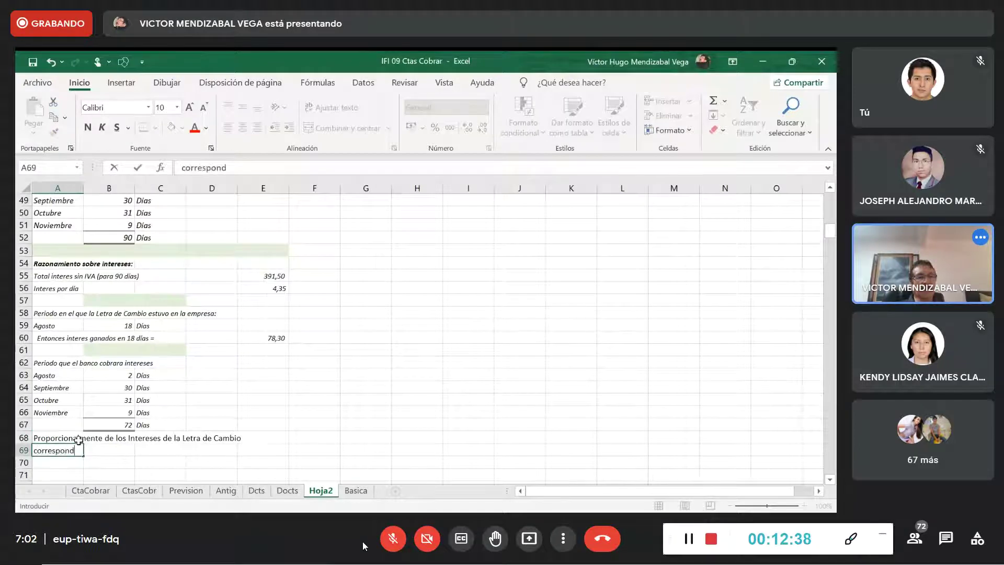
pyautogui.write('en a 7')
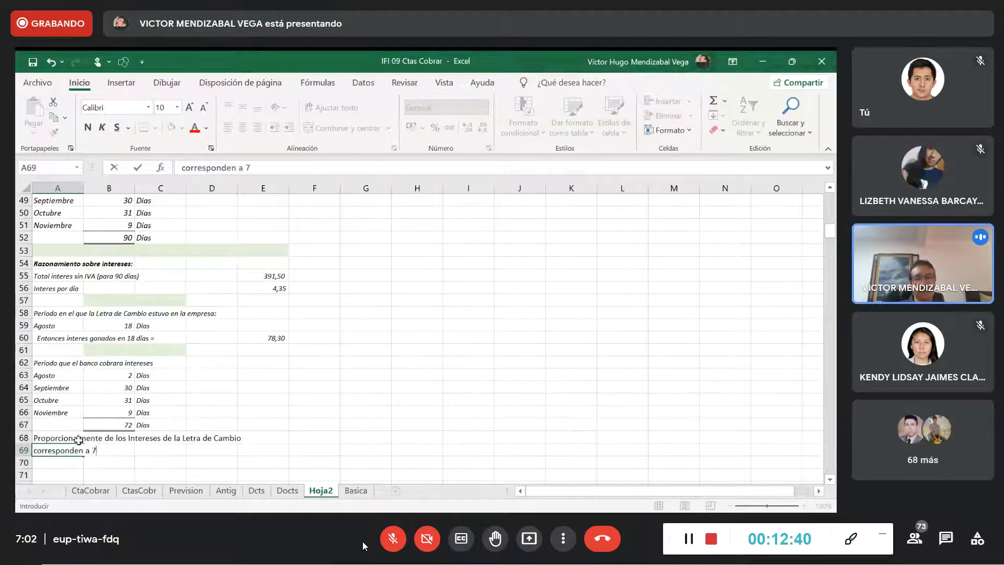
pyautogui.write('2 día')
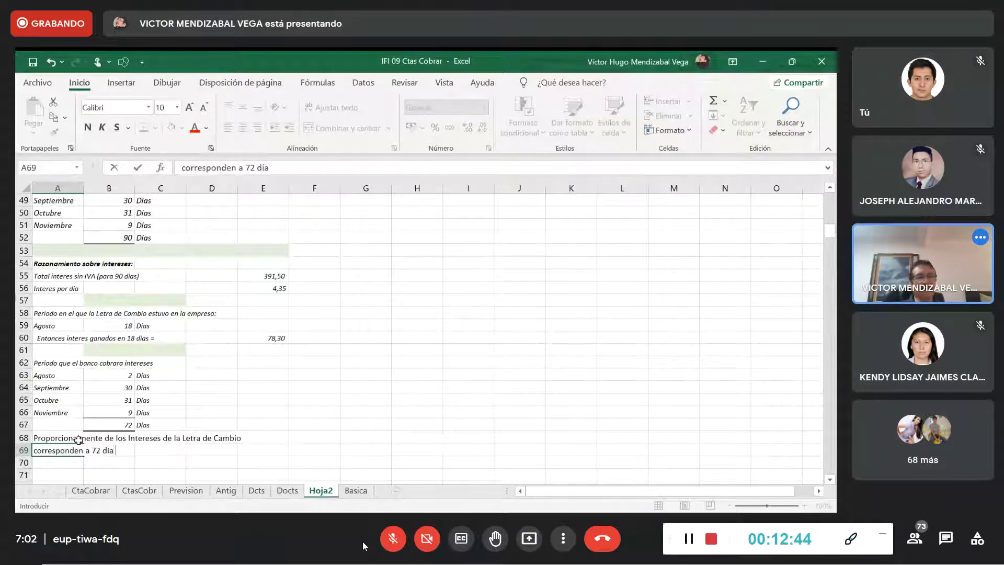
pyautogui.write(' Bs')
# Calculate the 72-day interest in E69 as daily interest E56 times days B67, displayed with two decimals.
pyautogui.click(263, 450)
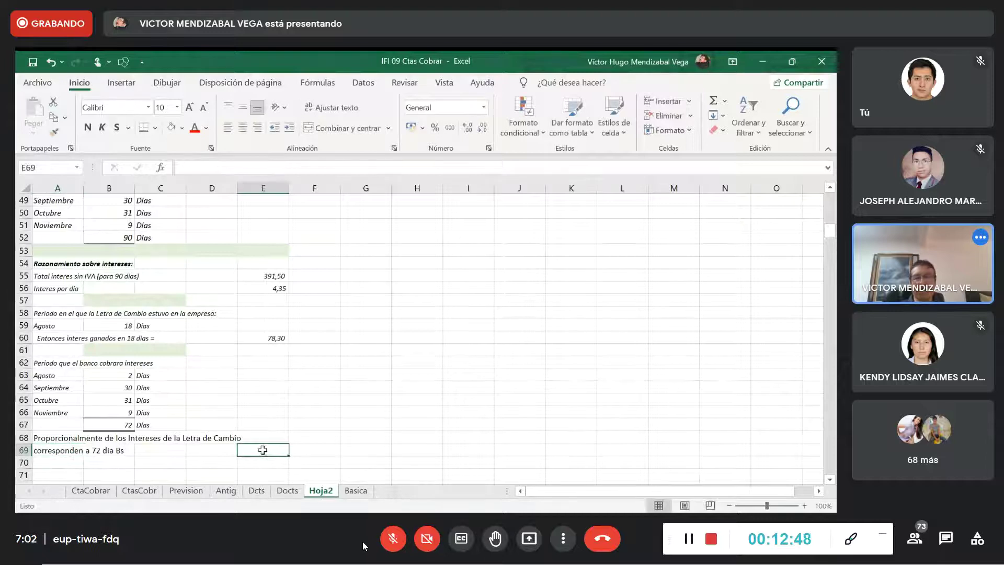
pyautogui.write('+')
pyautogui.click(275, 290)
pyautogui.write('*')
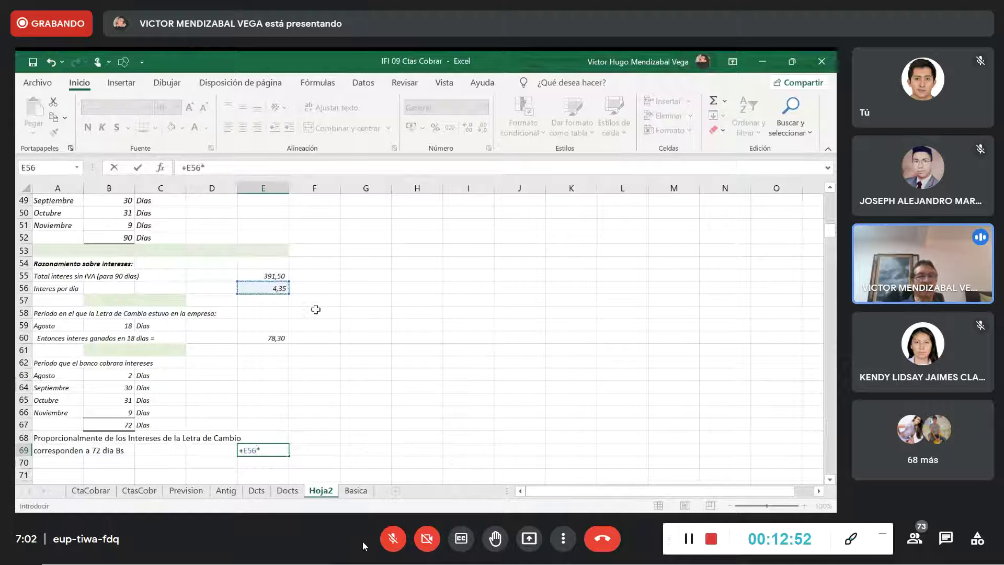
pyautogui.click(117, 424)
pyautogui.press('Return')
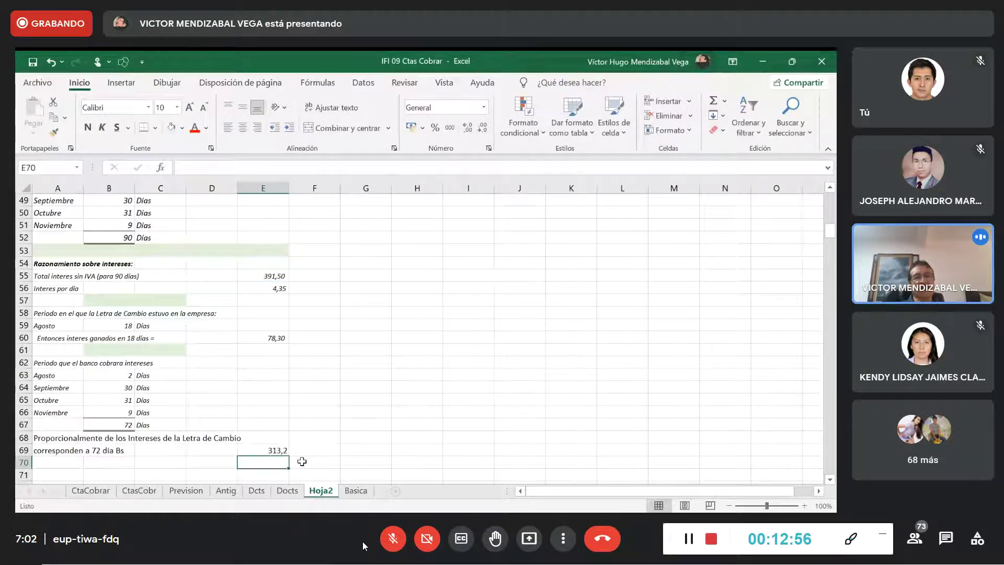
pyautogui.click(274, 449)
pyautogui.click(450, 127)
# Copy the formatting of A60:E60 onto the two-line interest entry in A68:E69.
pyautogui.moveTo(60, 338); pyautogui.dragTo(263, 338)
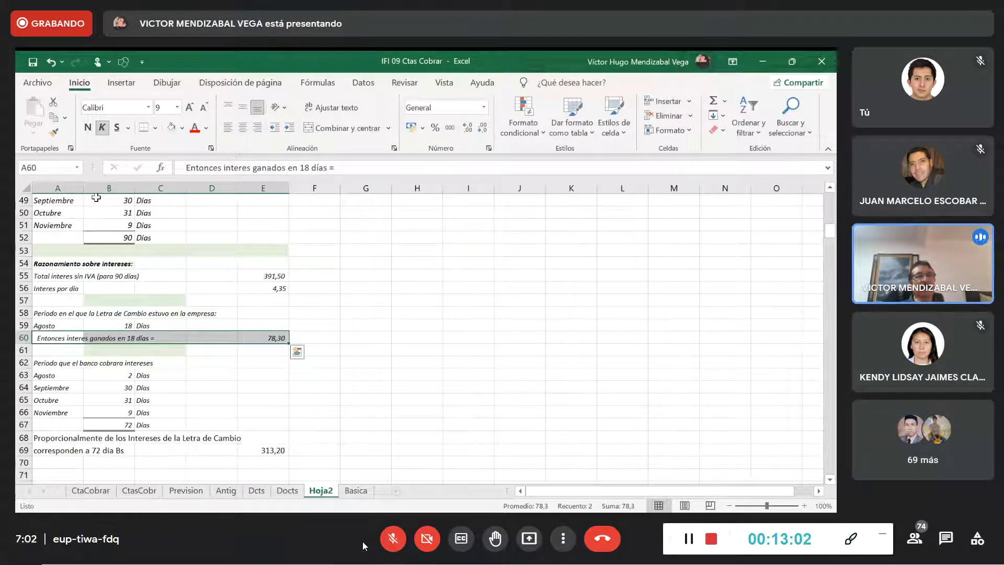
pyautogui.click(53, 132)
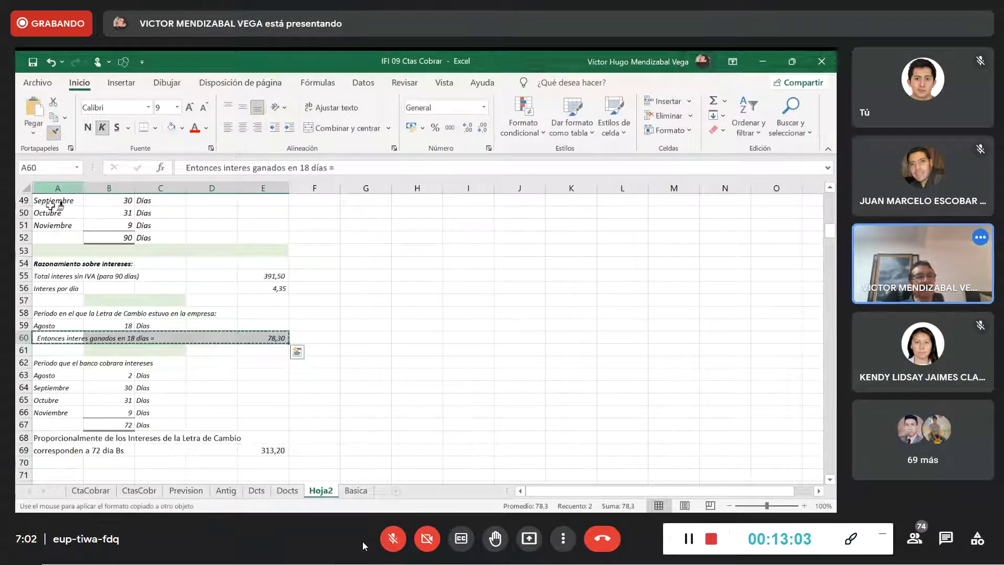
pyautogui.click(40, 442)
pyautogui.moveTo(40, 445)
pyautogui.mouseDown()
pyautogui.moveTo(242, 453)
pyautogui.moveTo(248, 464)
pyautogui.mouseUp()
pyautogui.click(250, 453)
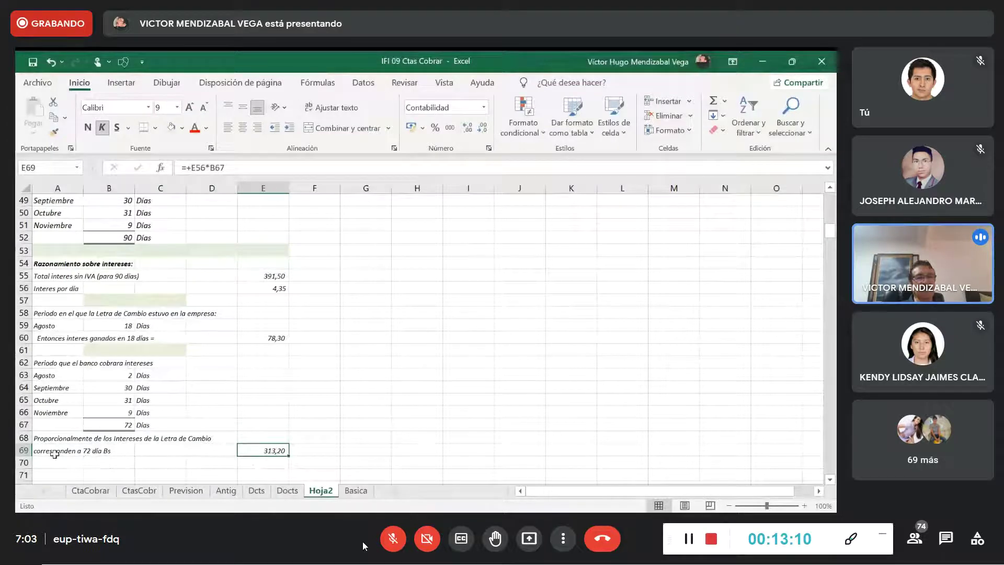
# Correct the label in A69 to read "corresponden a 72 días Bs".
pyautogui.click(52, 451)
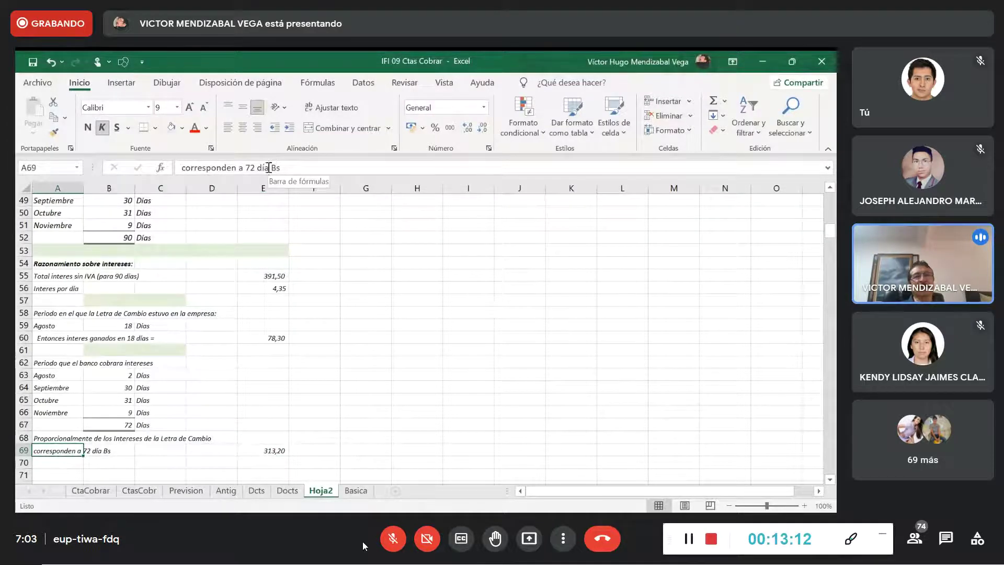
pyautogui.click(269, 167)
pyautogui.write('s')
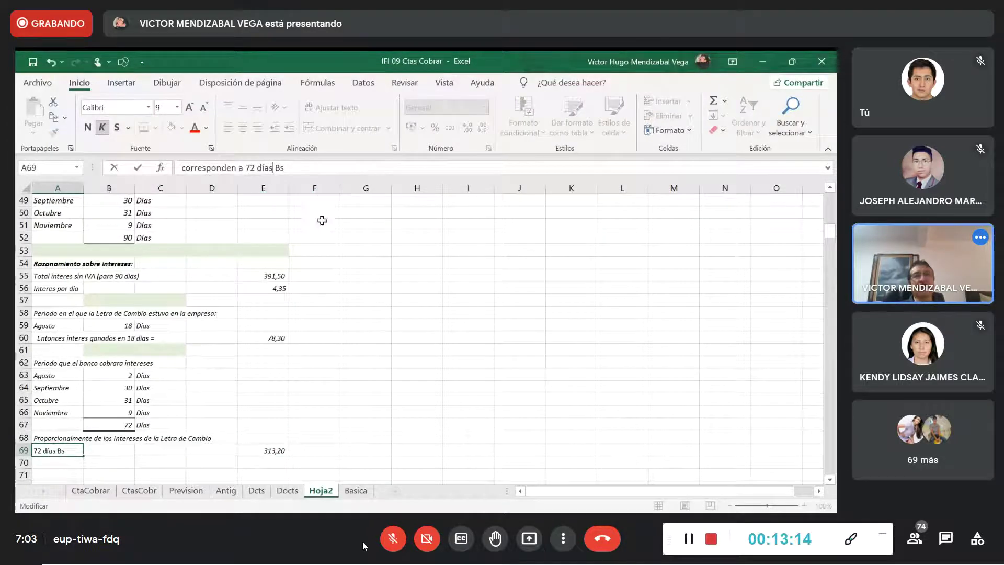
pyautogui.click(342, 435)
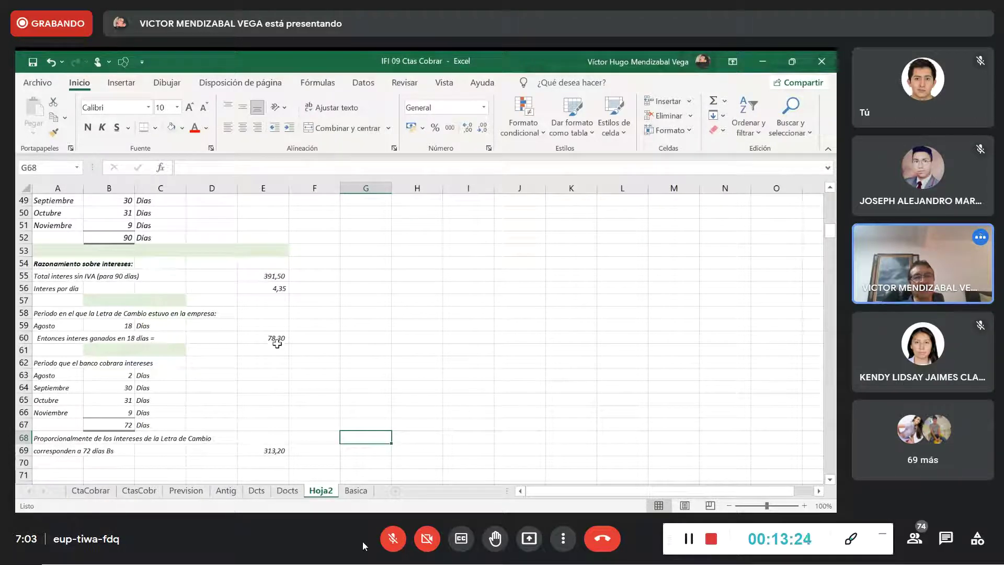
# Check the sum of the interest amounts in E60 through E69.
pyautogui.moveTo(274, 337); pyautogui.dragTo(275, 453)
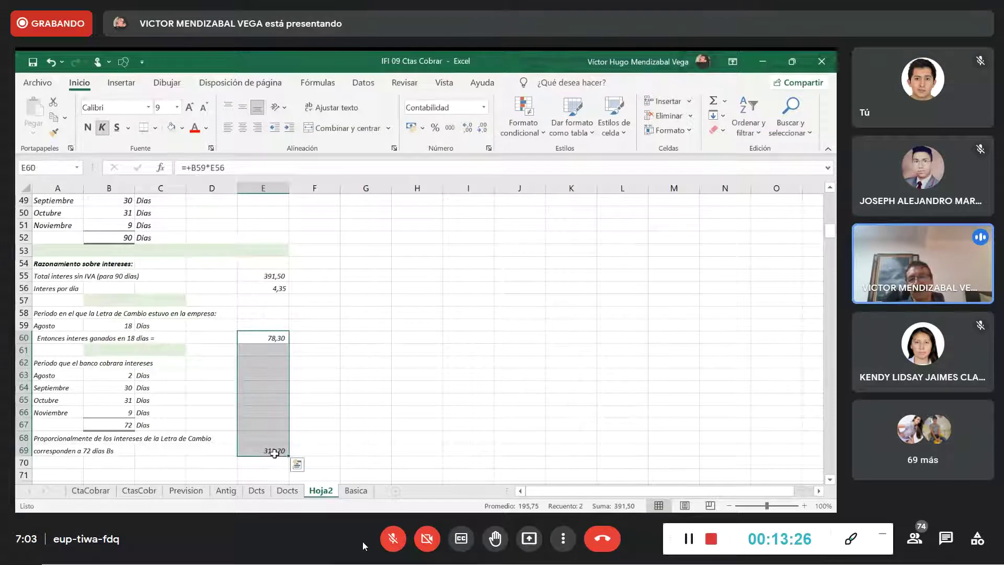
pyautogui.click(492, 362)
# Fill the separator row A70:E70 with light green.
pyautogui.click(85, 463)
pyautogui.moveTo(85, 463); pyautogui.dragTo(267, 464)
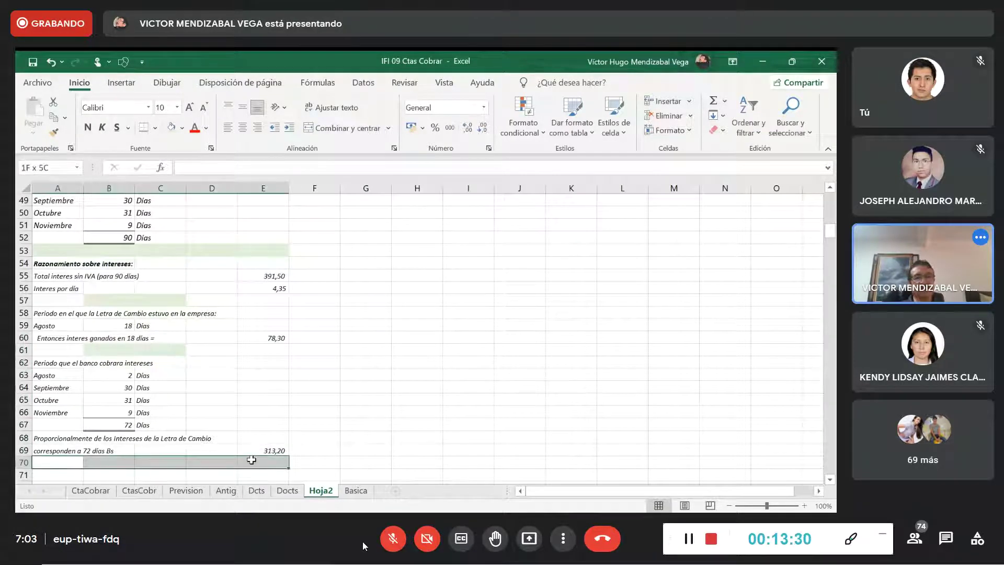
pyautogui.click(172, 127)
pyautogui.click(313, 288)
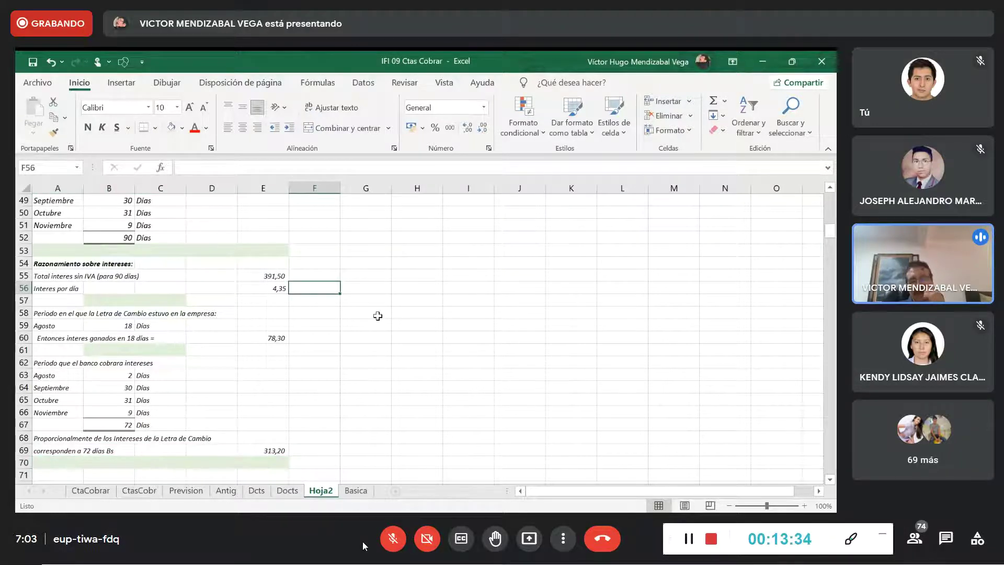
# Enter the heading "Con estas referencias, calculamos el Producto Neto:" in cell A71.
pyautogui.scroll(-1, 260, 350)
pyautogui.scroll(-2, 259, 350)
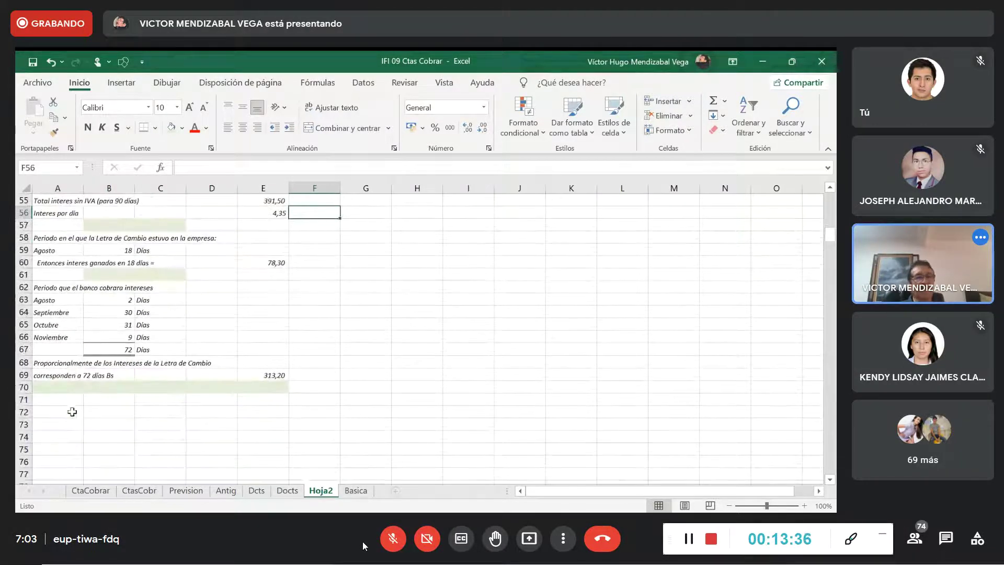
pyautogui.click(59, 398)
pyautogui.write('C')
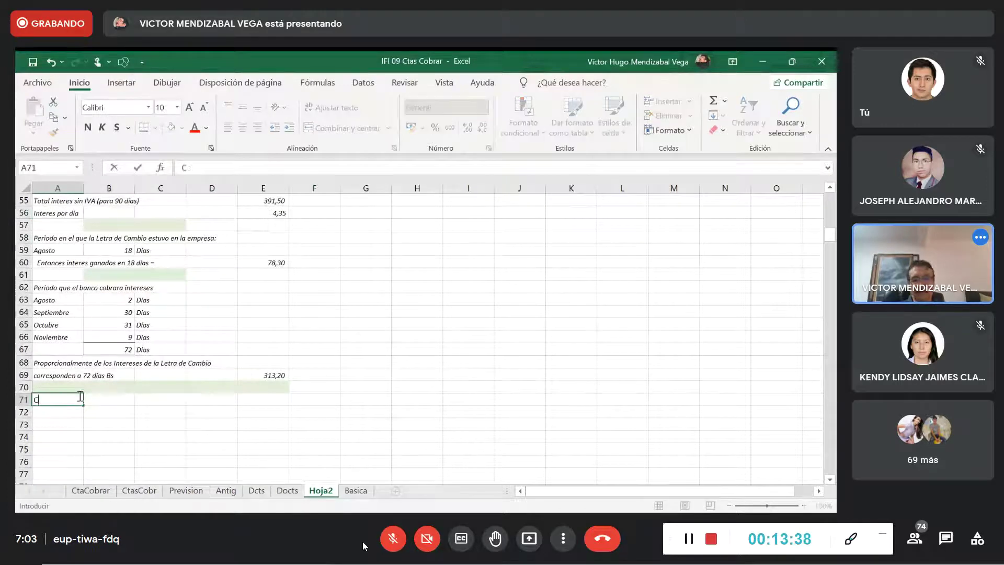
pyautogui.write('on estas referencia')
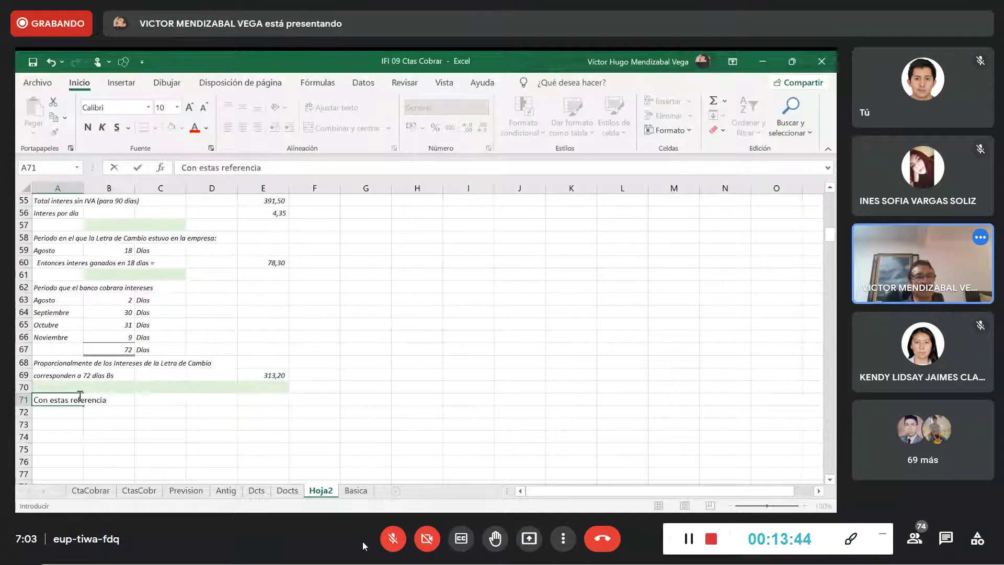
pyautogui.write('s, calculamos el Producto')
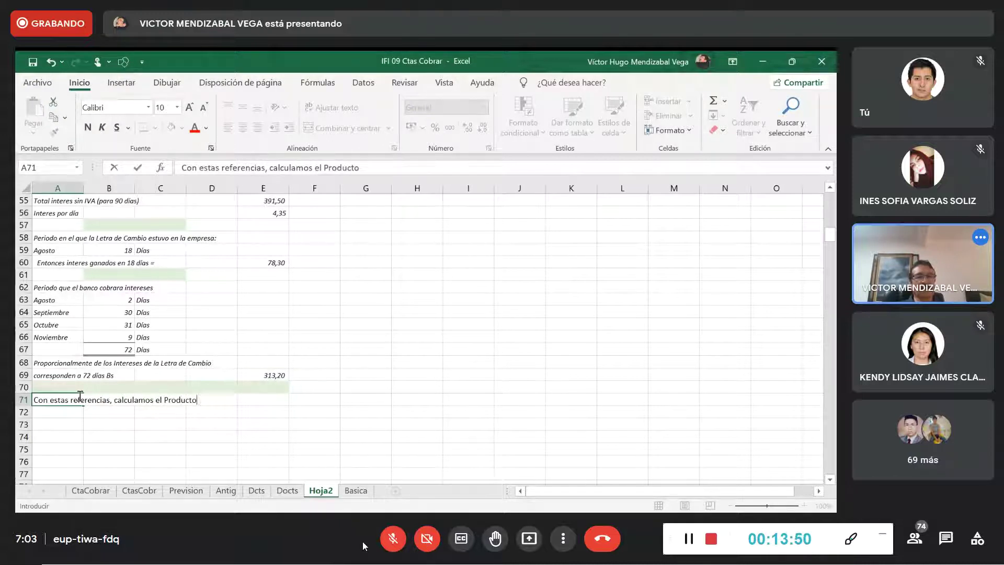
pyautogui.write(' Neto:')
pyautogui.press('Return')
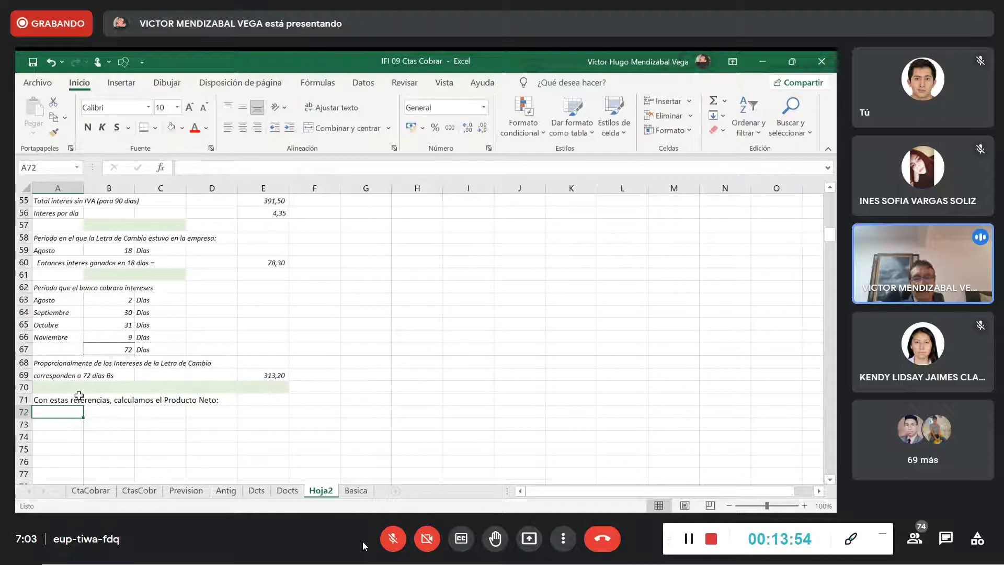
# Label A72 "Importe total Letra de Cambio" and link E72 to the bill amount in A30.
pyautogui.write('Importe to')
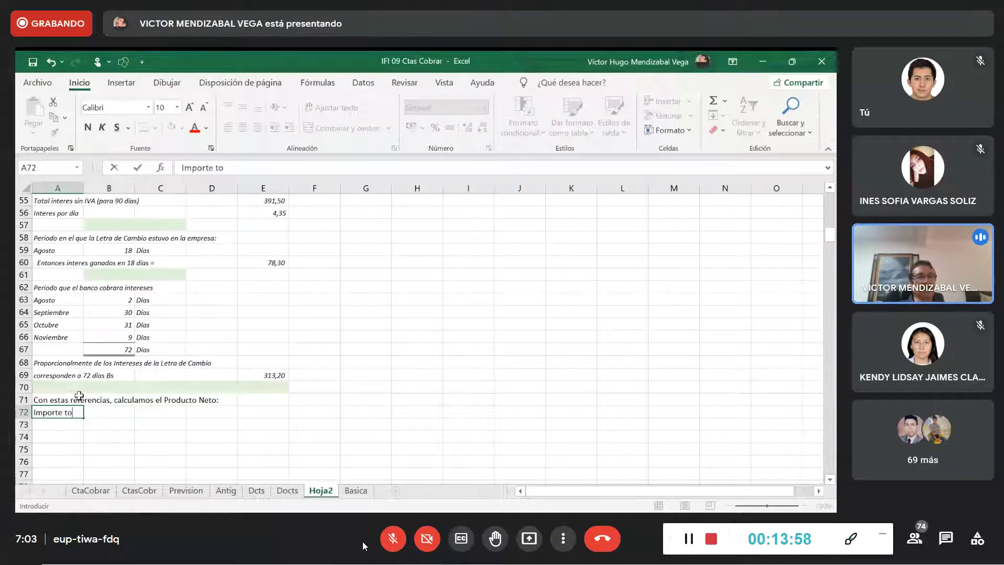
pyautogui.write('tal Letra de Cambio')
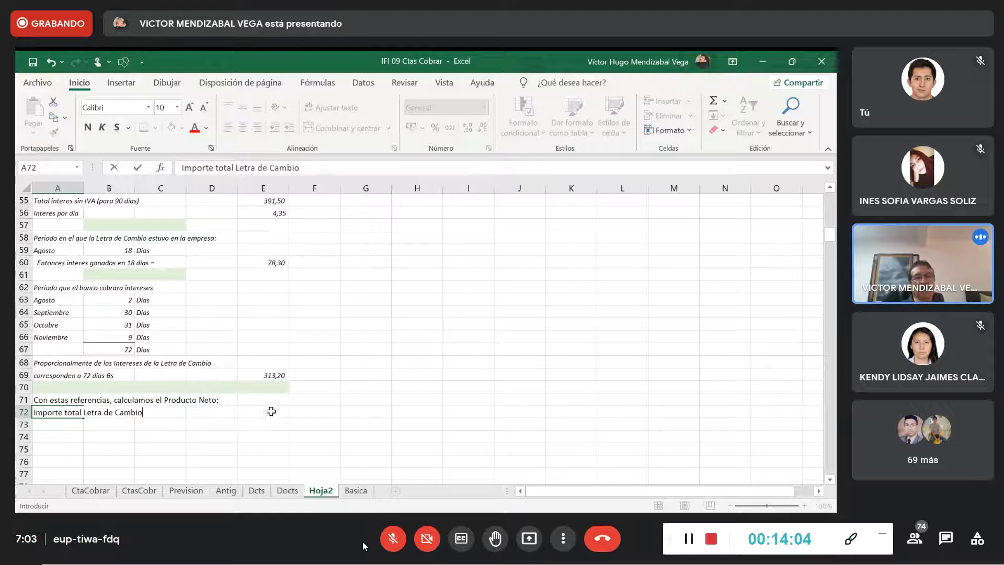
pyautogui.click(271, 412)
pyautogui.write('+')
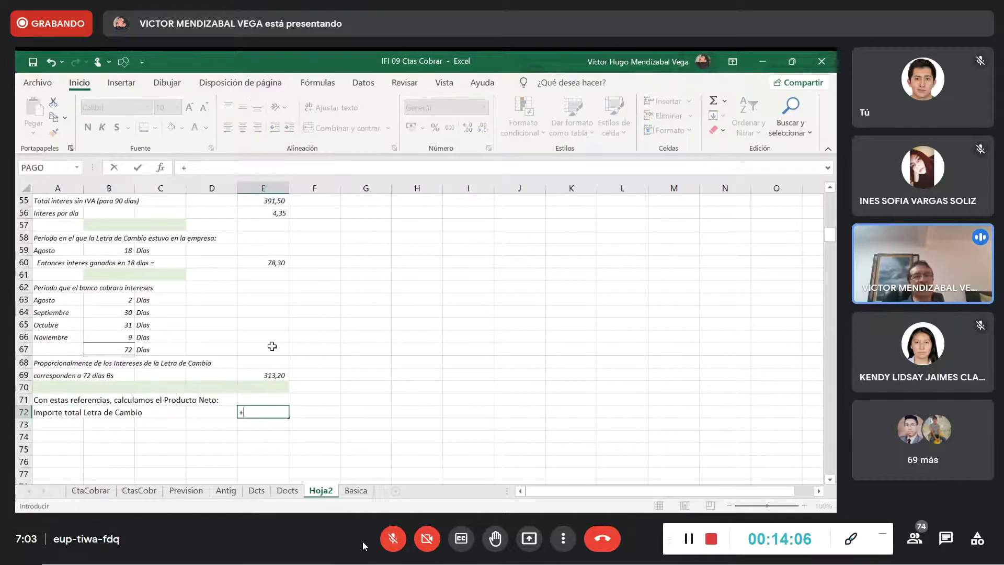
pyautogui.scroll(7, 269, 351)
pyautogui.scroll(6, 210, 359)
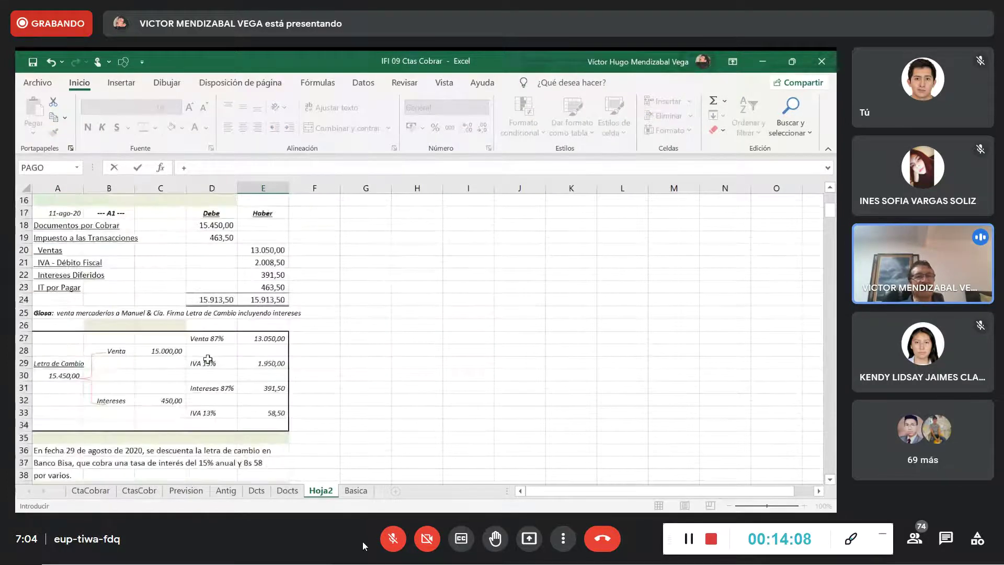
pyautogui.click(63, 377)
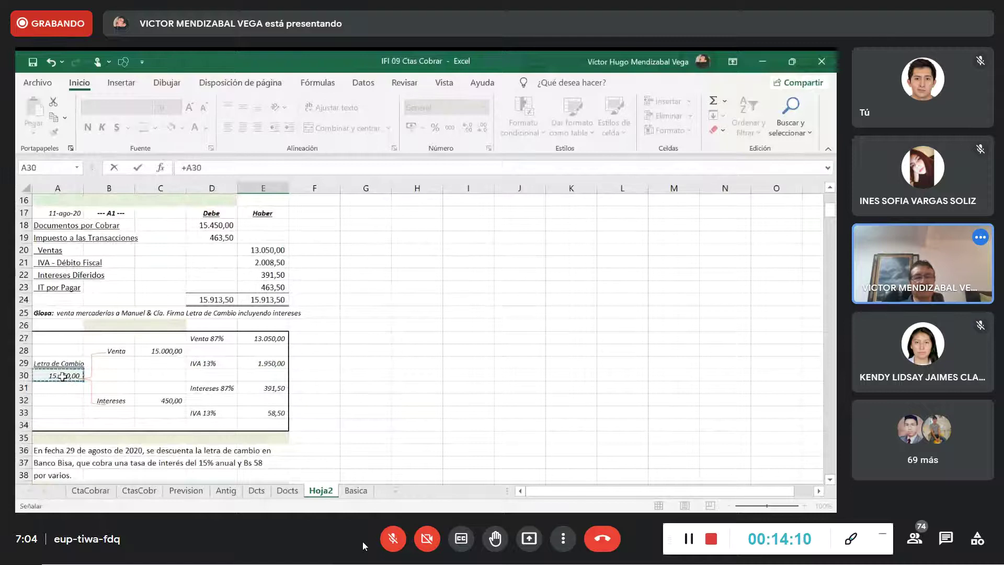
pyautogui.press('Return')
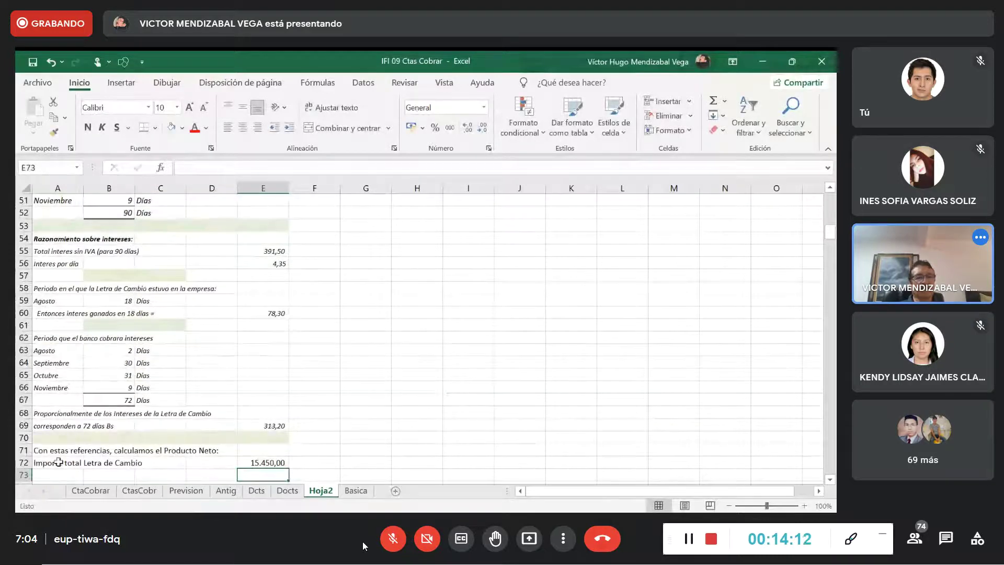
# Format the range A71:E77 in italics.
pyautogui.scroll(-2, 177, 467)
pyautogui.click(51, 376)
pyautogui.moveTo(51, 377); pyautogui.dragTo(277, 445)
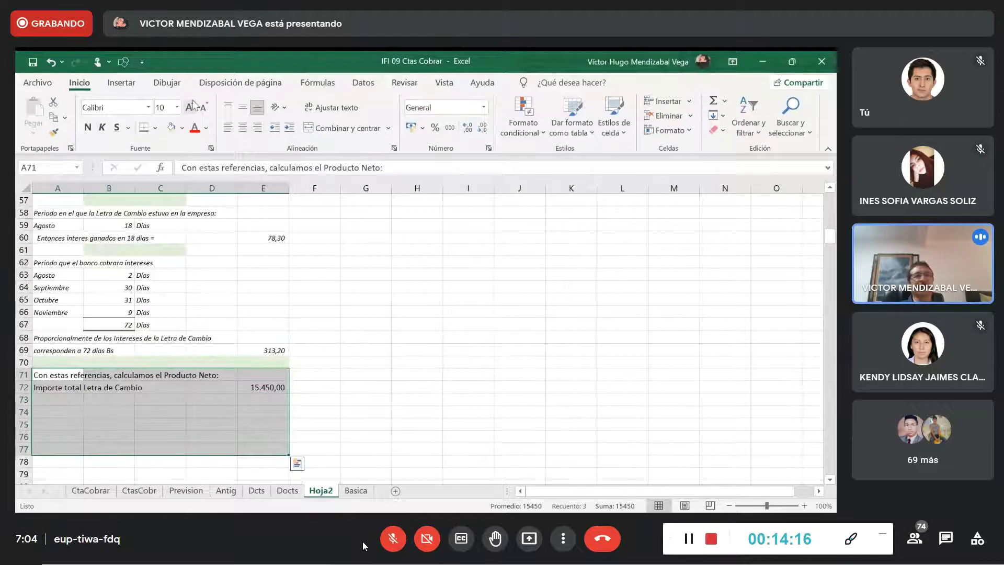
pyautogui.click(102, 127)
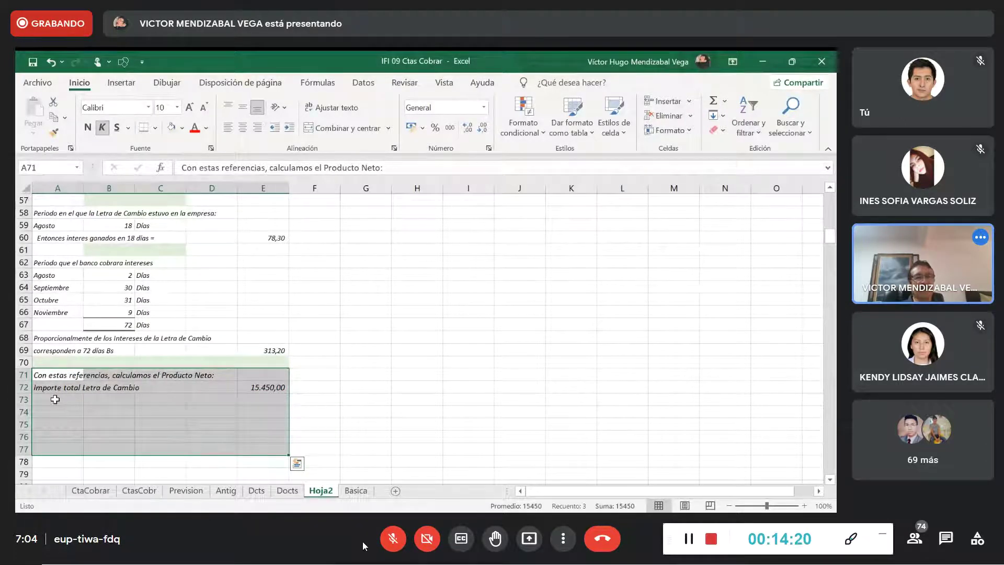
# Enter the label "Menos: Gastos Bancarios:" in cell A73.
pyautogui.click(55, 399)
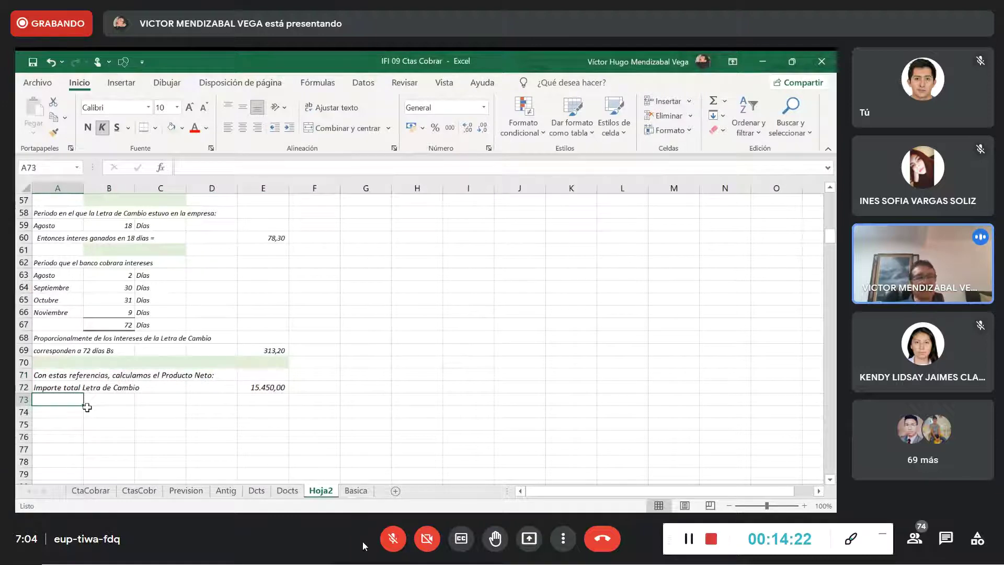
pyautogui.write('Men')
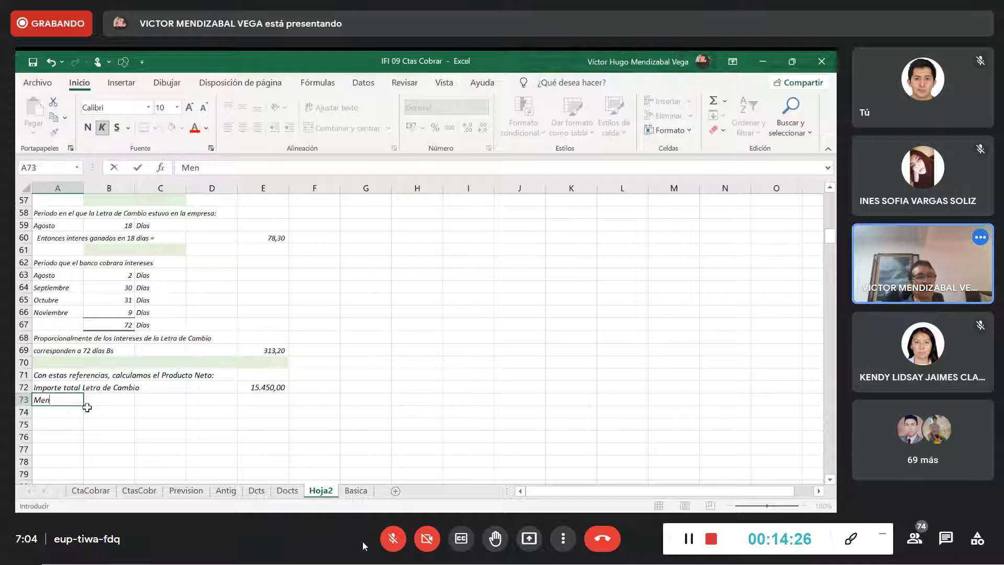
pyautogui.write('os: Gastos Bancarios:')
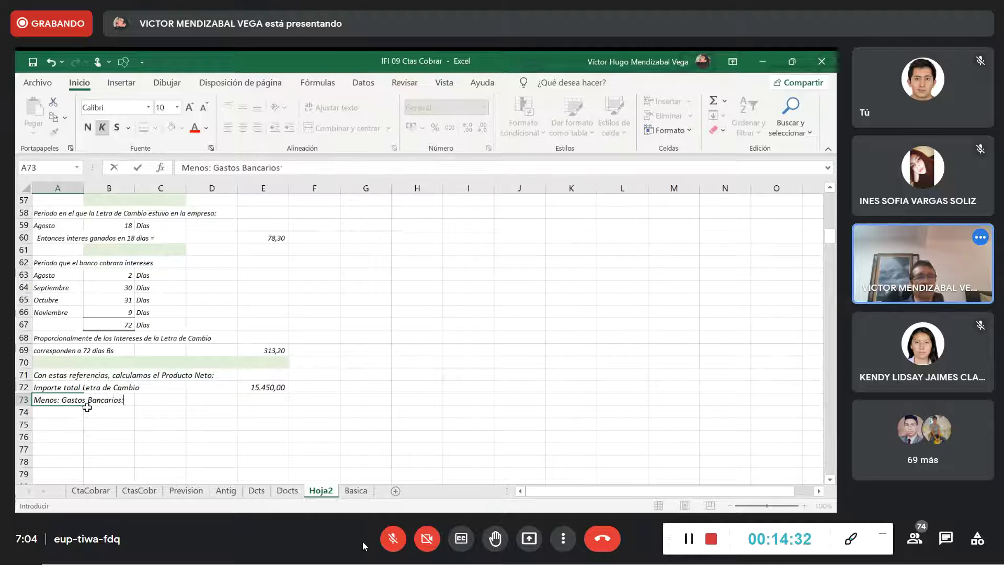
pyautogui.press('Up')
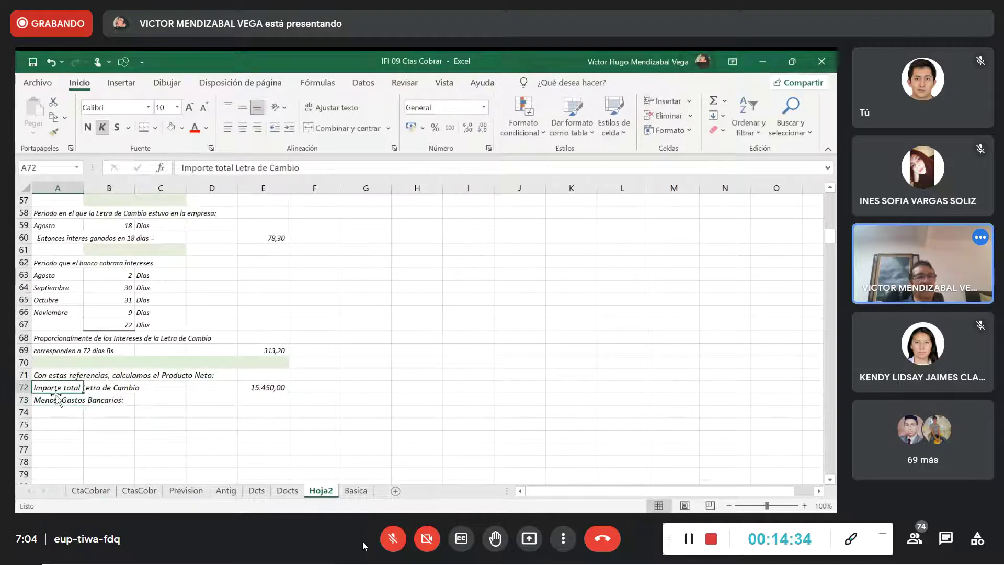
pyautogui.click(45, 401)
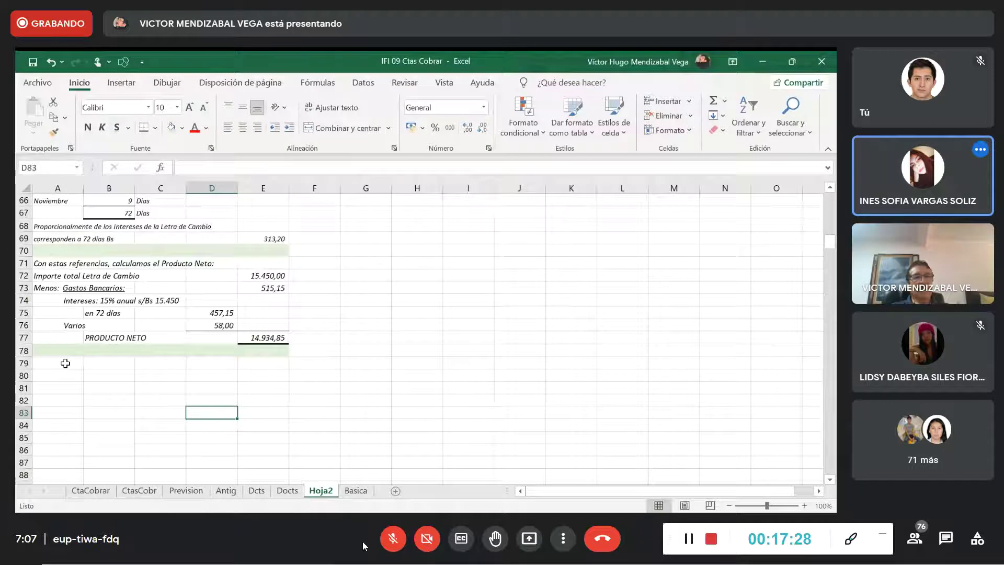
# Enter the heading "CALCULO DEL RESULTADO DEL DESCUENTO" in cell A79.
pyautogui.click(65, 363)
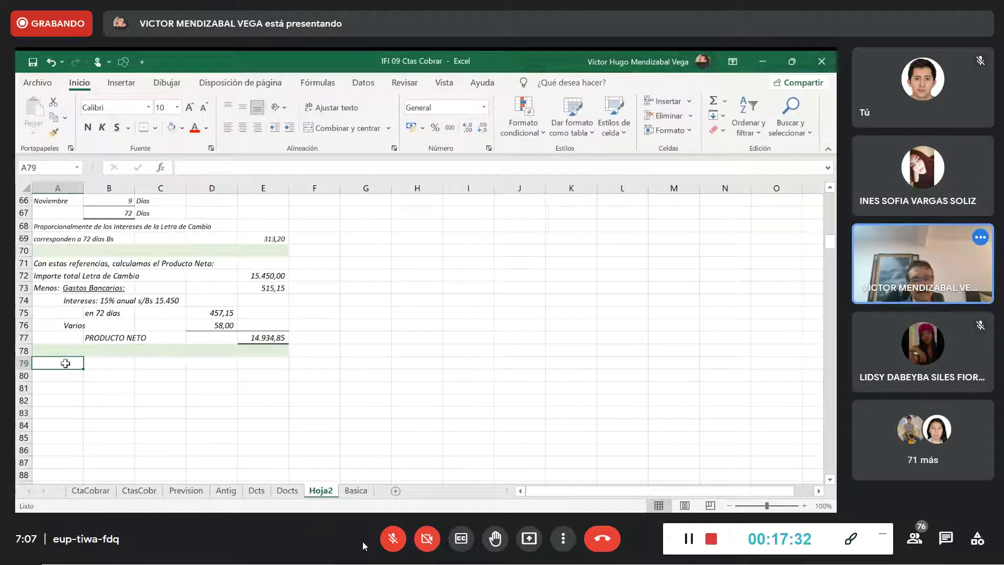
pyautogui.write('CAL')
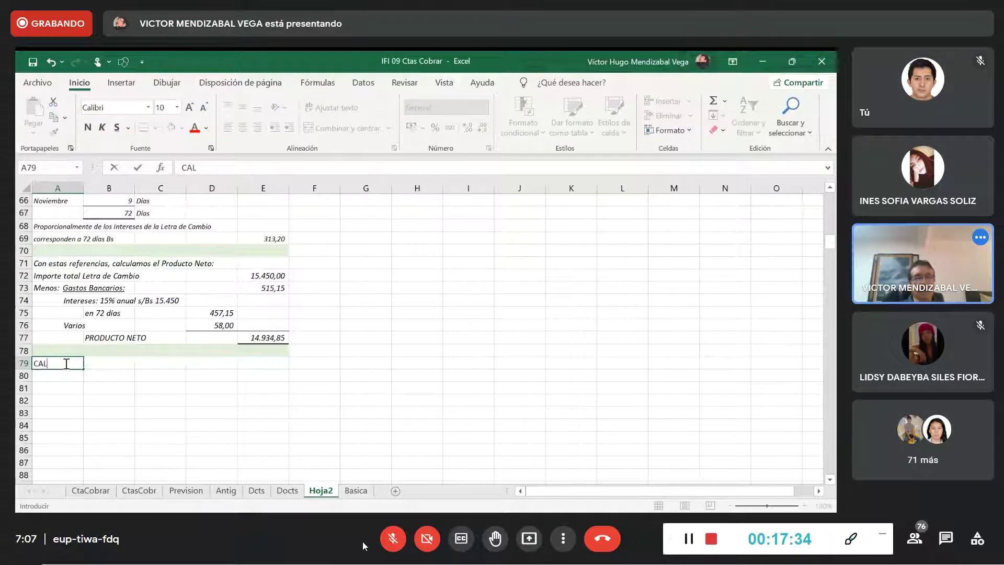
pyautogui.write('CULO DEL RESULTADO')
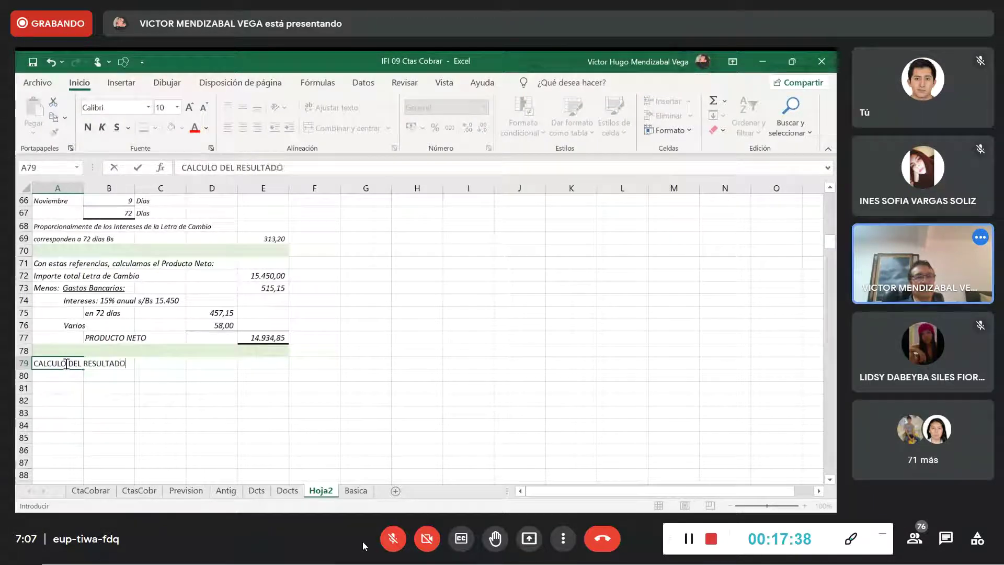
pyautogui.write(' DEL DESCUENT')
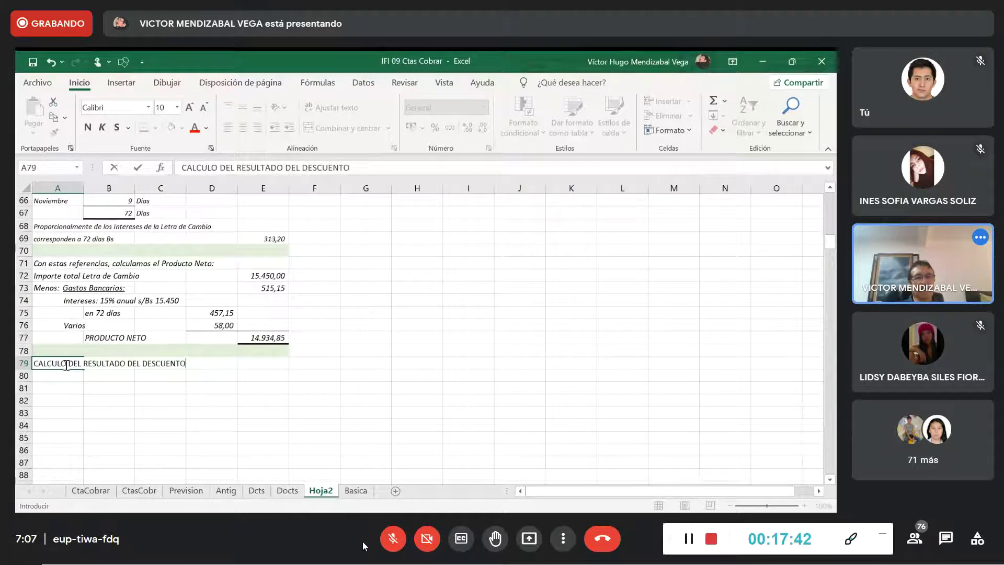
pyautogui.write('O')
pyautogui.press('Return')
# Italicize and underline the heading in A79, and set the range A79:E85 to font size 9.
pyautogui.moveTo(66, 364); pyautogui.dragTo(253, 363)
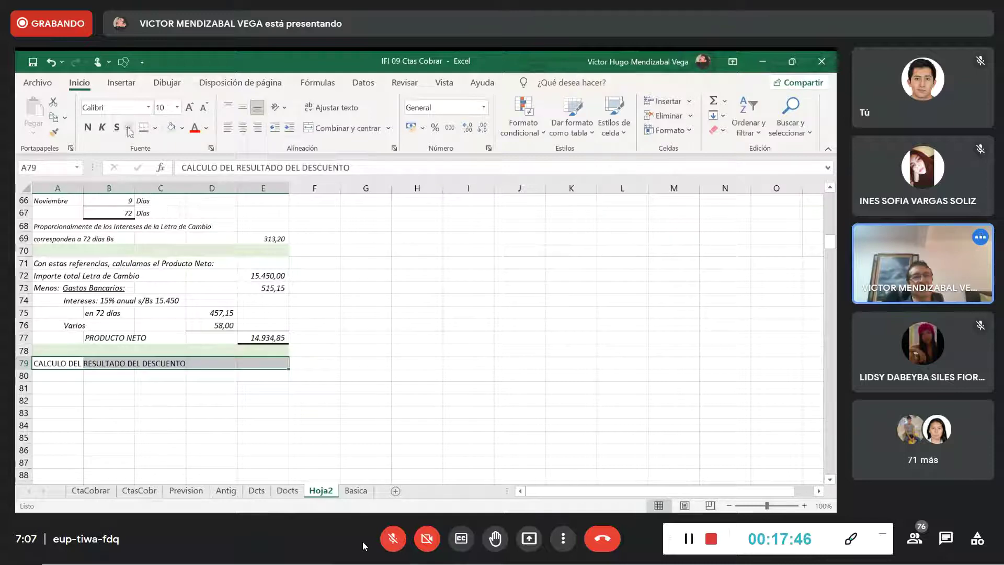
pyautogui.click(102, 129)
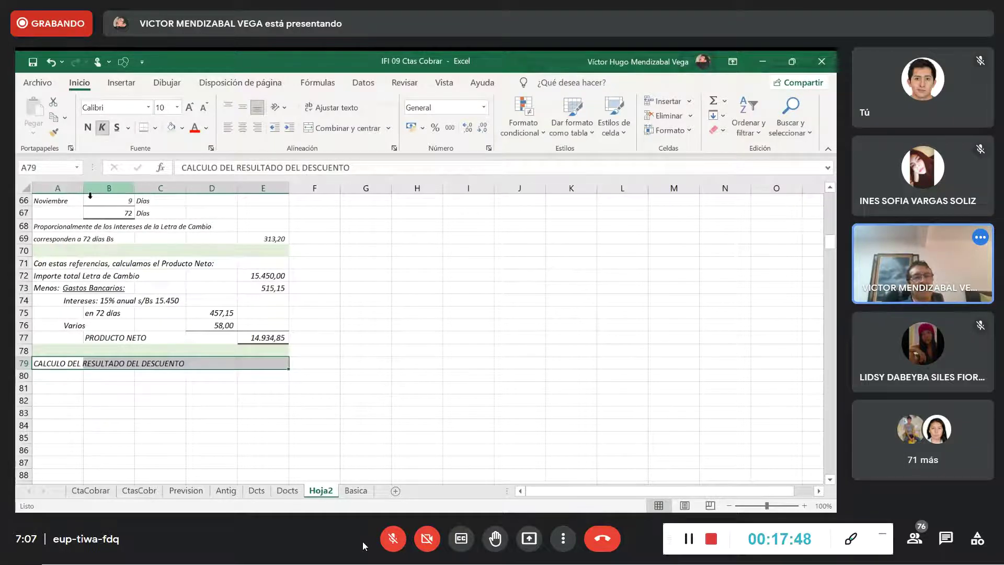
pyautogui.click(104, 398)
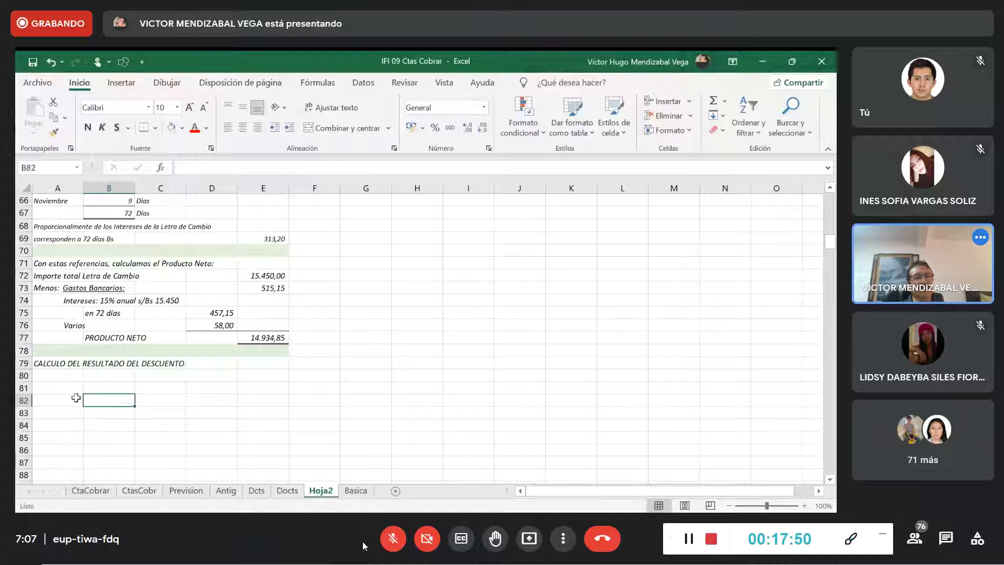
pyautogui.moveTo(51, 363); pyautogui.dragTo(250, 440)
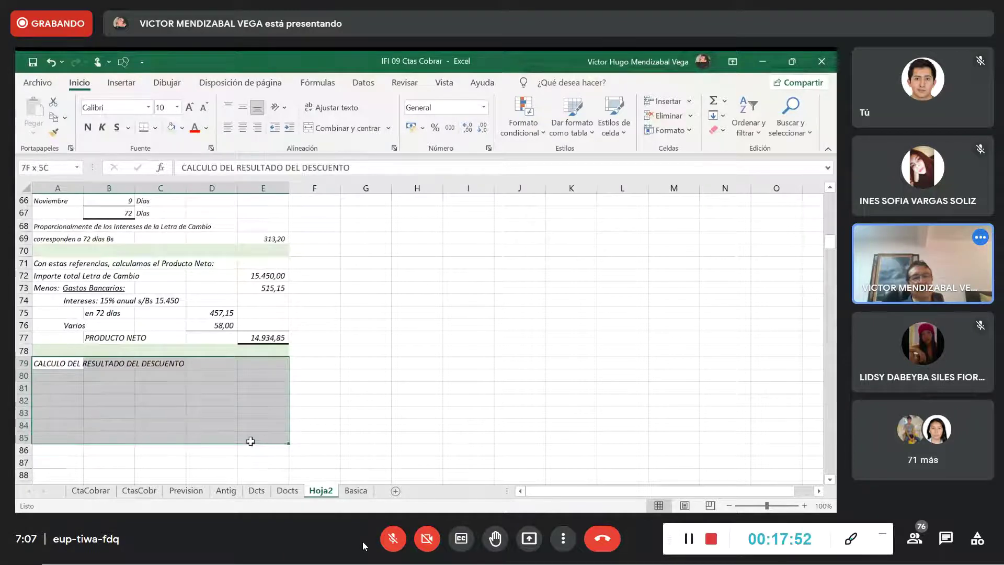
pyautogui.click(178, 107)
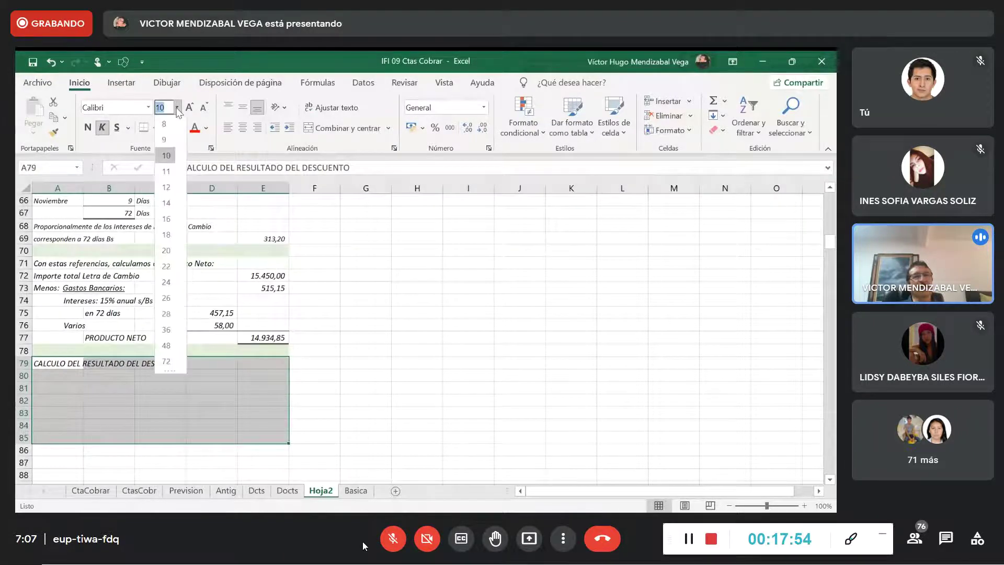
pyautogui.click(163, 132)
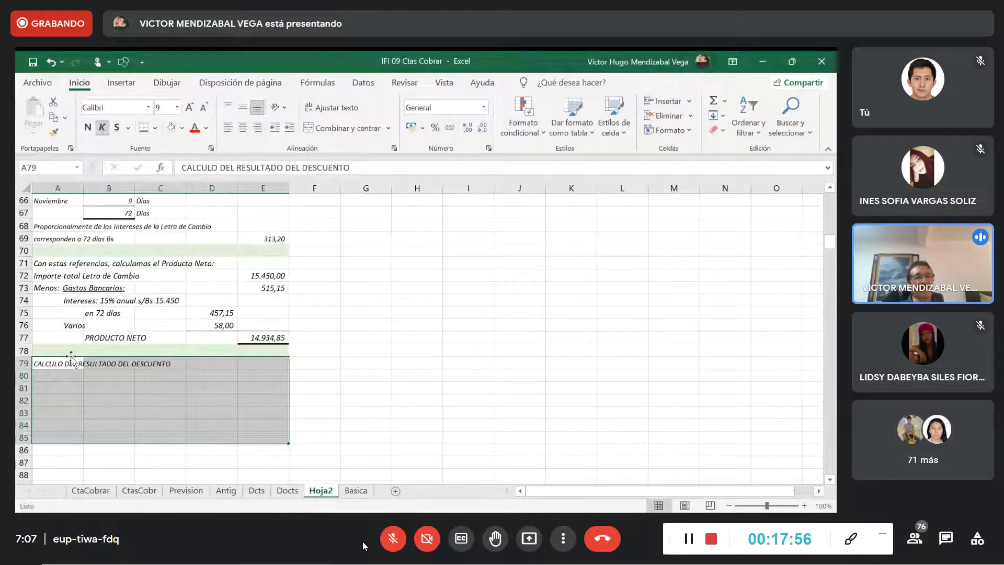
pyautogui.click(53, 363)
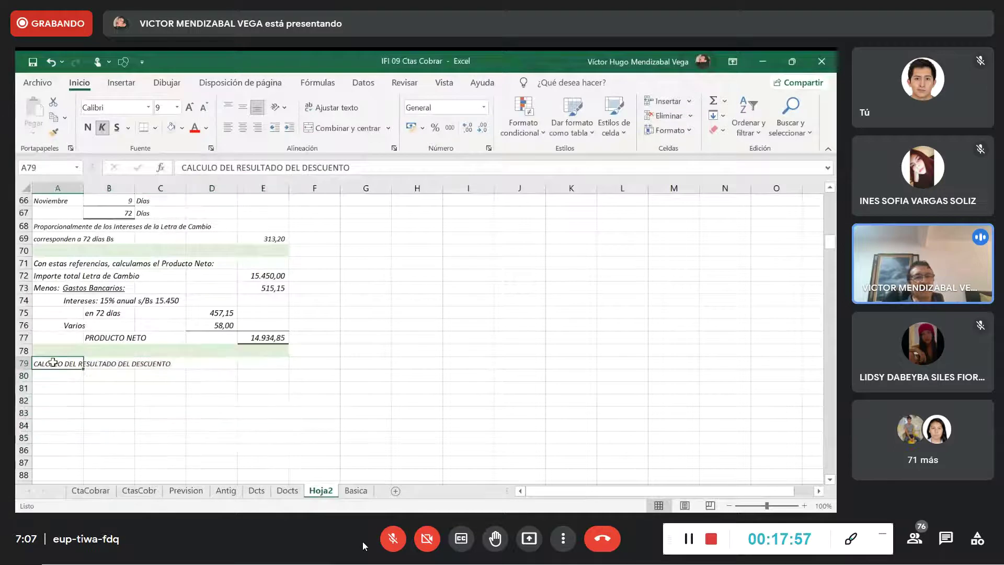
pyautogui.click(116, 127)
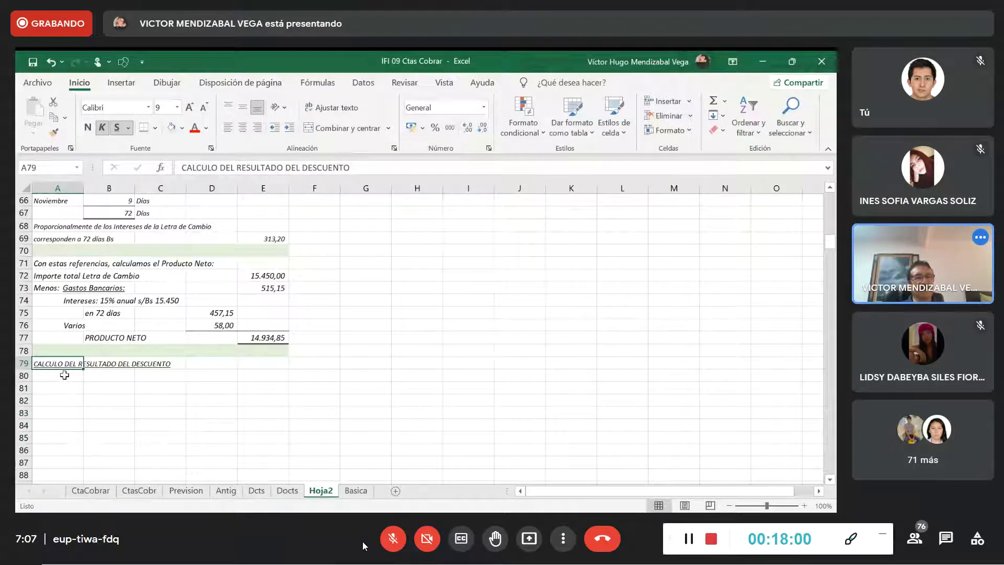
# Enter the label "Intereses de la Letra de Cambio (sin IVA)" in A80 and format A80:E84 in italics.
pyautogui.click(64, 375)
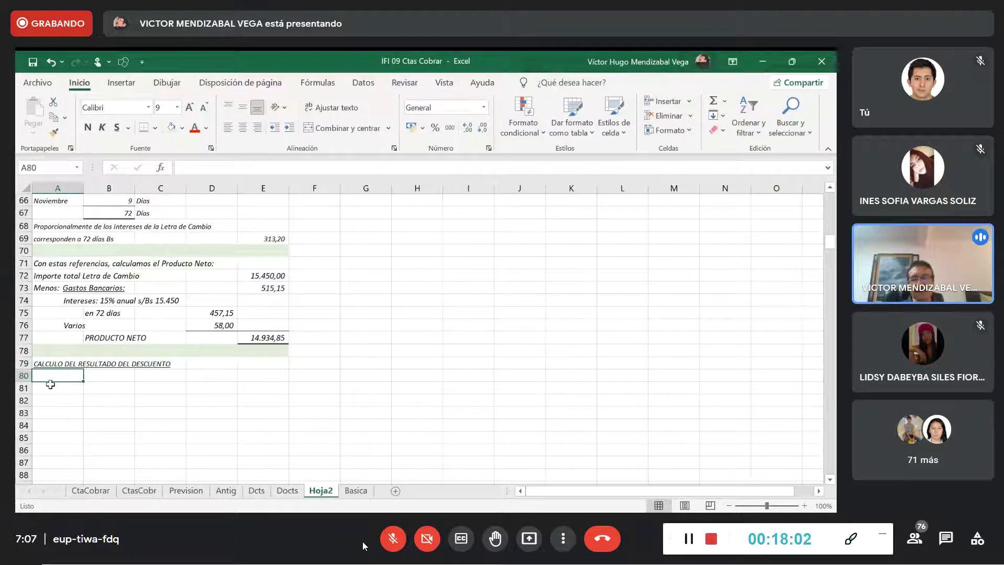
pyautogui.write('iNT')
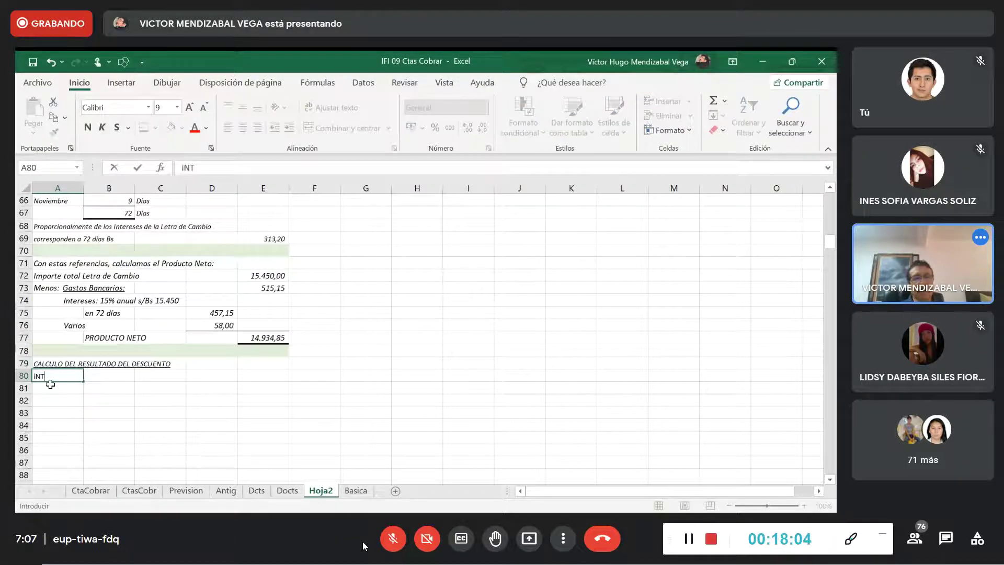
pyautogui.write('ERESES del')
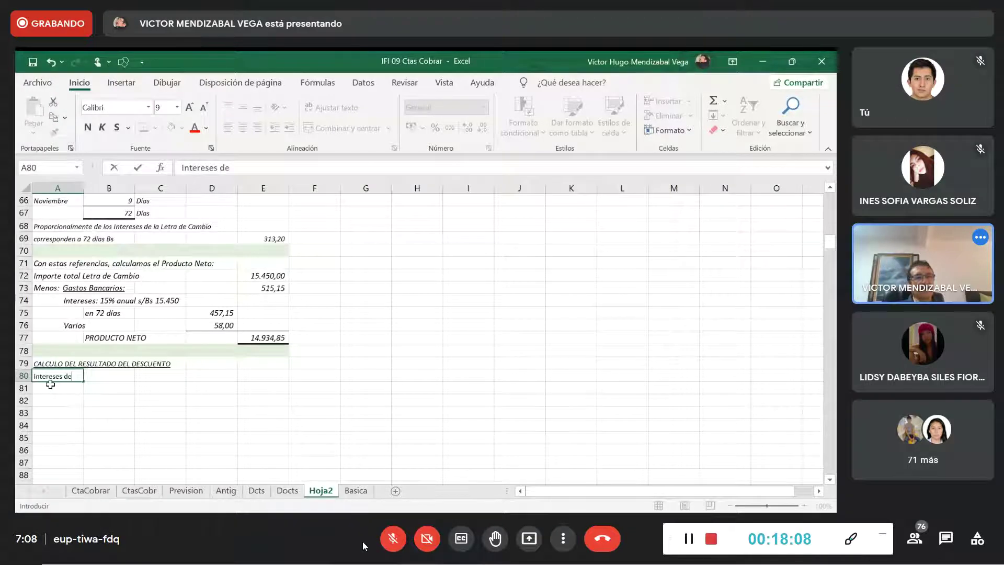
pyautogui.press('BackSpace')
pyautogui.write('la Letra de Cambio')
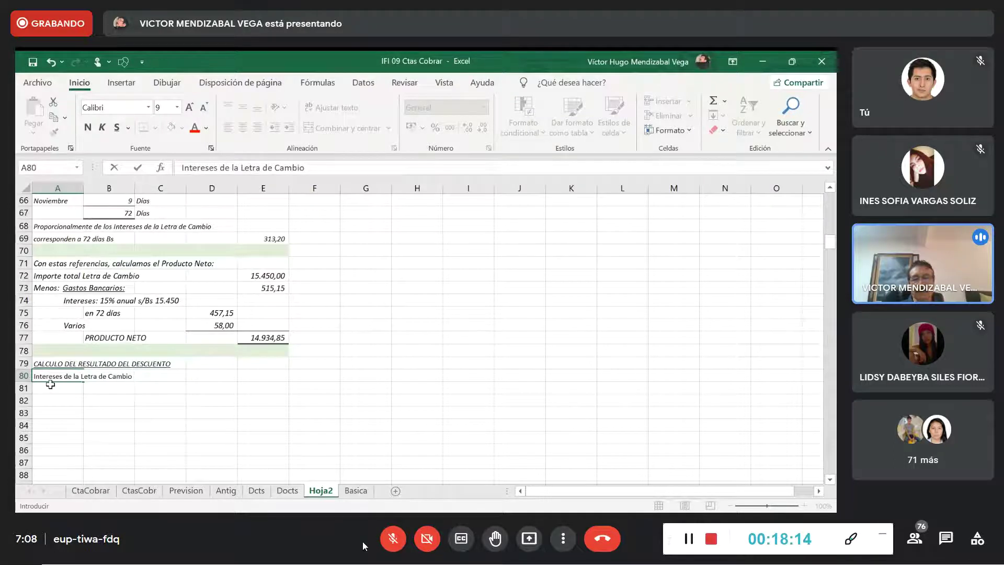
pyautogui.write(' (sin ')
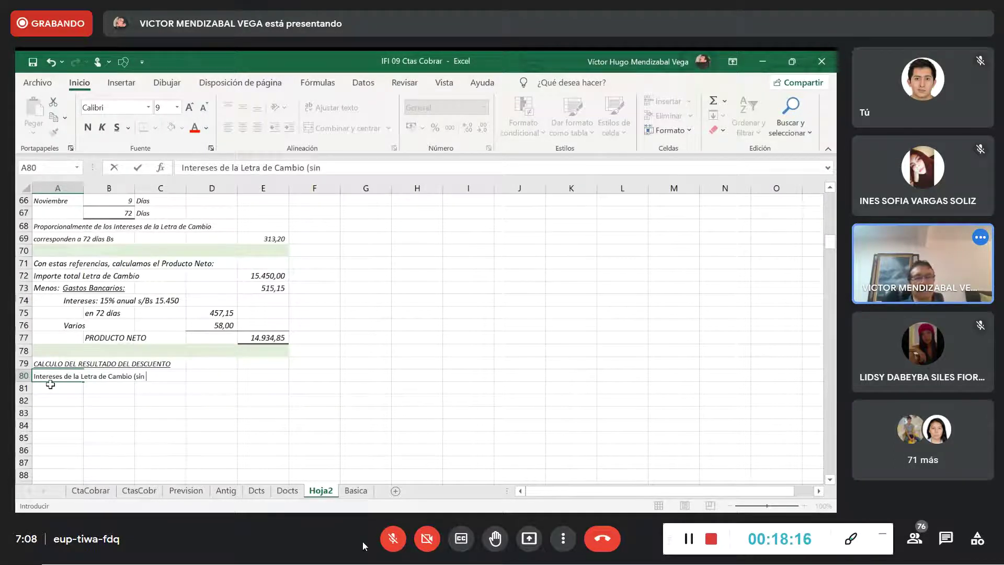
pyautogui.write('IVA')
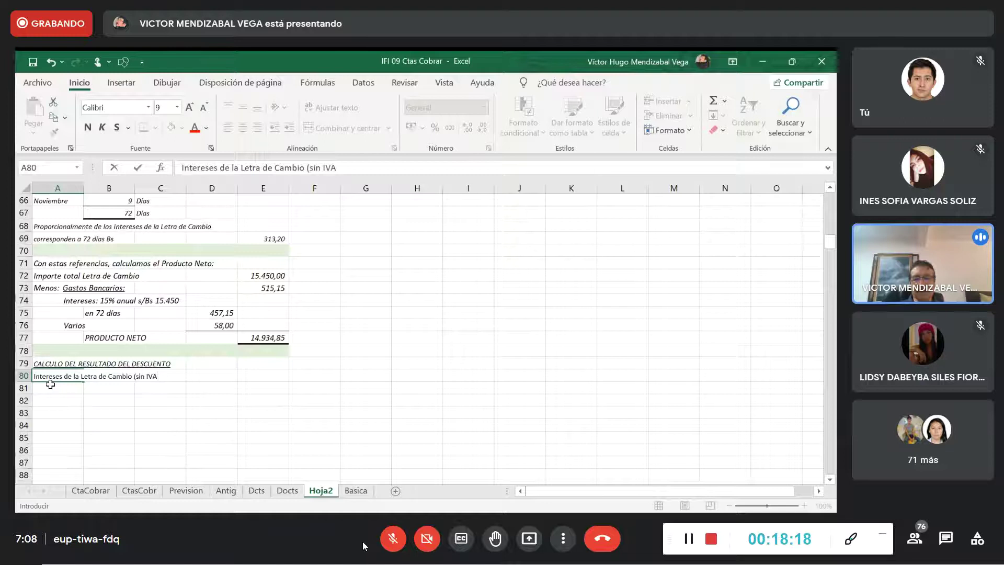
pyautogui.write(')')
pyautogui.press('Return')
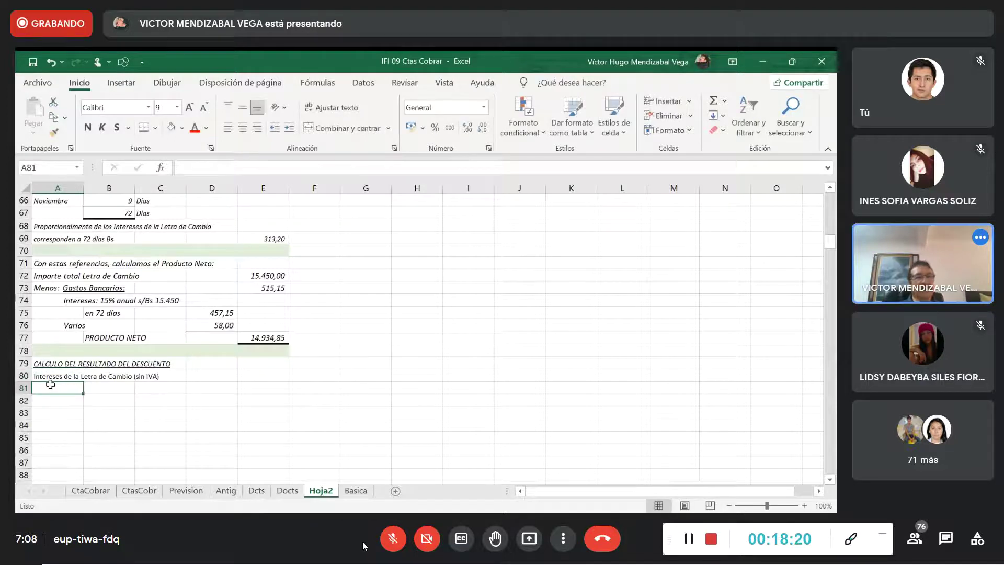
pyautogui.moveTo(50, 377); pyautogui.dragTo(242, 424)
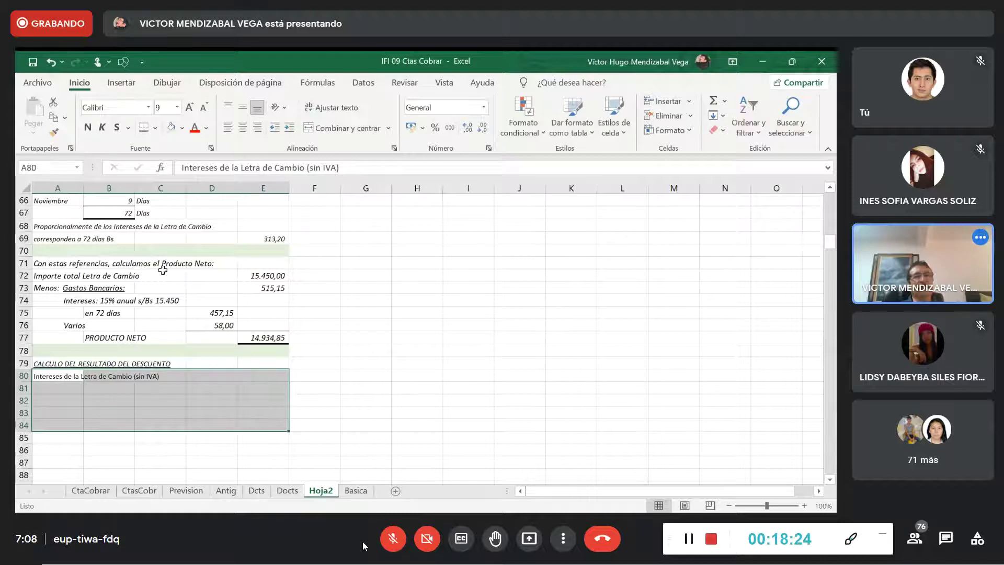
pyautogui.click(102, 127)
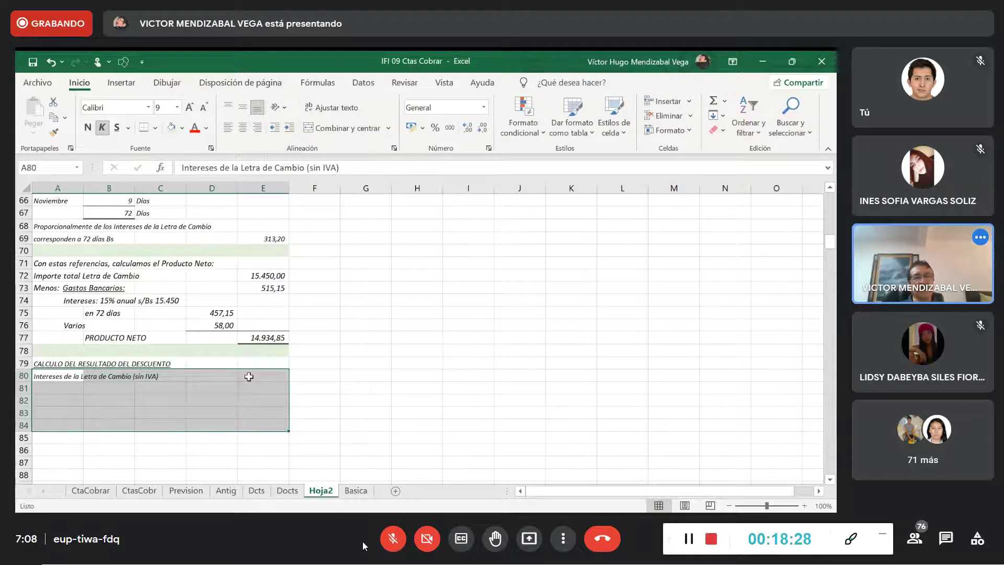
# Link E80 to the total interest without IVA in E55.
pyautogui.click(248, 377)
pyautogui.write('+')
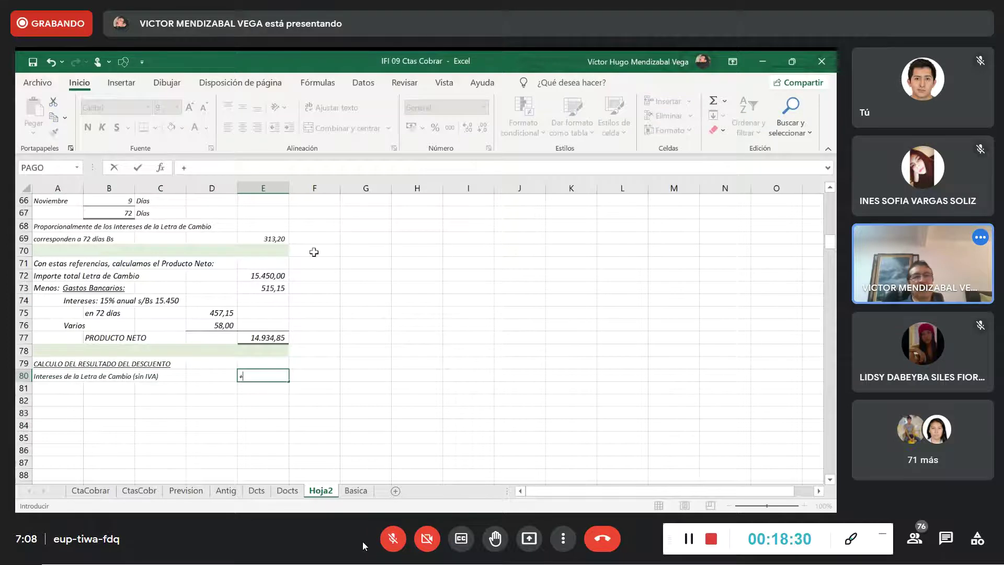
pyautogui.scroll(4, 291, 252)
pyautogui.scroll(1, 291, 252)
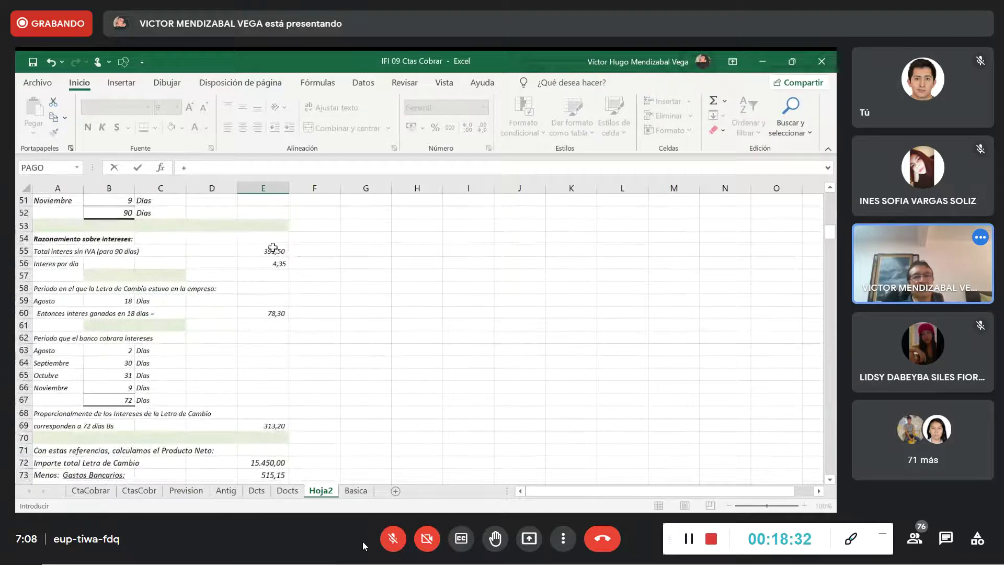
pyautogui.click(269, 252)
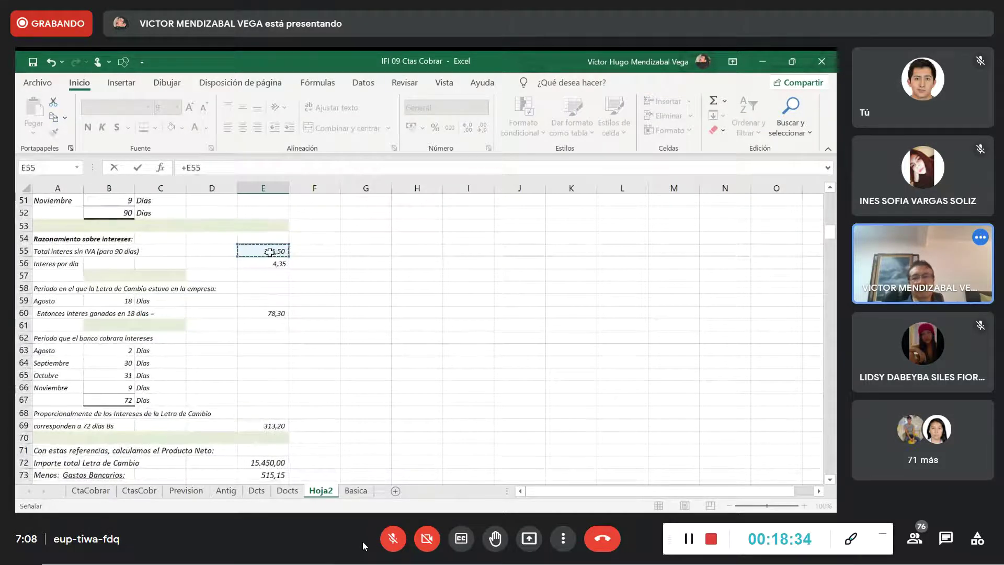
pyautogui.press('Return')
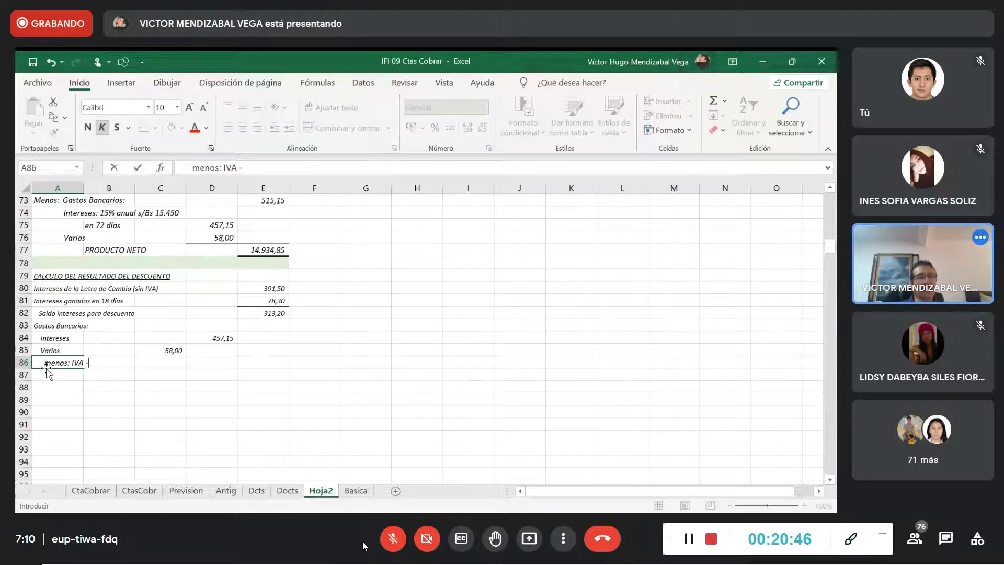
# Complete the A86 label as "menos: IVA - CF" and calculate the IVA in C86 from the Varios amount in D76.
pyautogui.write('CF')
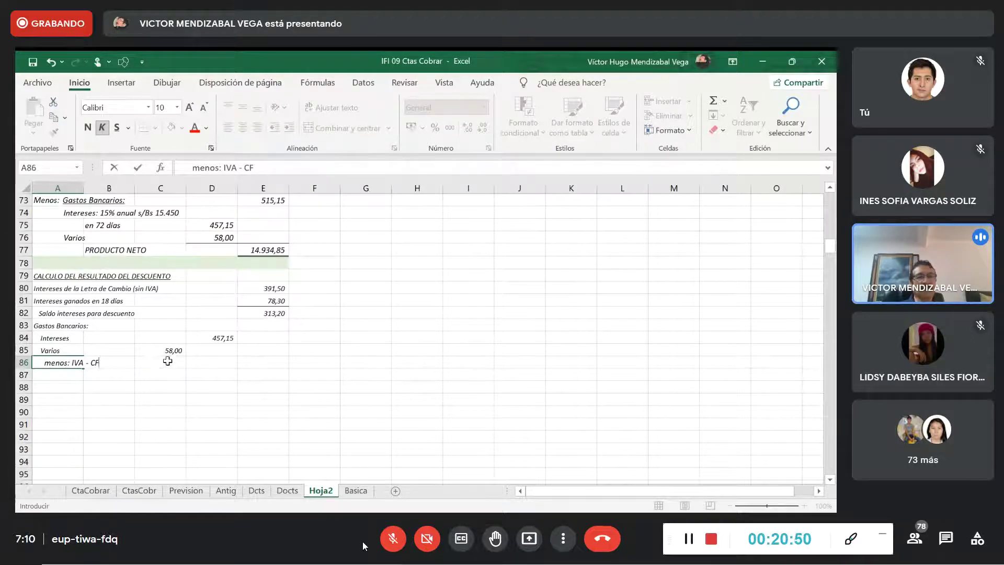
pyautogui.click(169, 360)
pyautogui.write('+')
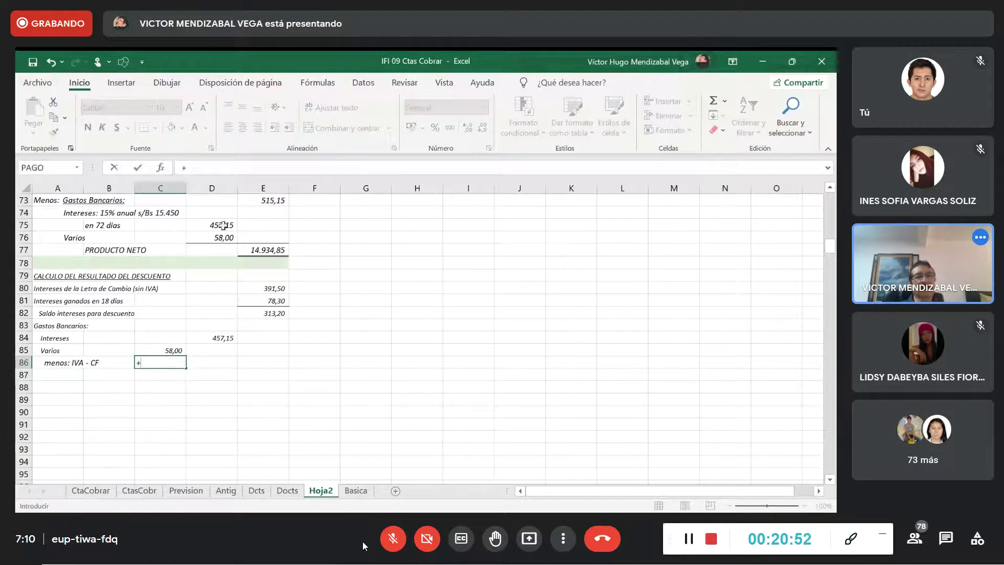
pyautogui.click(224, 237)
pyautogui.write('*')
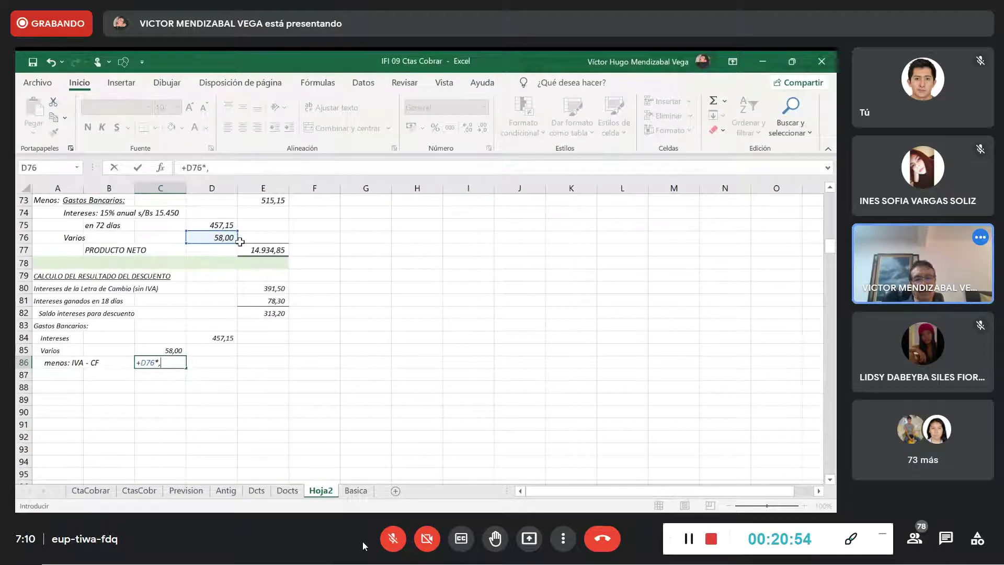
pyautogui.press('Return')
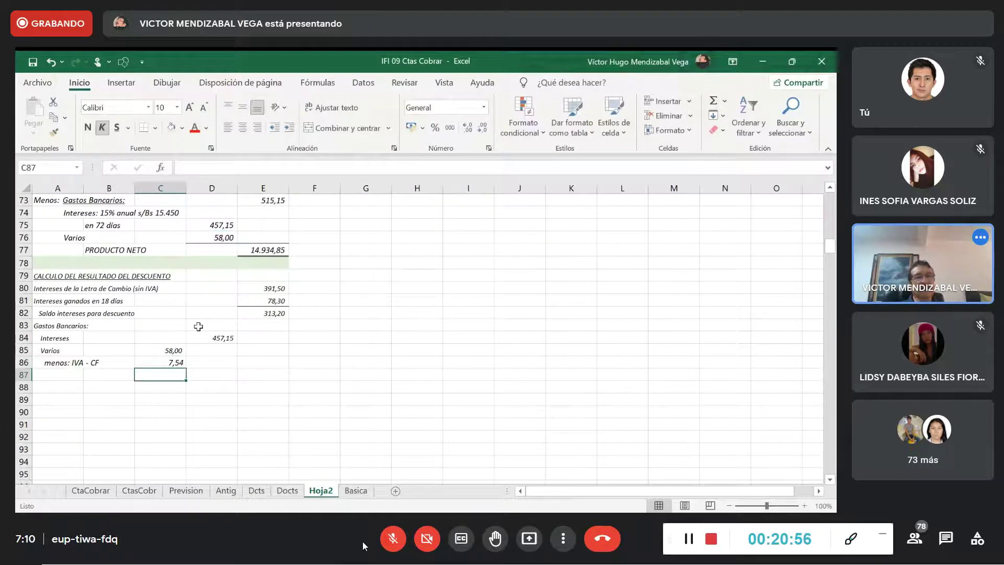
# Copy the formatting of the Varios amount in C85 to the IVA amount in C86.
pyautogui.click(176, 354)
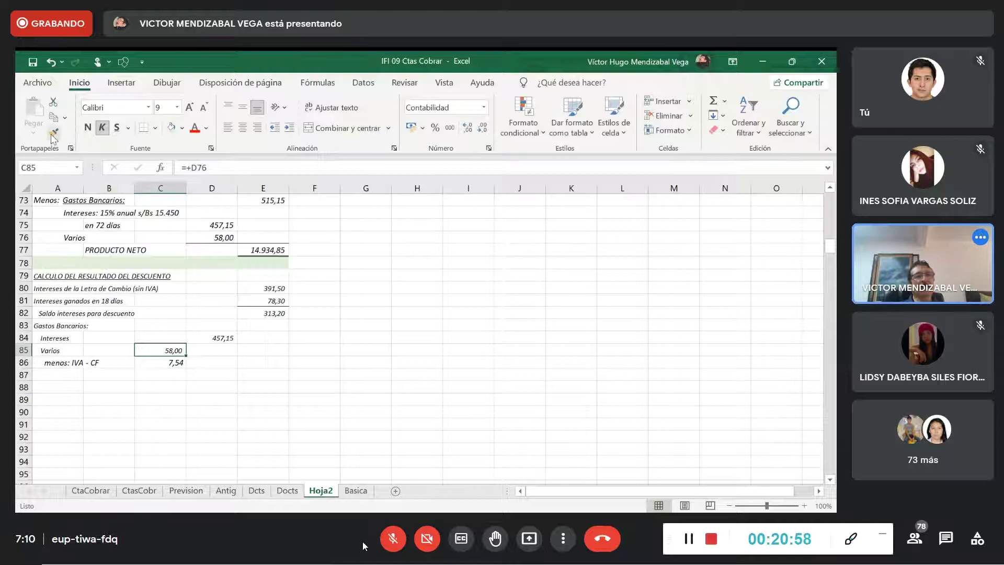
pyautogui.click(170, 362)
pyautogui.click(173, 386)
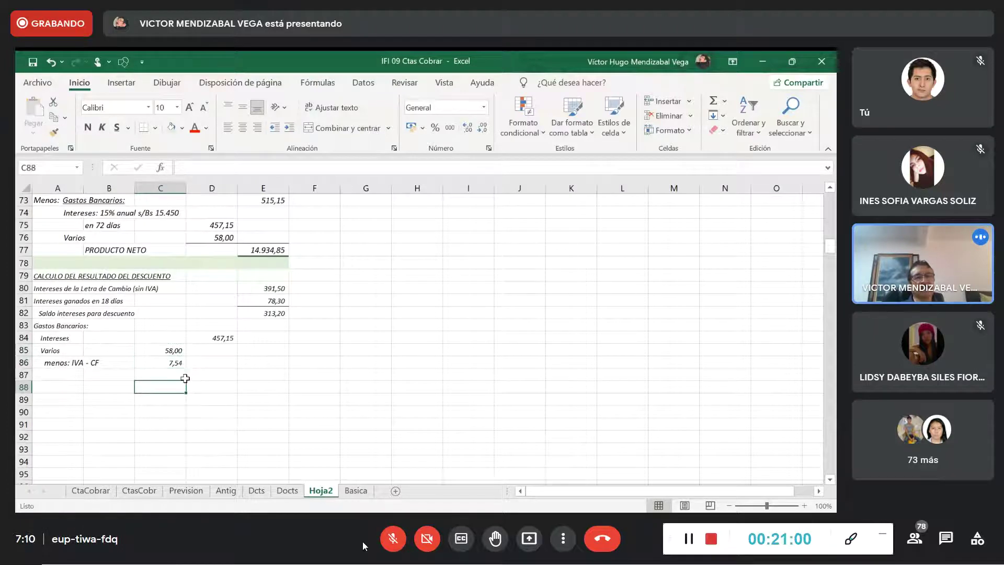
pyautogui.click(171, 364)
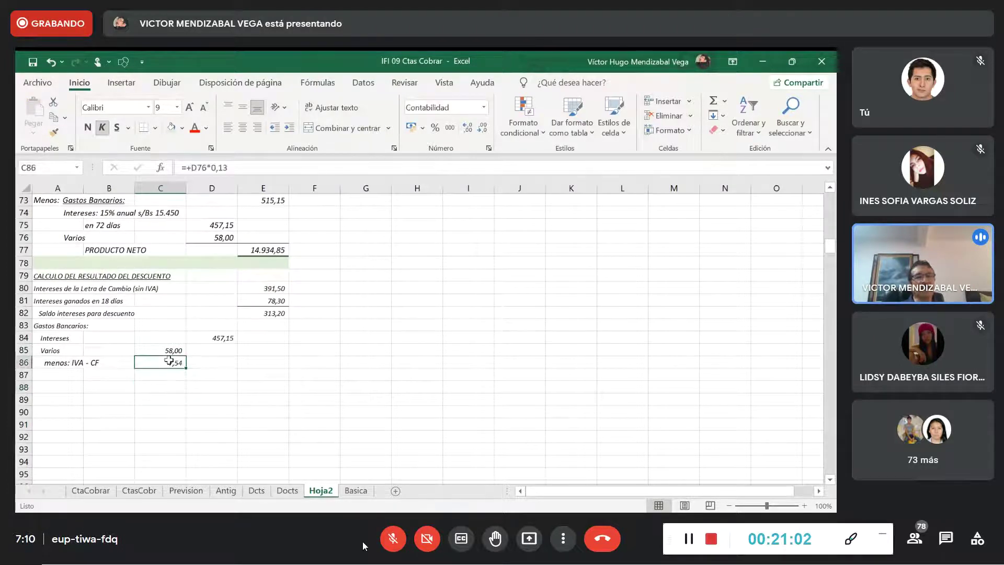
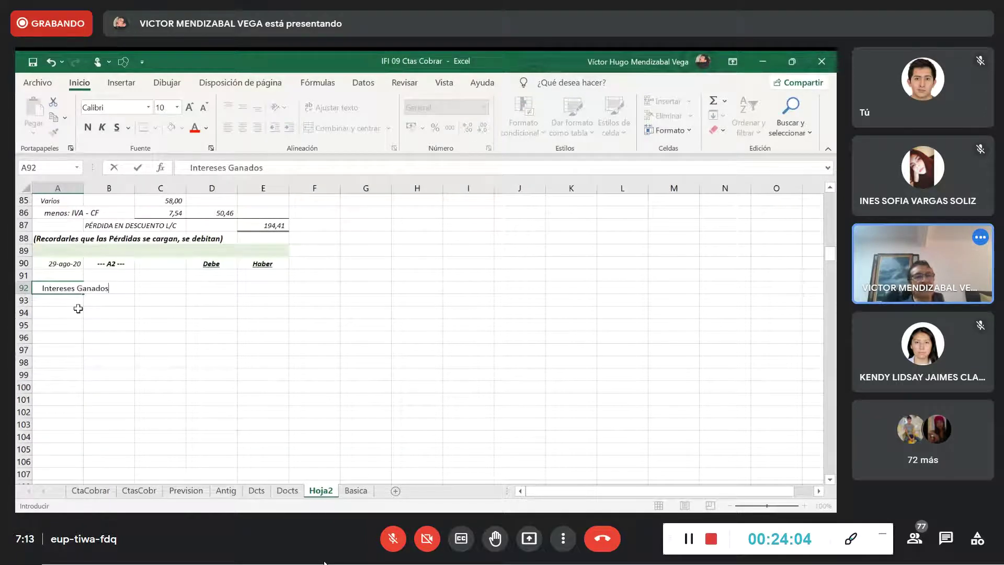
# Complete the label "Intereses Ganados" in A92 and link its Haber amount in E92 to the 18-day interest in E60.
pyautogui.press('Return')
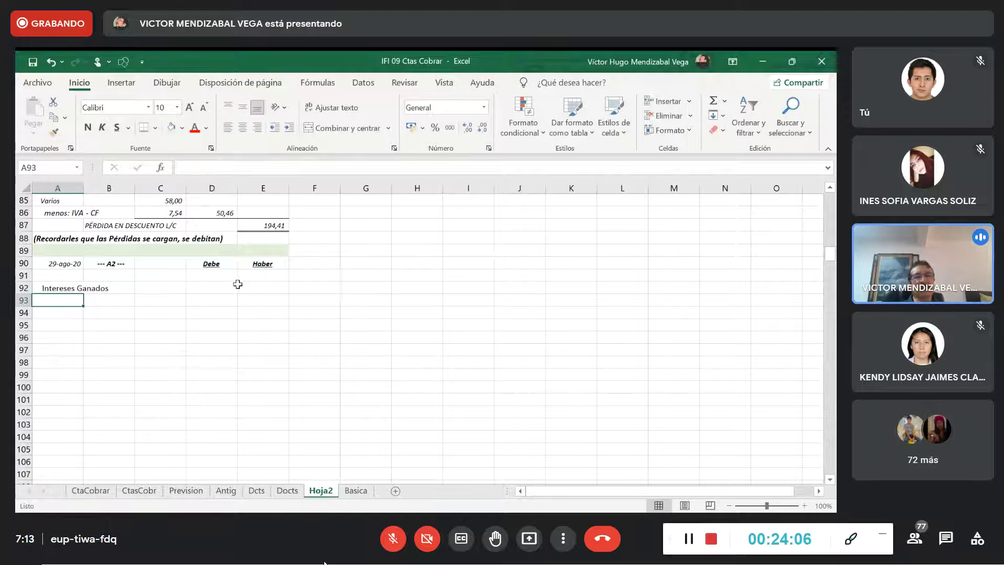
pyautogui.click(264, 286)
pyautogui.write('+')
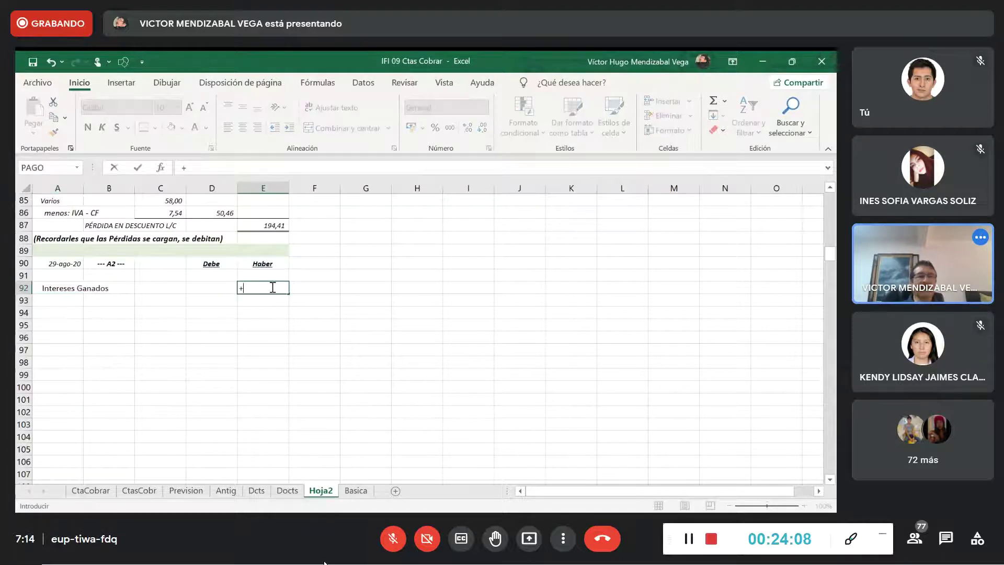
pyautogui.scroll(7, 249, 300)
pyautogui.scroll(4, 248, 302)
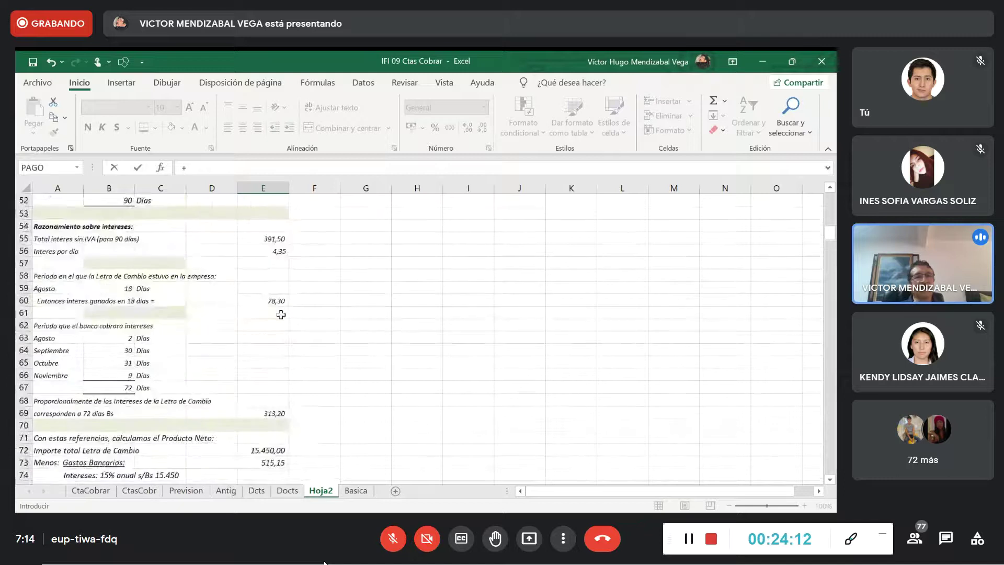
pyautogui.click(275, 304)
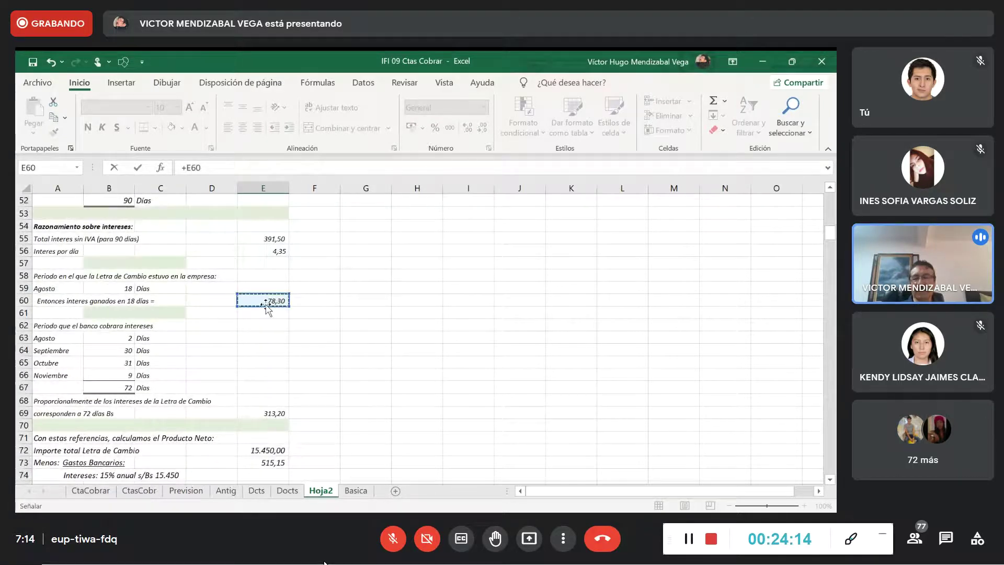
pyautogui.press('Return')
# Underline the account name cells A91:A92 of entry A2.
pyautogui.scroll(-1, 264, 318)
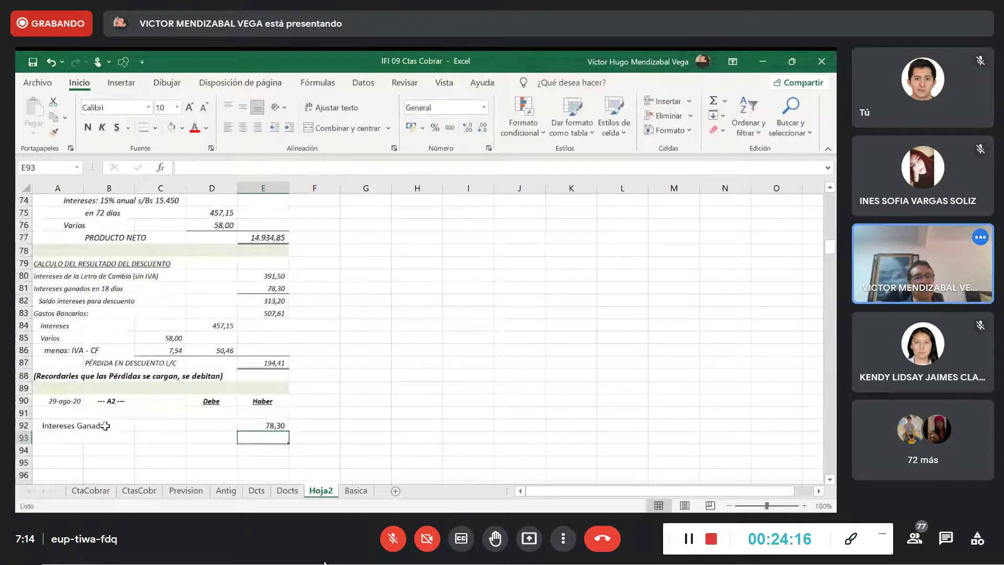
pyautogui.moveTo(58, 413); pyautogui.dragTo(55, 421)
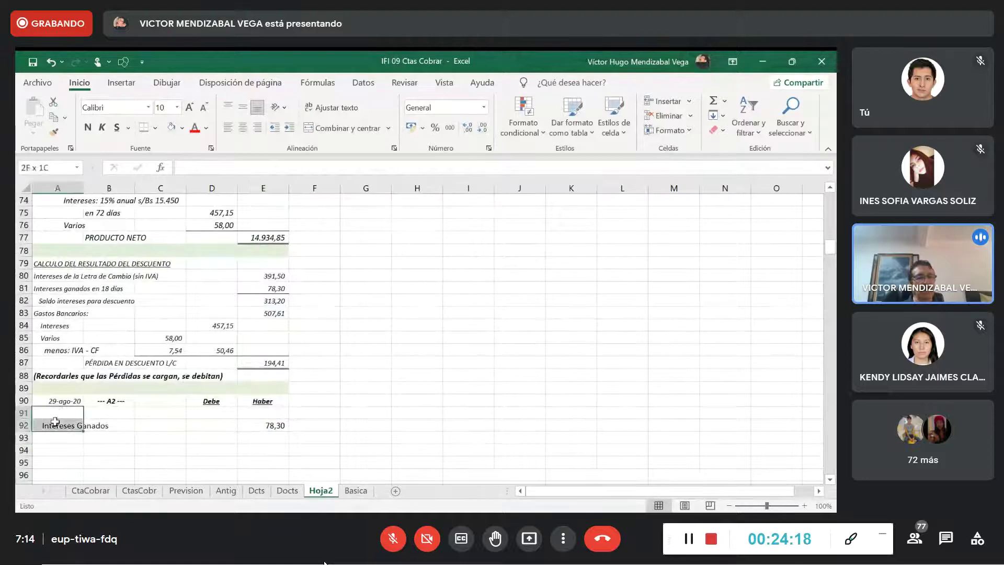
pyautogui.click(116, 130)
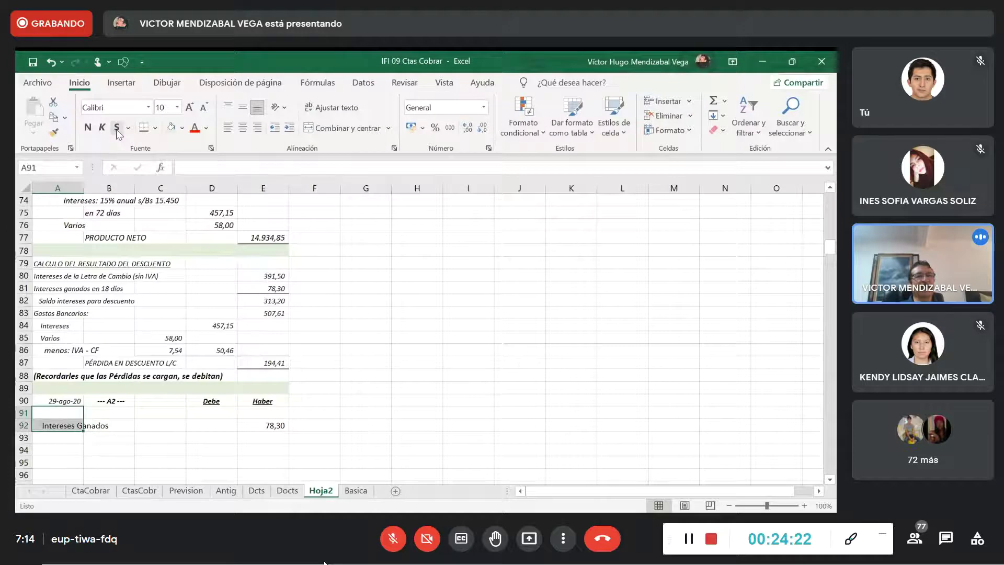
pyautogui.click(73, 460)
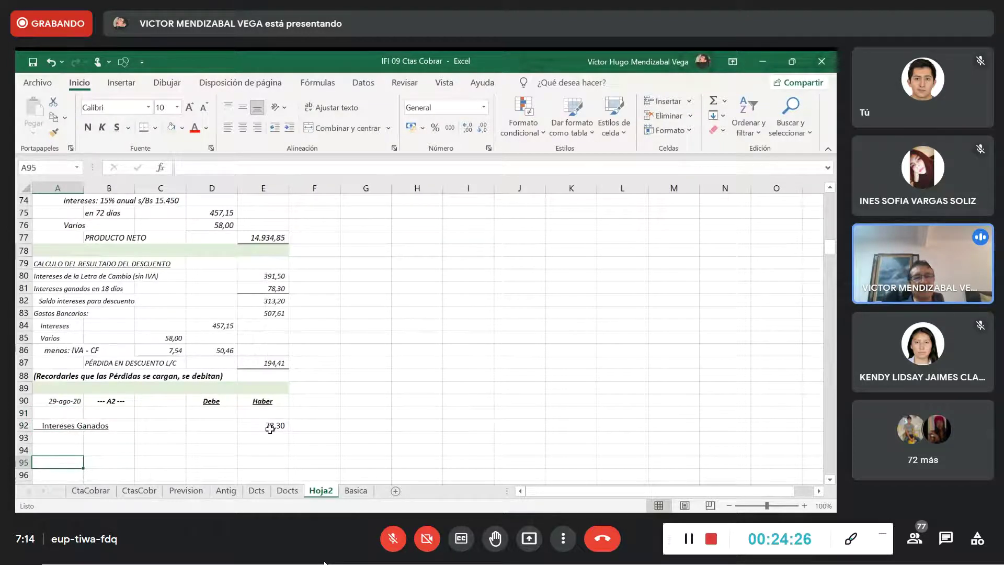
# Enter the account name "Intereses Diferidos" in A91.
pyautogui.click(57, 413)
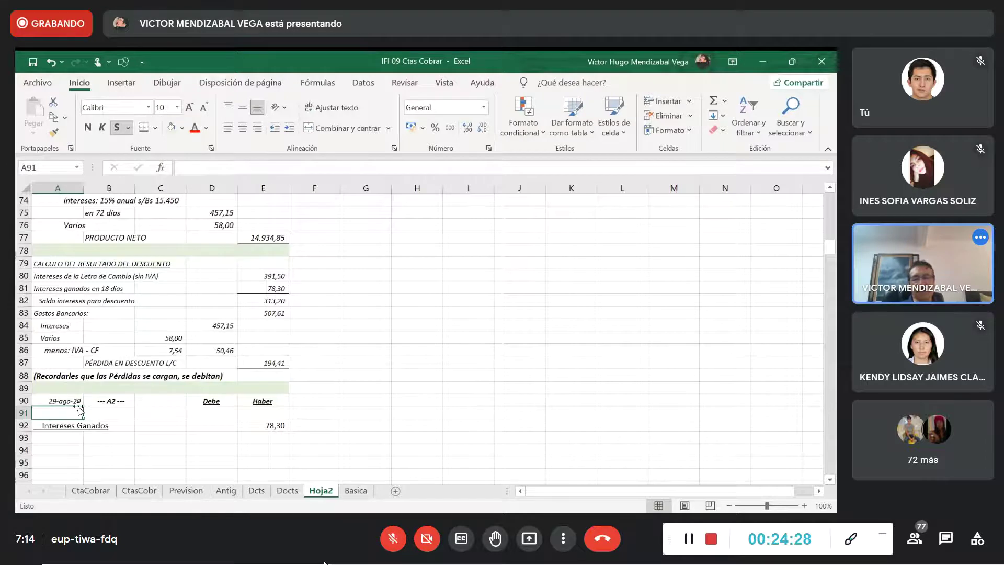
pyautogui.write('Intr')
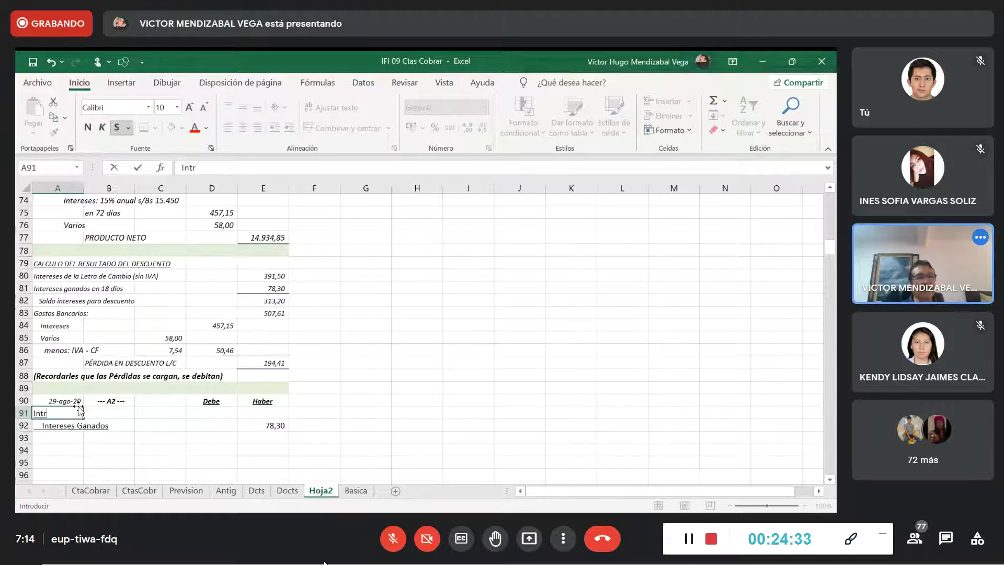
pyautogui.press('BackSpace')
pyautogui.write('ereses Di')
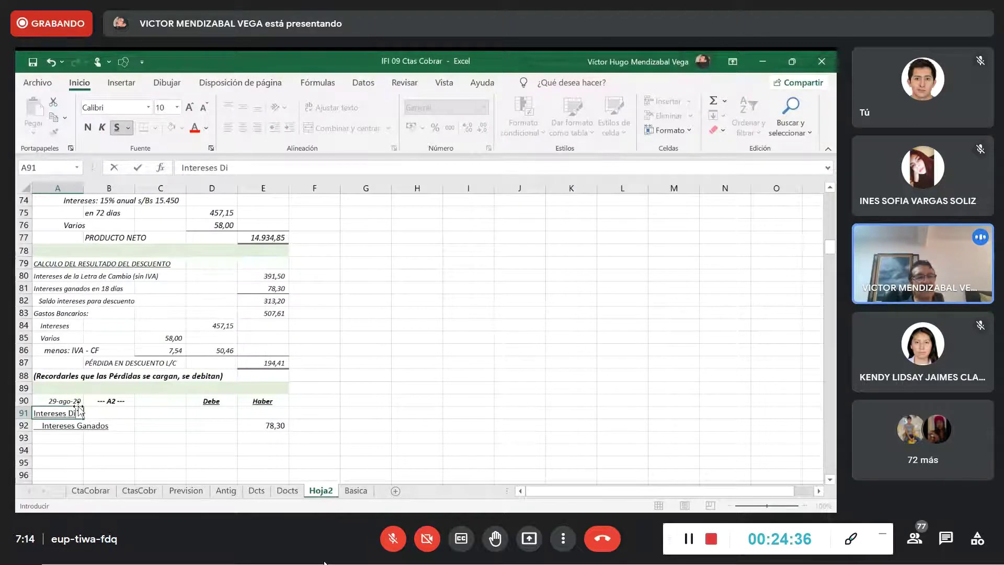
pyautogui.write('feris')
pyautogui.press('BackSpace')
pyautogui.press('BackSpace')
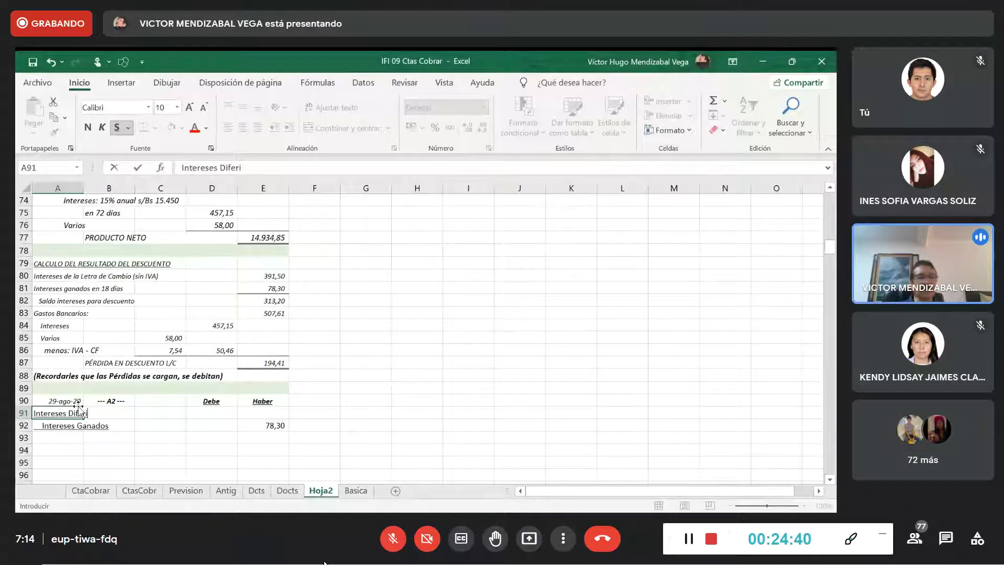
pyautogui.write('dos')
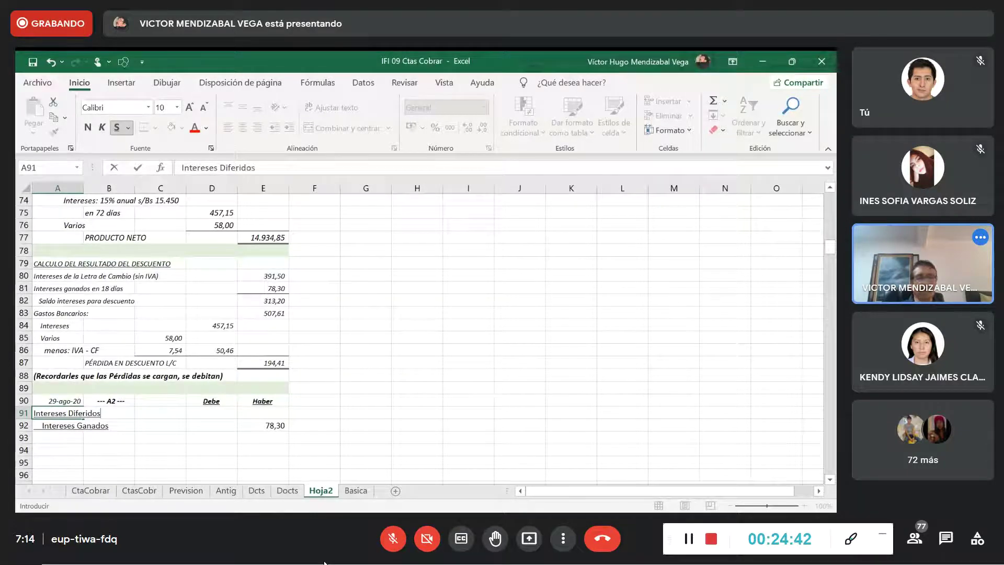
pyautogui.press('Return')
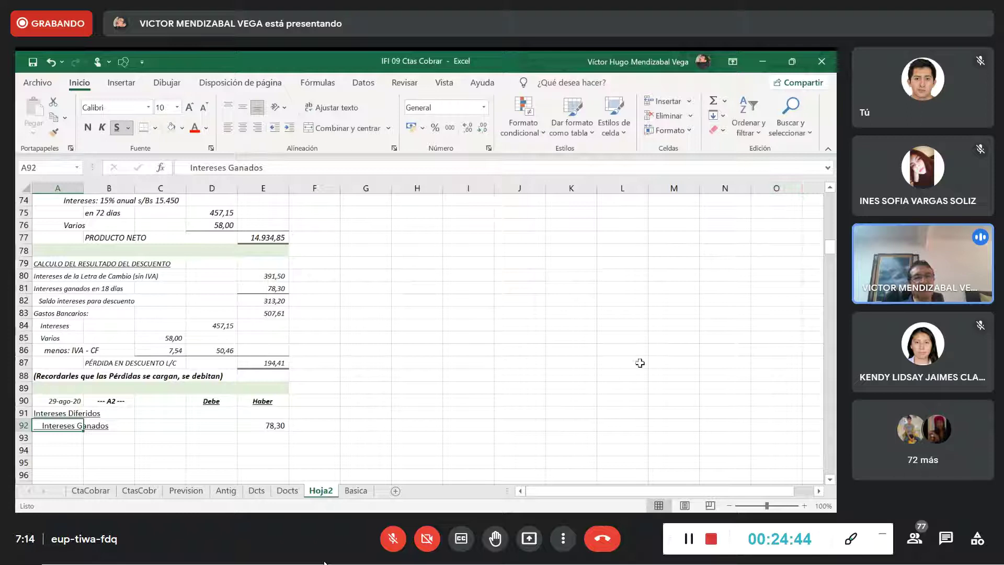
# Link the Debe amount in D91 to the interest earned in 18 days in E60.
pyautogui.click(229, 413)
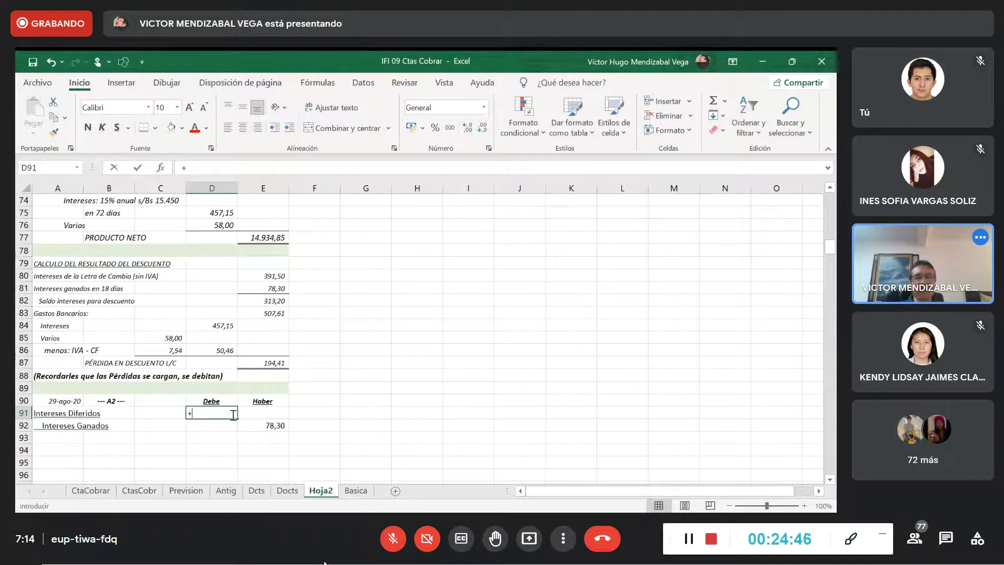
pyautogui.write('+')
pyautogui.scroll(6, 281, 317)
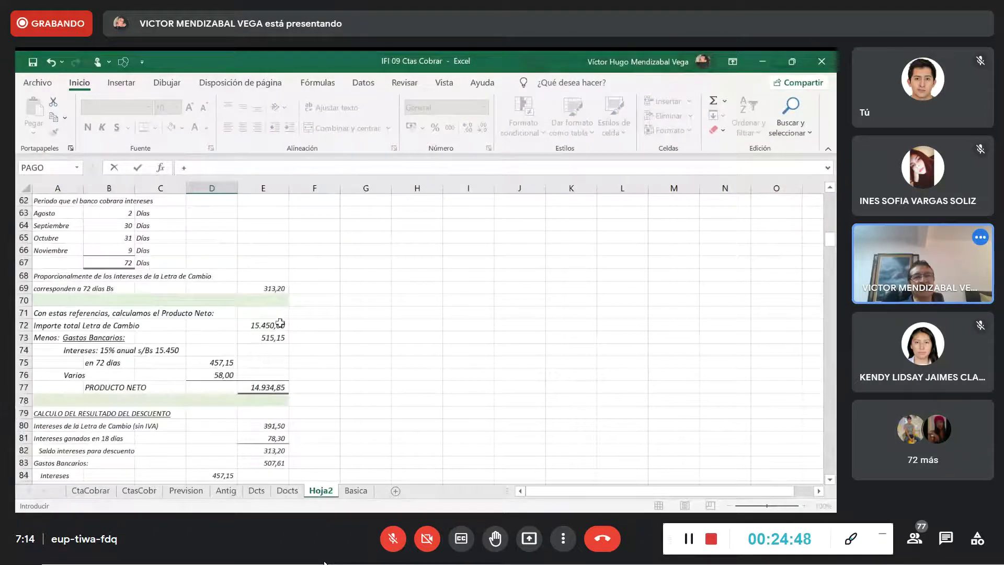
pyautogui.click(274, 250)
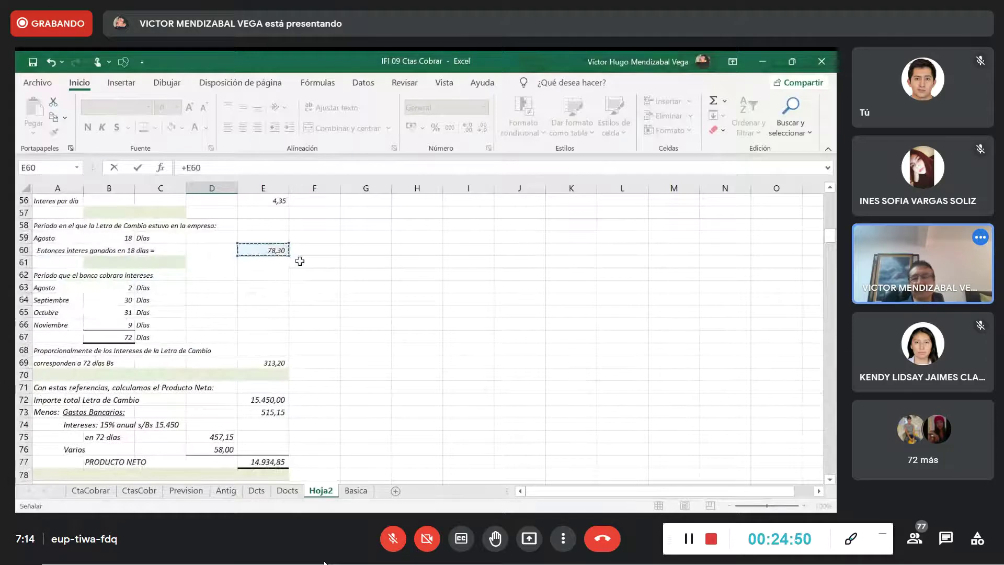
pyautogui.press('Return')
# Total D91:D92 in D93, copy the sum to E93, and apply a single top and double bottom border to both totals.
pyautogui.scroll(-3, 224, 410)
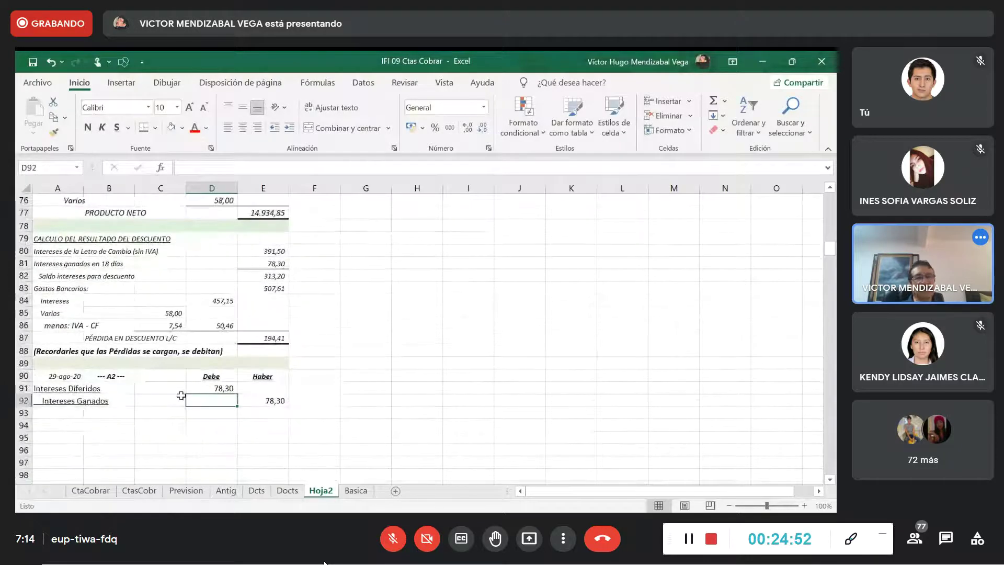
pyautogui.click(217, 412)
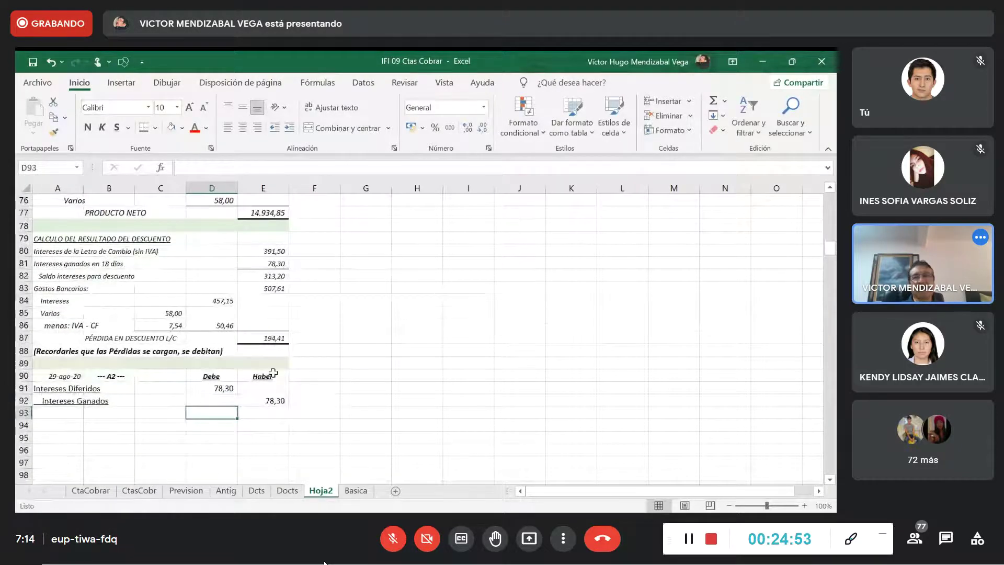
pyautogui.click(715, 100)
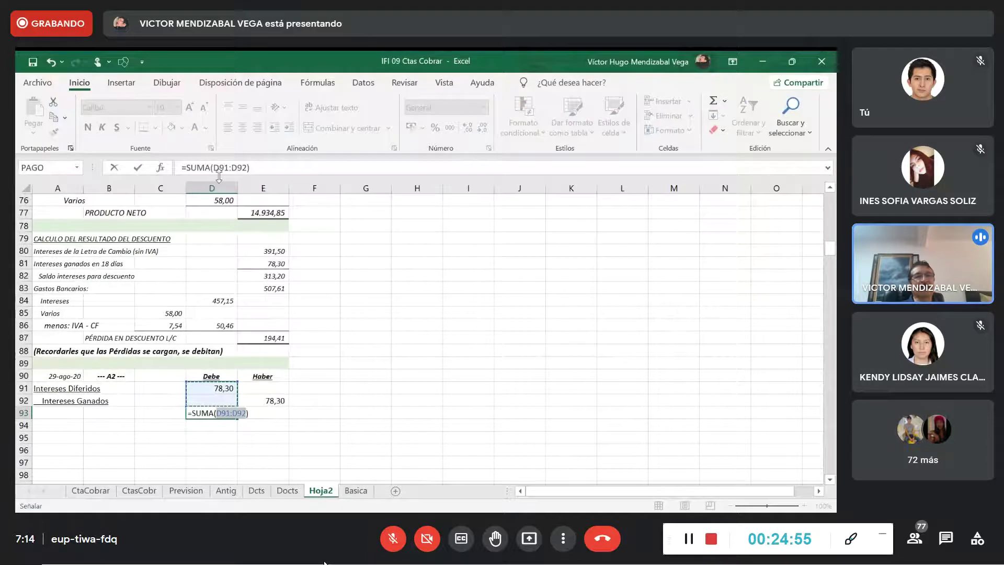
pyautogui.click(137, 168)
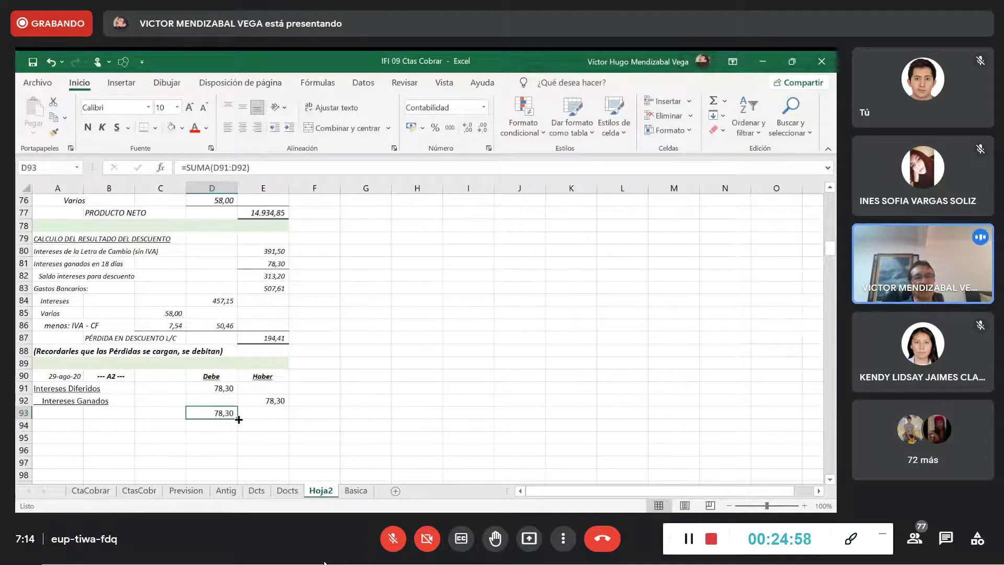
pyautogui.moveTo(246, 419); pyautogui.dragTo(265, 413)
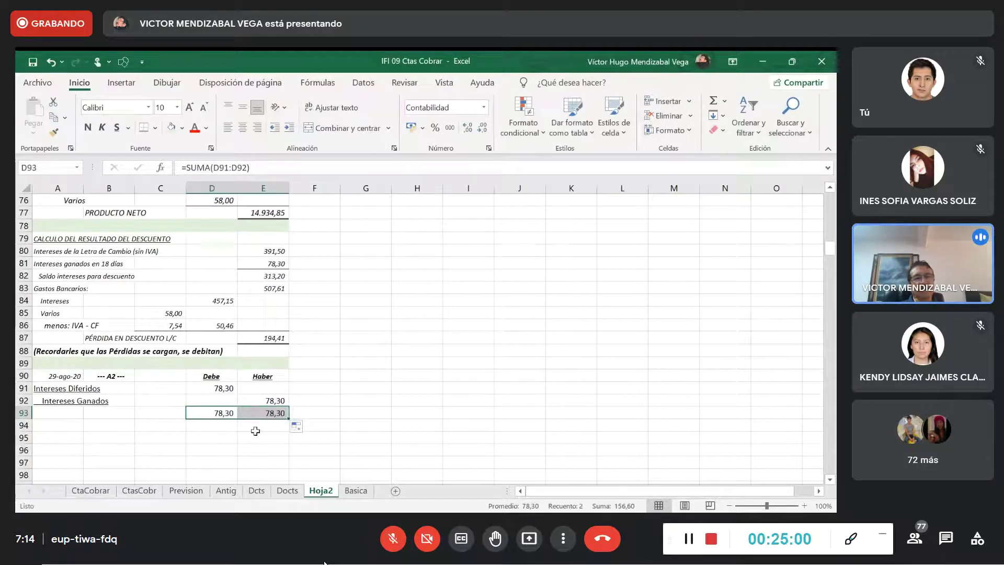
pyautogui.click(143, 129)
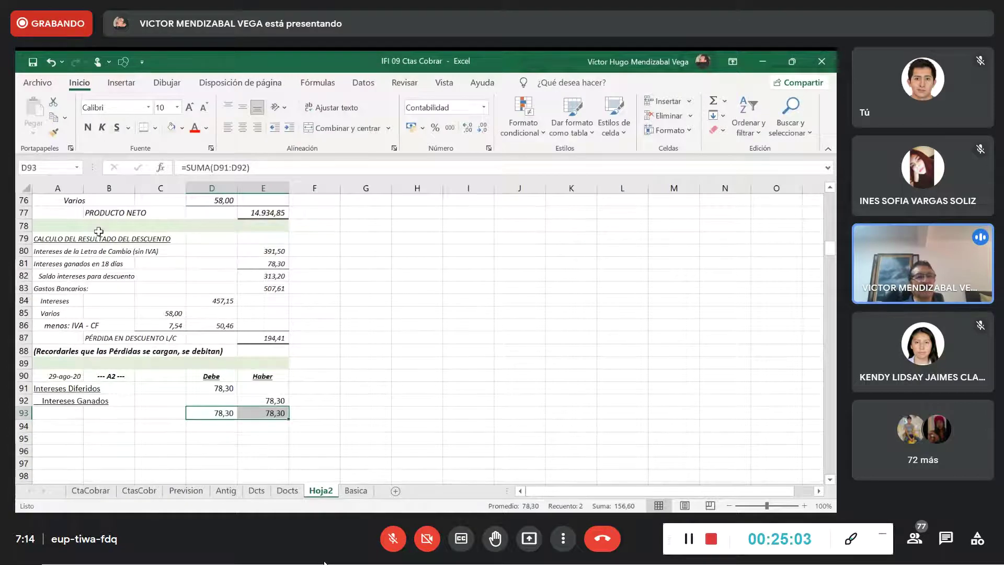
# Enter the note text "Glosa: registro deven" in A94 and reselect that cell for completion.
pyautogui.click(55, 426)
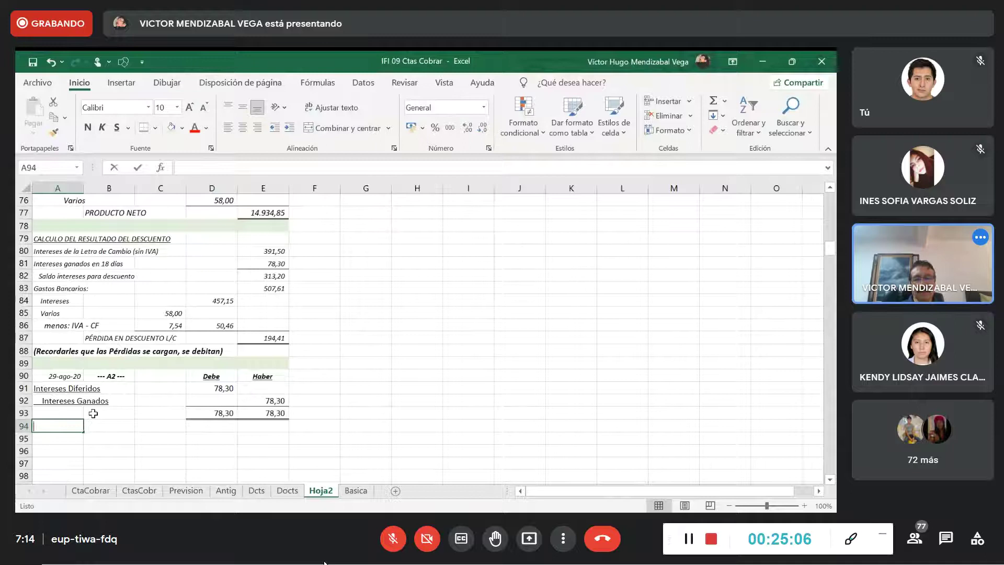
pyautogui.write('Glosa')
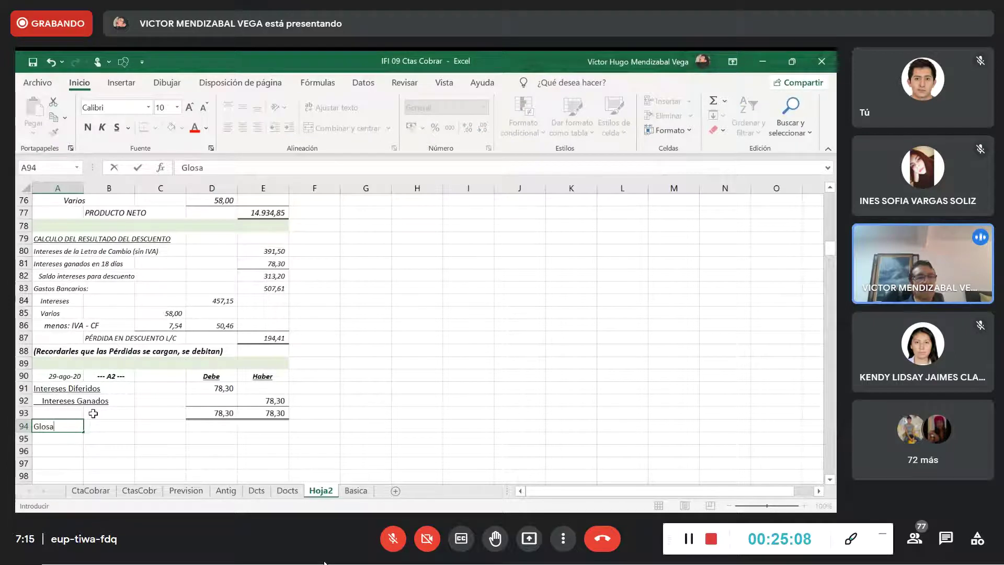
pyautogui.write(': regist')
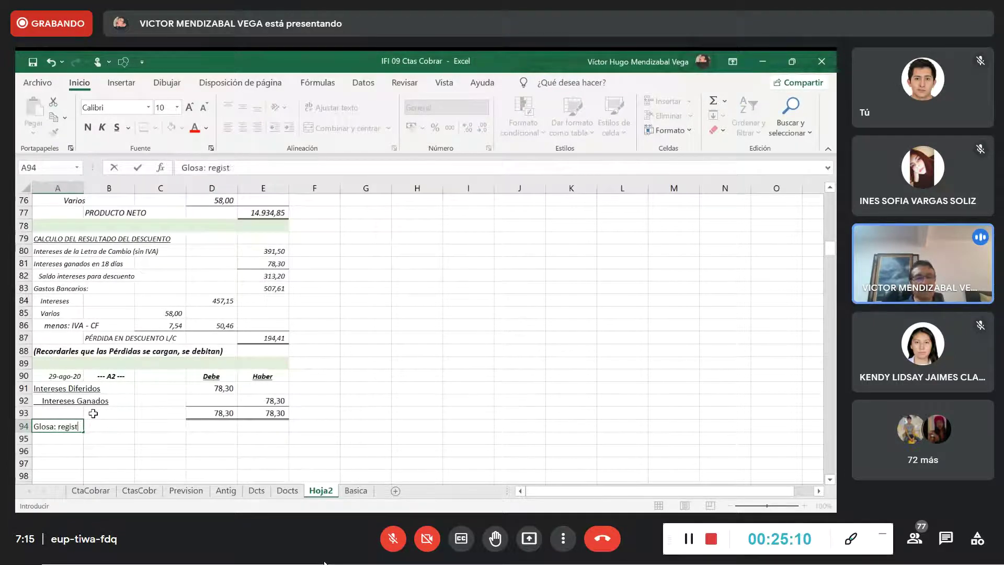
pyautogui.write('ro devenda')
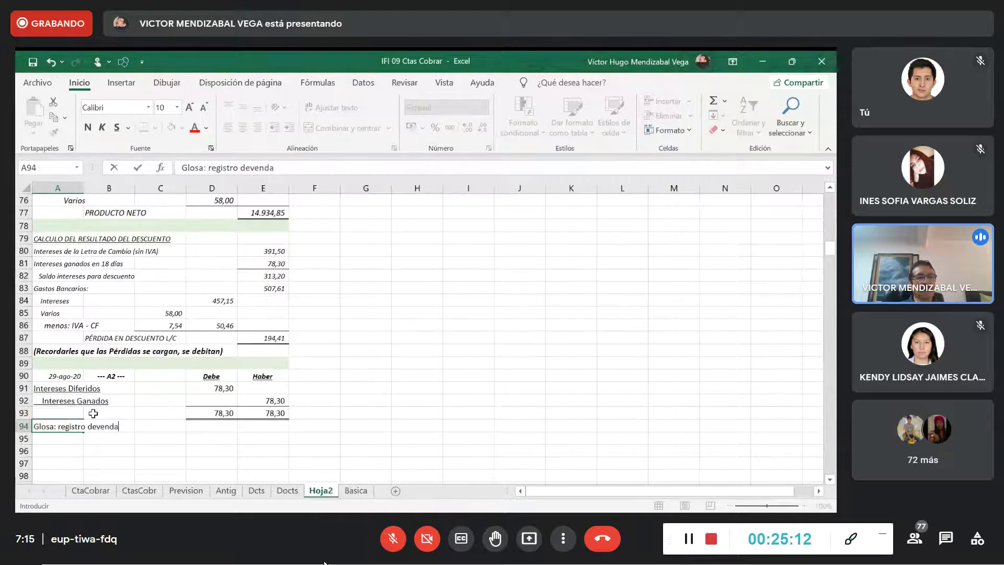
pyautogui.click(93, 414)
pyautogui.write('g')
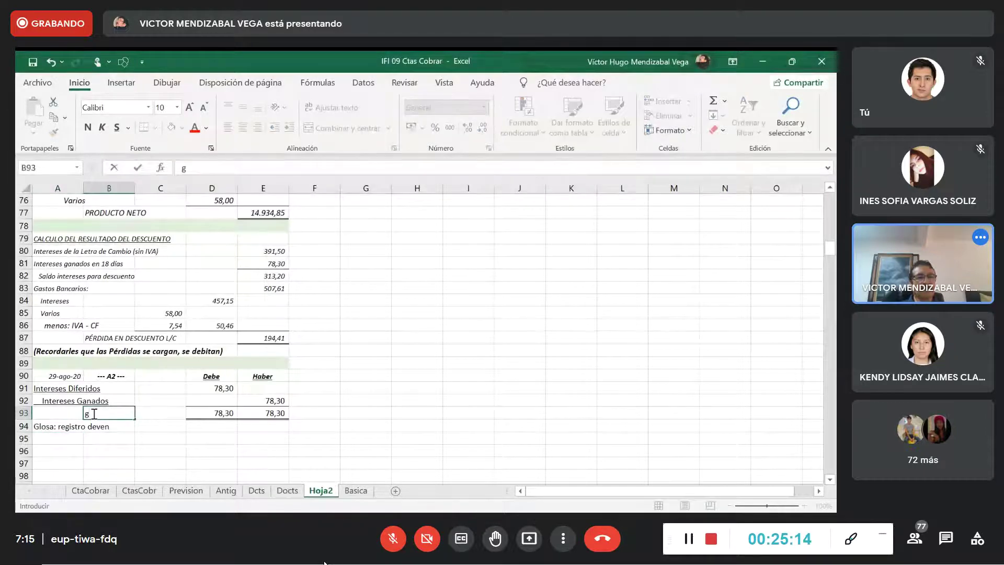
pyautogui.press('Escape')
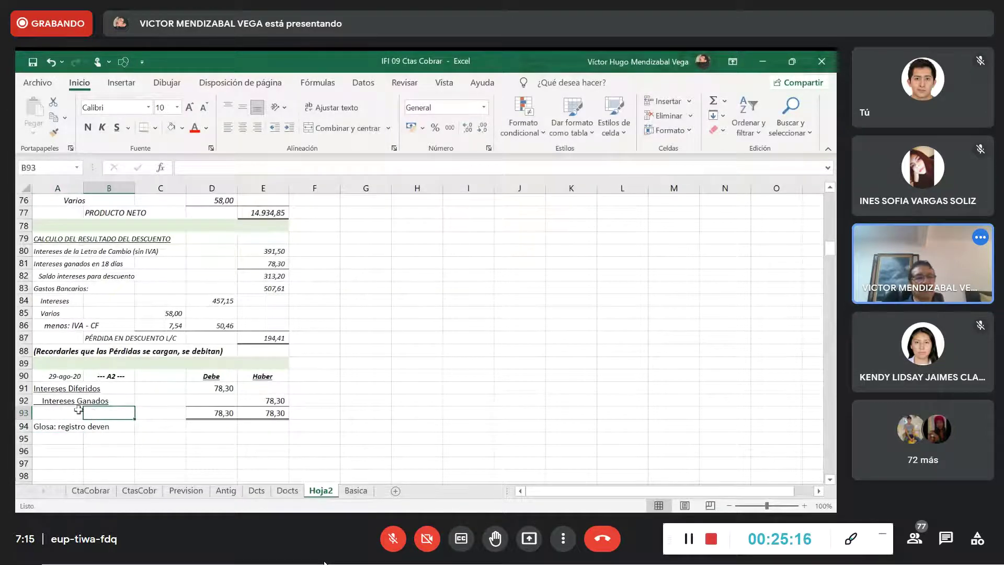
pyautogui.click(55, 426)
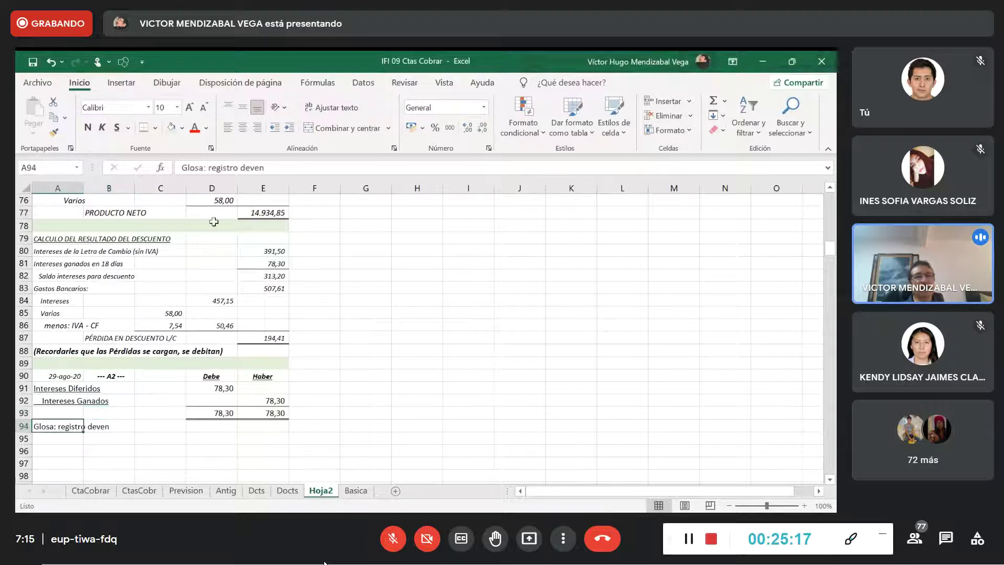
# Complete the note in A94 so it reads "Glosa: registro devengado de intereses ganados en 18 días".
pyautogui.click(265, 167)
pyautogui.write('gado de intereses ganados en 18 día')
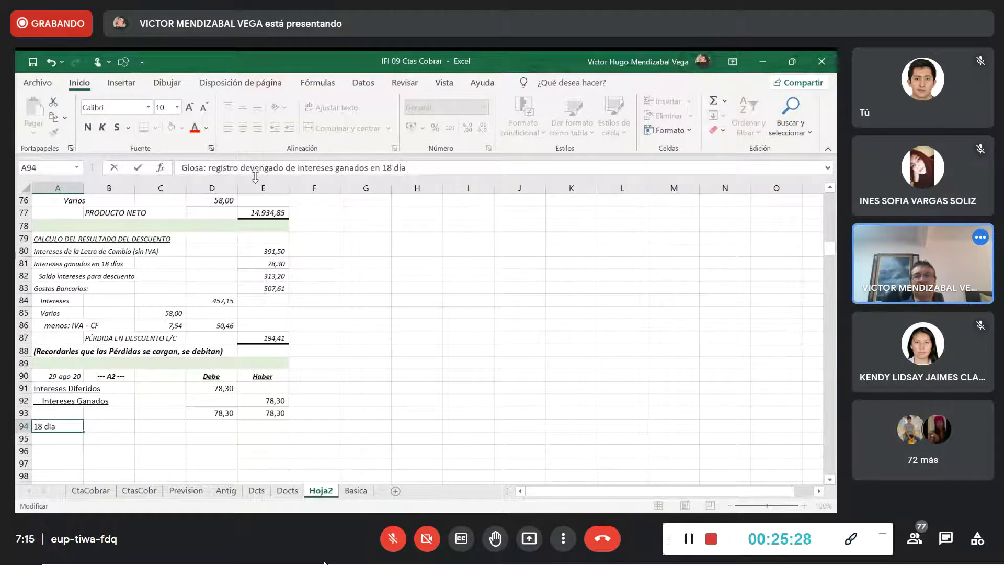
pyautogui.write('s')
pyautogui.press('Return')
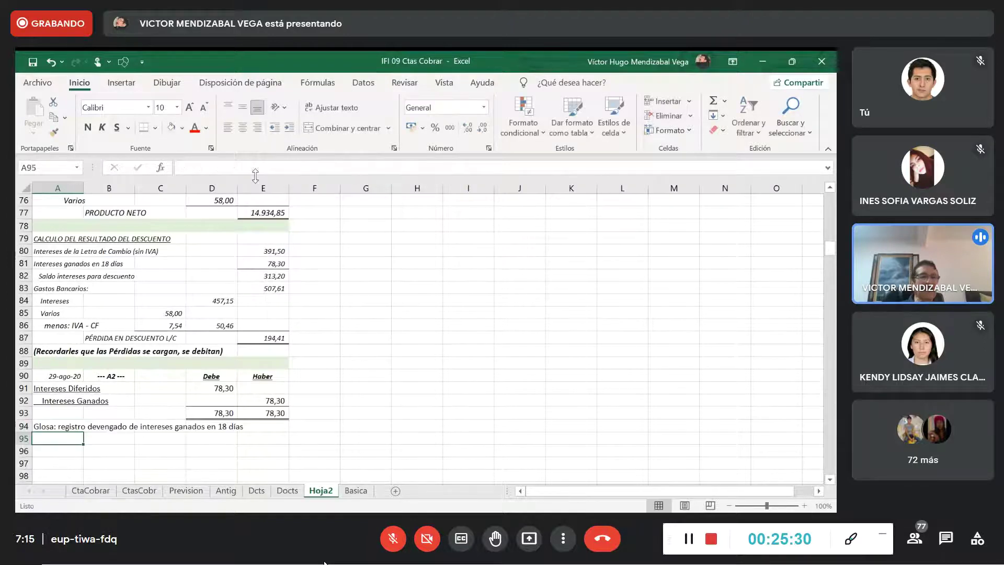
# Format the note in A94 as italic at size 9 and make only the word "Glosa:" bold.
pyautogui.click(46, 425)
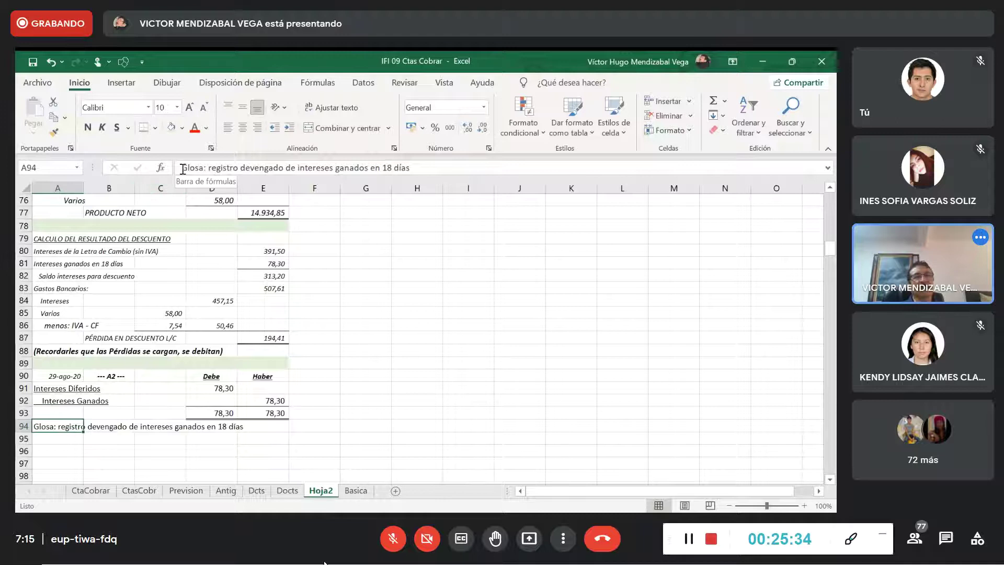
pyautogui.click(102, 129)
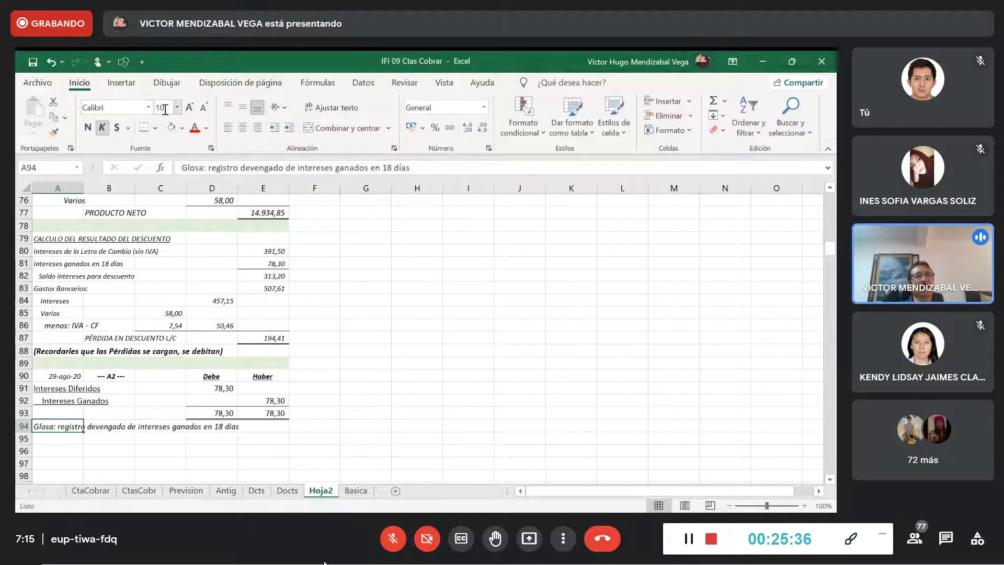
pyautogui.click(176, 108)
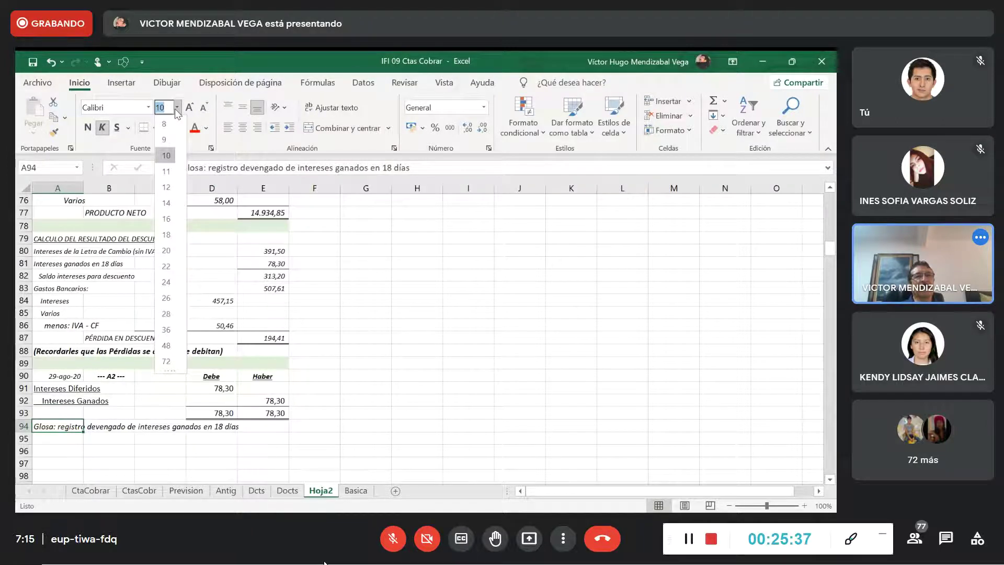
pyautogui.click(167, 140)
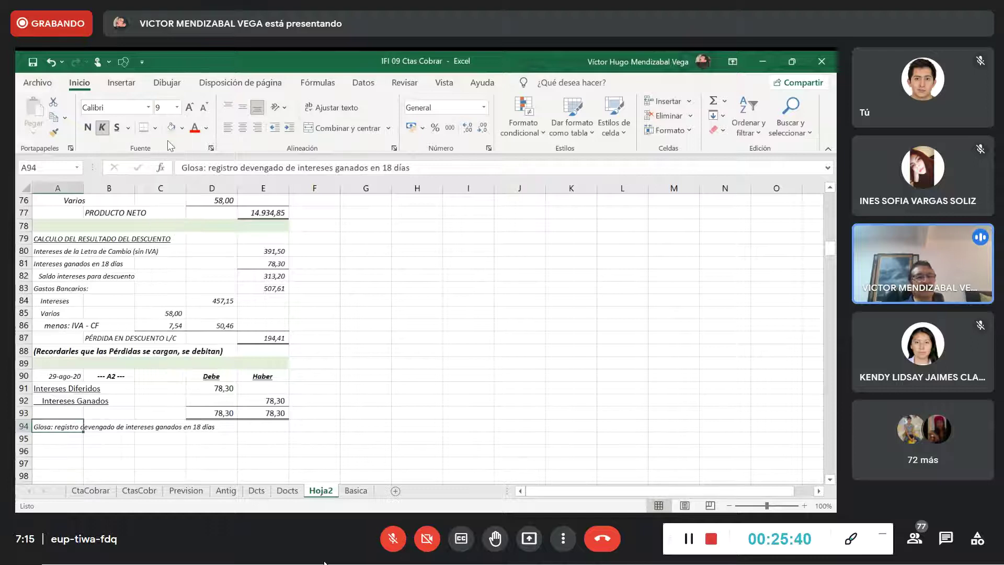
pyautogui.moveTo(204, 168); pyautogui.dragTo(179, 168)
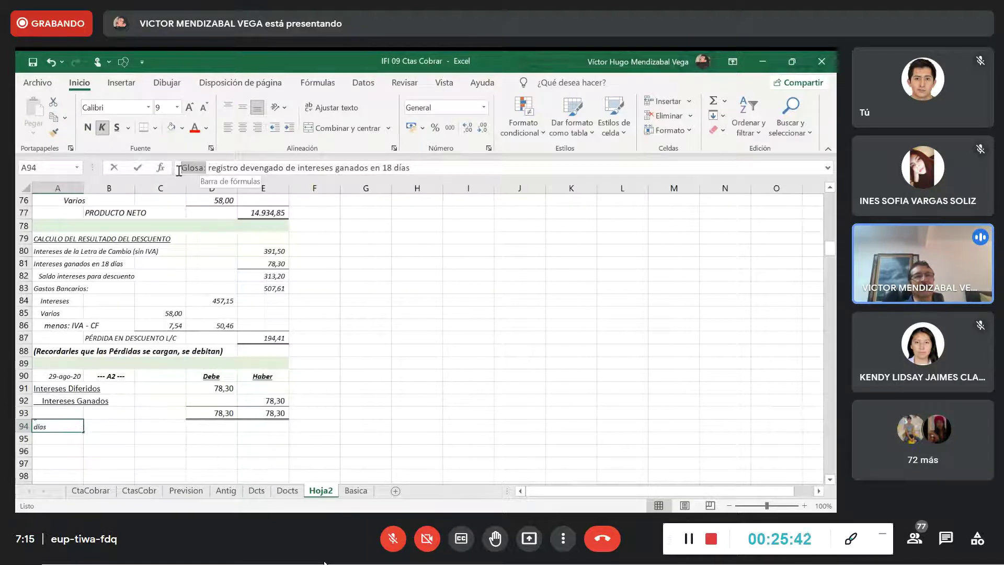
pyautogui.click(88, 127)
pyautogui.click(157, 439)
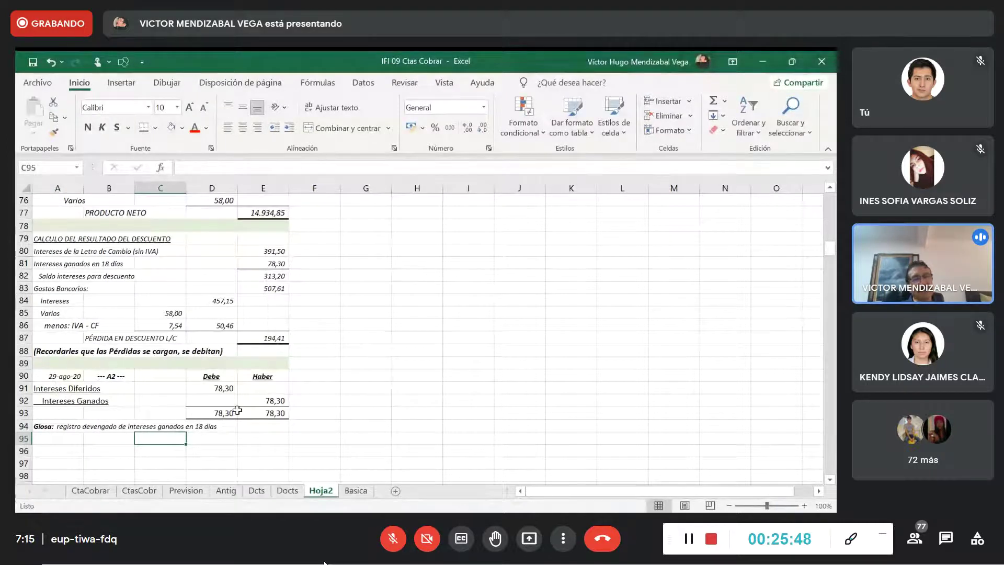
# Shade B95:D95 light green as a separator and copy the A2 entry's header row A90:E90 to row 96.
pyautogui.moveTo(110, 438); pyautogui.dragTo(201, 435)
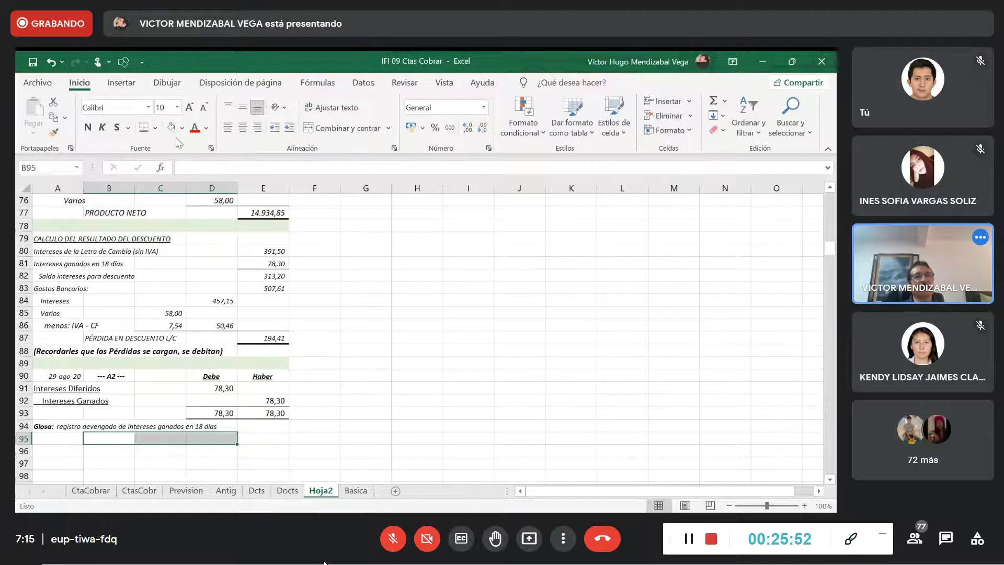
pyautogui.click(172, 128)
pyautogui.moveTo(50, 373); pyautogui.dragTo(279, 377)
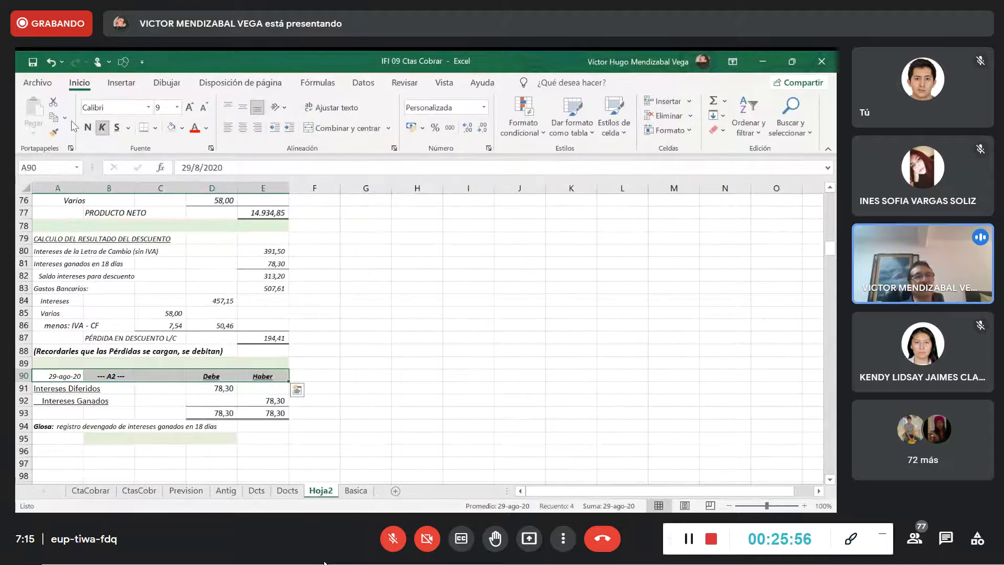
pyautogui.click(54, 116)
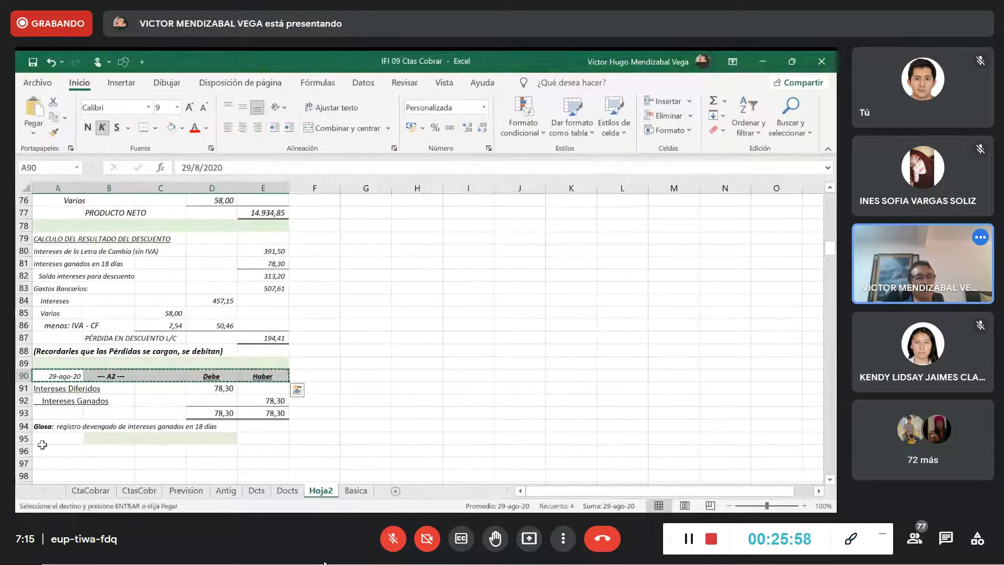
pyautogui.click(44, 451)
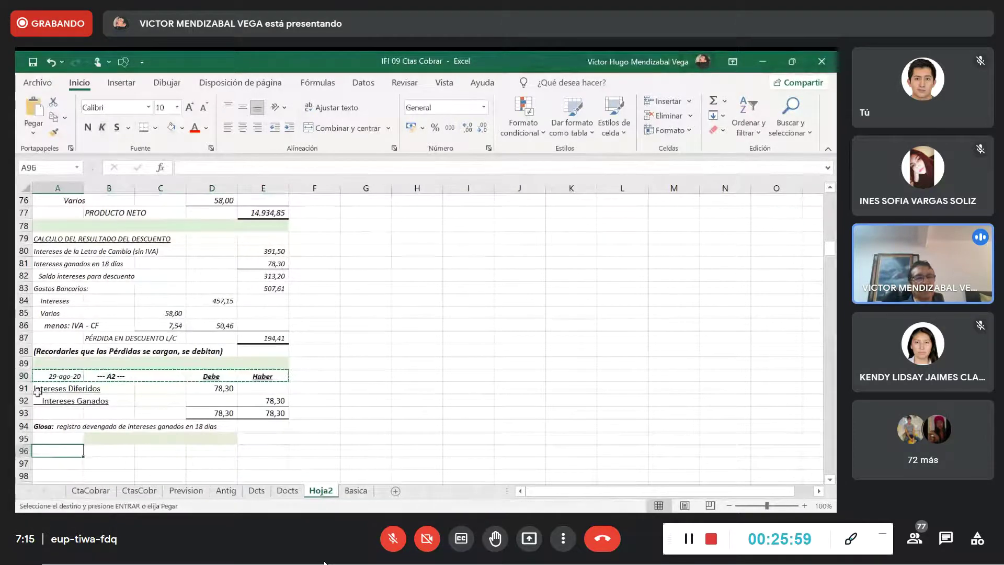
pyautogui.click(38, 116)
# Change the entry number in the copied header, cell B96, to "--- A3 ---".
pyautogui.click(110, 452)
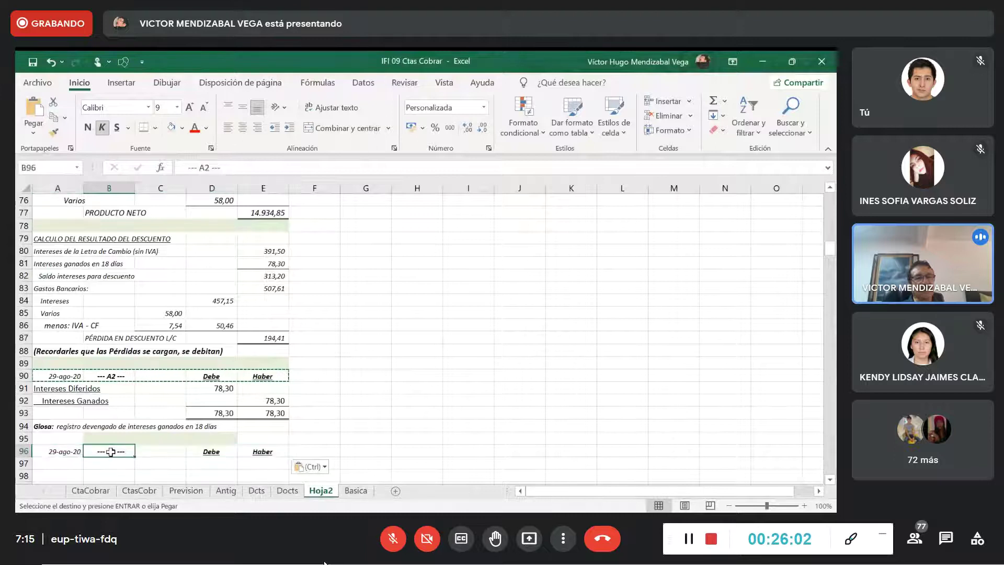
pyautogui.press('Escape')
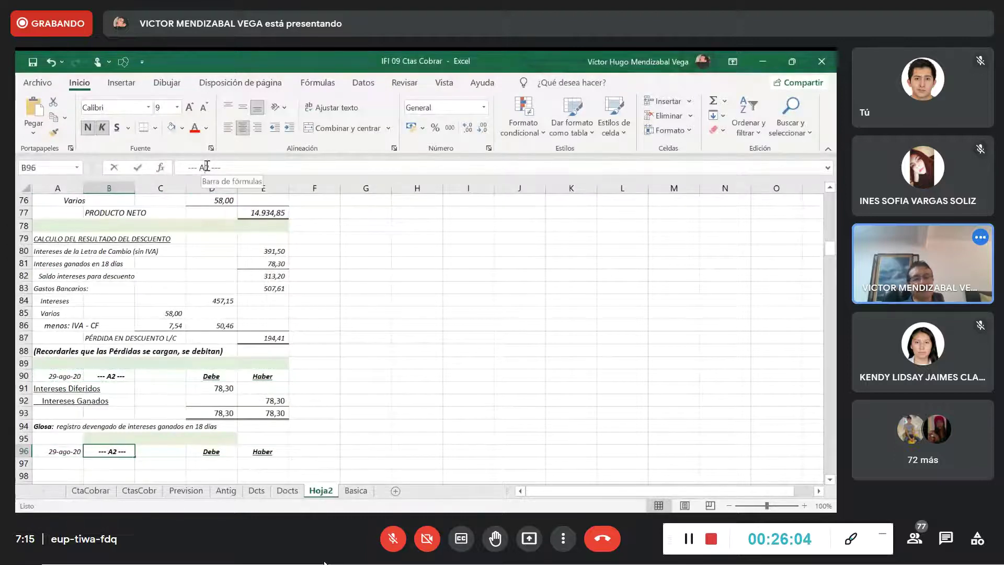
pyautogui.click(206, 166)
pyautogui.press('BackSpace')
pyautogui.write('3')
pyautogui.press('Return')
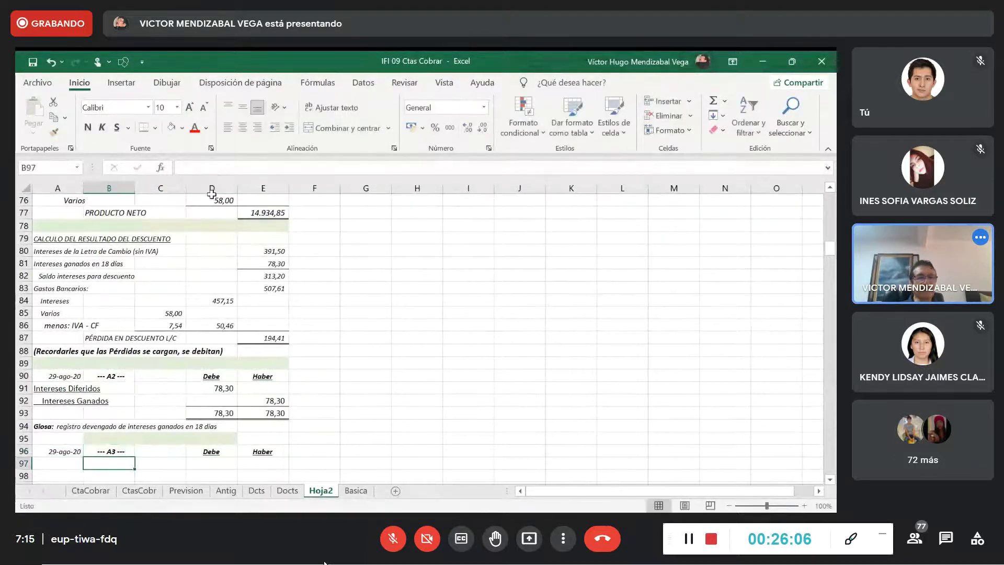
# Enter "Banco Bisa" in A97 as the first account of entry A3.
pyautogui.scroll(-1, 55, 453)
pyautogui.click(49, 425)
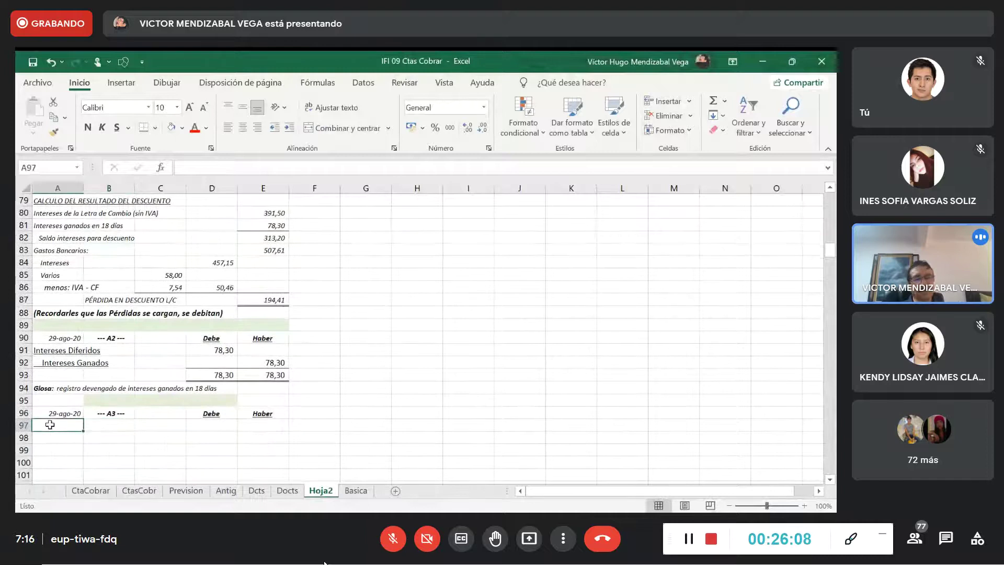
pyautogui.write('Banca')
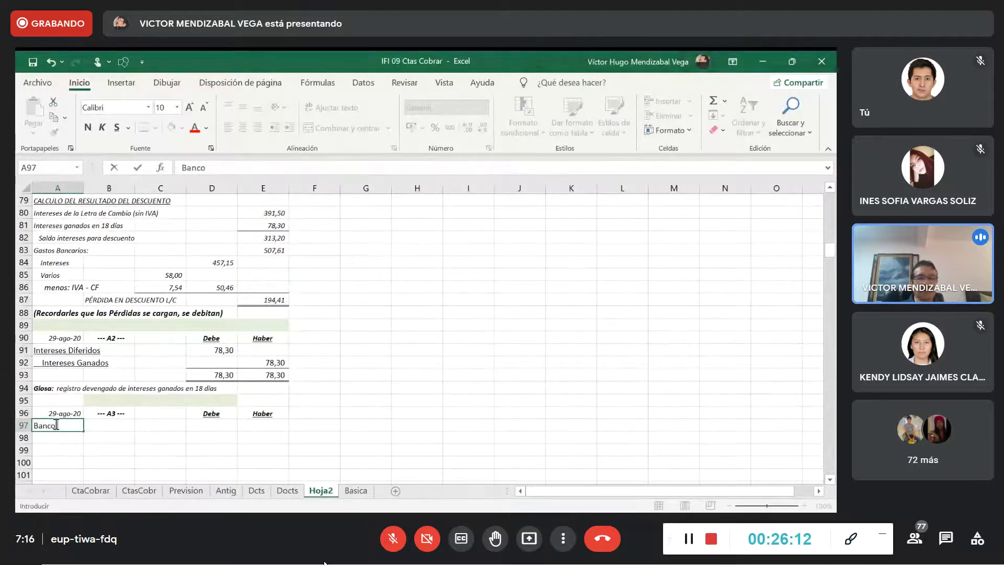
pyautogui.press('Return')
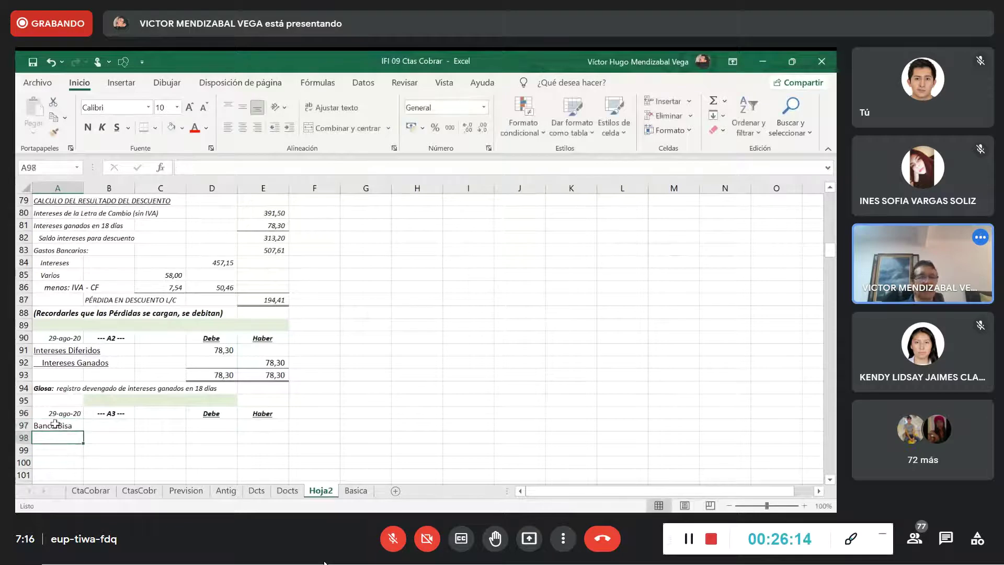
# Link the Banco Bisa debit in D97 to the Producto Neto amount with the formula +E77.
pyautogui.click(209, 425)
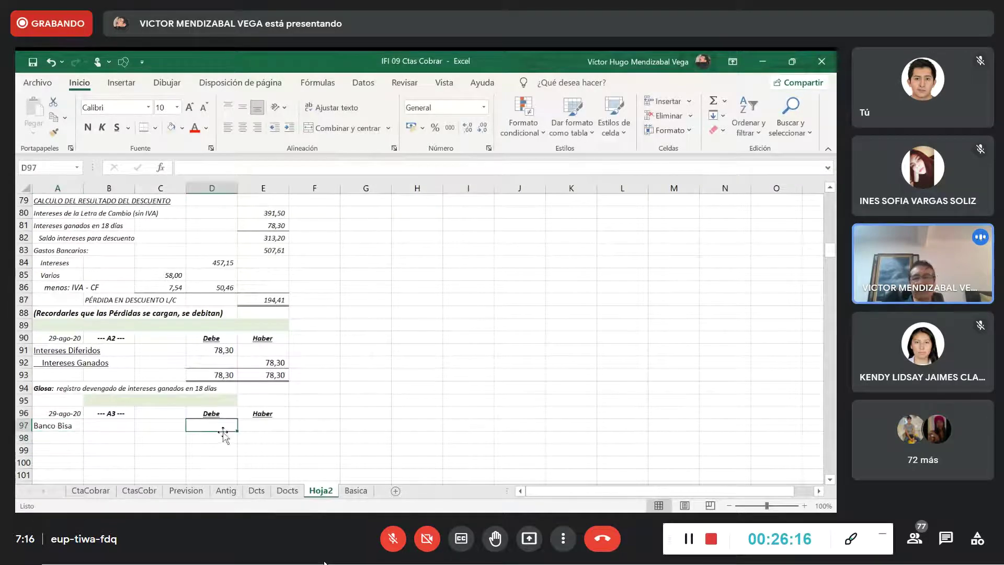
pyautogui.write('+')
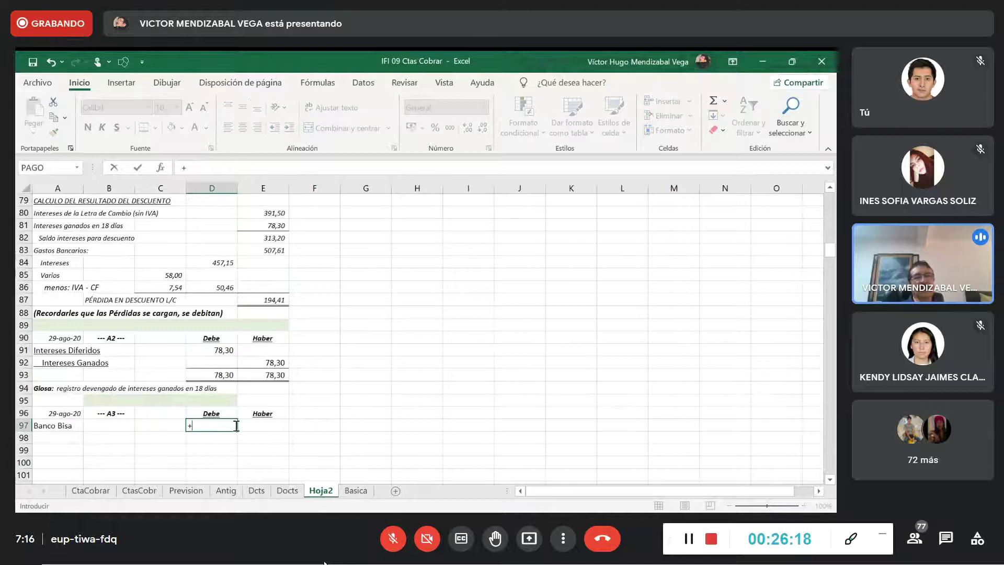
pyautogui.scroll(4, 243, 393)
pyautogui.click(271, 327)
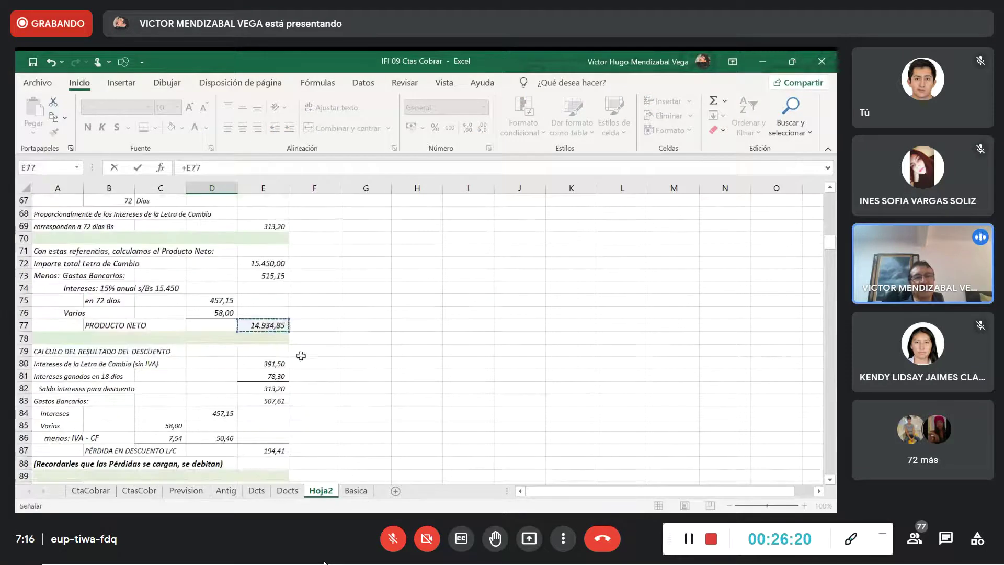
pyautogui.press('Return')
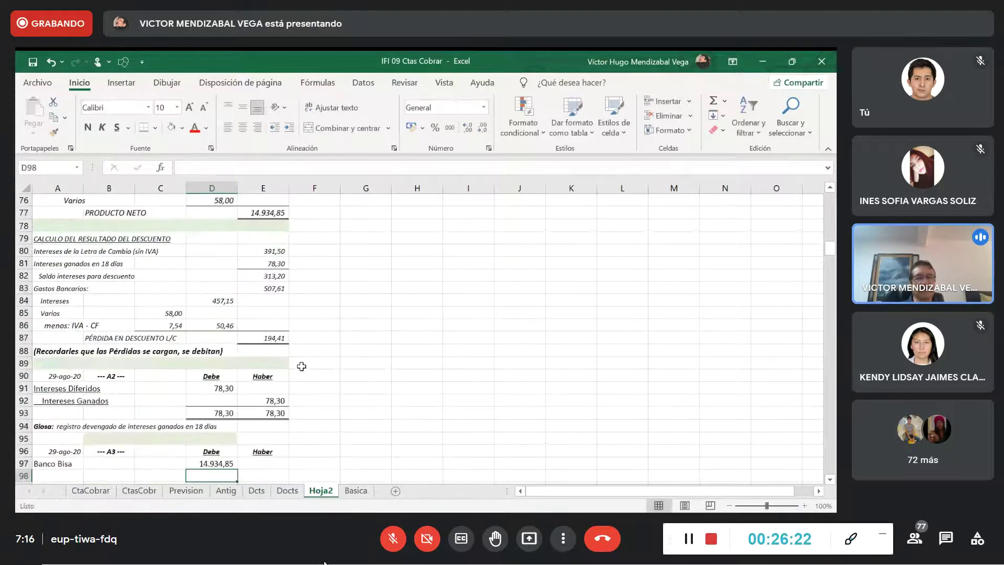
pyautogui.click(46, 388)
pyautogui.click(53, 116)
pyautogui.click(58, 476)
pyautogui.hotkey('ctrl', 'k')
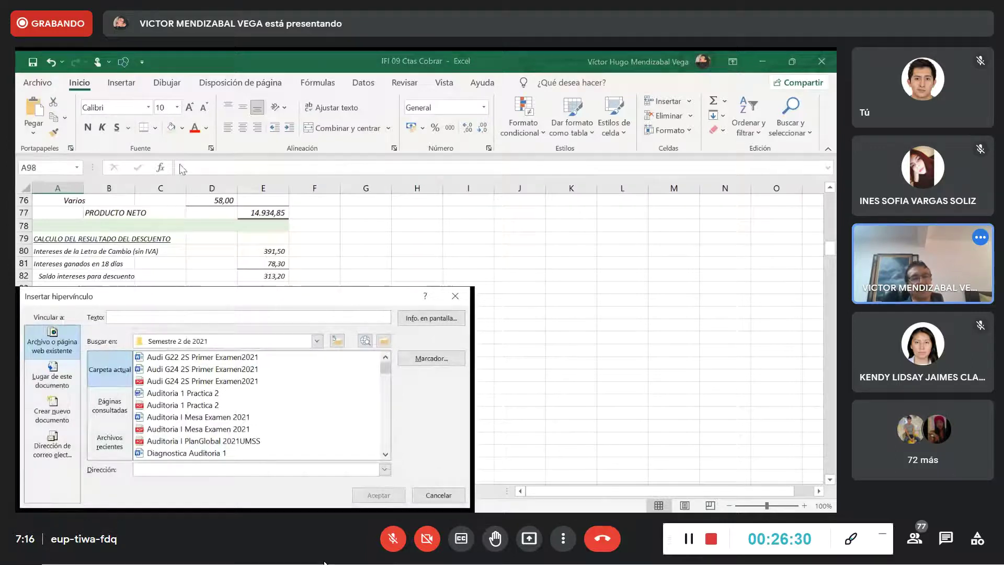
pyautogui.press('Escape')
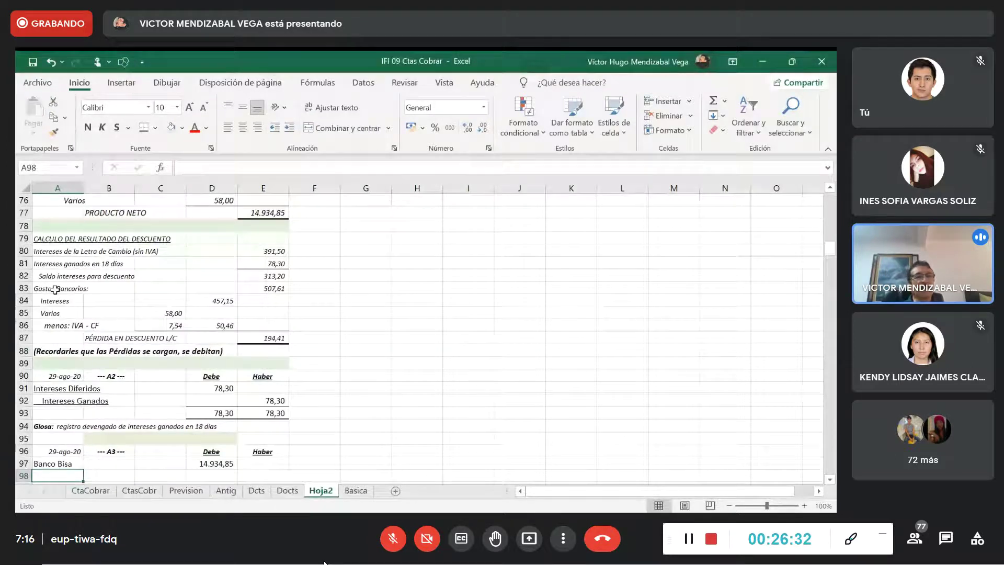
# Copy the "Intereses Diferidos" account from A91 to A98 as the second account of entry A3.
pyautogui.click(53, 392)
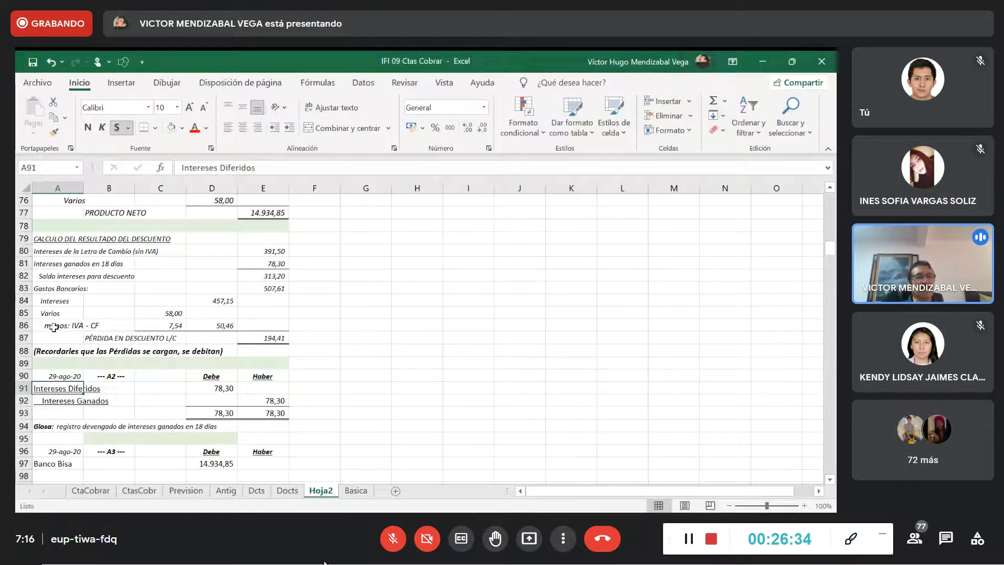
pyautogui.click(54, 117)
pyautogui.click(56, 477)
pyautogui.click(44, 136)
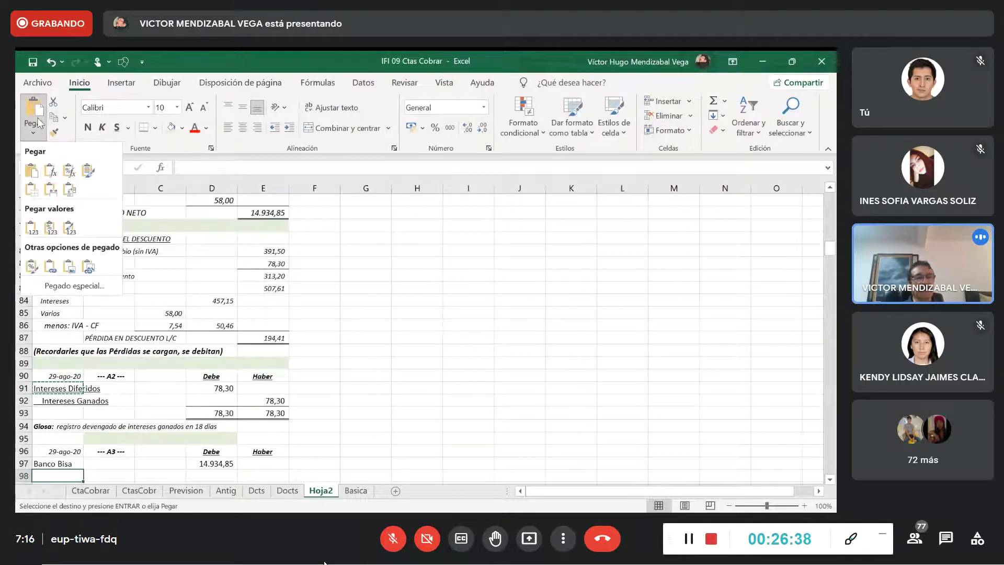
pyautogui.click(35, 120)
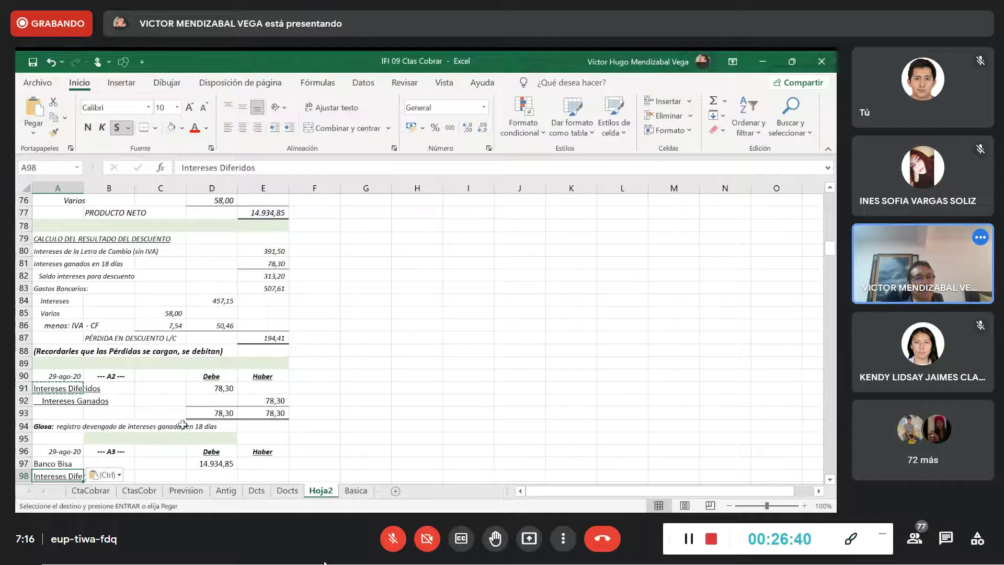
# Link the Intereses Diferidos debit in D98 to the interest amount for 72 days in E69.
pyautogui.click(220, 476)
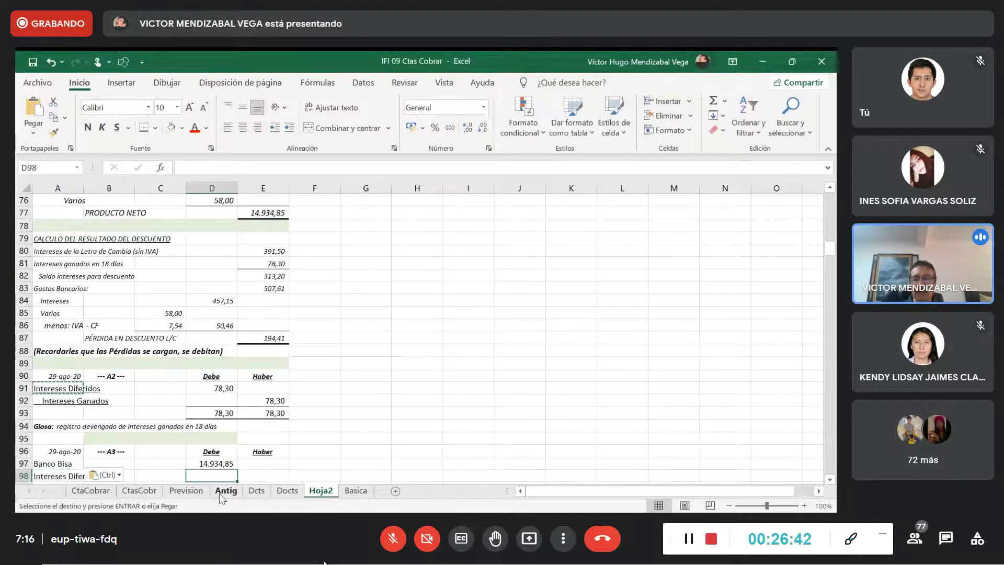
pyautogui.write('+')
pyautogui.scroll(2, 256, 250)
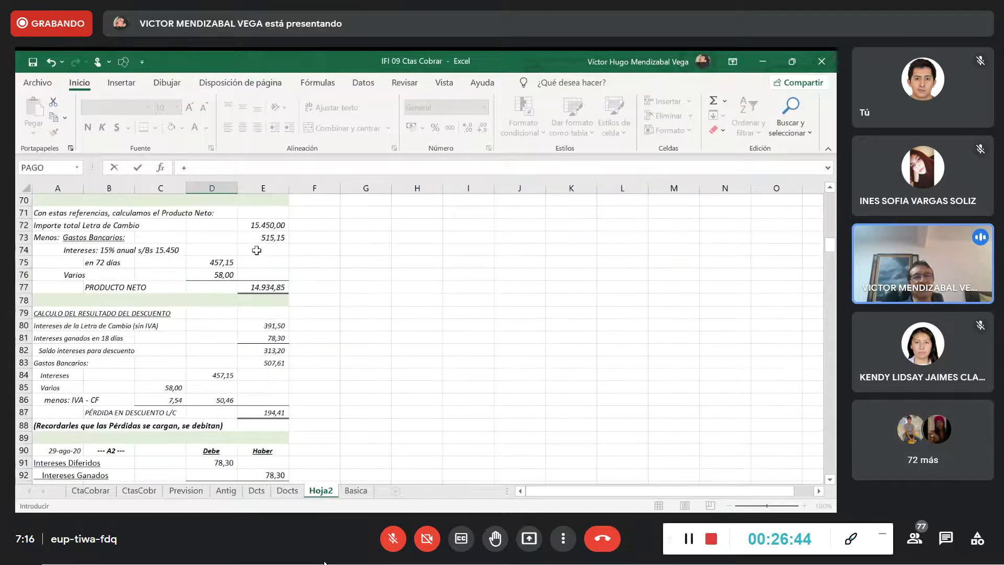
pyautogui.scroll(3, 256, 250)
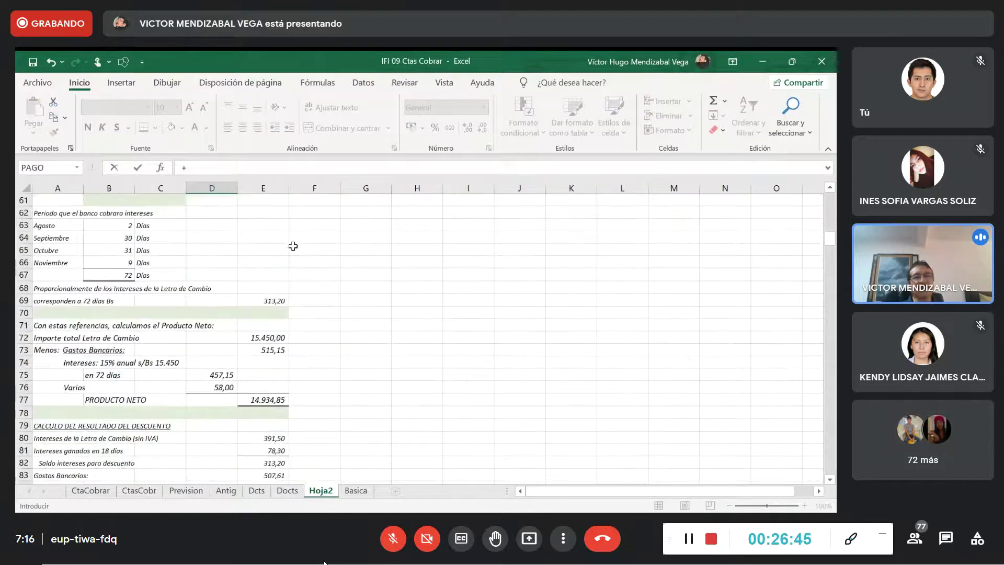
pyautogui.click(268, 300)
pyautogui.press('Return')
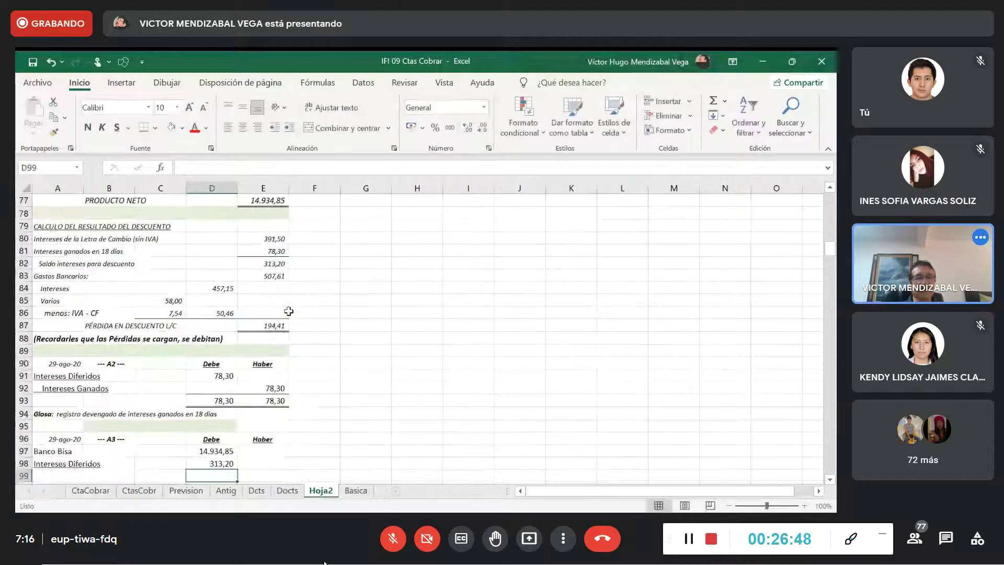
# Enter "IVA - Crédito Fiscal" in A99 as the third account of entry A3.
pyautogui.scroll(-1, 225, 413)
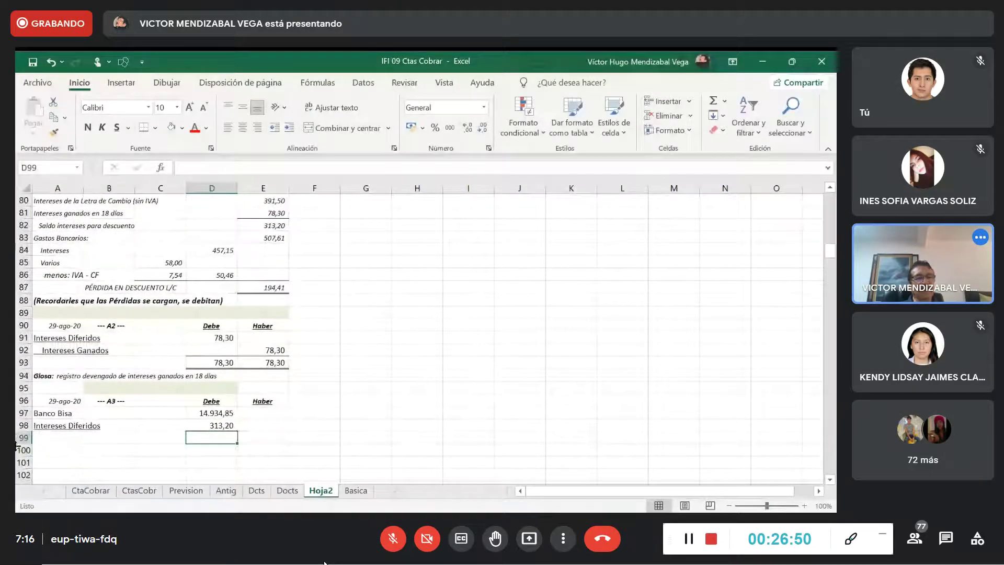
pyautogui.click(49, 439)
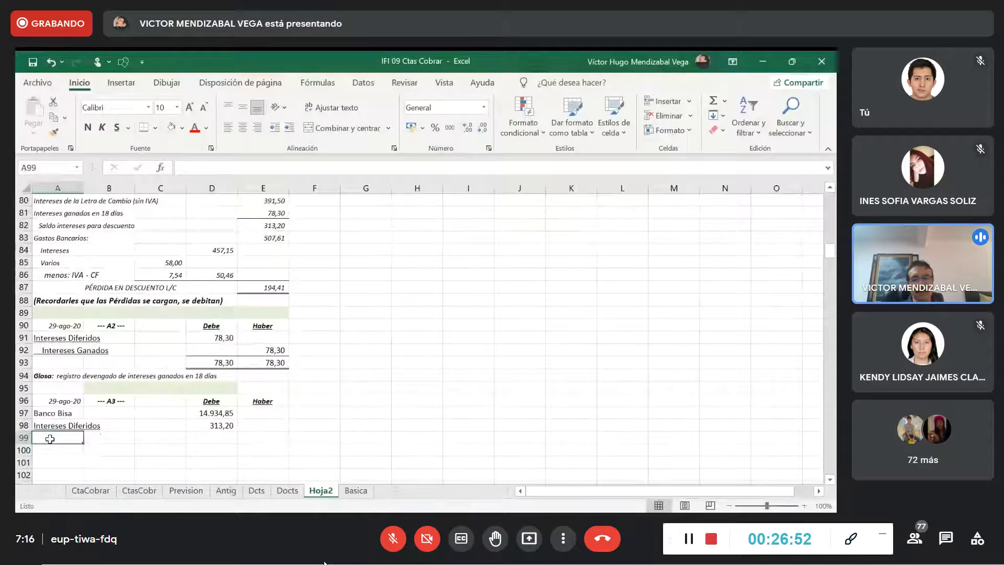
pyautogui.write('IVS')
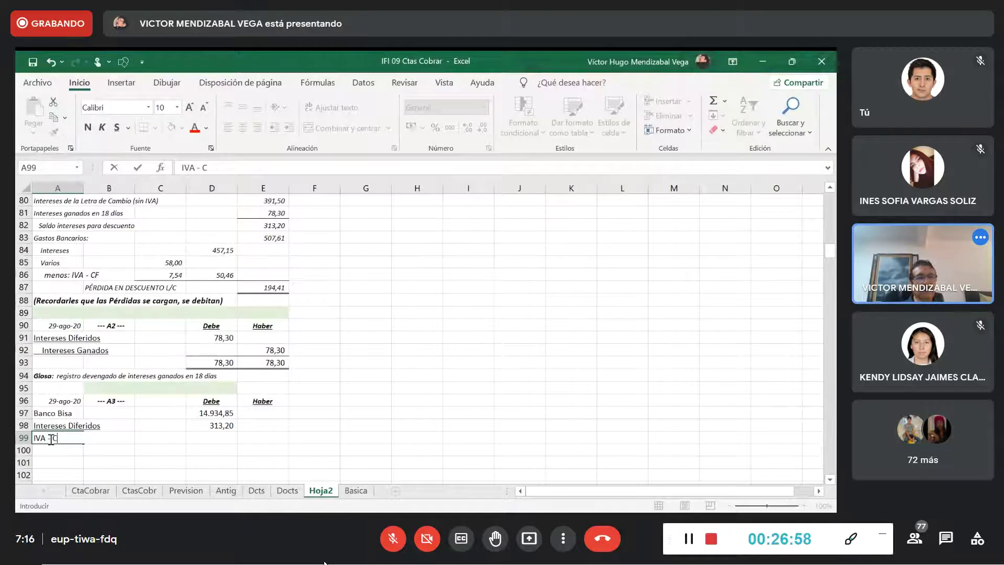
pyautogui.write(' - Crédtdio')
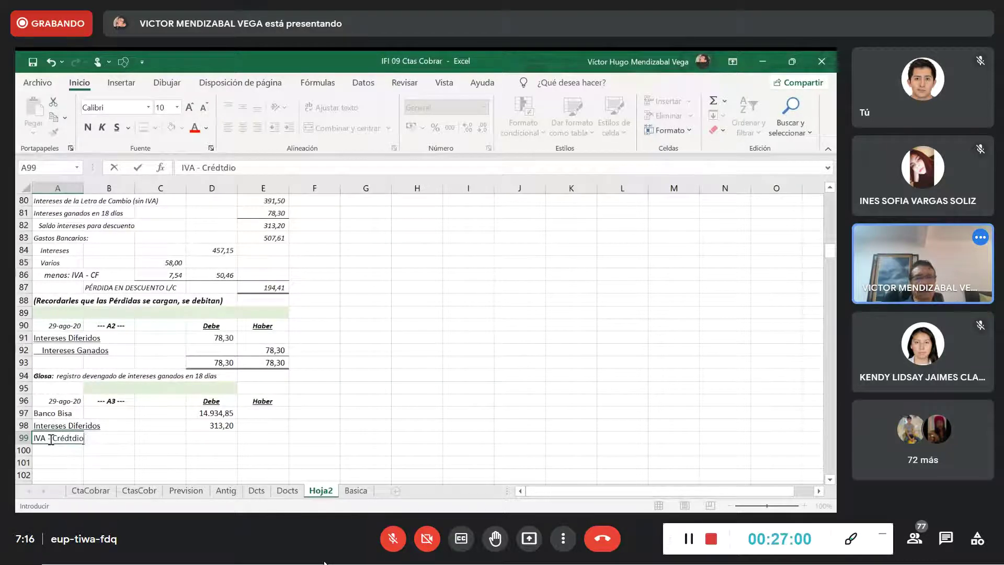
pyautogui.press('BackSpace')
pyautogui.press('BackSpace')
pyautogui.press('BackSpace')
pyautogui.press('BackSpace')
pyautogui.press('BackSpace')
pyautogui.press('BackSpace')
pyautogui.press('BackSpace')
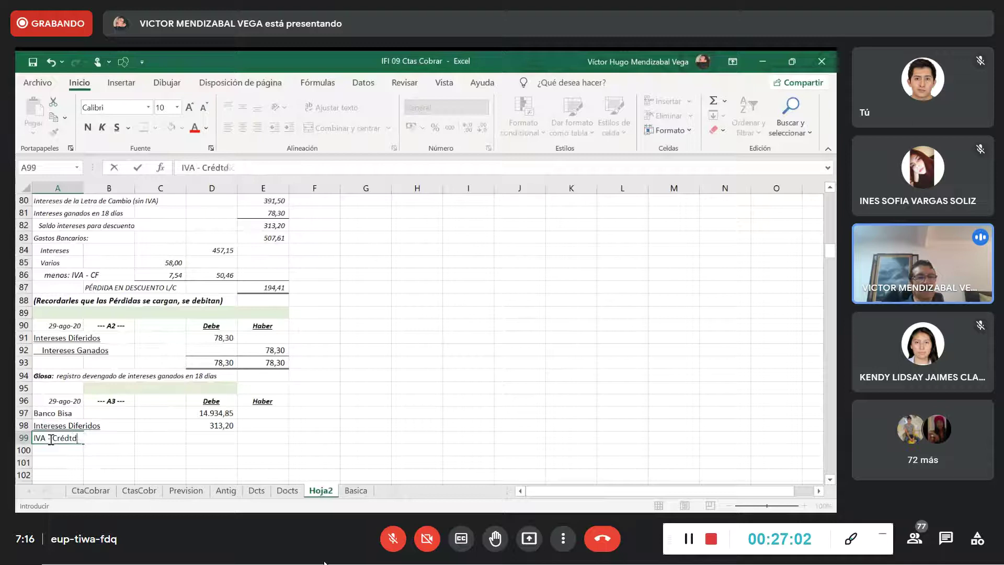
pyautogui.write('ito')
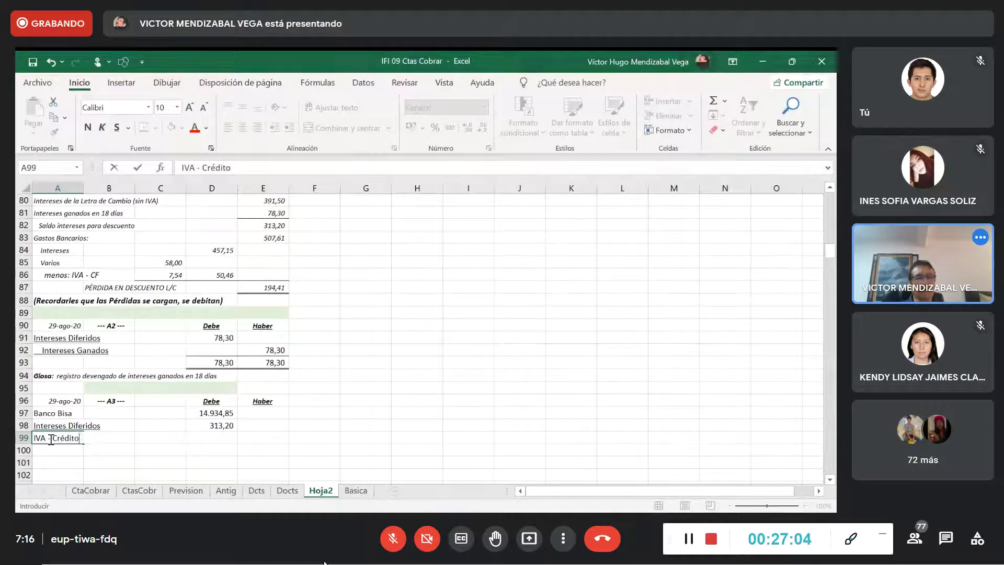
pyautogui.write(' Fiscal')
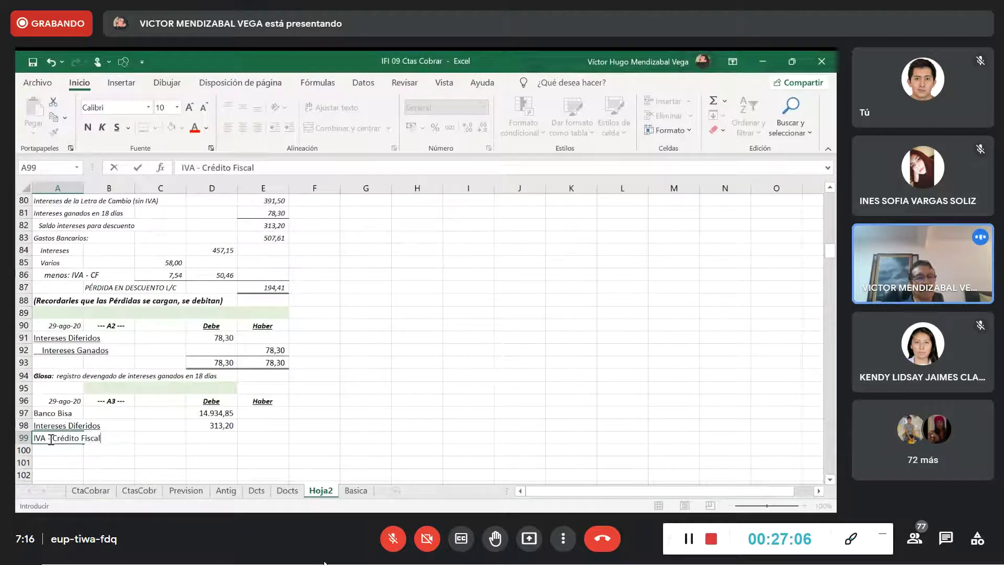
# Link the IVA - Crédito Fiscal debit in D99 to the IVA - CF amount in C86.
pyautogui.click(216, 439)
pyautogui.write('+')
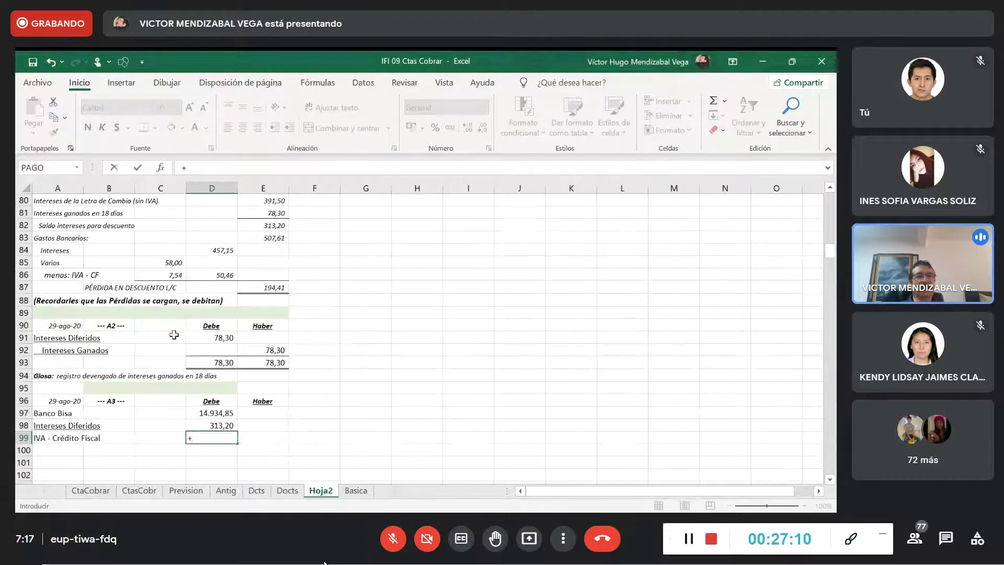
pyautogui.click(170, 275)
pyautogui.press('Return')
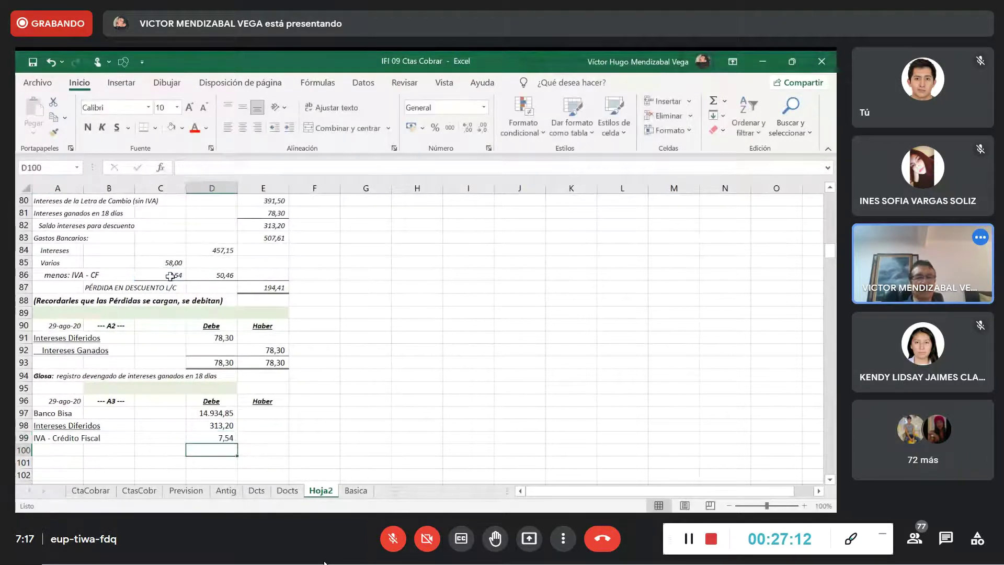
# Enter "Pérdida en Descuento" in A100 as the fourth account of entry A3.
pyautogui.click(52, 448)
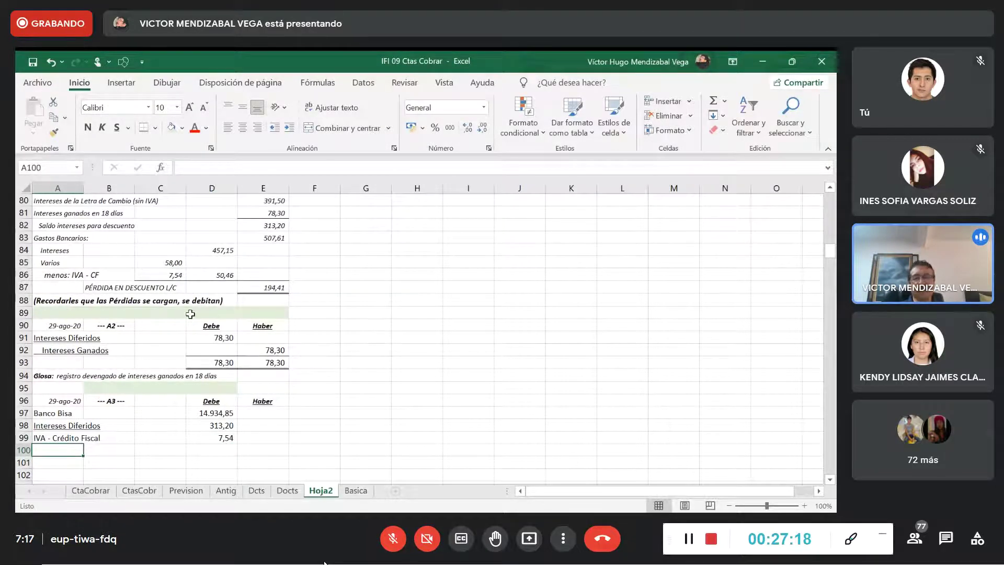
pyautogui.write('Pérd')
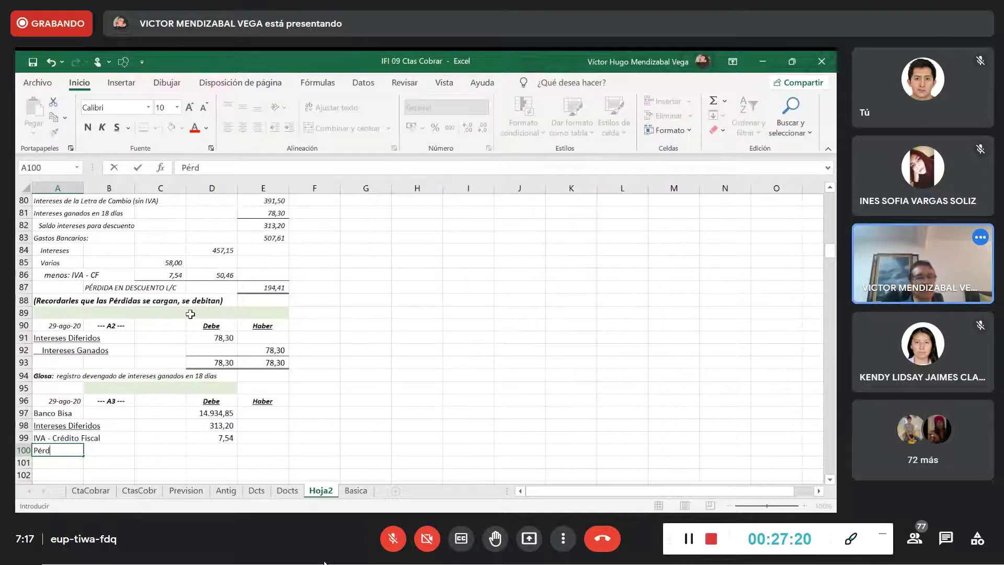
pyautogui.write('ida en Descuento')
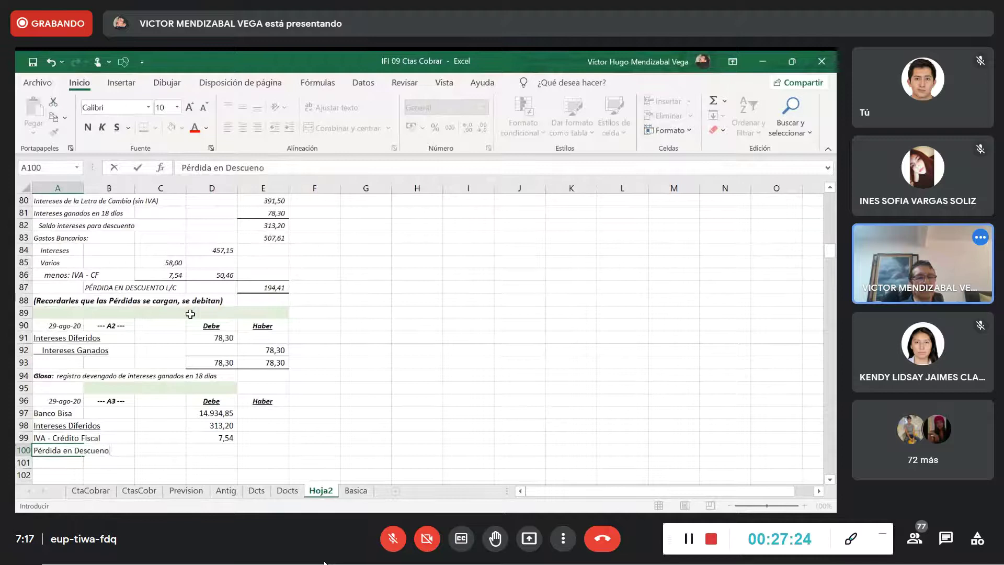
# Link the Pérdida en Descuento debit in D100 to the discount loss with the formula +E87.
pyautogui.click(216, 449)
pyautogui.write('+')
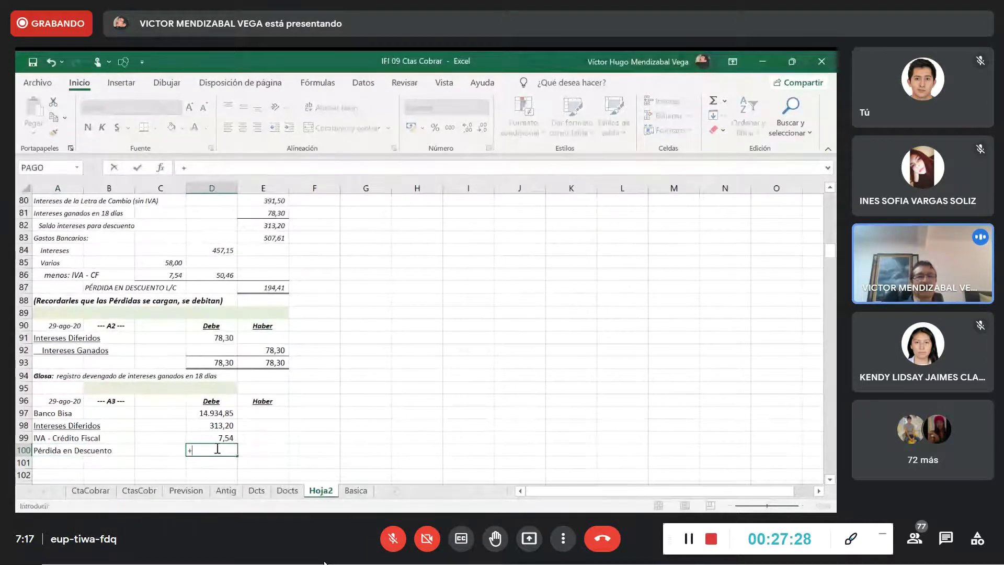
pyautogui.click(281, 287)
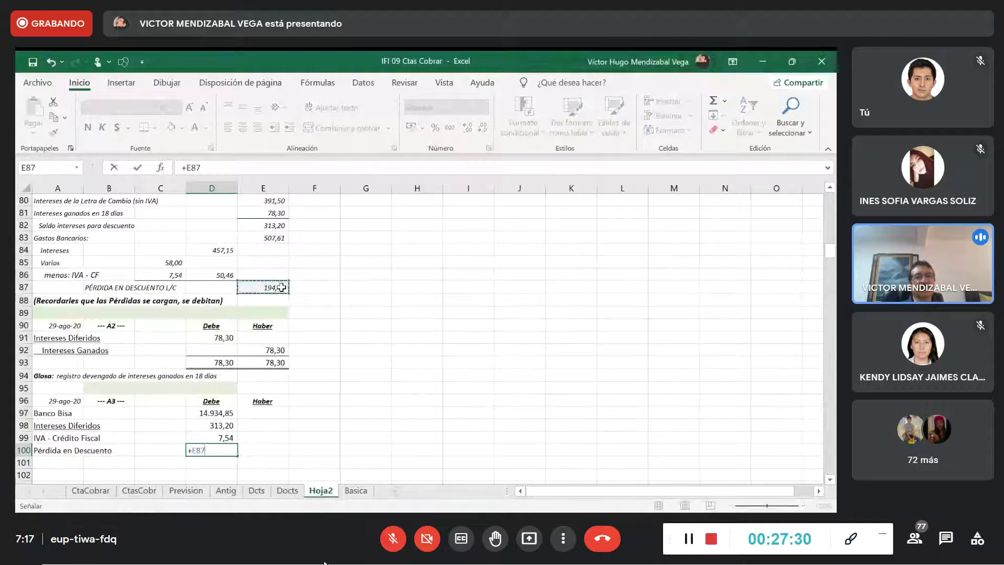
pyautogui.press('Return')
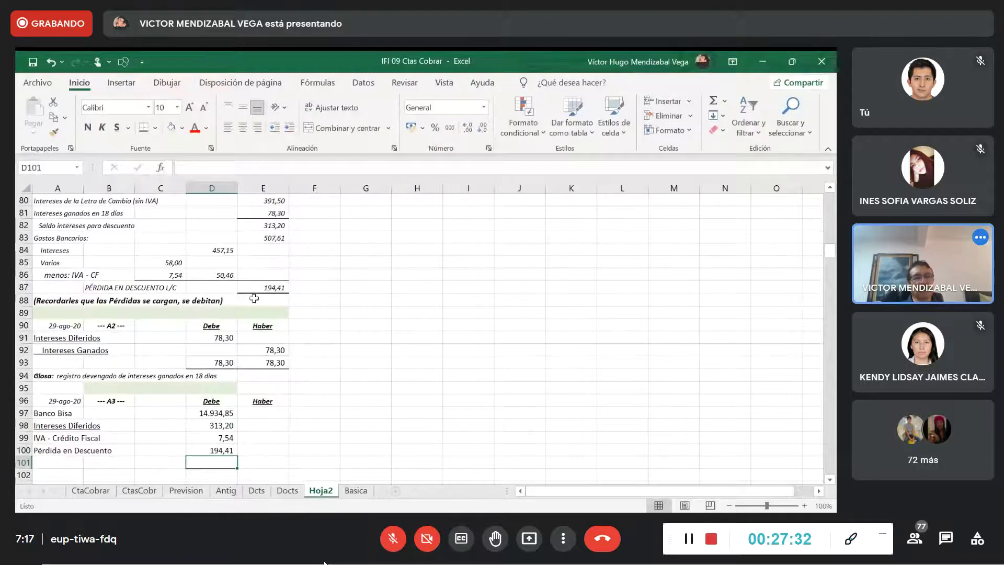
# Enter "Documentos Descontados" in A101, indented with leading spaces, as the credited account of entry A3.
pyautogui.click(64, 463)
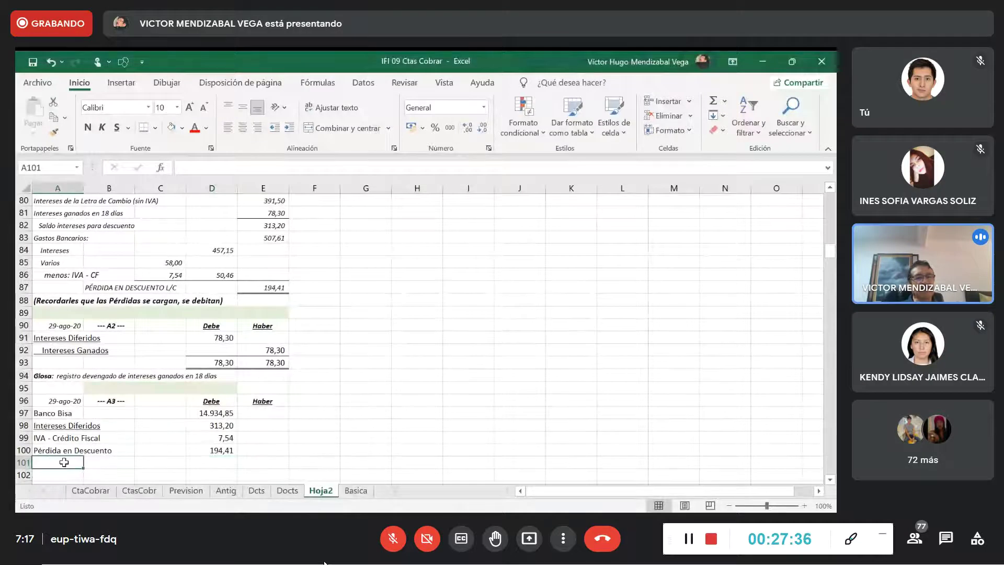
pyautogui.doubleClick(64, 462)
pyautogui.write('Documento')
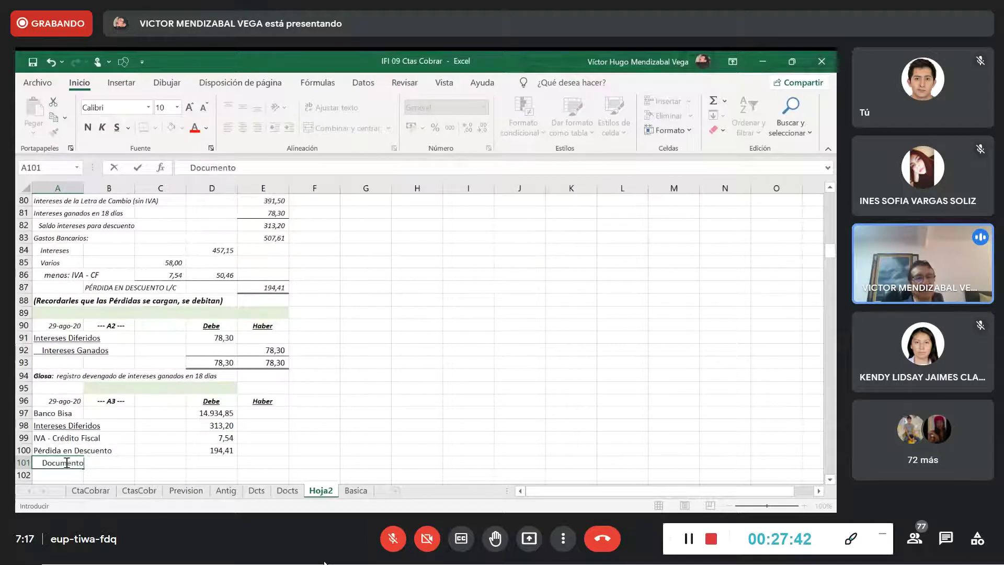
pyautogui.write('s Descontad')
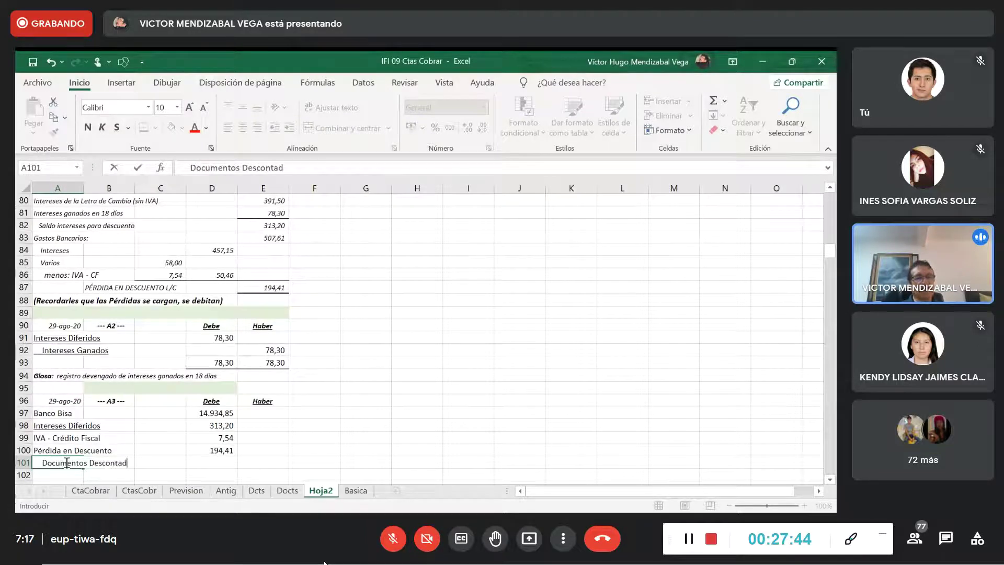
pyautogui.write('os')
pyautogui.press('Return')
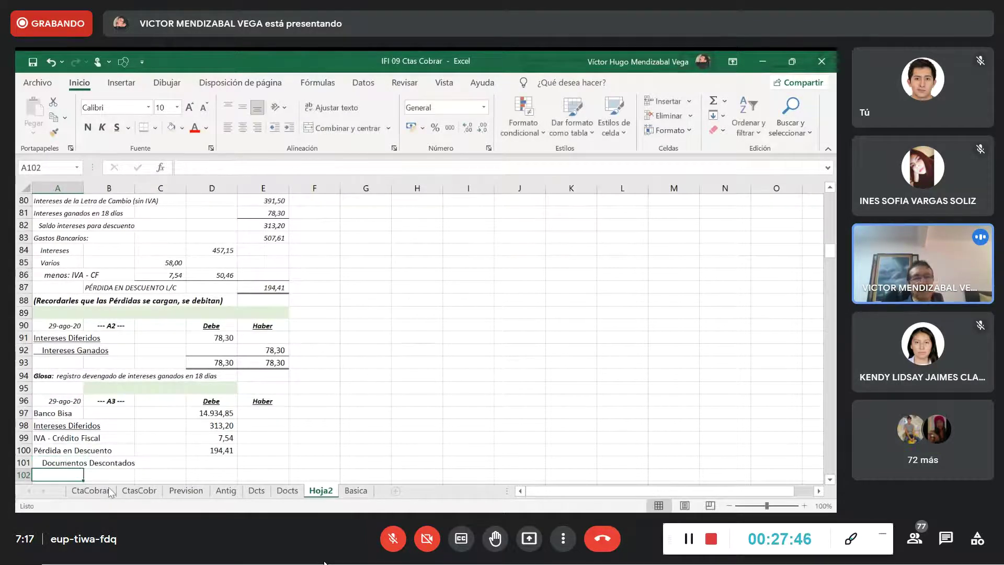
# Link the Documentos Descontados credit in E101 to the total bill amount with the formula +E72.
pyautogui.click(264, 465)
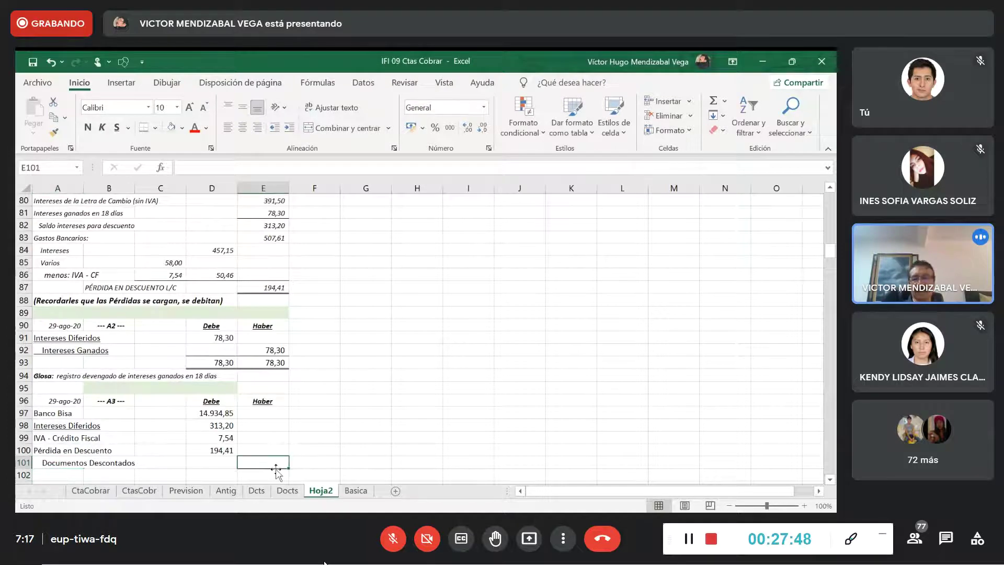
pyautogui.write('+')
pyautogui.scroll(5, 289, 324)
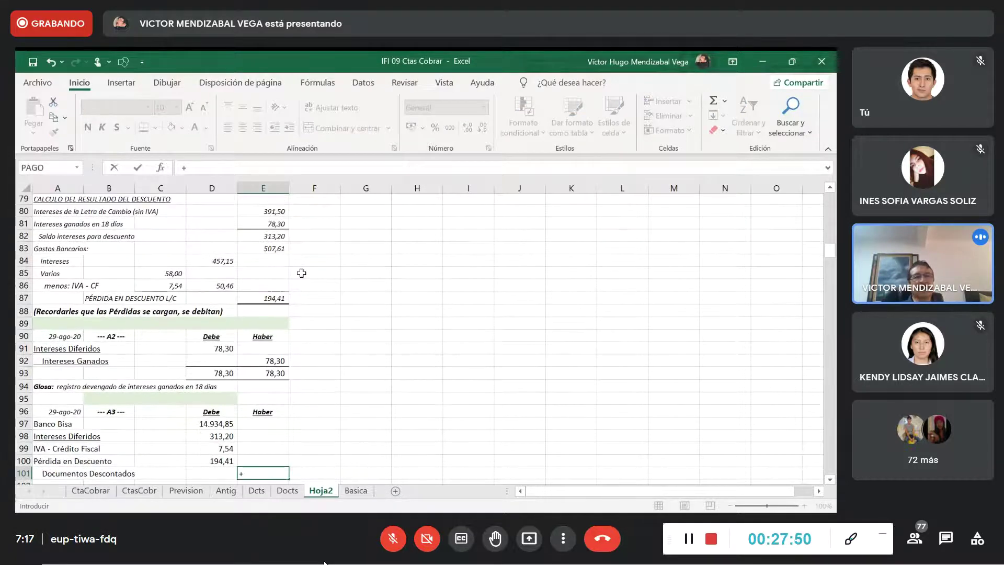
pyautogui.click(272, 289)
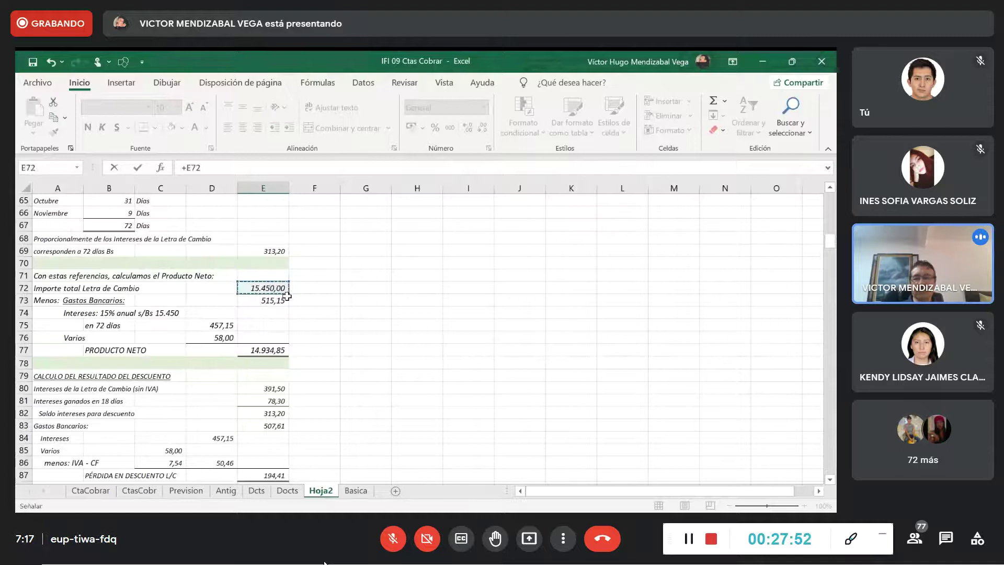
pyautogui.press('Return')
# Total entry A3's Debe column in D102 with =SUMA(D97:D101), extend the sum to E102, and border both totals above and below.
pyautogui.scroll(-3, 287, 296)
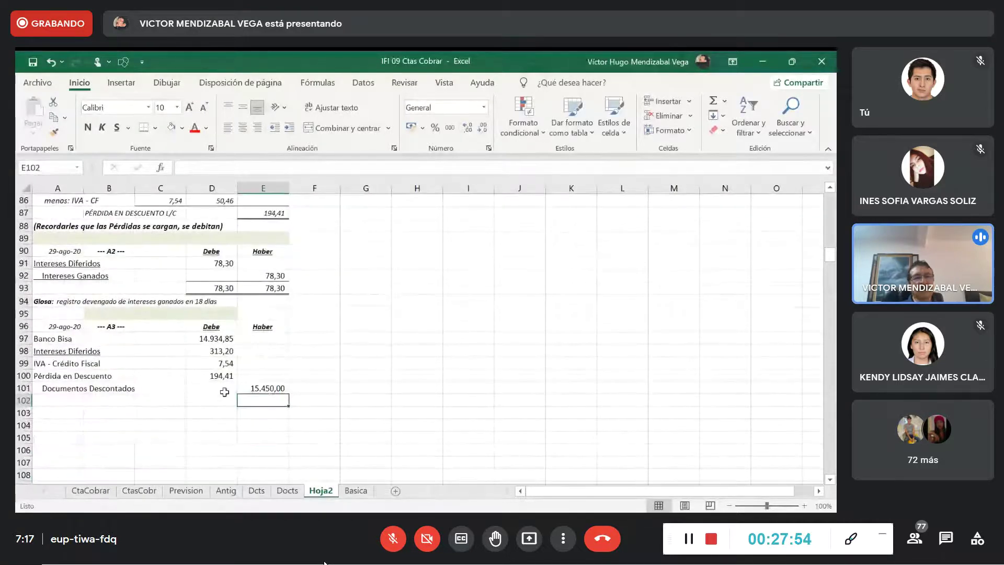
pyautogui.click(220, 405)
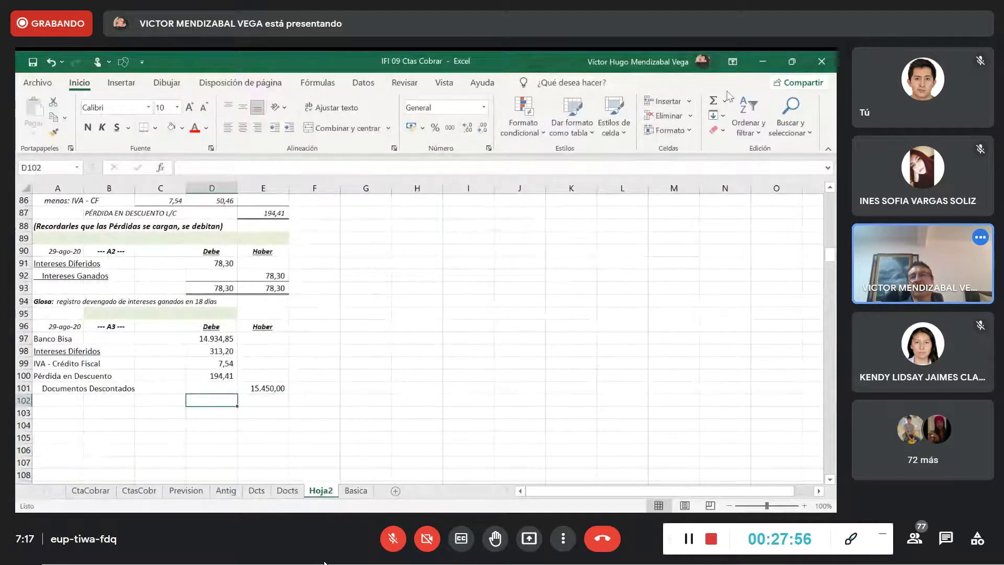
pyautogui.click(714, 107)
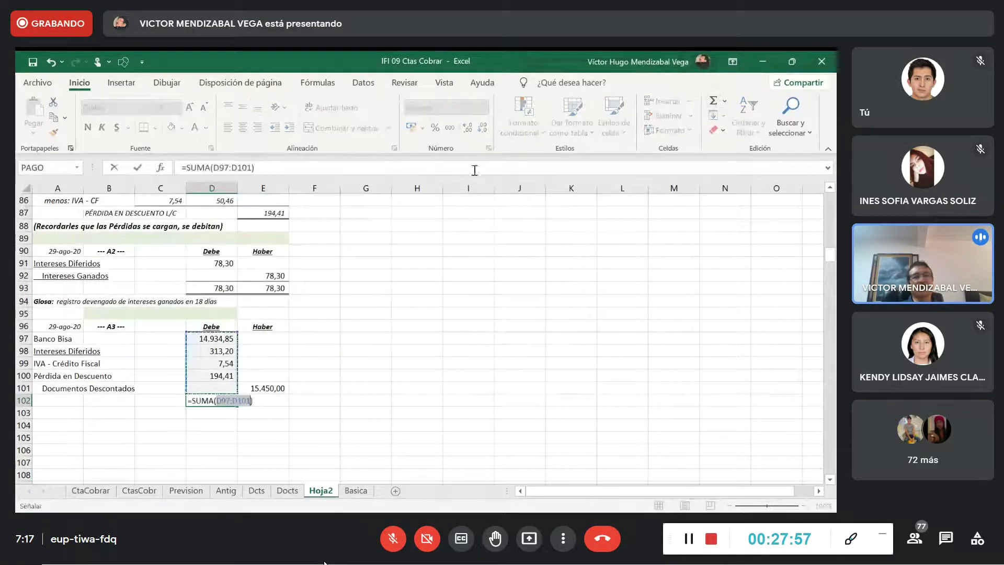
pyautogui.click(138, 170)
pyautogui.moveTo(229, 409); pyautogui.dragTo(266, 403)
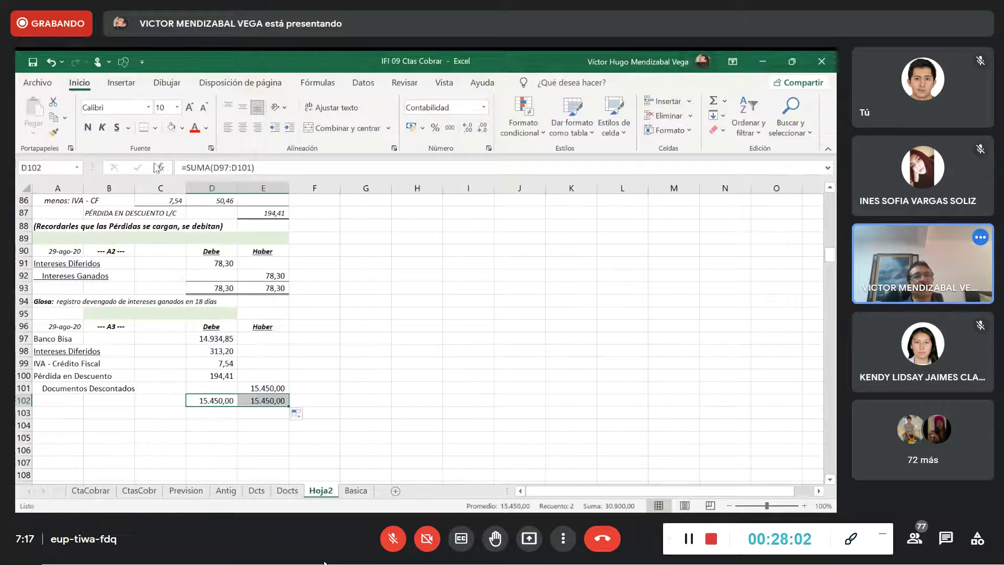
pyautogui.click(286, 441)
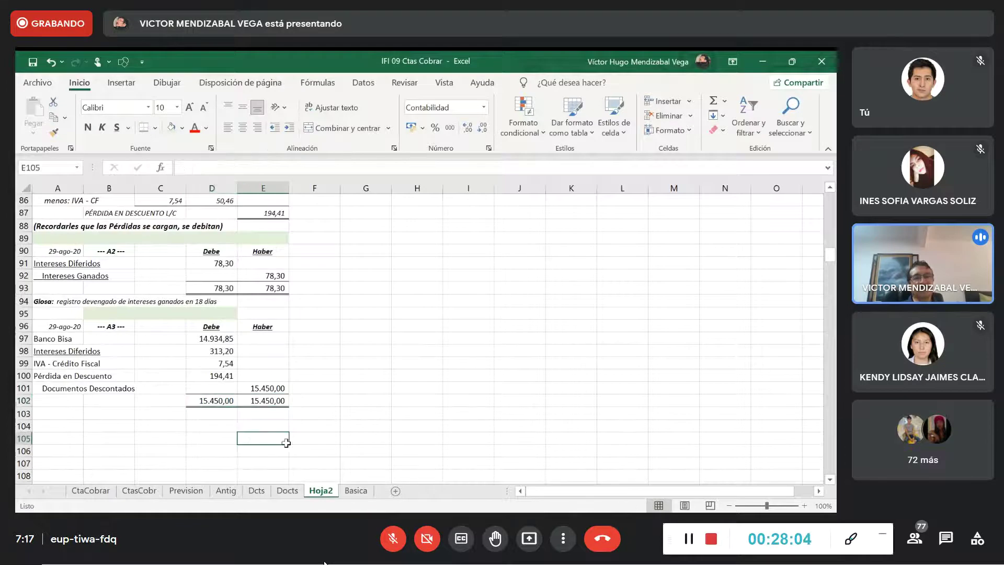
# Copy the Glosa line of entry A2 from A94 to A103 below entry A3.
pyautogui.click(40, 304)
pyautogui.click(54, 119)
pyautogui.click(53, 415)
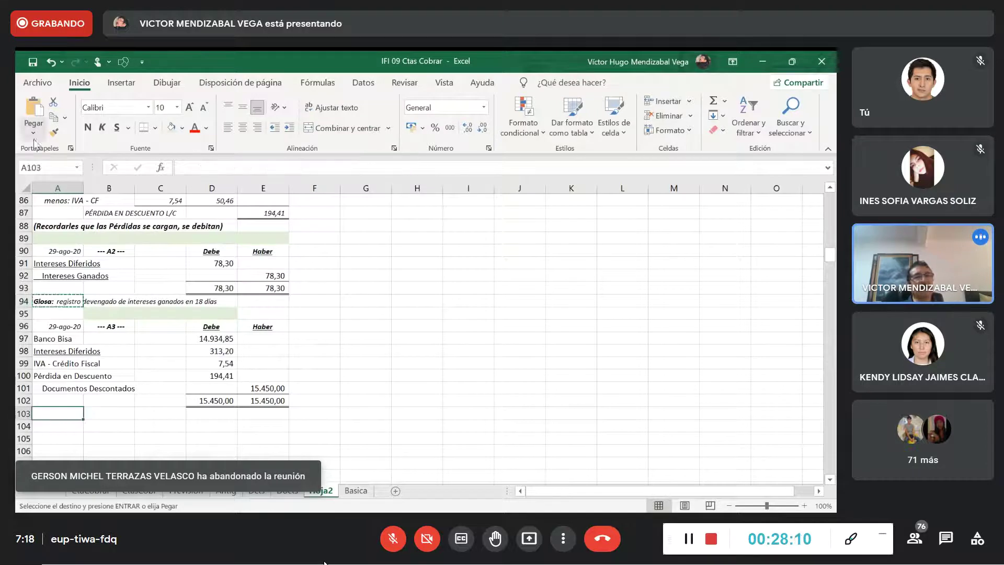
pyautogui.click(34, 110)
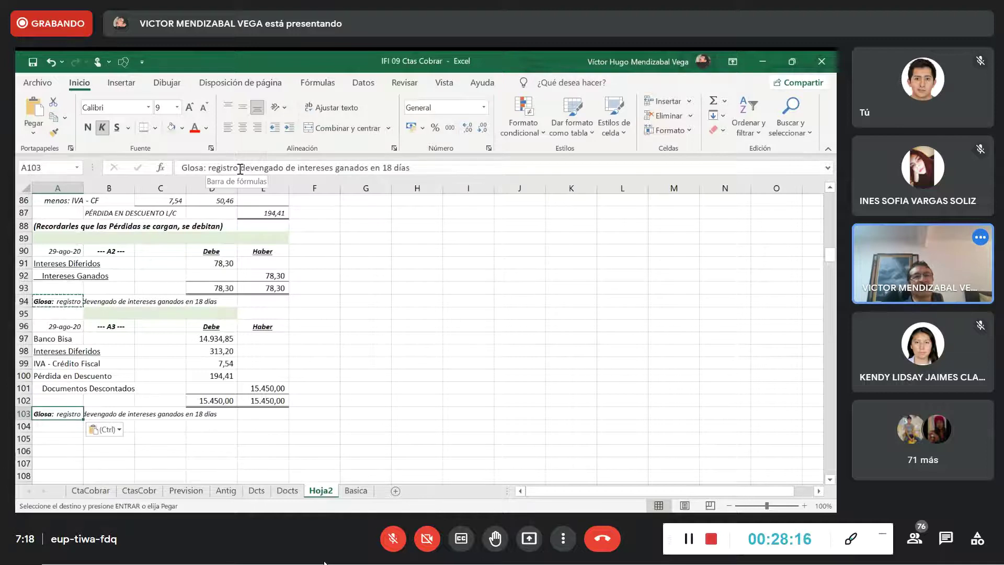
# Change the copied description in A103 to read "Glosa: registro producto neto y resultado del descuento L/C.".
pyautogui.moveTo(240, 167); pyautogui.dragTo(547, 174)
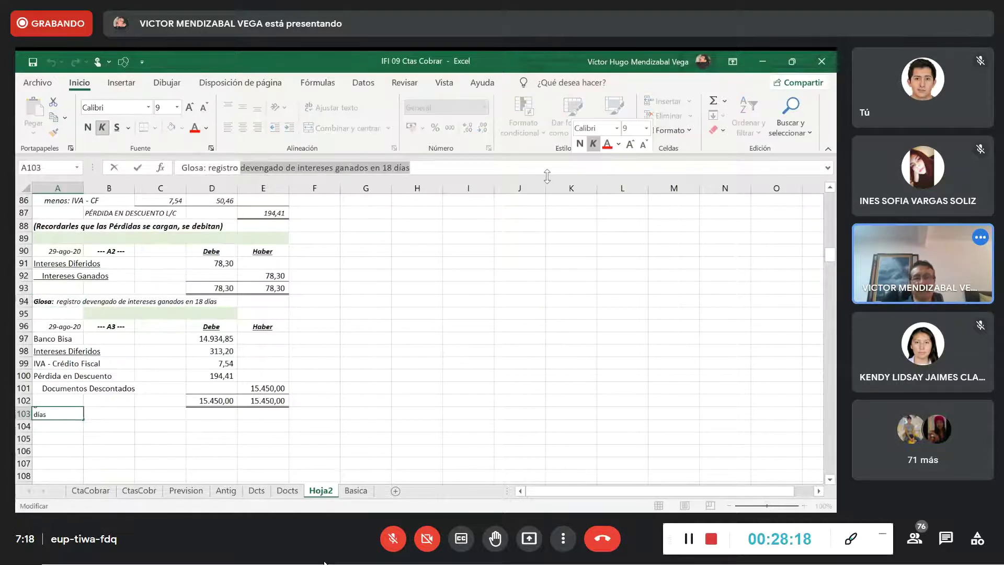
pyautogui.write('prod')
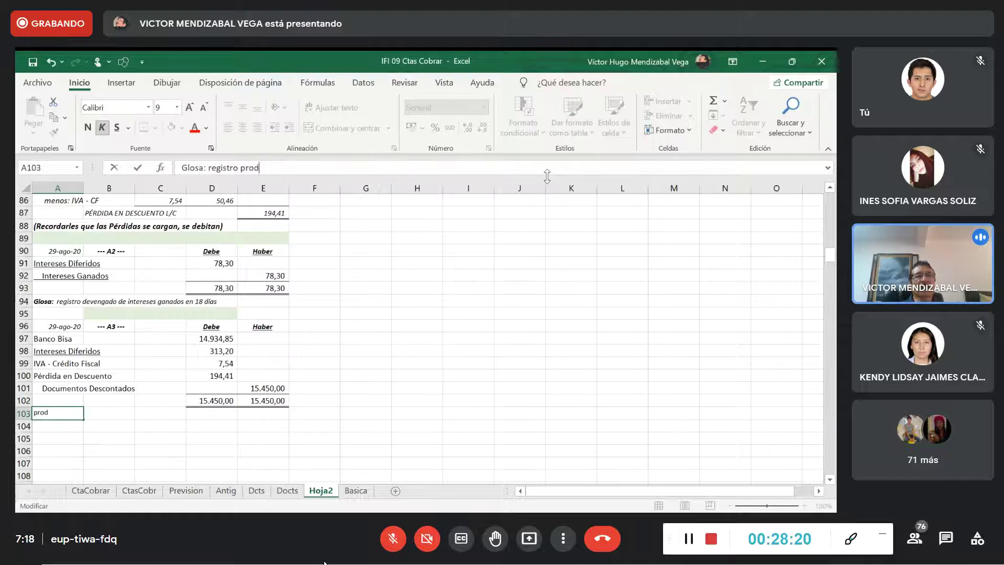
pyautogui.write('ucto neto y resultad')
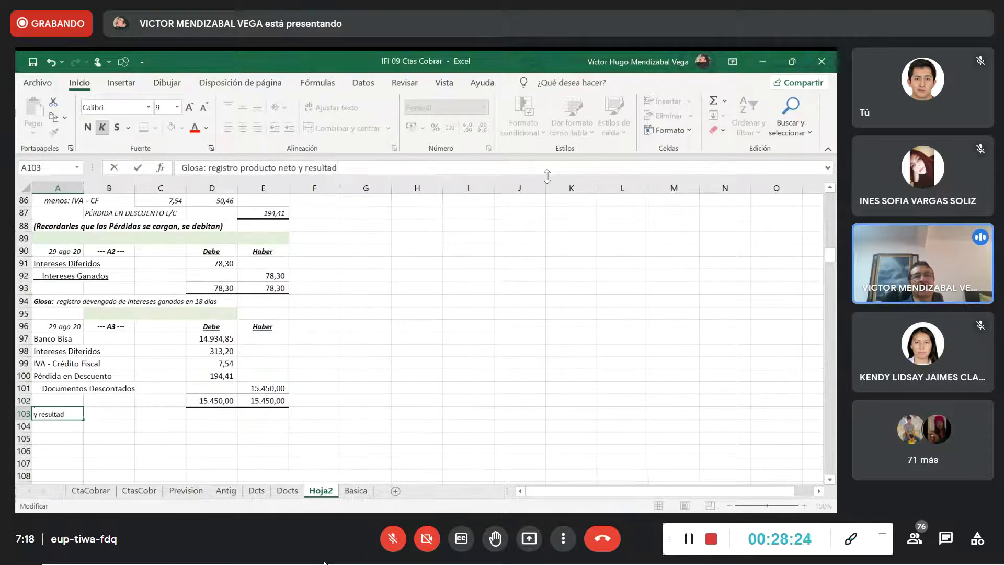
pyautogui.write('o del descuento ')
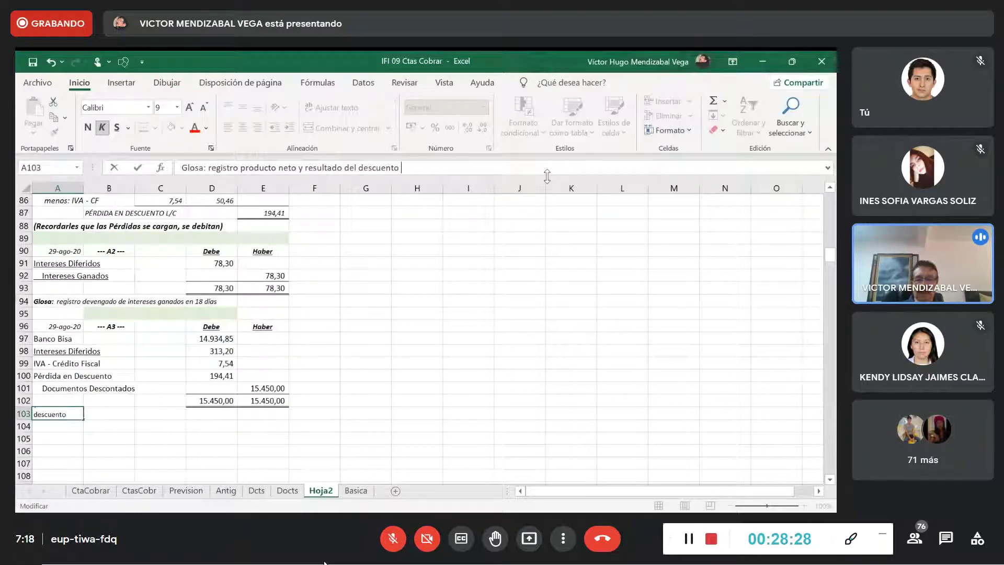
pyautogui.write('L/C')
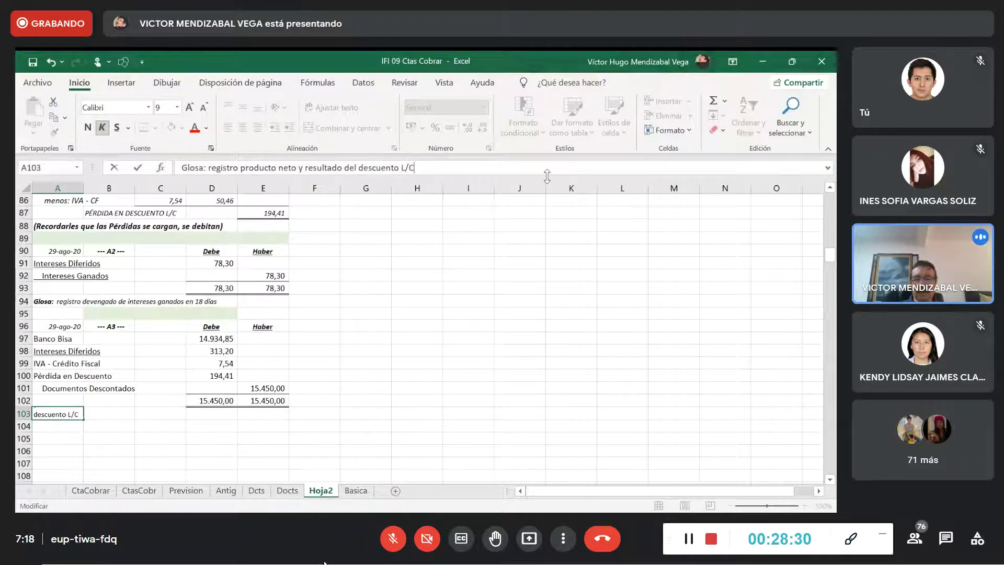
pyautogui.write('.')
pyautogui.press('Return')
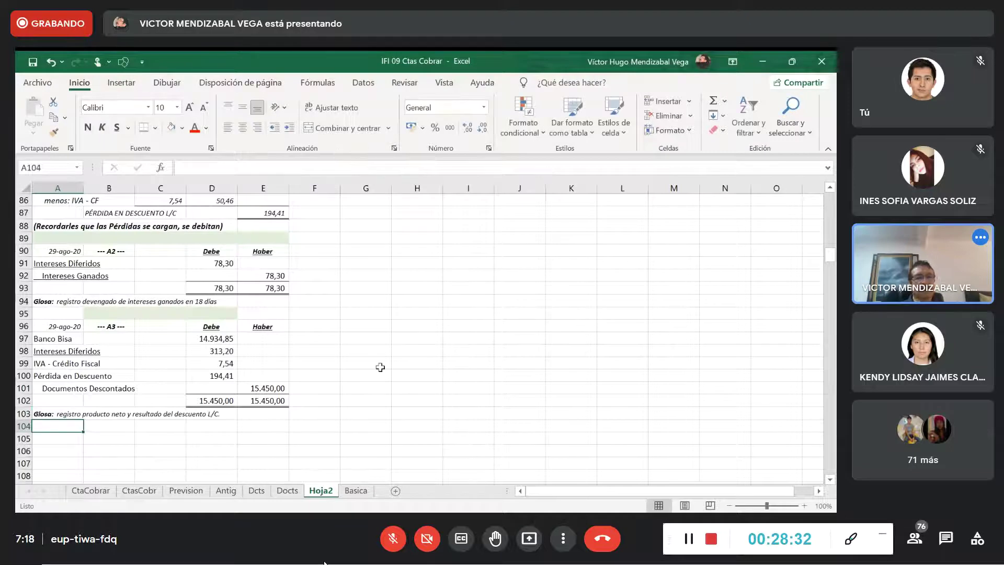
# Fill the separator row A104:E104 below entry A3 with light green.
pyautogui.moveTo(86, 451); pyautogui.dragTo(156, 451)
pyautogui.moveTo(53, 425); pyautogui.dragTo(255, 425)
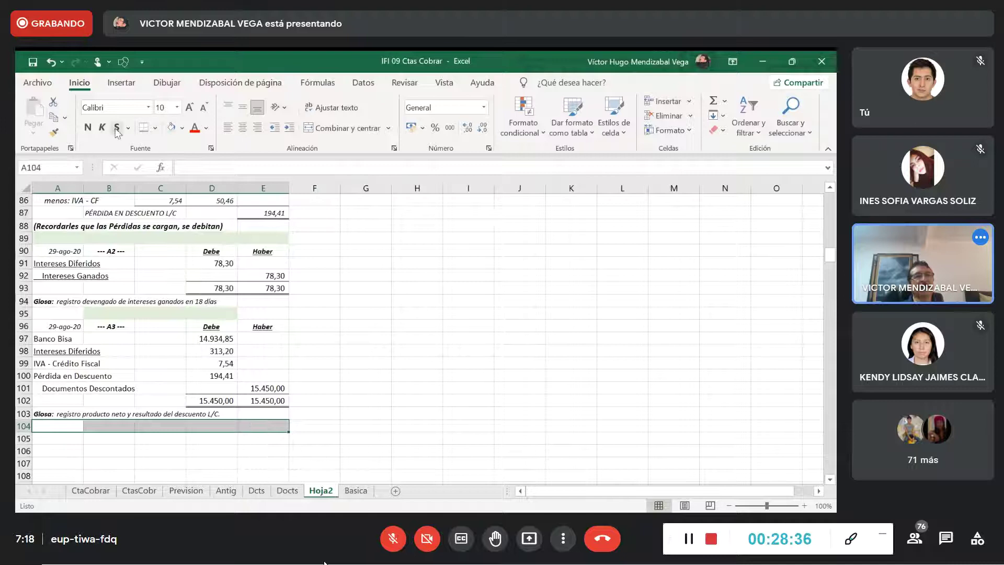
pyautogui.click(171, 127)
pyautogui.click(397, 351)
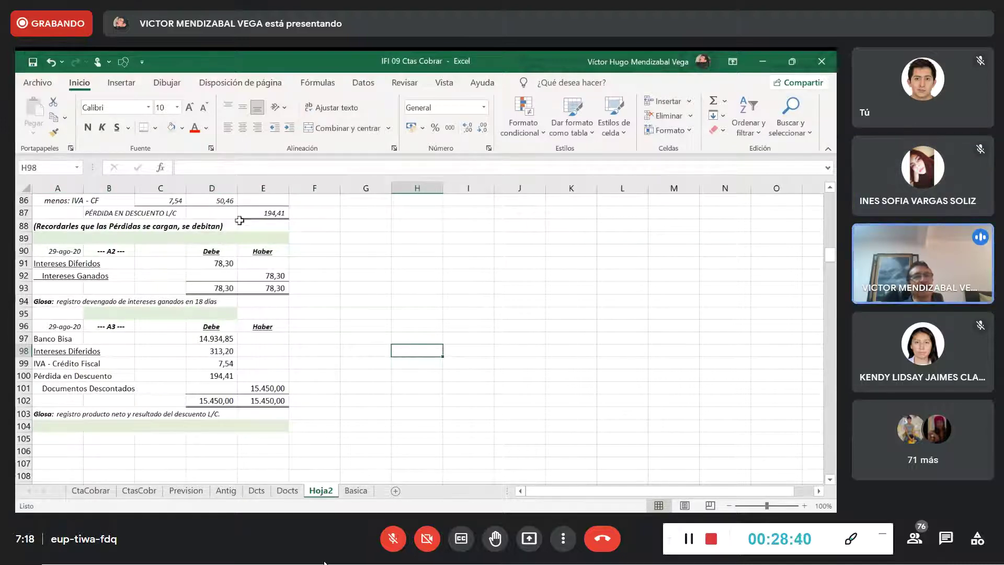
# Narrow the empty columns F and G beside the worked example and save the workbook.
pyautogui.click(381, 339)
pyautogui.scroll(14, 340, 275)
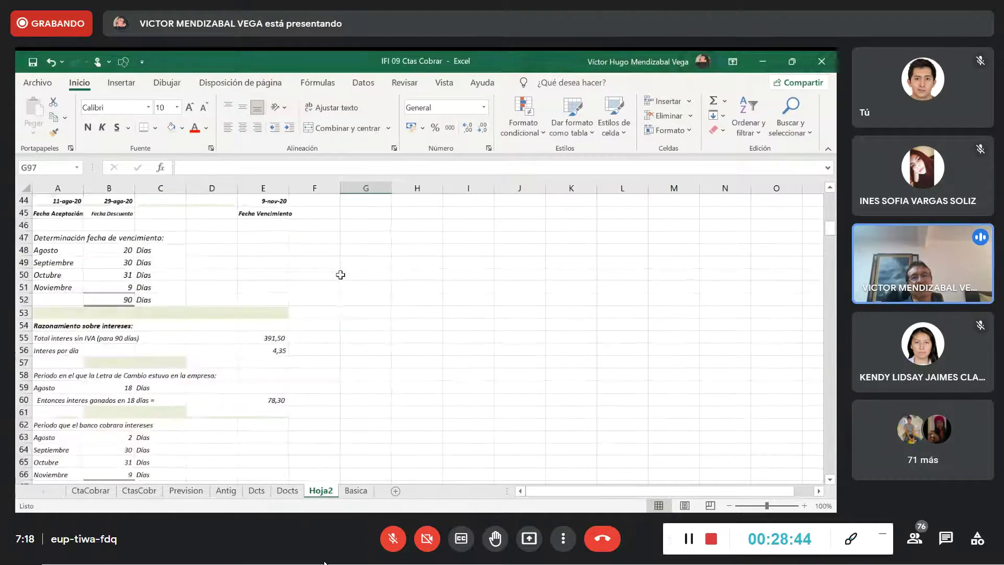
pyautogui.scroll(3, 340, 275)
pyautogui.moveTo(339, 186)
pyautogui.mouseDown()
pyautogui.moveTo(303, 202)
pyautogui.moveTo(353, 194)
pyautogui.moveTo(320, 193)
pyautogui.mouseUp()
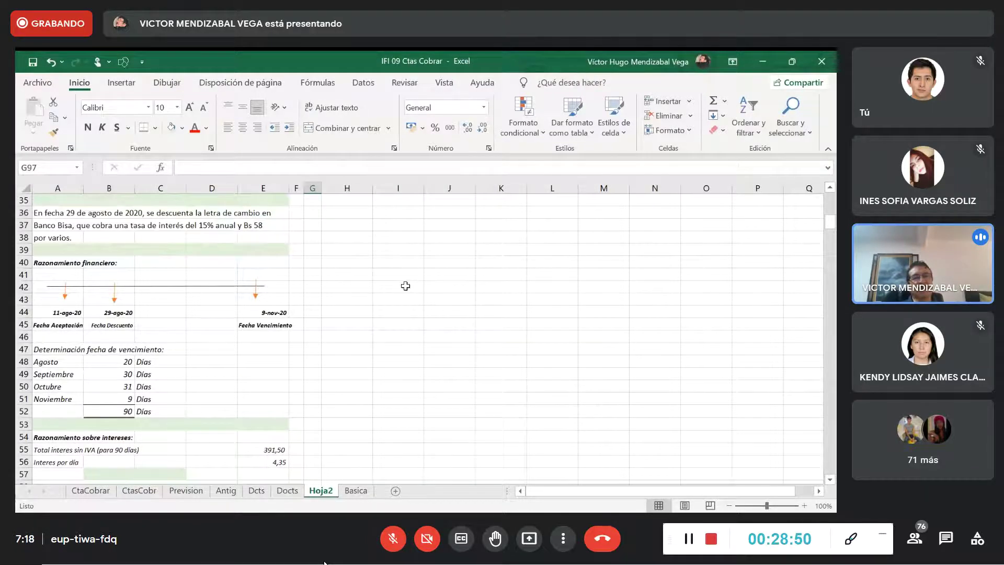
pyautogui.scroll(-1, 264, 282)
pyautogui.scroll(-6, 102, 281)
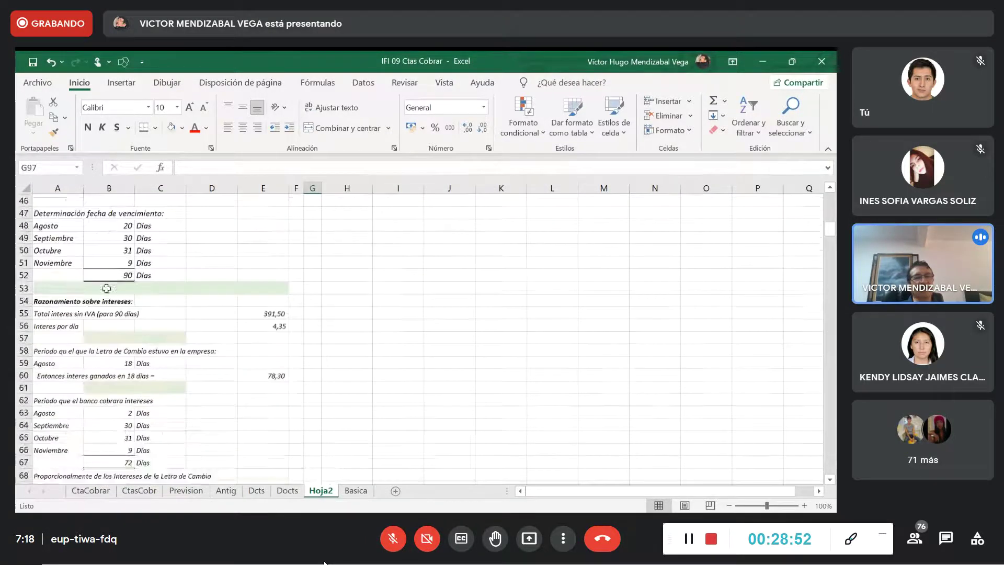
pyautogui.scroll(-3, 137, 313)
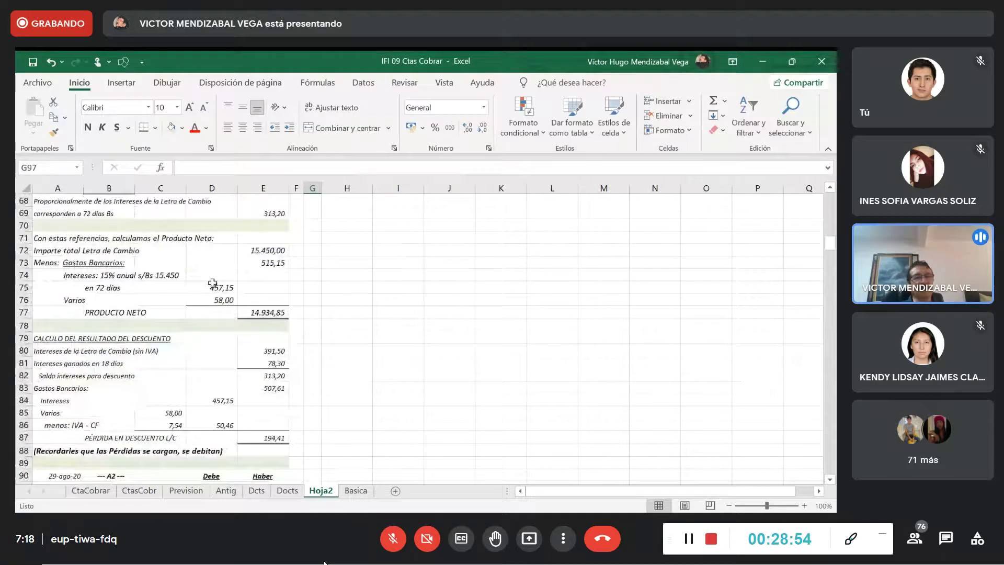
pyautogui.scroll(1, 138, 313)
pyautogui.click(33, 62)
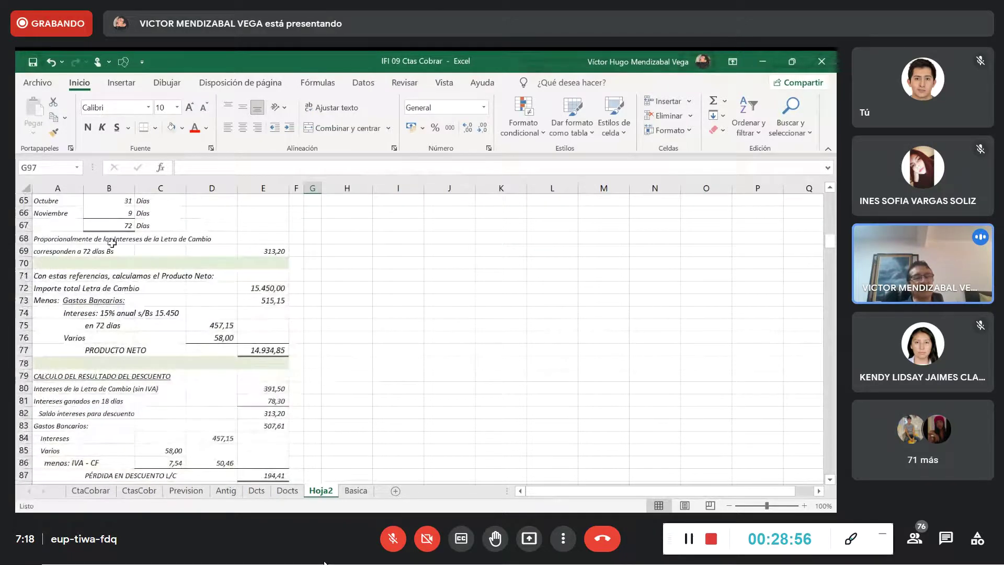
pyautogui.scroll(-8, 112, 242)
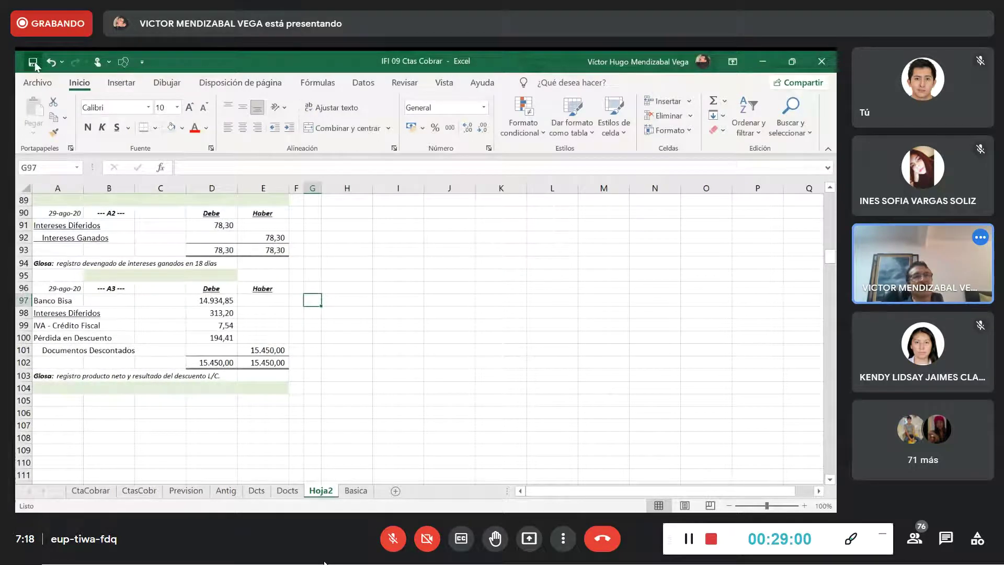
# Underline entry A3's account names in A97:A101, from Banco Bisa to Documentos Descontados.
pyautogui.click(371, 347)
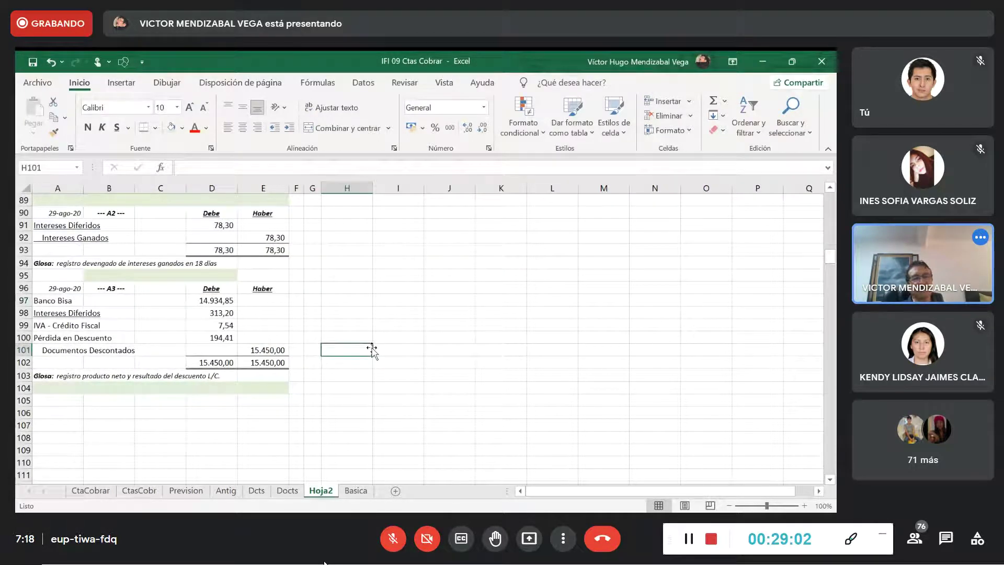
pyautogui.moveTo(57, 299); pyautogui.dragTo(61, 351)
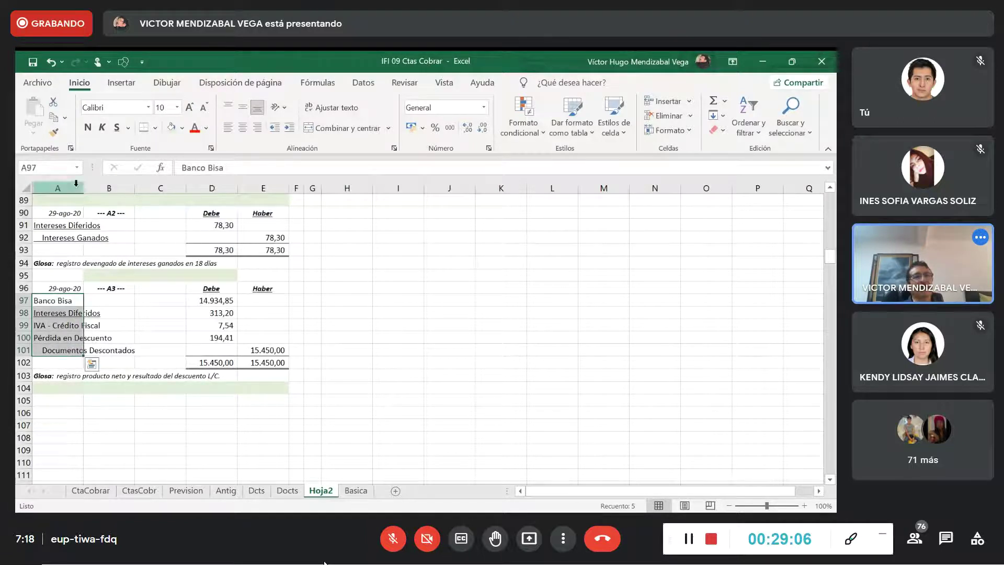
pyautogui.click(116, 129)
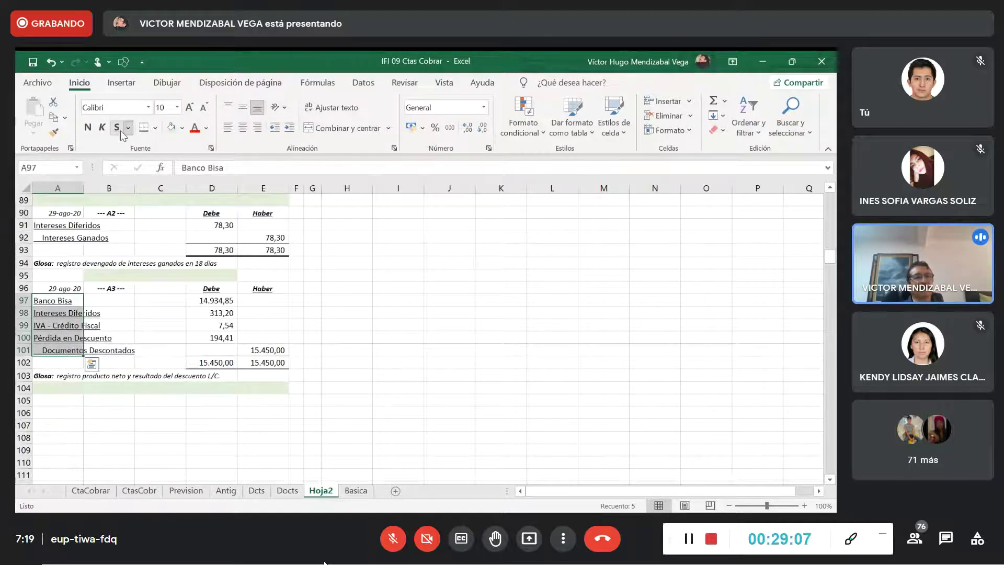
pyautogui.click(406, 341)
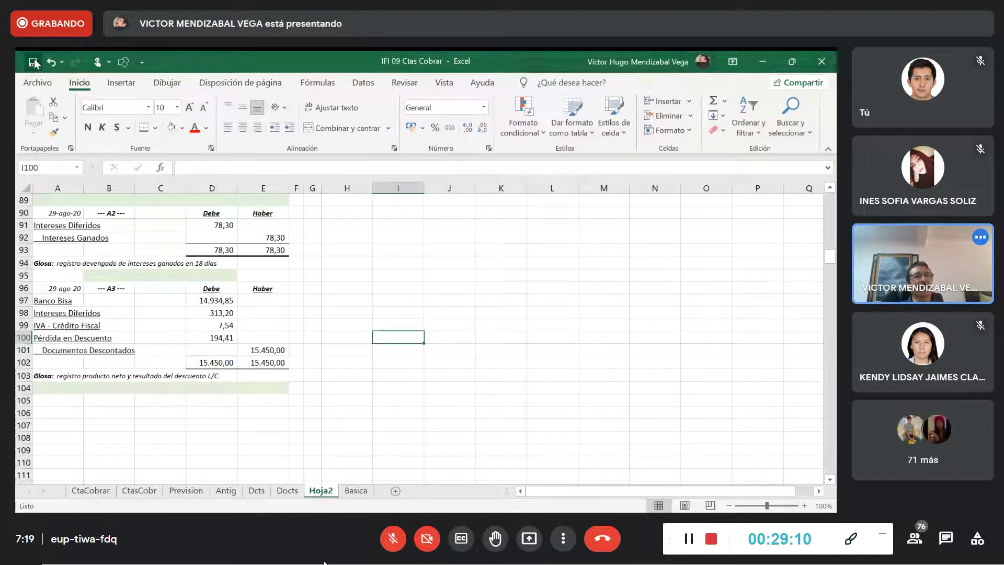
pyautogui.click(334, 375)
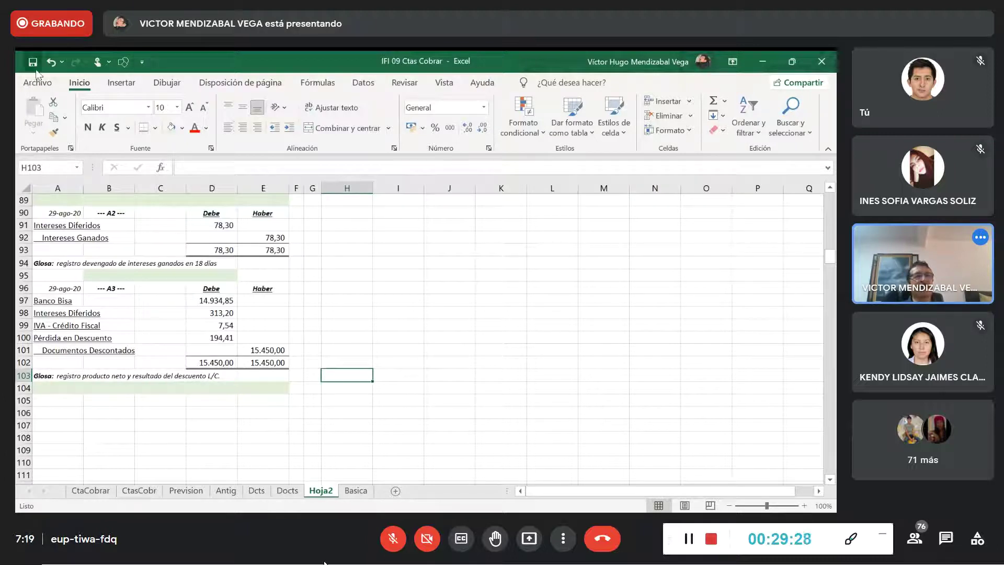
pyautogui.click(434, 376)
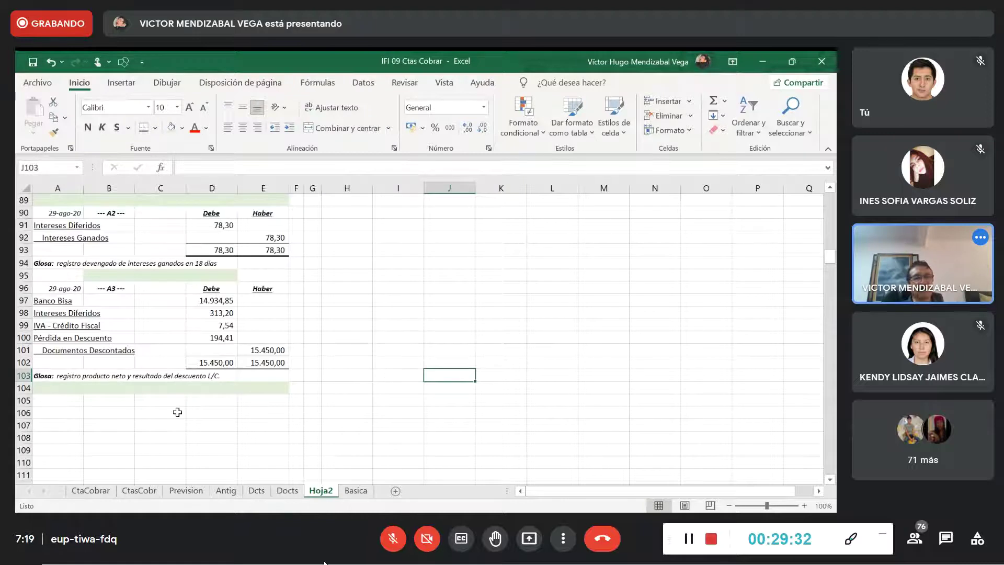
pyautogui.rightClick(317, 494)
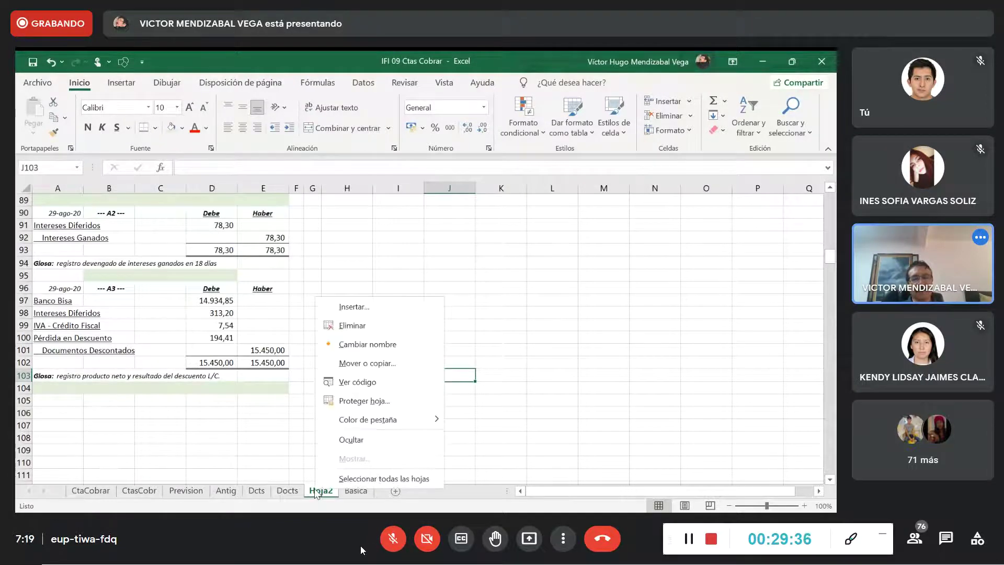
pyautogui.doubleClick(320, 492)
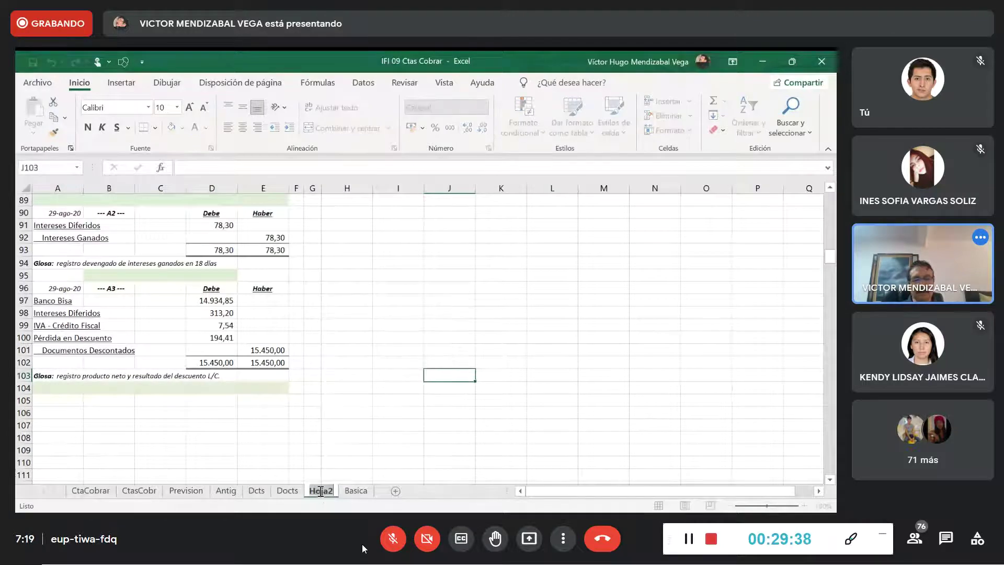
pyautogui.press('Return')
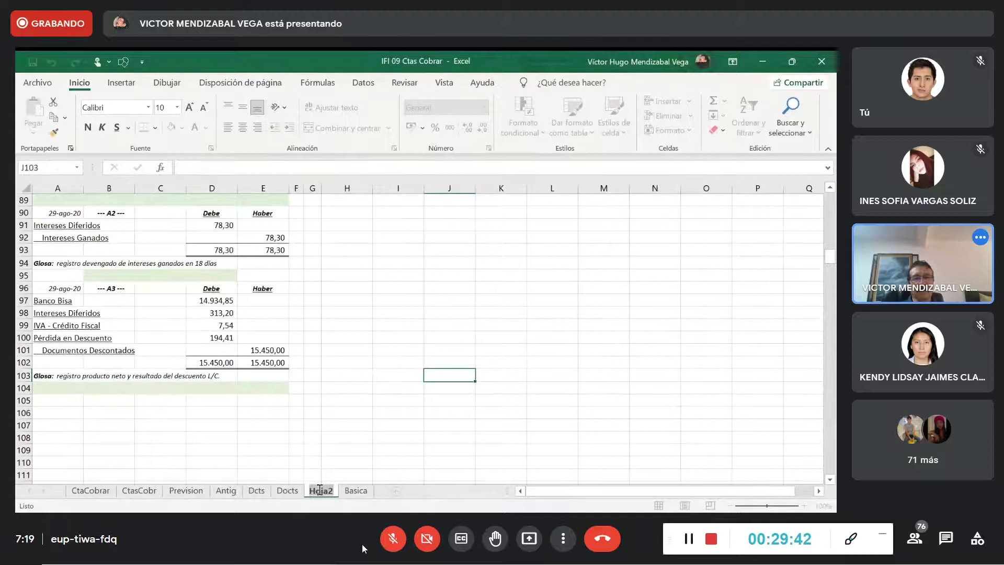
pyautogui.click(329, 437)
# Rename the sheet Hoja2 as DocInt.
pyautogui.rightClick(322, 491)
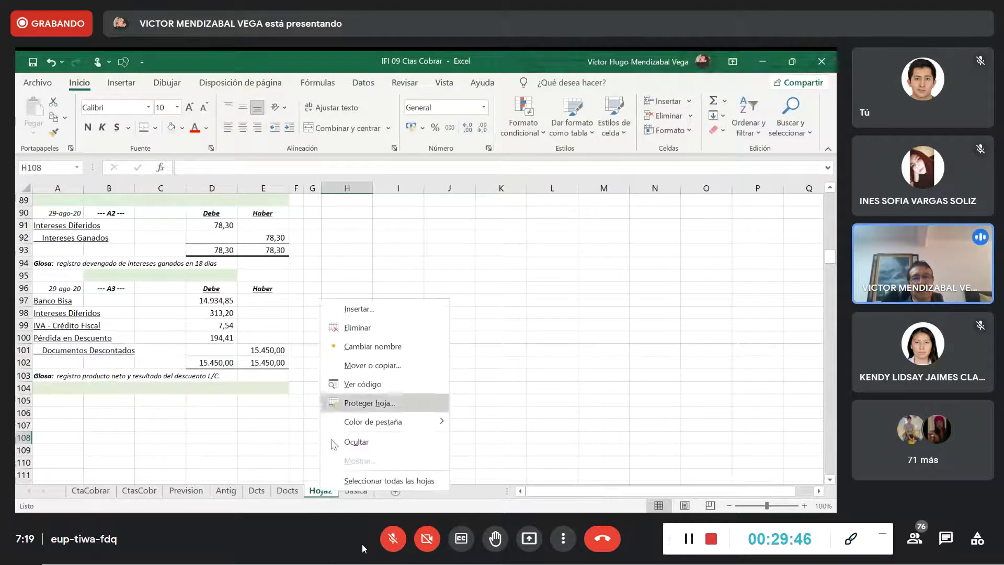
pyautogui.click(361, 350)
pyautogui.write('DocInt')
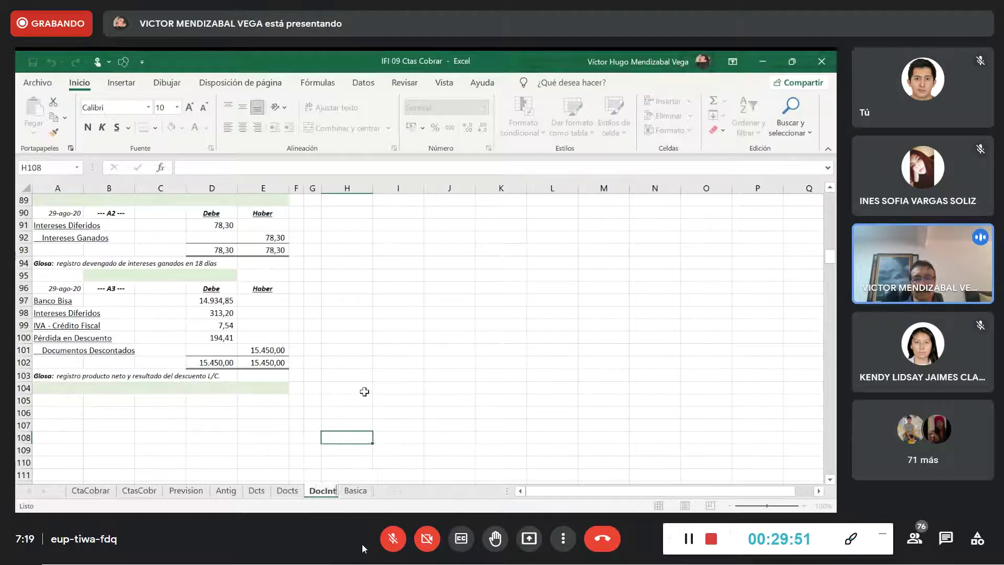
pyautogui.press('Return')
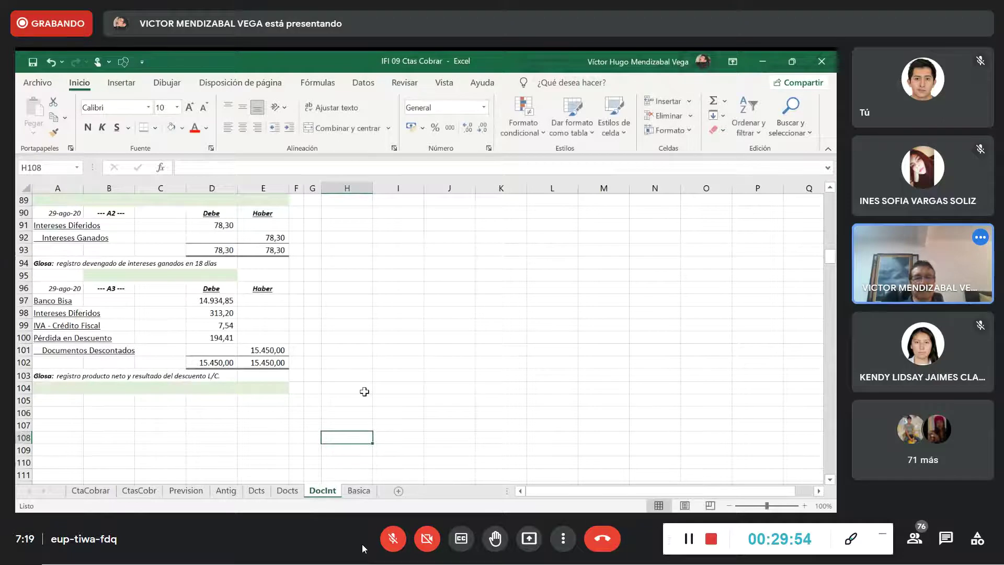
pyautogui.click(340, 374)
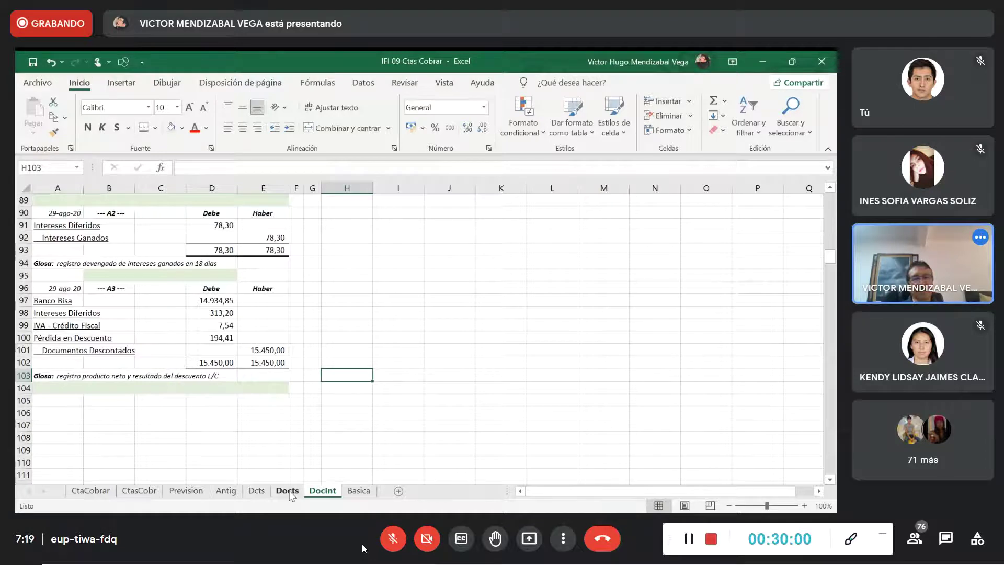
# Review the discounted bill example on the Dcts sheet through its protest and collection entries, and open the Docts sheet.
pyautogui.click(256, 491)
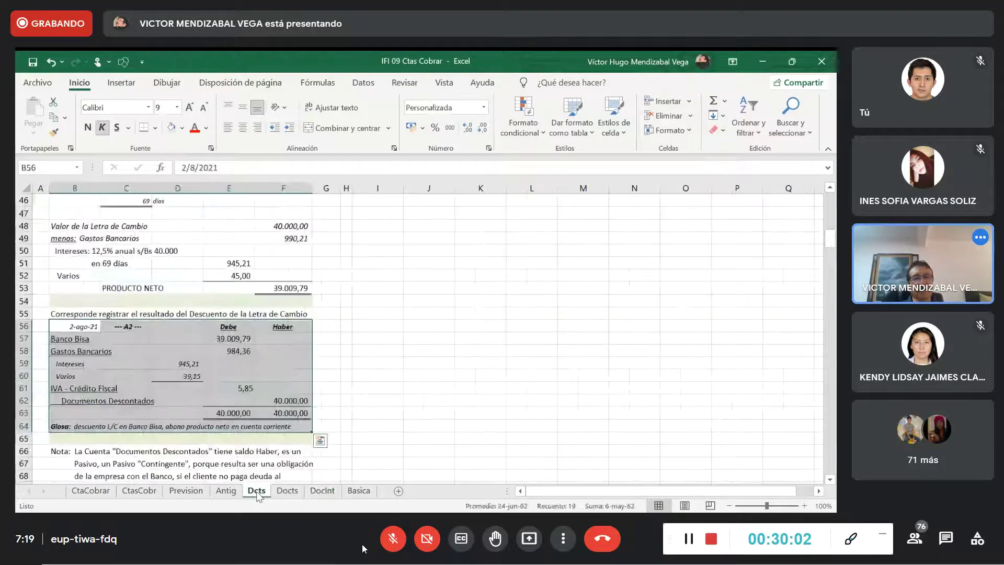
pyautogui.scroll(6, 235, 420)
pyautogui.scroll(-3, 208, 333)
pyautogui.scroll(-16, 207, 333)
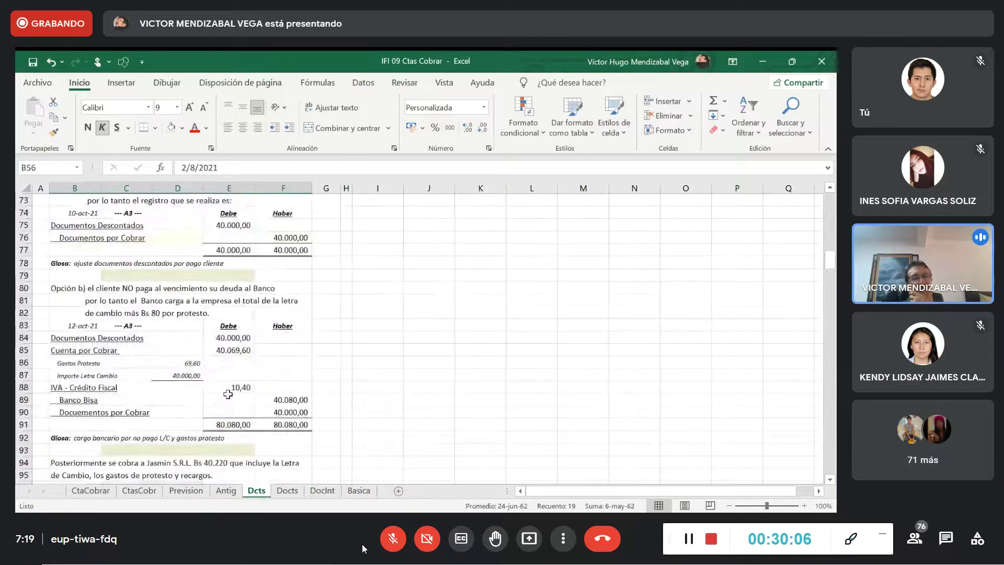
pyautogui.scroll(-6, 228, 394)
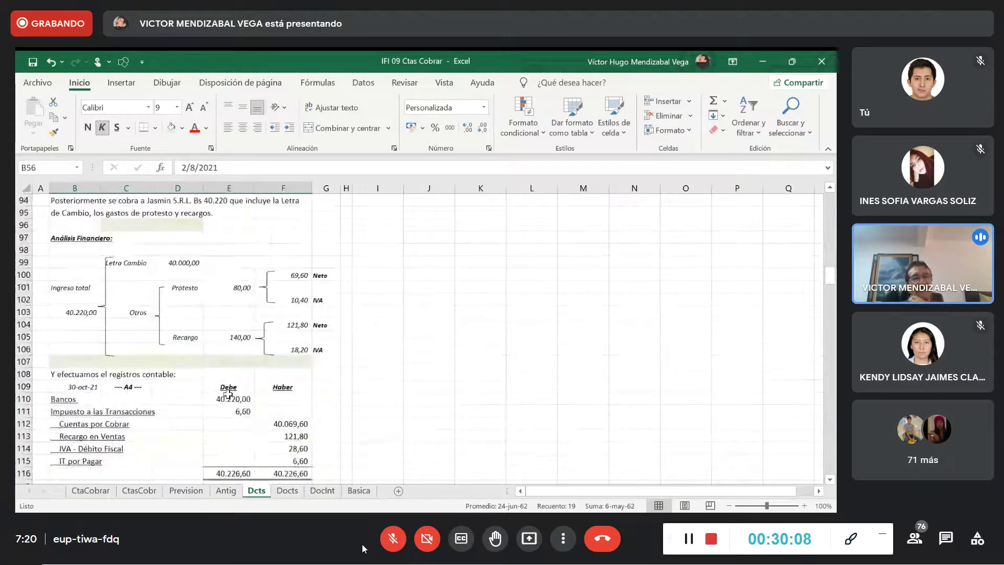
pyautogui.scroll(-5, 228, 395)
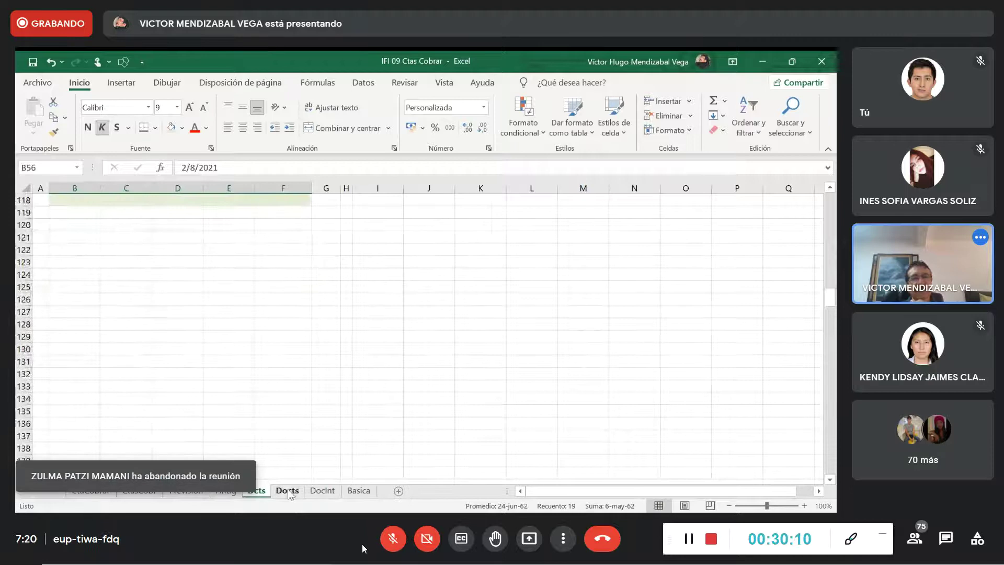
pyautogui.click(287, 490)
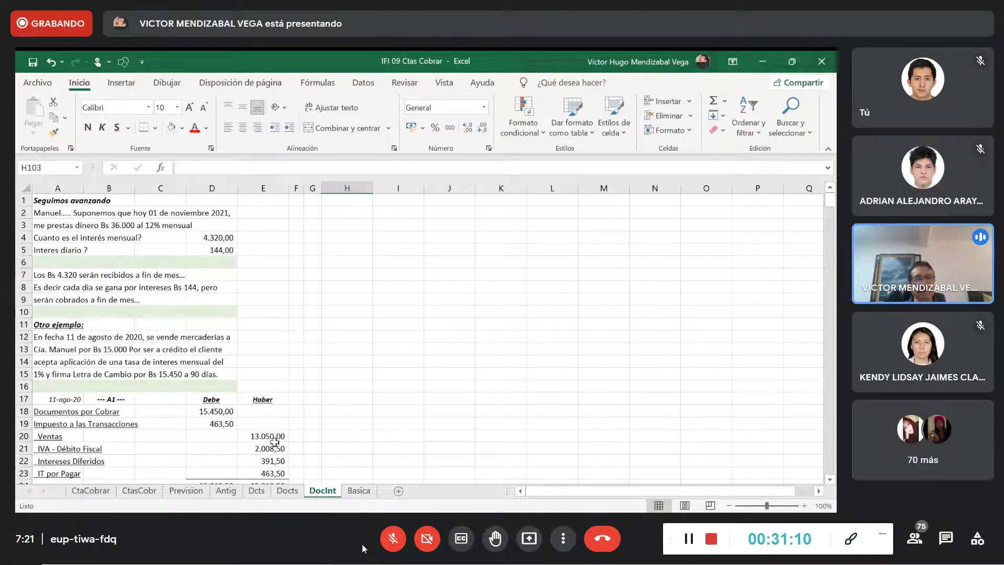
# Examine the Balance General and the Estado de Cuentas por Cobrar on the CtaCobrar sheet.
pyautogui.click(329, 441)
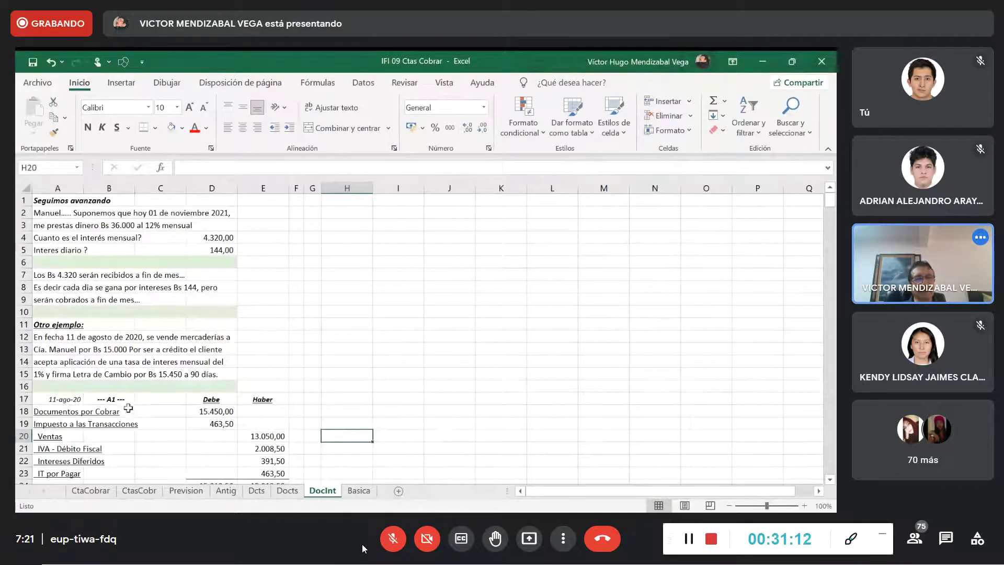
pyautogui.click(91, 492)
pyautogui.scroll(4, 468, 335)
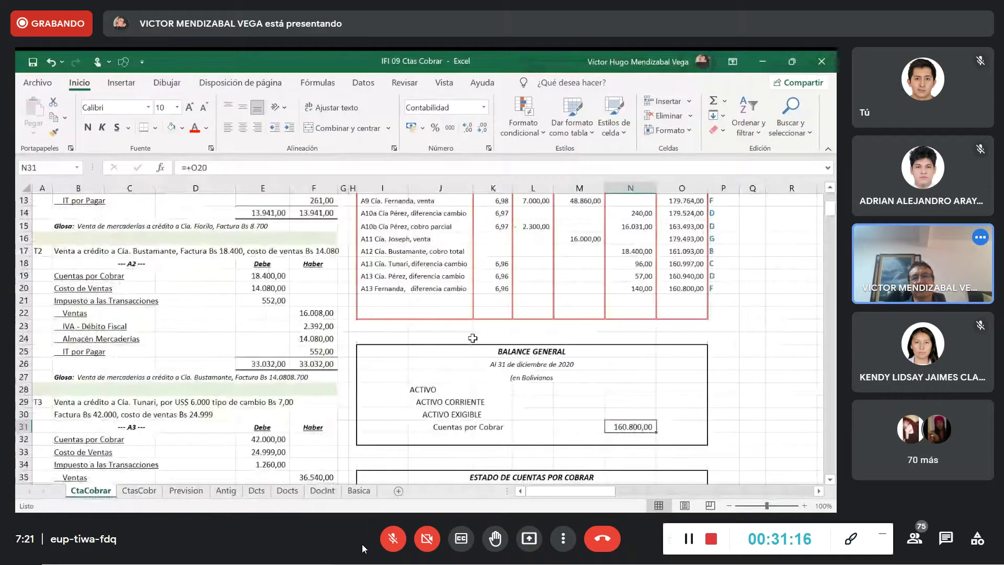
pyautogui.scroll(-5, 469, 335)
pyautogui.moveTo(397, 329); pyautogui.dragTo(678, 439)
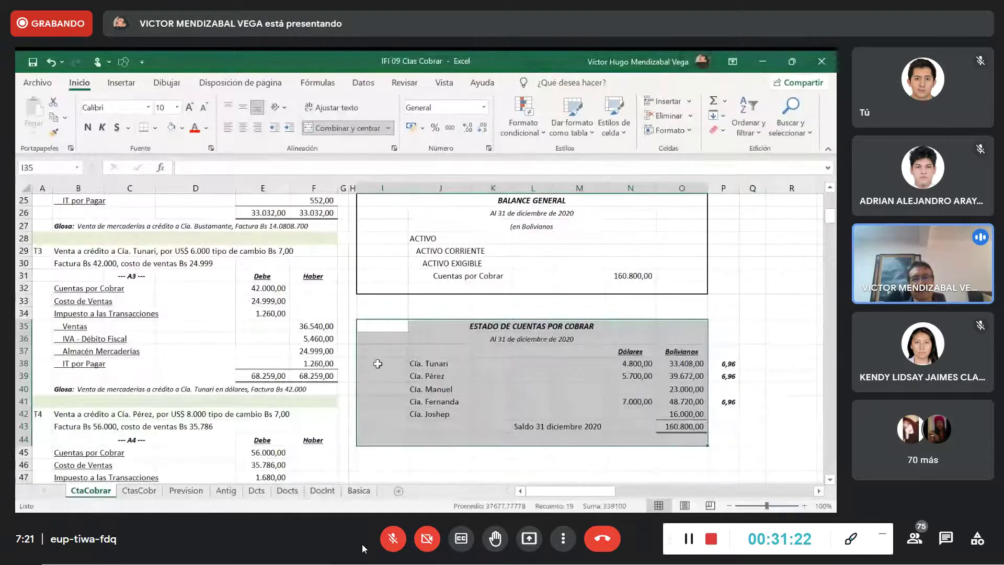
pyautogui.click(439, 457)
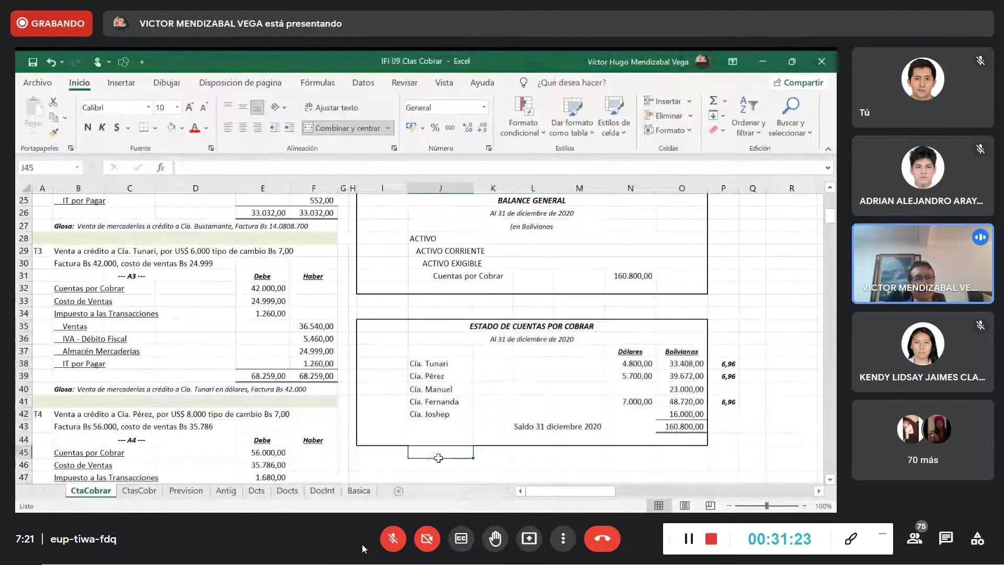
# Look through the CtasCobr, Prevision and Antig sheets and examine the bill discount calculation and entries on Dcts.
pyautogui.click(141, 492)
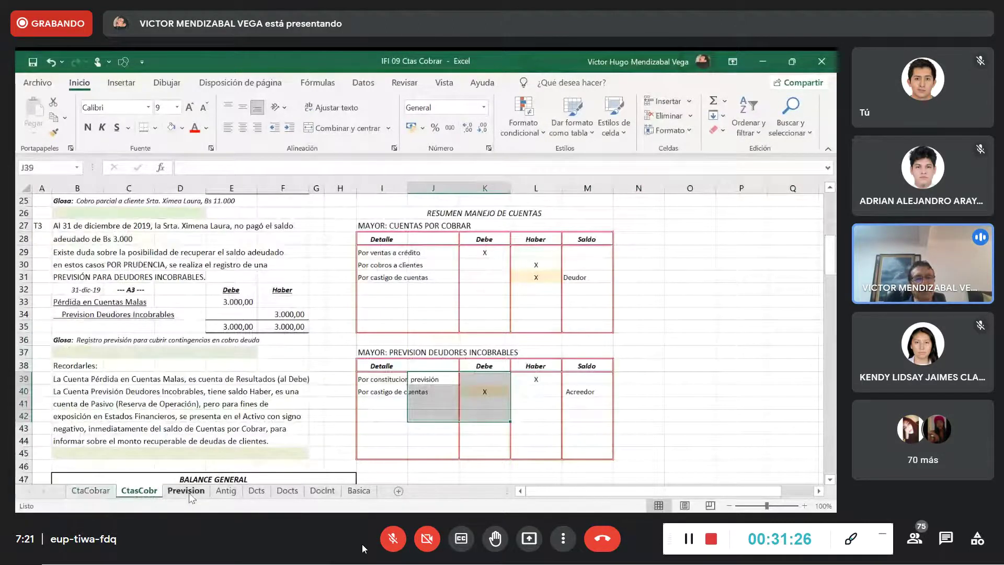
pyautogui.click(189, 492)
pyautogui.click(226, 492)
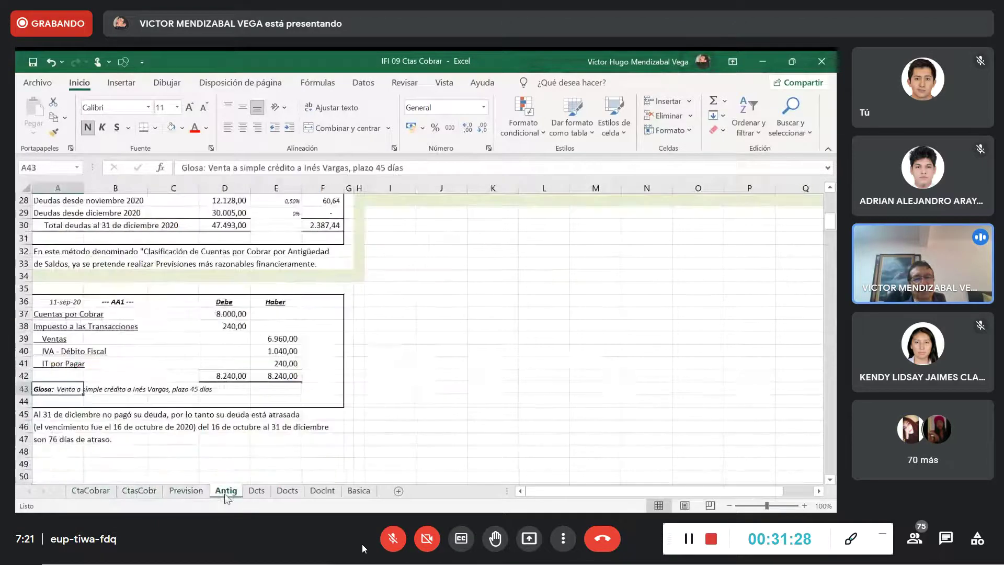
pyautogui.click(258, 492)
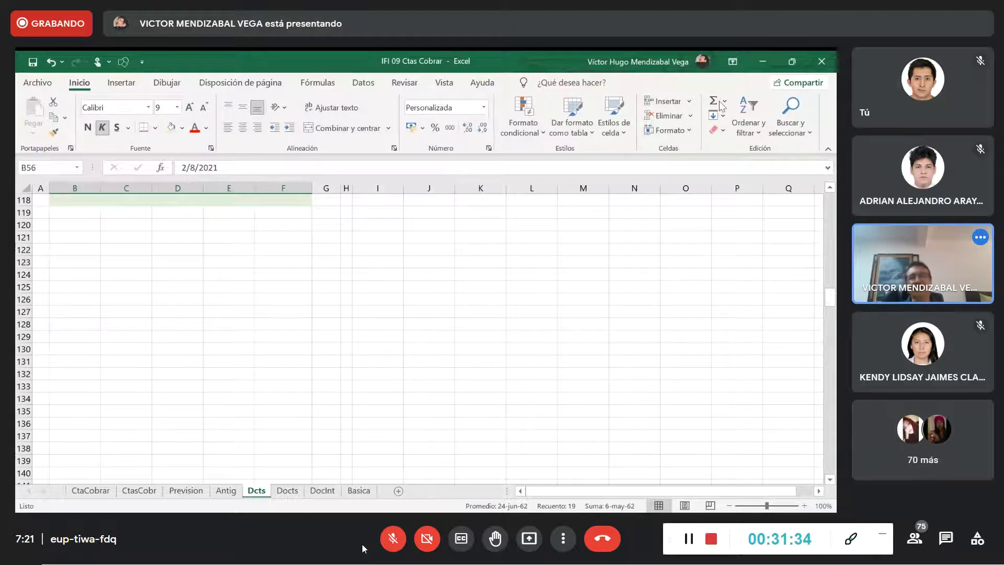
pyautogui.click(317, 423)
pyautogui.scroll(14, 274, 363)
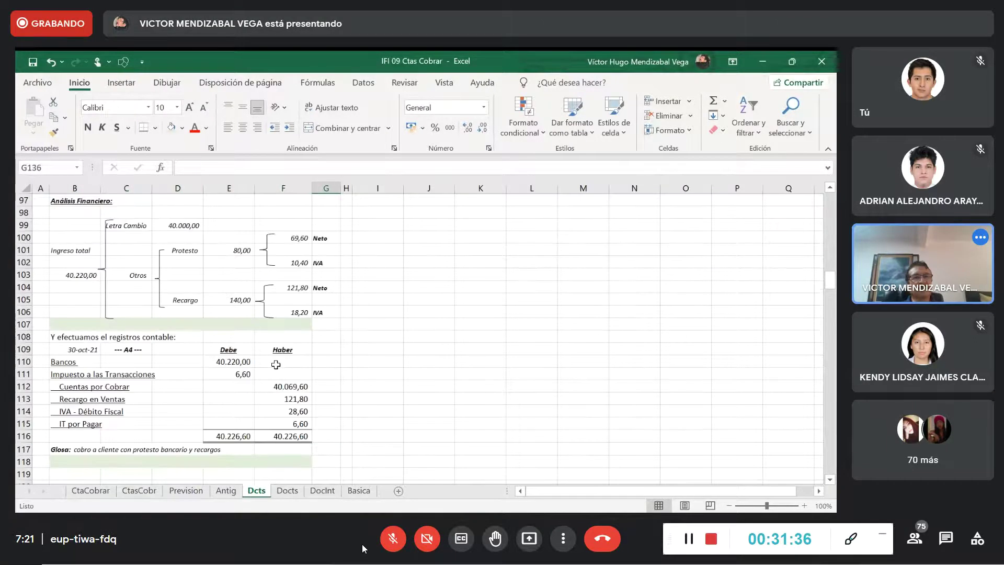
pyautogui.scroll(10, 323, 450)
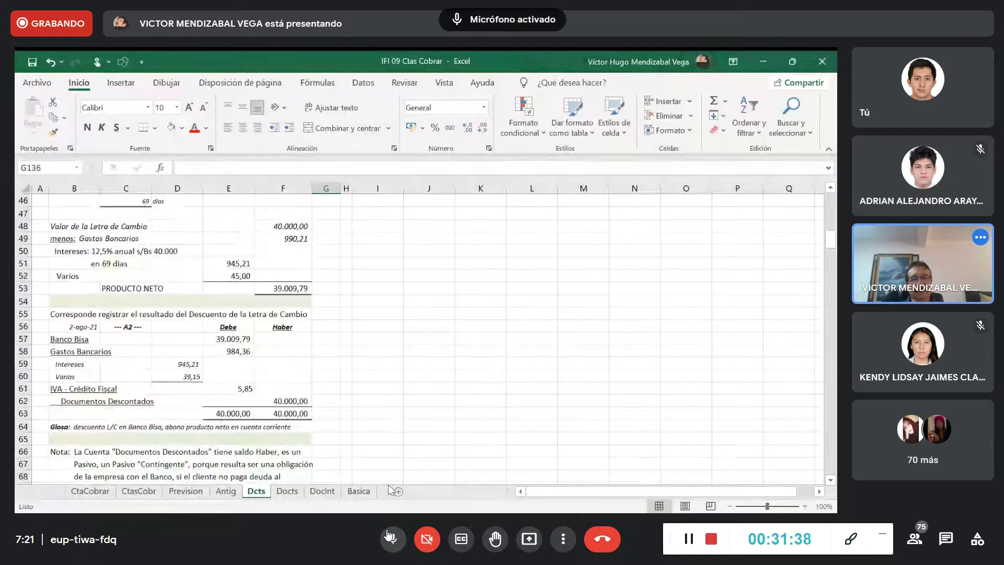
# Mute the microphone in the video meeting.
pyautogui.click(390, 537)
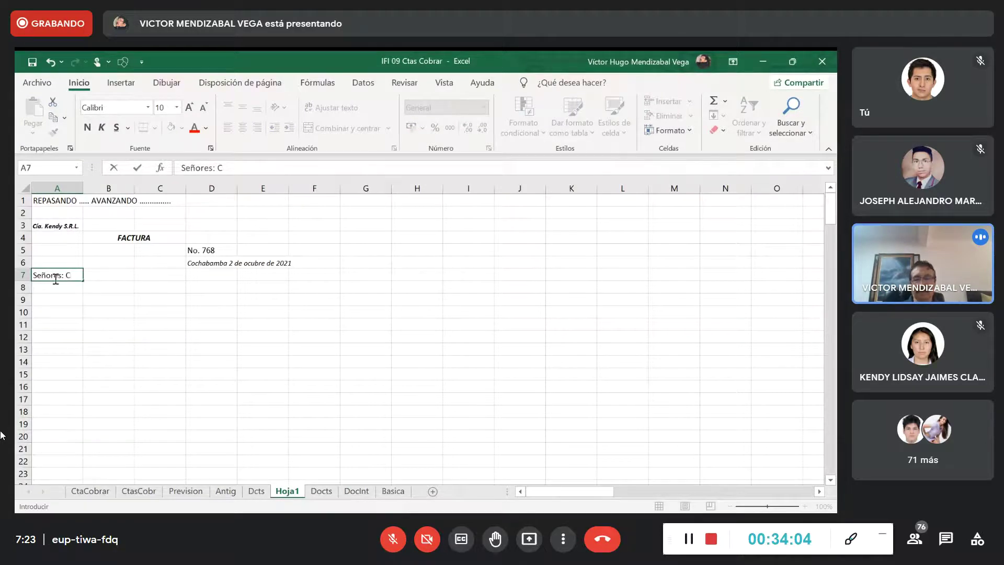
# Complete the invoice's customer line in cell A7 as "Señores: Cía. Dabeyba S.R.L.".
pyautogui.write('. Dab')
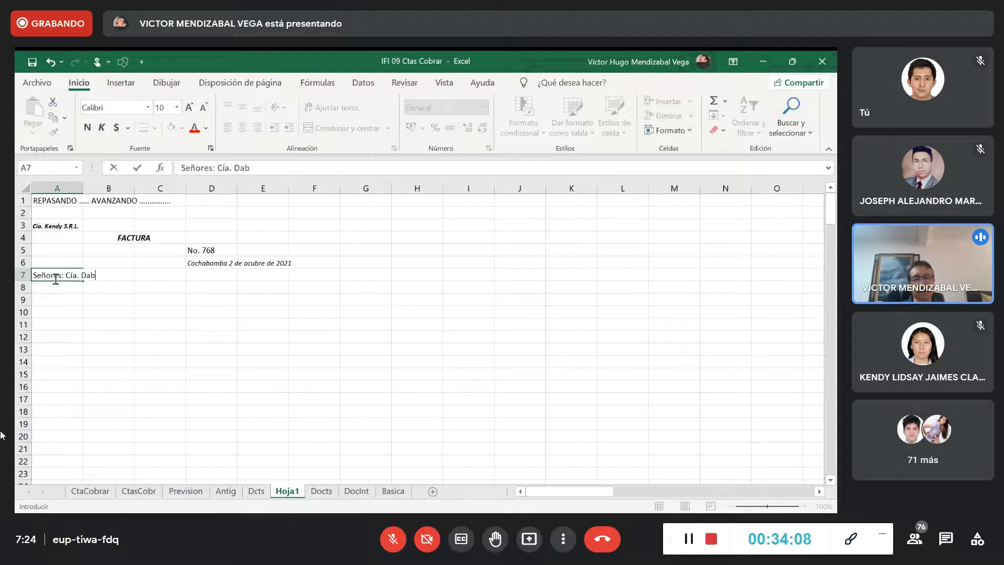
pyautogui.write('eyba')
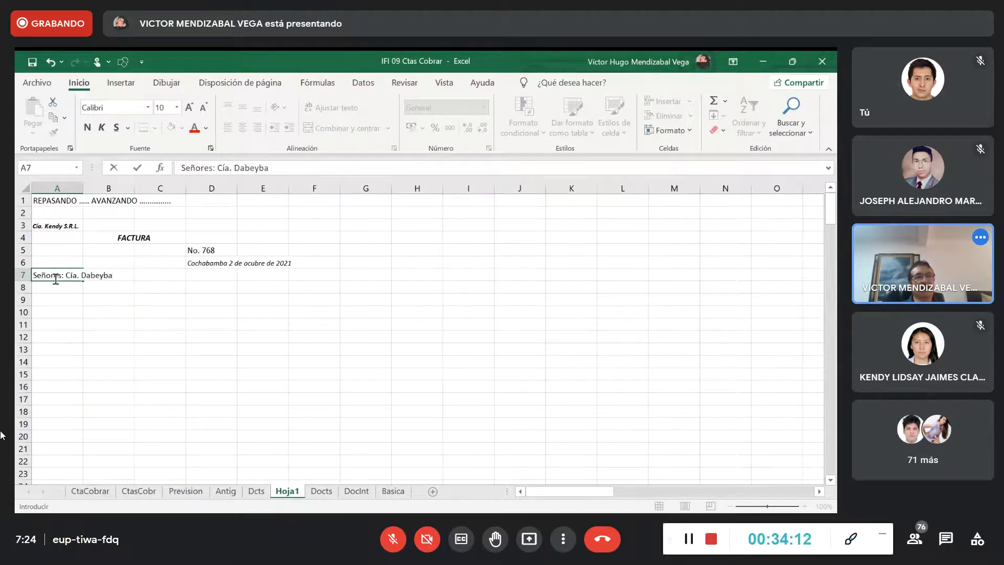
pyautogui.write(' S')
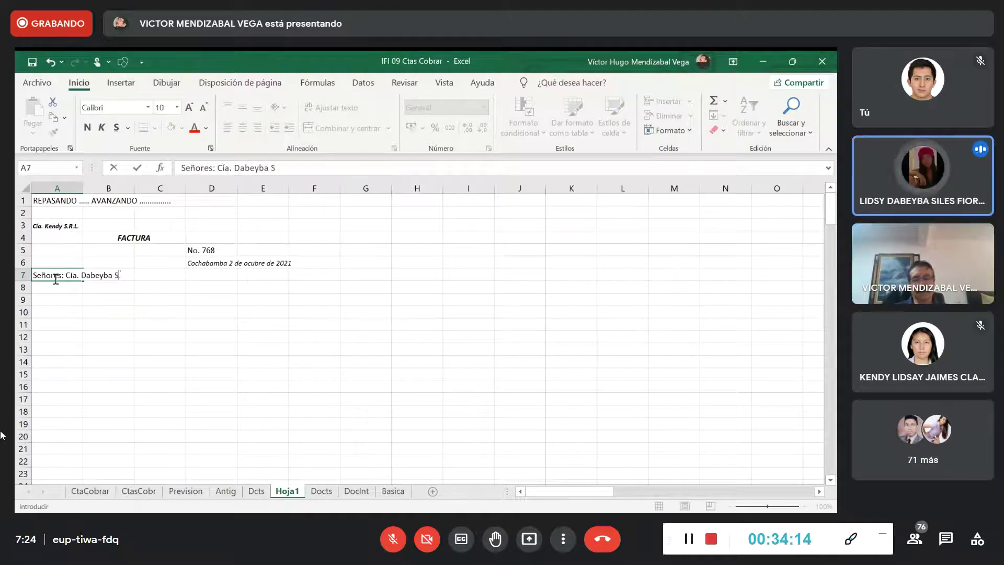
pyautogui.write('.R.L.')
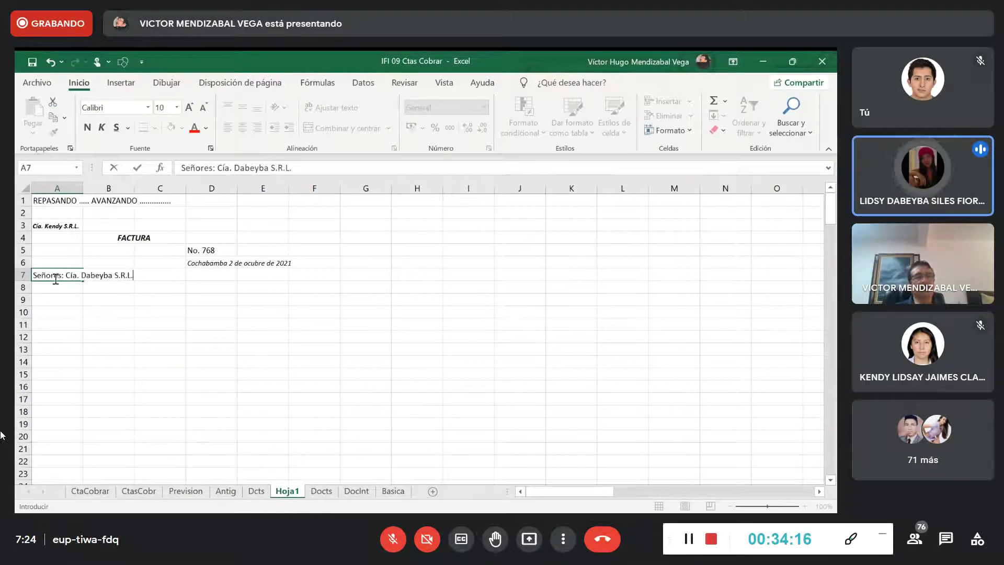
pyautogui.press('Return')
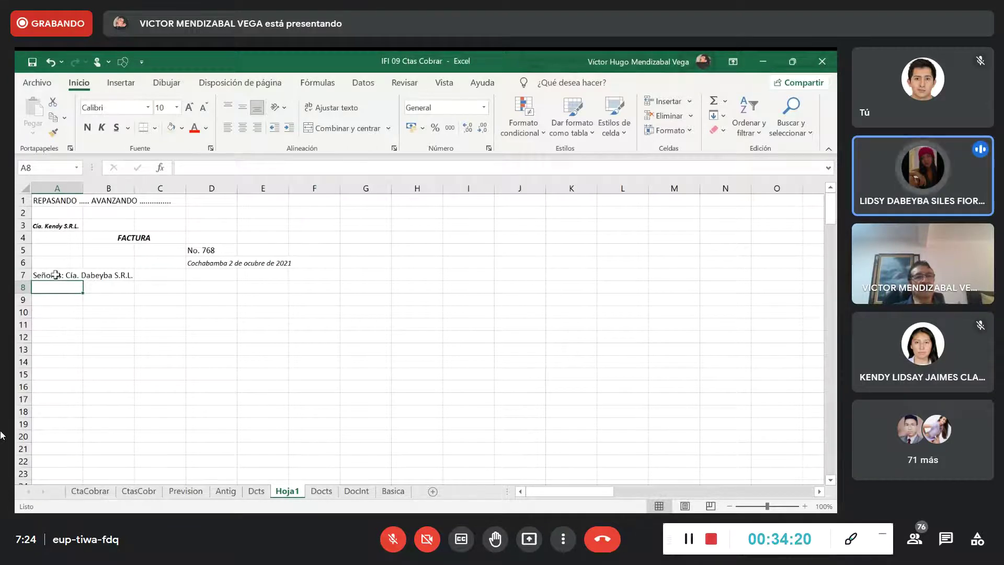
# Make the customer line in A7:B7 bold and italic.
pyautogui.click(38, 275)
pyautogui.moveTo(37, 275); pyautogui.dragTo(128, 274)
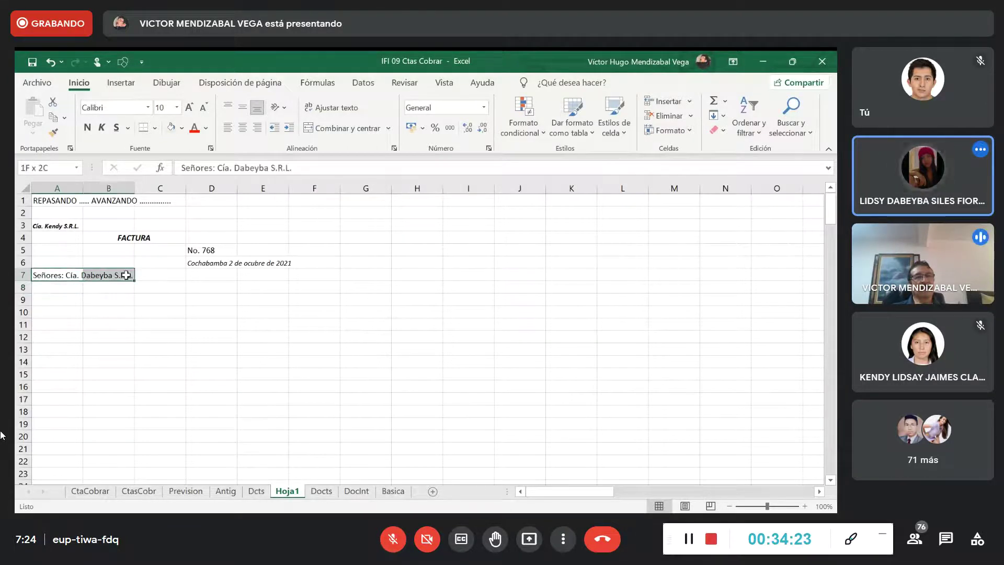
pyautogui.click(100, 127)
pyautogui.click(87, 128)
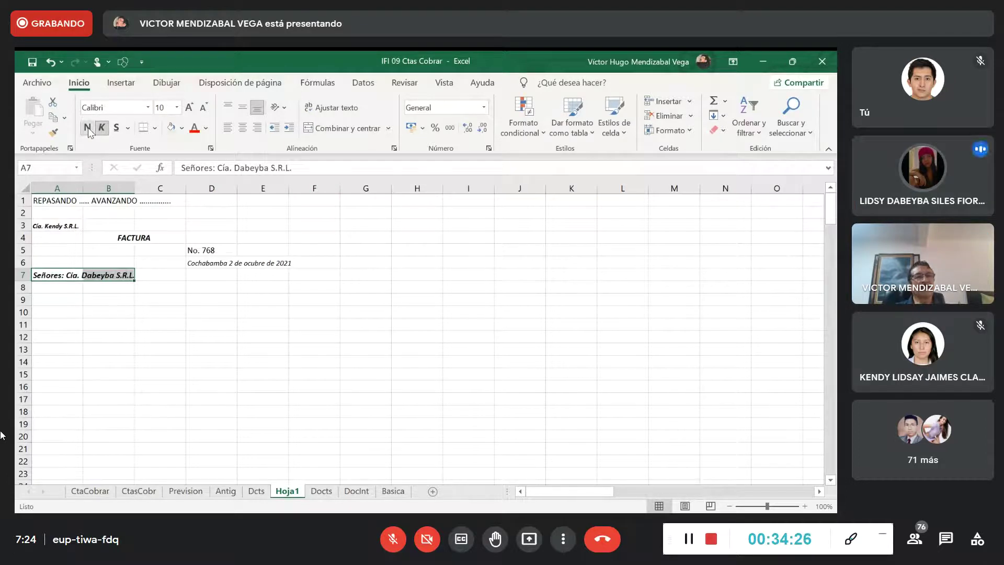
pyautogui.click(123, 313)
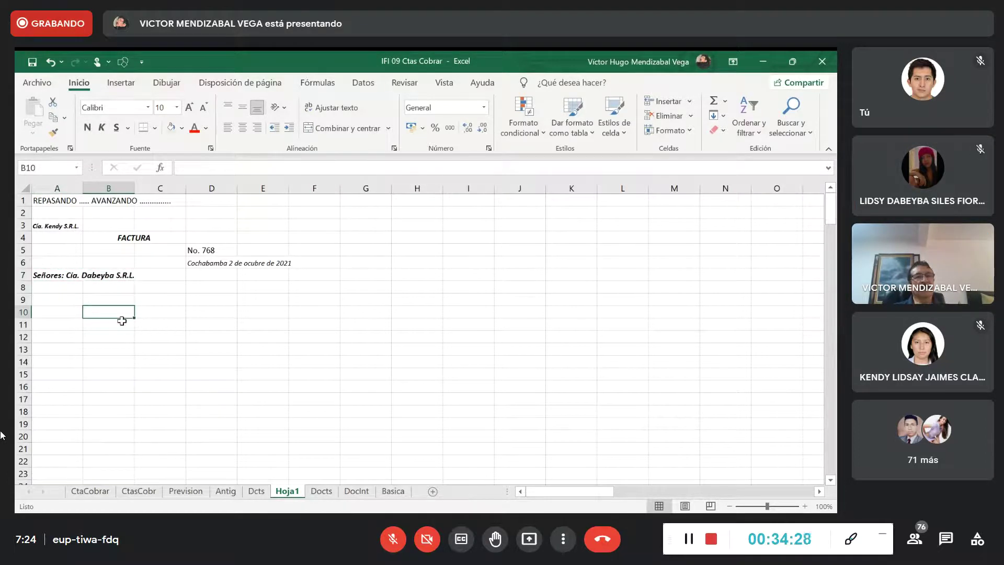
# Underline only the word "Señores" within the customer line in cell A7.
pyautogui.click(54, 278)
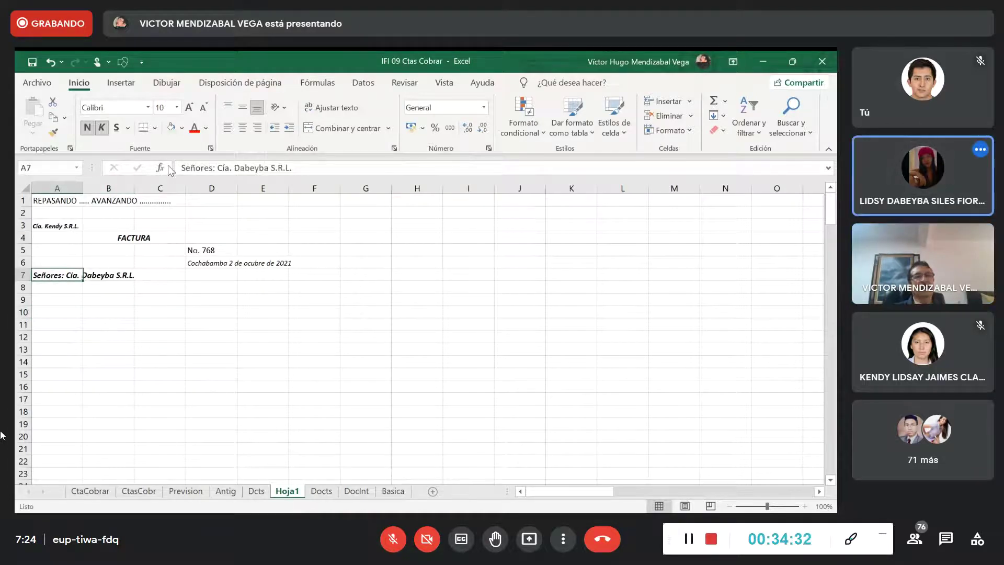
pyautogui.click(212, 167)
pyautogui.moveTo(211, 168); pyautogui.dragTo(177, 168)
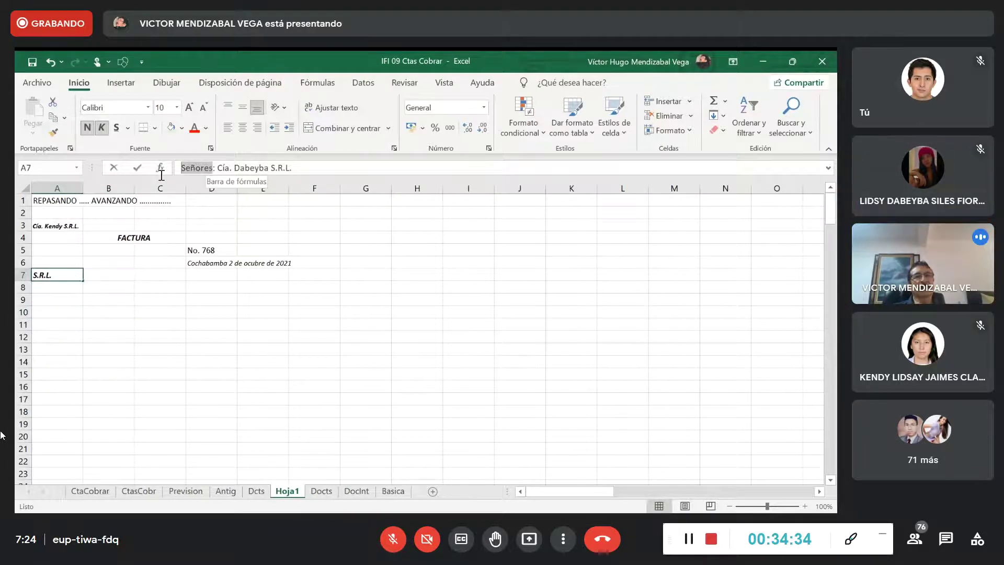
pyautogui.click(116, 128)
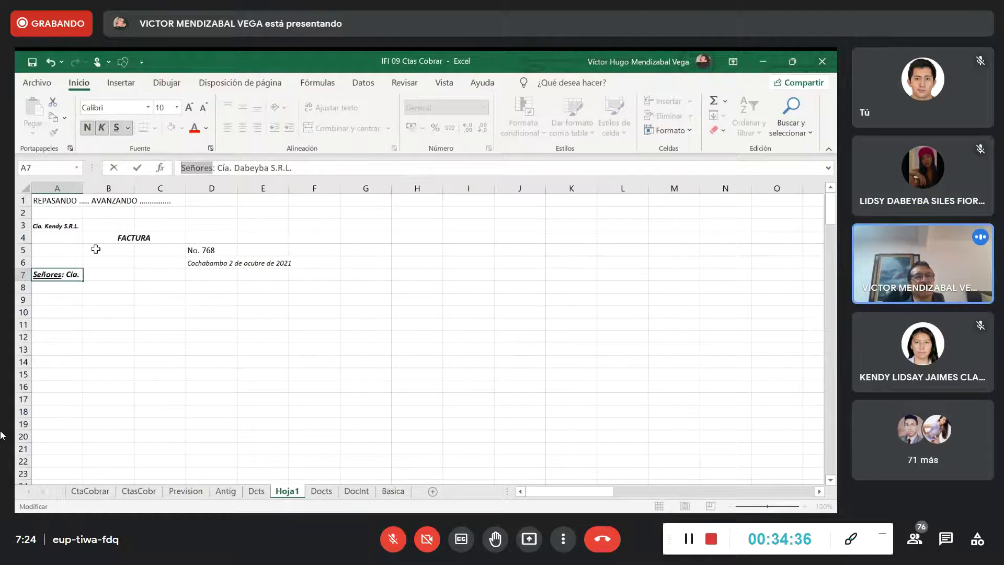
pyautogui.click(86, 322)
# Enter "Por lo siguiente:" in cell A8, below the customer line.
pyautogui.click(42, 285)
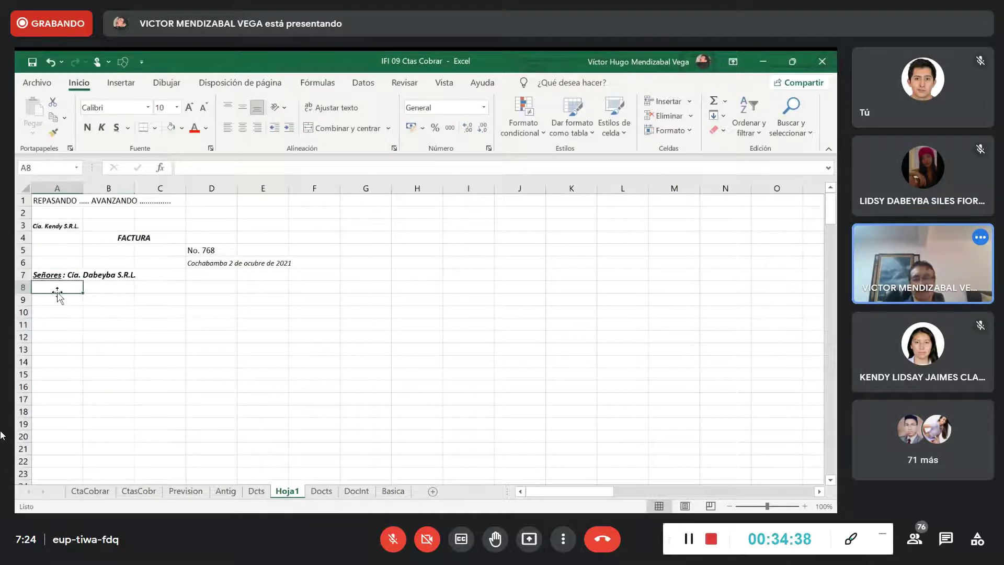
pyautogui.write('Por lo sigien')
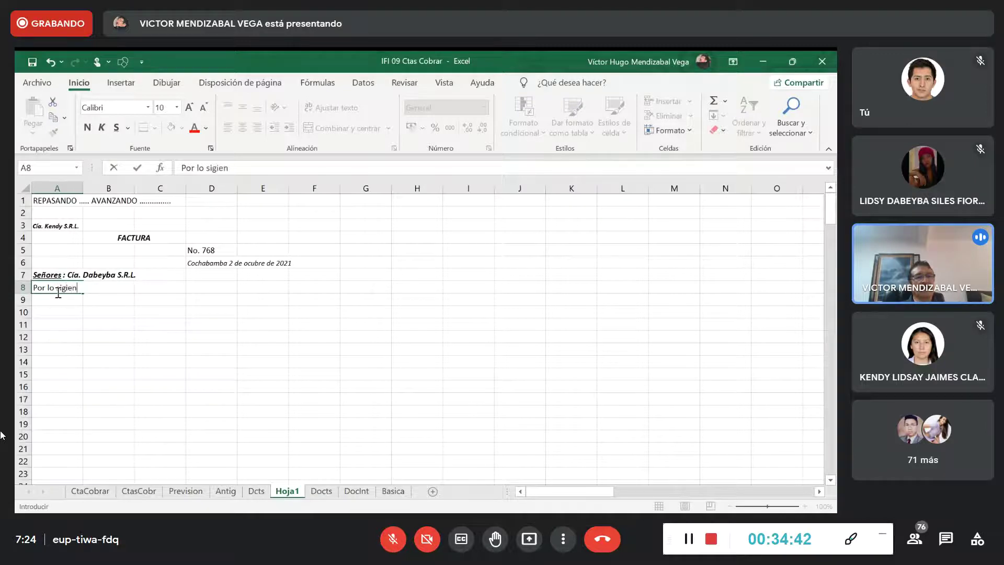
pyautogui.write('teuietne')
pyautogui.press('BackSpace')
pyautogui.press('BackSpace')
pyautogui.press('Return')
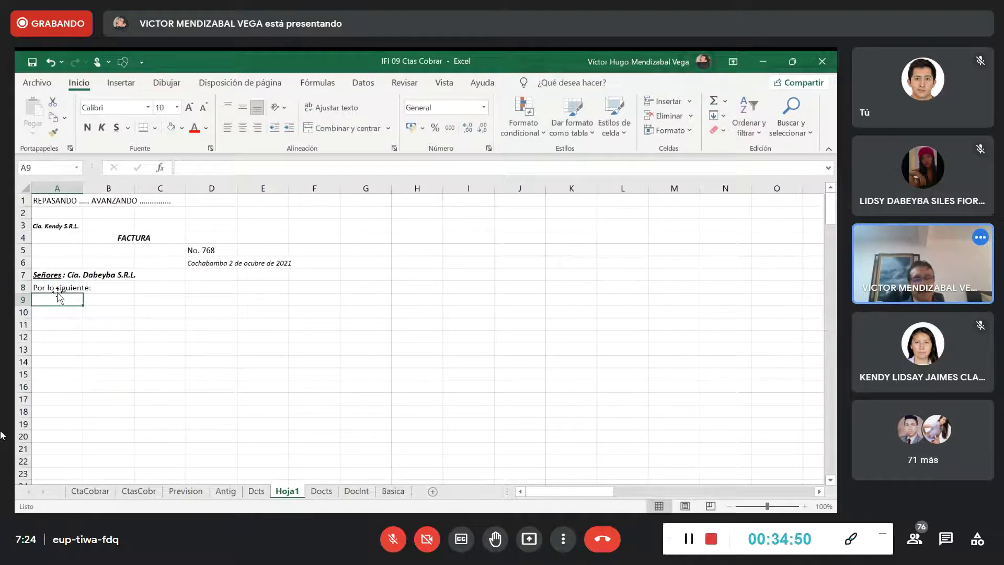
# Enter the first invoice item in row 9, with quantity 20 in A9 and "unidades art D34" in B9.
pyautogui.write('20')
pyautogui.click(58, 292)
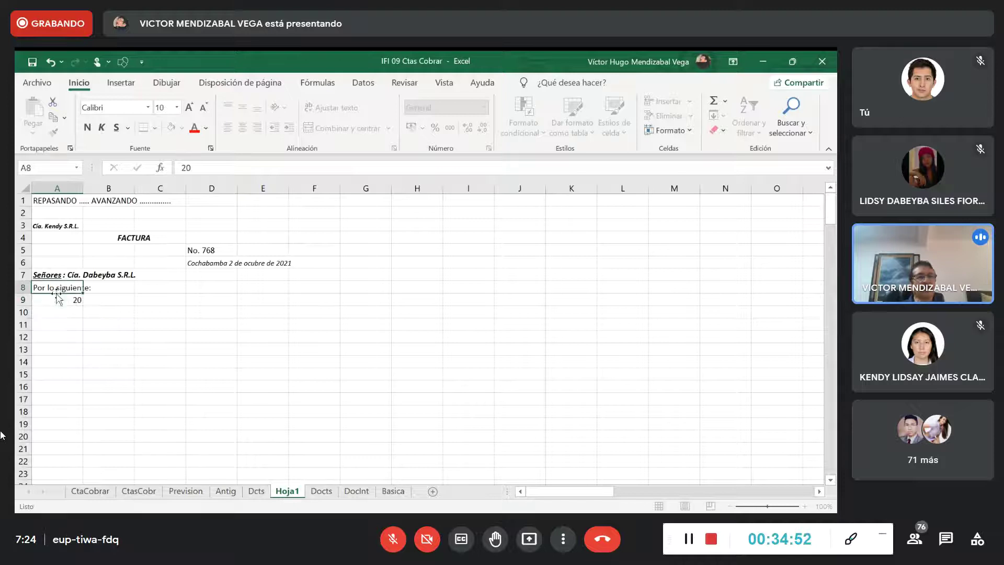
pyautogui.click(52, 301)
pyautogui.press('Right')
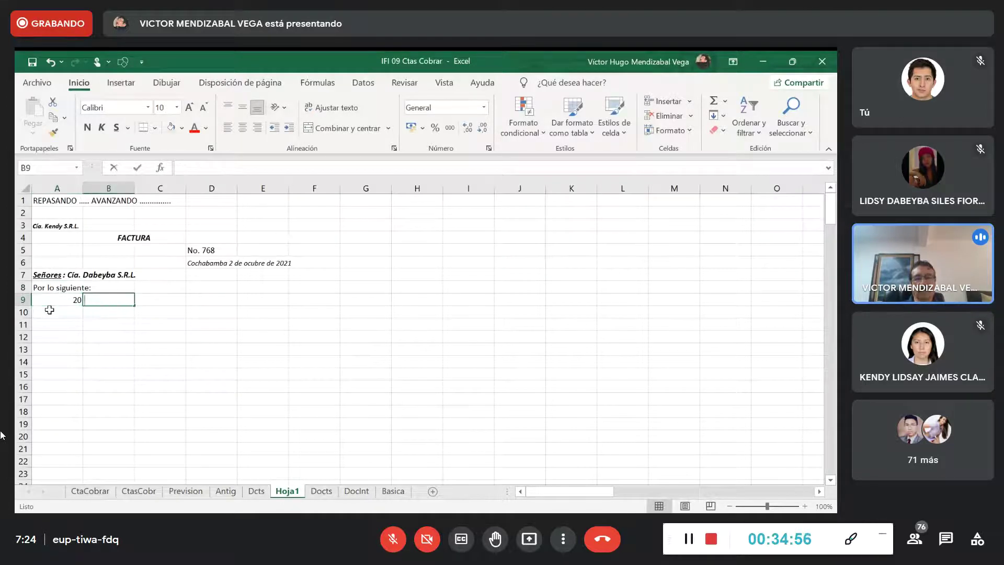
pyautogui.write('unidae')
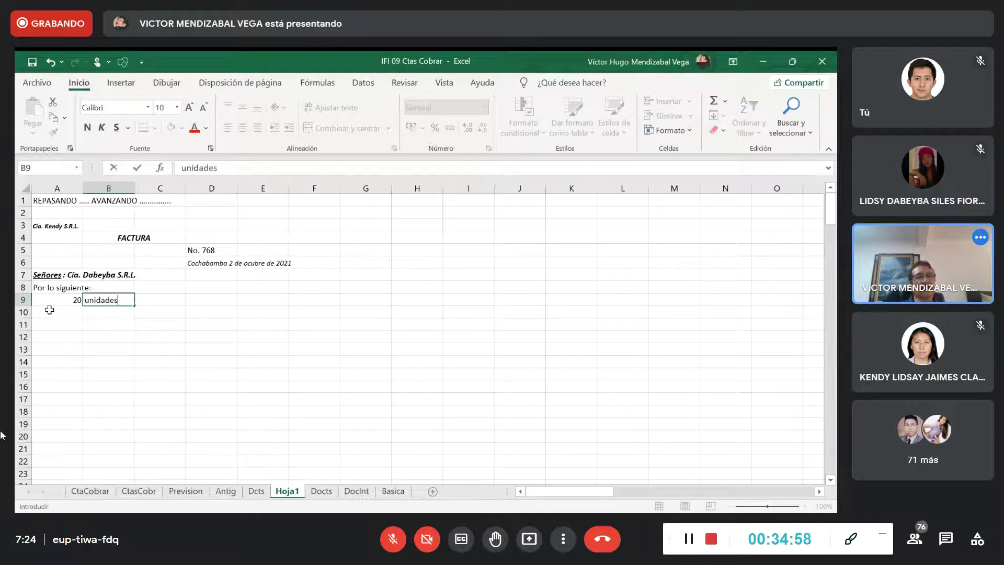
pyautogui.write('es art D34')
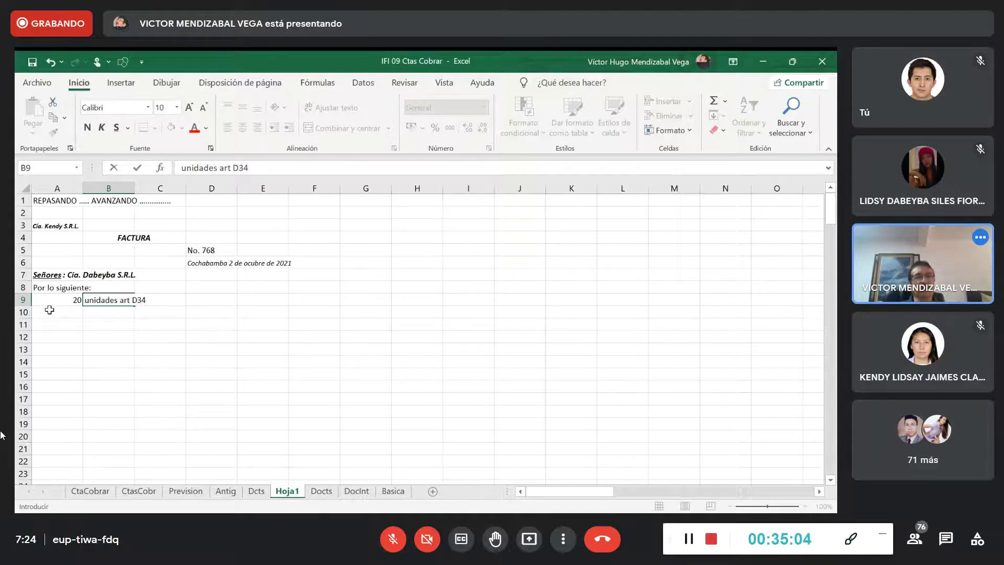
pyautogui.click(128, 374)
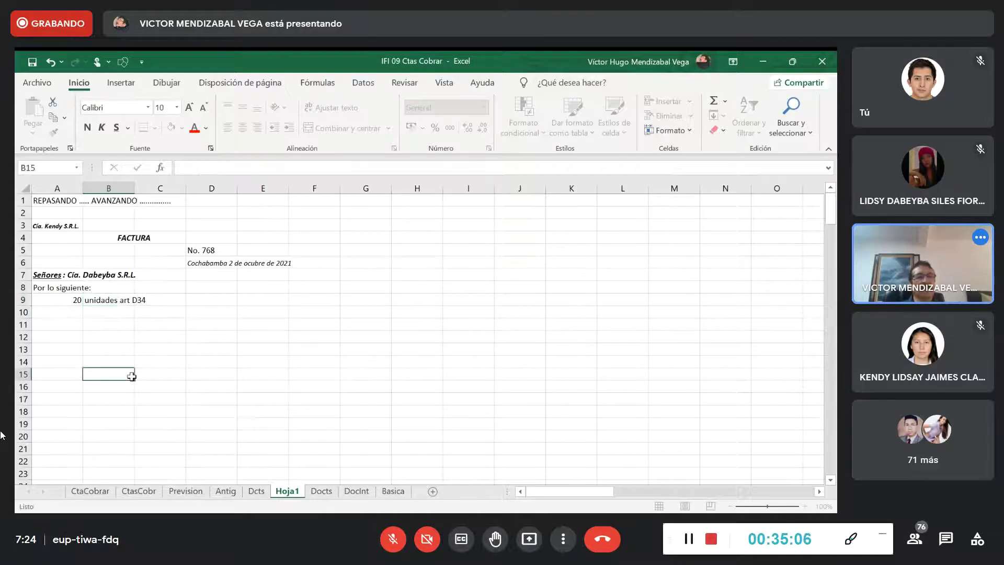
# Add the column headings "Unitario" in D8 and "Total" in E8.
pyautogui.click(210, 289)
pyautogui.write('Unitario')
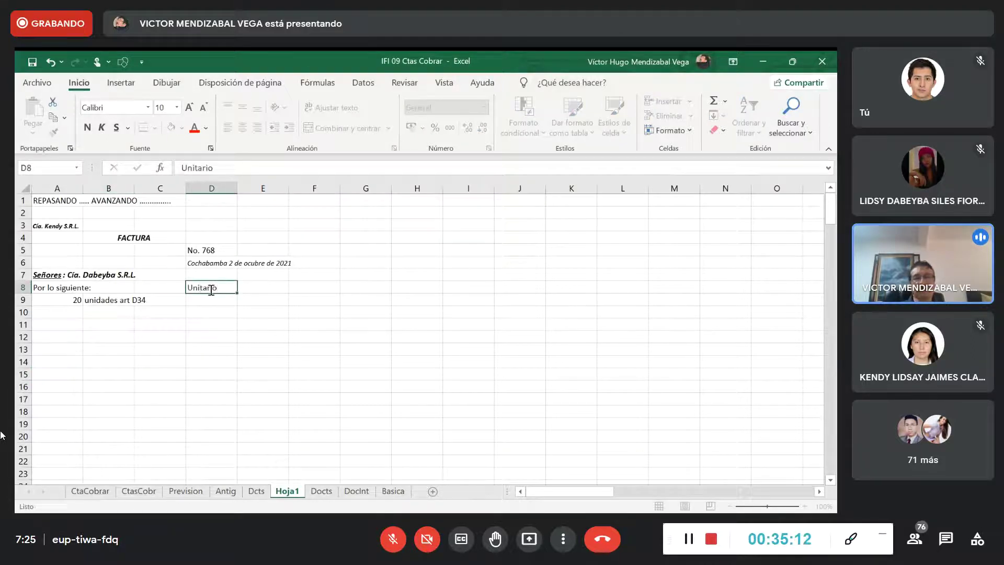
pyautogui.press('Tab')
pyautogui.write('T')
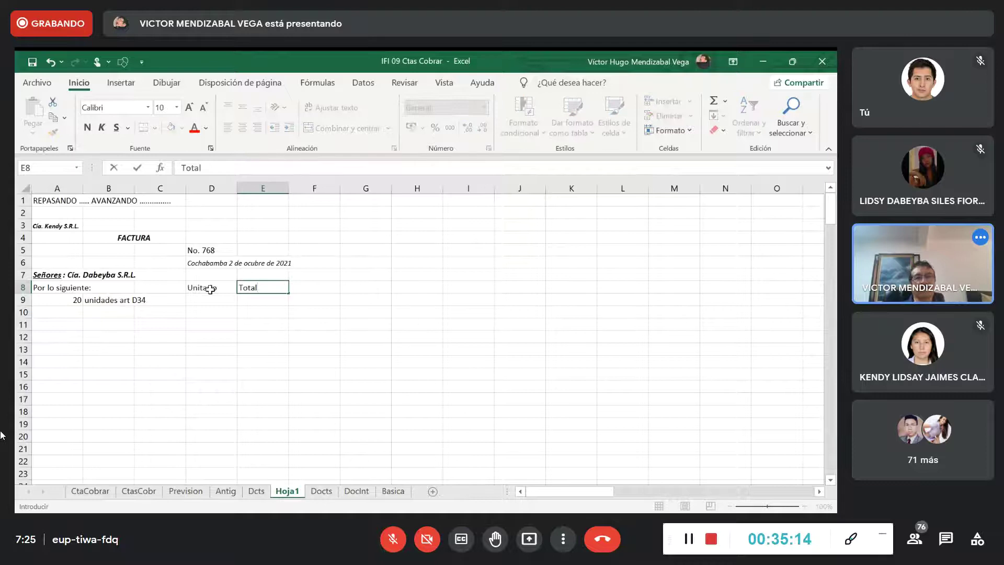
pyautogui.press('Return')
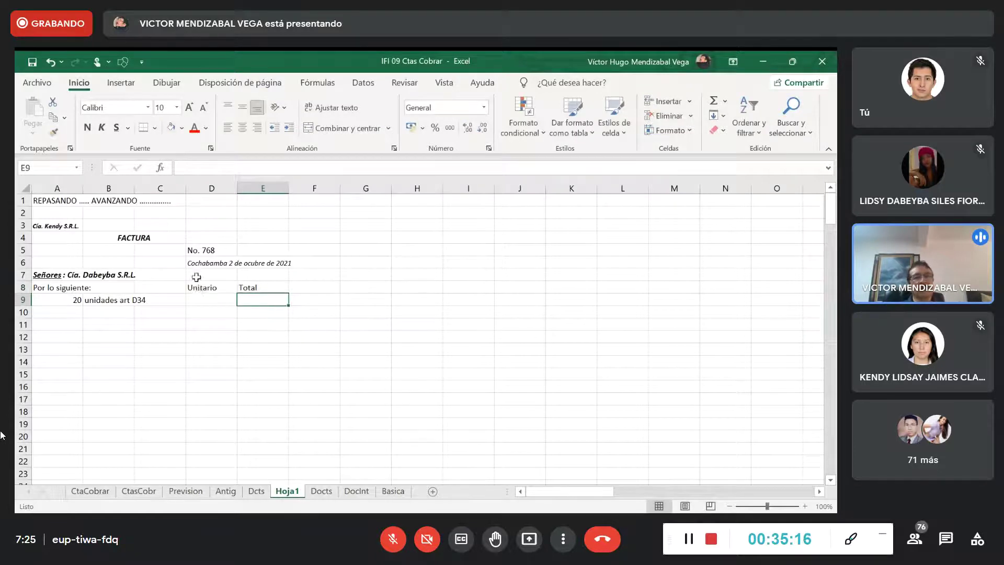
# Format the Unitario and Total headings as bold, italic, underlined, size 8 and centered.
pyautogui.moveTo(198, 288); pyautogui.dragTo(243, 283)
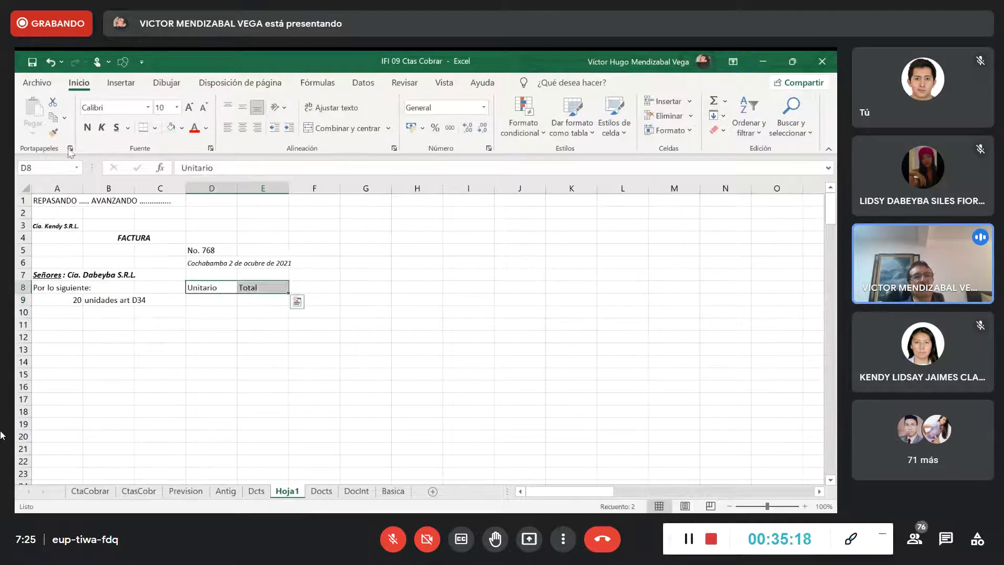
pyautogui.click(88, 128)
pyautogui.click(101, 127)
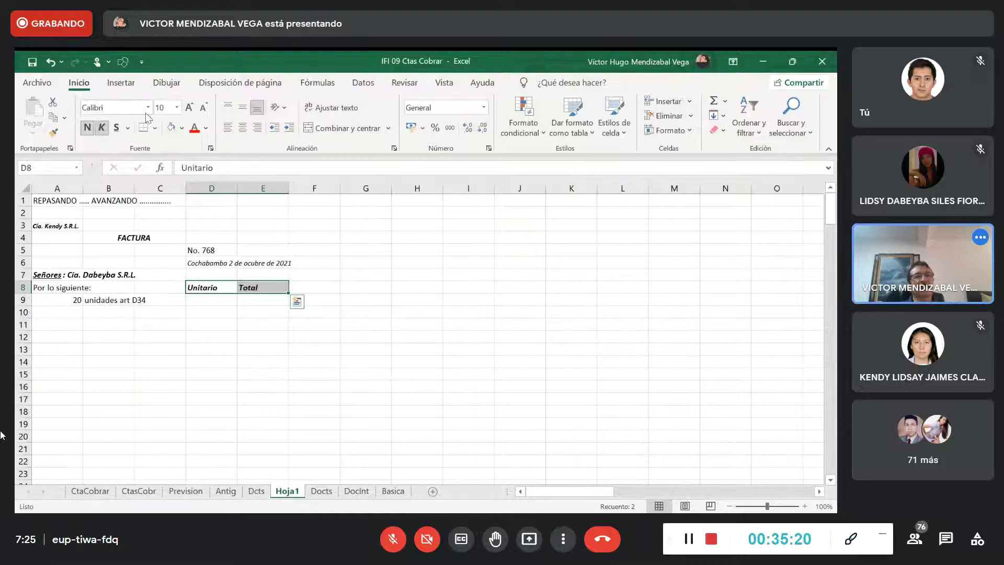
pyautogui.click(177, 108)
pyautogui.click(163, 117)
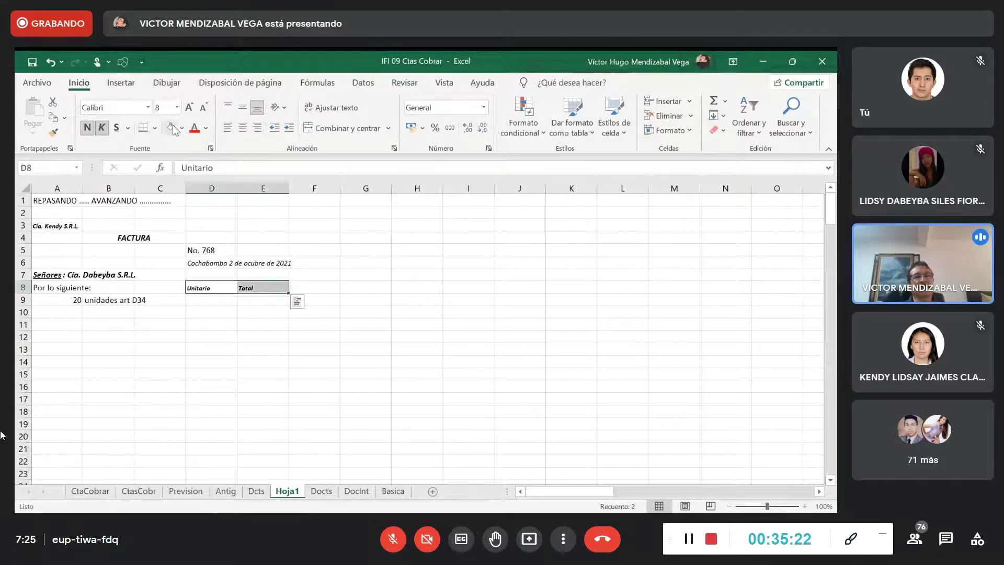
pyautogui.click(116, 128)
pyautogui.click(242, 127)
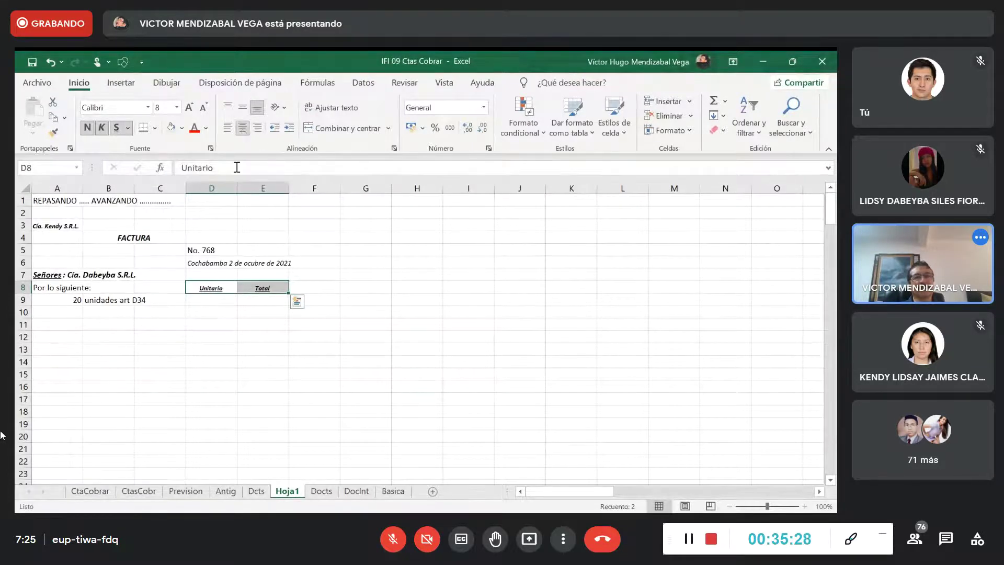
# Enter the unit price 100 in D9 and calculate the total in E9 by multiplying A9 by D9.
pyautogui.click(210, 299)
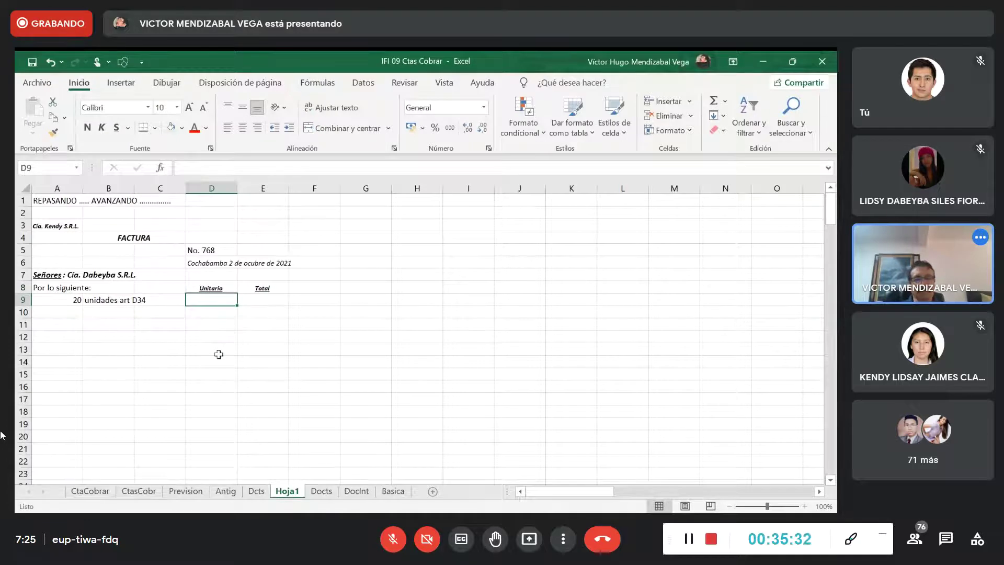
pyautogui.write('100')
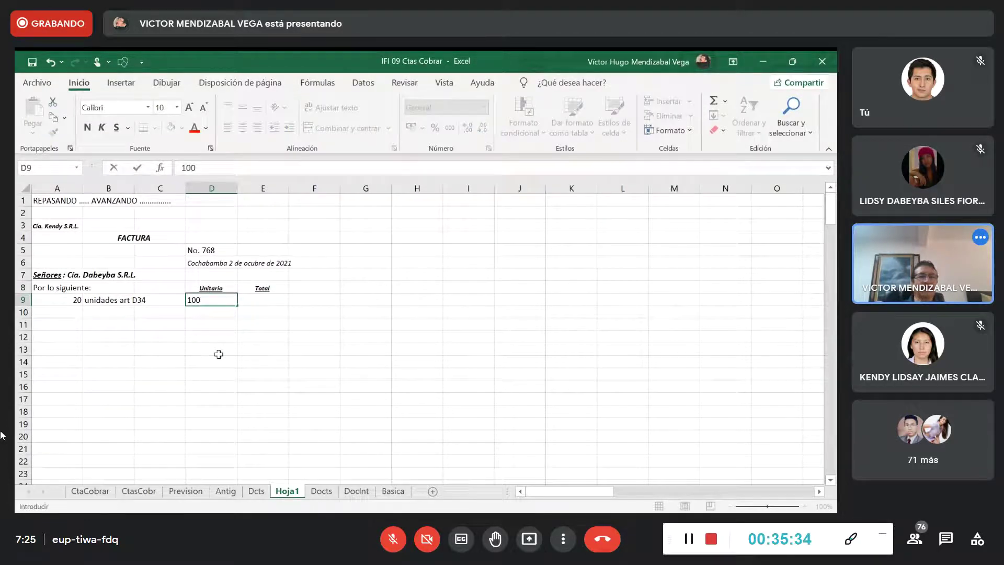
pyautogui.click(257, 301)
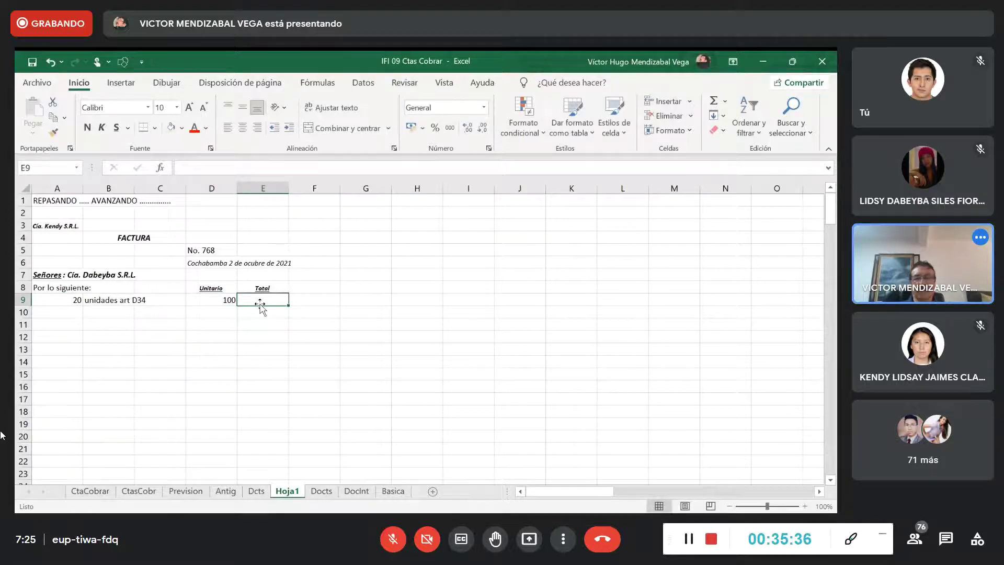
pyautogui.write('+')
pyautogui.click(74, 299)
pyautogui.write('*')
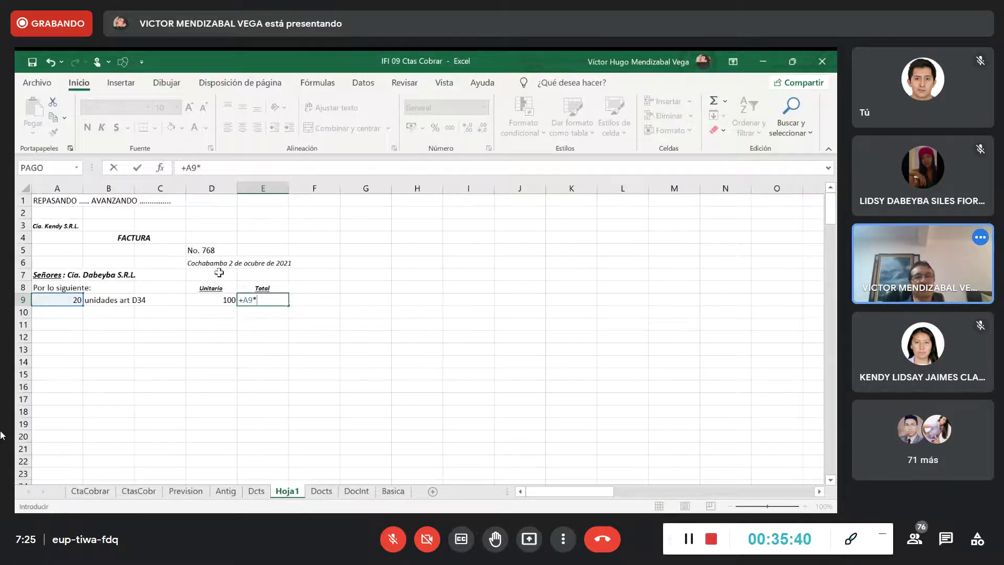
pyautogui.click(225, 299)
pyautogui.press('Return')
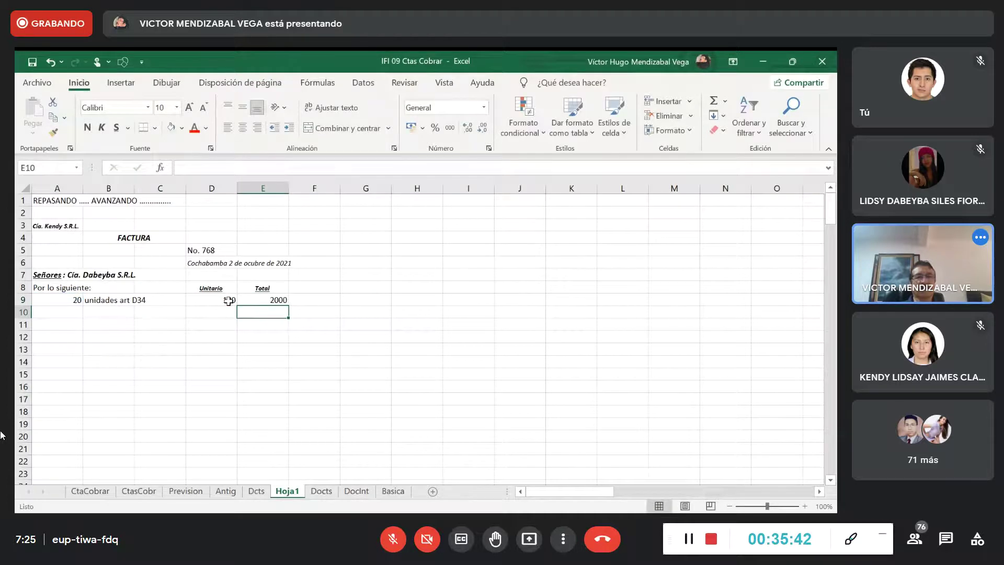
# Apply the thousands-separator accounting format to the amount range D9:E15.
pyautogui.moveTo(223, 303); pyautogui.dragTo(263, 379)
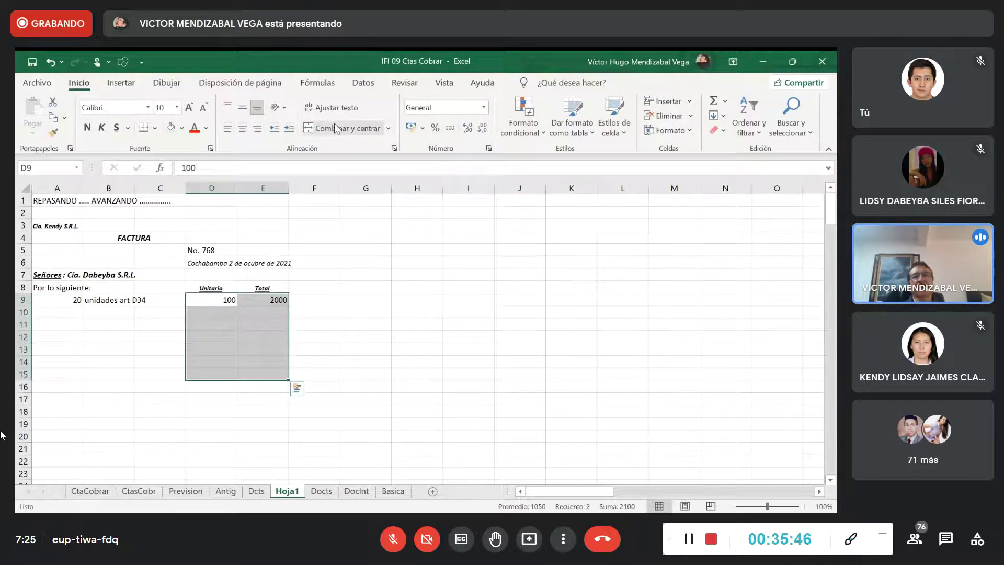
pyautogui.click(449, 128)
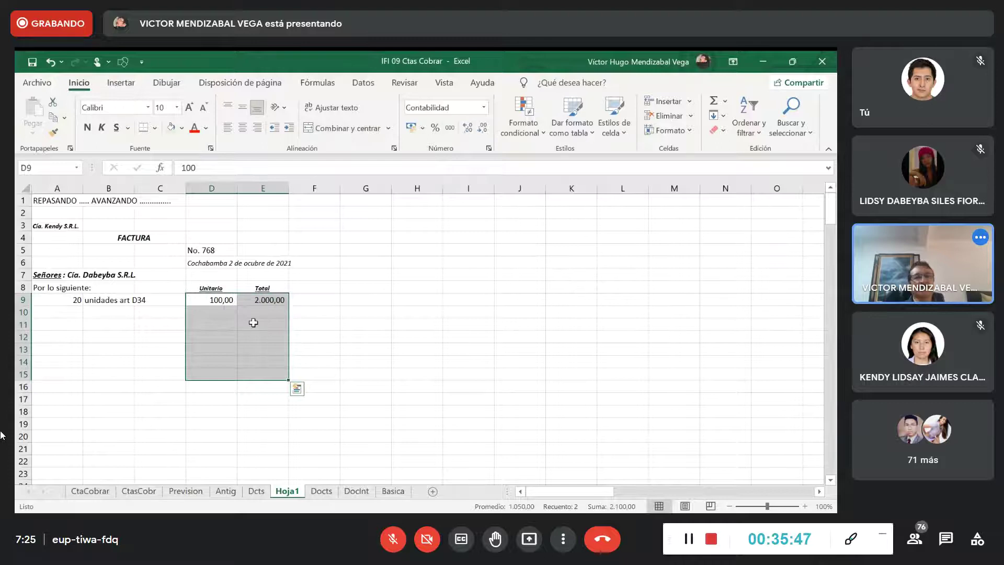
pyautogui.click(97, 322)
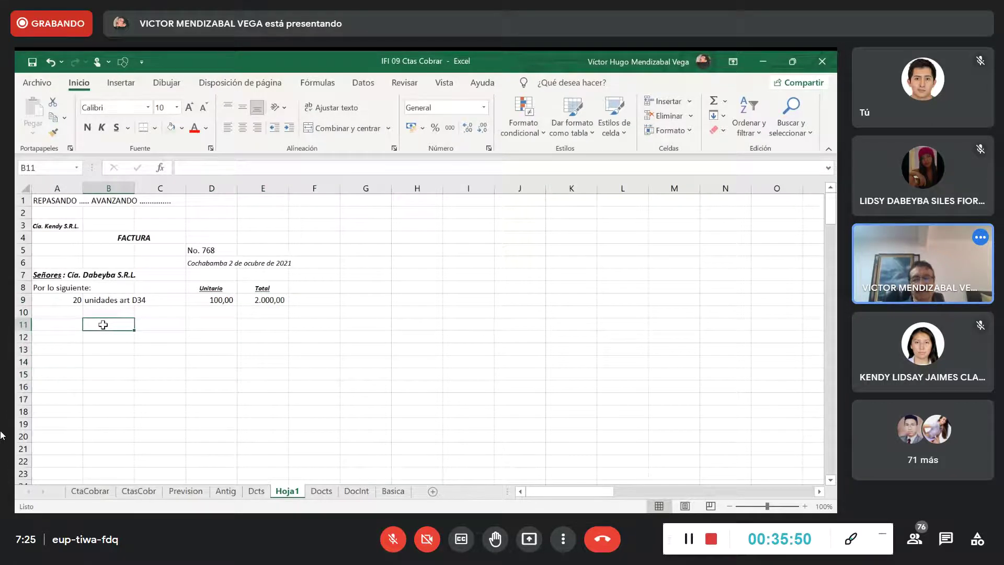
# Add the label "Total" in B11, bring the amount from E9 into E11, and give E11 a top and double bottom border.
pyautogui.write('Total')
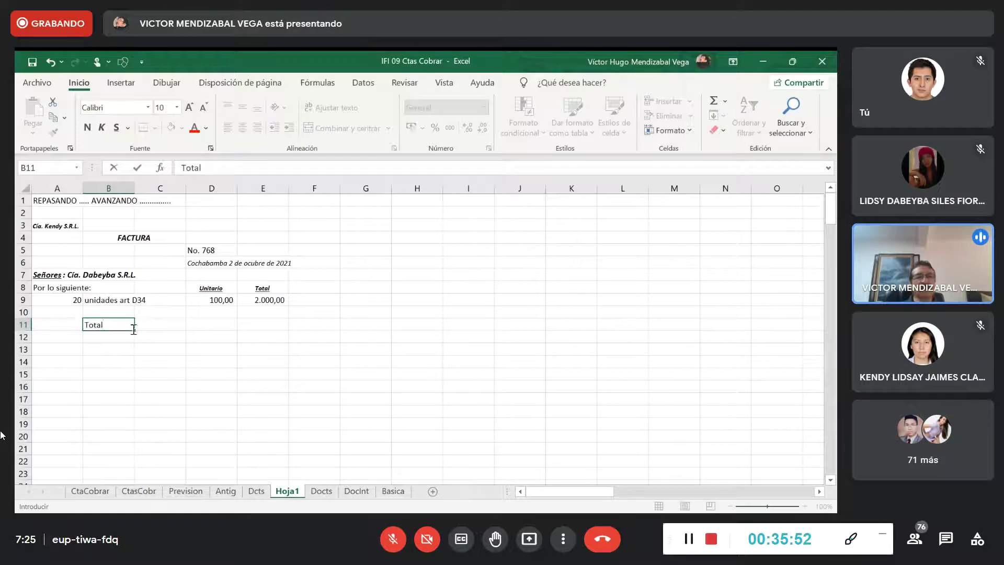
pyautogui.click(271, 325)
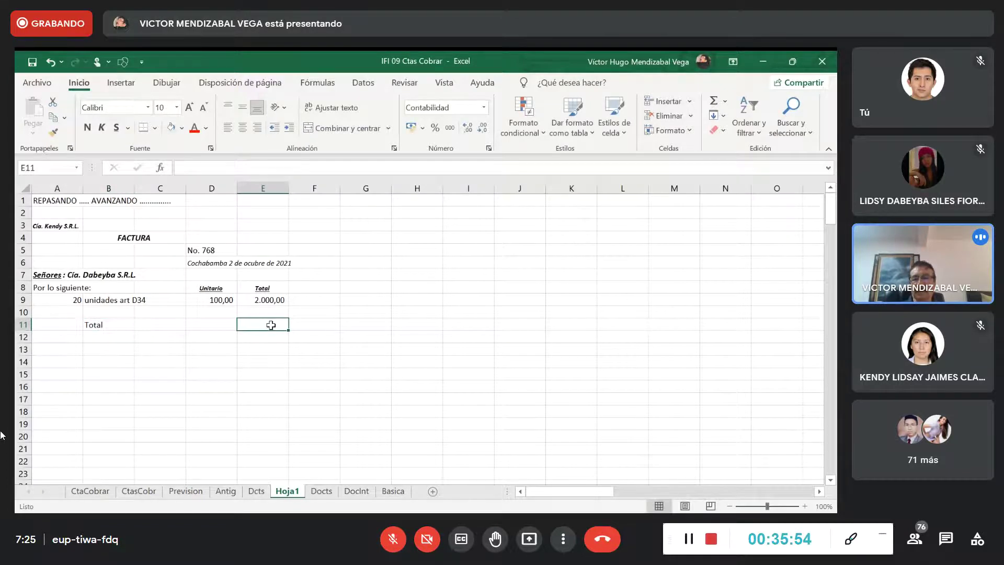
pyautogui.write('+')
pyautogui.click(267, 301)
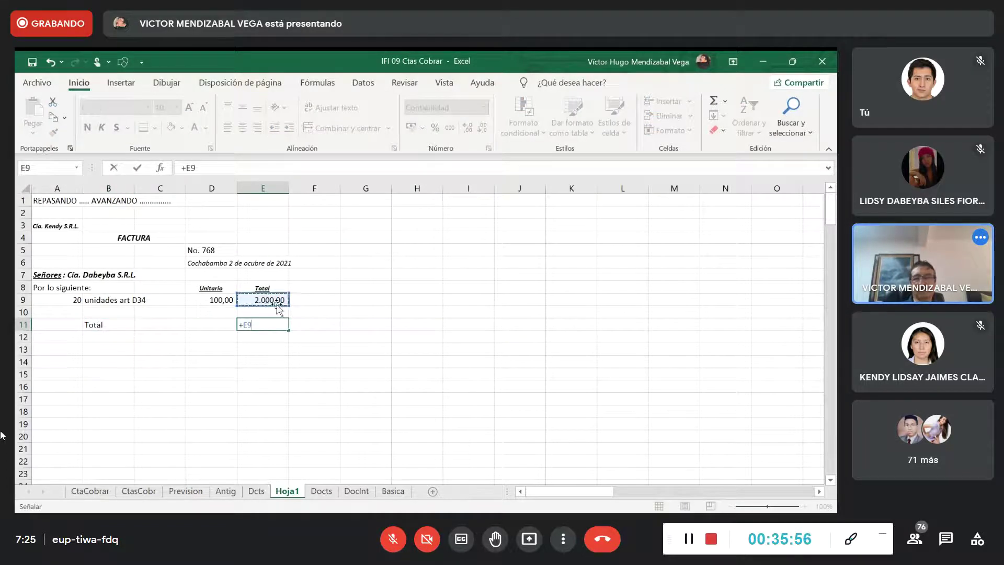
pyautogui.press('Return')
pyautogui.click(269, 324)
pyautogui.click(143, 127)
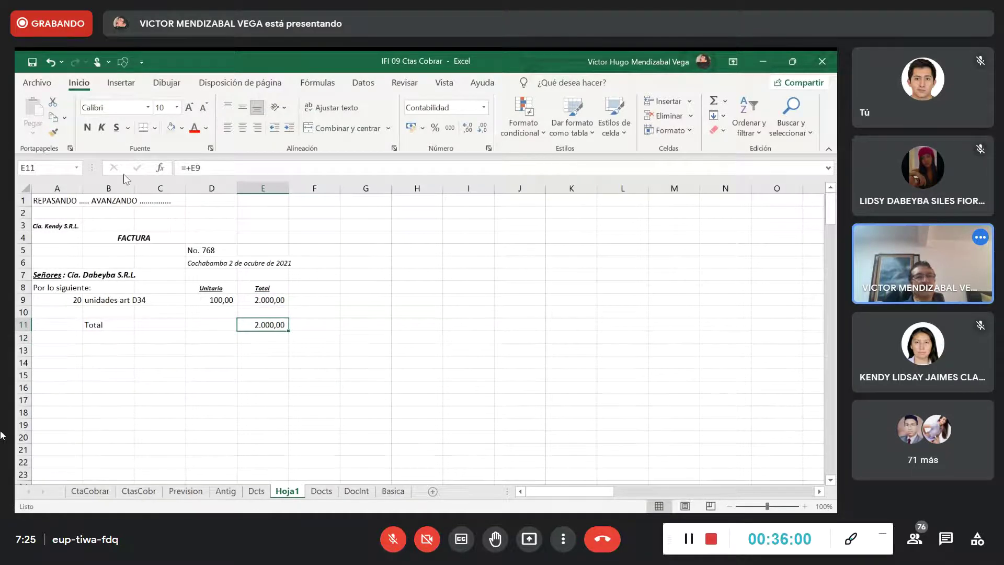
# Enter the note "Venta con plazo a 30 días:" in A12 and make it italic.
pyautogui.click(66, 340)
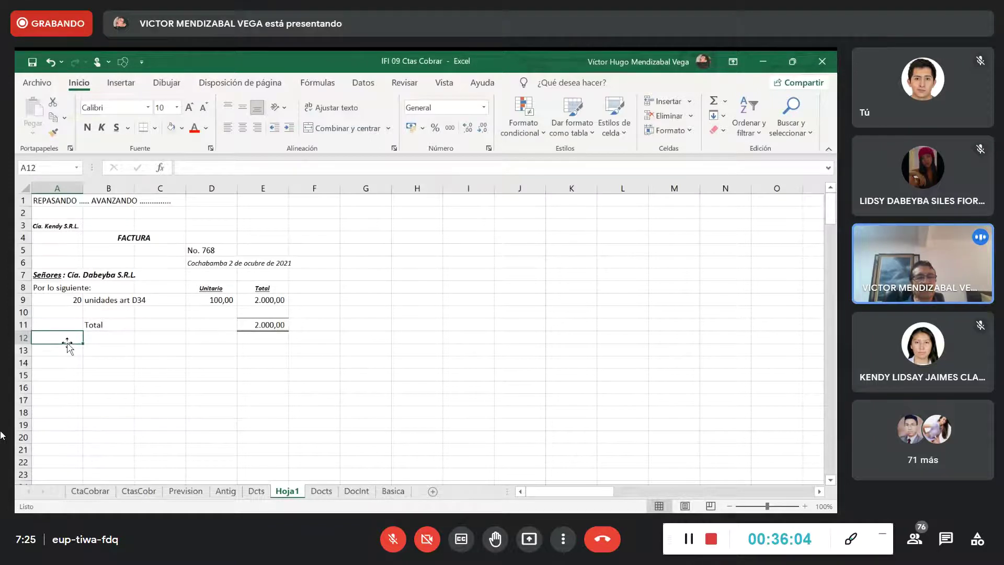
pyautogui.write('Pa')
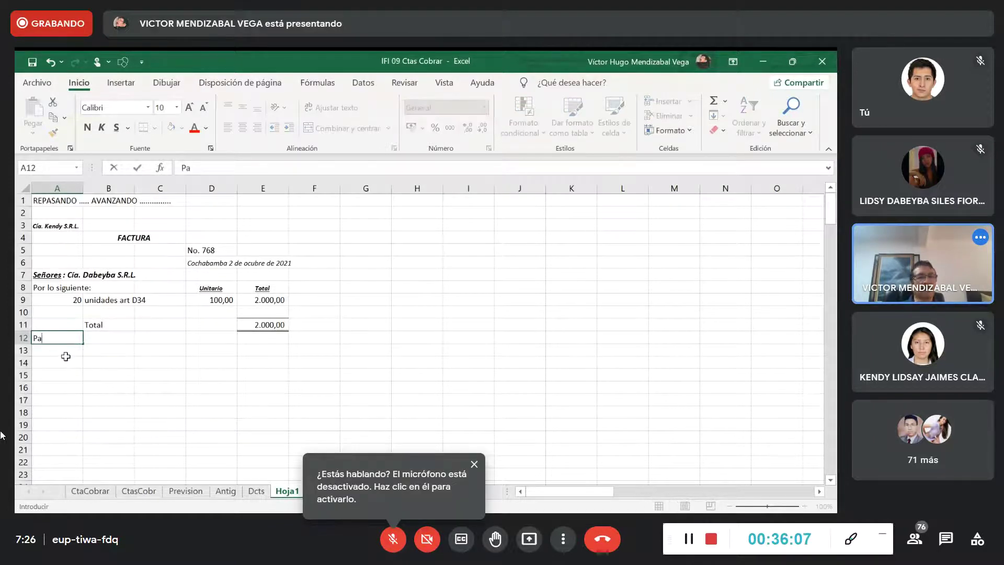
pyautogui.press('BackSpace')
pyautogui.write('Venta con plazo a')
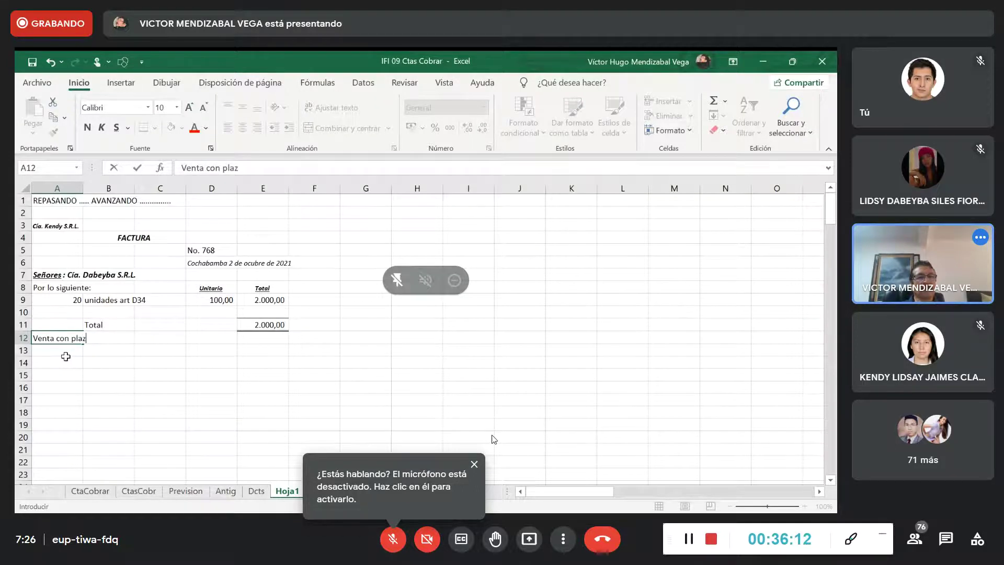
pyautogui.click(480, 463)
pyautogui.write('3')
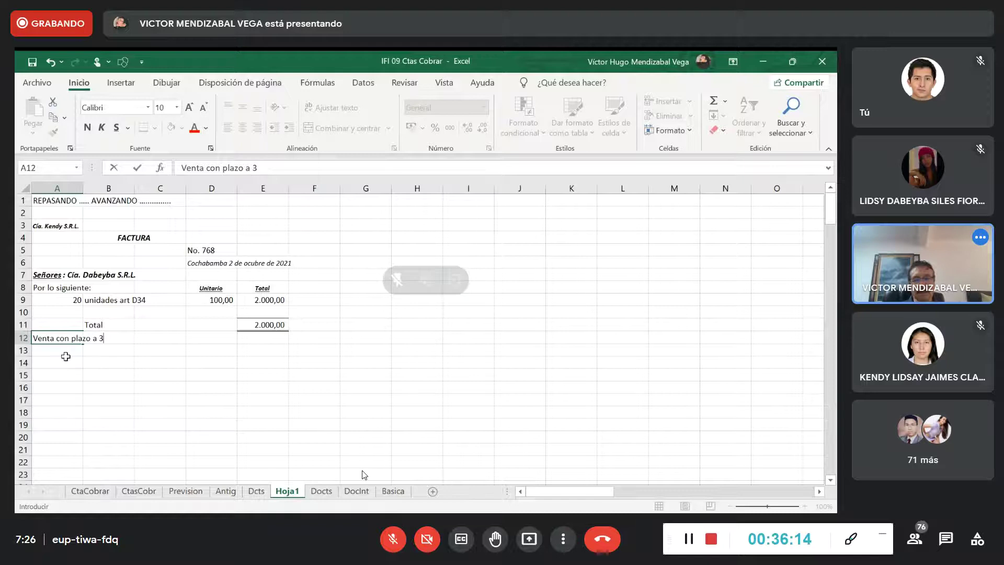
pyautogui.write('0 días:')
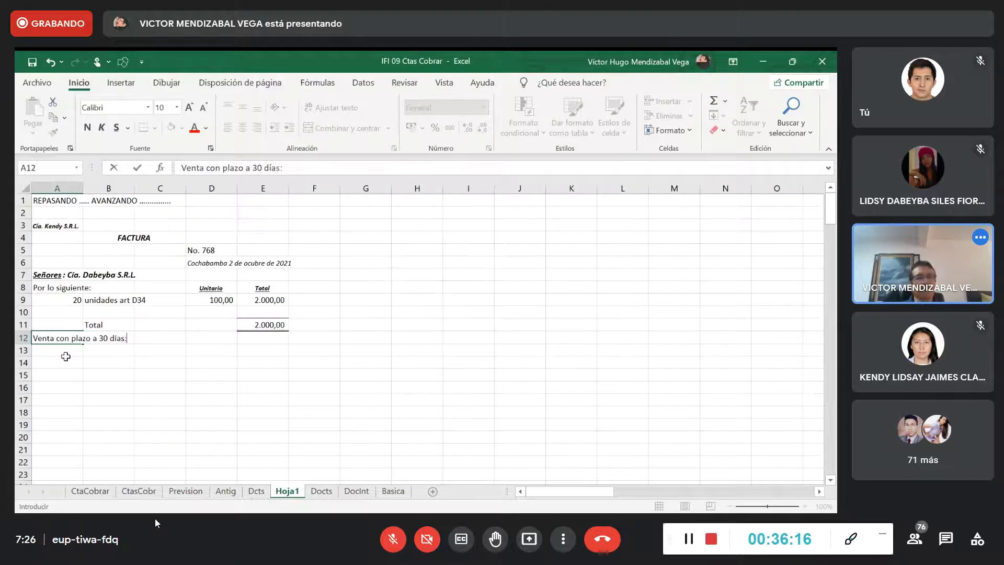
pyautogui.press('Return')
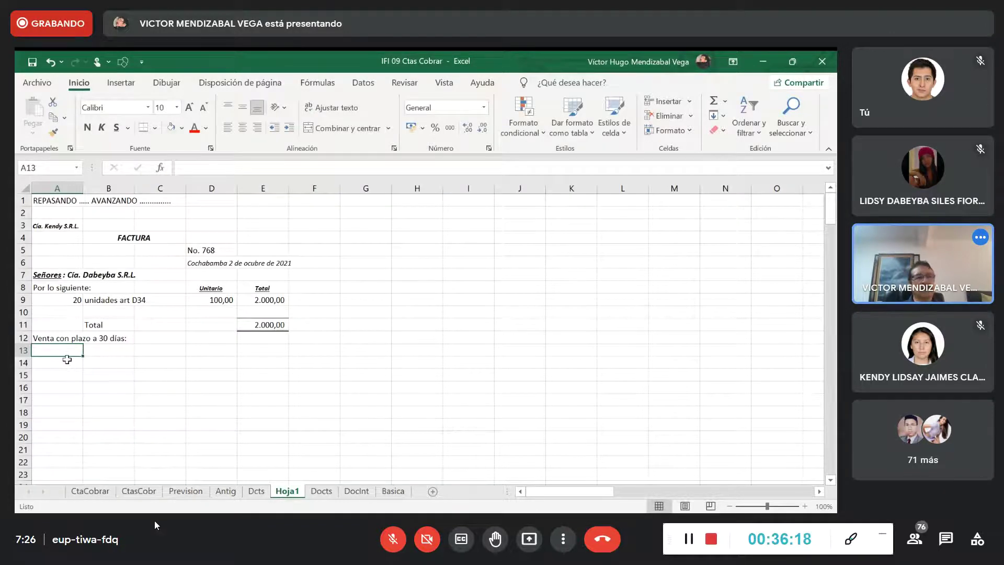
pyautogui.click(48, 338)
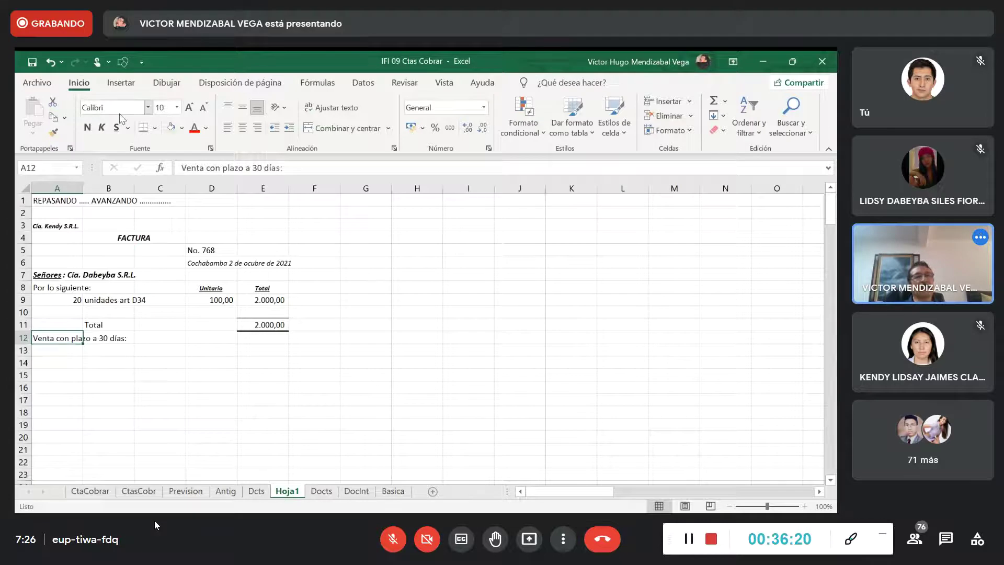
pyautogui.click(102, 131)
pyautogui.click(166, 403)
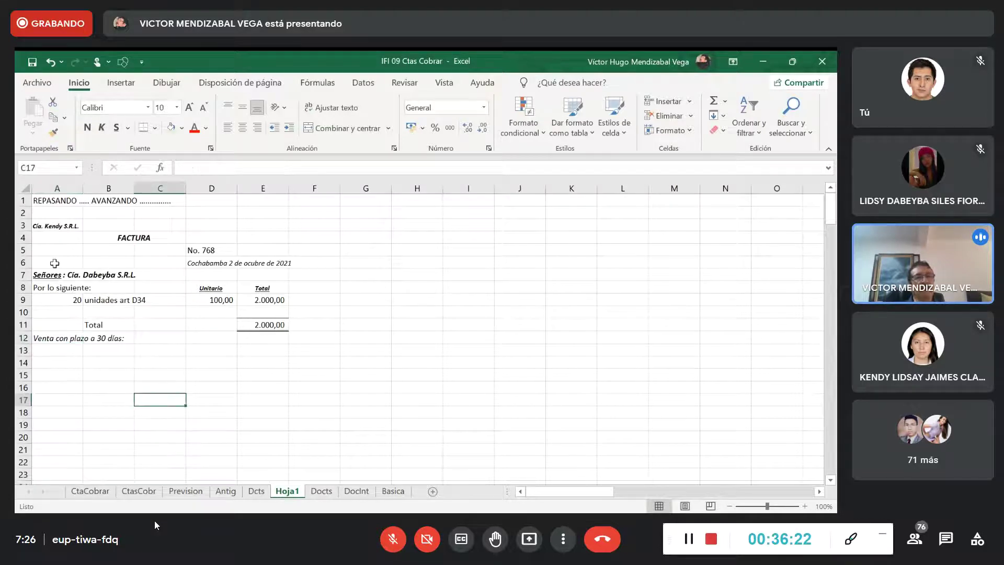
# Put a thick outside border around the invoice range A3:E12 and widen column B slightly.
pyautogui.moveTo(47, 229); pyautogui.dragTo(269, 337)
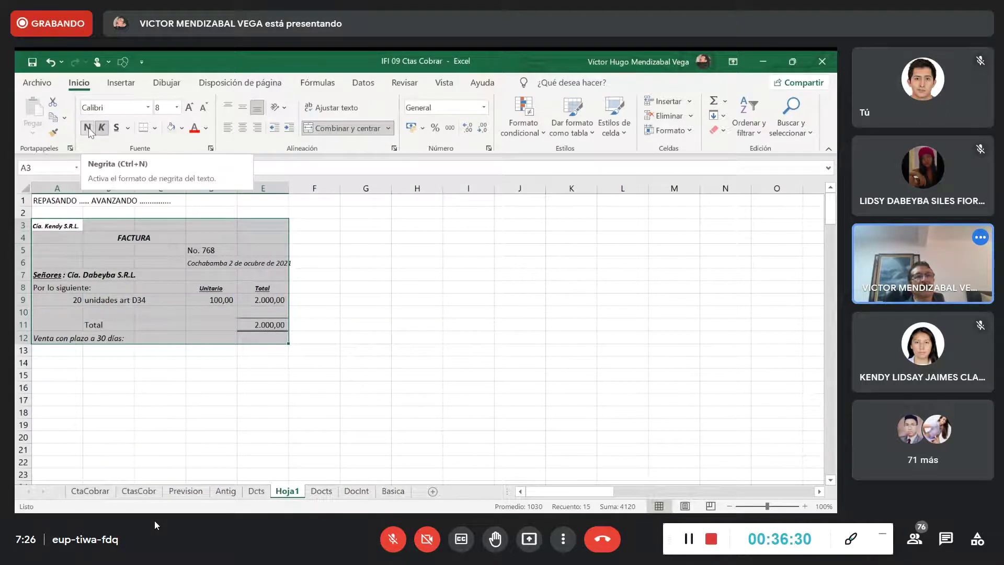
pyautogui.click(155, 127)
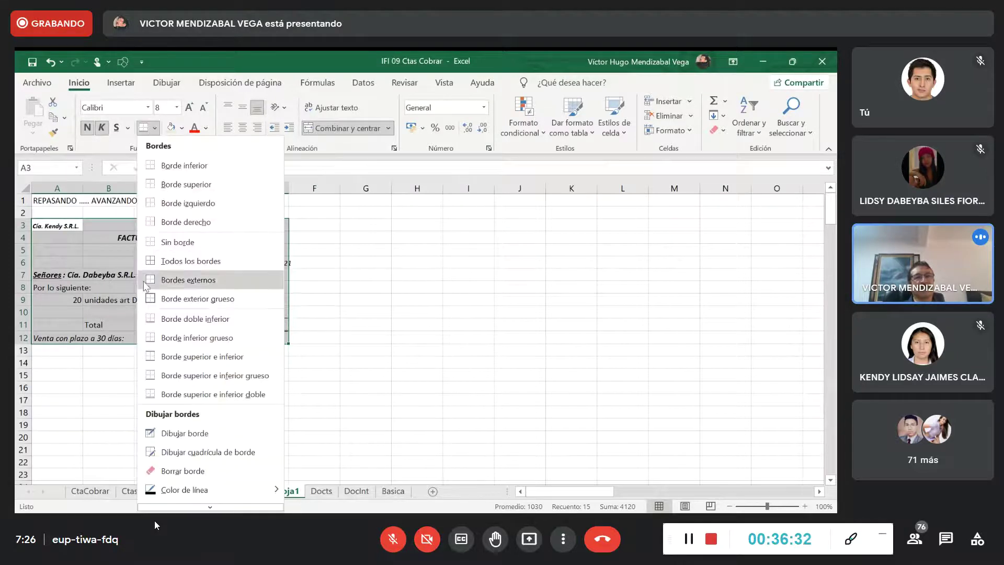
pyautogui.click(152, 300)
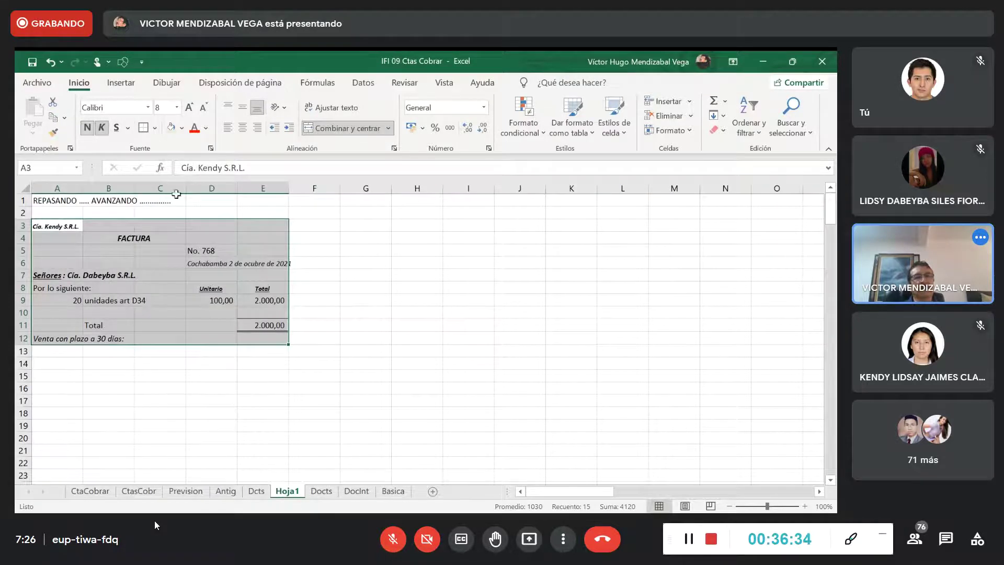
pyautogui.moveTo(135, 188); pyautogui.dragTo(142, 188)
pyautogui.click(217, 375)
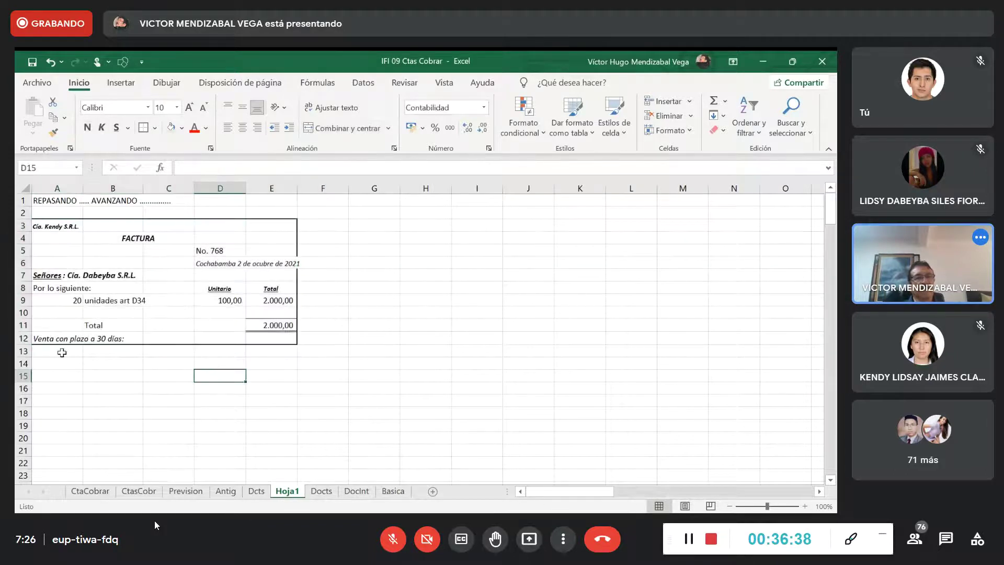
# Enter the heading "REGISTROS EN Cía. DABEYBA" in A14 and make it italic.
pyautogui.click(61, 361)
pyautogui.write('R')
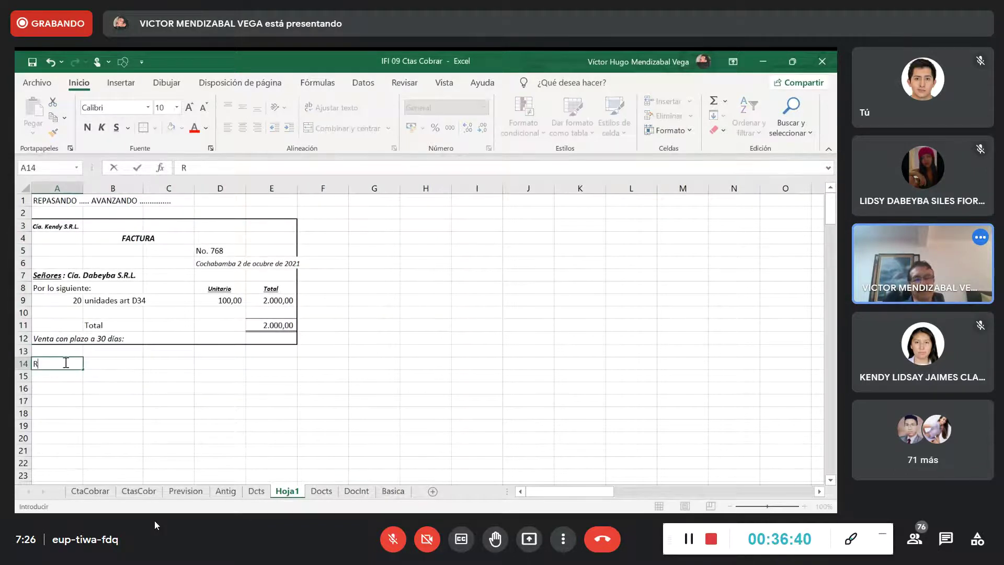
pyautogui.write('EGISTROS')
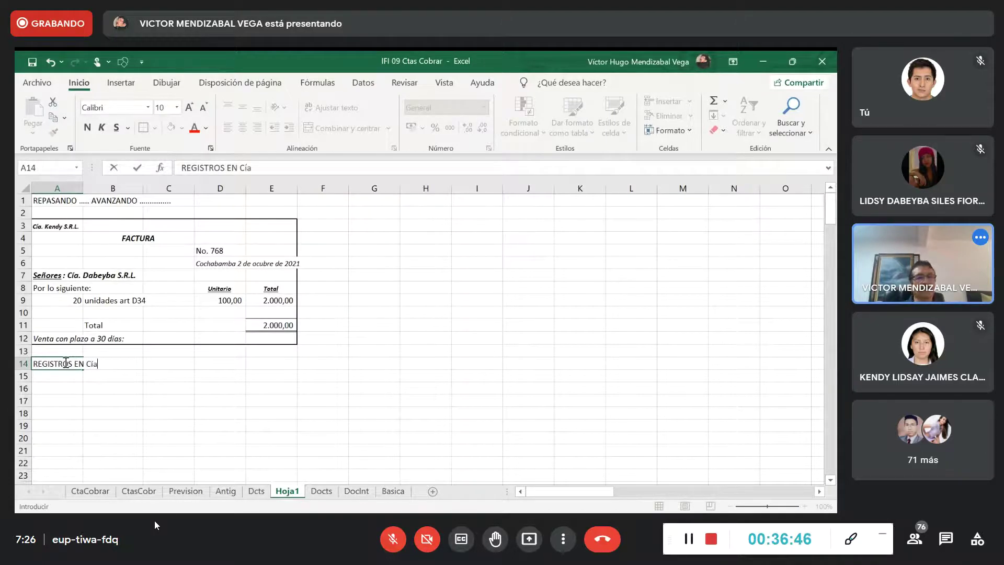
pyautogui.write('EN Cía. DABEYBA')
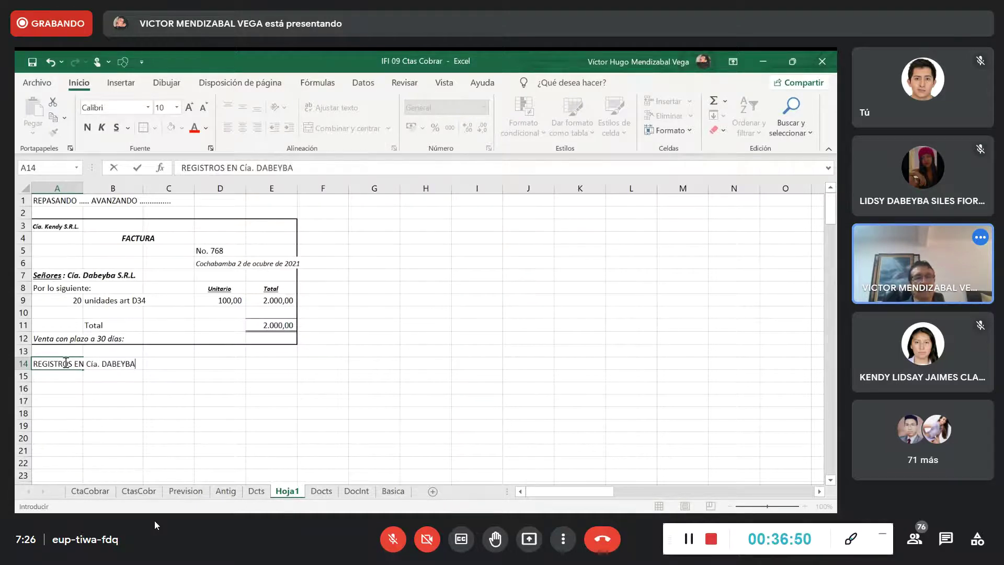
pyautogui.press('Return')
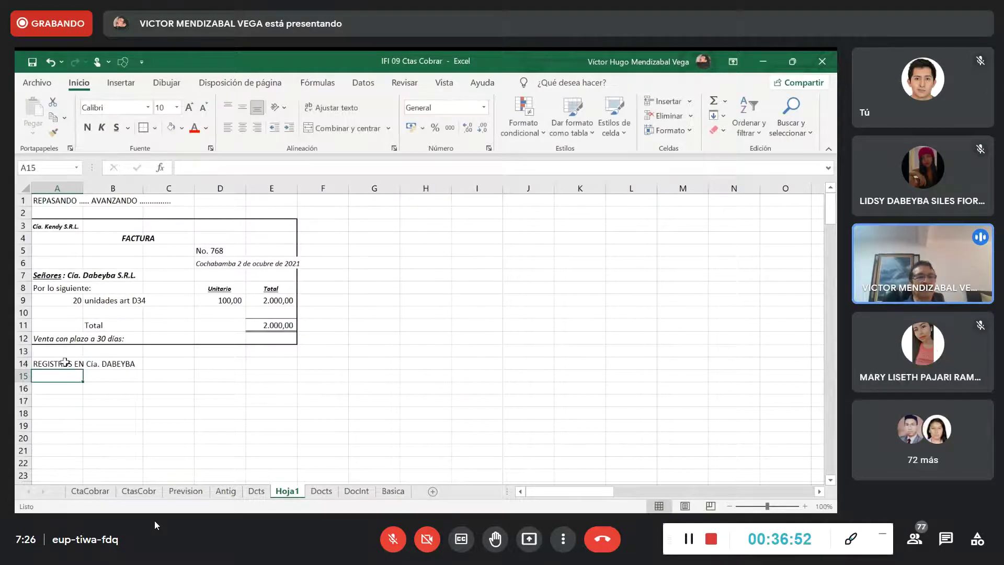
pyautogui.click(64, 362)
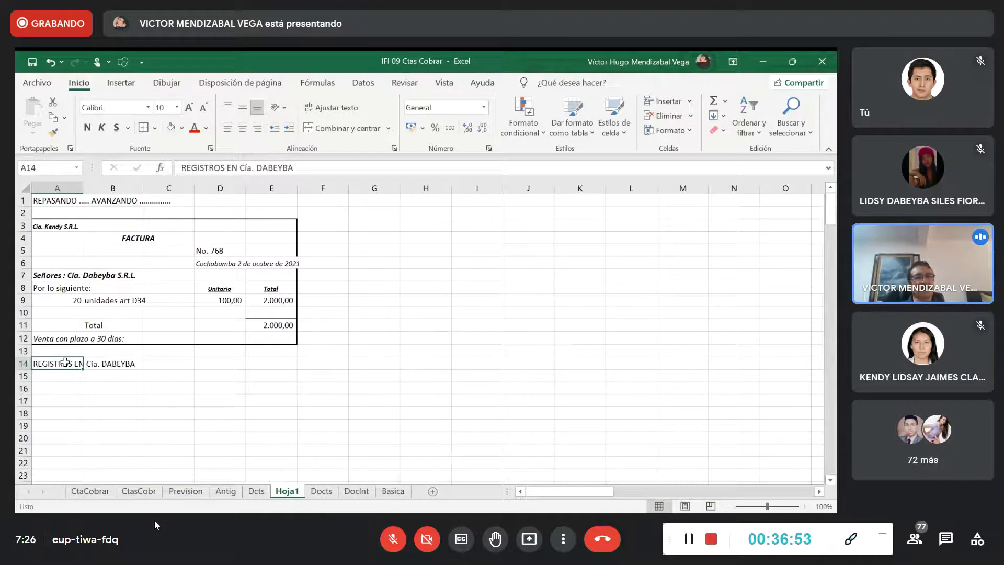
pyautogui.click(101, 128)
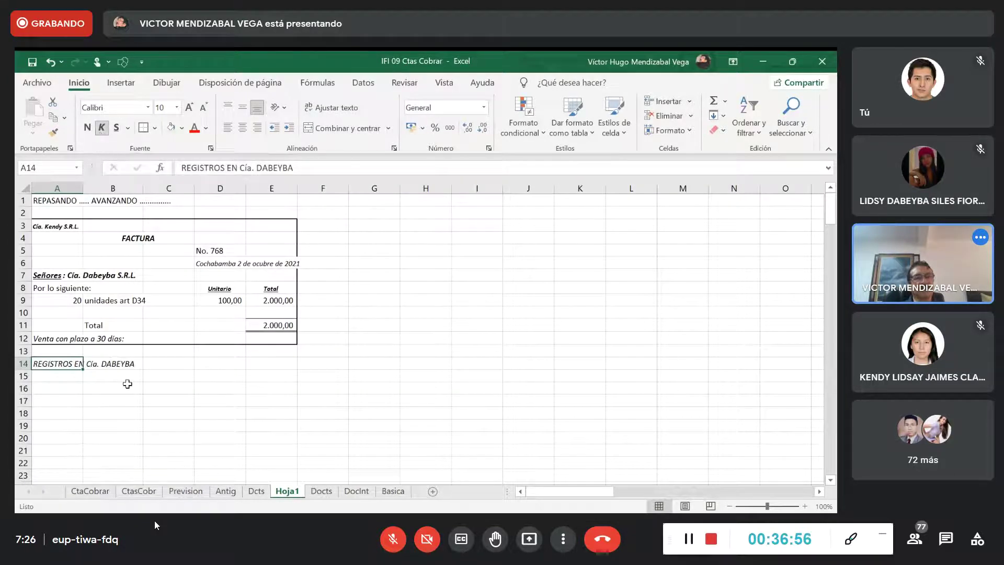
pyautogui.click(202, 376)
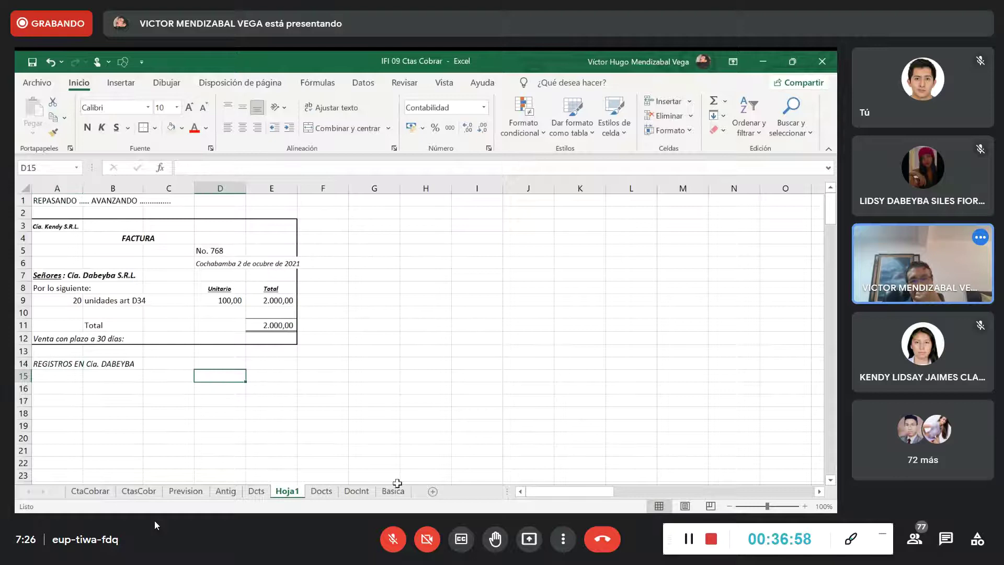
# Copy the journal entry header row A17:E17 from sheet DocInt and paste it at A15 of Hoja1.
pyautogui.rightClick(282, 492)
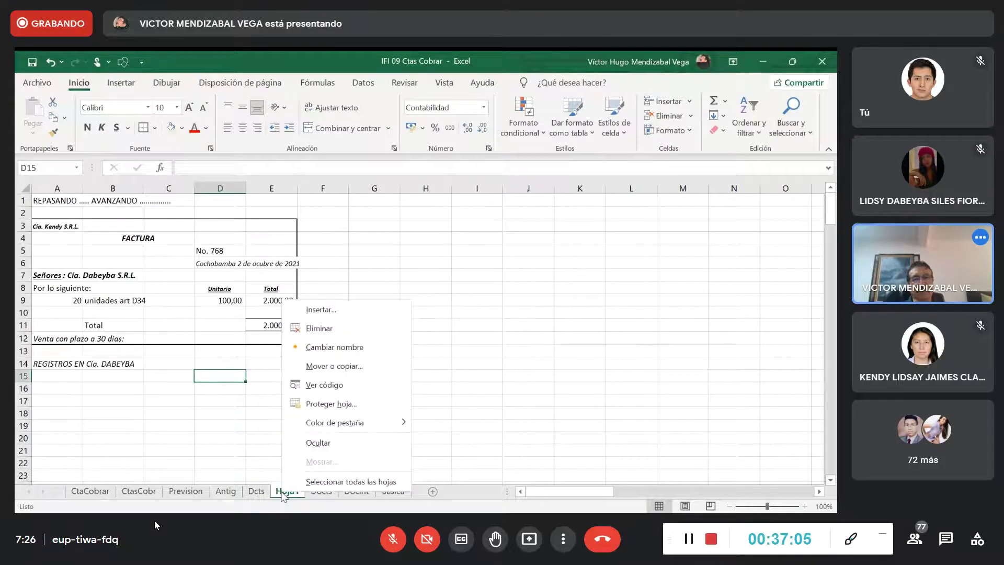
pyautogui.click(500, 408)
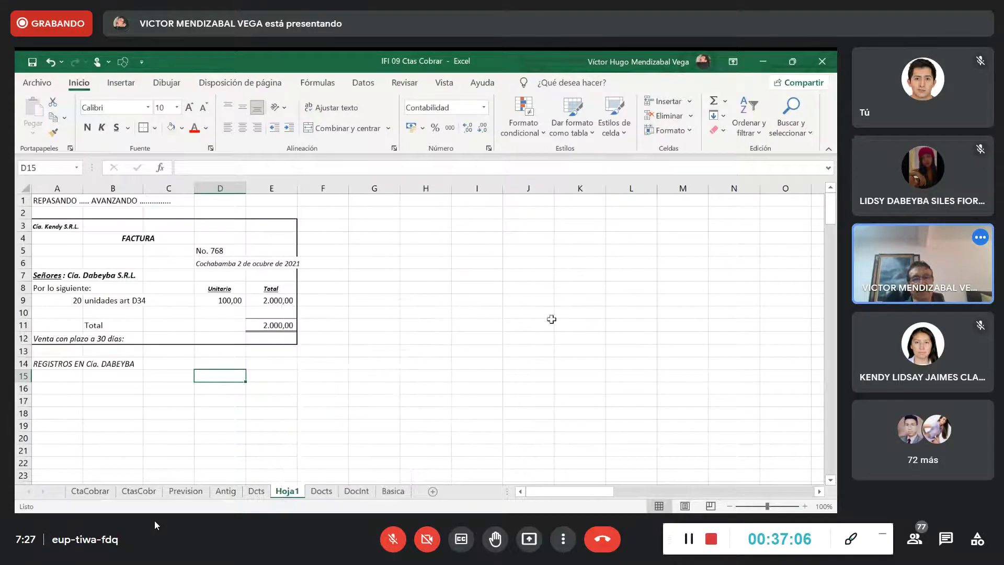
pyautogui.click(356, 491)
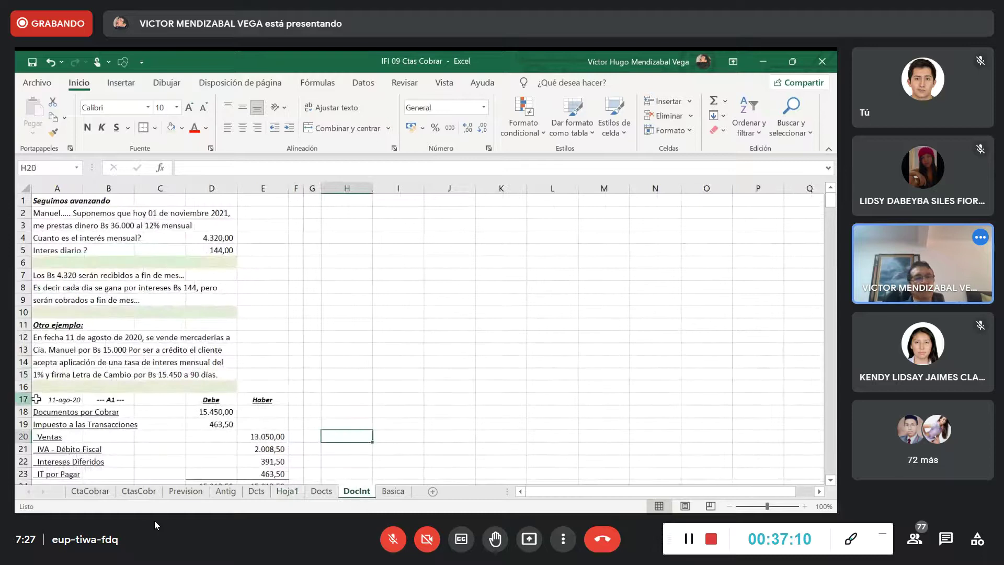
pyautogui.moveTo(53, 400); pyautogui.dragTo(246, 400)
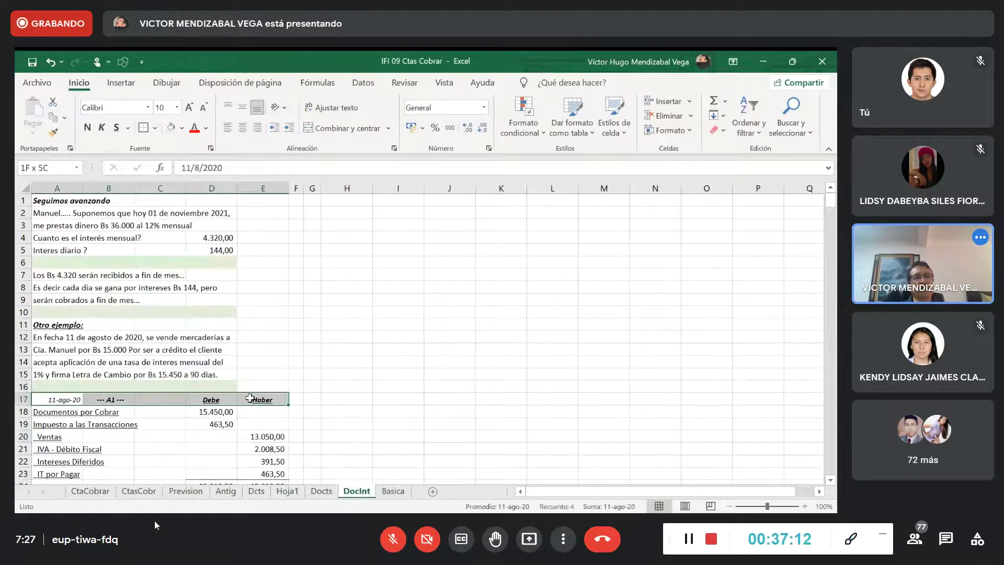
pyautogui.click(54, 118)
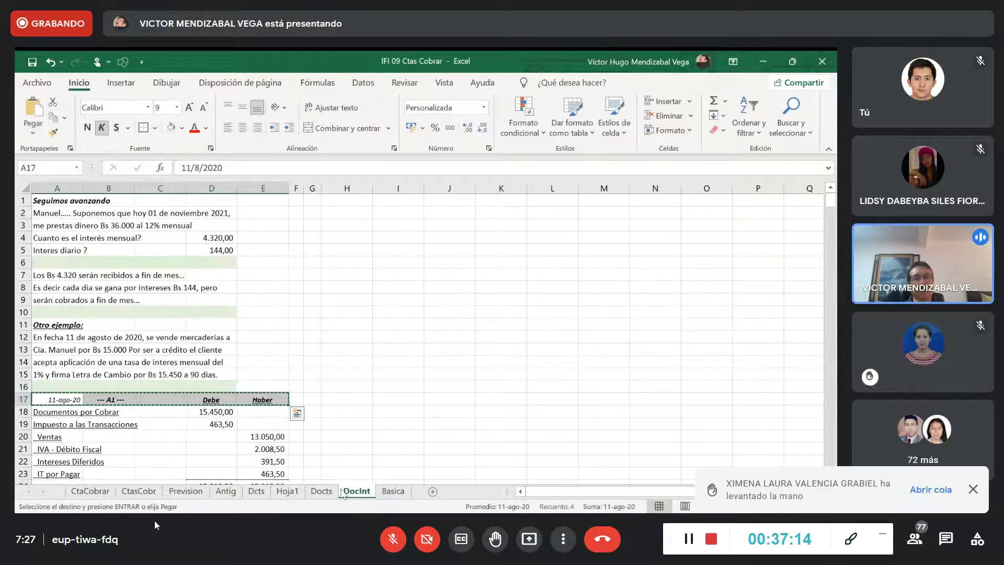
pyautogui.click(287, 491)
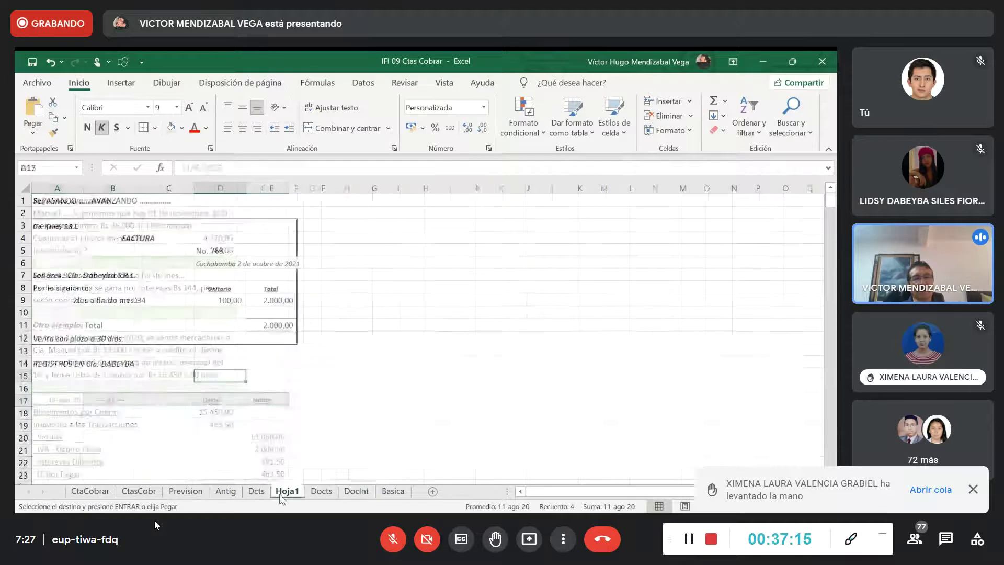
pyautogui.click(54, 375)
pyautogui.click(32, 108)
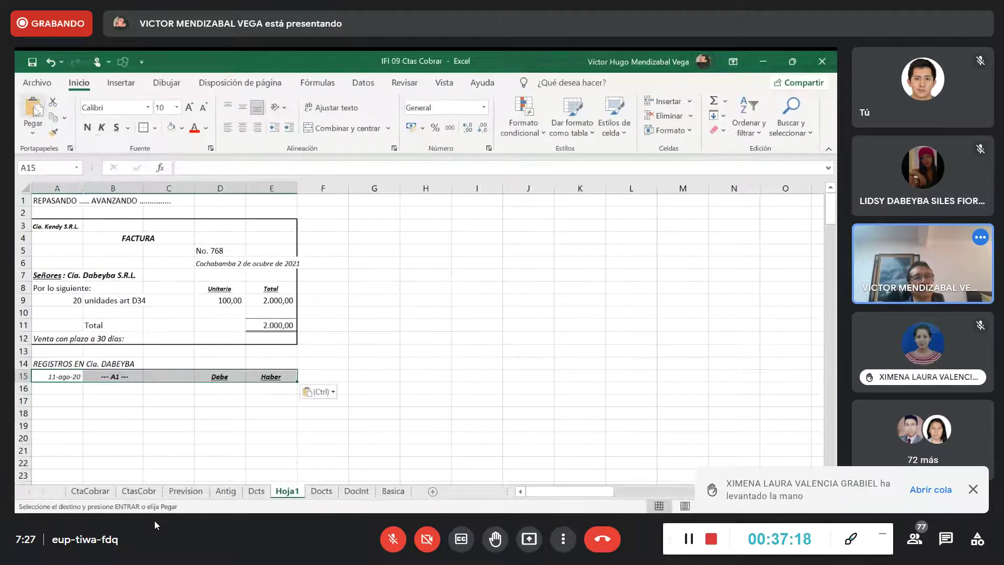
# Change the journal entry date in A15 to 2/11/2021 and widen column B slightly.
pyautogui.click(56, 376)
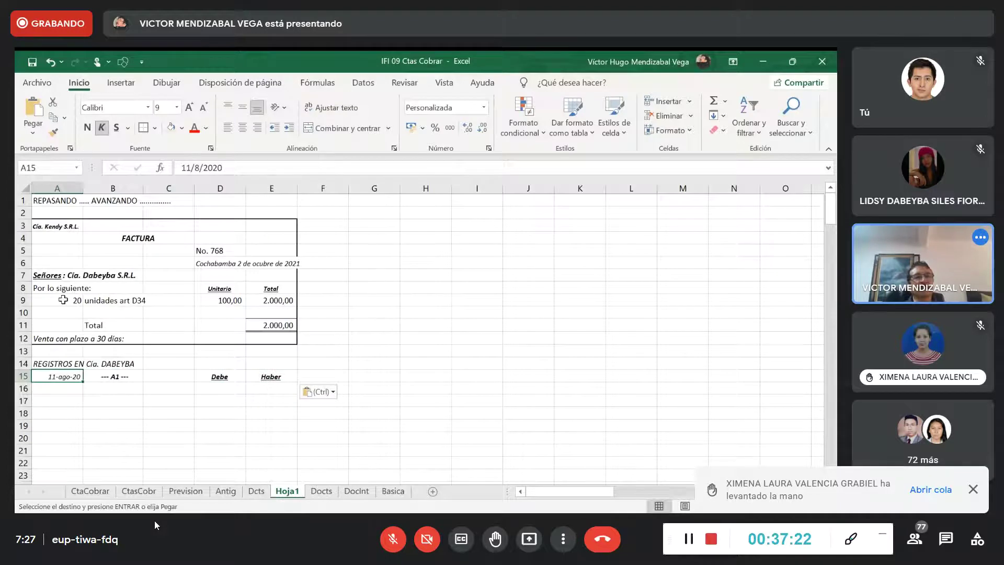
pyautogui.click(183, 167)
pyautogui.write('2')
pyautogui.press('Delete')
pyautogui.press('Delete')
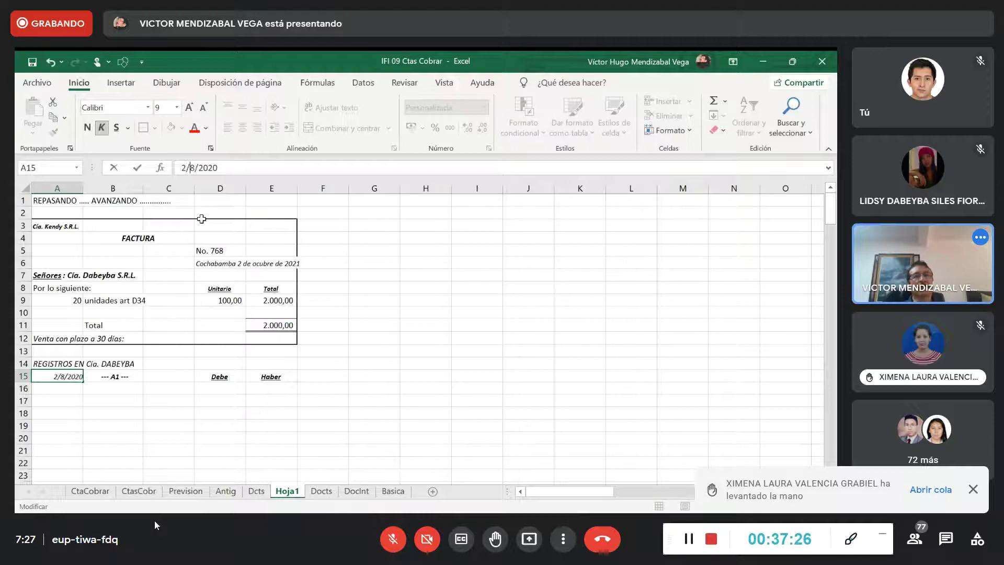
pyautogui.press('Right')
pyautogui.press('Delete')
pyautogui.write('11')
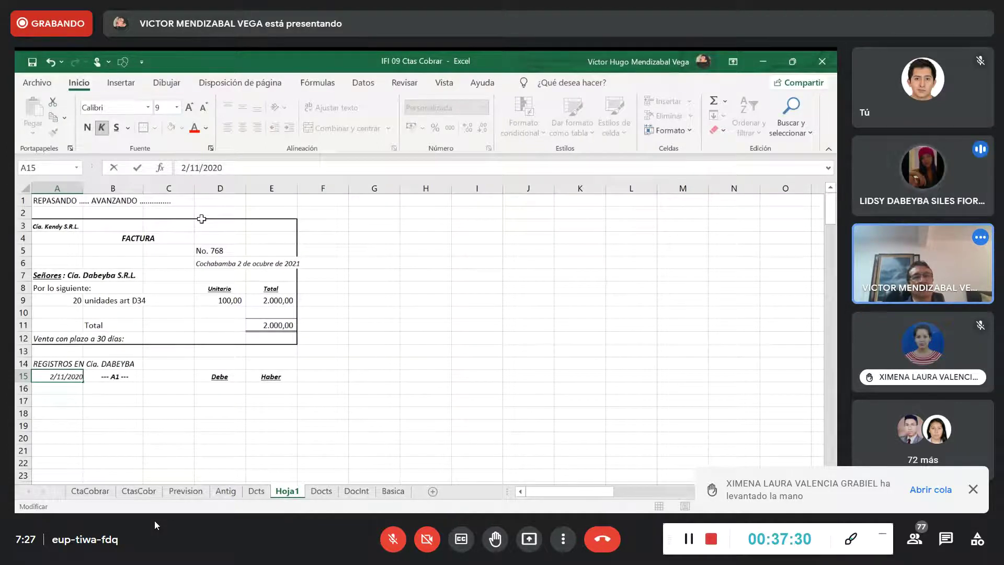
pyautogui.press('Right')
pyautogui.press('Right')
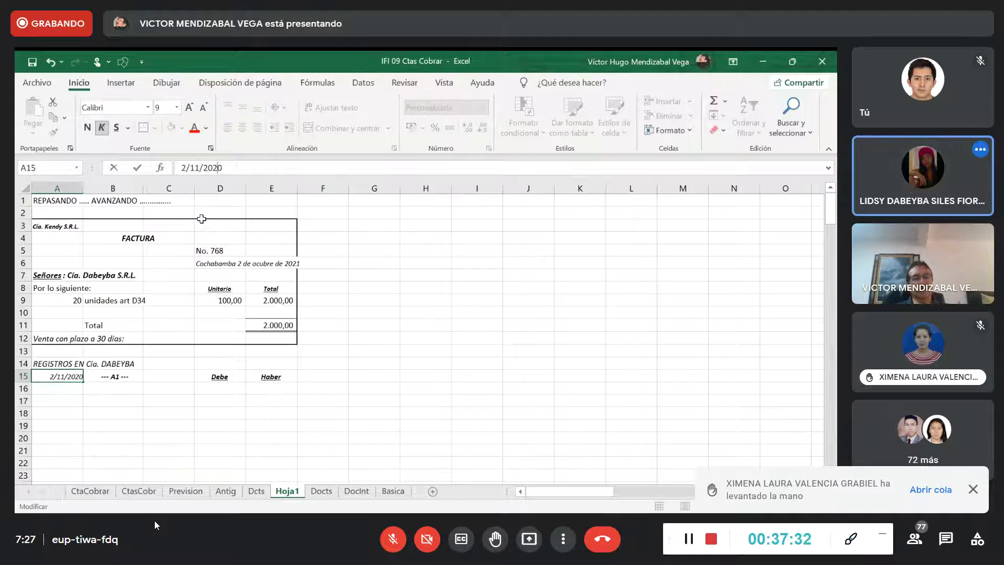
pyautogui.press('Delete')
pyautogui.write('1')
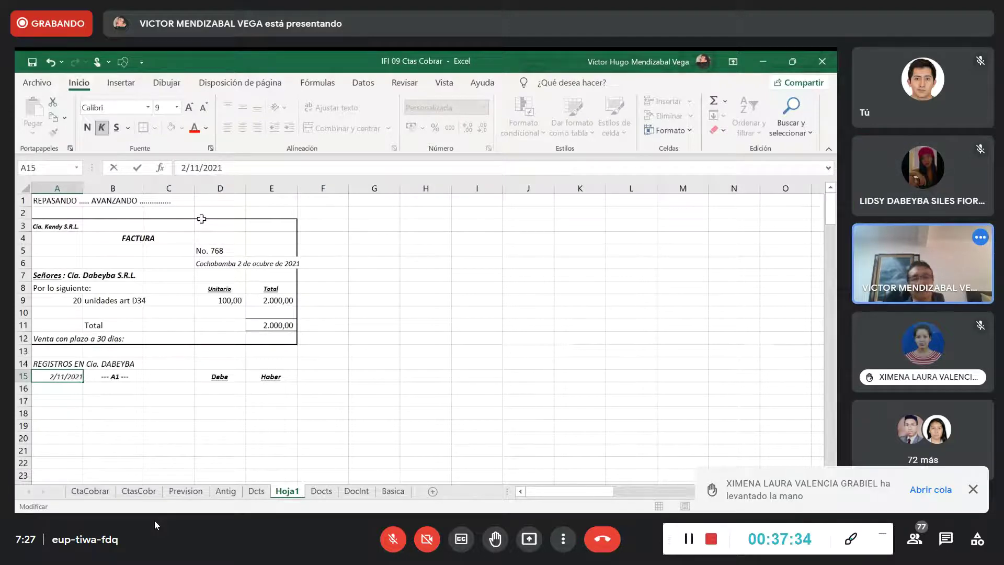
pyautogui.press('Return')
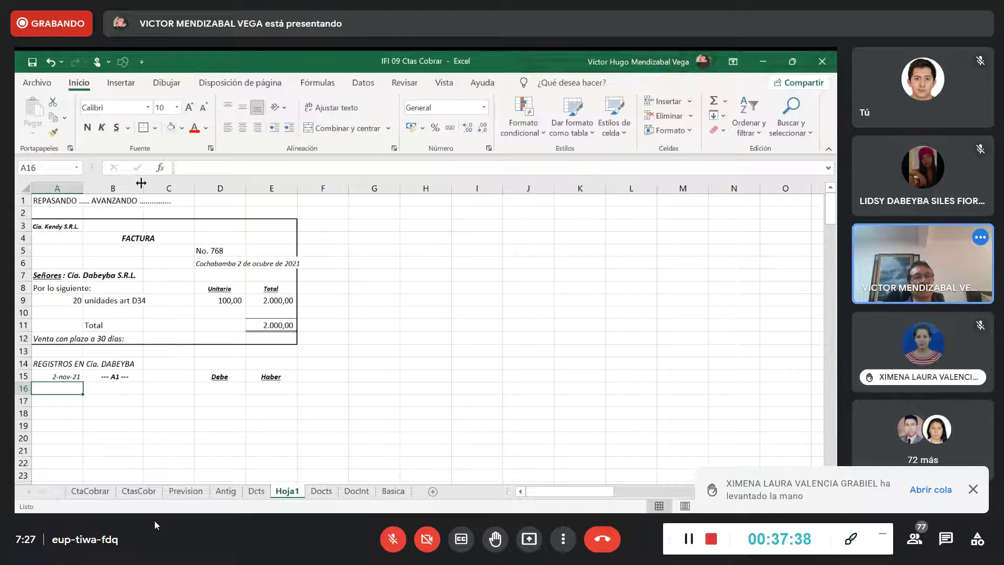
pyautogui.moveTo(143, 189); pyautogui.dragTo(146, 188)
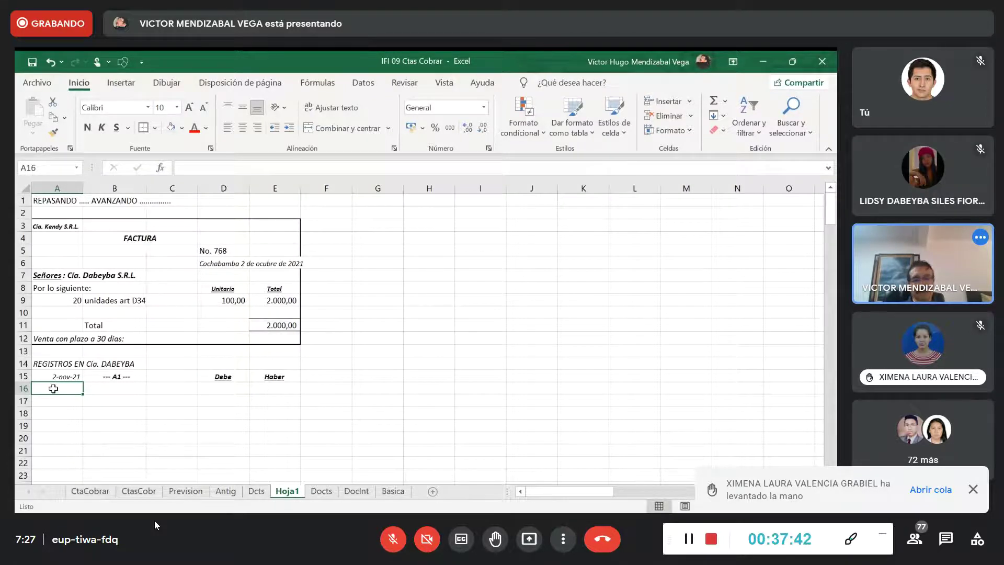
# Enter the account "Almacén de Mercaderías" in A16 and underline it.
pyautogui.write('aLMACÉN')
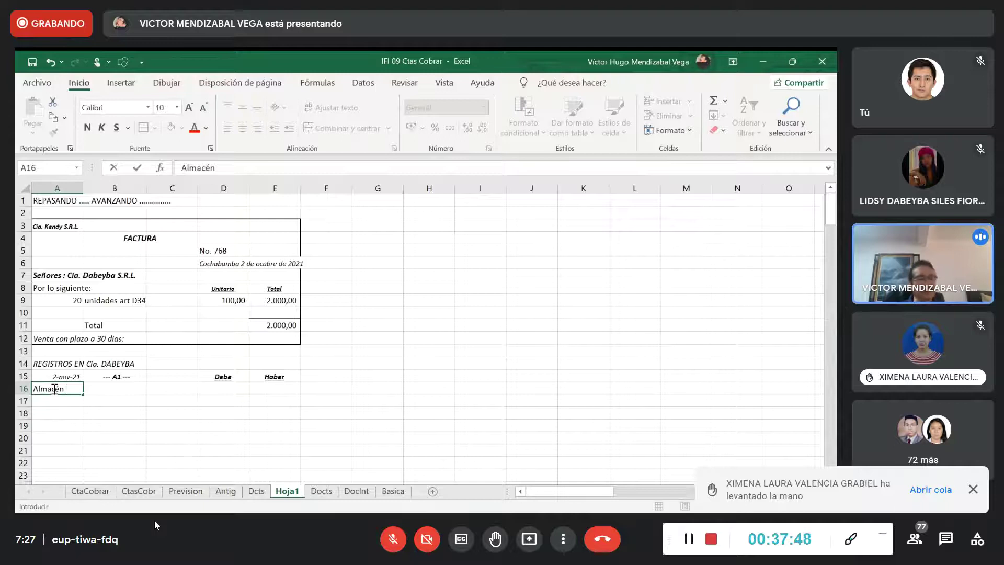
pyautogui.click(389, 541)
pyautogui.click(388, 543)
pyautogui.write('de')
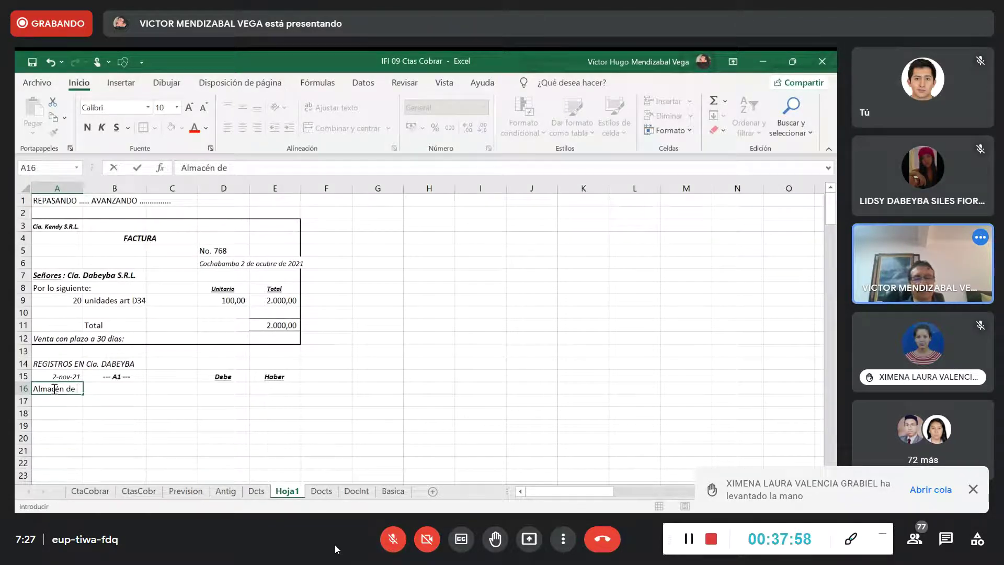
pyautogui.write('Merc')
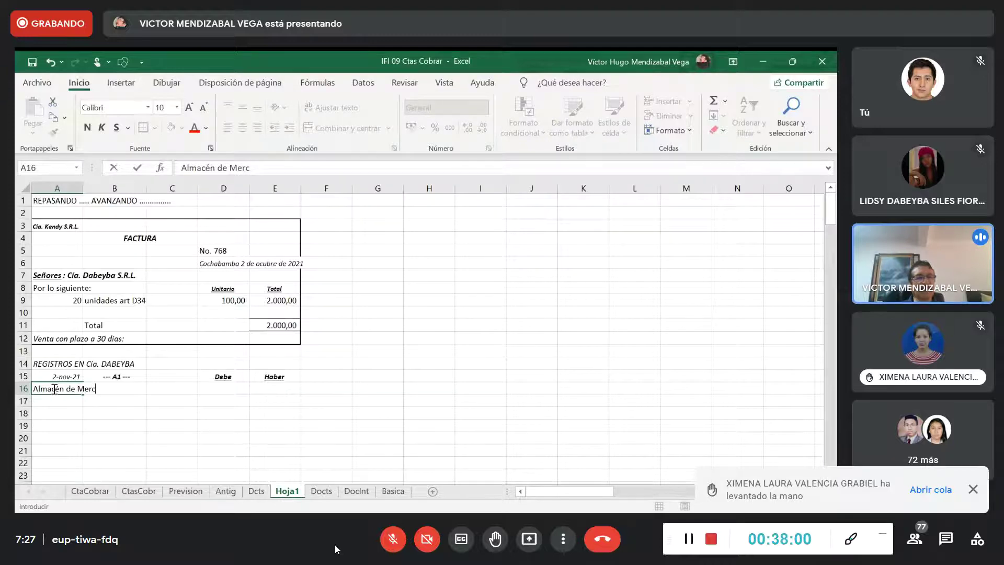
pyautogui.write('aderías')
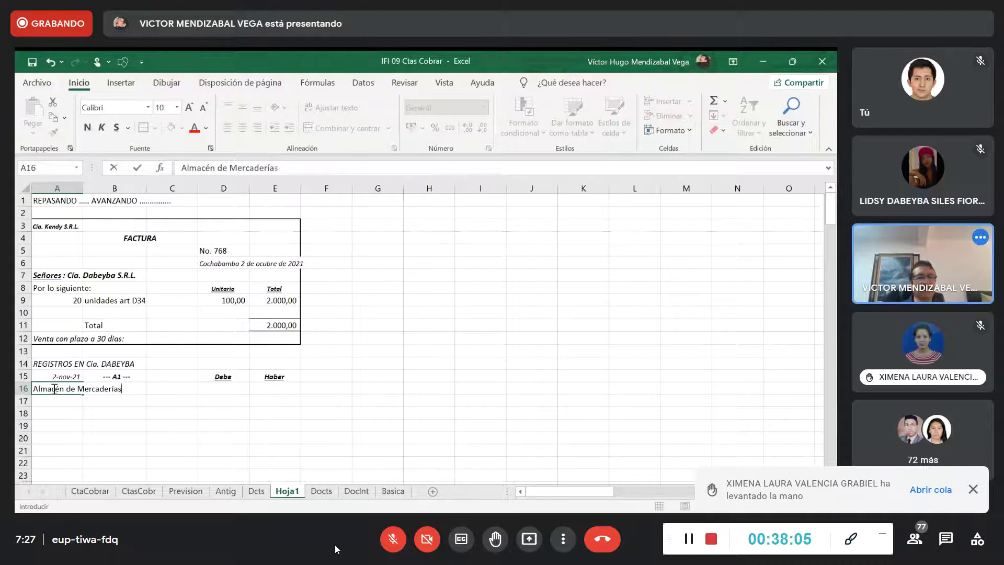
pyautogui.press('Return')
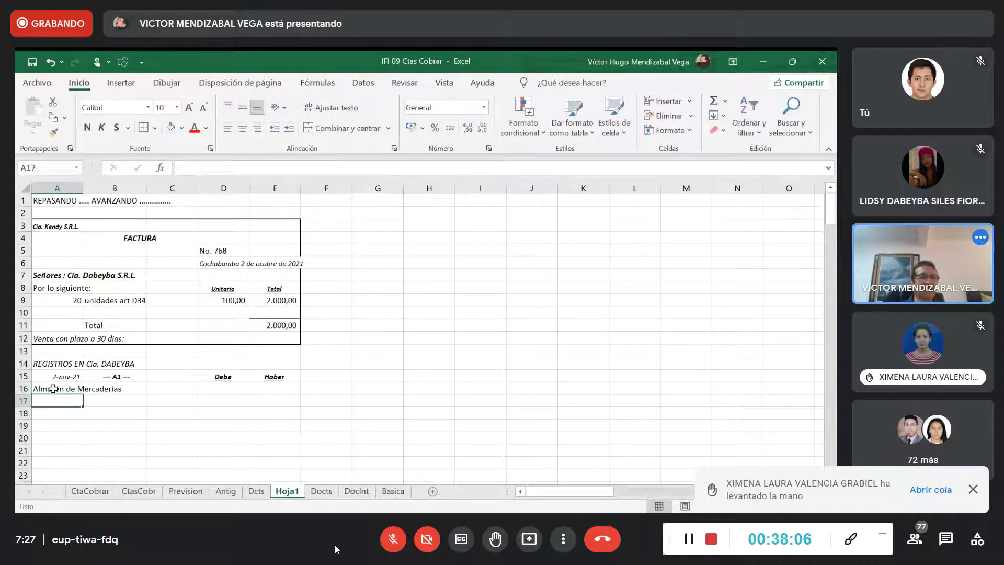
pyautogui.click(48, 390)
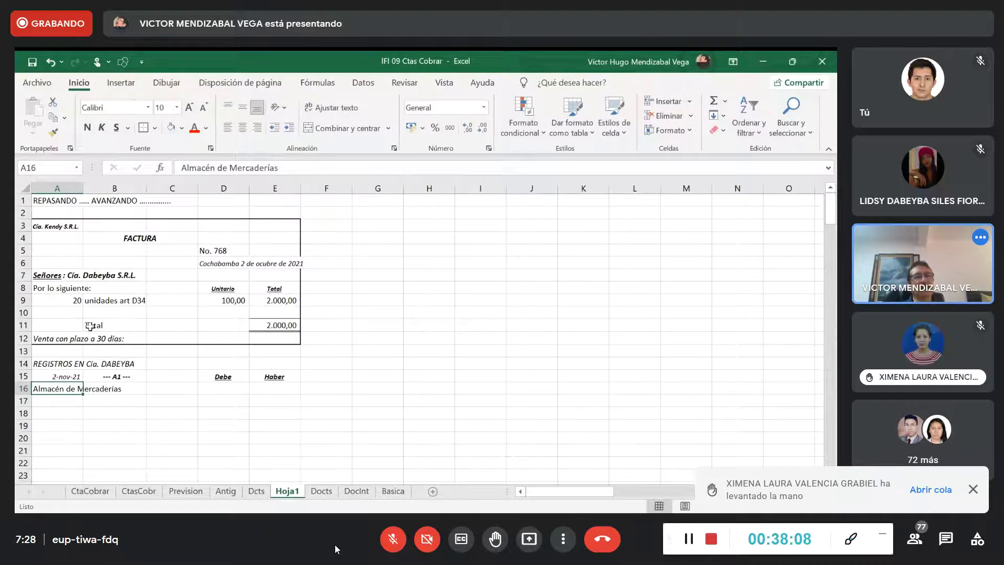
pyautogui.click(117, 129)
# Enter the account "IVA - Crédito Fiscal" in A17 and underline it.
pyautogui.click(62, 399)
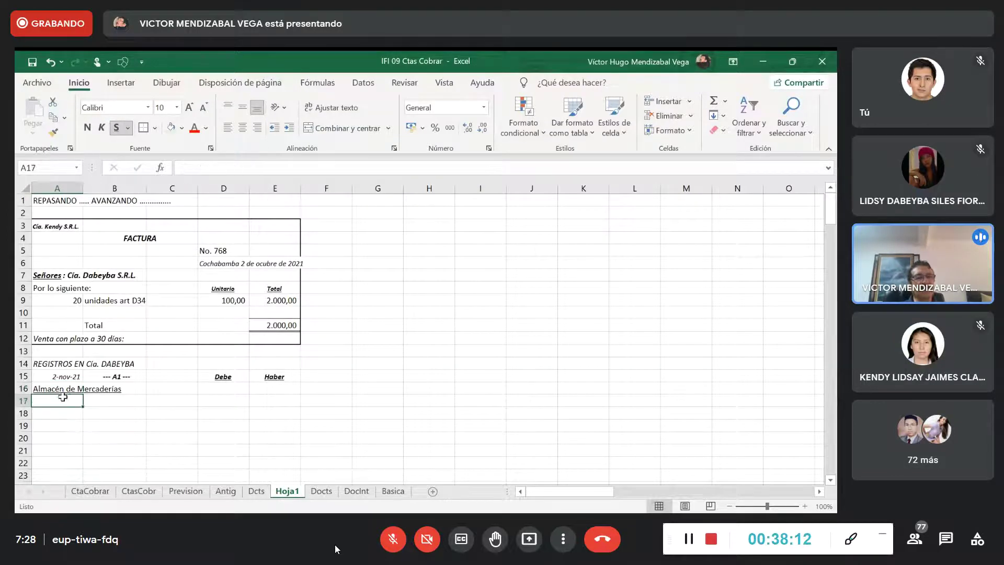
pyautogui.write('IVA')
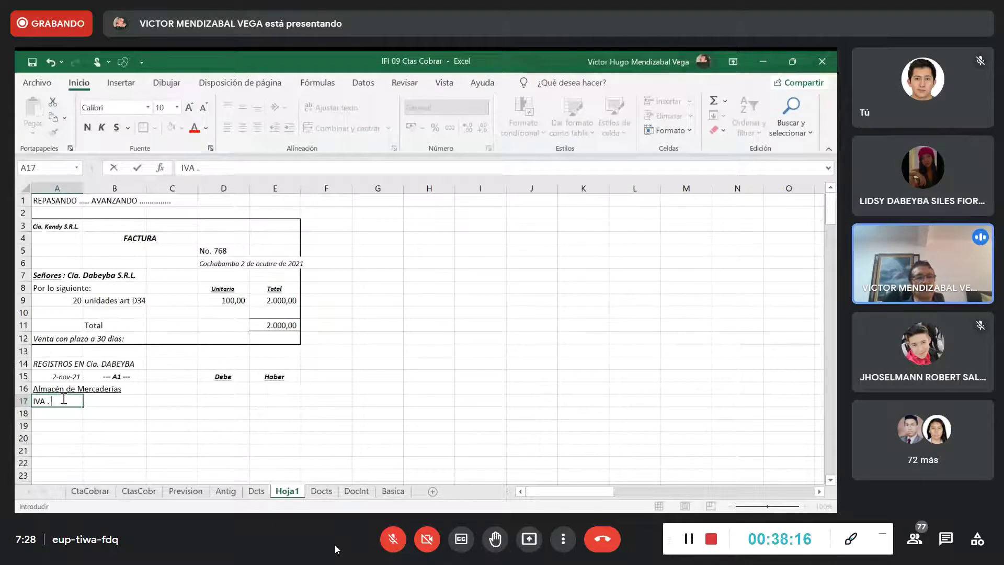
pyautogui.write(' -')
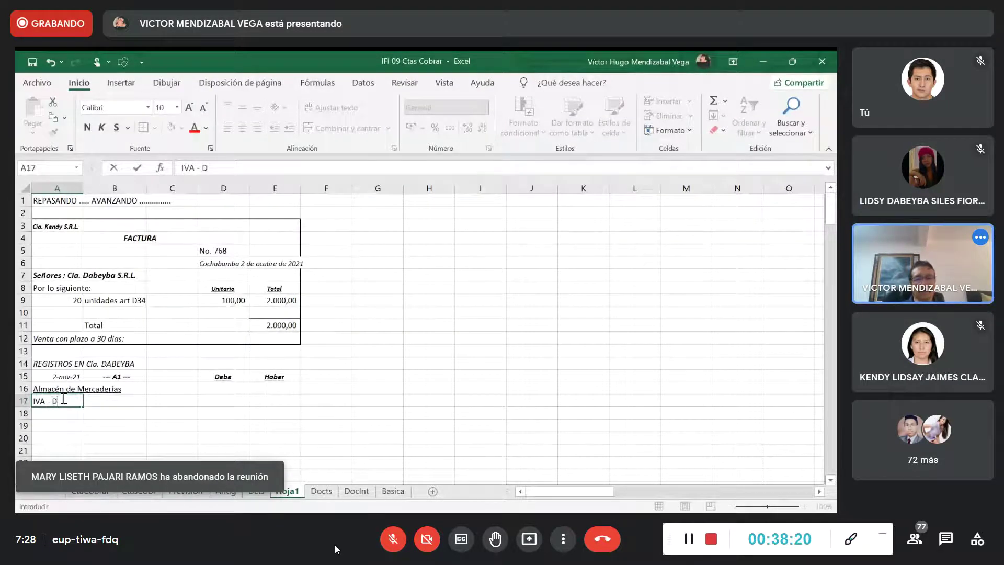
pyautogui.write('Crédito F')
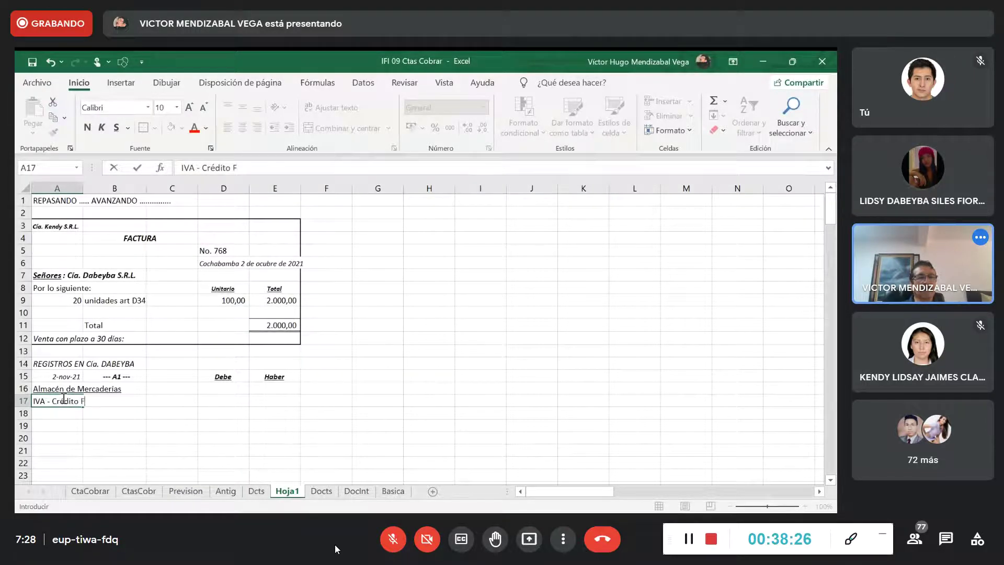
pyautogui.write('iscal')
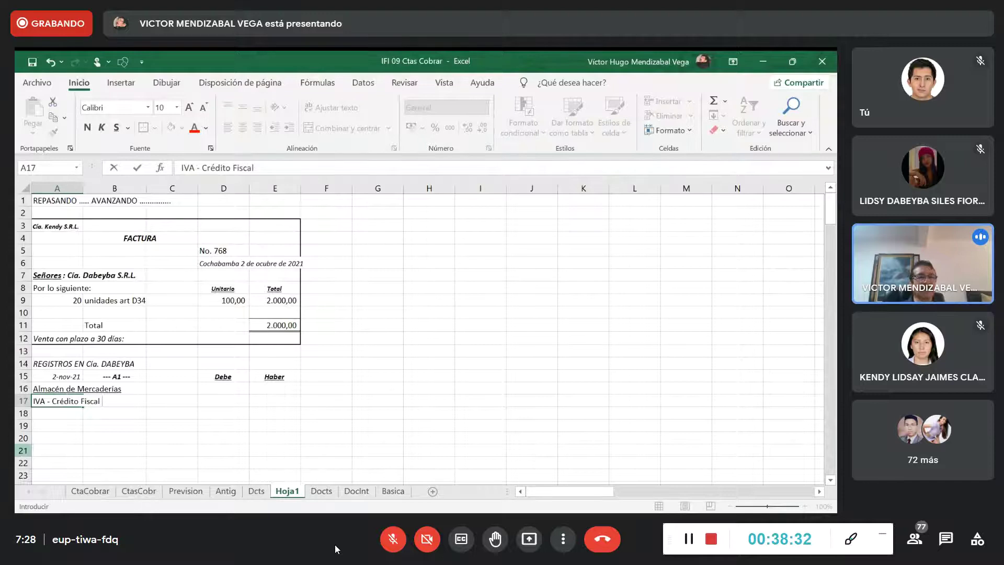
pyautogui.click(63, 428)
pyautogui.click(52, 401)
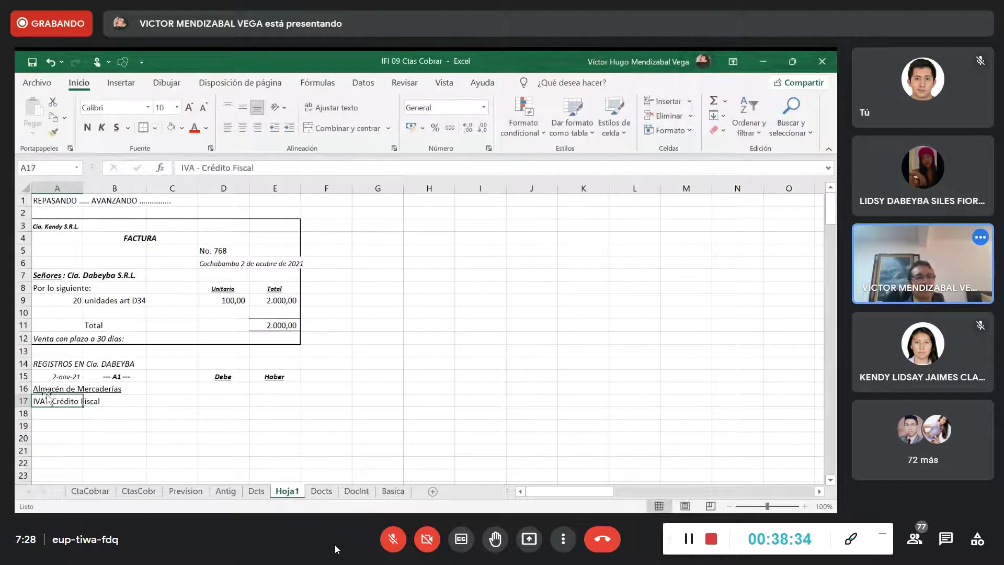
pyautogui.click(116, 127)
# Calculate the Debe amounts from the invoice line total, with +E9*,87 in D16 and +E9*,13 in D17.
pyautogui.click(224, 388)
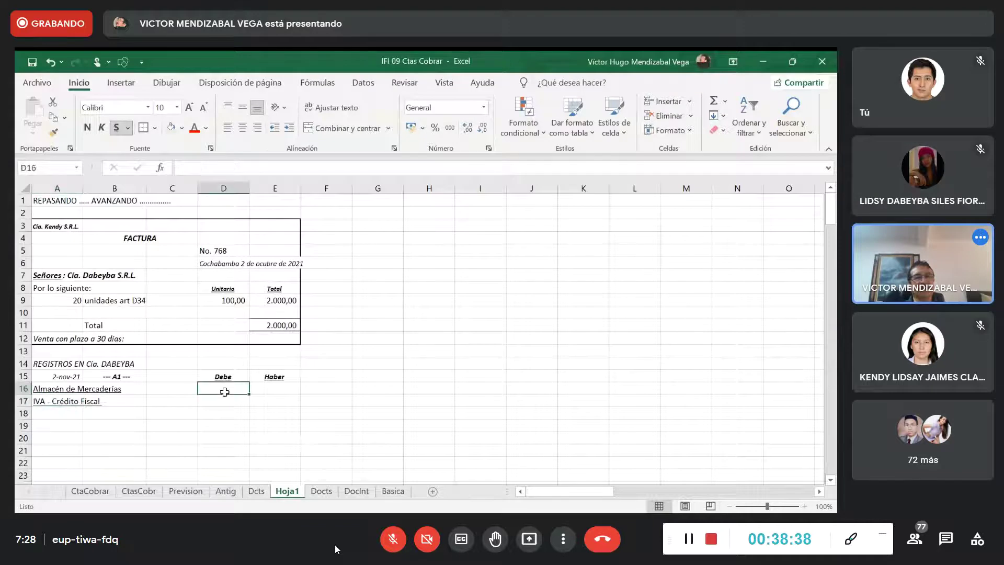
pyautogui.write('+')
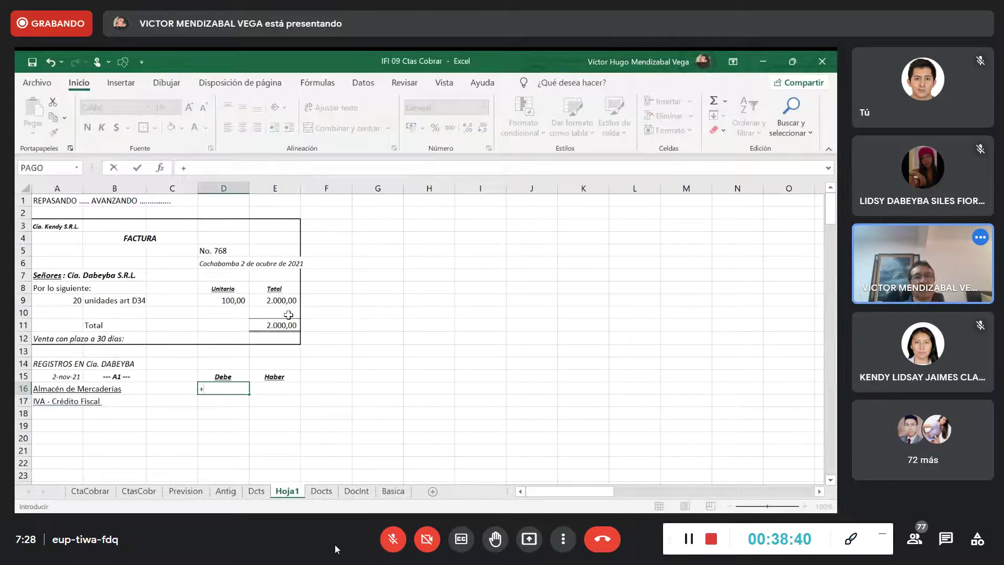
pyautogui.click(278, 300)
pyautogui.write('*,87')
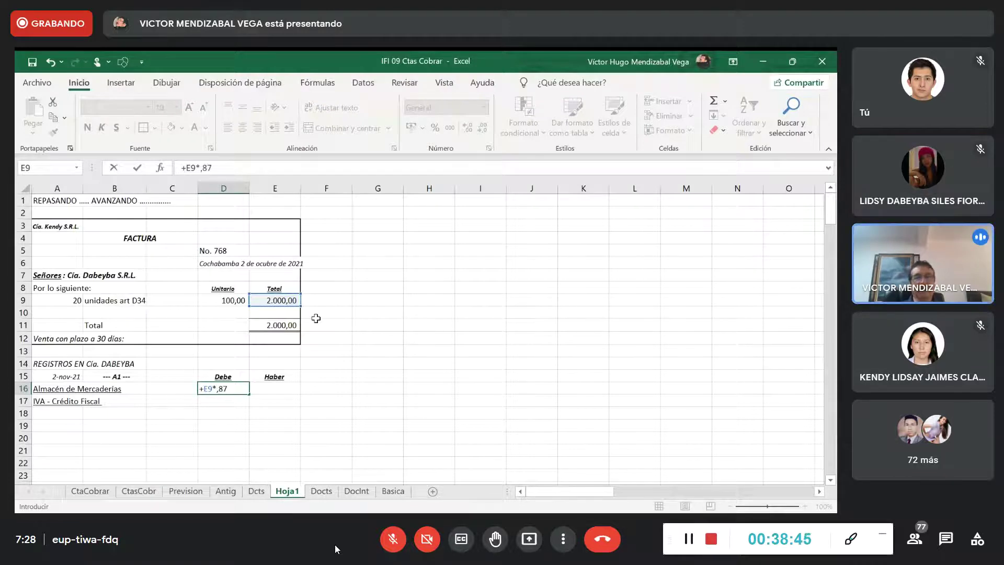
pyautogui.press('Return')
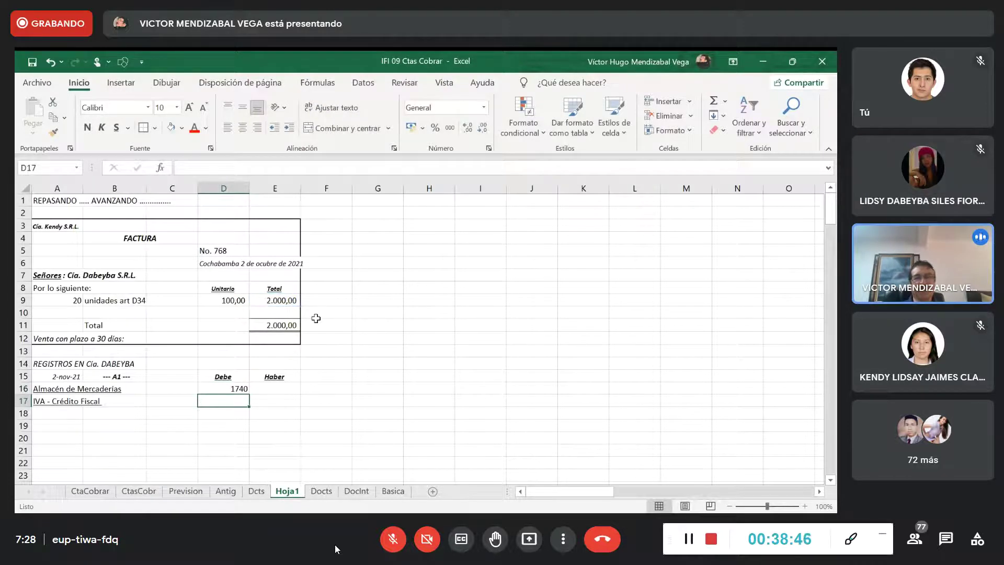
pyautogui.write('+')
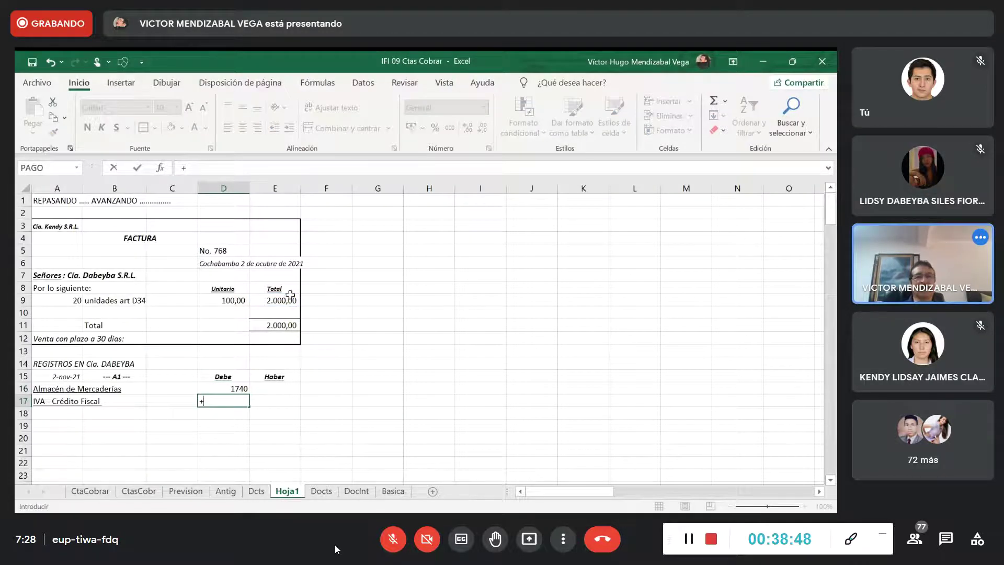
pyautogui.click(276, 302)
pyautogui.write('*,13')
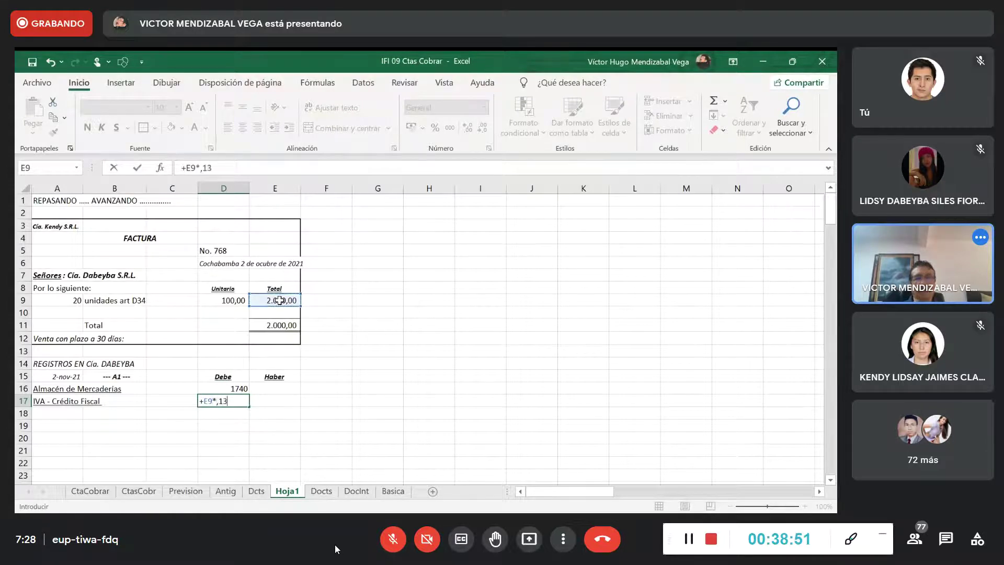
pyautogui.press('Return')
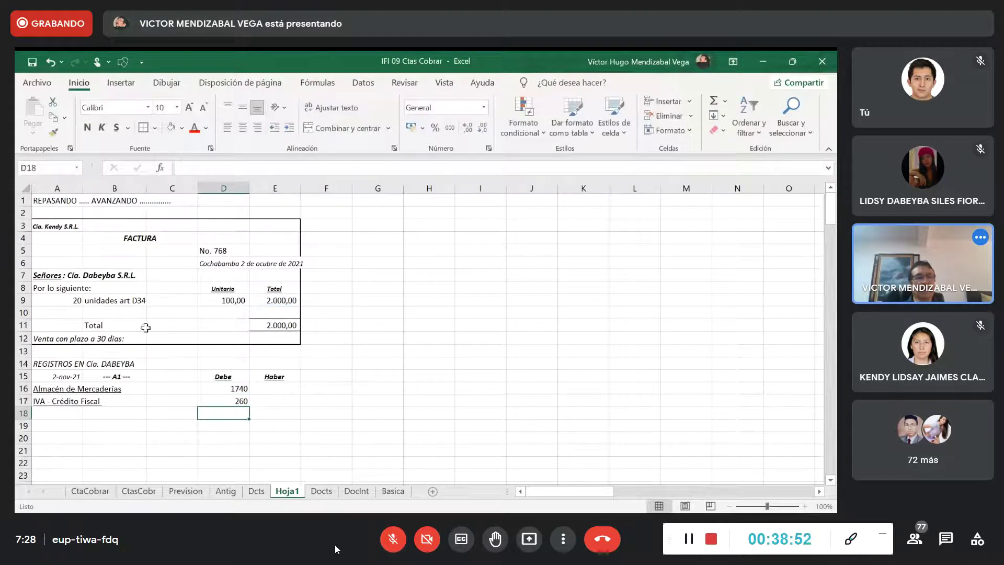
# Enter the indented account "Cuentas por Pagar" in A18 and link its Haber amount in E18 to the invoice total with +E11.
pyautogui.doubleClick(68, 413)
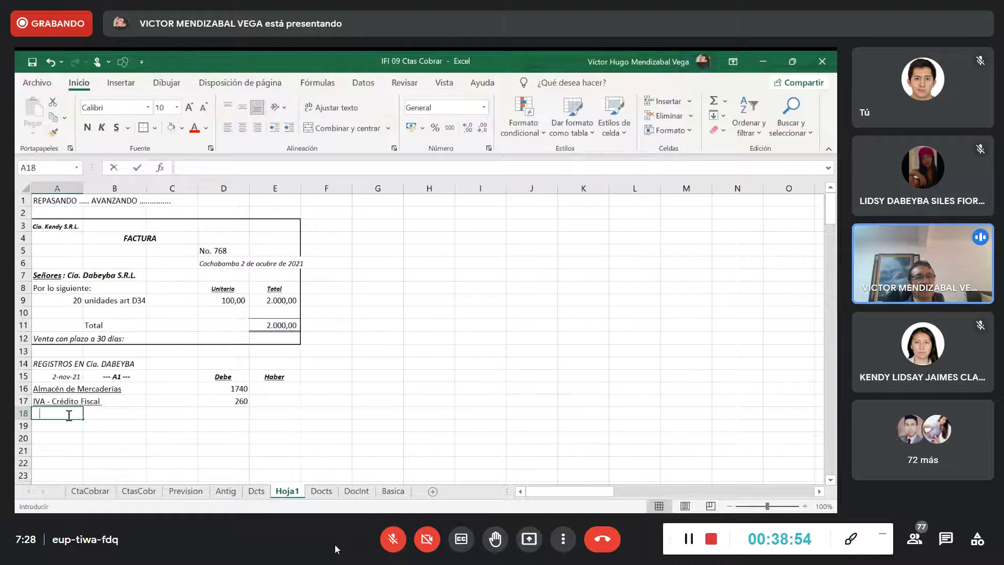
pyautogui.write('Cuenta')
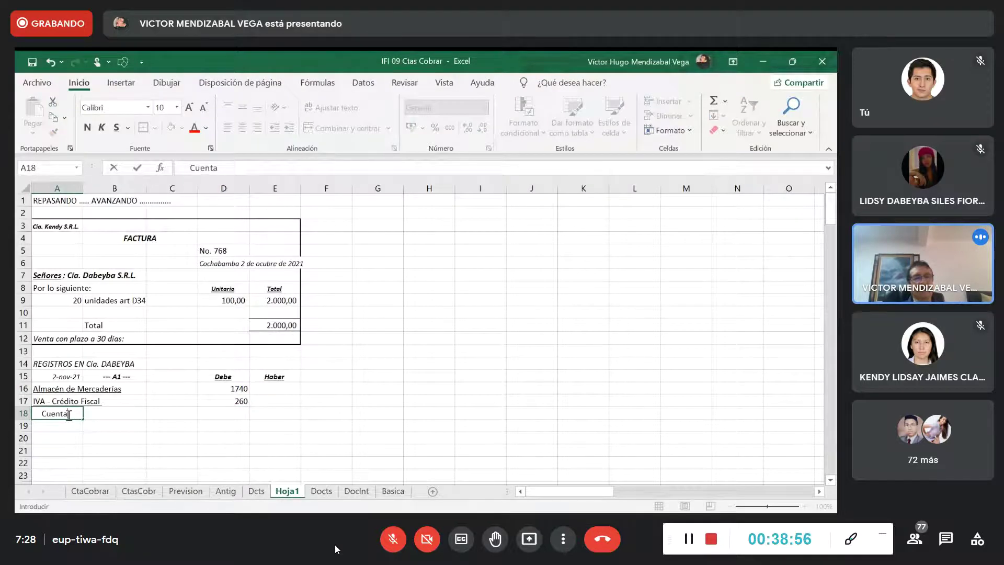
pyautogui.write('s por Pa')
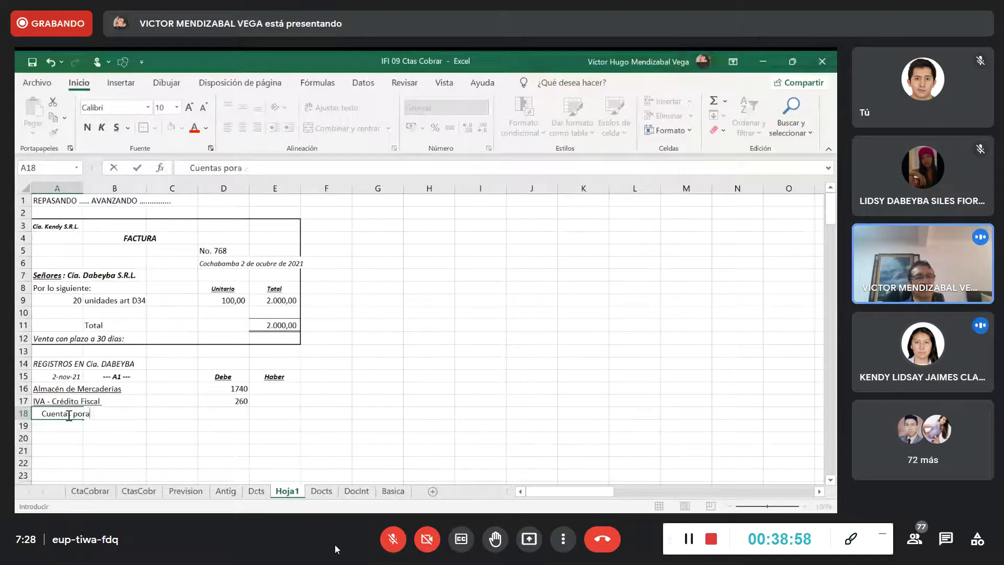
pyautogui.write('gar')
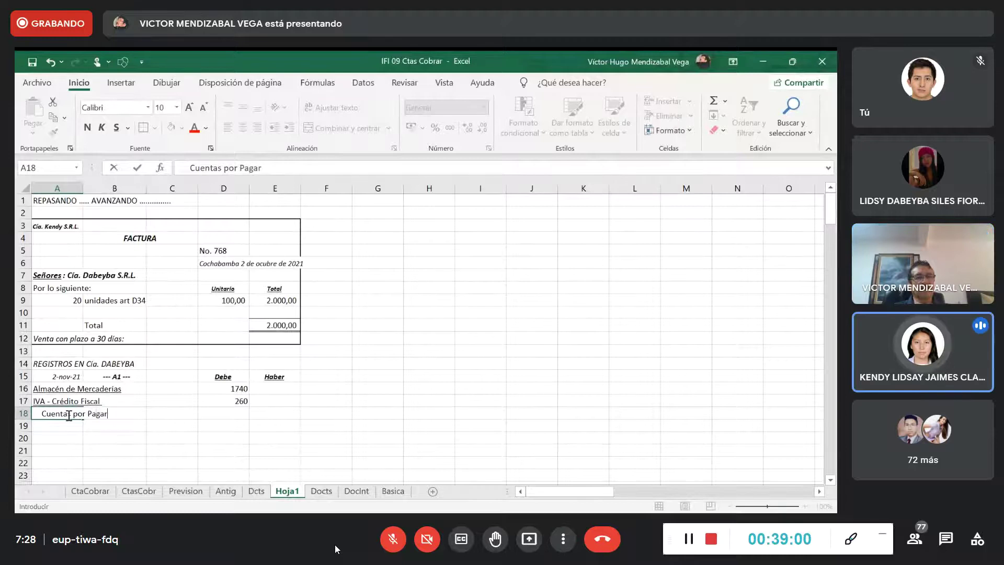
pyautogui.press('Return')
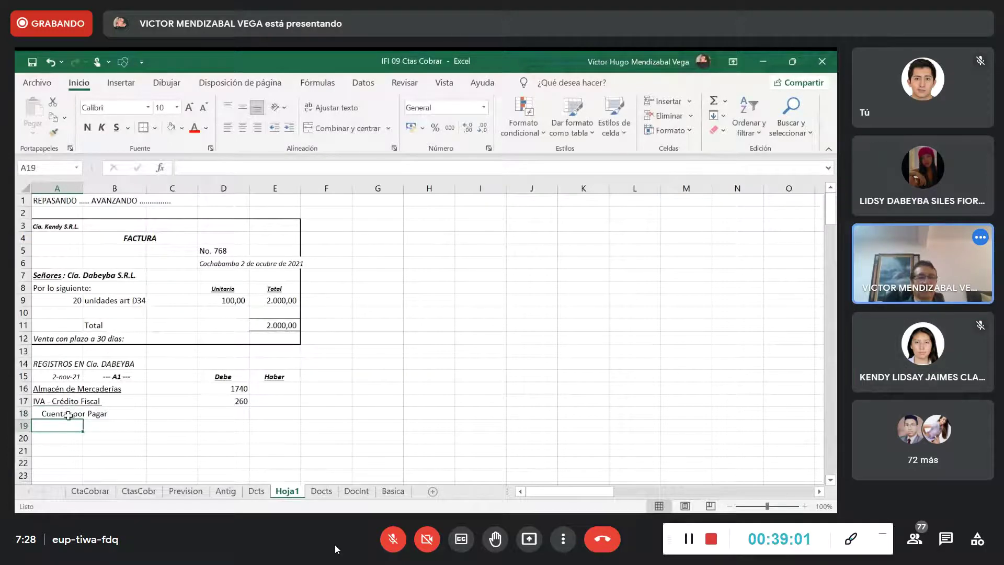
pyautogui.click(277, 412)
pyautogui.write('+')
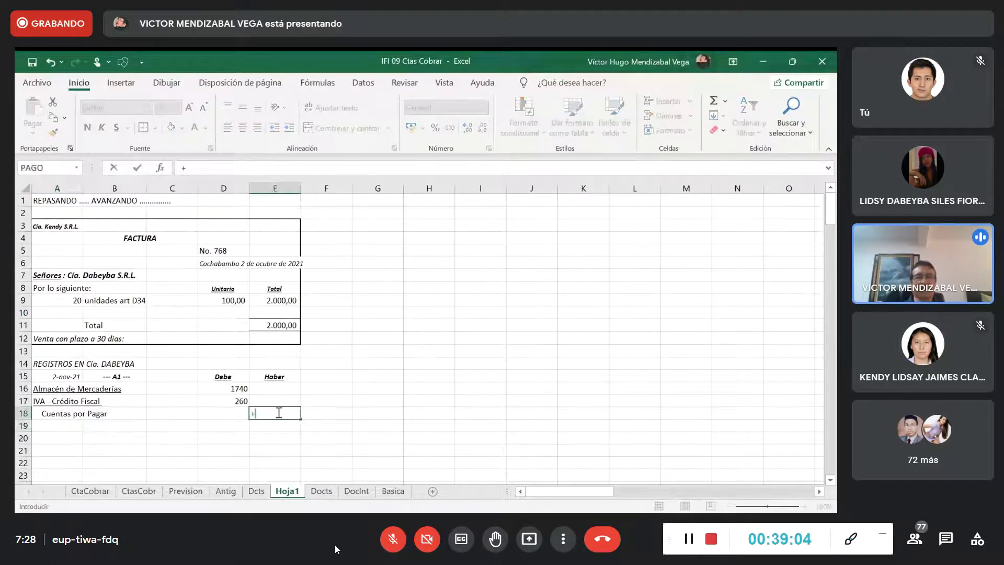
pyautogui.click(286, 323)
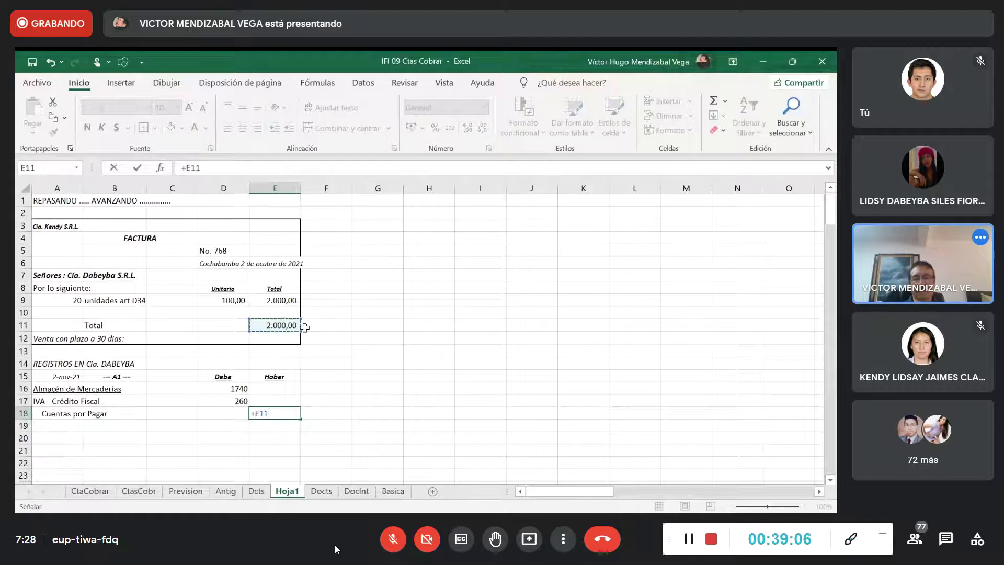
pyautogui.press('Return')
# Apply the thousands-separator accounting format (Contabilidad) to the Debe and Haber columns from row 16 down past the entered amounts.
pyautogui.moveTo(229, 387); pyautogui.dragTo(273, 483)
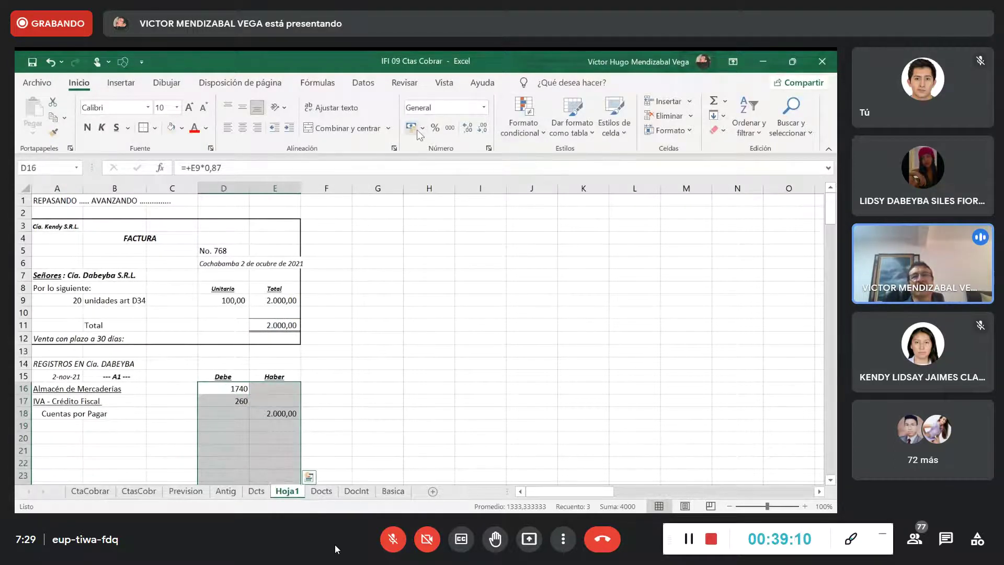
pyautogui.click(448, 131)
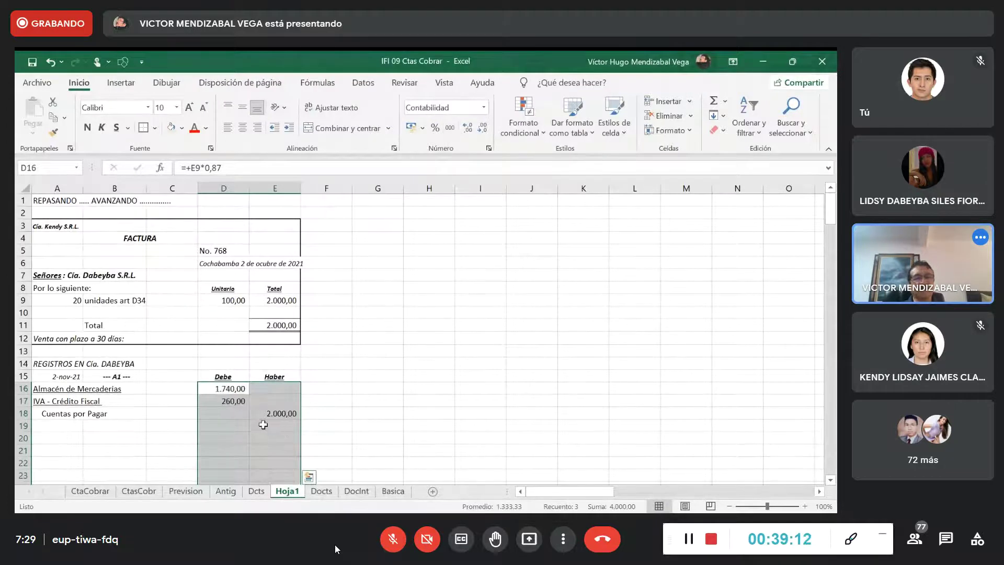
# Underline the account "Cuentas por Pagar" in A18.
pyautogui.click(264, 425)
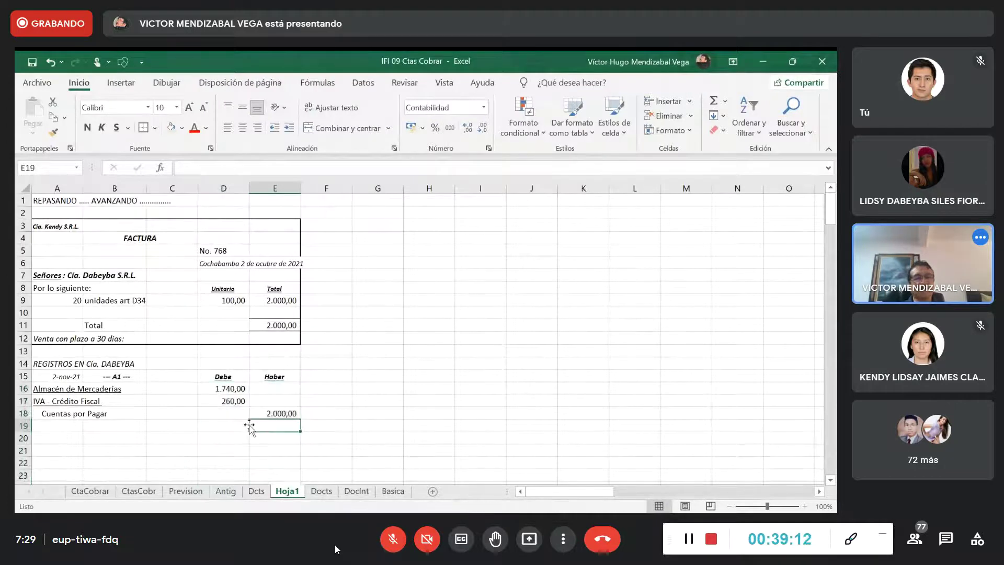
pyautogui.click(58, 414)
pyautogui.click(116, 128)
# Total the Debe and Haber columns in D19:E19 with =SUMA(D16:D18) filled across, and give both totals a top and double bottom border.
pyautogui.click(227, 427)
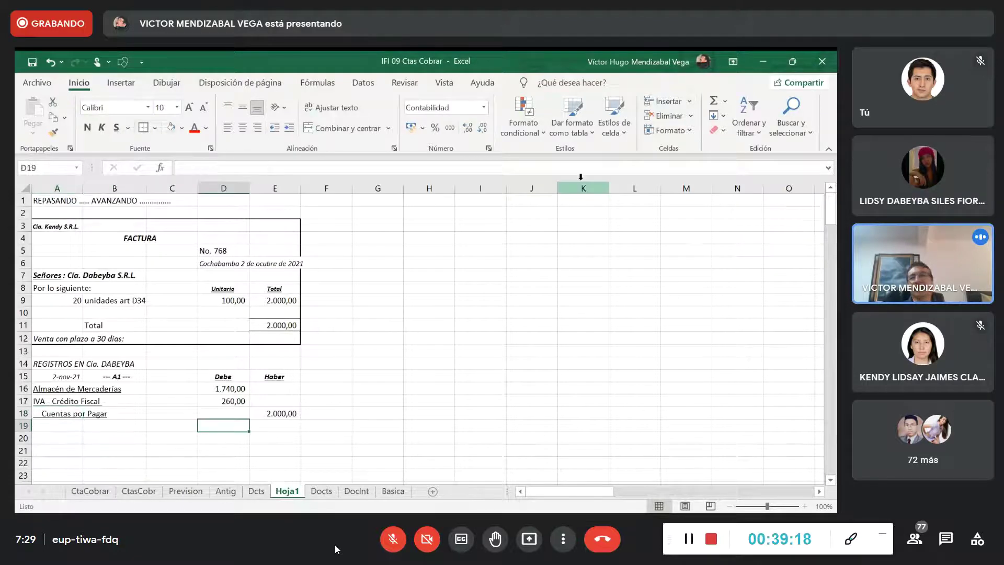
pyautogui.click(714, 100)
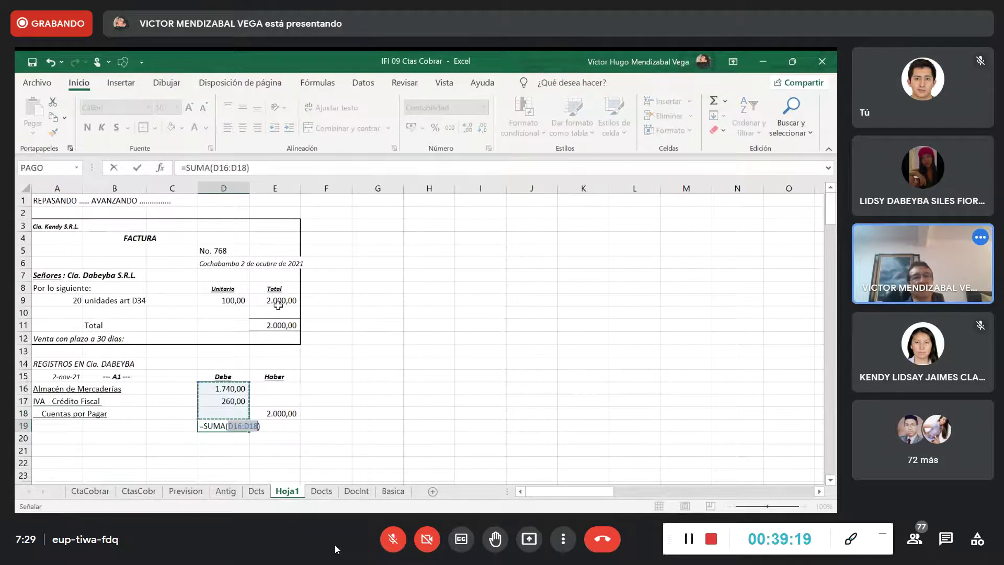
pyautogui.click(137, 168)
pyautogui.moveTo(252, 434); pyautogui.dragTo(280, 430)
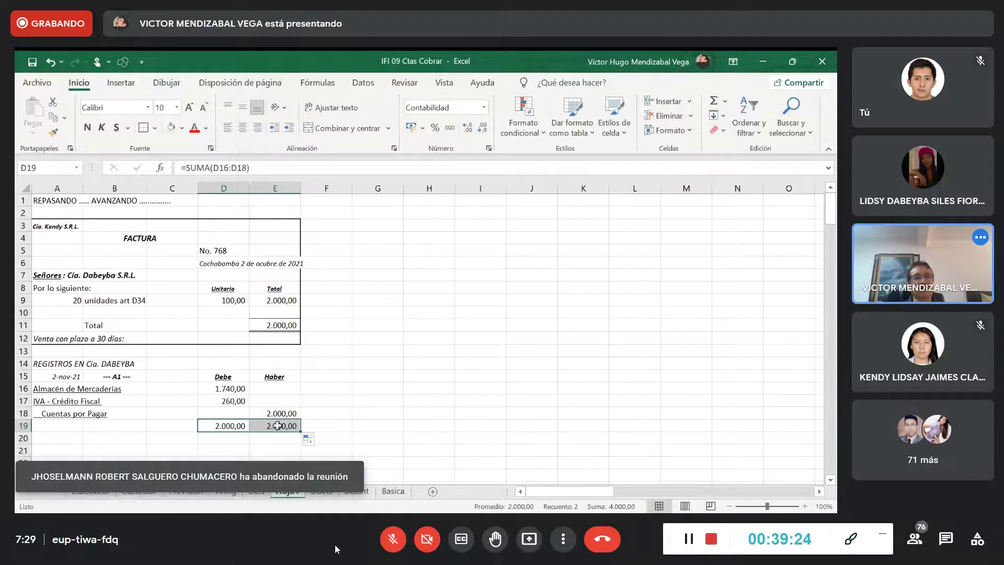
pyautogui.click(155, 129)
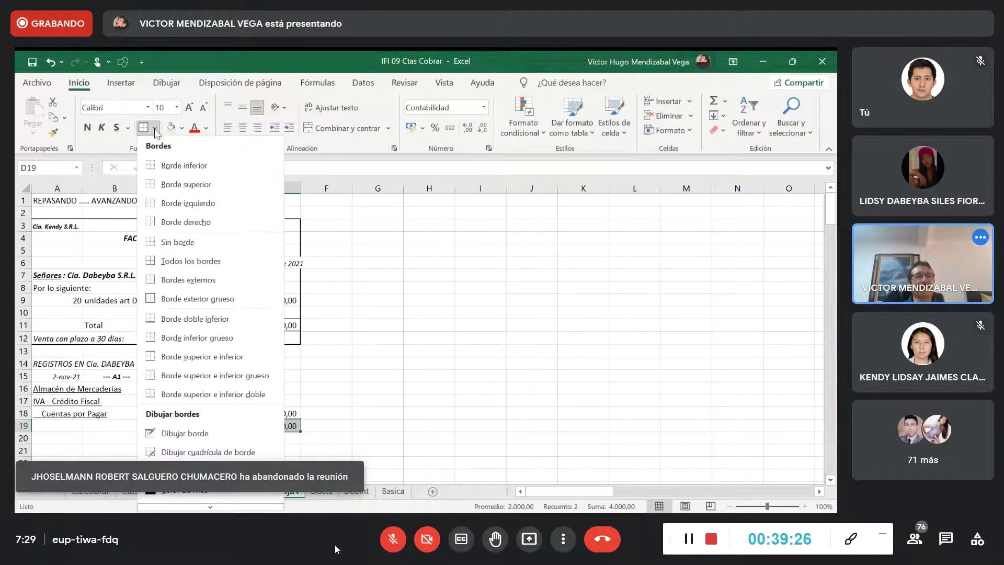
pyautogui.click(171, 391)
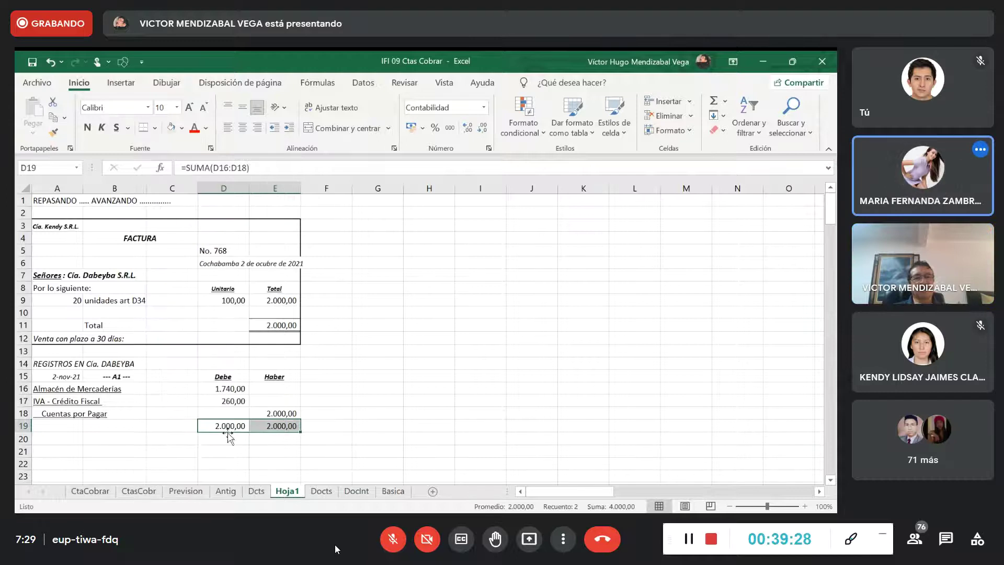
pyautogui.click(227, 450)
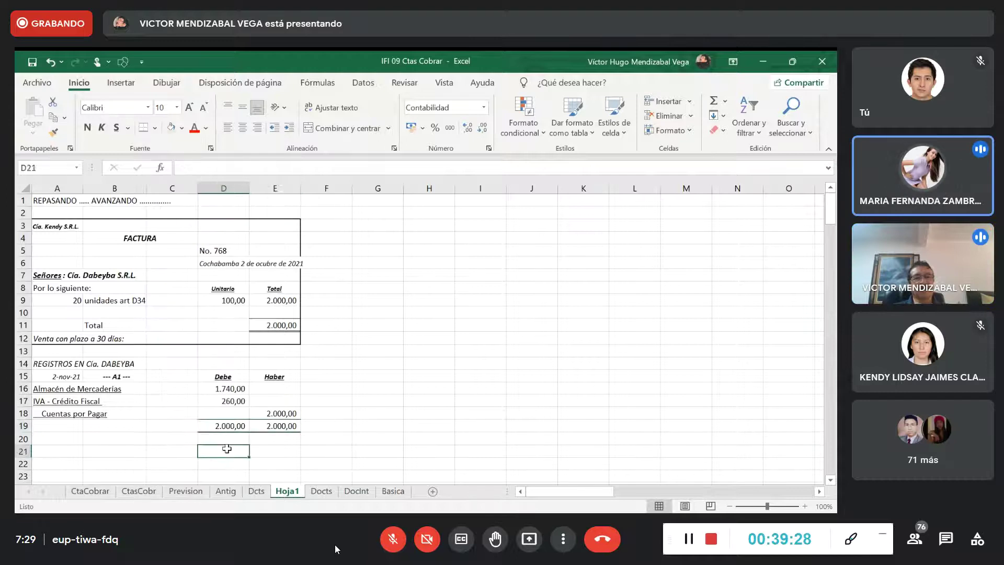
# Enter the entry description "Glosa: Por compra mercaderías a crédito" in A20.
pyautogui.click(67, 439)
pyautogui.write('G')
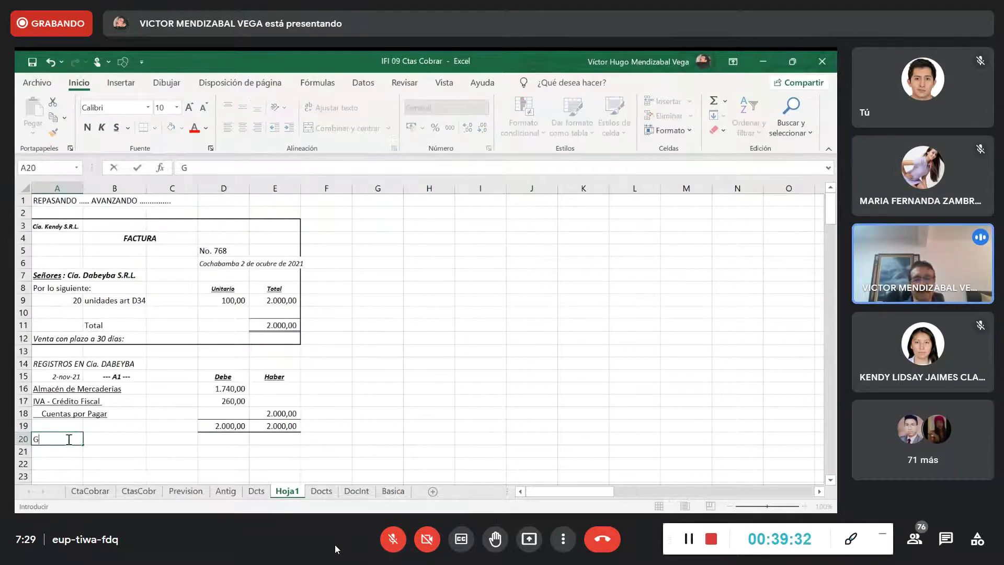
pyautogui.write('losa: ')
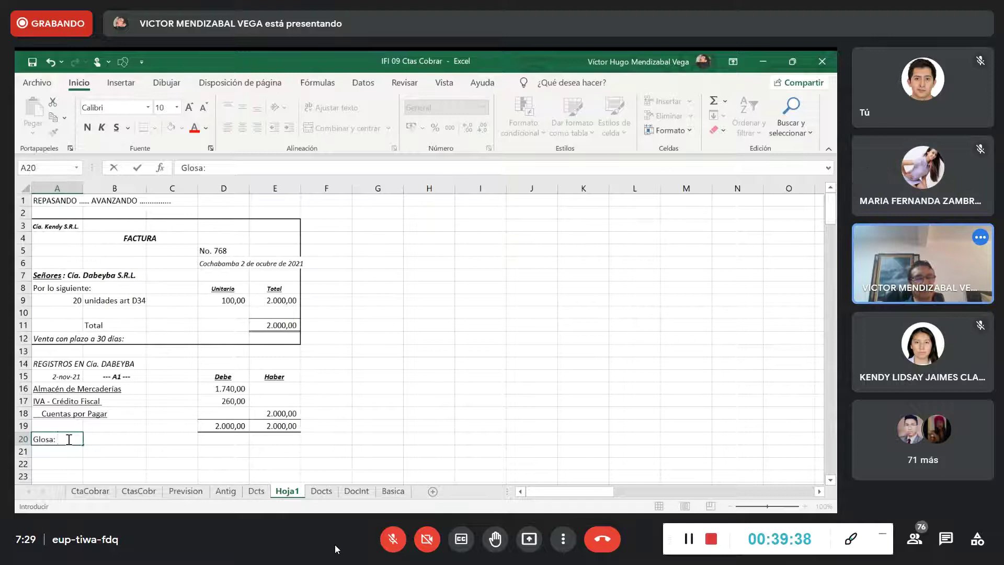
pyautogui.write('Por cop')
pyautogui.press('BackSpace')
pyautogui.press('BackSpace')
pyautogui.write('om')
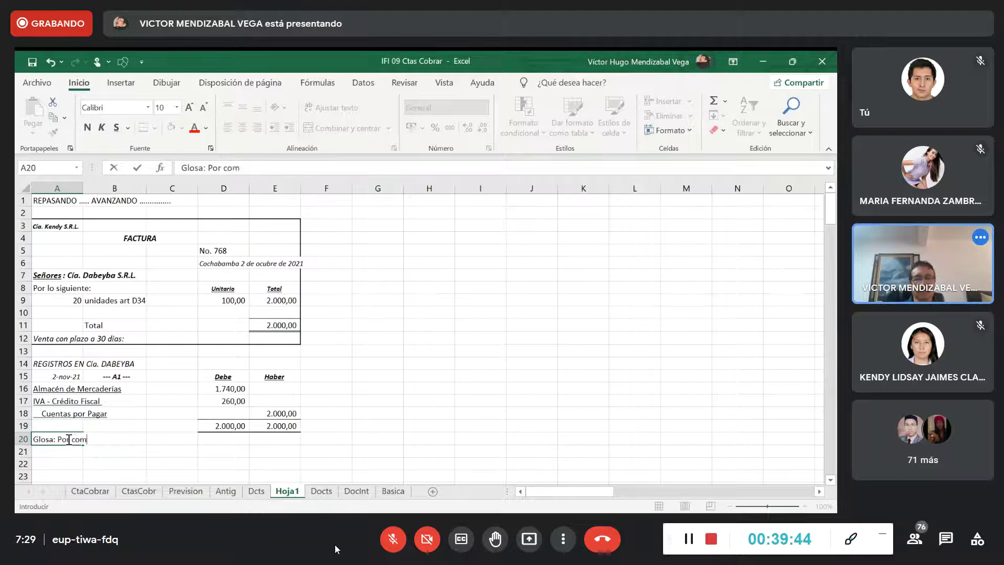
pyautogui.write('pra mercaderías a crédito')
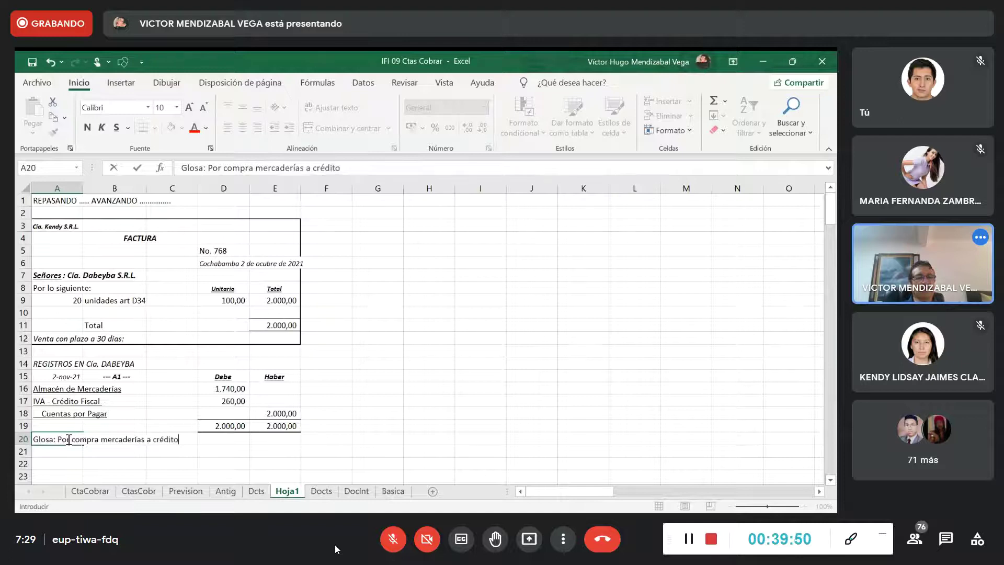
pyautogui.press('Return')
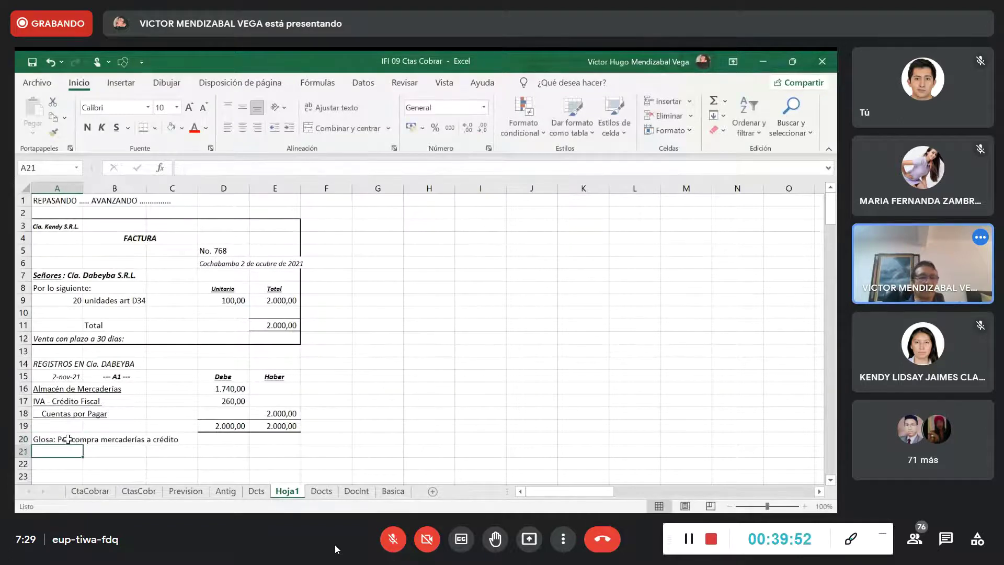
# Format the description in A20 as italic at font size 9, with only the word "Glosa:" in bold.
pyautogui.click(57, 435)
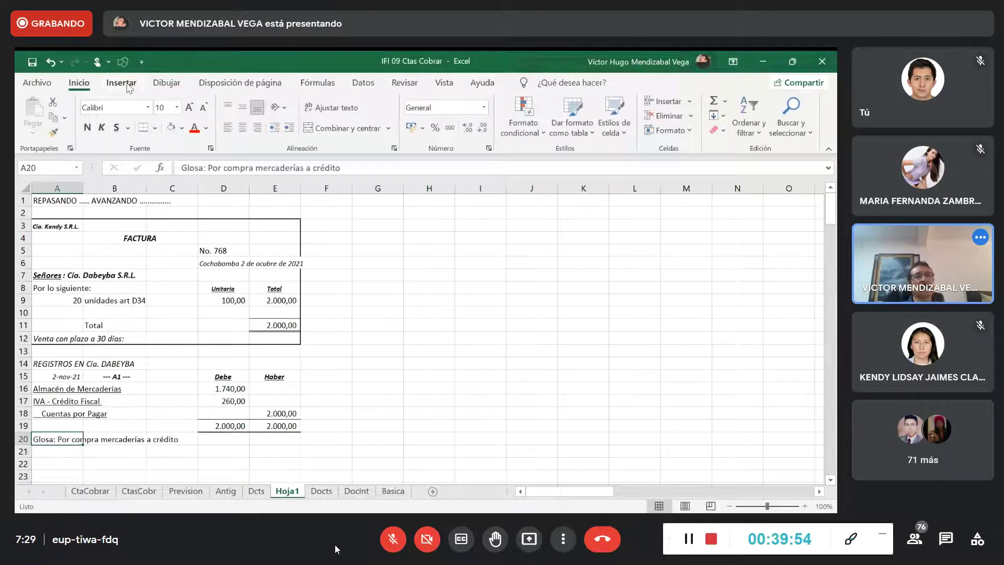
pyautogui.click(102, 128)
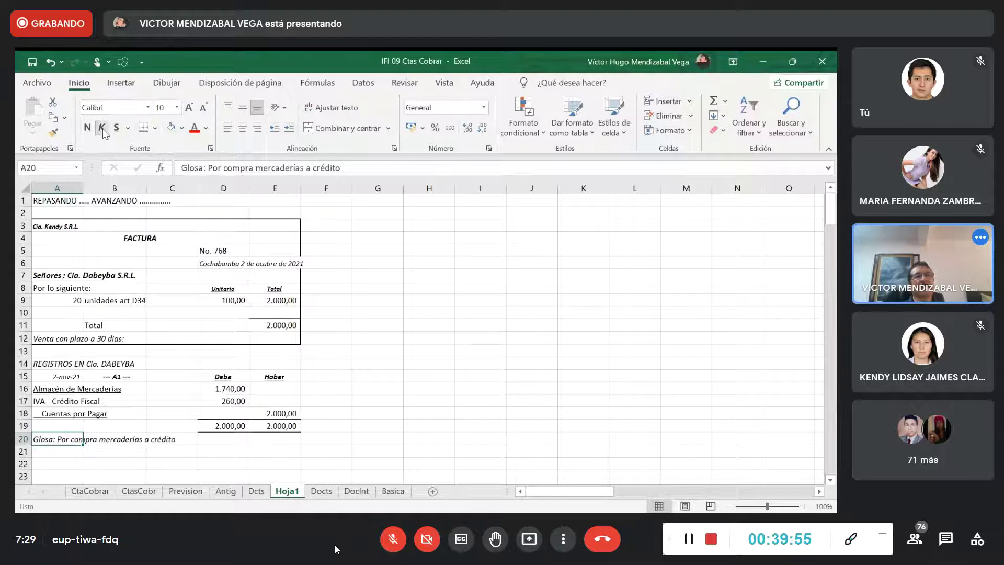
pyautogui.click(177, 108)
pyautogui.click(171, 139)
pyautogui.click(44, 466)
pyautogui.click(50, 438)
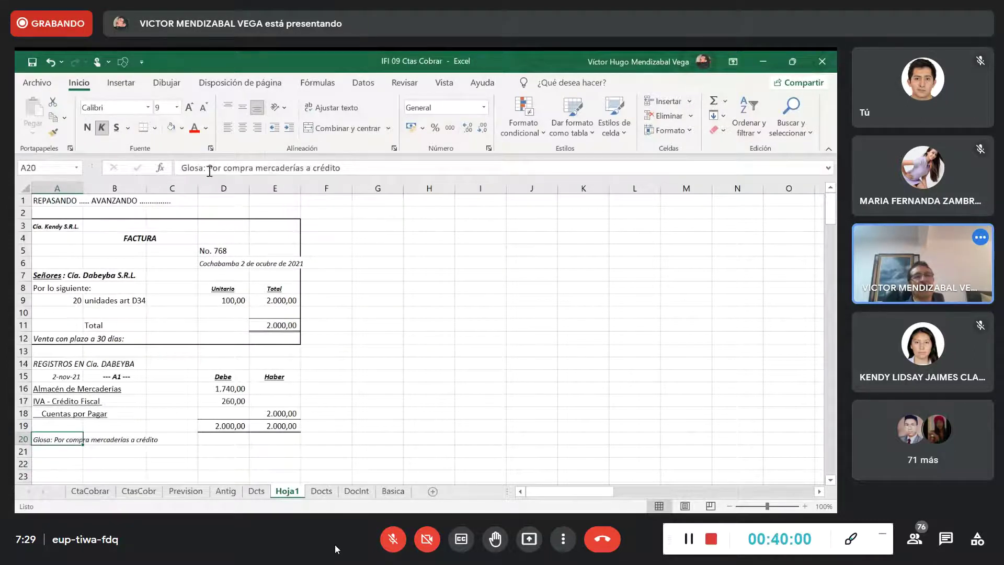
pyautogui.moveTo(210, 166); pyautogui.dragTo(180, 167)
pyautogui.click(88, 128)
pyautogui.click(90, 450)
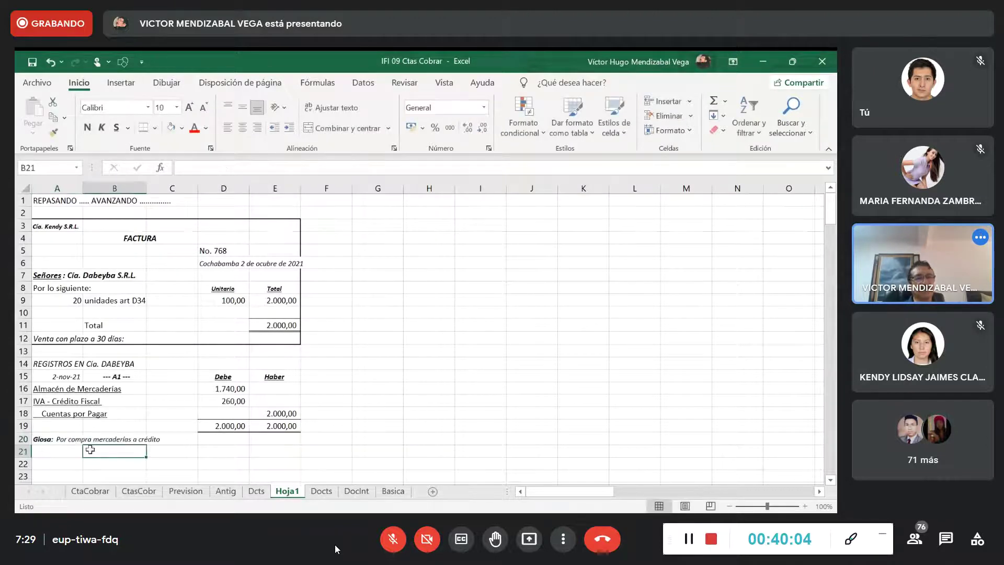
# Shade A21:E21 below the entry with a light green fill.
pyautogui.moveTo(52, 450); pyautogui.dragTo(267, 453)
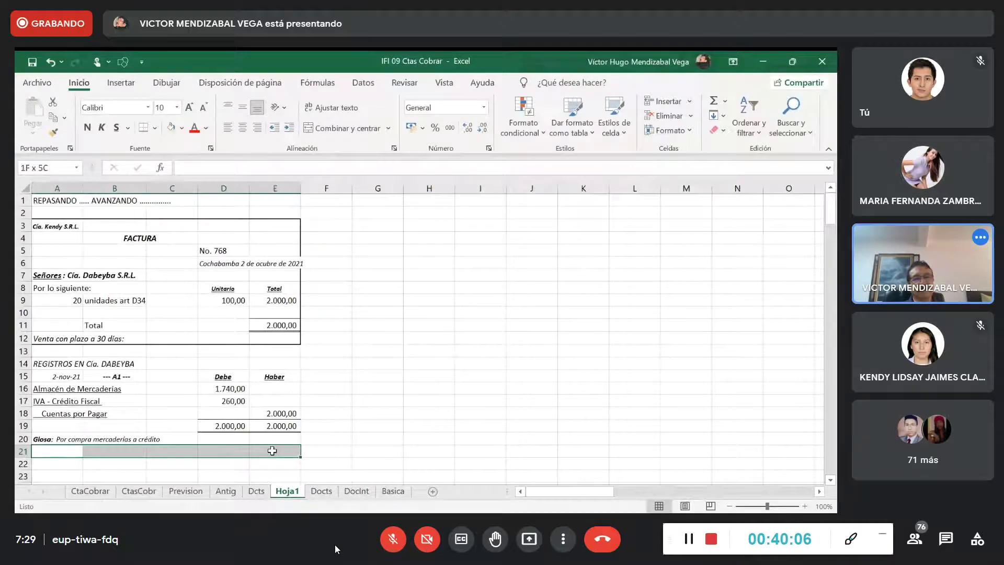
pyautogui.click(171, 127)
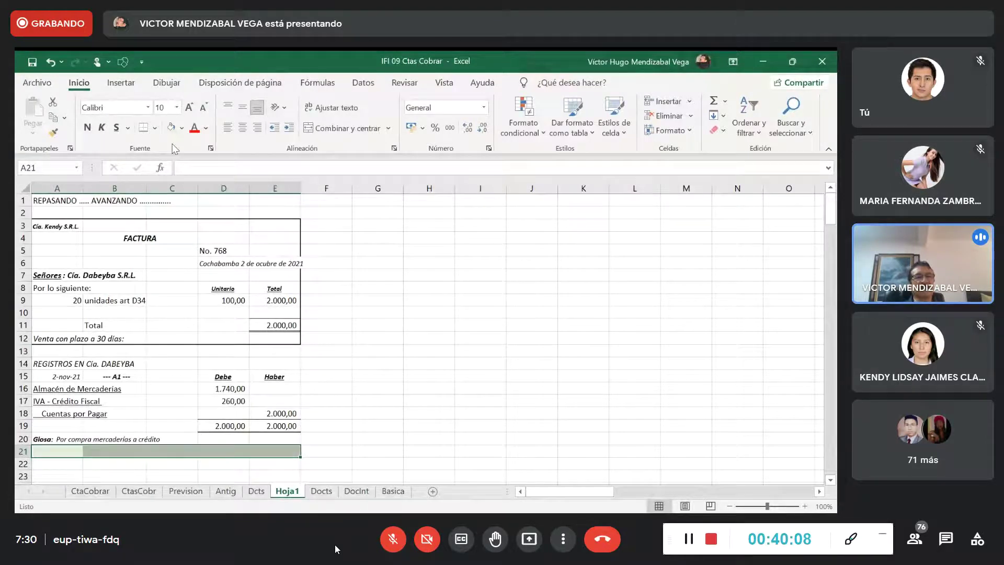
pyautogui.click(378, 361)
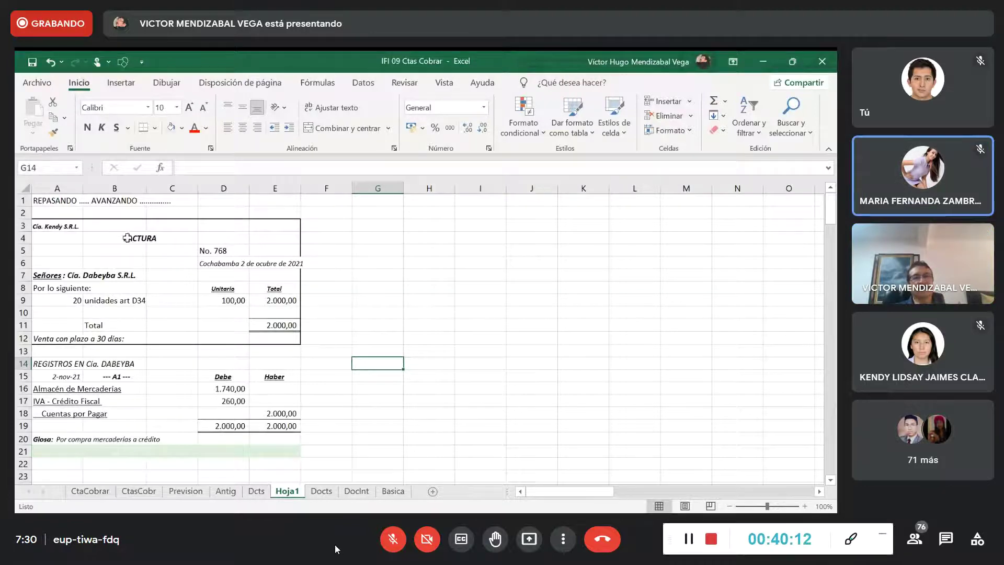
# Narrow column C slightly and widen column E a little so the invoice date stays inside the frame.
pyautogui.moveTo(198, 187); pyautogui.dragTo(204, 187)
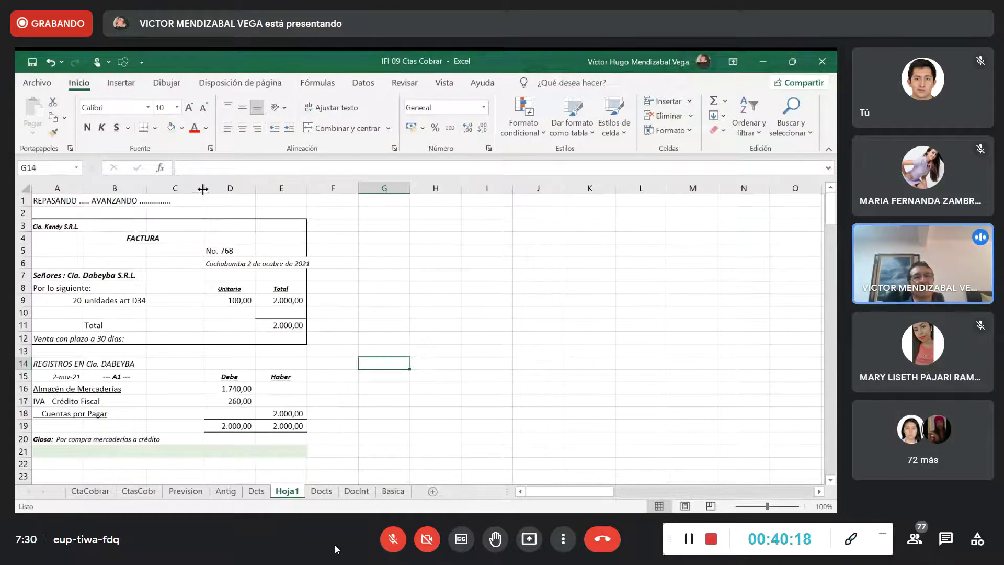
pyautogui.moveTo(208, 186); pyautogui.dragTo(250, 188)
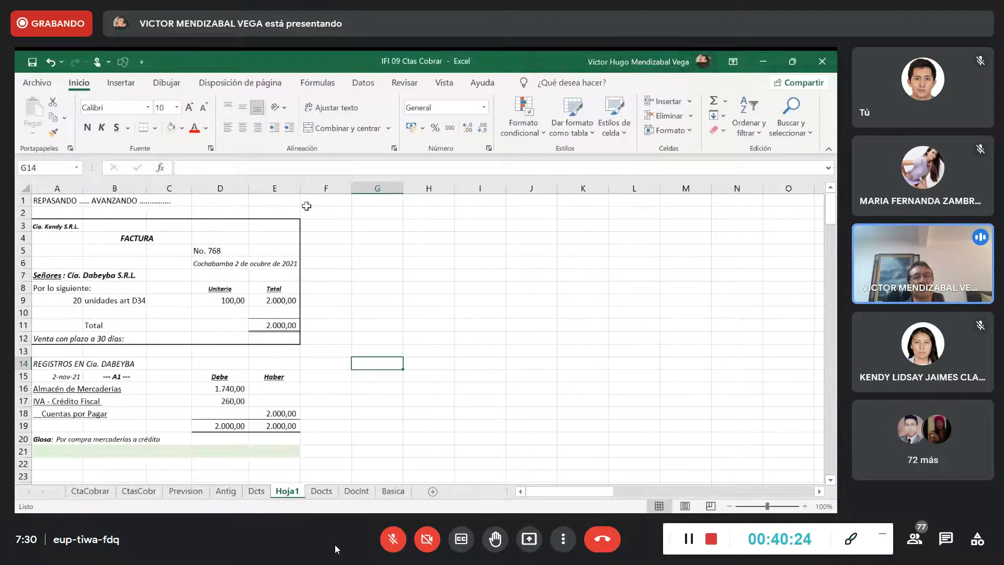
pyautogui.moveTo(301, 187); pyautogui.dragTo(303, 188)
pyautogui.click(320, 374)
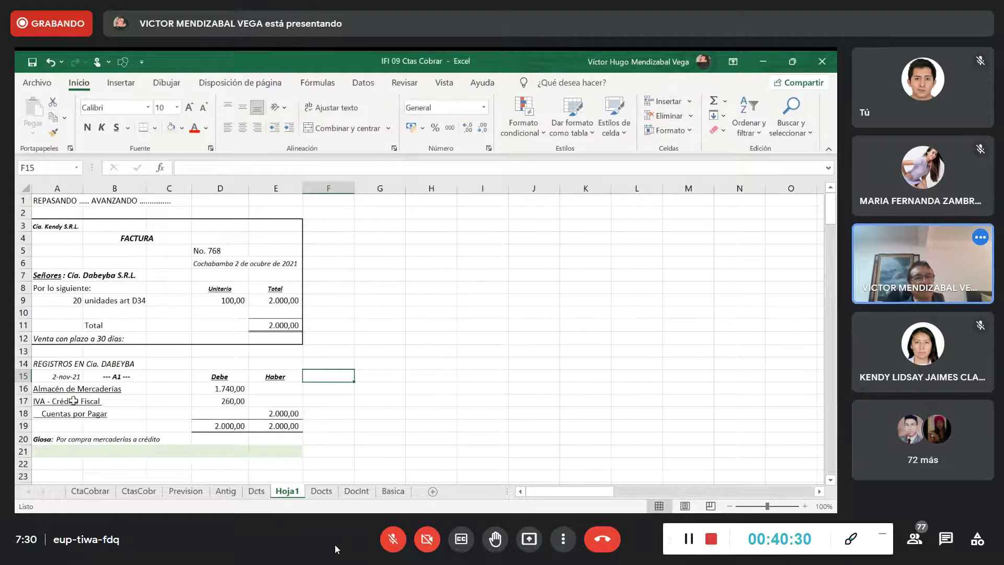
pyautogui.click(173, 412)
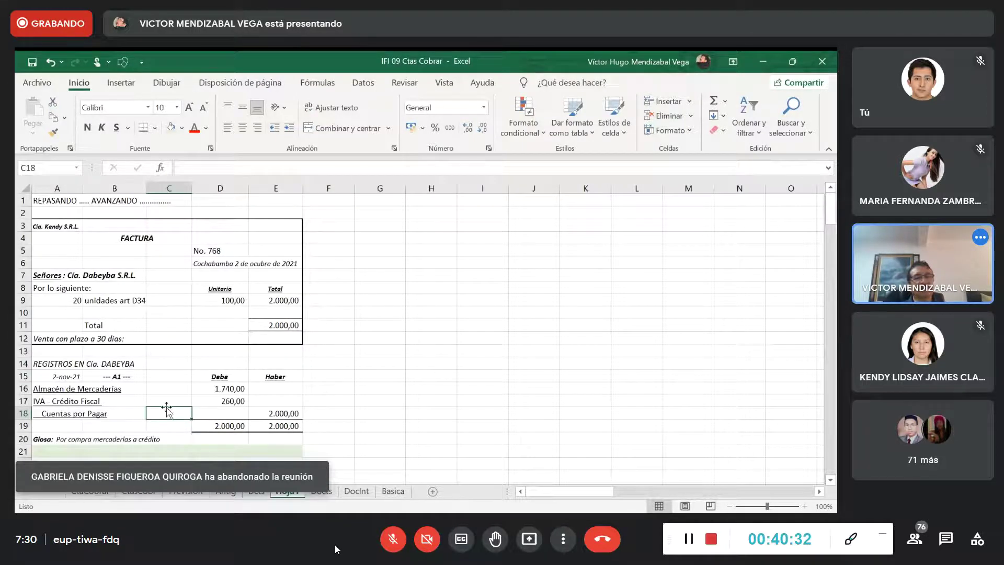
pyautogui.click(401, 362)
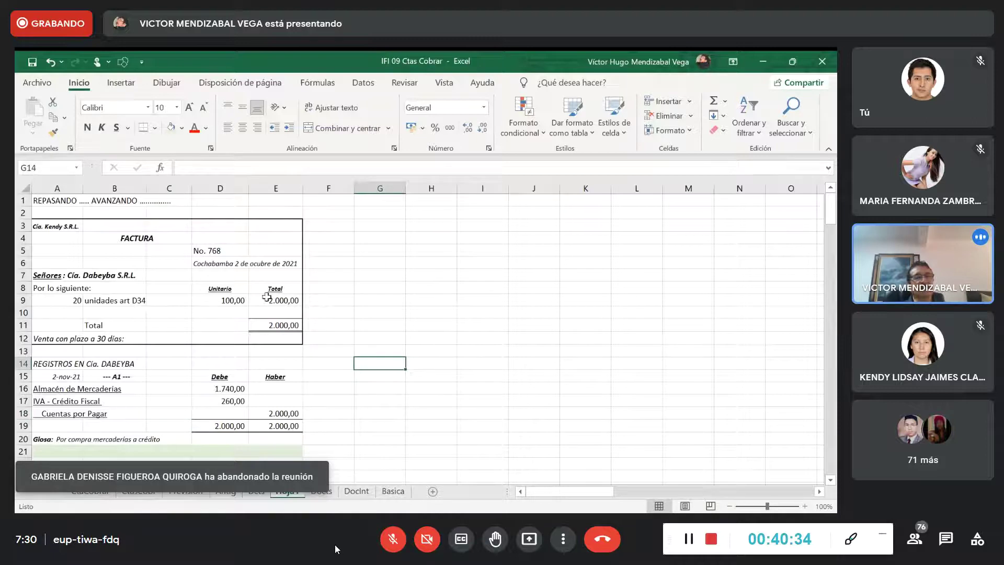
# Enter the instruction "REGISTRAR LA SIGUIENTE FACTURA DE COMPRA MERCADERIAS." in A2 above the invoice.
pyautogui.click(51, 209)
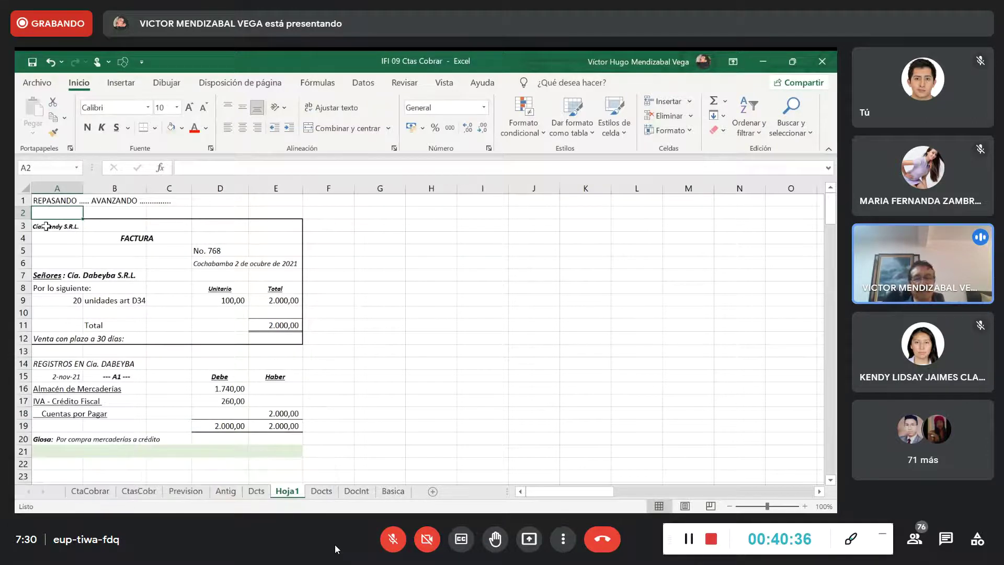
pyautogui.write('R')
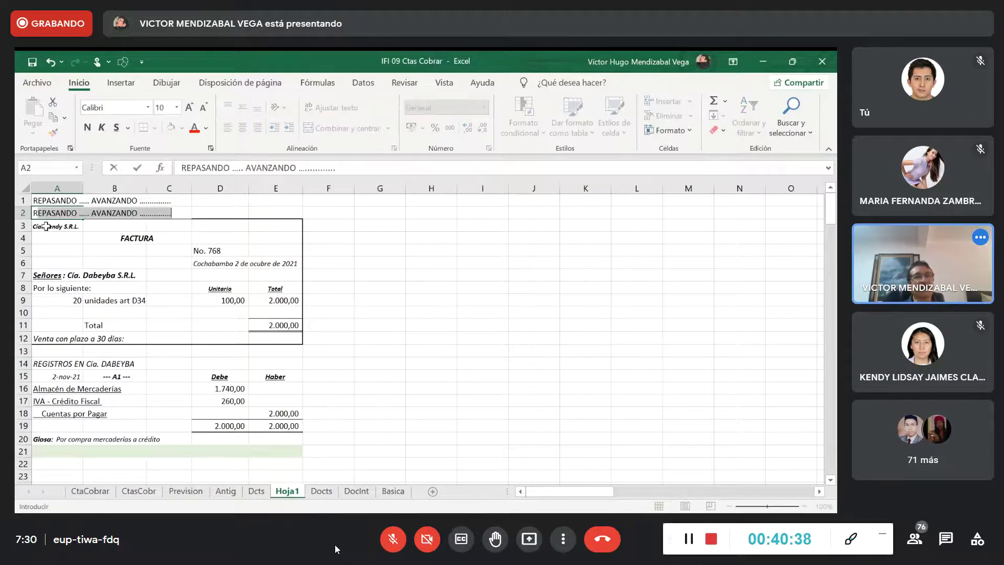
pyautogui.write('EGISRA')
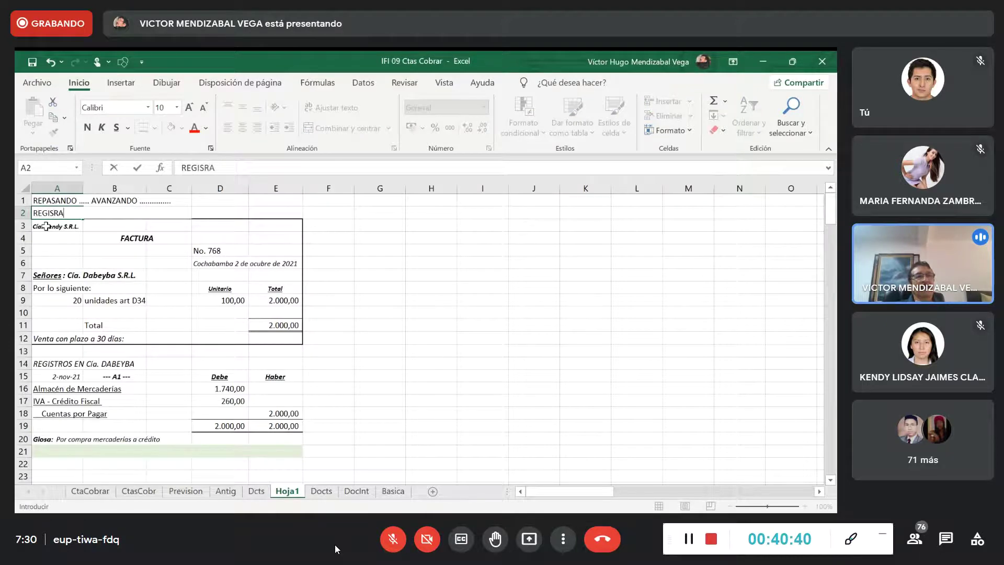
pyautogui.press('BackSpace')
pyautogui.press('BackSpace')
pyautogui.write('TRAR LA SI')
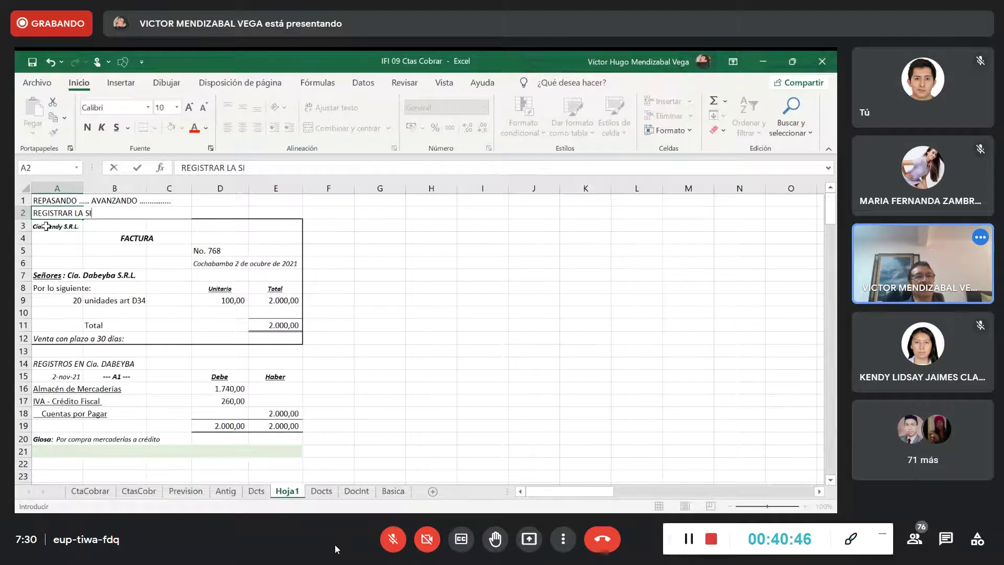
pyautogui.write('GUIET')
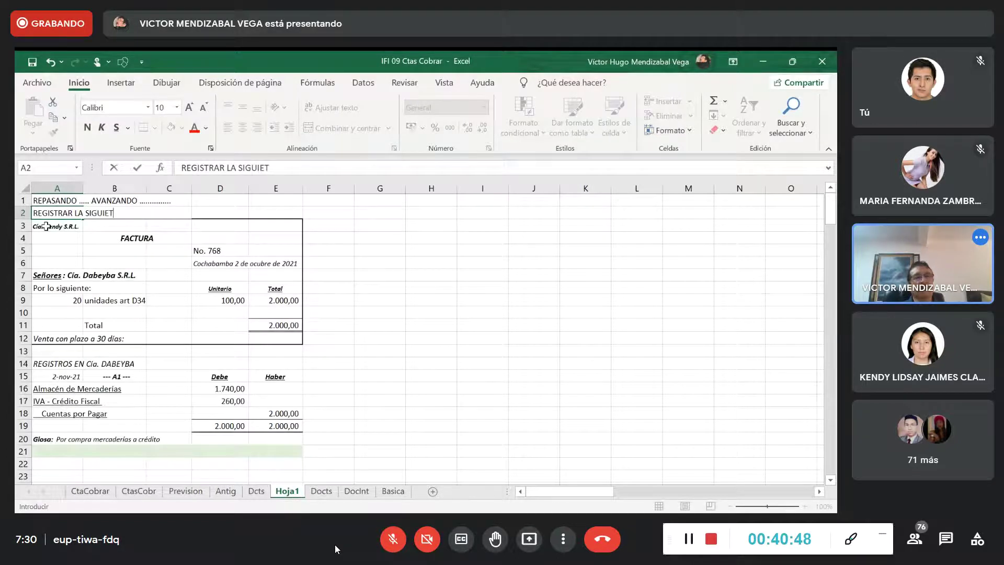
pyautogui.press('BackSpace')
pyautogui.write('NTE FACTURA DE COM')
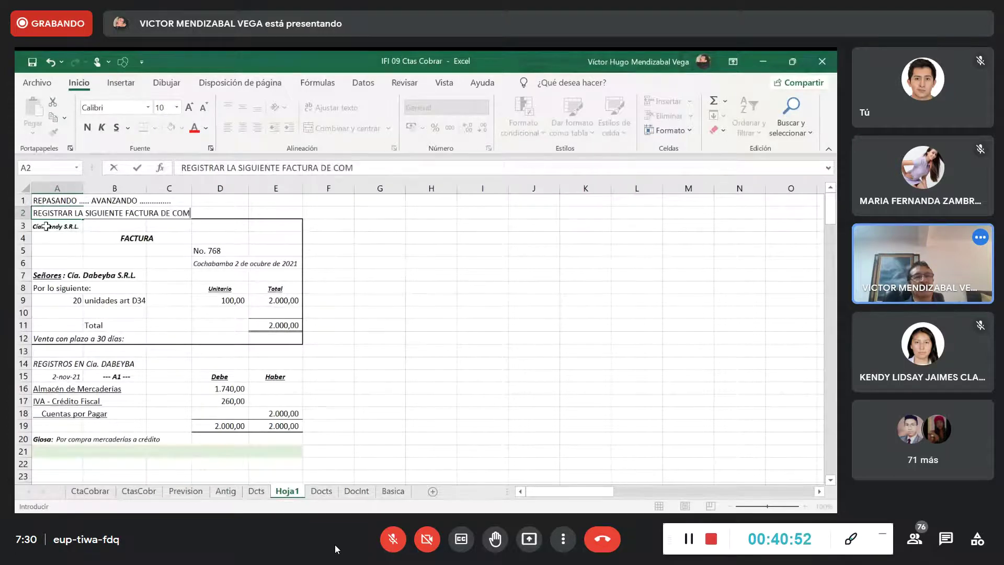
pyautogui.write('PRA MERD')
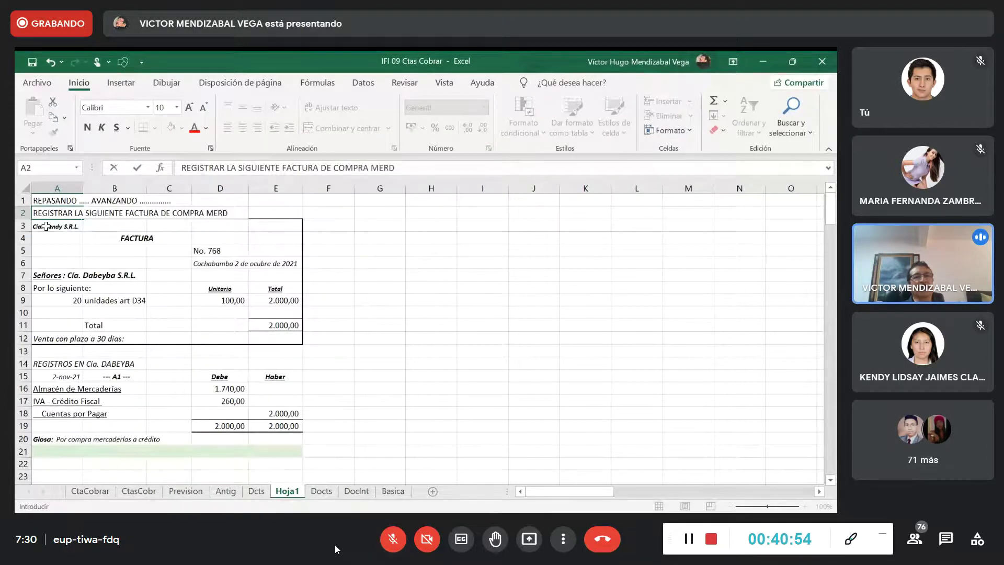
pyautogui.press('BackSpace')
pyautogui.write('CADERIAS.')
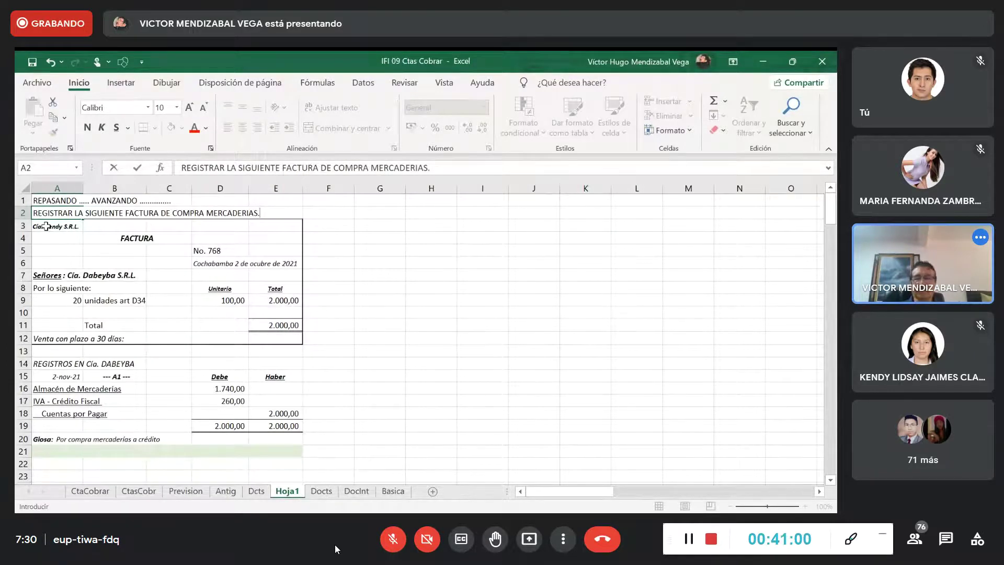
pyautogui.press('Return')
# Prefix the instruction in A2 with "Caso 1:" and format it in italics.
pyautogui.click(42, 210)
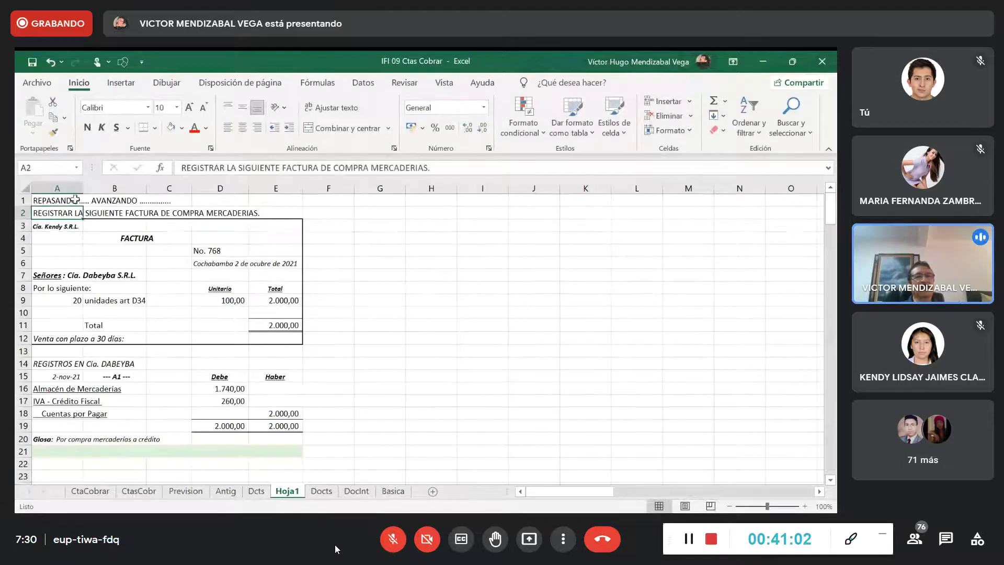
pyautogui.click(184, 166)
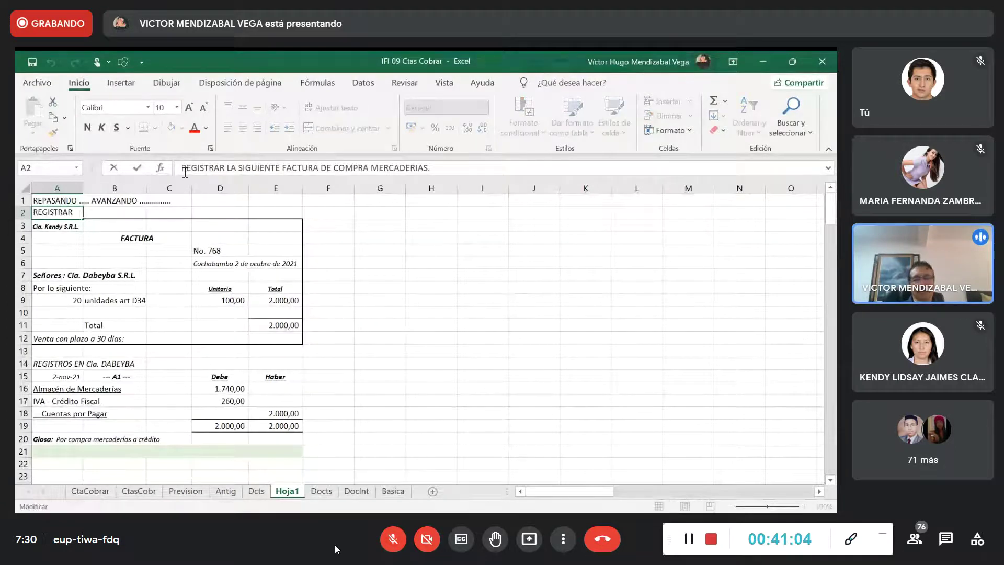
pyautogui.write('Caso')
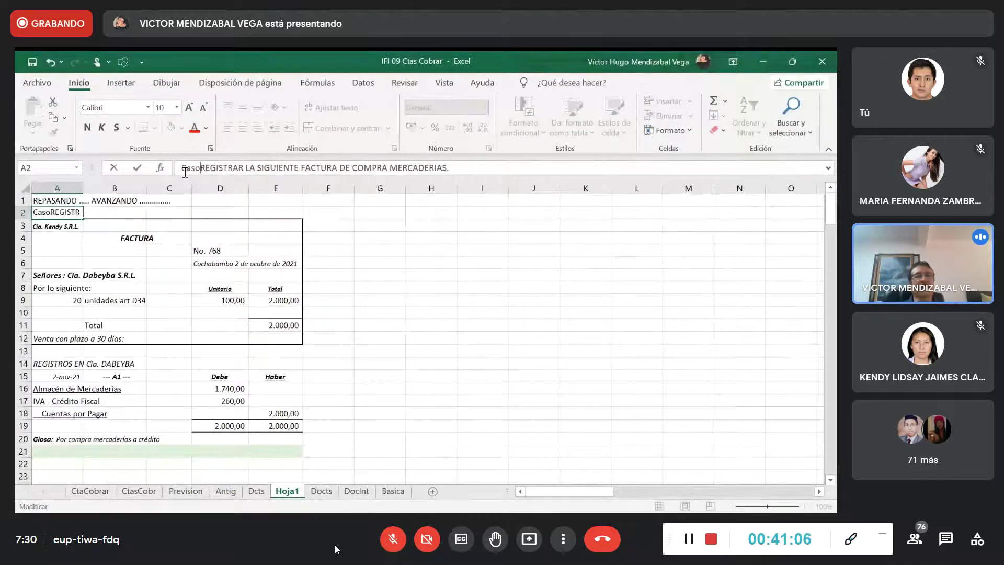
pyautogui.write(' 1:')
pyautogui.press('Return')
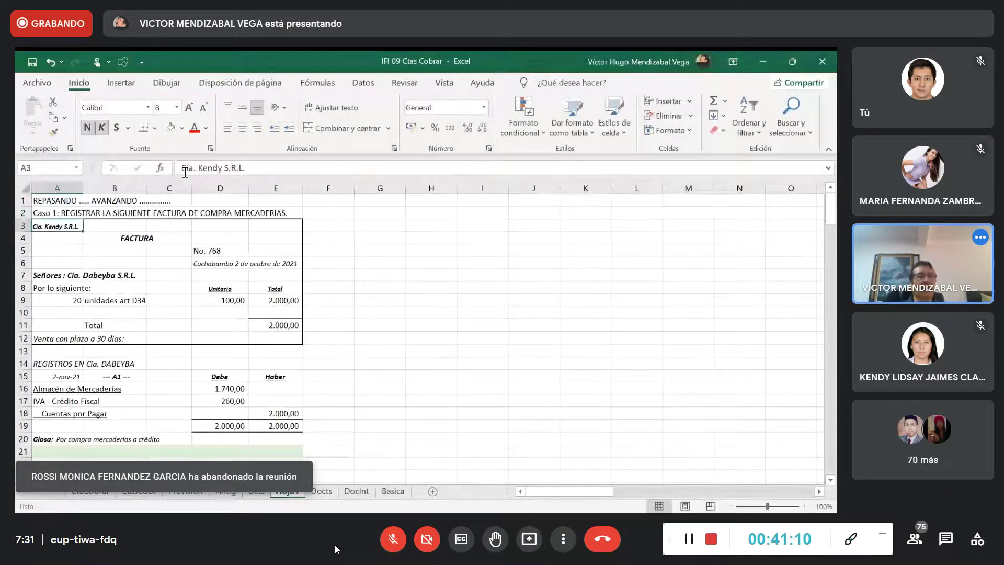
pyautogui.click(43, 212)
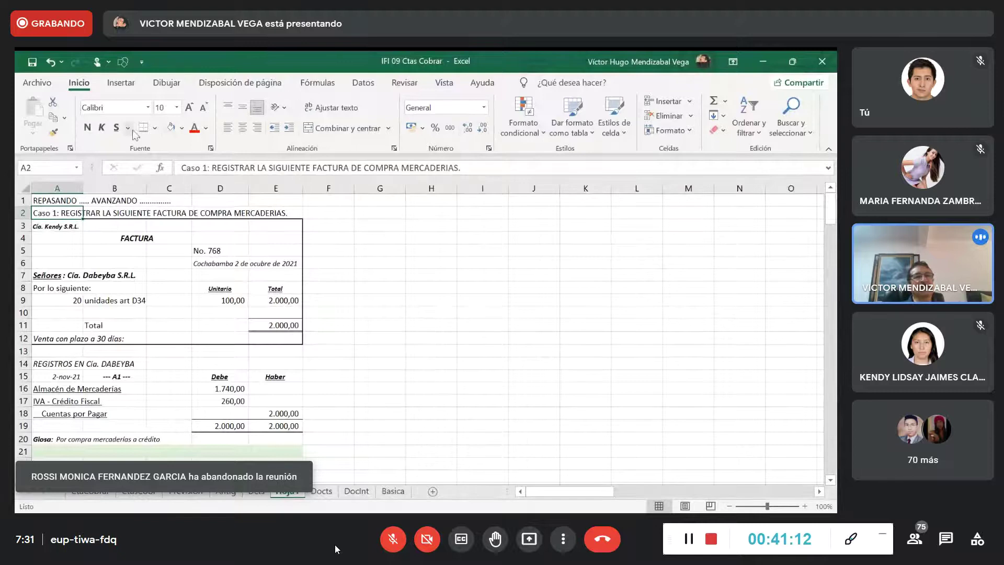
pyautogui.click(102, 127)
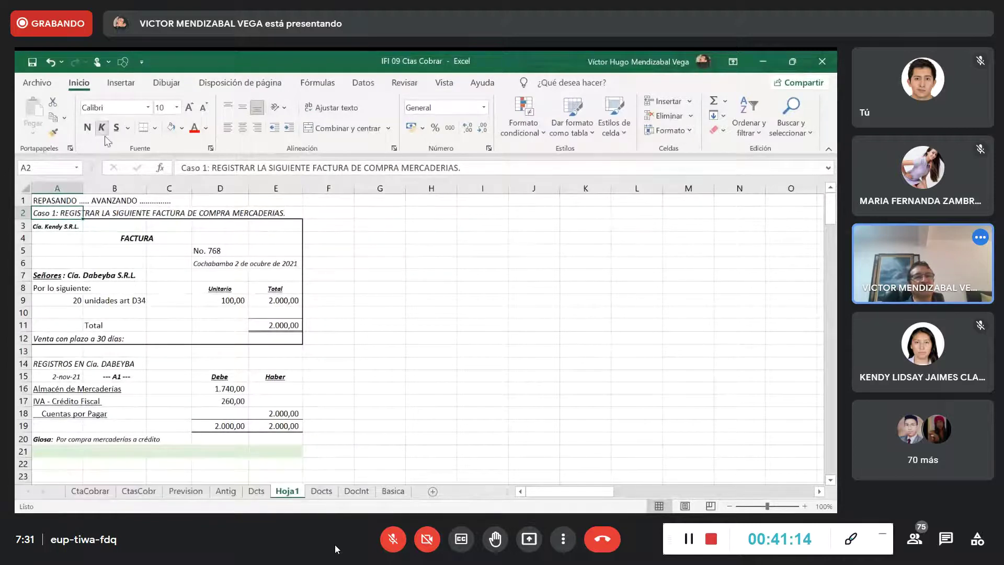
pyautogui.click(395, 290)
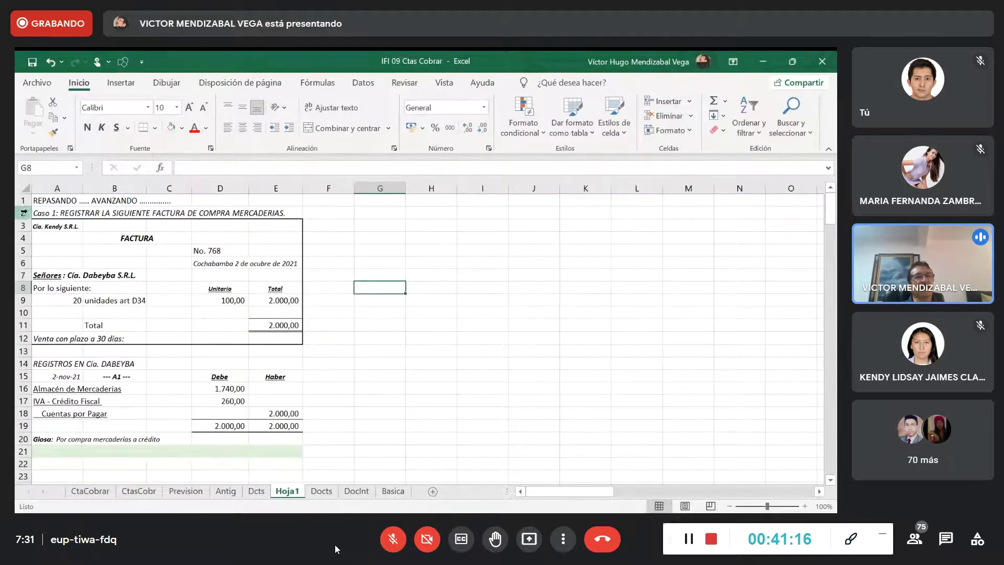
# Insert a blank row above the Caso 1 instruction, separating it from the title in row 1.
pyautogui.rightClick(23, 212)
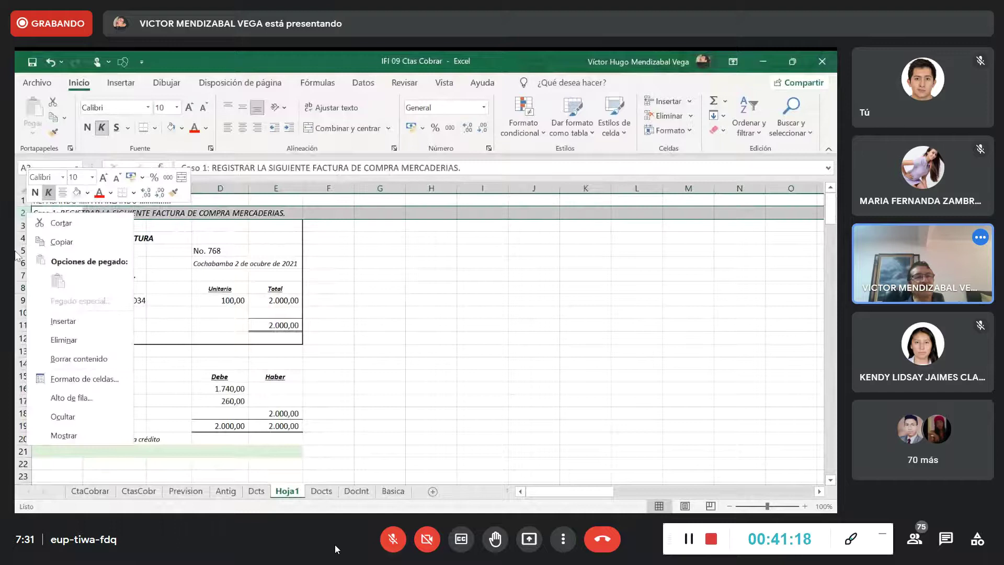
pyautogui.click(63, 322)
pyautogui.click(423, 324)
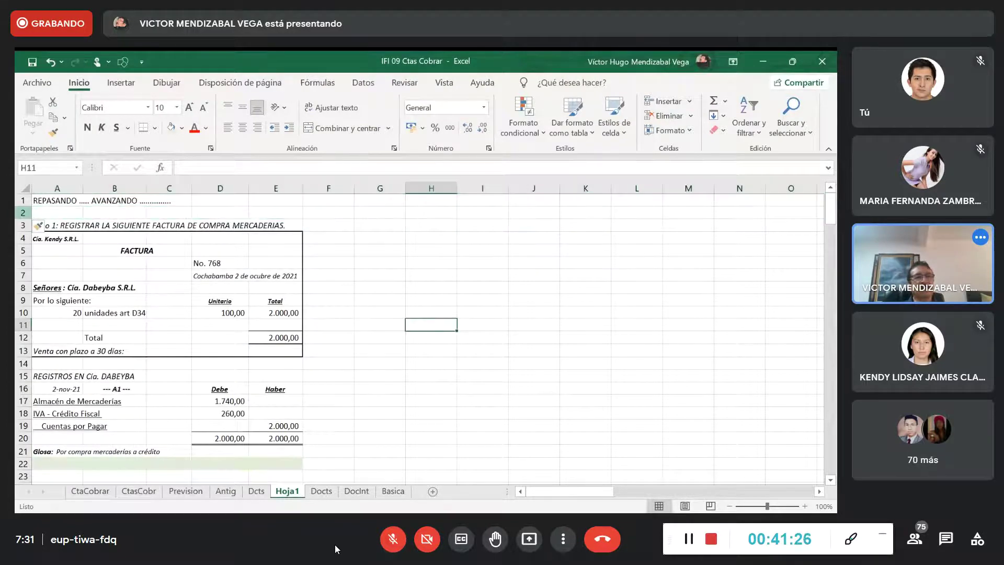
pyautogui.click(57, 213)
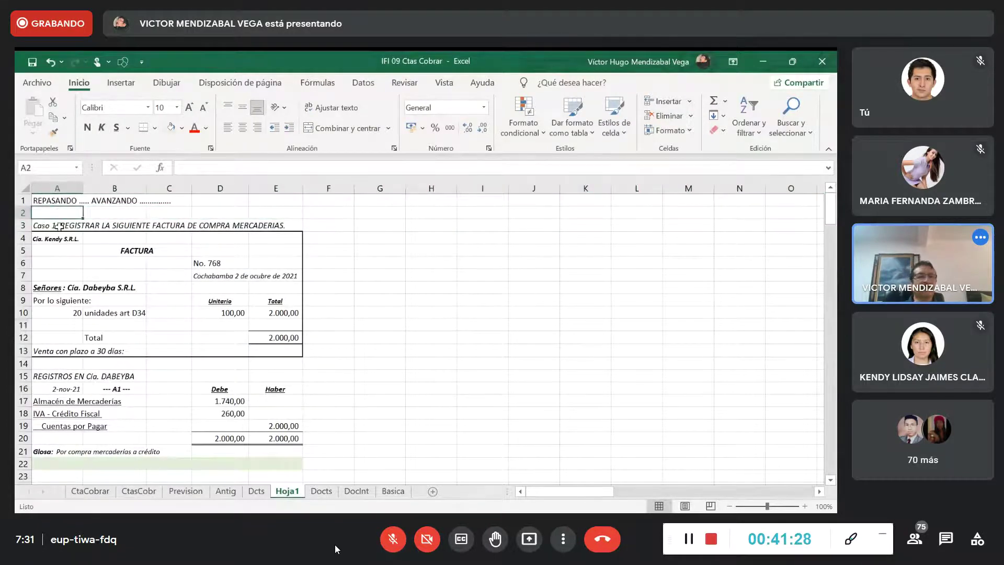
pyautogui.click(93, 276)
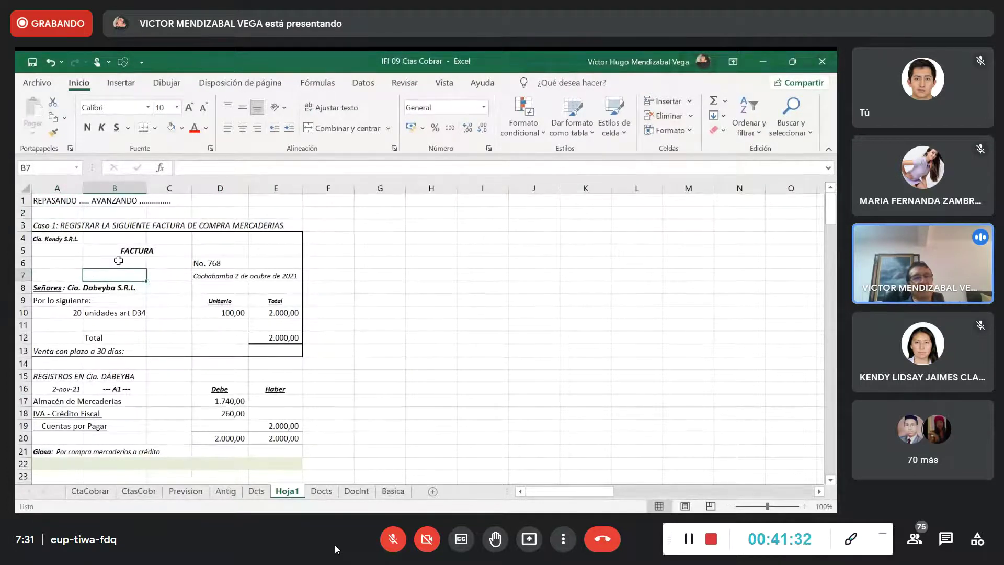
# Copy the Caso 1 instruction and invoice in A3:E13 and paste them below the green band, starting at A23.
pyautogui.moveTo(44, 224); pyautogui.dragTo(297, 453)
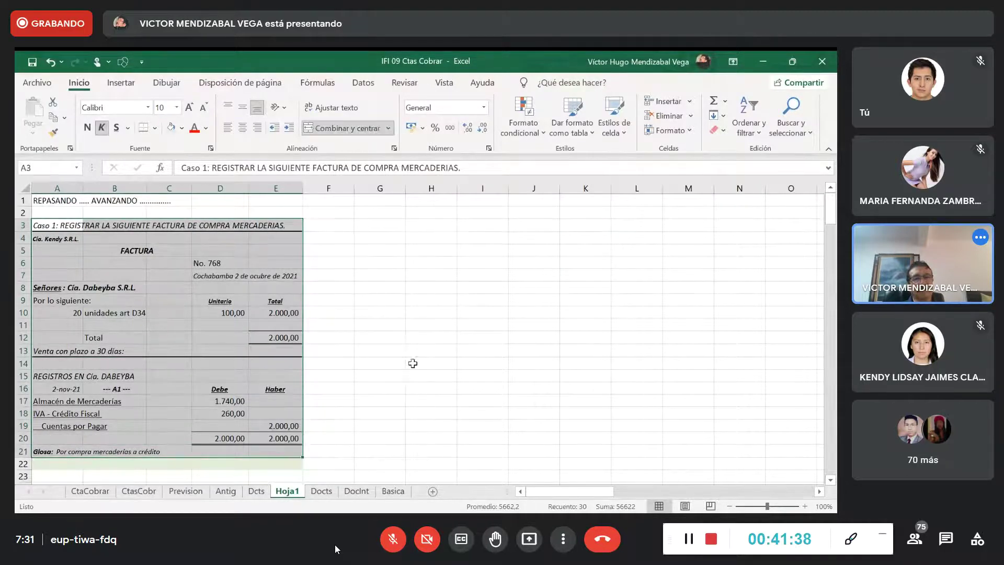
pyautogui.click(414, 363)
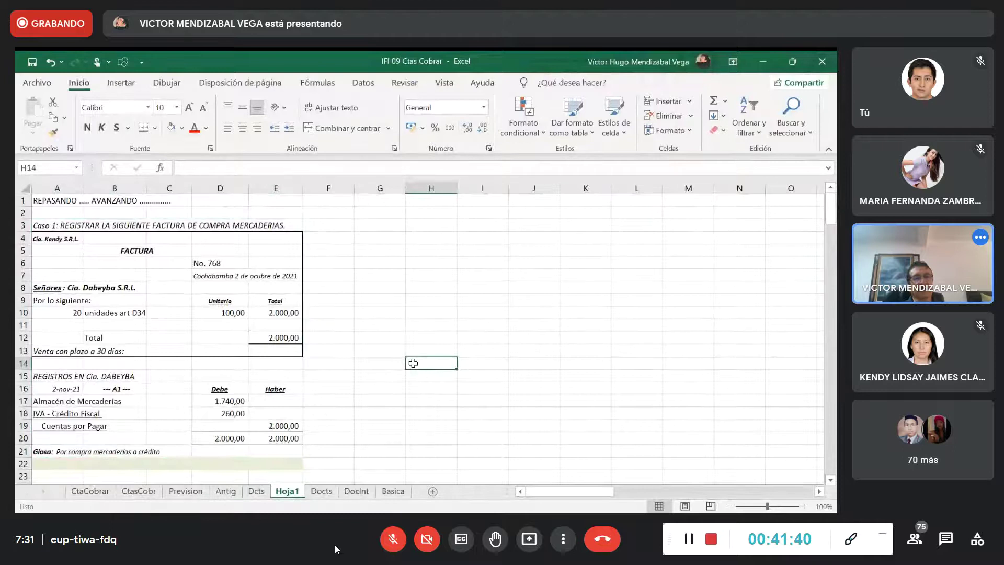
pyautogui.moveTo(52, 225); pyautogui.dragTo(302, 357)
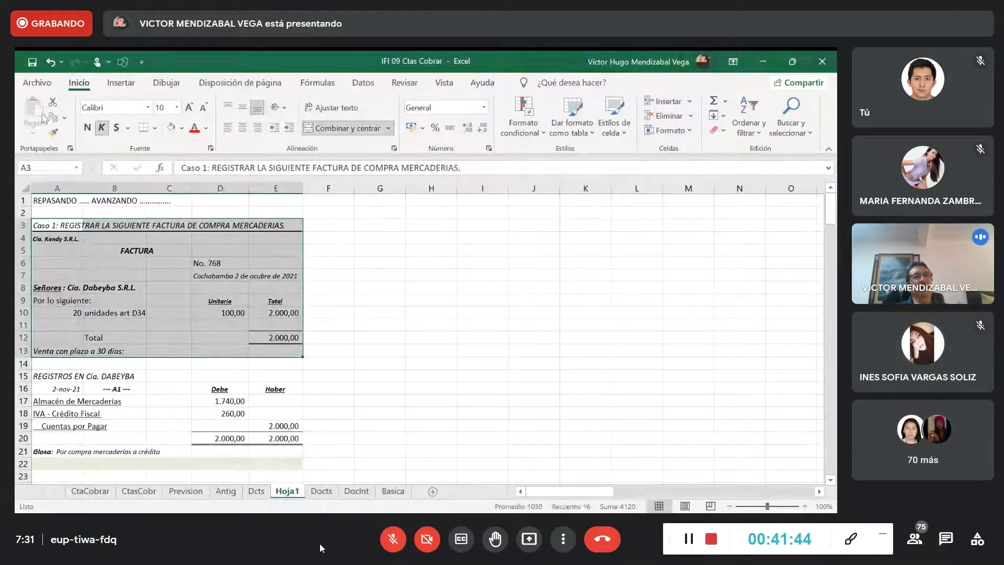
pyautogui.click(54, 117)
pyautogui.scroll(-4, 55, 327)
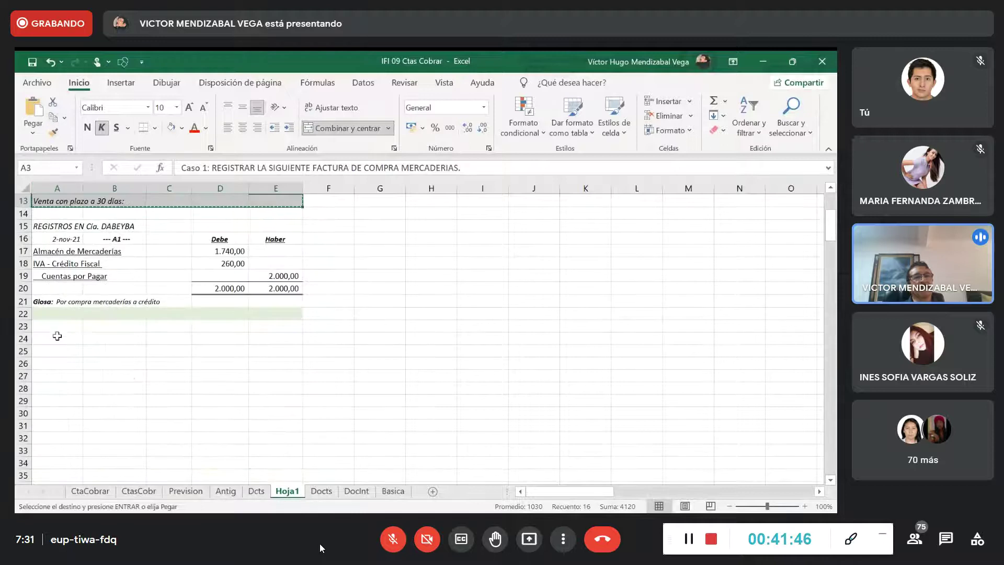
pyautogui.click(56, 327)
pyautogui.click(33, 112)
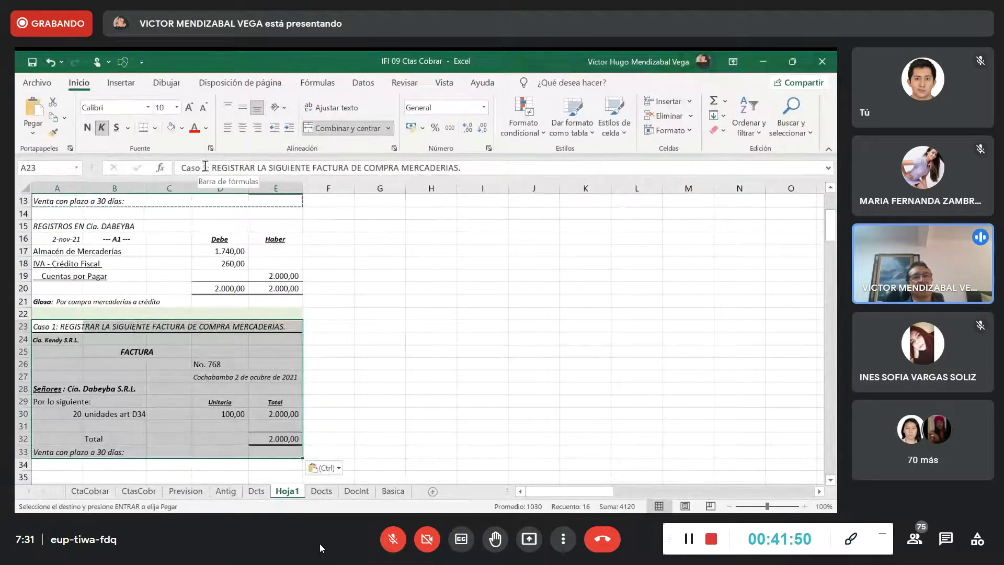
# Change the case number in the copied instruction in A23 so it reads "Caso 2:".
pyautogui.click(202, 168)
pyautogui.press('Delete')
pyautogui.write('2')
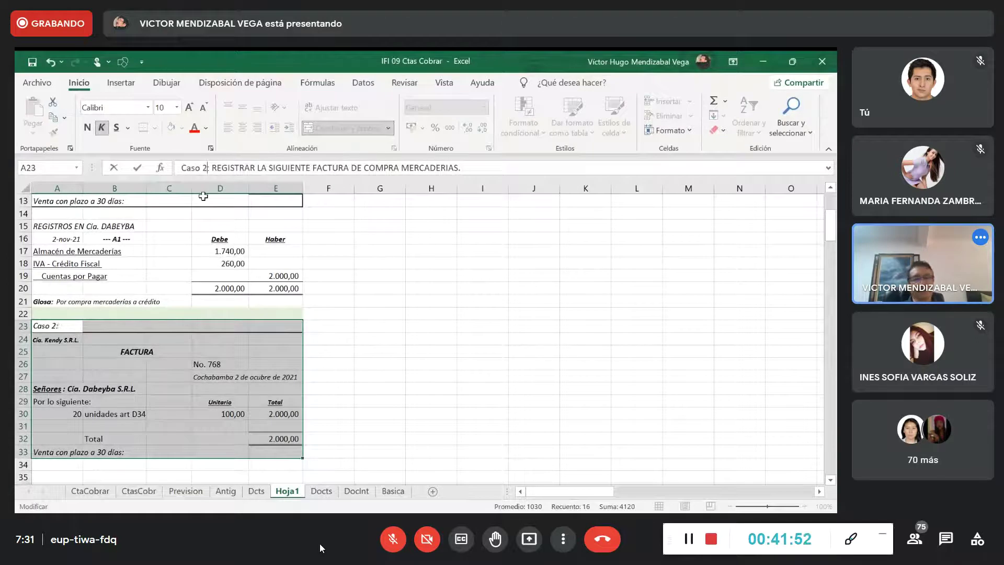
pyautogui.press('Return')
pyautogui.click(98, 380)
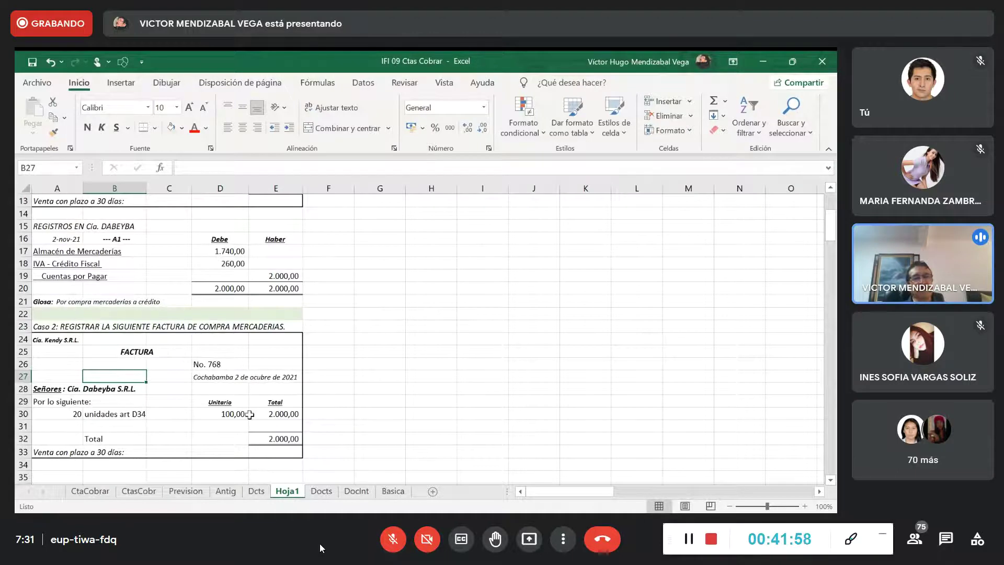
# Set the unit price of the D34 articles on the Caso 2 invoice (D30) to 102.
pyautogui.click(228, 413)
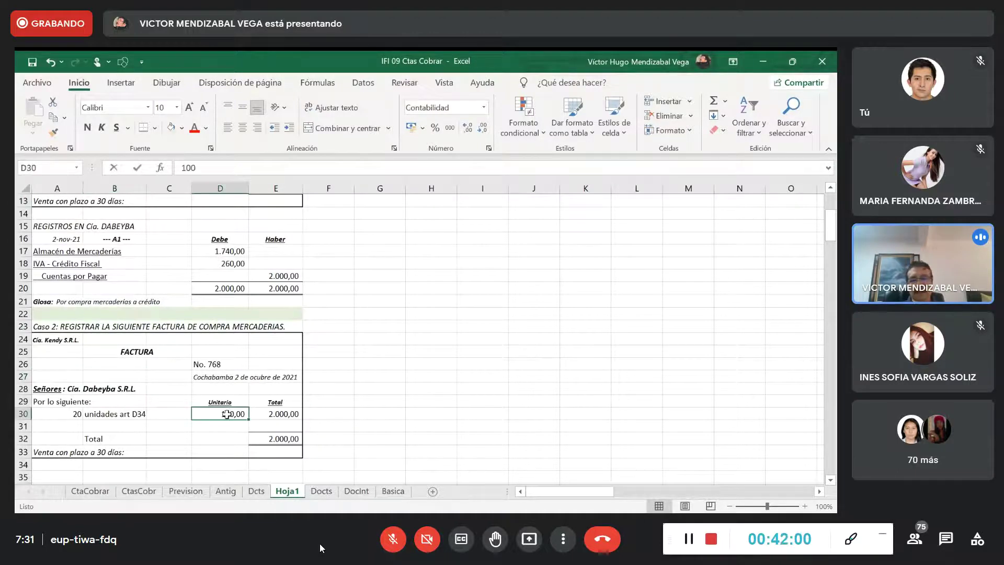
pyautogui.write('102')
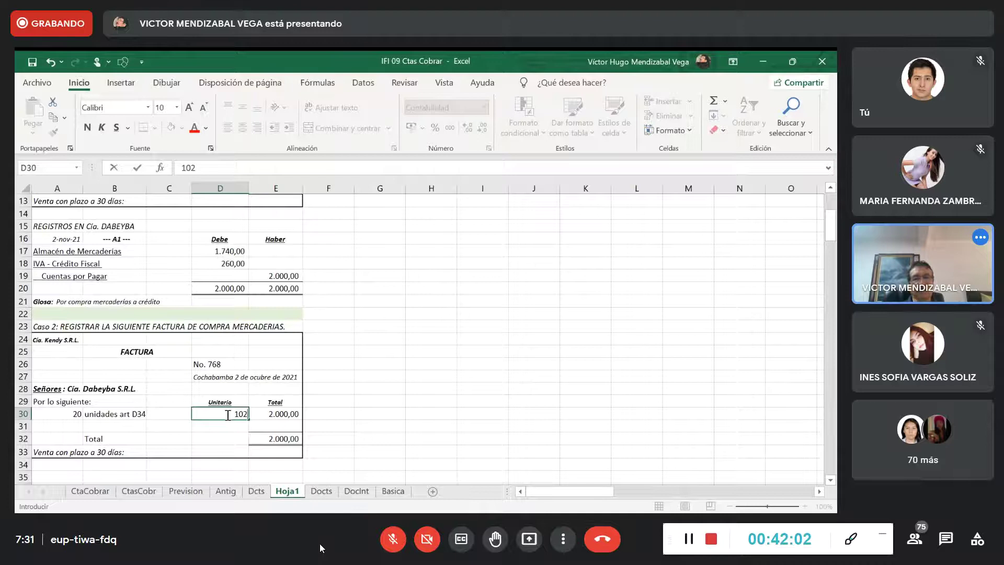
pyautogui.press('Return')
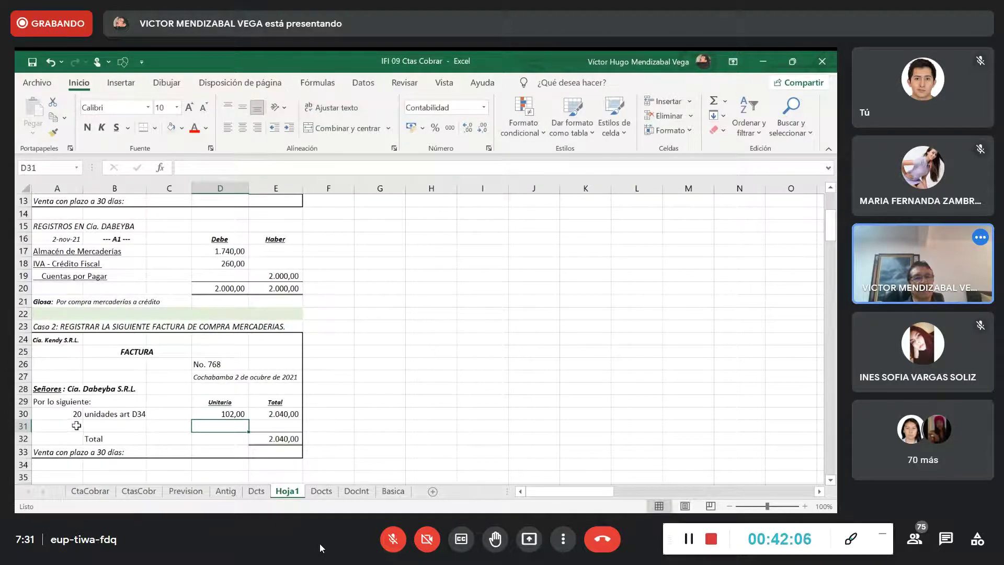
pyautogui.click(89, 425)
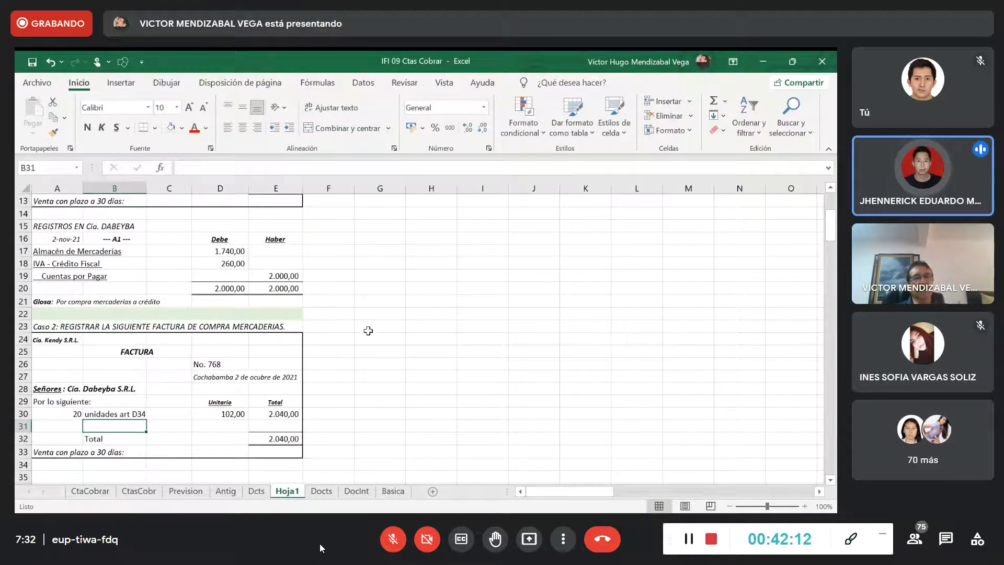
pyautogui.scroll(4, 368, 331)
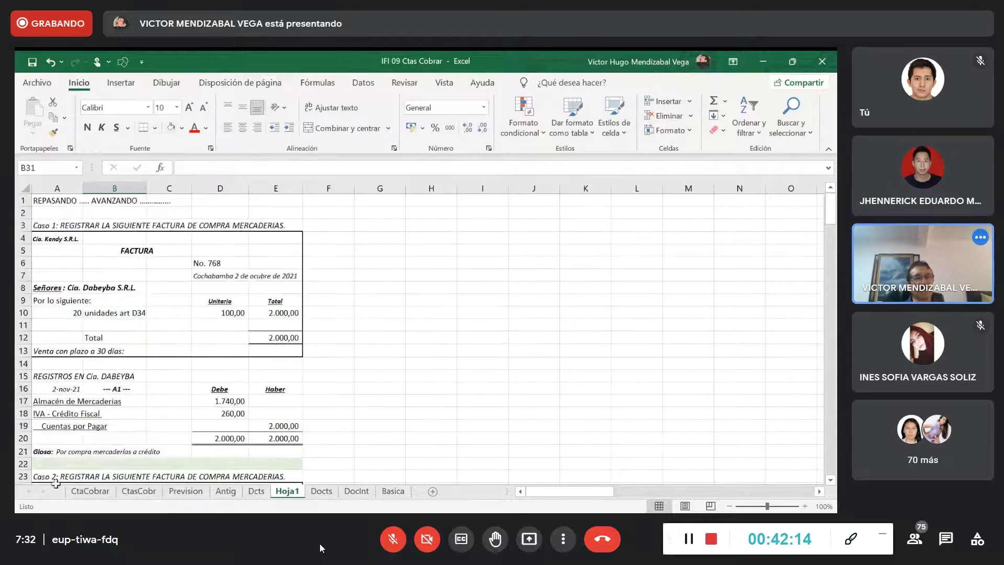
pyautogui.click(169, 476)
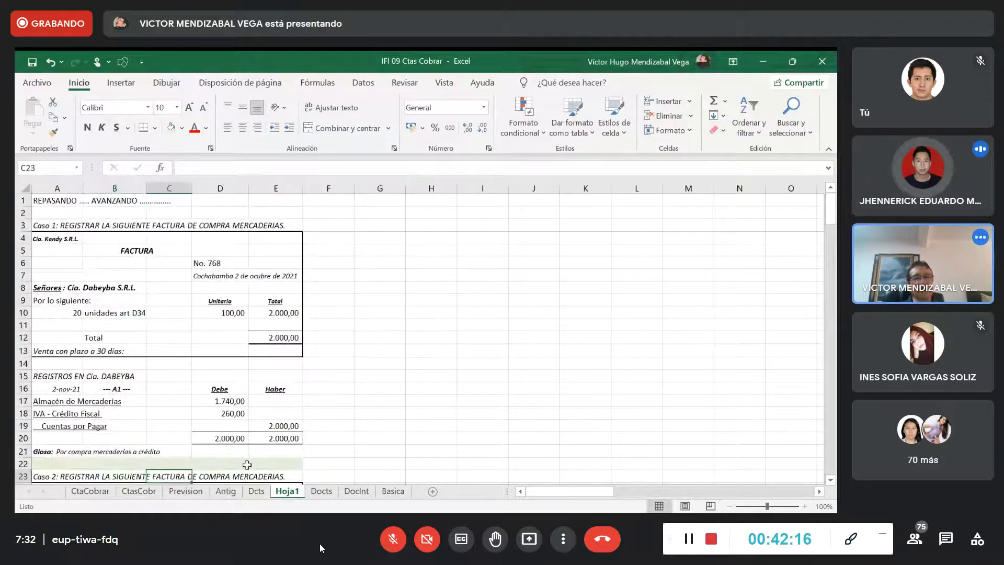
pyautogui.scroll(-3, 370, 428)
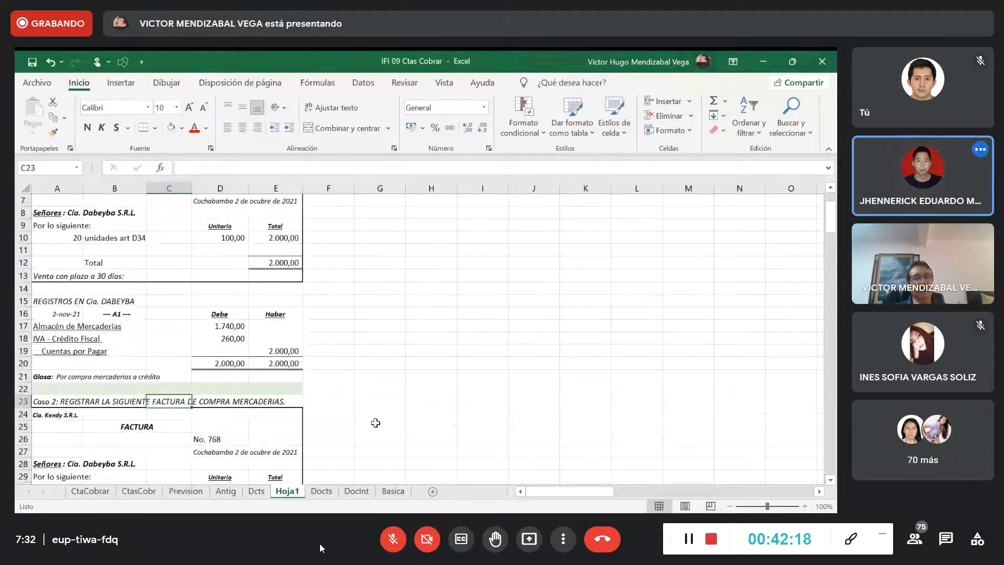
pyautogui.scroll(-1, 375, 423)
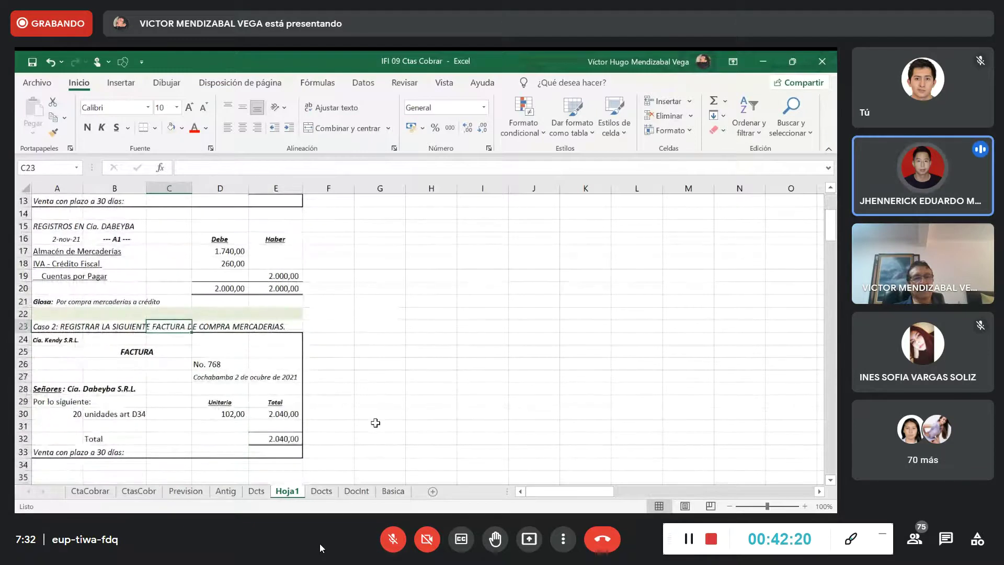
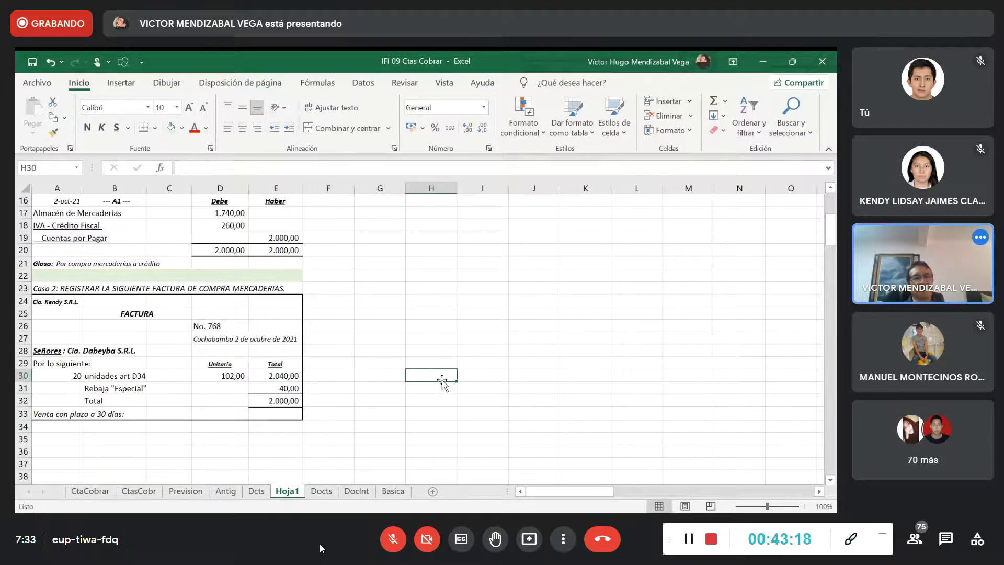
pyautogui.click(397, 545)
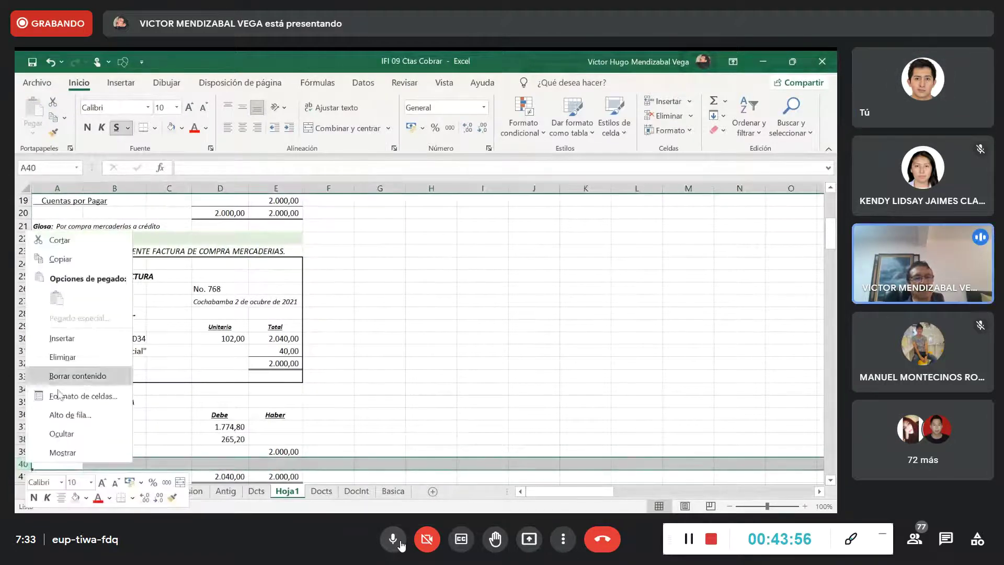
pyautogui.click(400, 544)
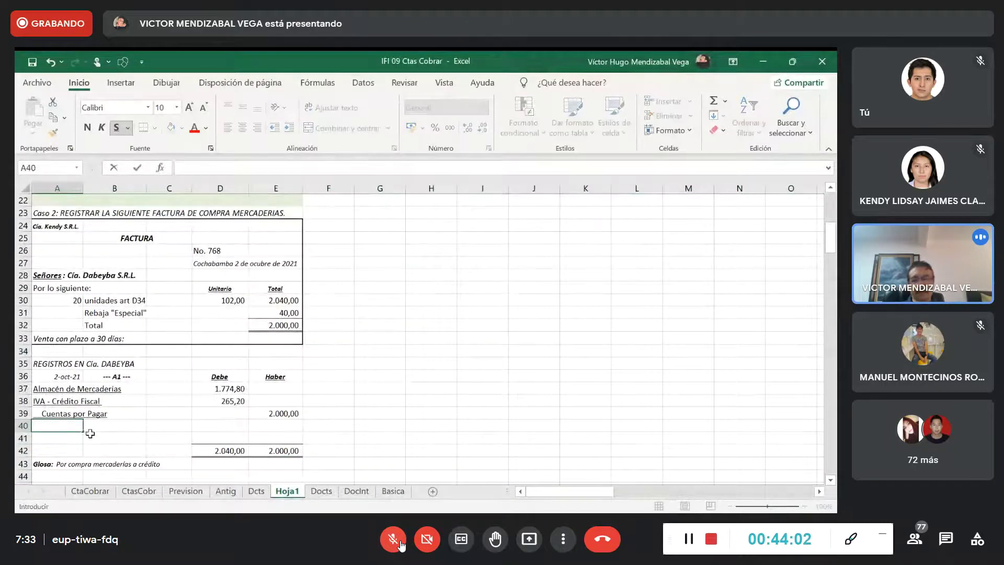
# Enter the indented account "Rebaja en Compras" in A40 and credit it in E40 with 87% of the rebate in E31.
pyautogui.write('ja en Comras')
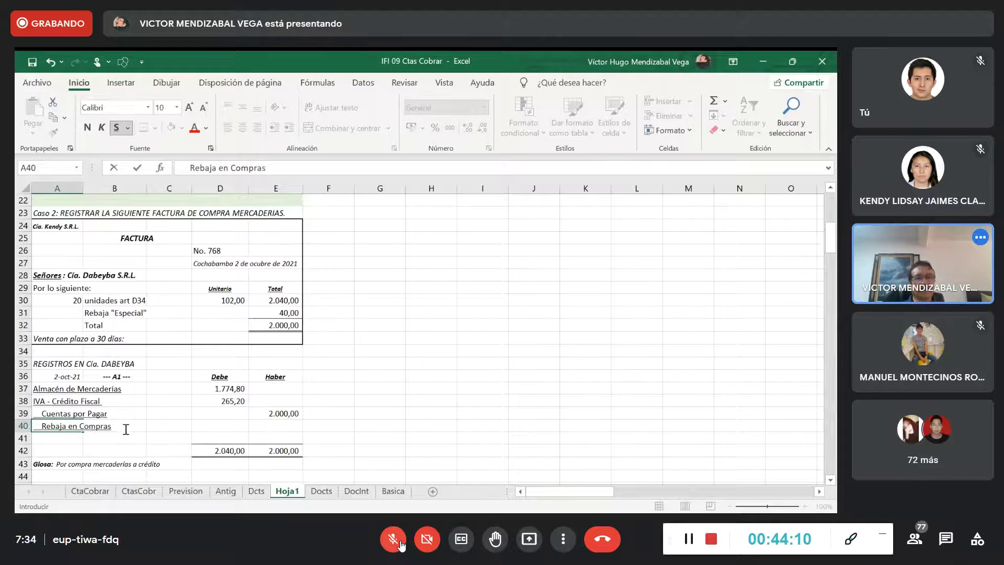
pyautogui.click(293, 427)
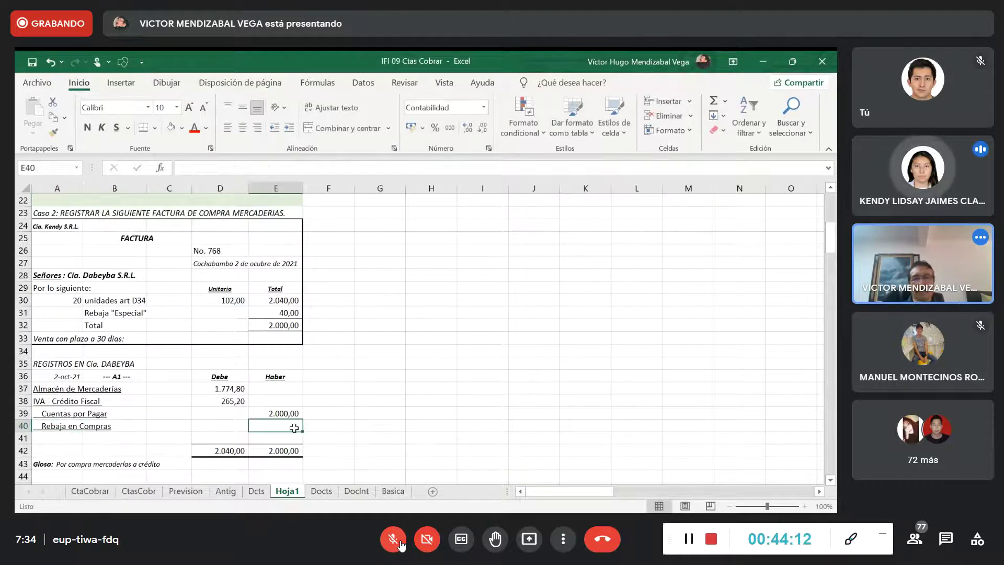
pyautogui.write('+')
pyautogui.click(287, 314)
pyautogui.write('*')
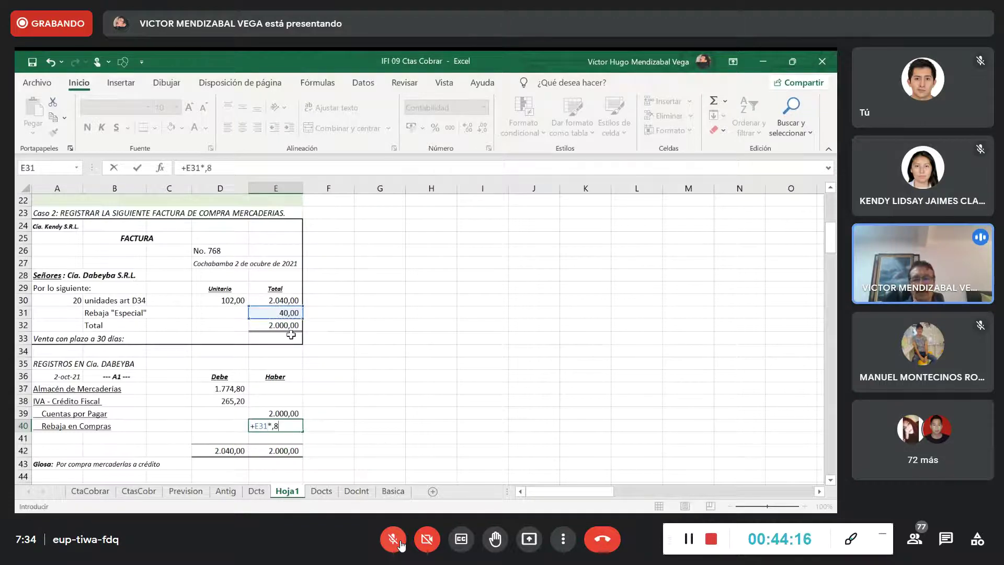
pyautogui.press('Return')
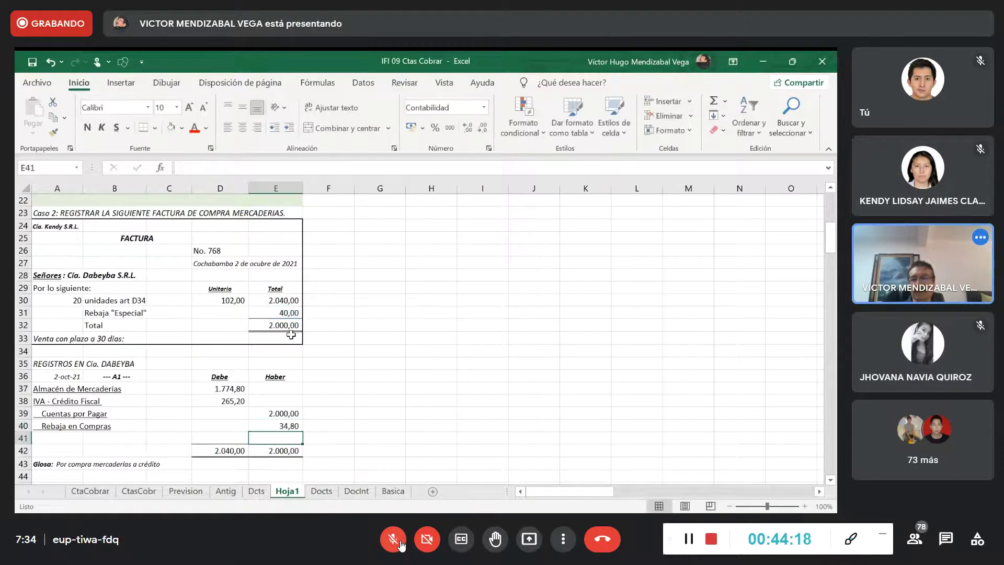
# Enter the formula +E31*,13 in E41 to credit 13% of the special rebate.
pyautogui.write('+')
pyautogui.click(297, 313)
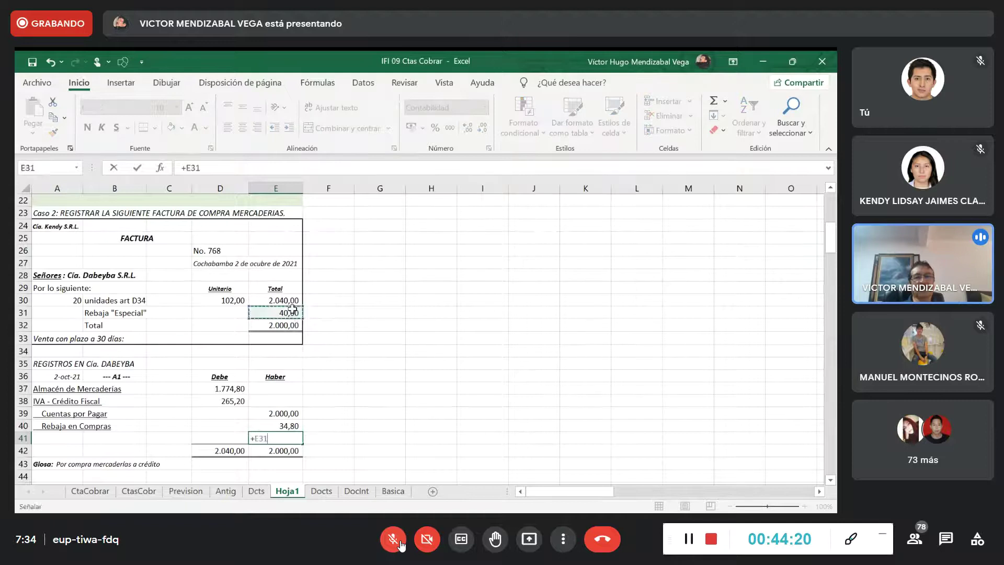
pyautogui.write('*')
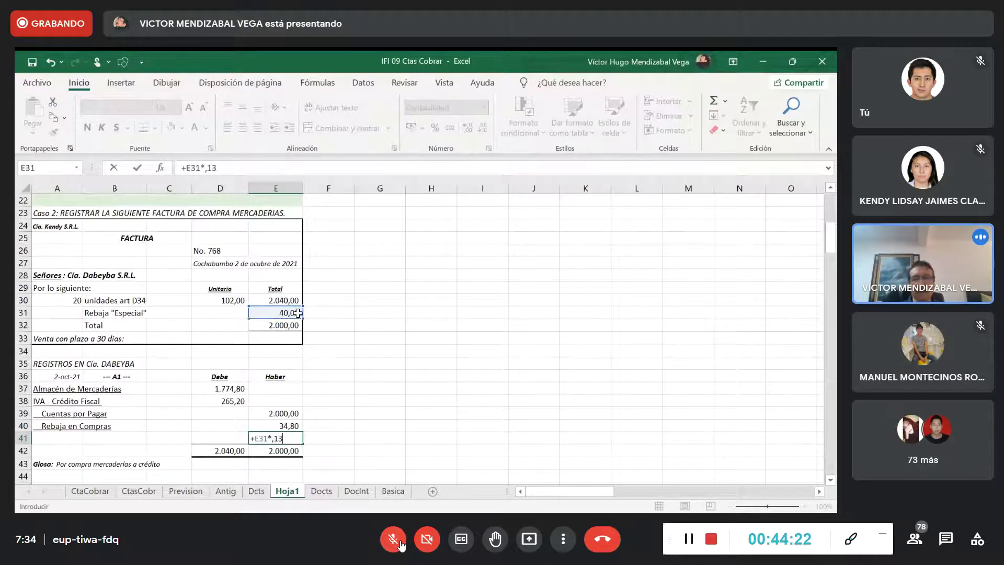
# Compute 13% of the special rebate in E41 with +E31*,13 and label the line IVA - Débito Fiscal in A41.
pyautogui.write(',13')
pyautogui.press('Return')
pyautogui.click(70, 438)
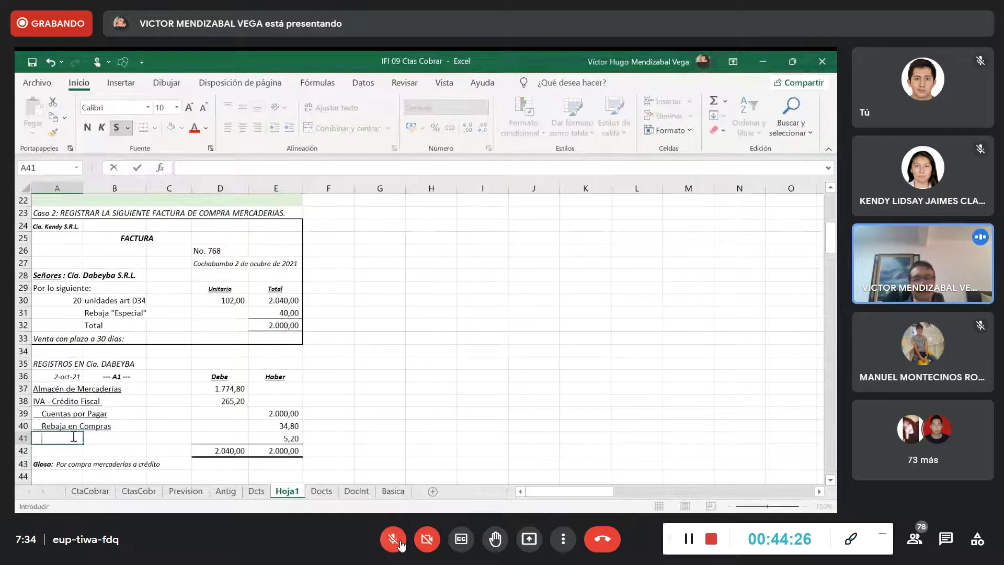
pyautogui.write('IVA')
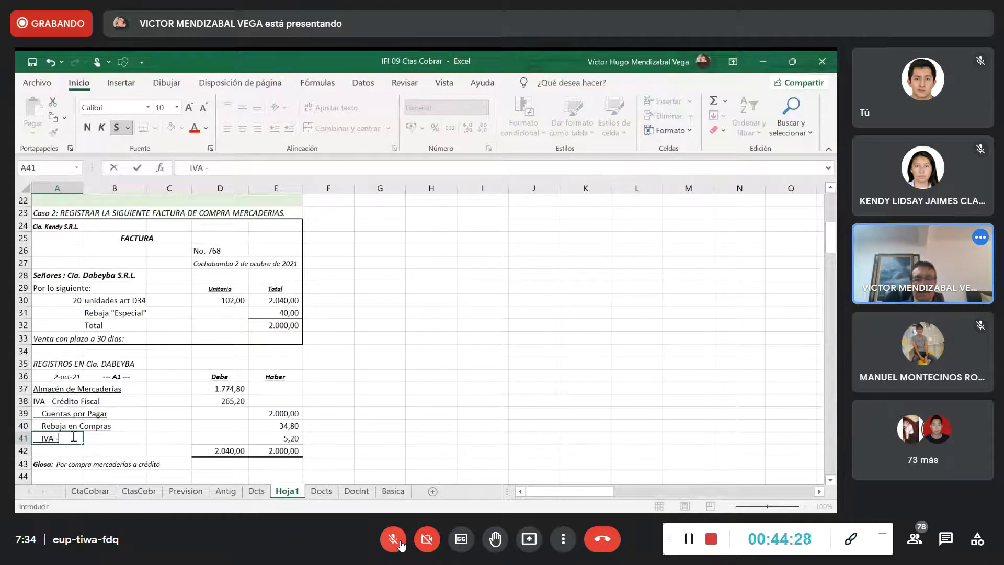
pyautogui.write(' - Débito Fisc')
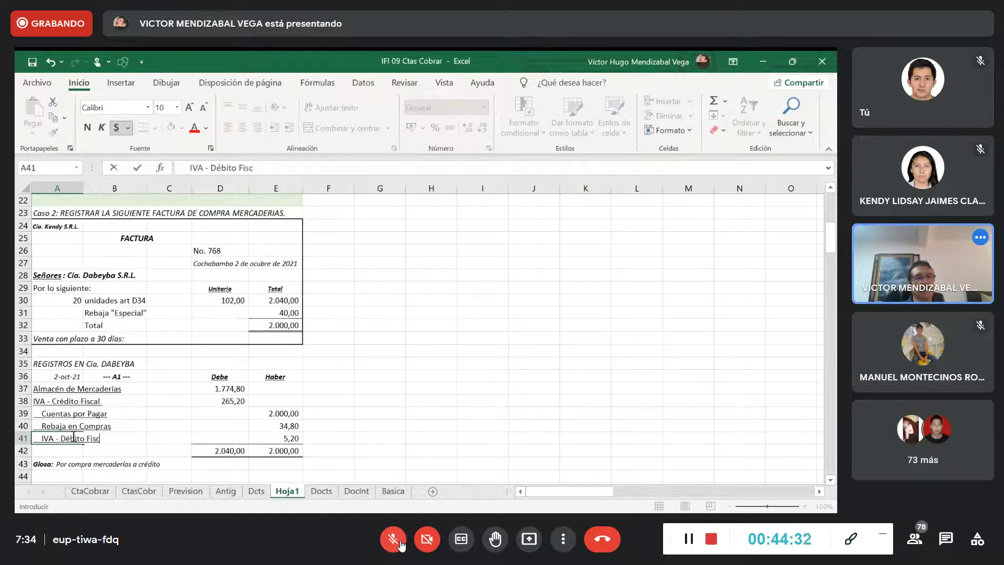
pyautogui.press('Return')
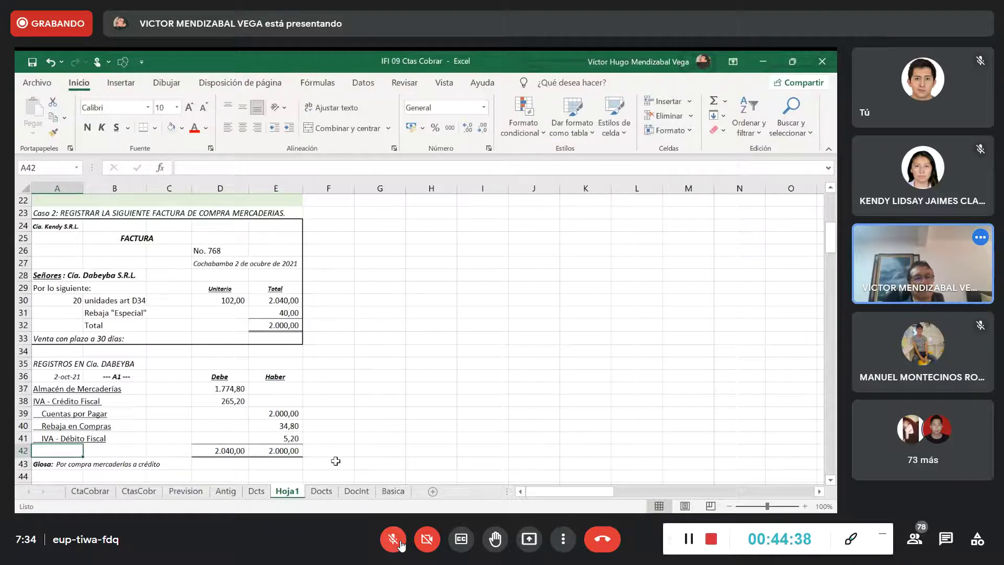
pyautogui.click(239, 467)
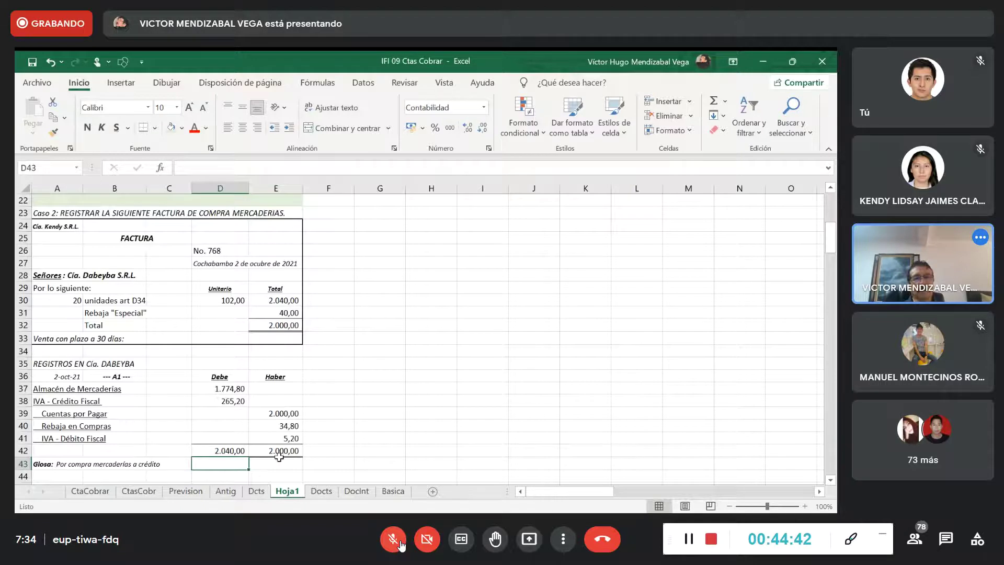
pyautogui.click(242, 453)
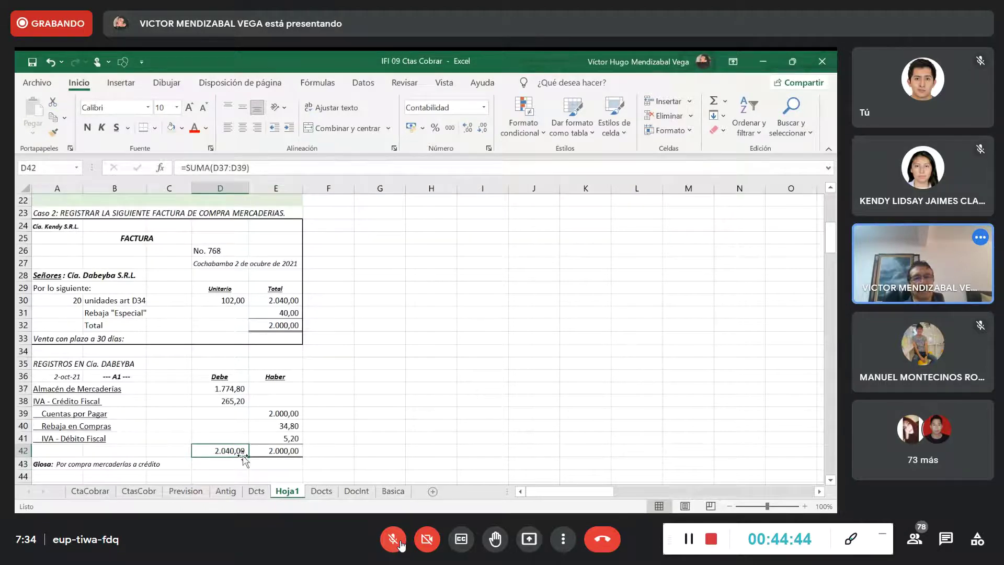
pyautogui.moveTo(251, 457); pyautogui.dragTo(293, 454)
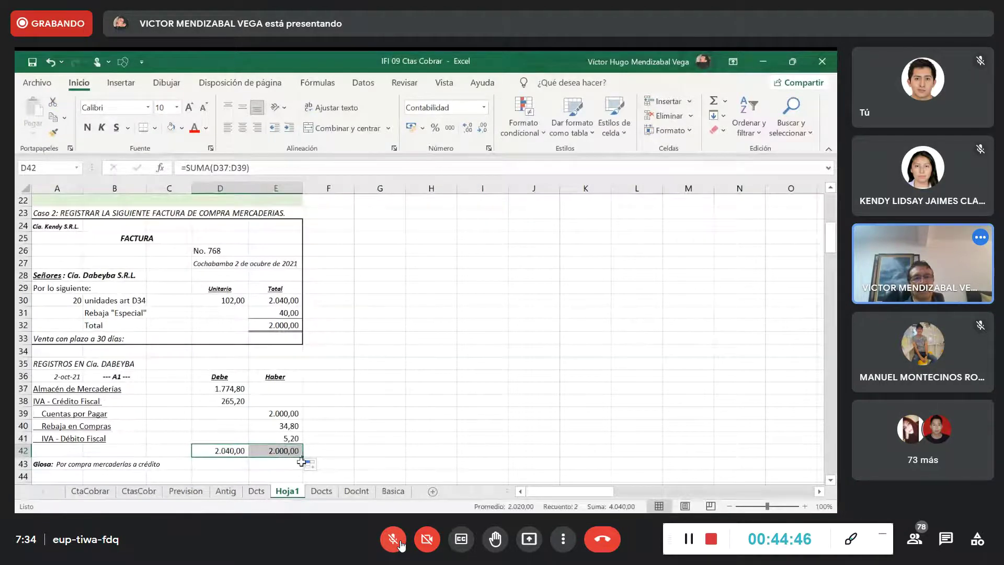
# Extend the Debe and Haber totals in D42:E42 to sum rows 37 to 41, and save the workbook.
pyautogui.click(218, 454)
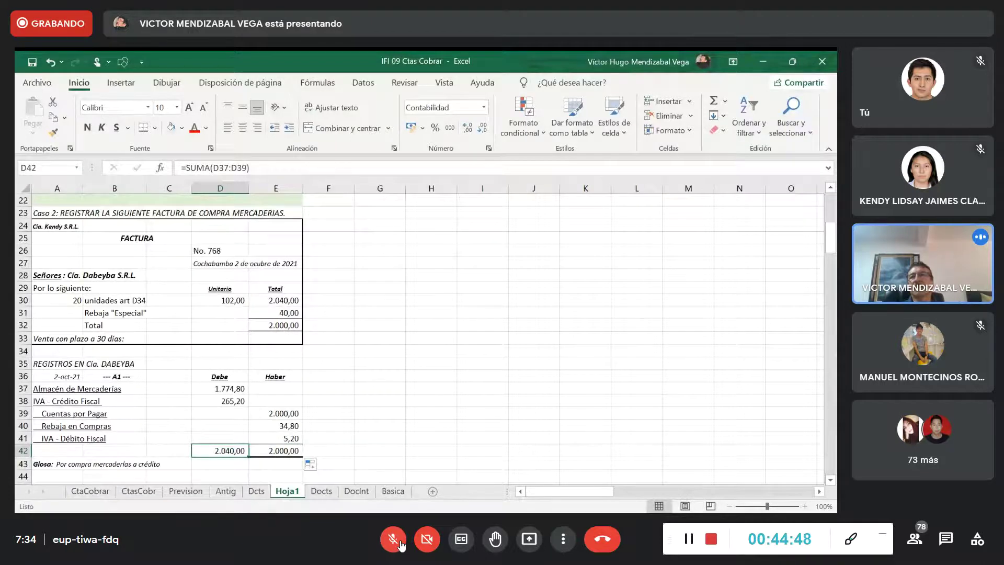
pyautogui.click(712, 101)
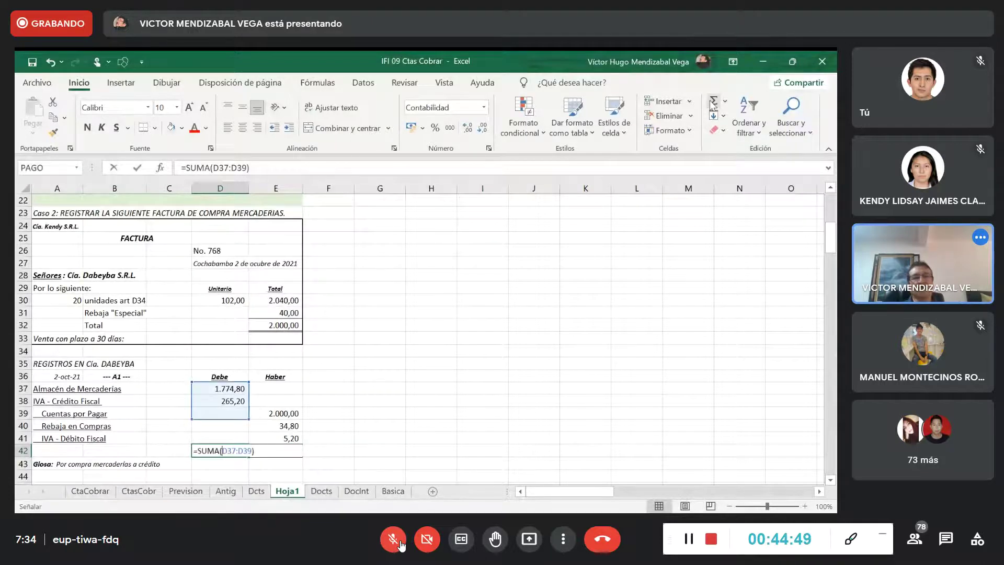
pyautogui.click(139, 168)
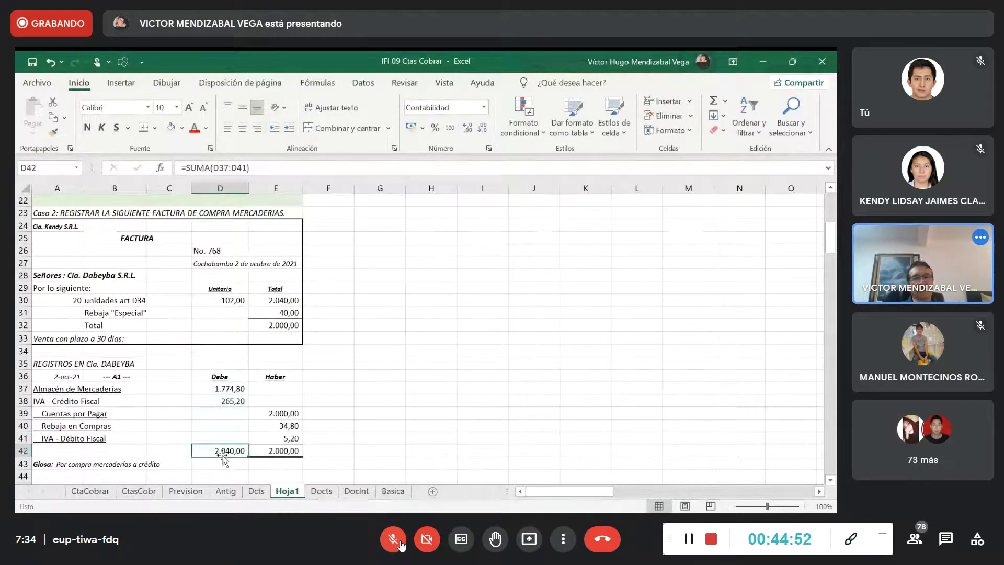
pyautogui.moveTo(249, 457); pyautogui.dragTo(301, 452)
pyautogui.click(335, 451)
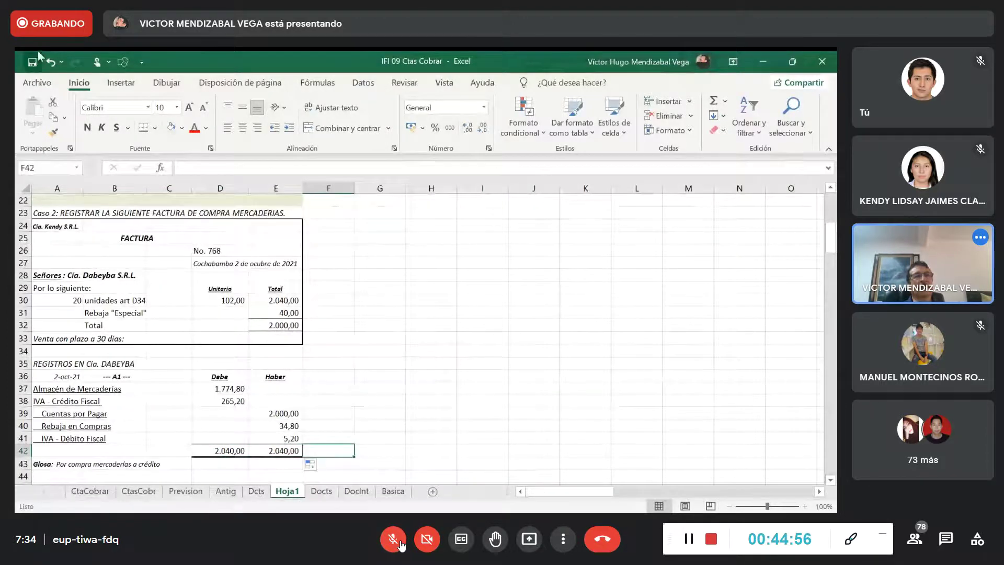
pyautogui.click(32, 63)
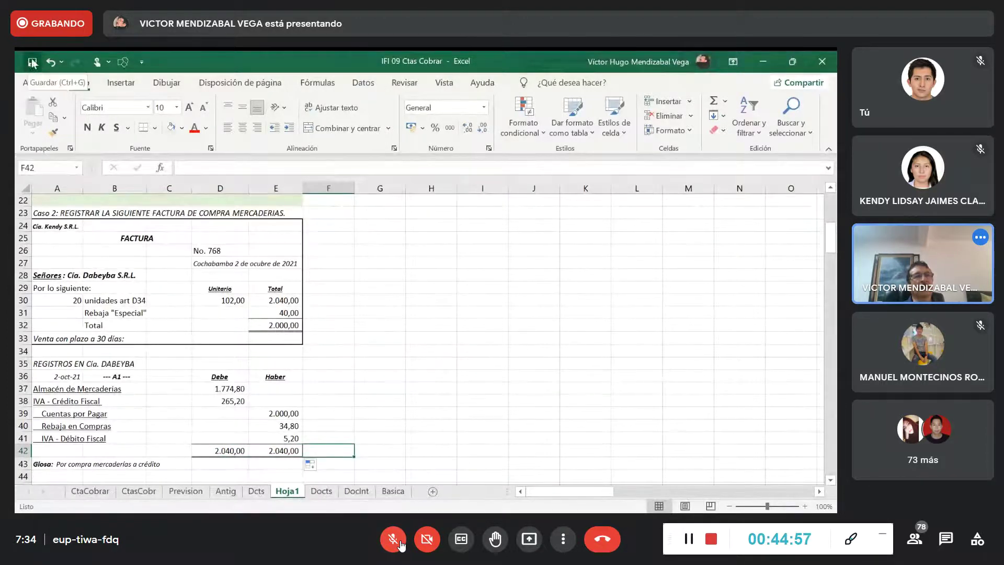
pyautogui.click(404, 328)
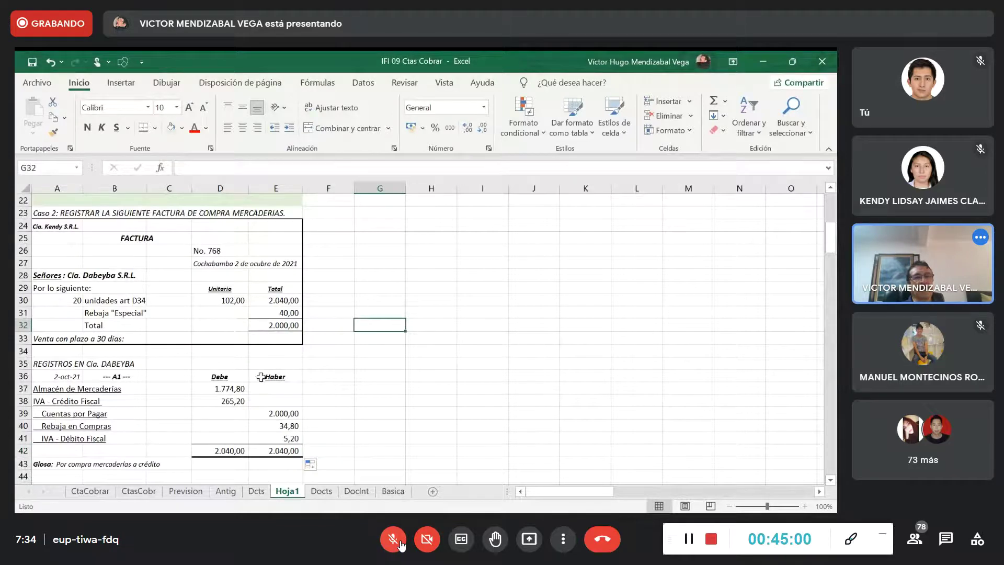
# Shade A44:E44 below the Glosa line with the light green fill as a separator.
pyautogui.scroll(-1, 234, 441)
pyautogui.moveTo(48, 440); pyautogui.dragTo(267, 440)
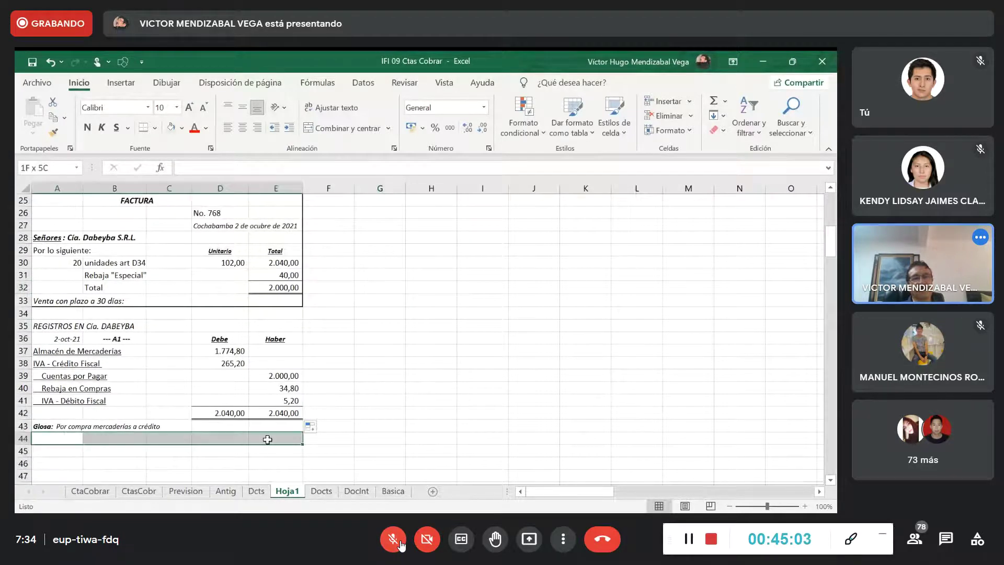
pyautogui.click(172, 129)
pyautogui.click(412, 362)
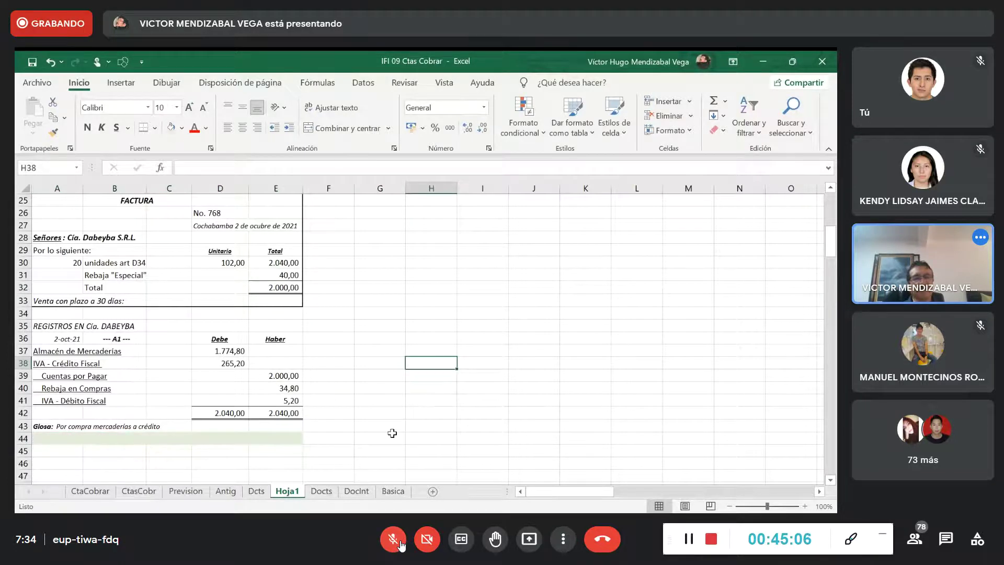
# Format the Caso 2 heading in A23 in red and bold.
pyautogui.scroll(1, 392, 433)
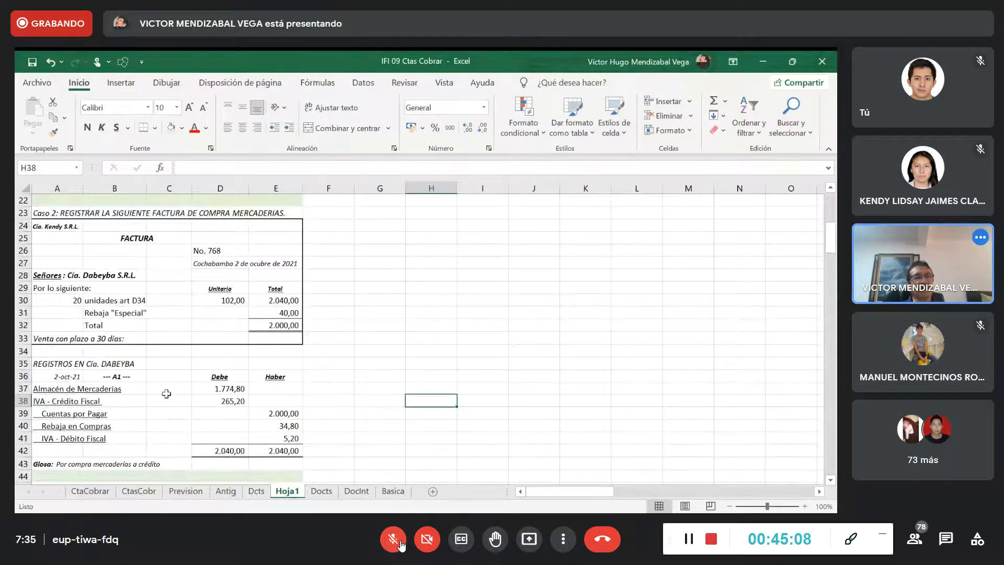
pyautogui.click(400, 546)
pyautogui.click(50, 212)
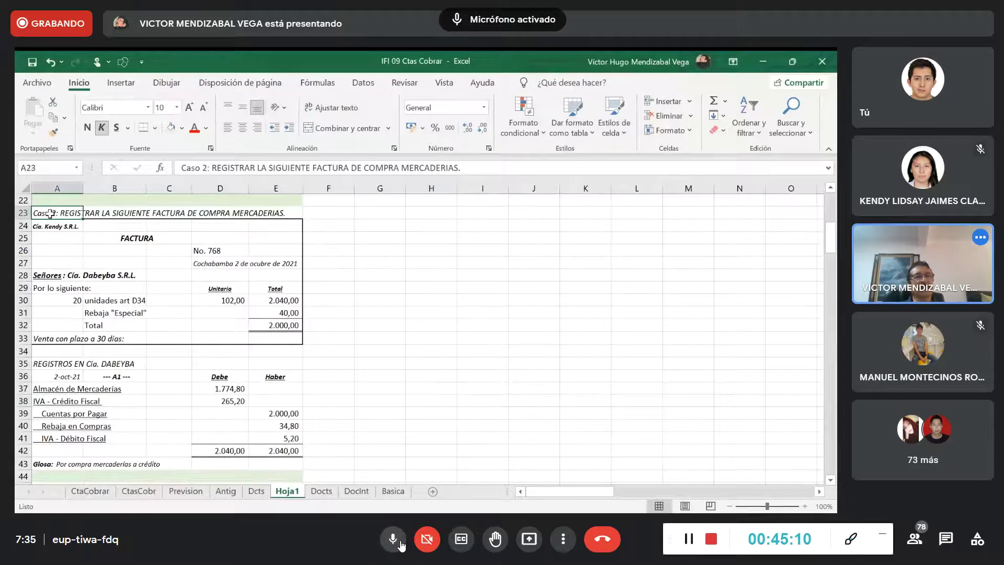
pyautogui.click(194, 129)
pyautogui.click(400, 545)
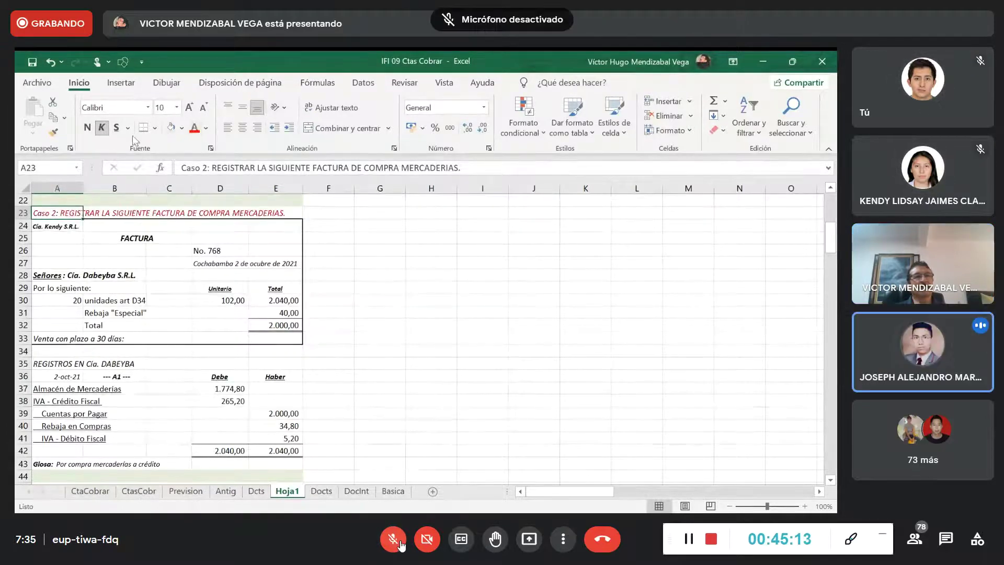
pyautogui.click(90, 129)
pyautogui.click(477, 411)
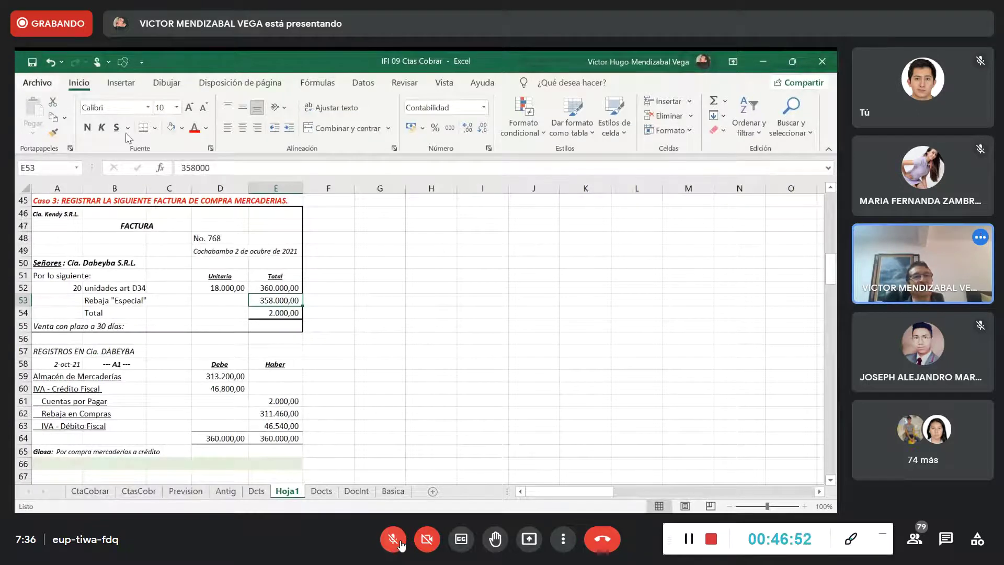
pyautogui.click(400, 544)
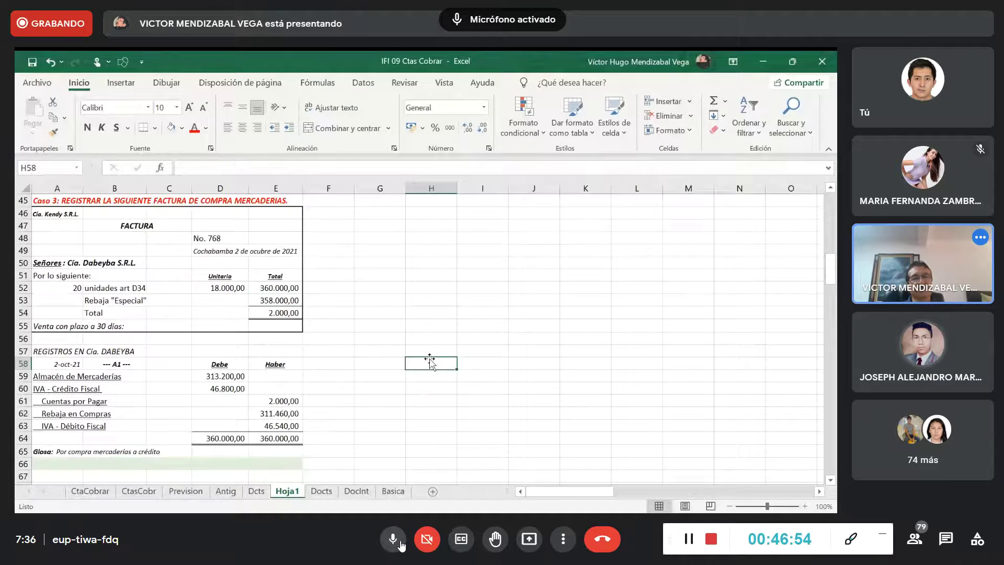
pyautogui.click(400, 544)
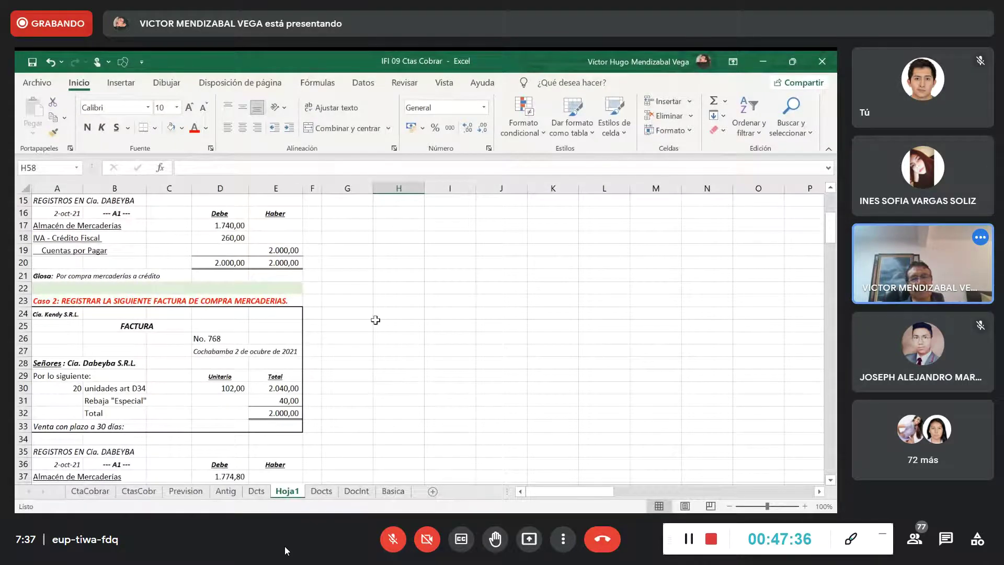
pyautogui.moveTo(360, 314); pyautogui.dragTo(363, 421)
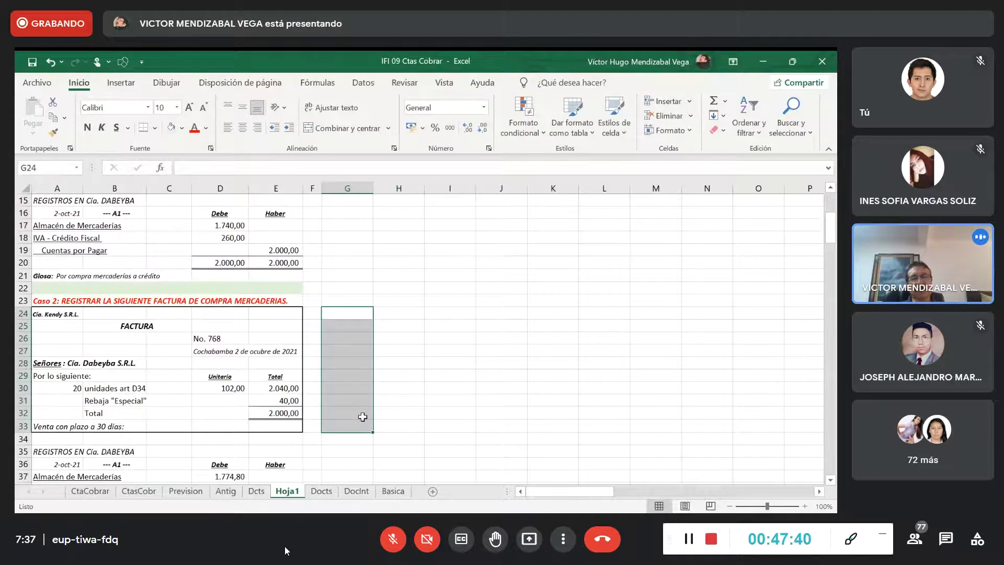
pyautogui.click(379, 361)
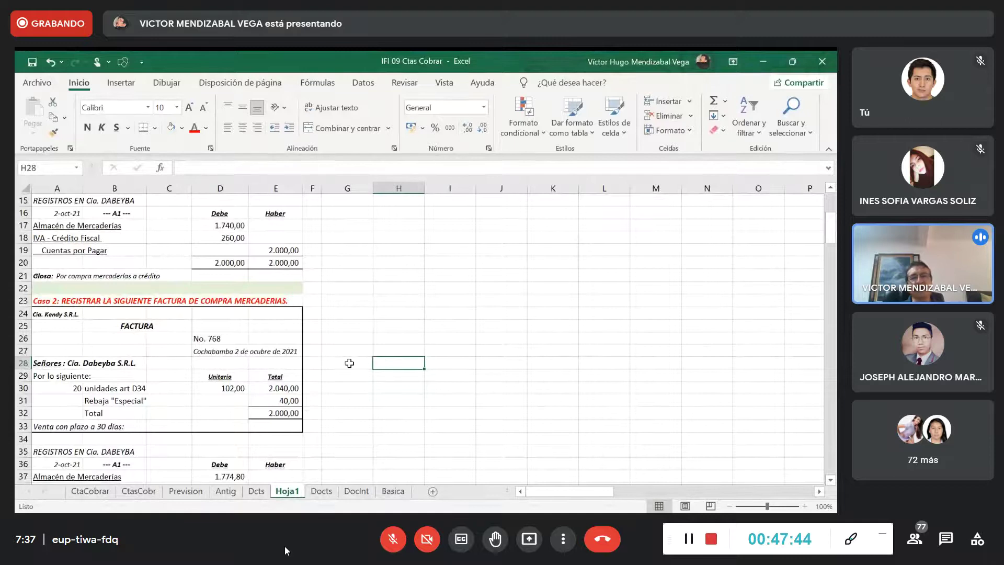
pyautogui.moveTo(349, 363); pyautogui.dragTo(431, 365)
pyautogui.click(412, 397)
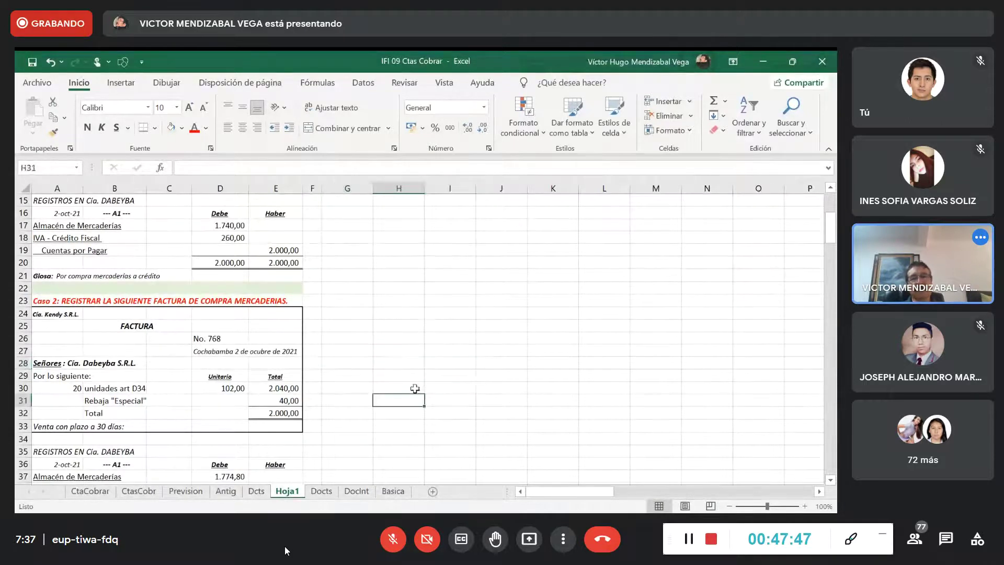
pyautogui.click(390, 364)
pyautogui.moveTo(361, 363); pyautogui.dragTo(455, 362)
pyautogui.click(450, 397)
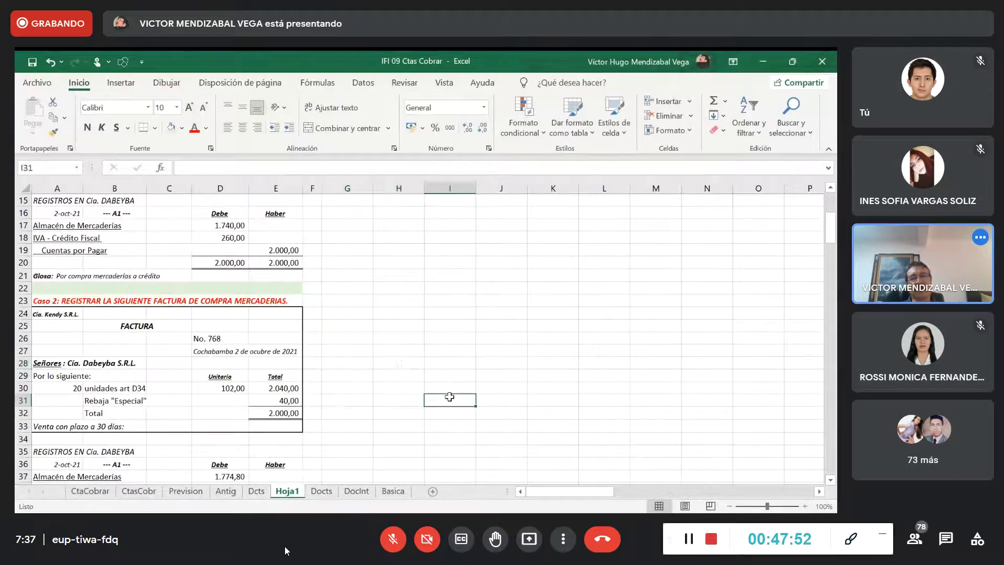
pyautogui.click(399, 363)
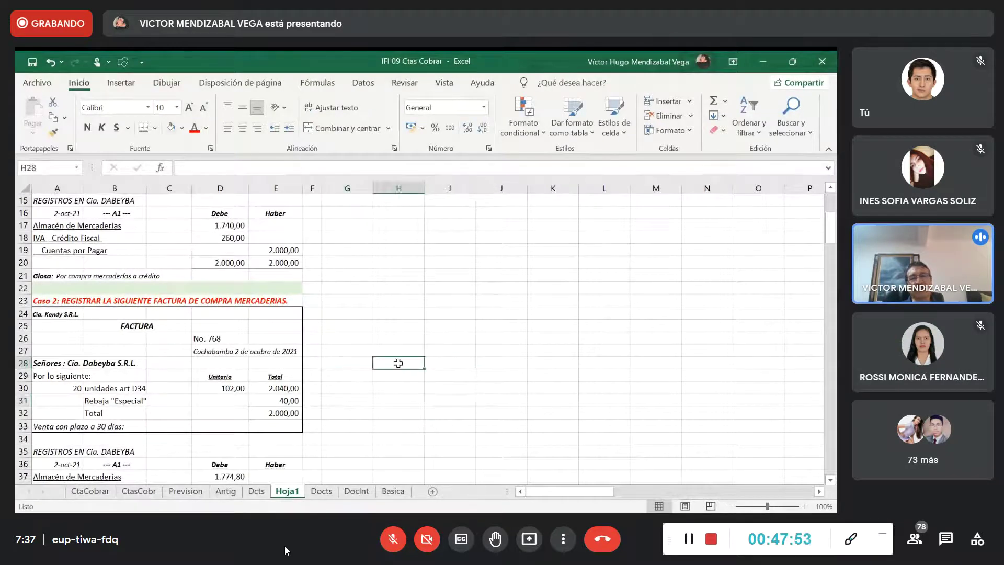
pyautogui.click(400, 391)
pyautogui.click(397, 363)
pyautogui.click(445, 364)
pyautogui.click(408, 364)
pyautogui.moveTo(401, 350); pyautogui.dragTo(401, 372)
pyautogui.click(399, 363)
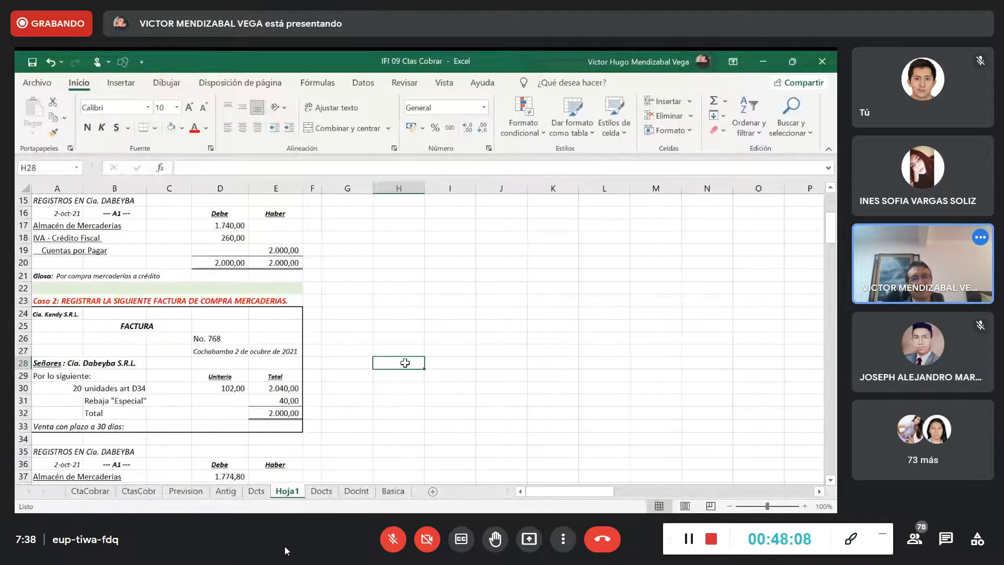
pyautogui.click(417, 387)
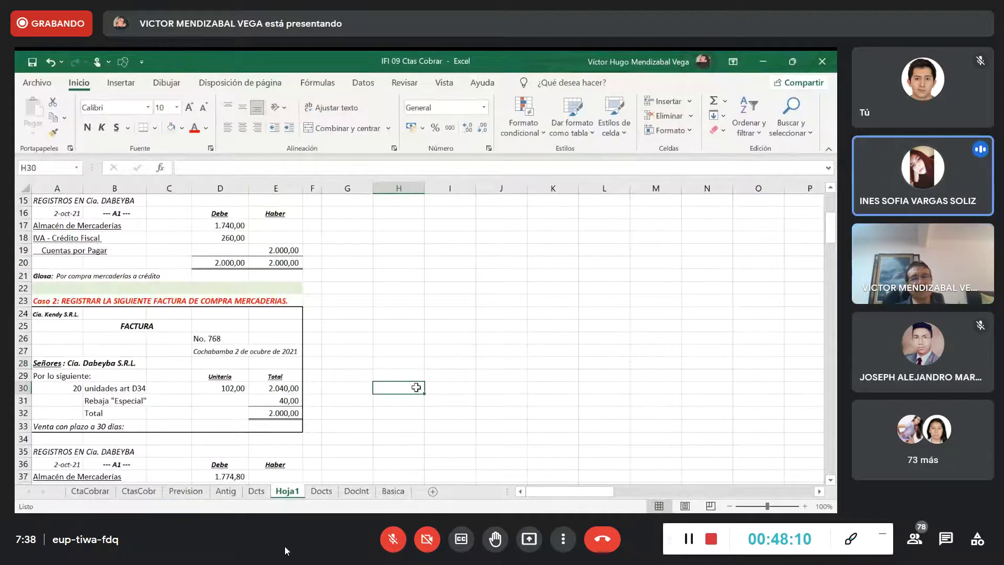
pyautogui.click(393, 337)
pyautogui.moveTo(393, 316); pyautogui.dragTo(396, 421)
pyautogui.click(486, 388)
pyautogui.click(409, 361)
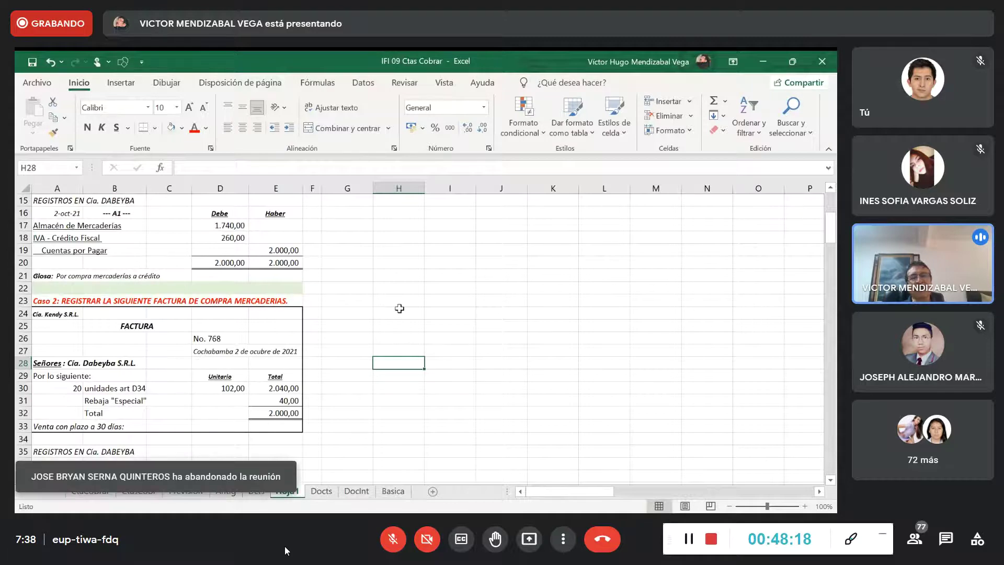
pyautogui.moveTo(401, 302); pyautogui.dragTo(403, 422)
pyautogui.click(463, 383)
pyautogui.moveTo(421, 363); pyautogui.dragTo(453, 362)
pyautogui.click(452, 410)
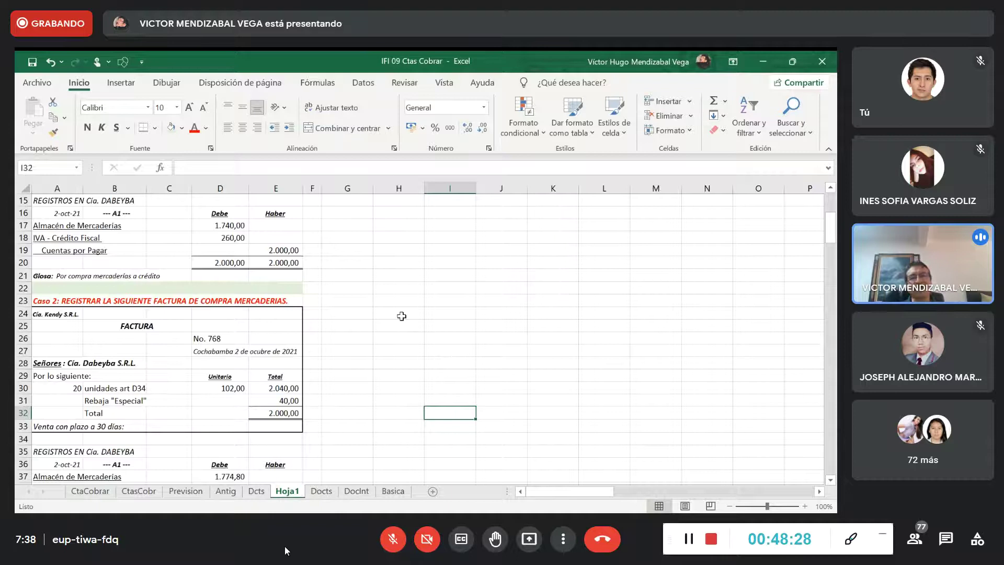
pyautogui.moveTo(401, 316); pyautogui.dragTo(403, 413)
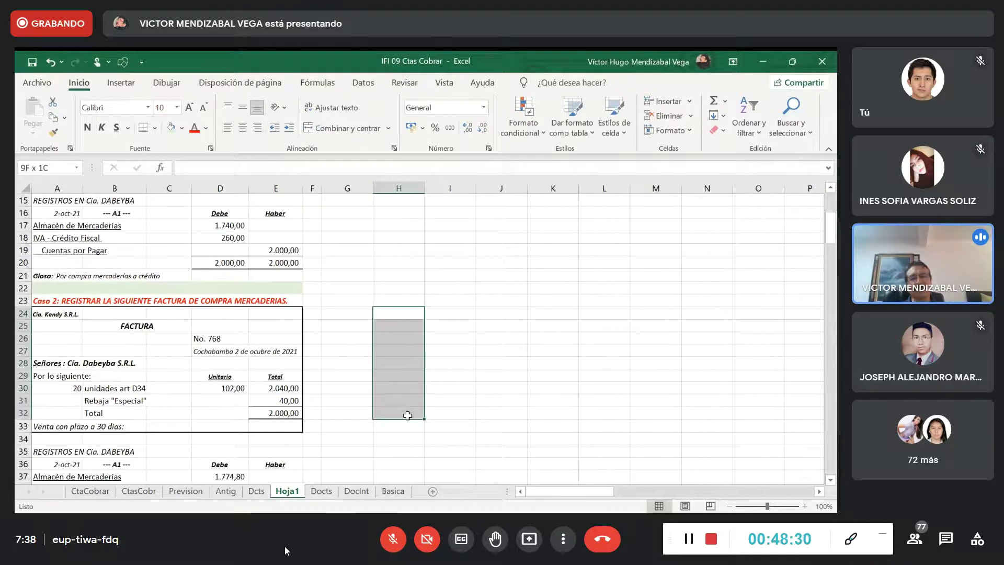
pyautogui.click(432, 387)
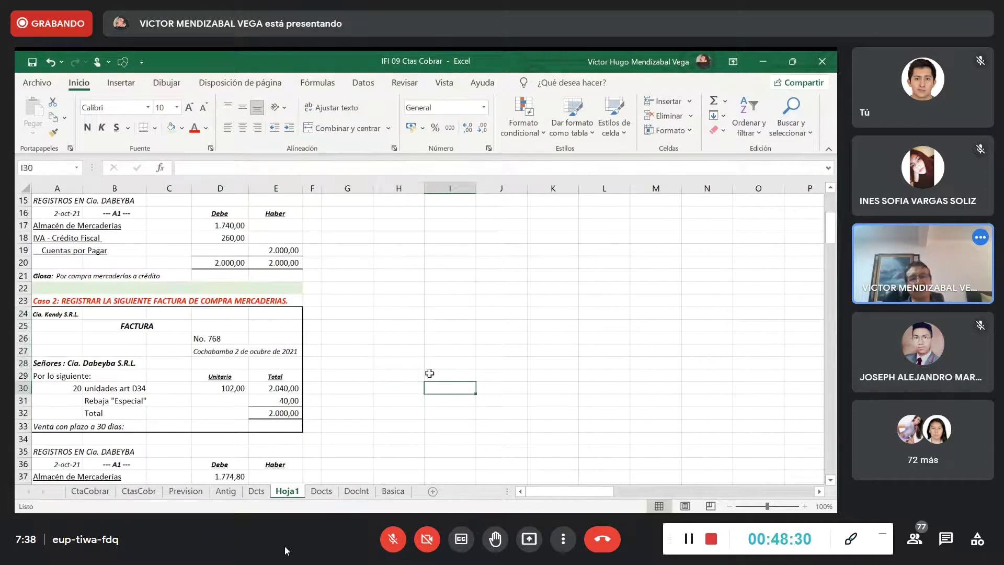
pyautogui.click(398, 350)
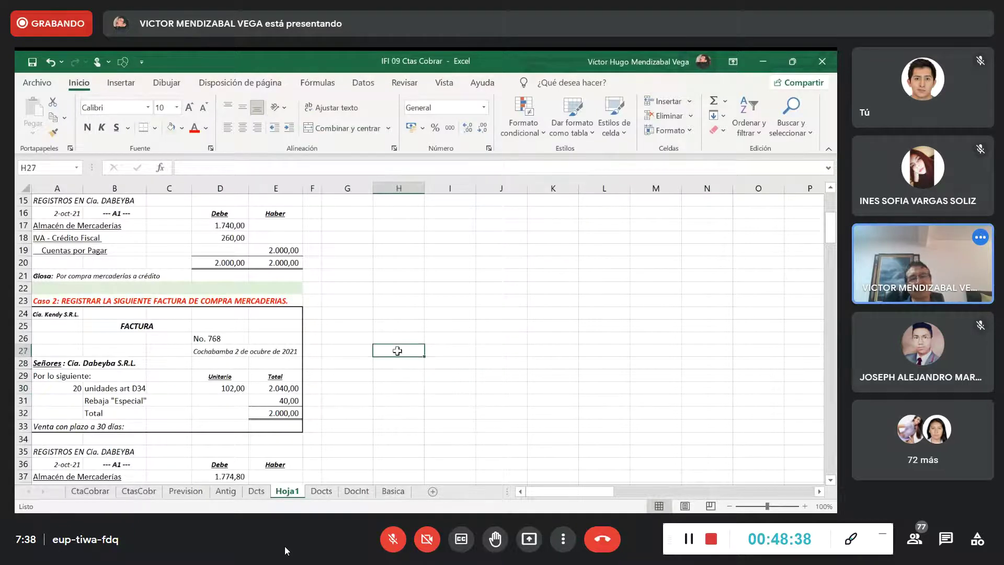
pyautogui.click(409, 384)
pyautogui.moveTo(397, 349)
pyautogui.mouseDown()
pyautogui.moveTo(450, 347)
pyautogui.moveTo(404, 367)
pyautogui.mouseUp()
pyautogui.click(401, 340)
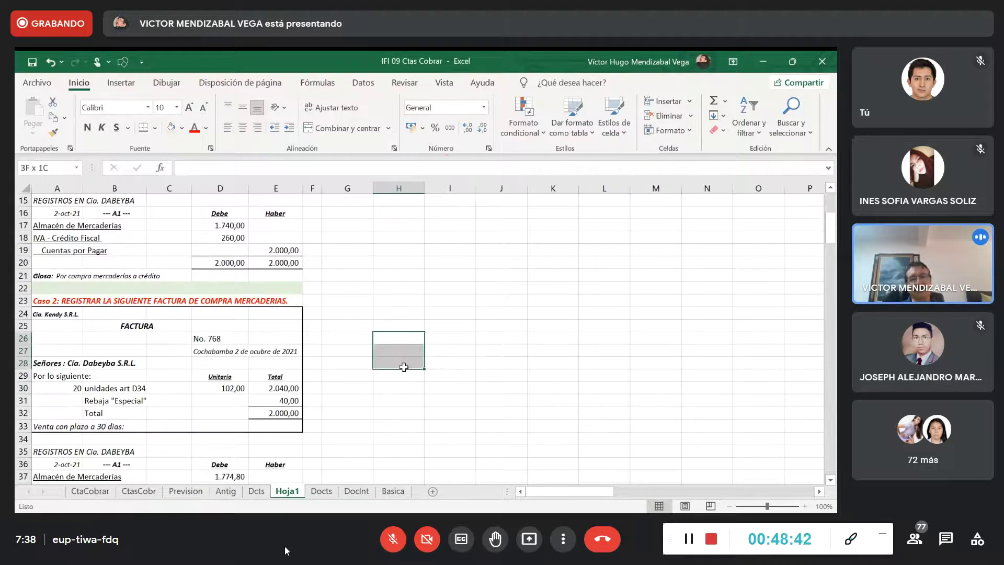
pyautogui.click(404, 398)
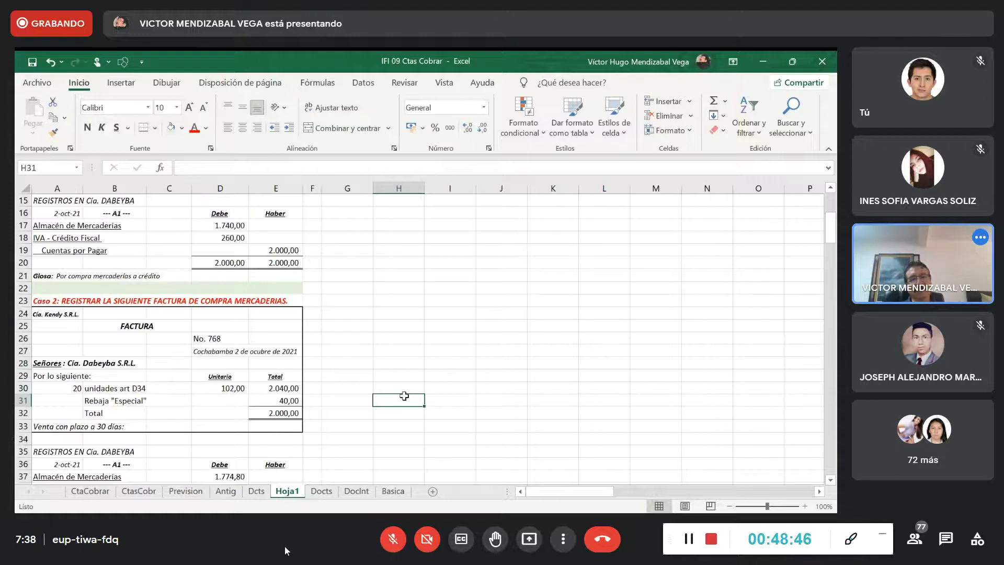
pyautogui.click(407, 388)
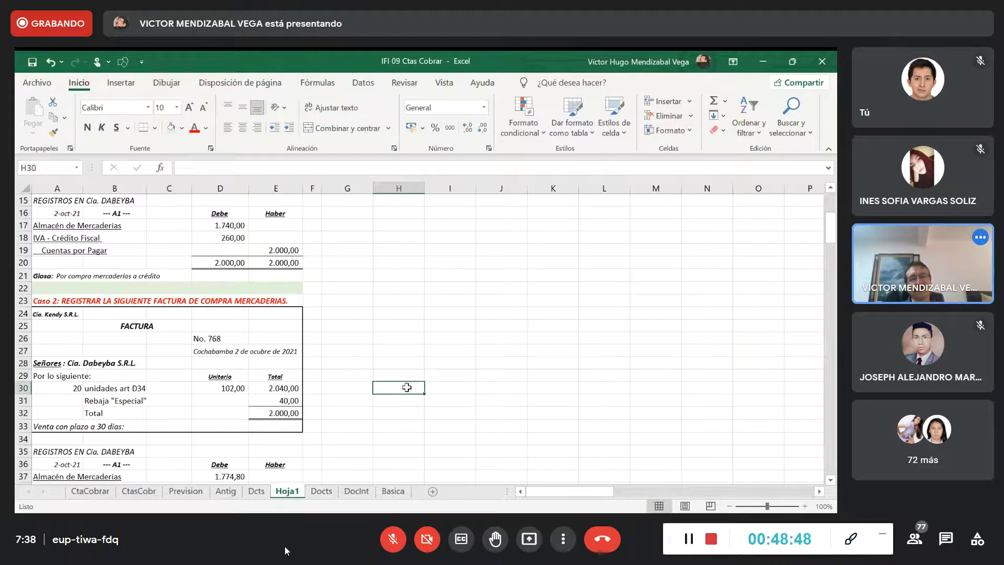
pyautogui.moveTo(349, 338); pyautogui.dragTo(473, 381)
pyautogui.click(450, 400)
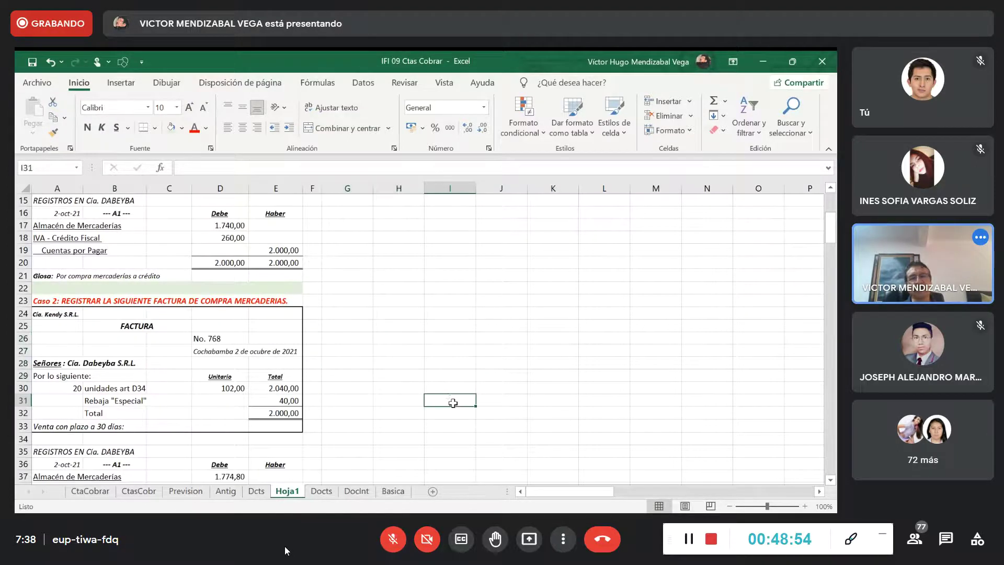
pyautogui.click(403, 364)
pyautogui.moveTo(403, 323); pyautogui.dragTo(499, 324)
pyautogui.click(496, 347)
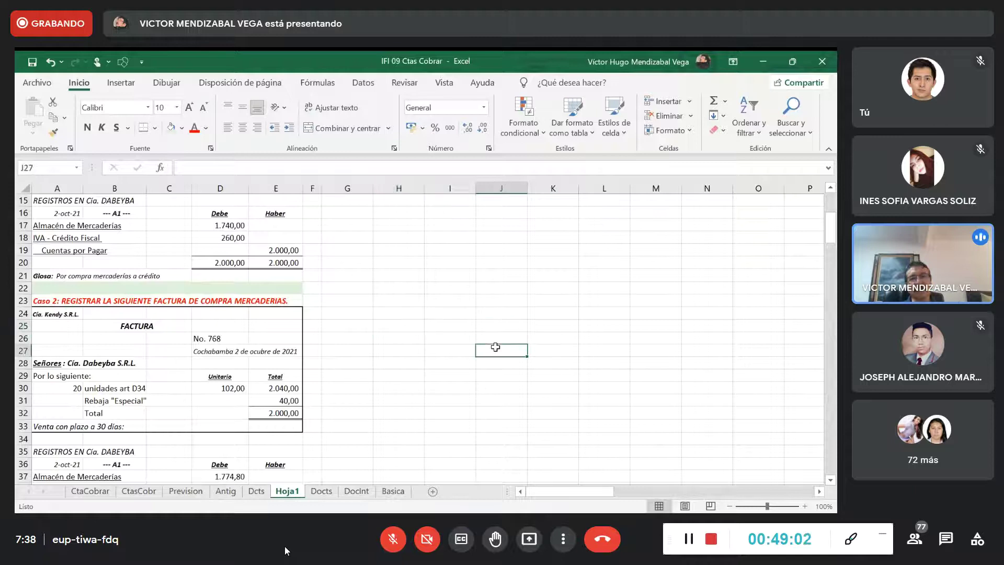
pyautogui.click(439, 339)
pyautogui.click(444, 359)
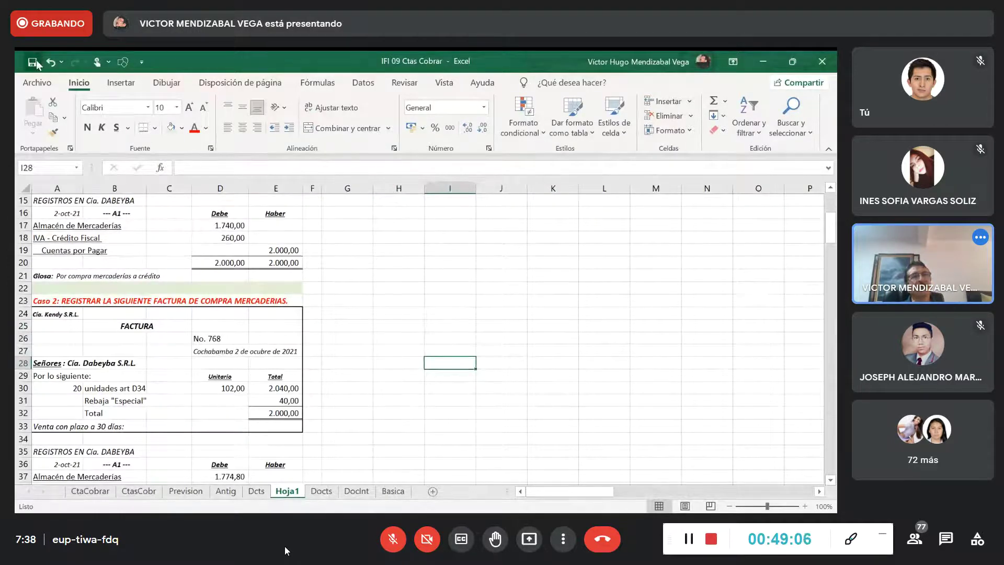
pyautogui.click(452, 389)
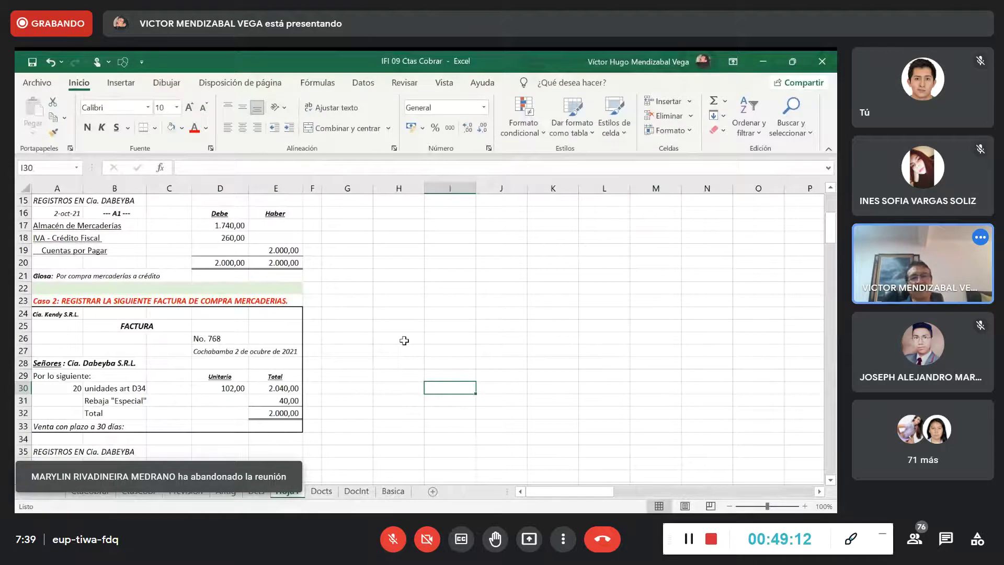
pyautogui.moveTo(396, 328); pyautogui.dragTo(522, 382)
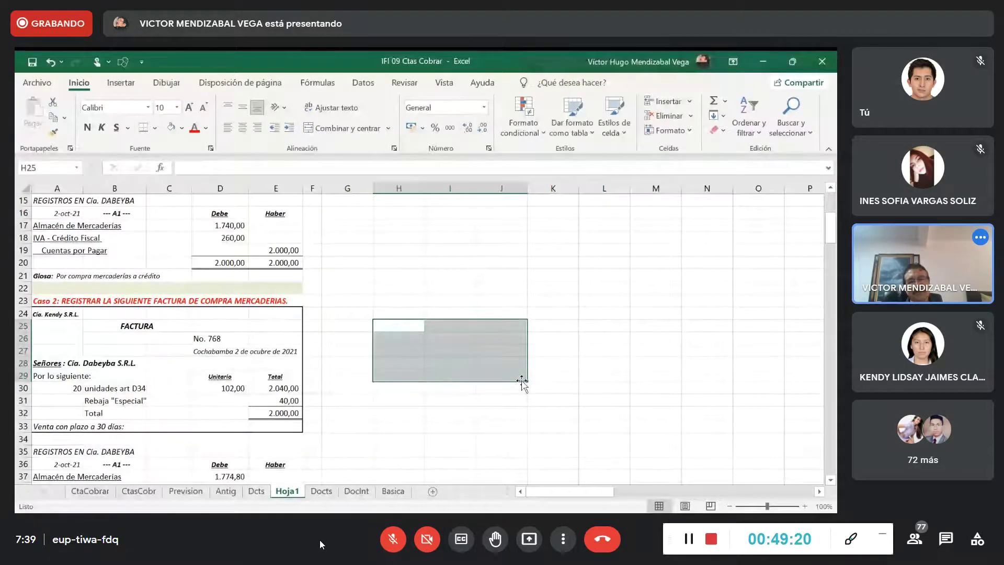
pyautogui.click(419, 416)
pyautogui.moveTo(392, 329); pyautogui.dragTo(496, 359)
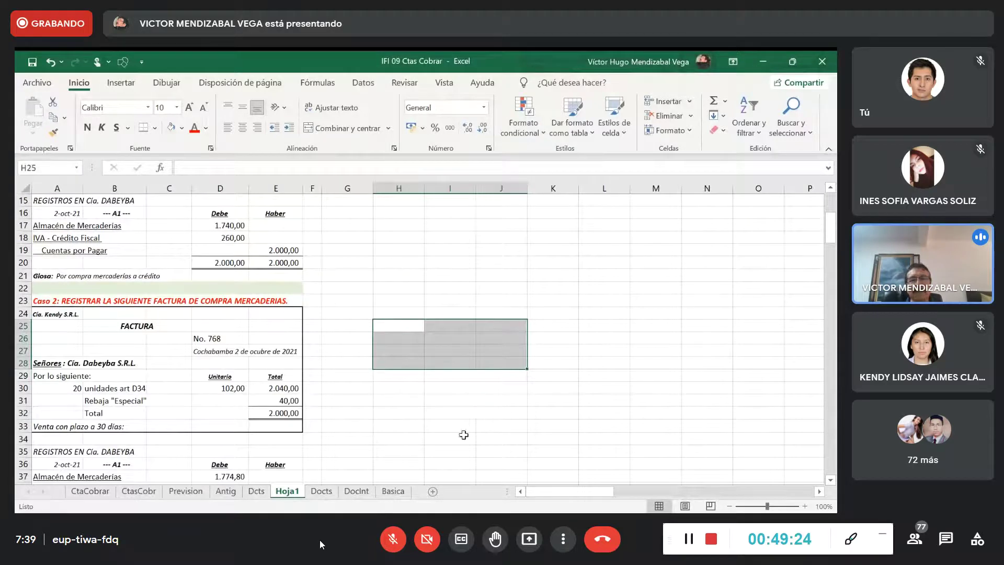
pyautogui.click(463, 436)
pyautogui.moveTo(412, 338); pyautogui.dragTo(466, 339)
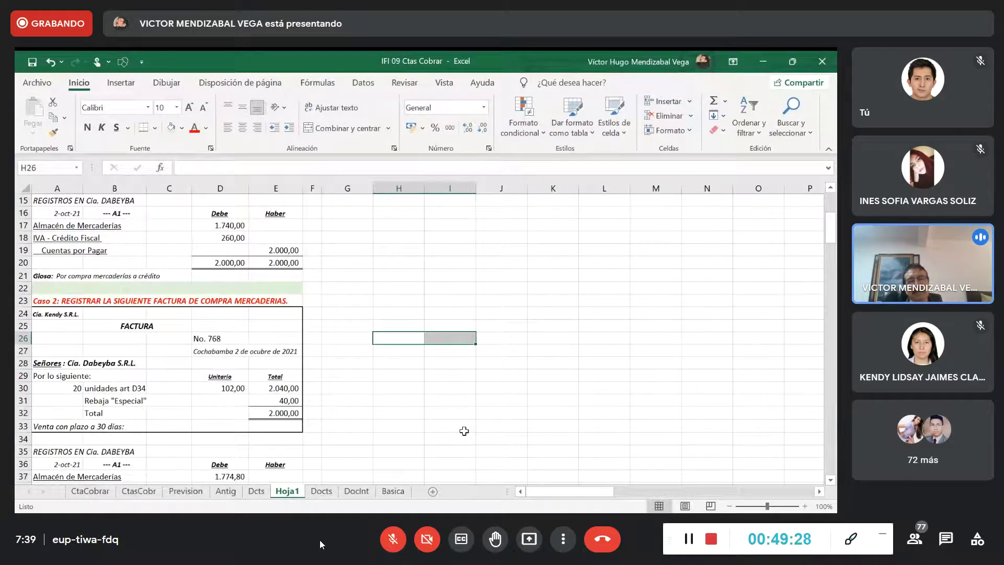
pyautogui.click(392, 539)
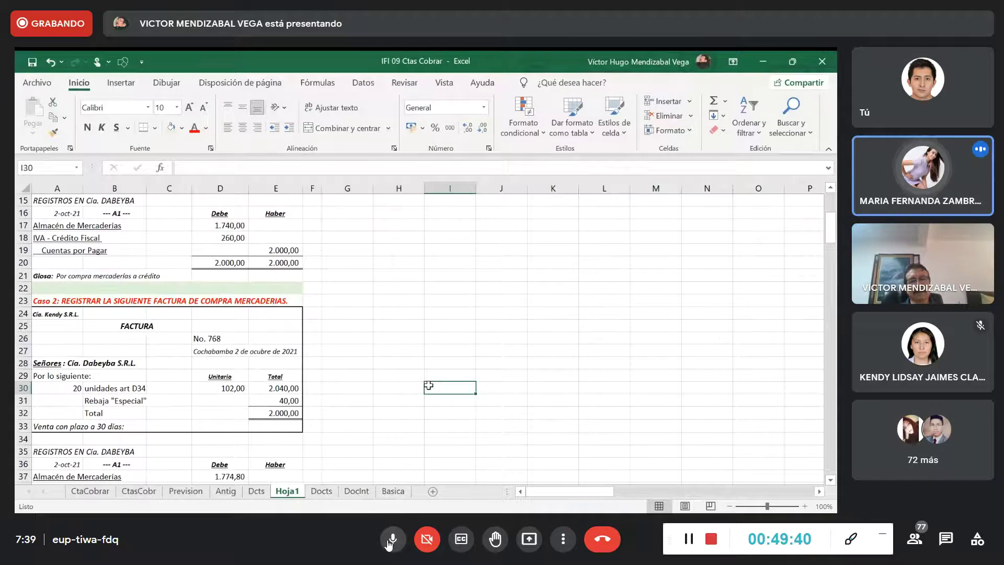
pyautogui.click(389, 542)
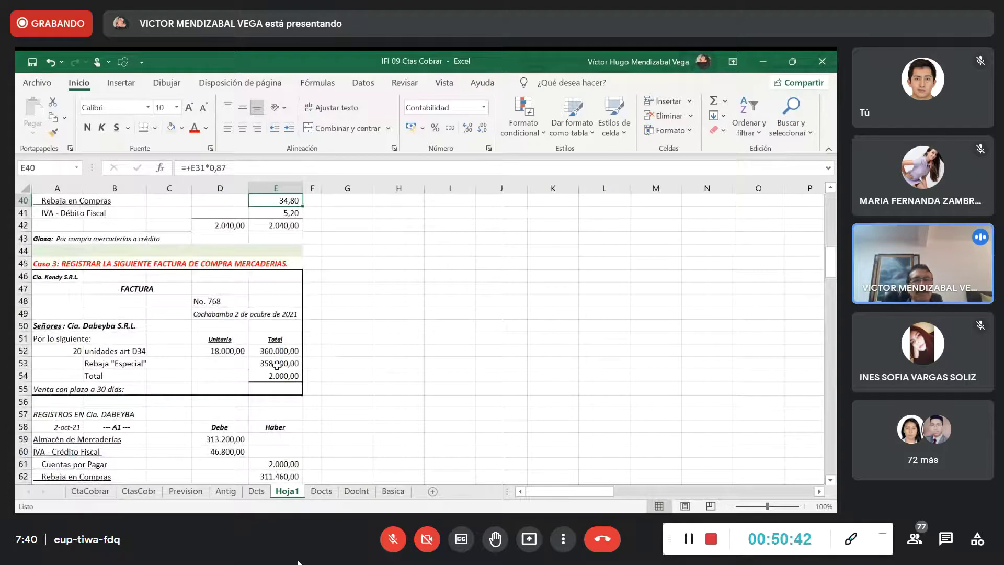
# Review the Caso 3 invoice total and special rebate together with the Almacén de Mercaderías and Rebaja en Compras lines of its journal entry.
pyautogui.click(368, 379)
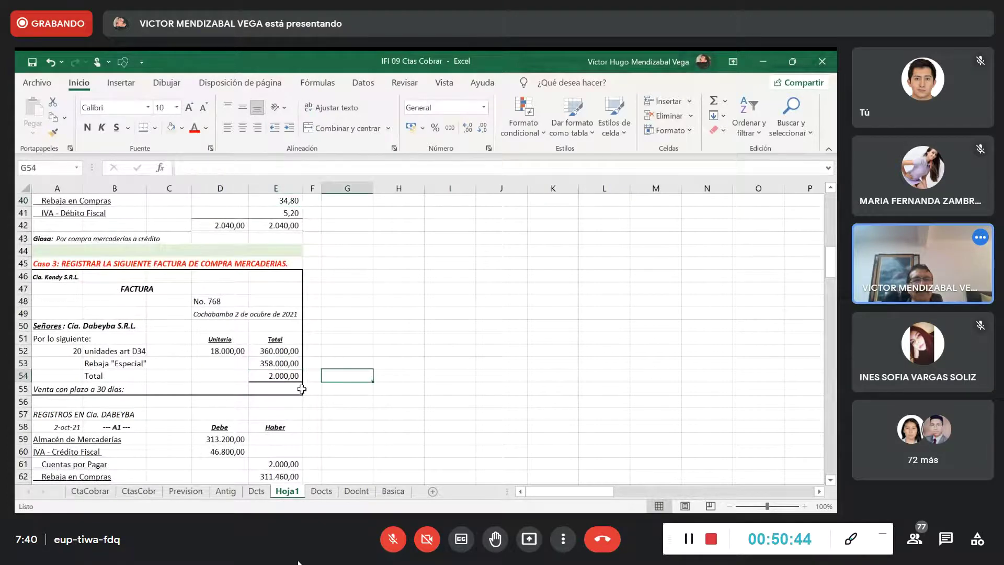
pyautogui.click(287, 382)
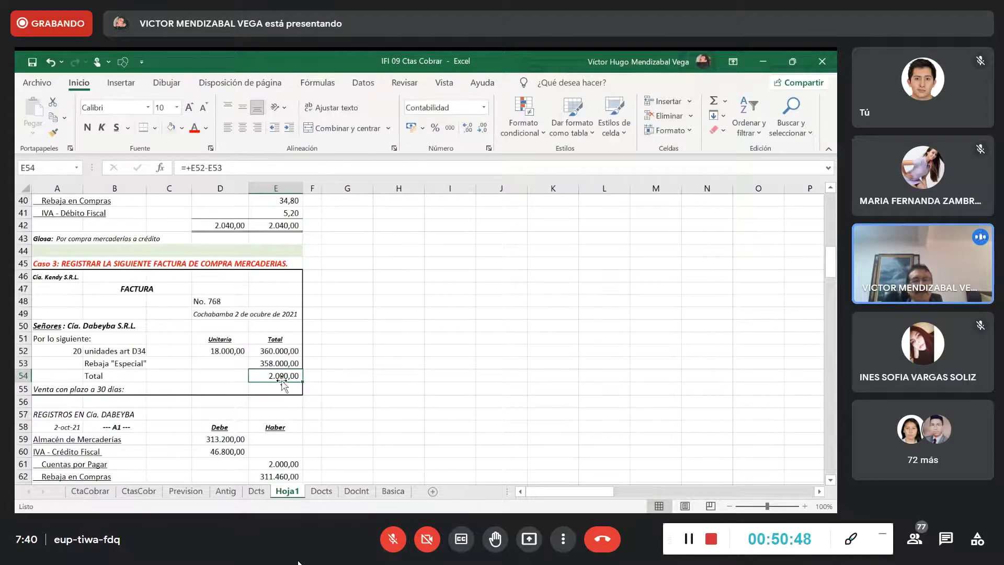
pyautogui.click(273, 362)
pyautogui.scroll(-2, 302, 400)
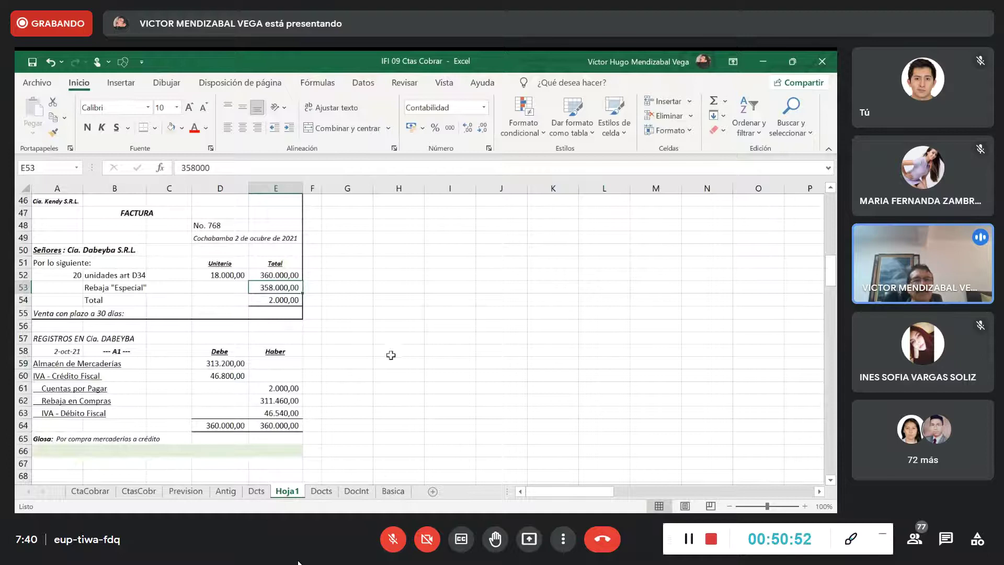
pyautogui.moveTo(157, 364); pyautogui.dragTo(234, 363)
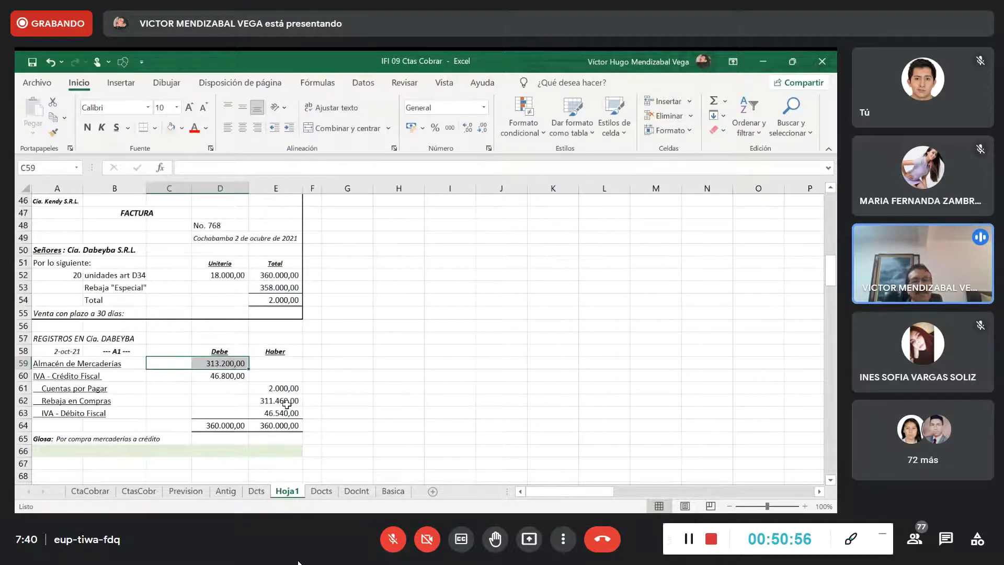
pyautogui.click(287, 400)
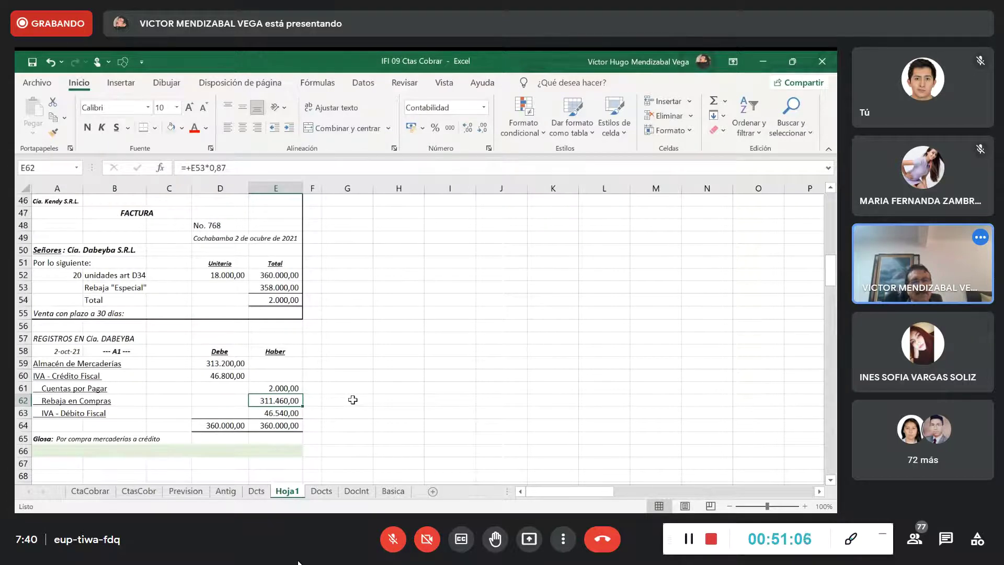
pyautogui.click(228, 363)
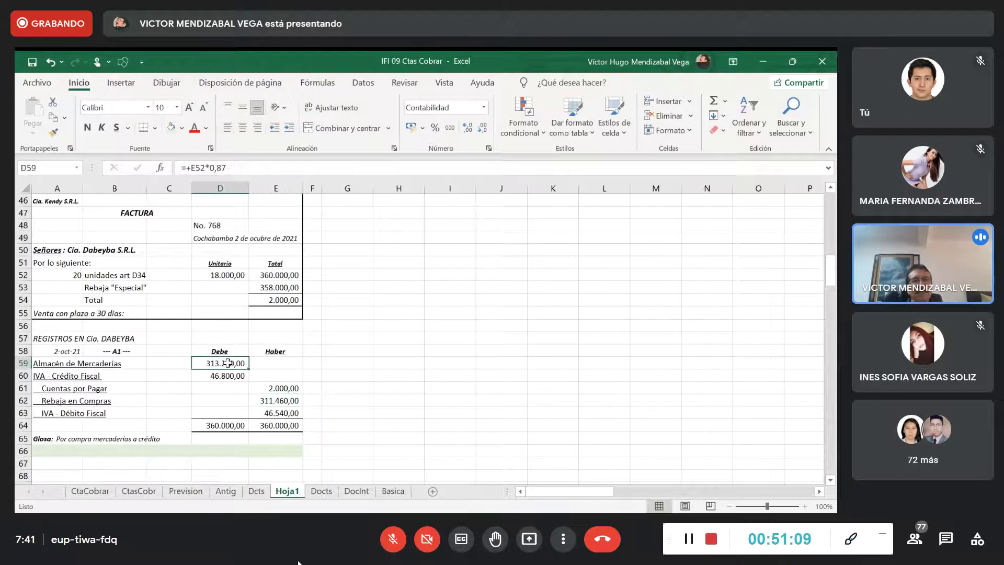
pyautogui.click(266, 399)
pyautogui.click(340, 401)
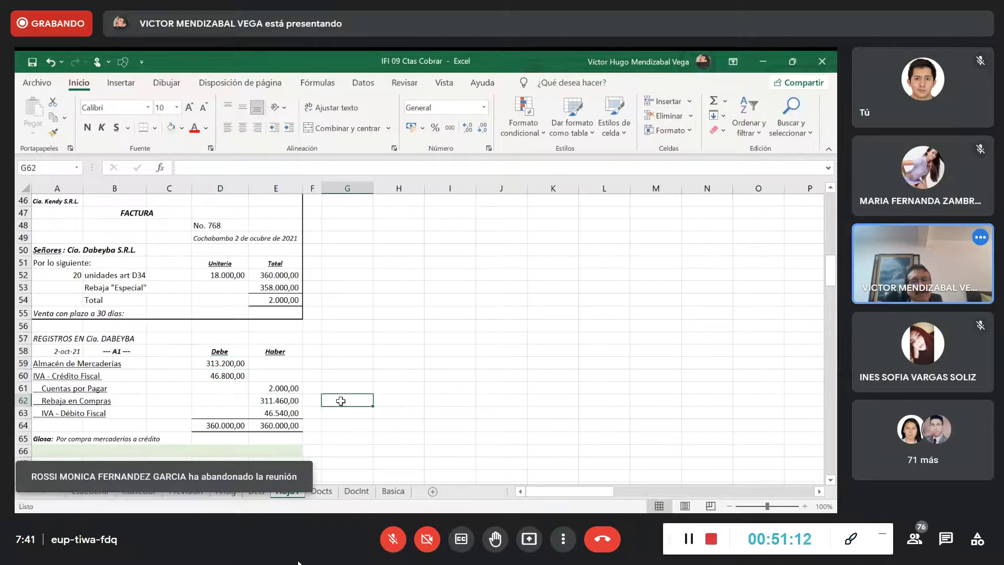
pyautogui.click(275, 299)
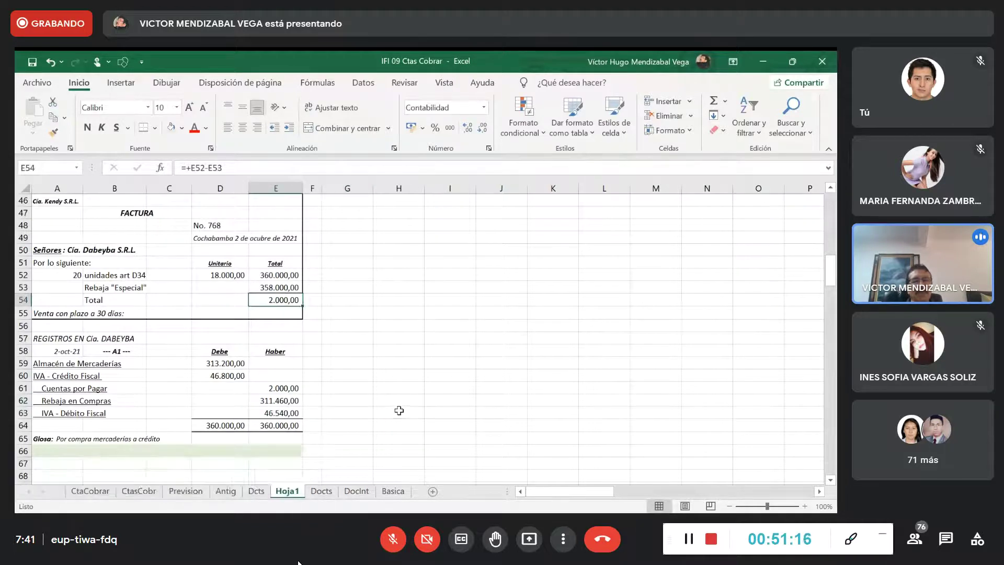
# Trace the Caso 3 special rebate in E53 and invoice total in E54 to the Rebaja en Compras line in row 62.
pyautogui.click(426, 405)
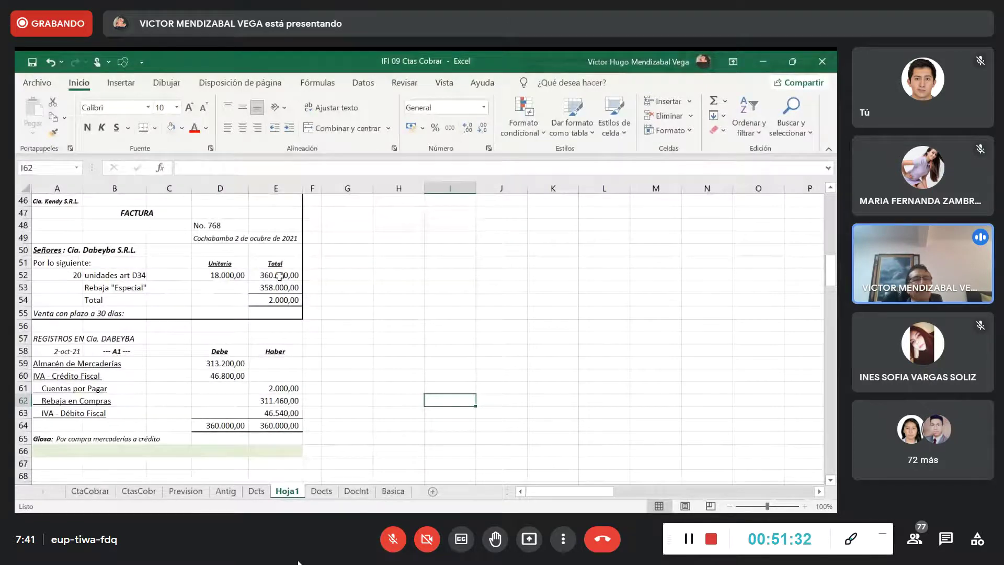
pyautogui.click(274, 287)
pyautogui.click(278, 301)
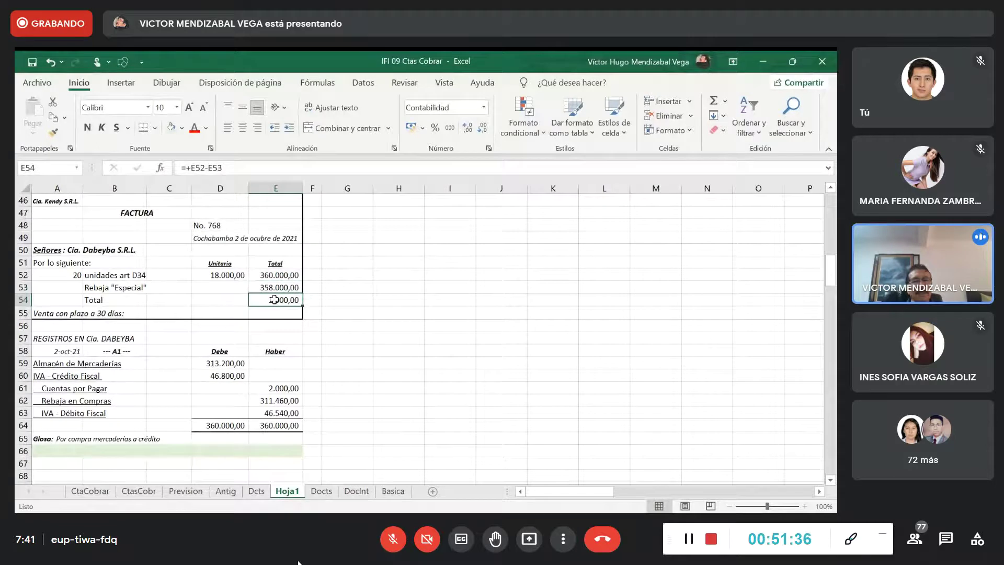
pyautogui.click(278, 400)
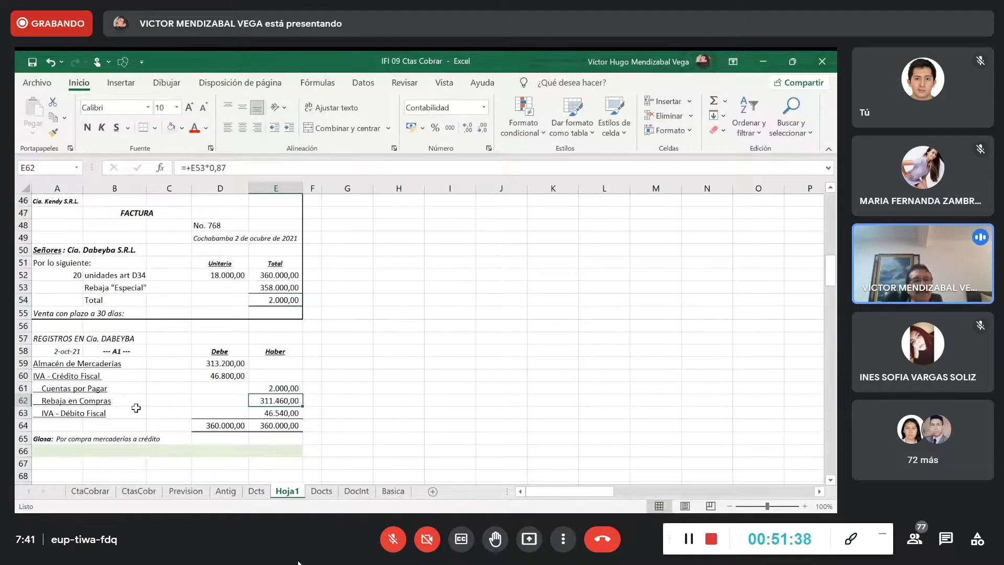
pyautogui.moveTo(104, 395); pyautogui.dragTo(314, 400)
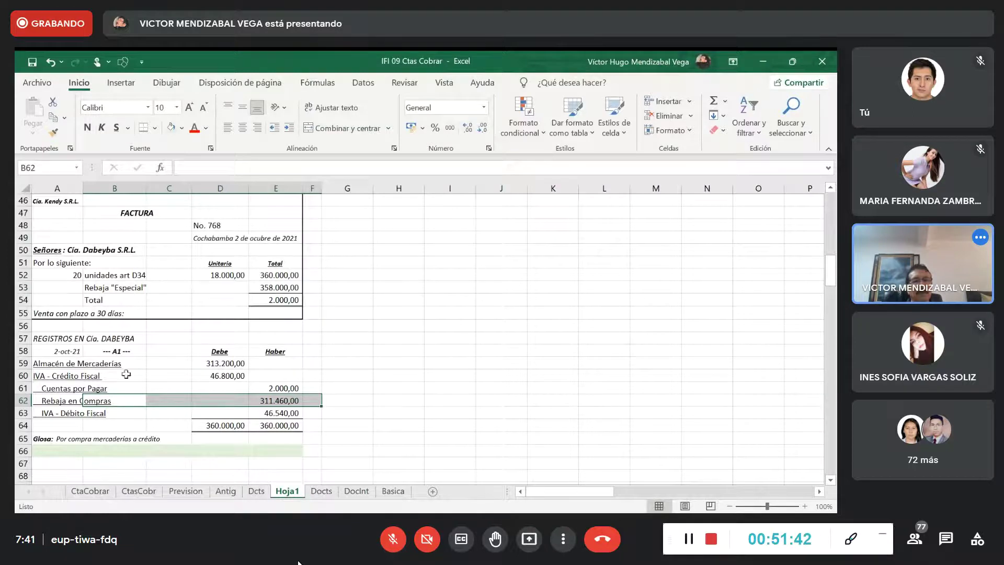
pyautogui.click(328, 402)
pyautogui.click(283, 400)
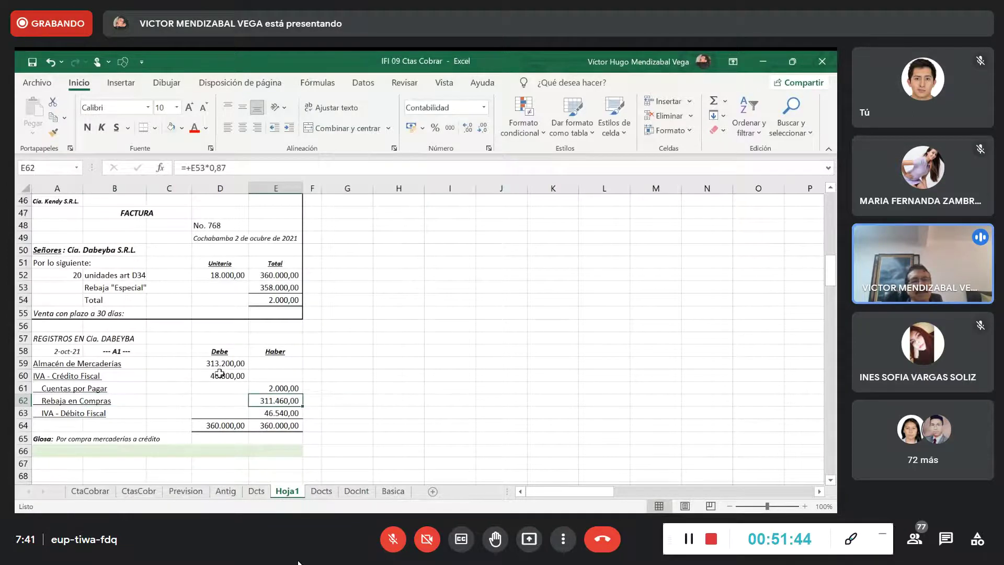
# Compare the Almacén de Mercaderías debit in D59 with the Rebaja en Compras credit in E62.
pyautogui.click(219, 361)
pyautogui.moveTo(55, 365); pyautogui.dragTo(240, 362)
pyautogui.click(358, 363)
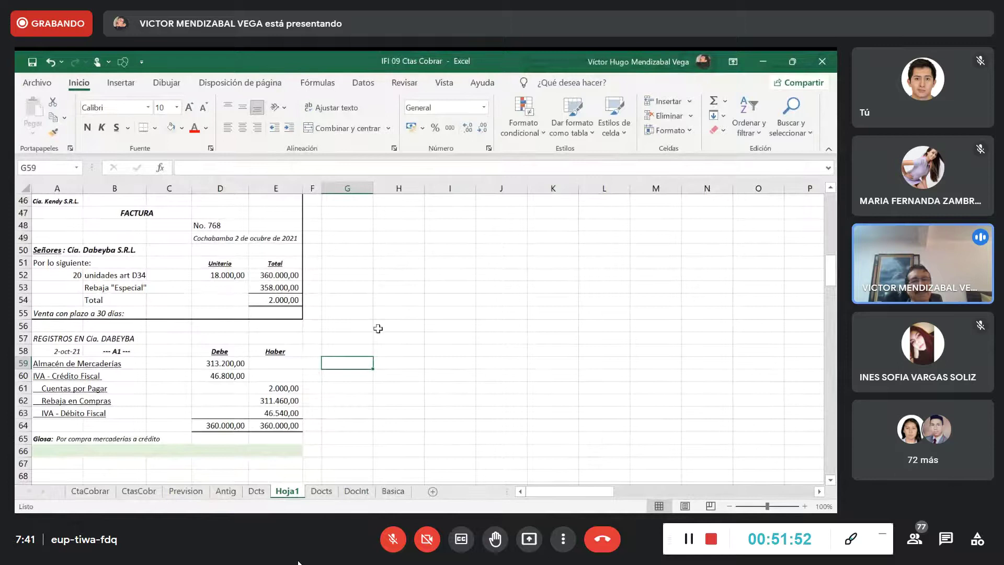
pyautogui.click(411, 325)
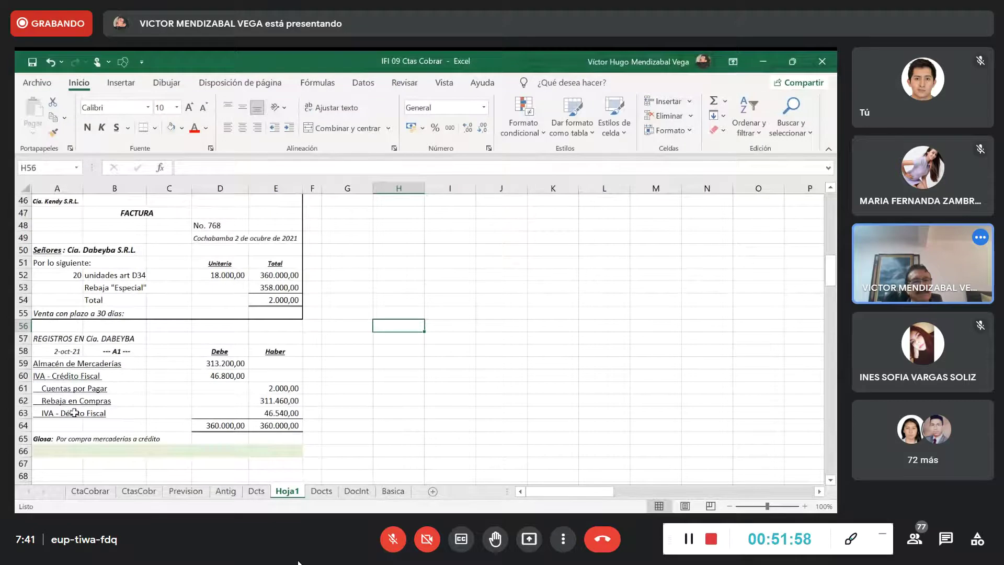
pyautogui.click(367, 399)
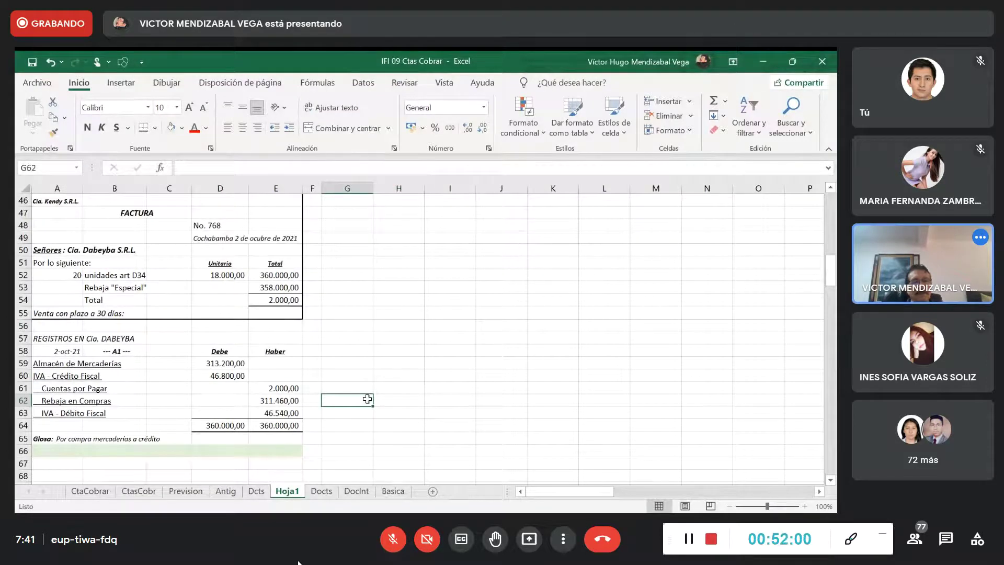
pyautogui.click(285, 400)
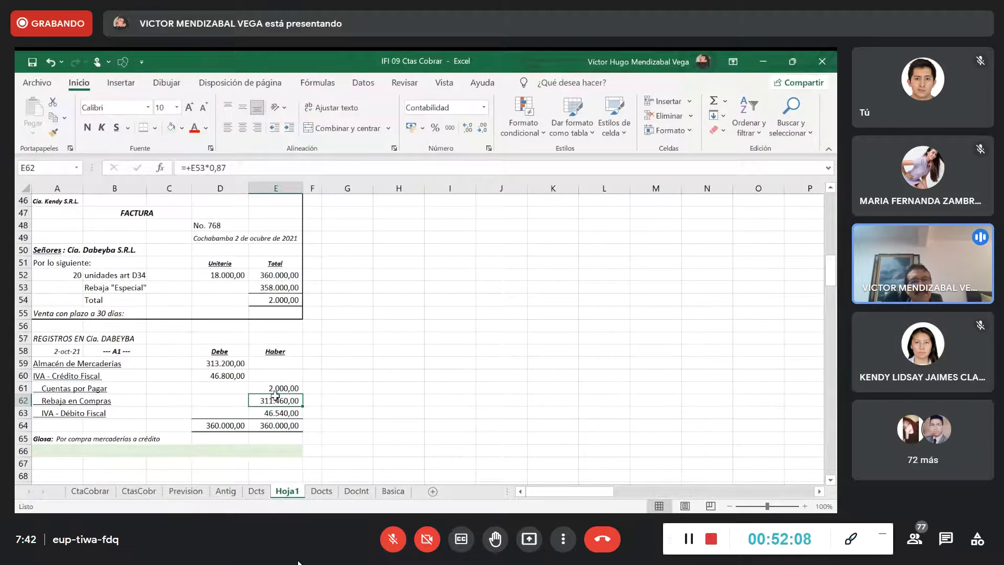
pyautogui.click(205, 363)
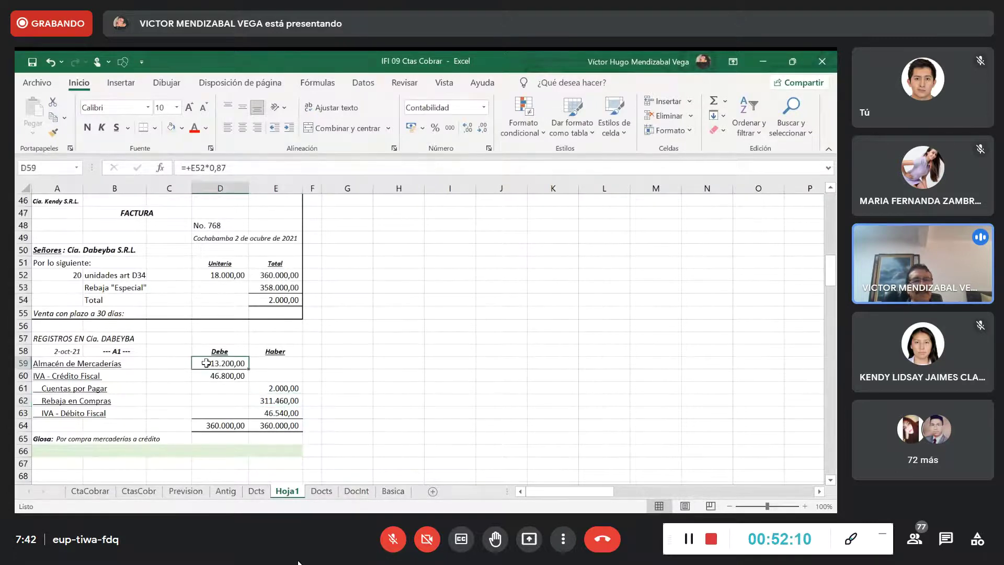
pyautogui.click(379, 384)
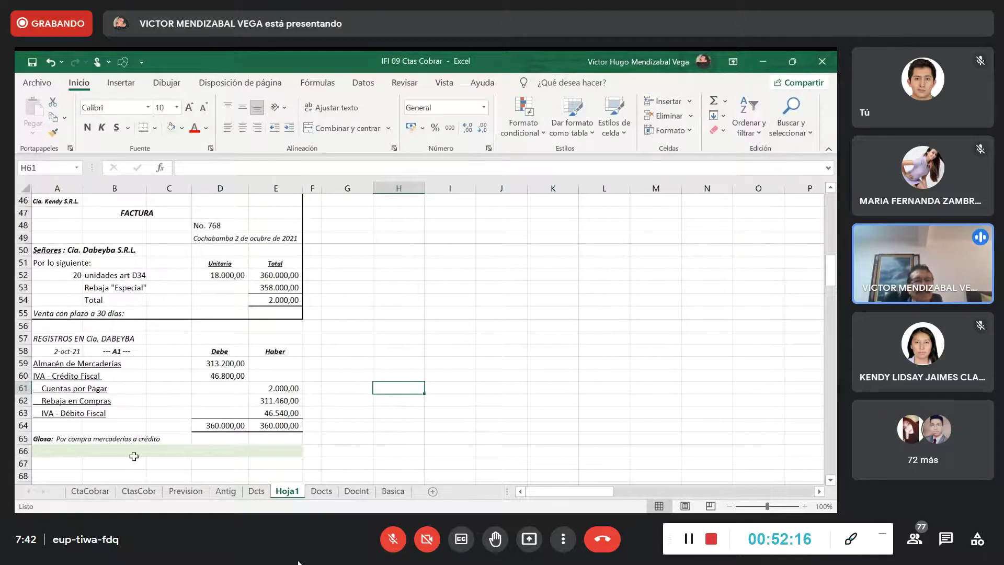
# Begin a note in A67, below the Caso 3 journal entry, with the text Los r.
pyautogui.click(60, 467)
pyautogui.click(392, 539)
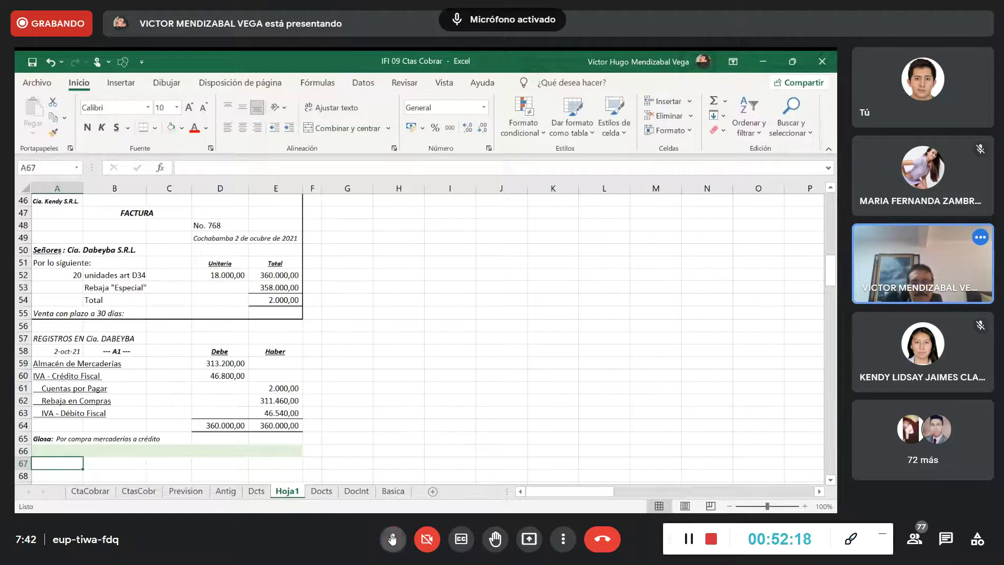
pyautogui.write('Los rt')
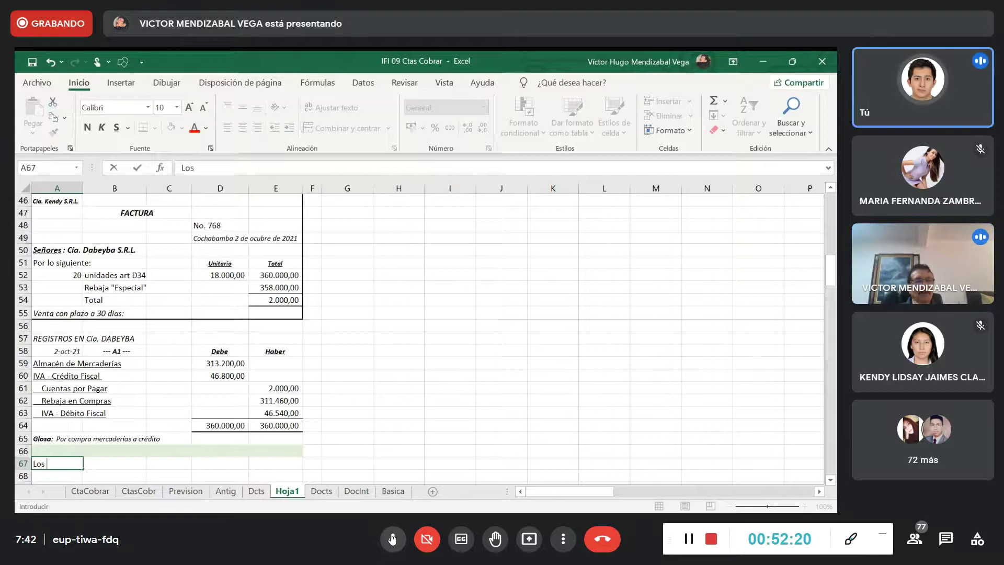
pyautogui.press('BackSpace')
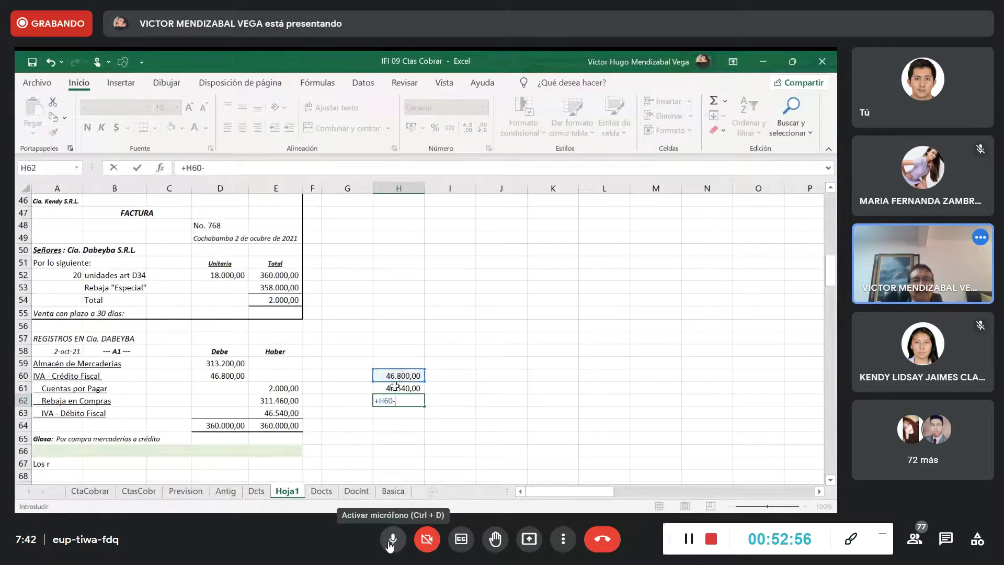
pyautogui.click(391, 540)
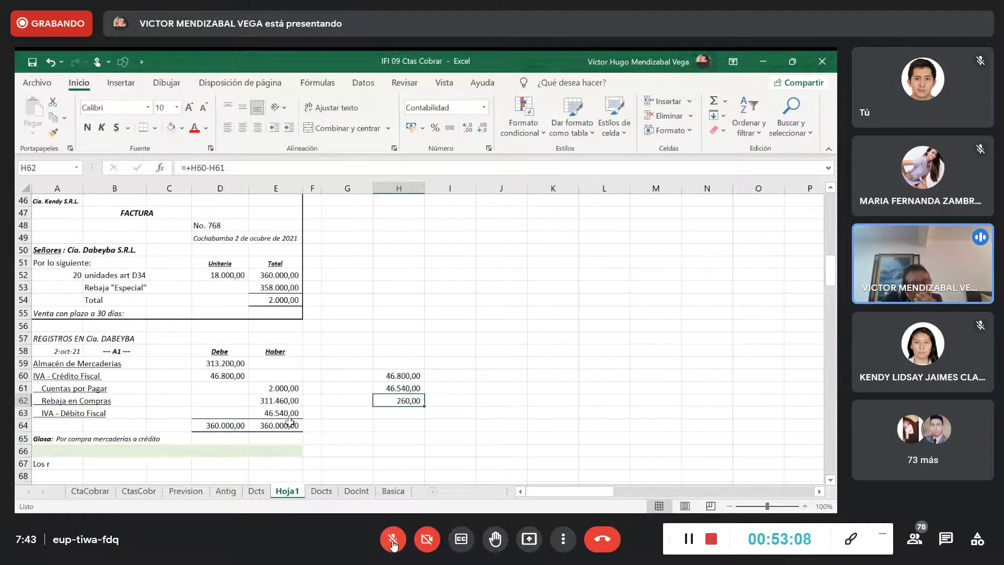
pyautogui.click(393, 541)
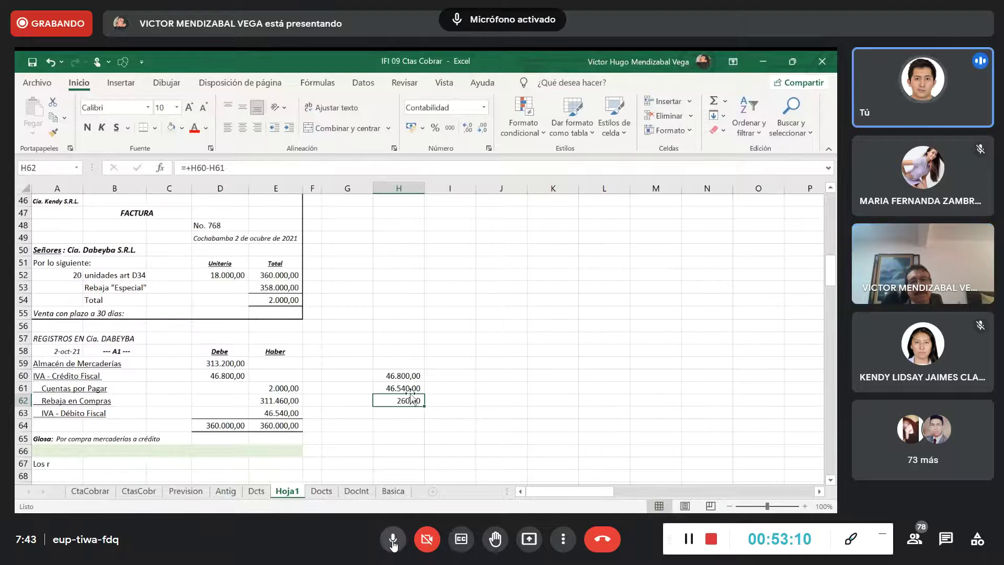
pyautogui.click(393, 541)
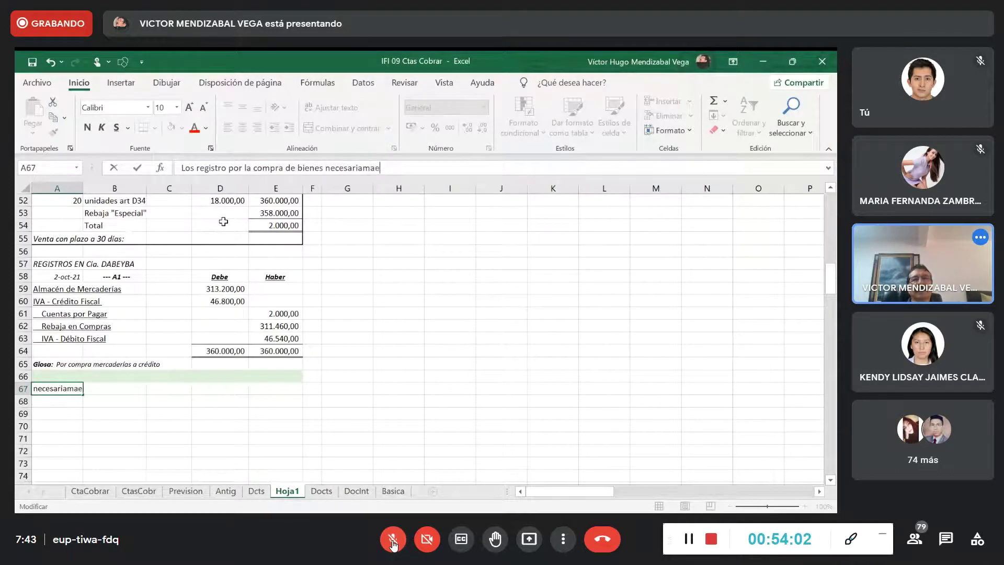
# Complete the note's first line in A67 as "Los registro por la compra de bienes necesariamente tienen que".
pyautogui.press('BackSpace')
pyautogui.press('BackSpace')
pyautogui.write('ienen qi')
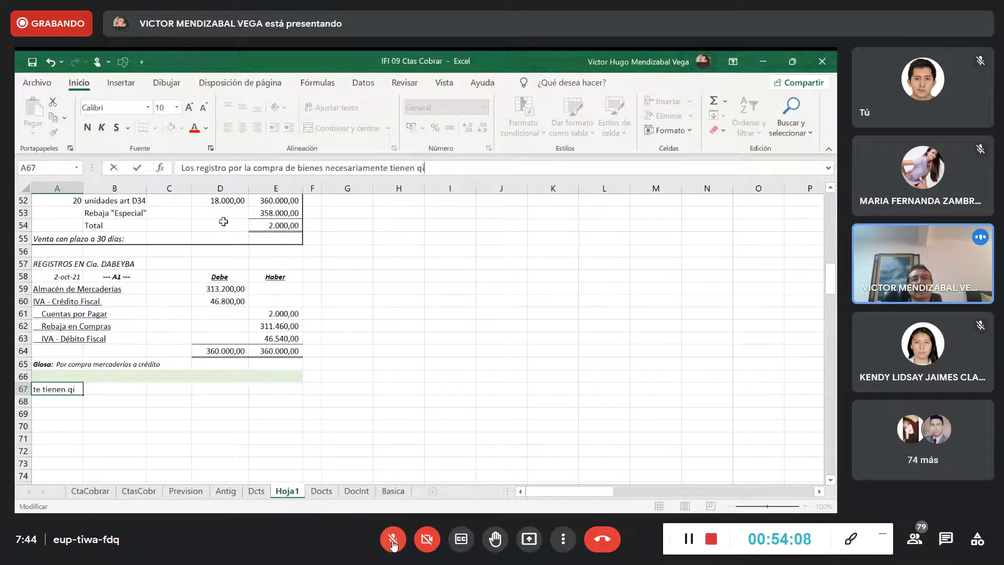
pyautogui.write('e')
pyautogui.press('BackSpace')
pyautogui.write('ue')
pyautogui.press('Return')
# Continue the note in A68 with "ser al COSTO. Que es costo?, Costo es el importe que se paga o se".
pyautogui.write('se')
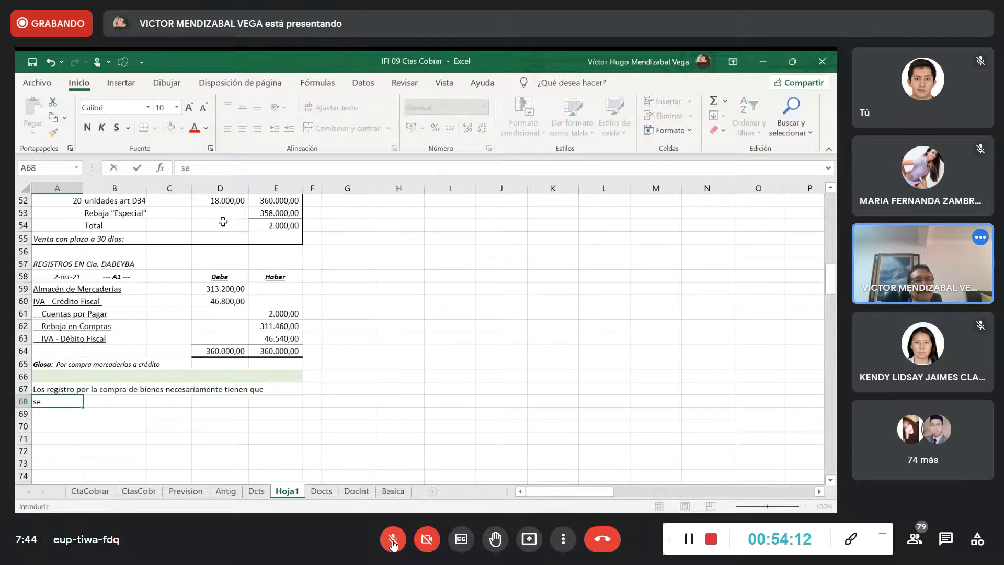
pyautogui.write('r al COSTO.')
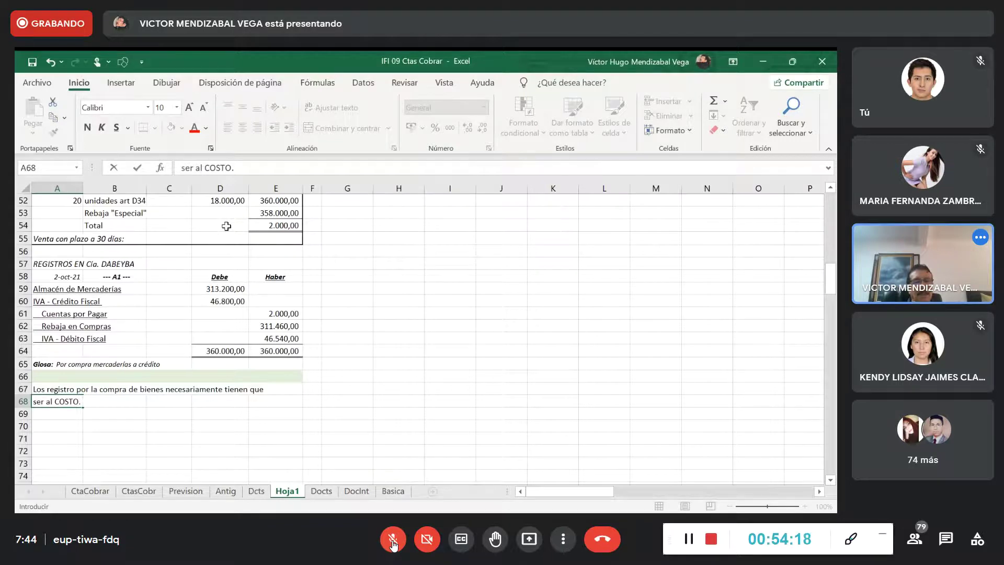
pyautogui.write(' Que es ')
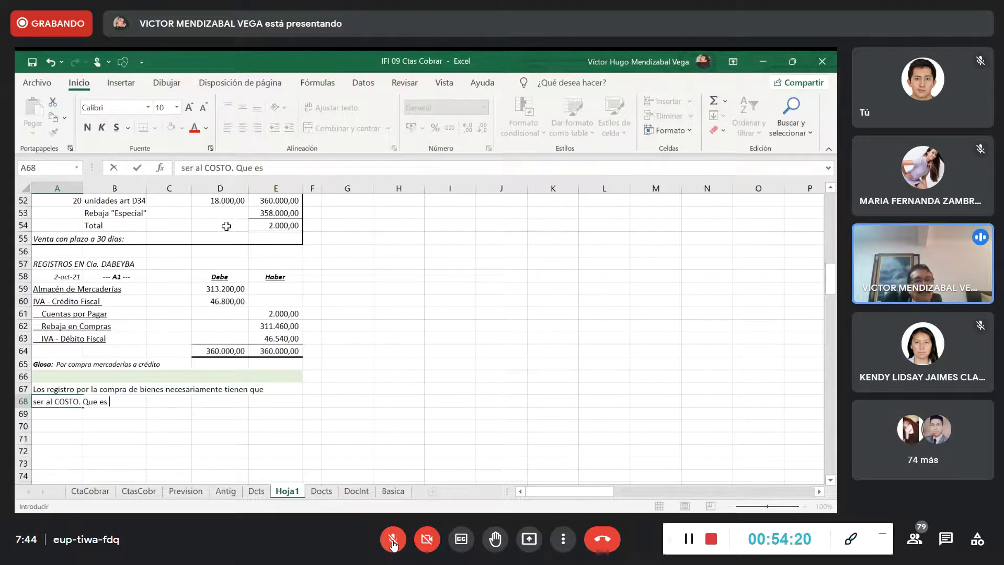
pyautogui.write('costo')
pyautogui.press('BackSpace')
pyautogui.write('to')
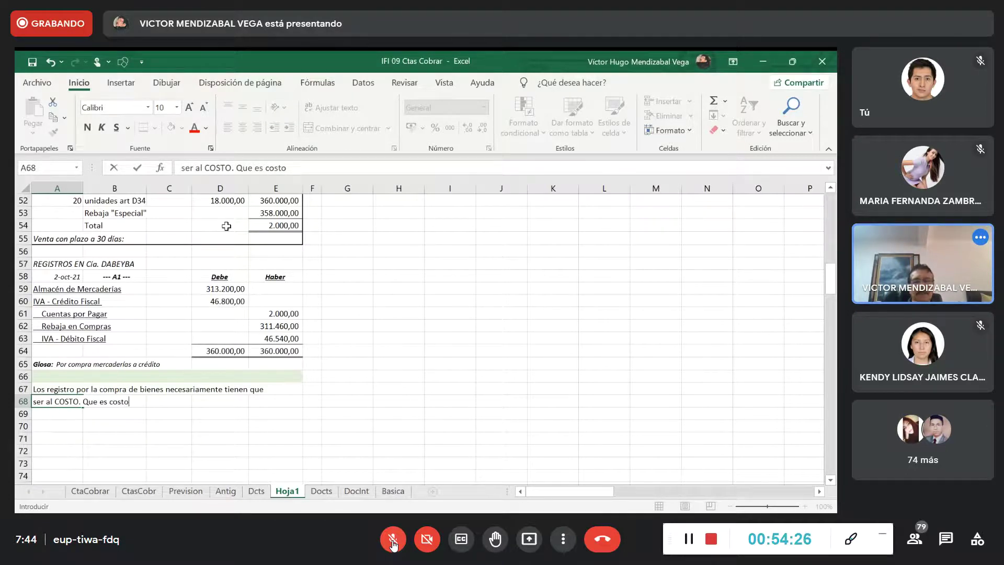
pyautogui.write('=')
pyautogui.press('BackSpace')
pyautogui.write('?, Costo')
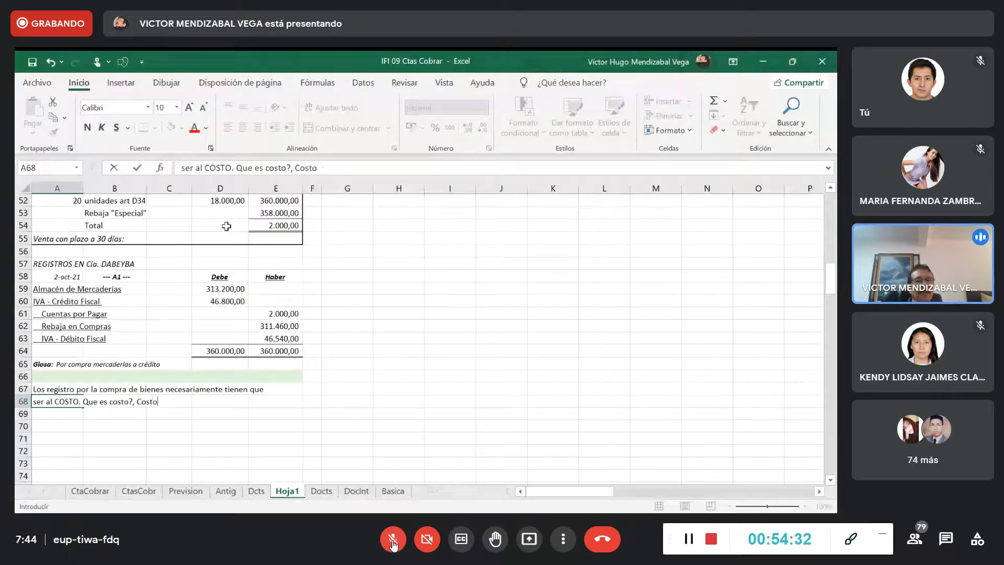
pyautogui.write(' es el importe que ps')
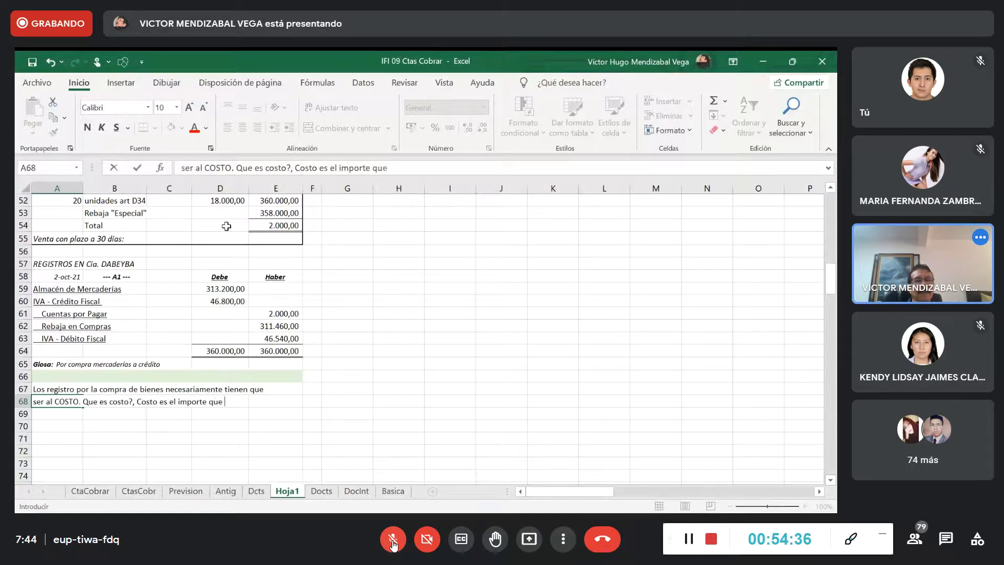
pyautogui.press('BackSpace')
pyautogui.write('se paga o se')
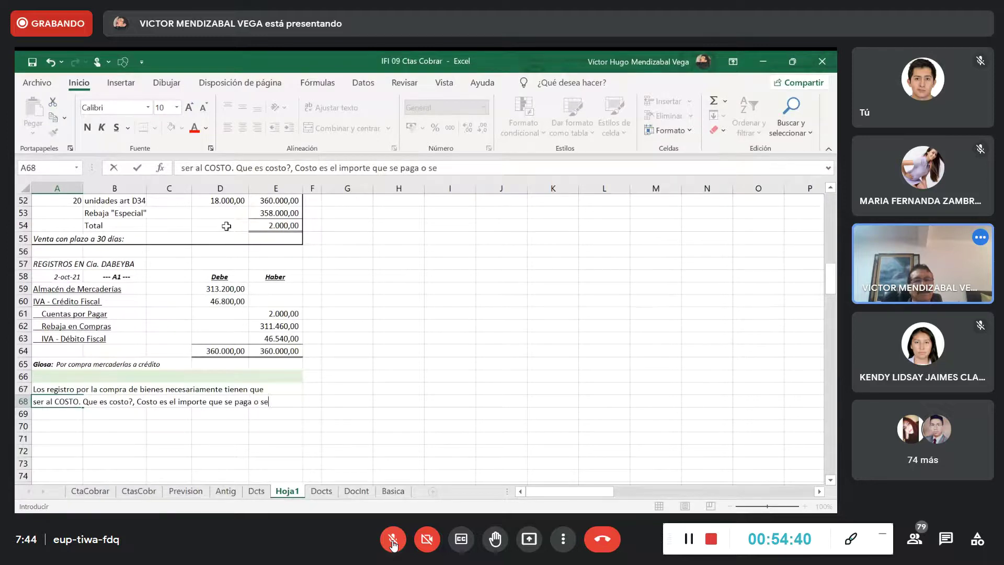
pyautogui.press('Return')
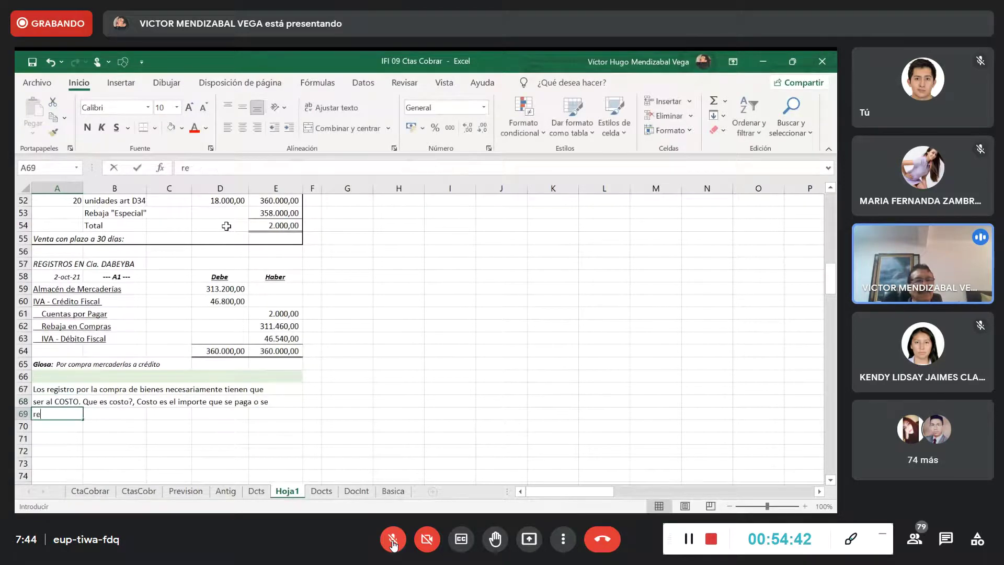
# Continue the note in A69 with "reconoce como obligación a pagar MENOS, los conceptos recuperables".
pyautogui.write('reconoce como b')
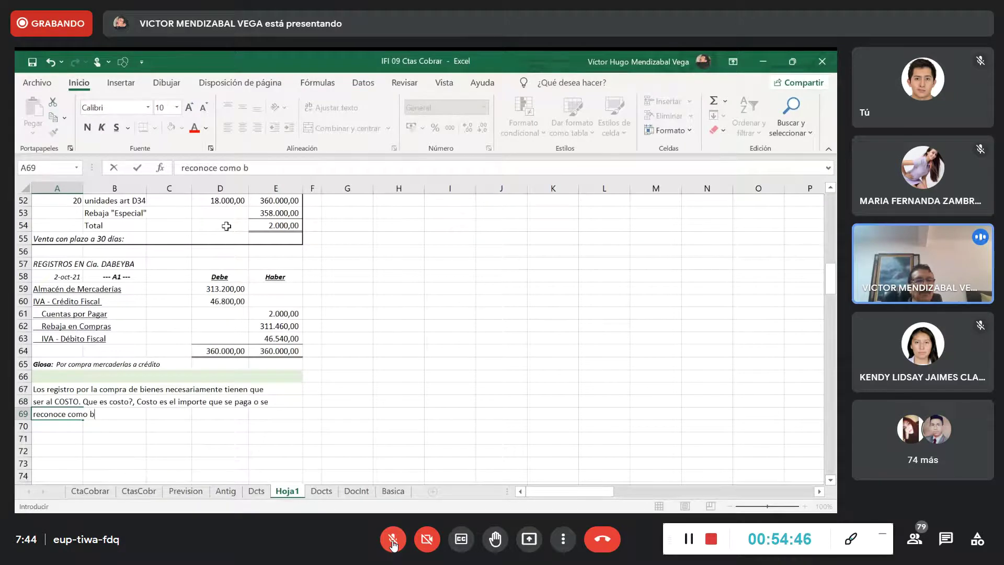
pyautogui.write('o')
pyautogui.write('bligación a pa')
pyautogui.write('gar ')
pyautogui.write('MEN')
pyautogui.write('SO')
pyautogui.press('BackSpace')
pyautogui.press('BackSpace')
pyautogui.write('os')
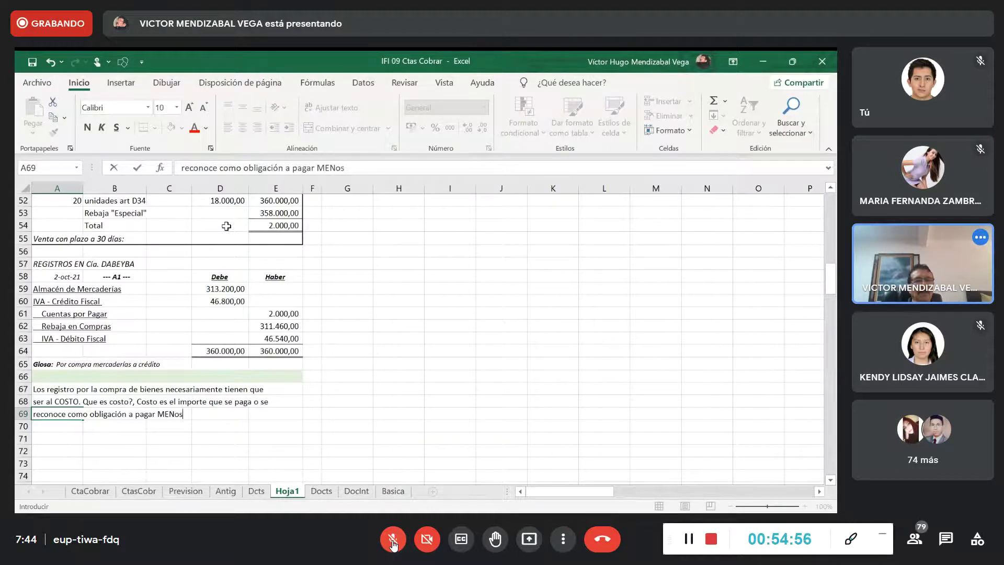
pyautogui.write('OS, los conce')
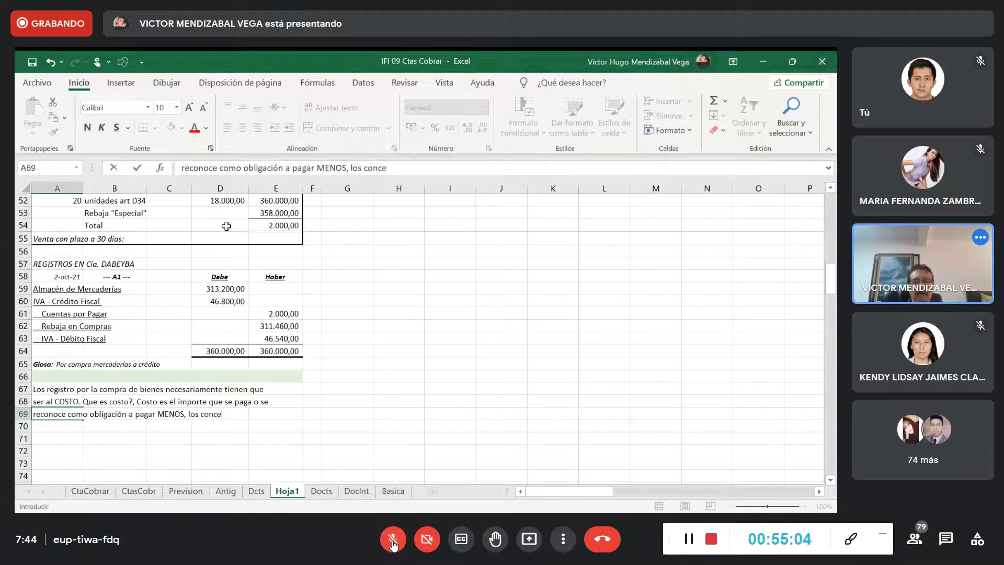
pyautogui.write('ptos re')
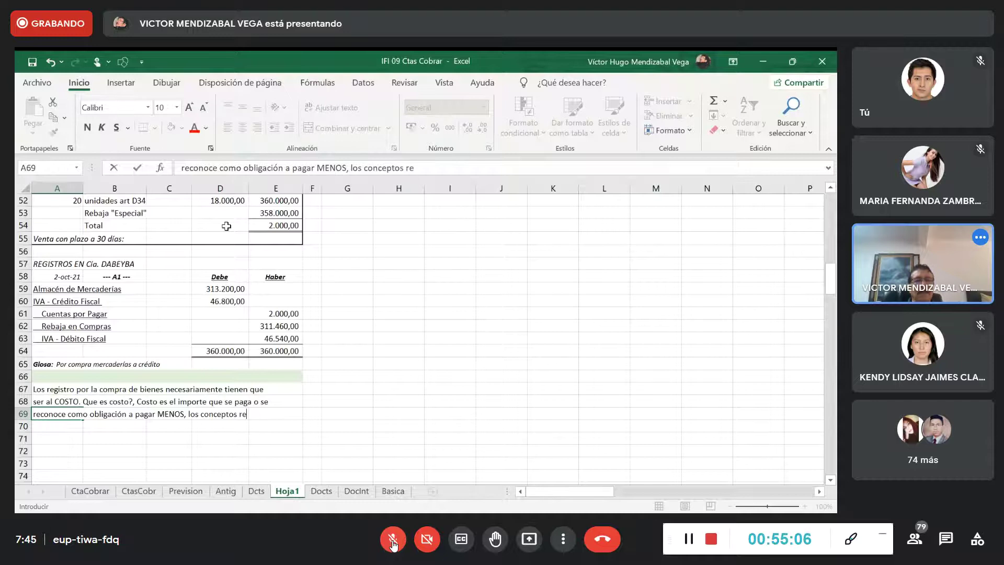
pyautogui.write('cuperables')
pyautogui.press('Return')
# Continue the note in A70 with "en Bolivia el concepto recuperable es el IVA - CREDITO FISCAL.".
pyautogui.write('en Bolivia e')
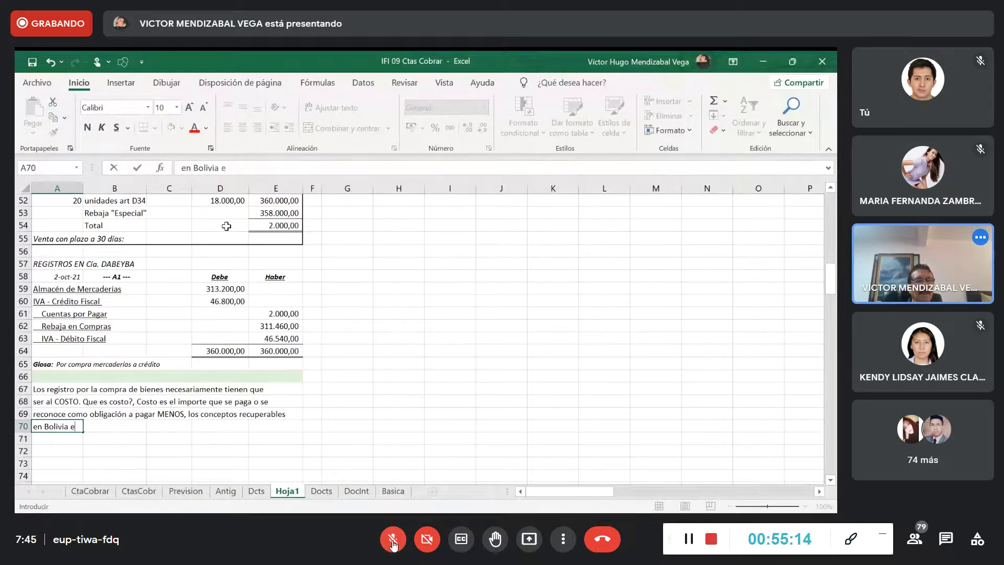
pyautogui.write('l concepto recu')
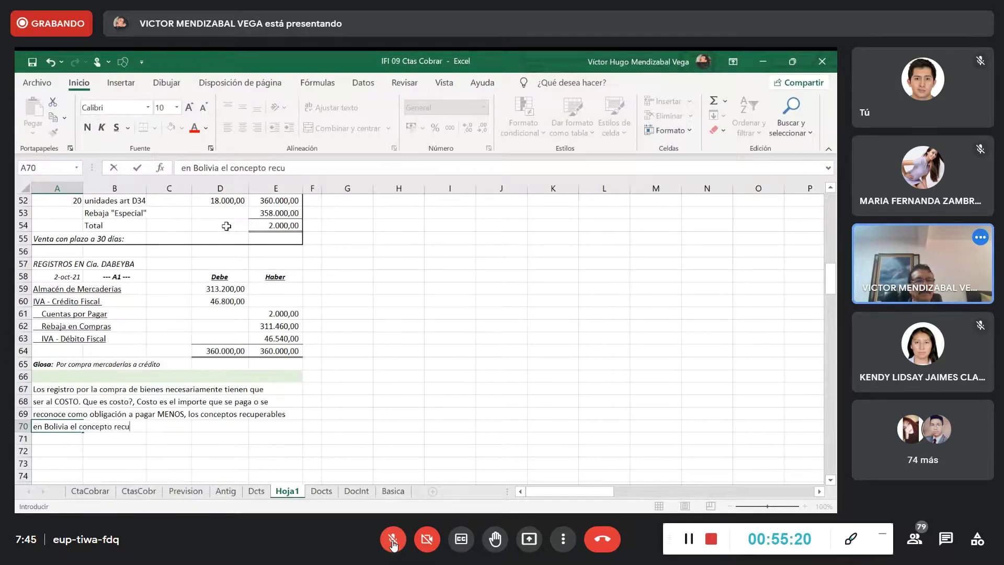
pyautogui.write('rerable es el IVA -')
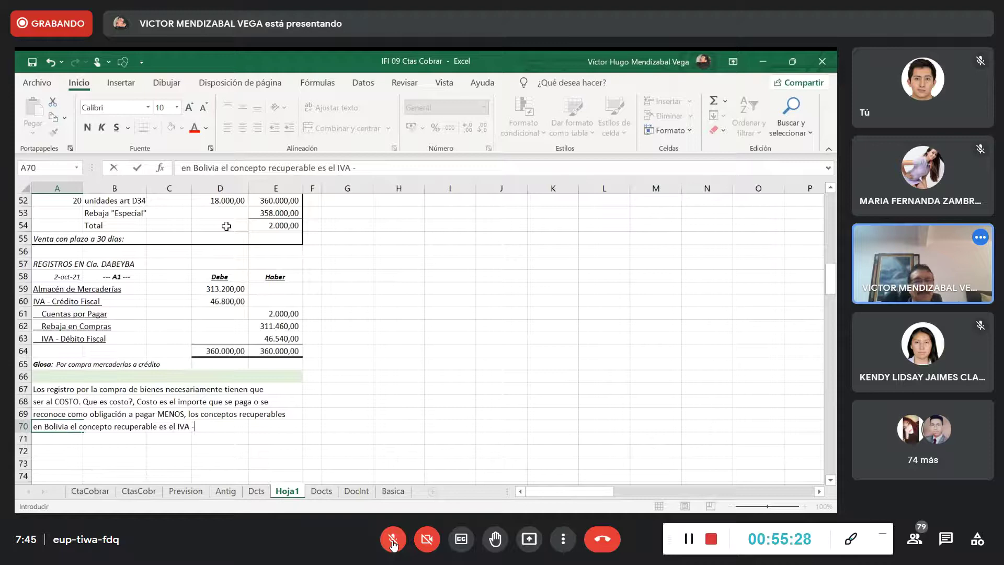
pyautogui.write(' CREDITO FID')
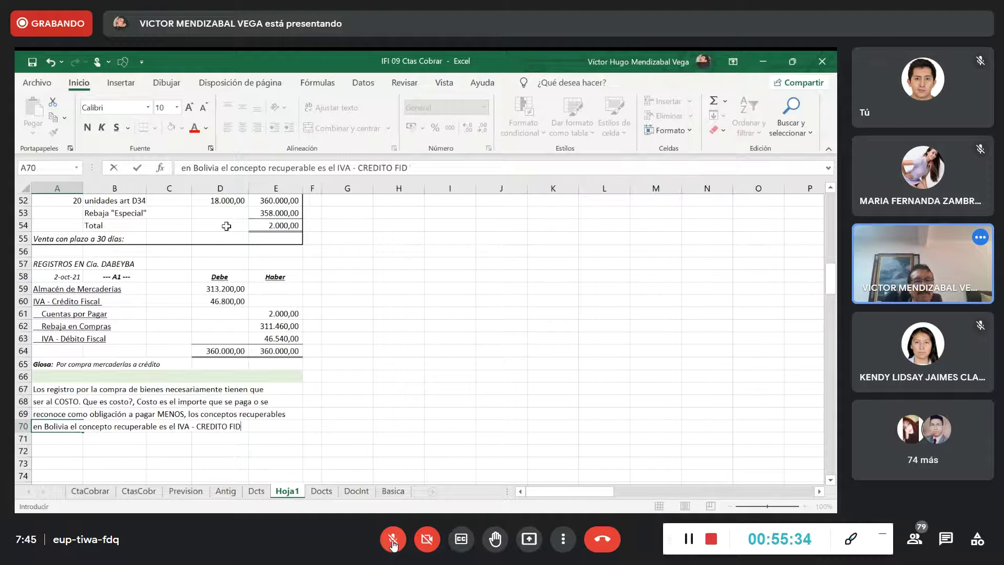
pyautogui.press('BackSpace')
pyautogui.write('SCAL.')
pyautogui.press('Return')
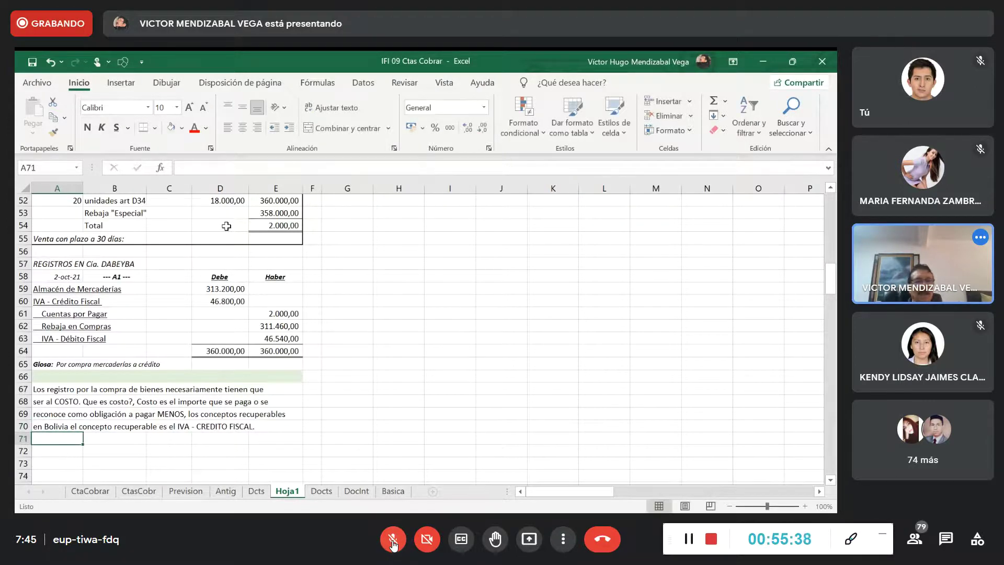
# Add the line "En la compra, los recargos, las rebajas se consolidan en el Costo, se" to the note in A71.
pyautogui.write('En la c')
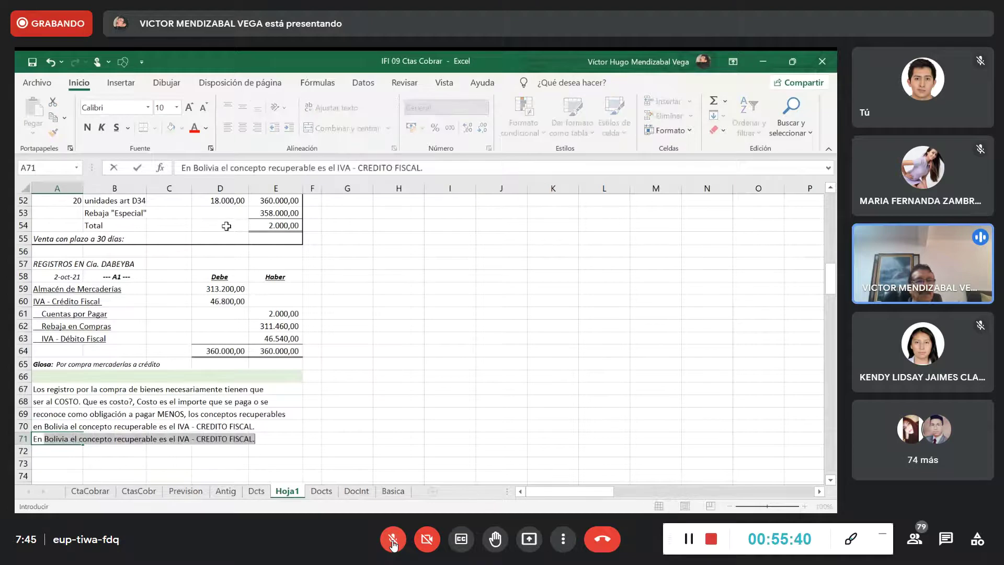
pyautogui.write('om')
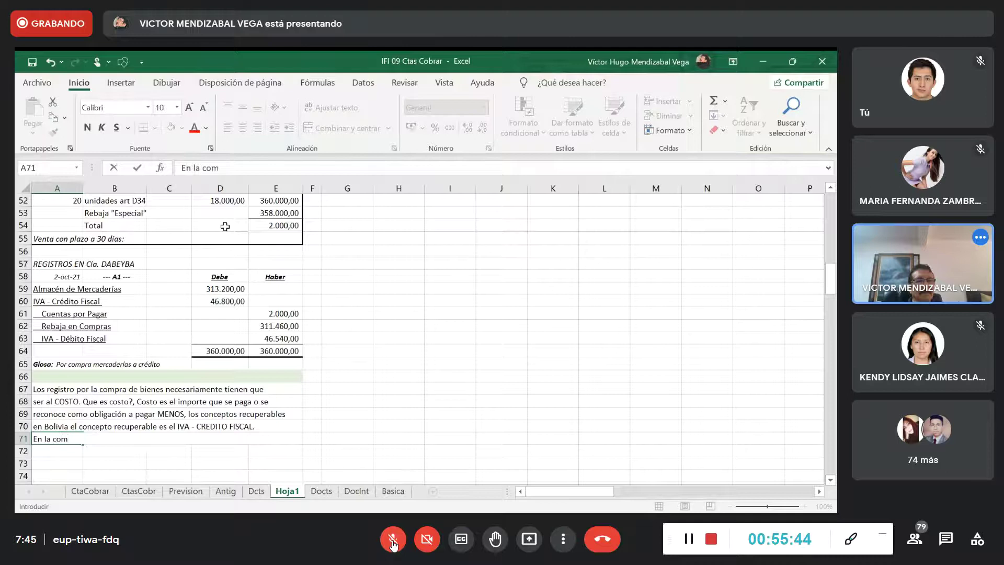
pyautogui.write('pra, los recargos, las ')
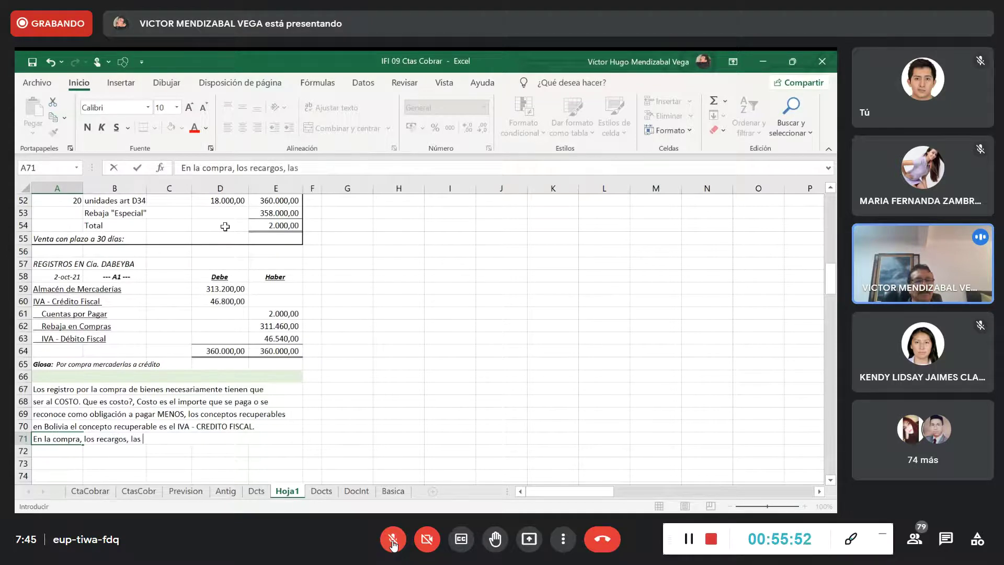
pyautogui.write('rebajas se c')
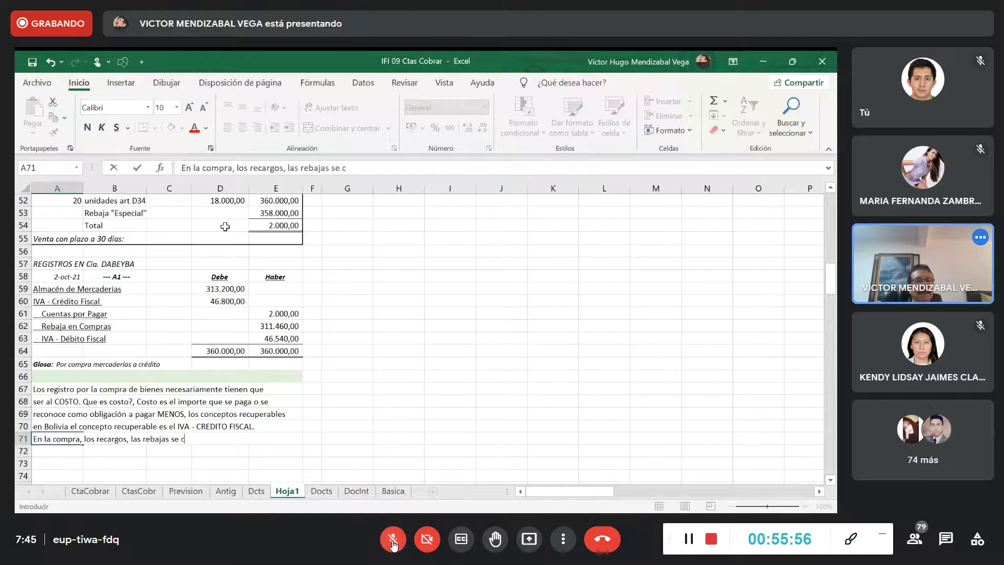
pyautogui.write('onsolidan en el ')
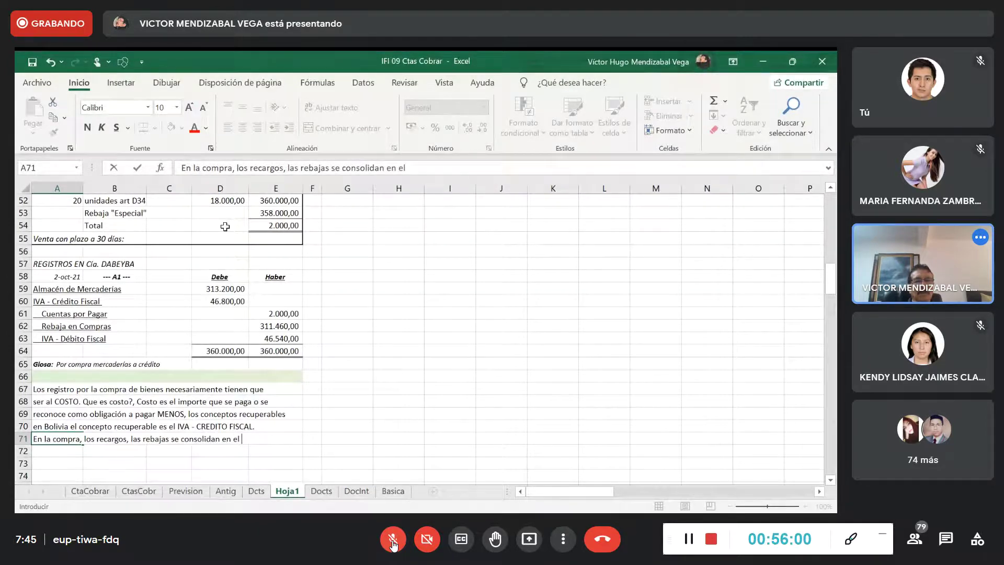
pyautogui.write('Costo, se')
pyautogui.press('Return')
# Finish the note in A72 with "incluyen en más o menos, según el concepto.".
pyautogui.write('inclue')
pyautogui.write('n')
pyautogui.press('BackSpace')
pyautogui.press('BackSpace')
pyautogui.write('ye')
pyautogui.press('BackSpace')
pyautogui.write('n e')
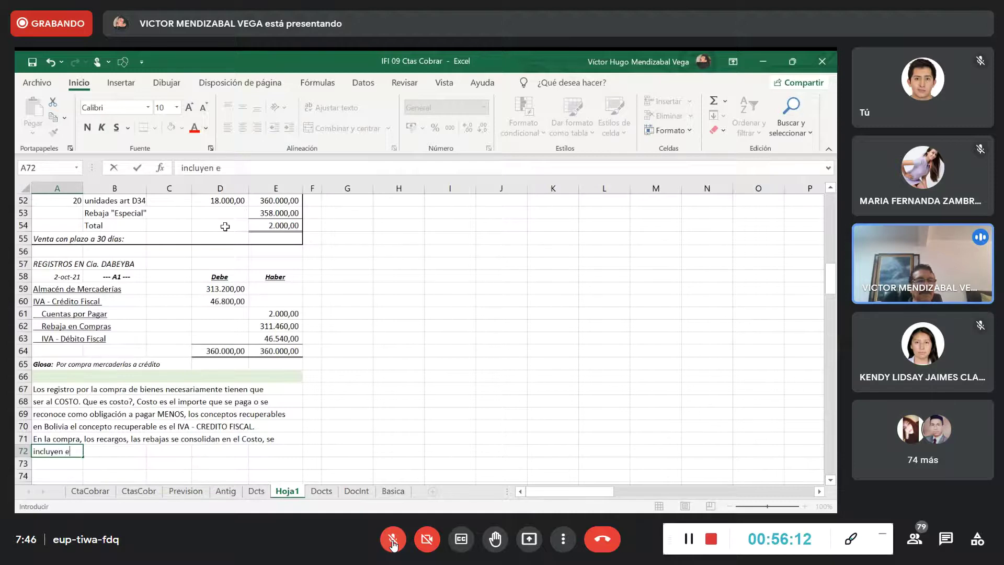
pyautogui.write('n más o menos, ')
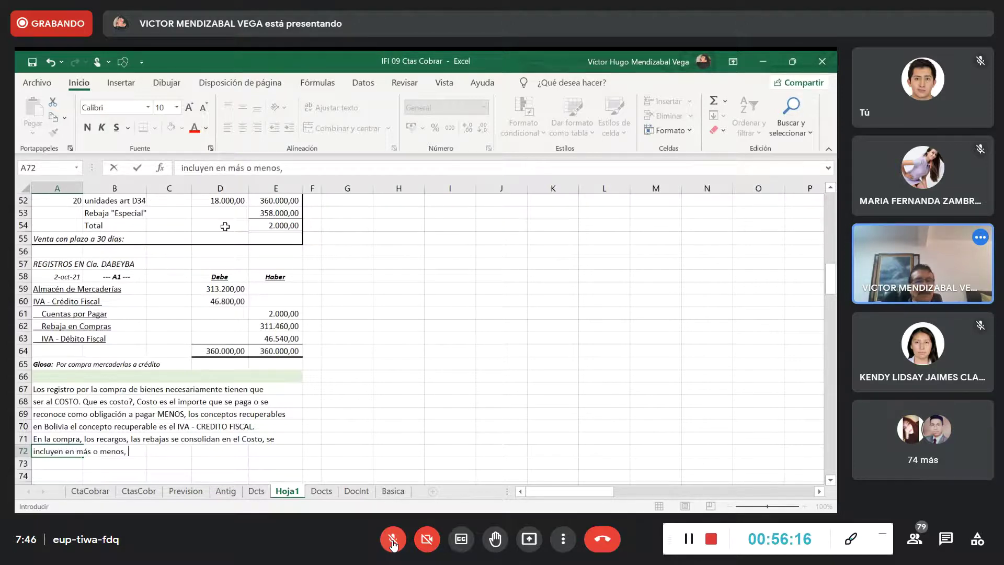
pyautogui.write('según el concepto.')
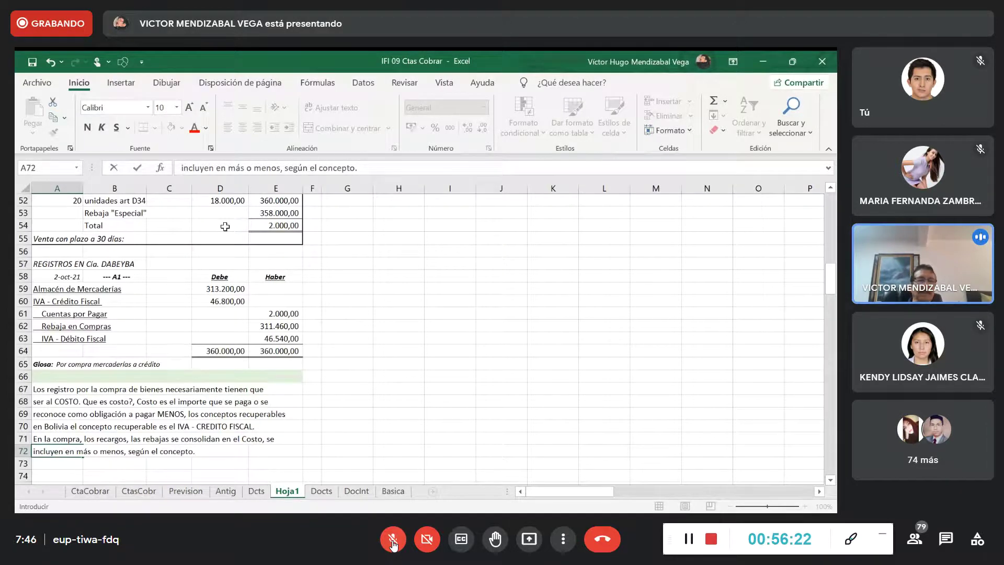
# Fill A73:E73, directly below the note, with the same light green as row 66.
pyautogui.scroll(-2, 56, 386)
pyautogui.moveTo(56, 386); pyautogui.dragTo(292, 390)
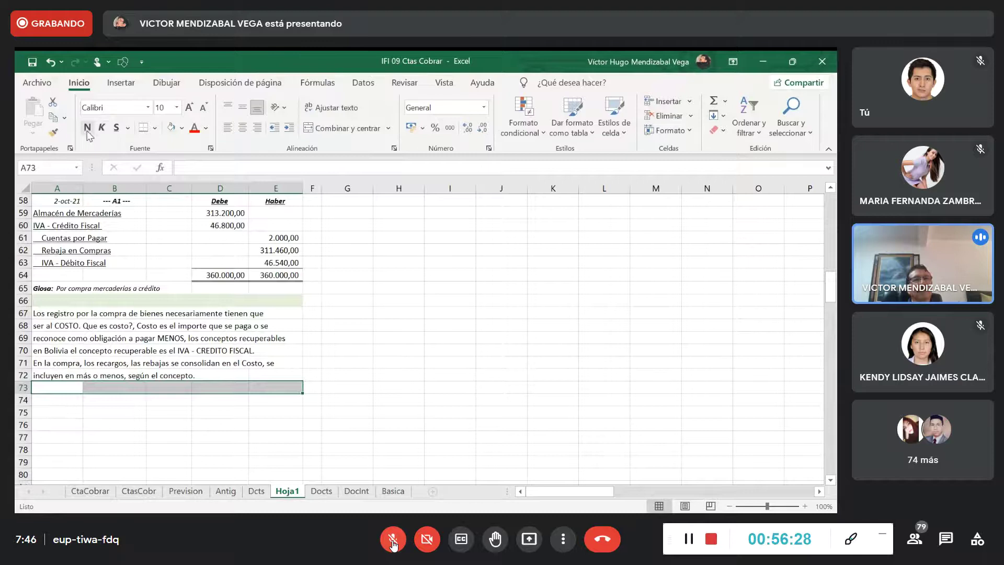
pyautogui.click(173, 130)
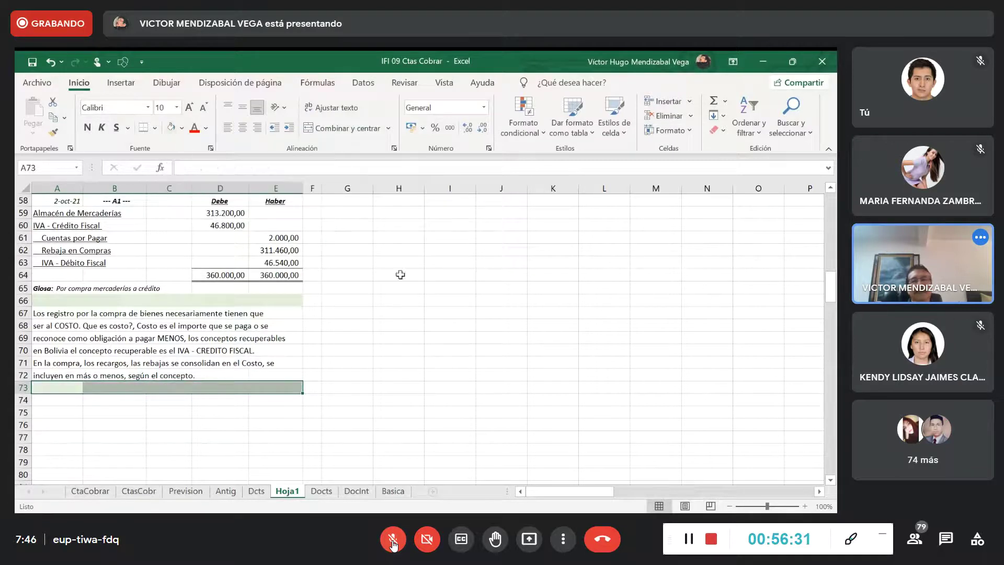
# Enter the label "10 unidade c/u a Bs" in H76 for a new purchase example.
pyautogui.click(401, 428)
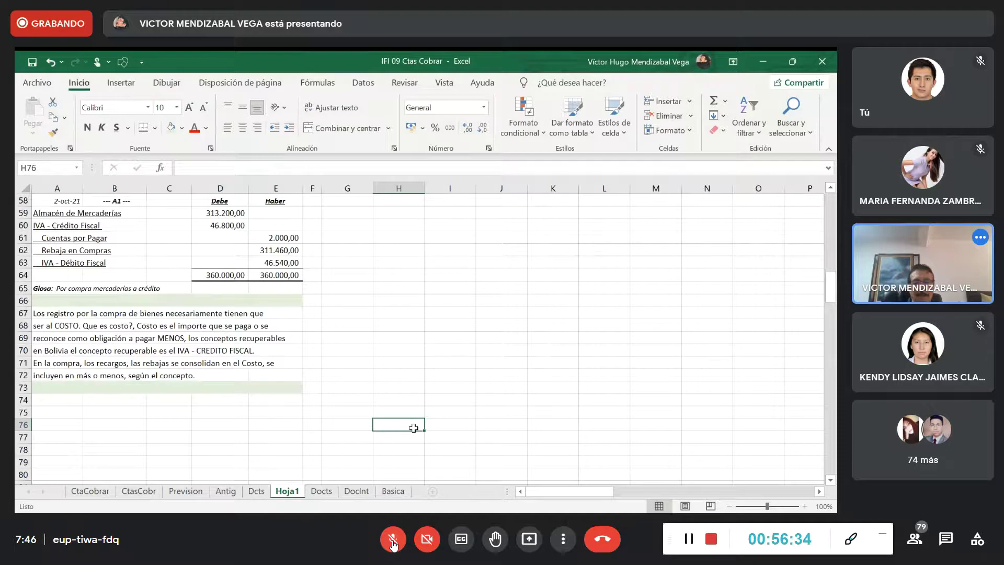
pyautogui.write('1')
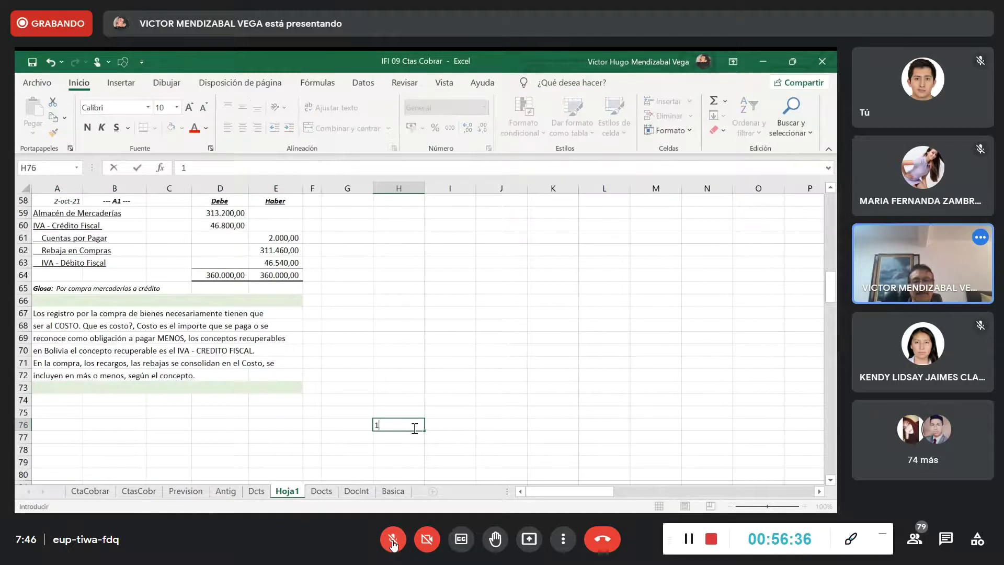
pyautogui.write('0 unidade')
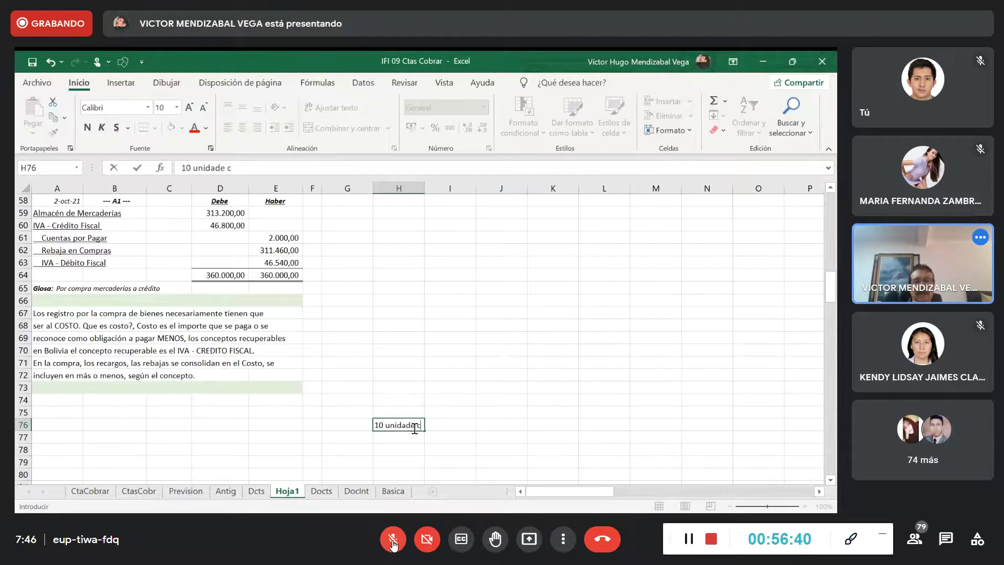
pyautogui.write(' c')
pyautogui.write('(s')
pyautogui.write('u a B')
pyautogui.write('s')
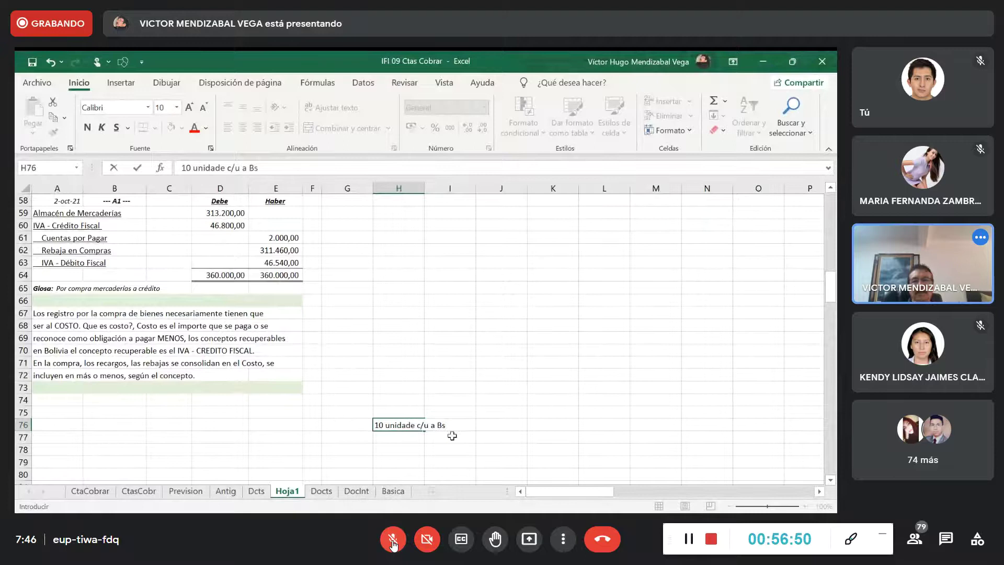
# Enter the unit price 1 in J76 and calculate the purchase amount in K76 with +10*1.
pyautogui.click(503, 424)
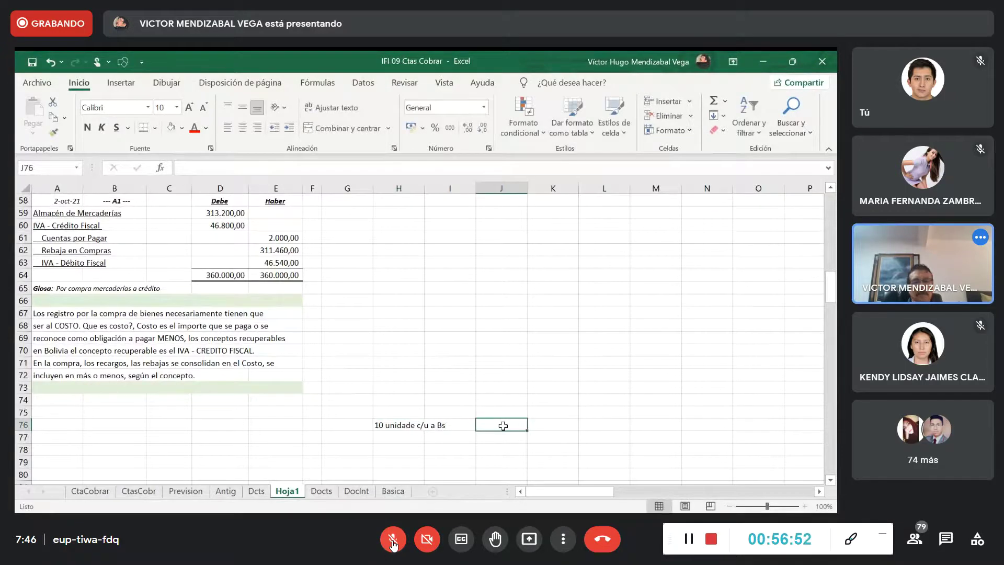
pyautogui.write('1')
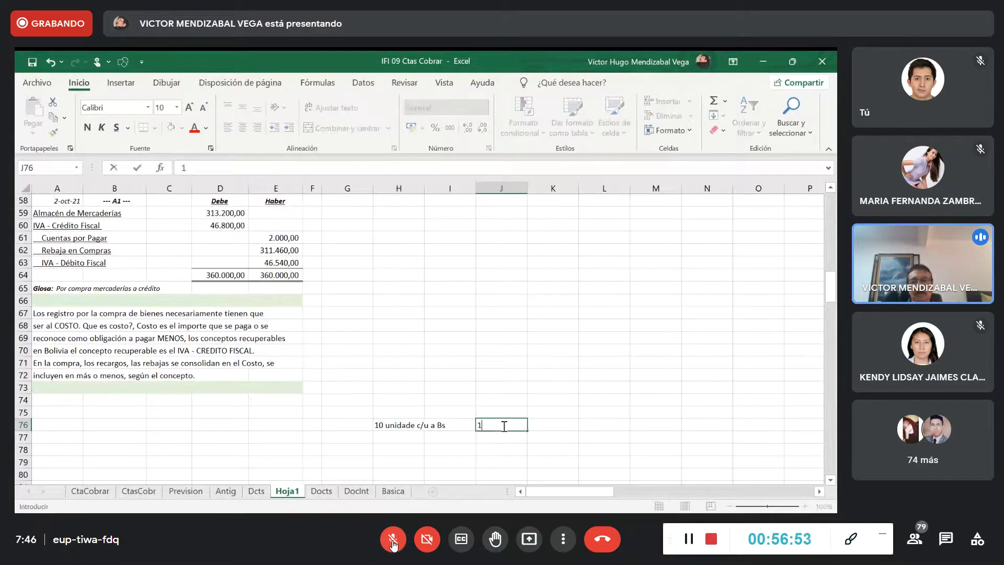
pyautogui.click(559, 424)
pyautogui.write('+')
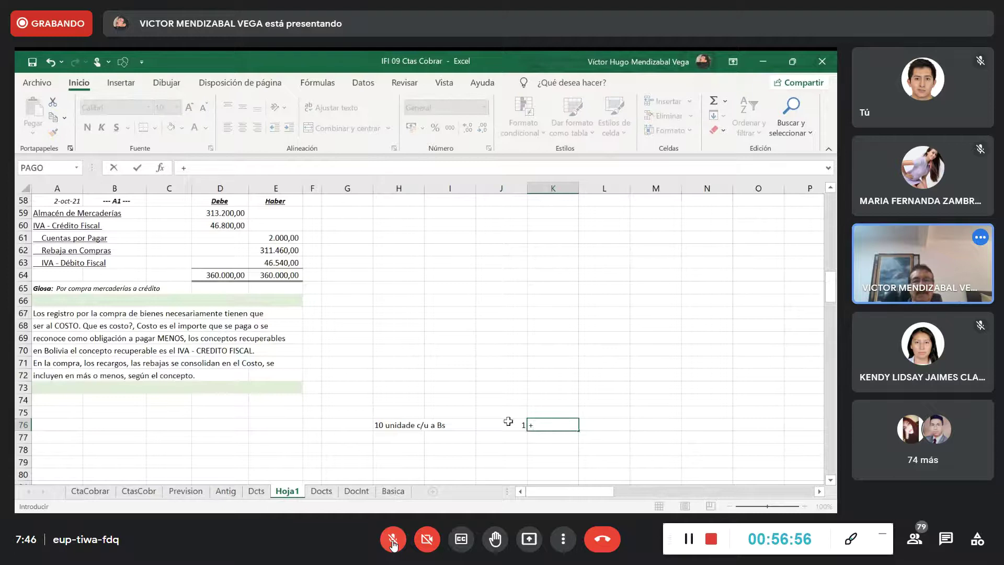
pyautogui.write('10*1')
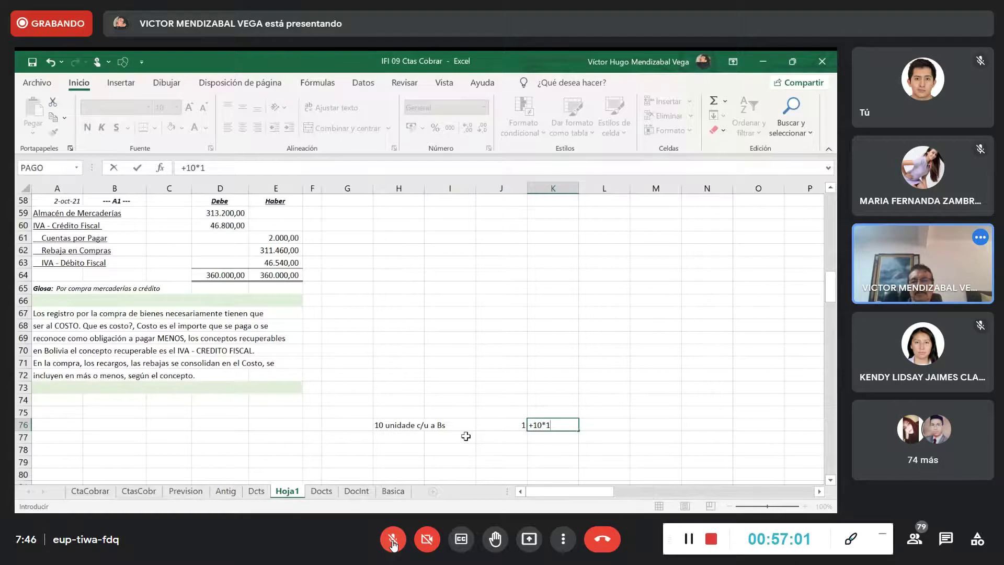
pyautogui.press('Return')
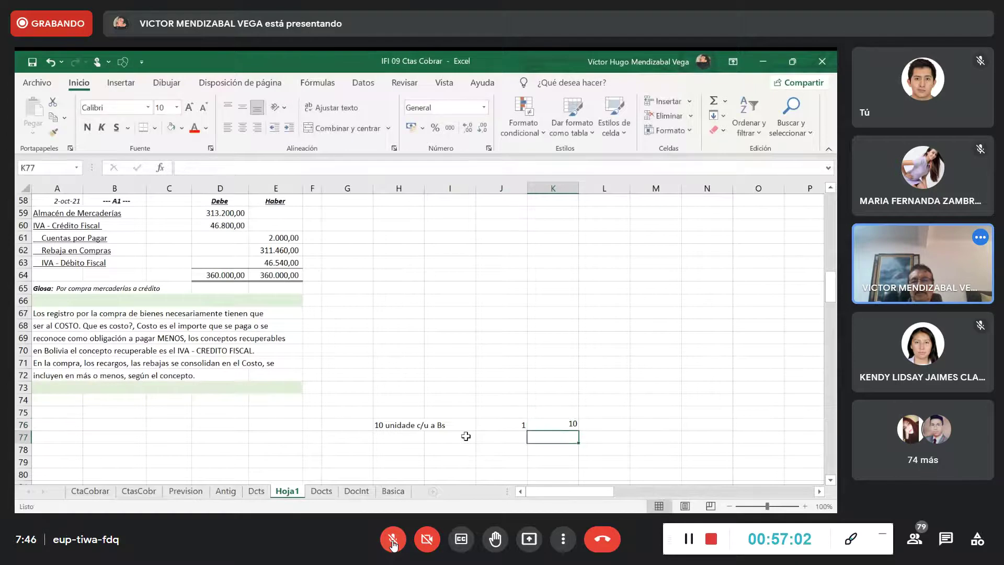
# Add a surcharge line with the label "Recargo" in H77 and the amount 1999 in K77.
pyautogui.click(395, 435)
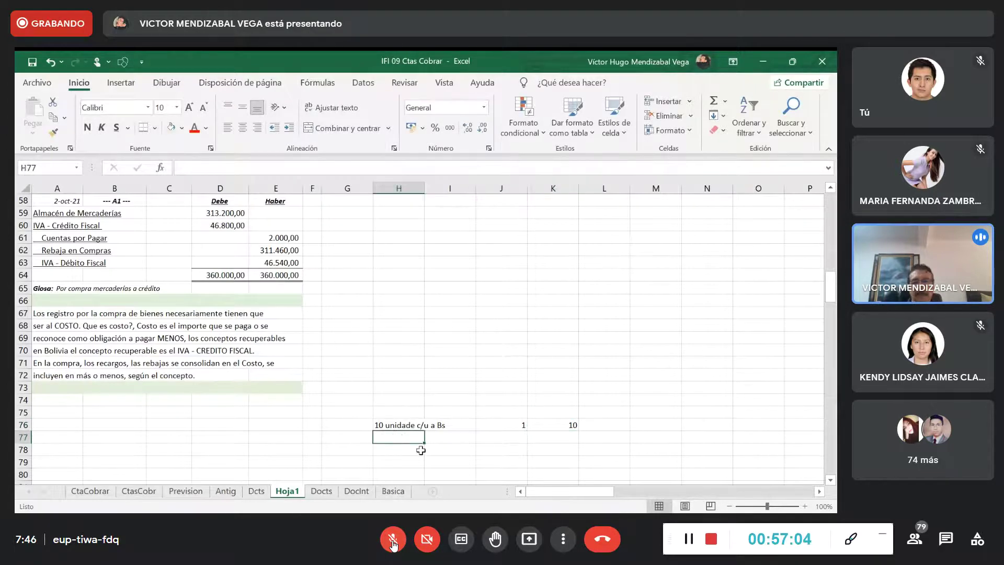
pyautogui.write('Recargo')
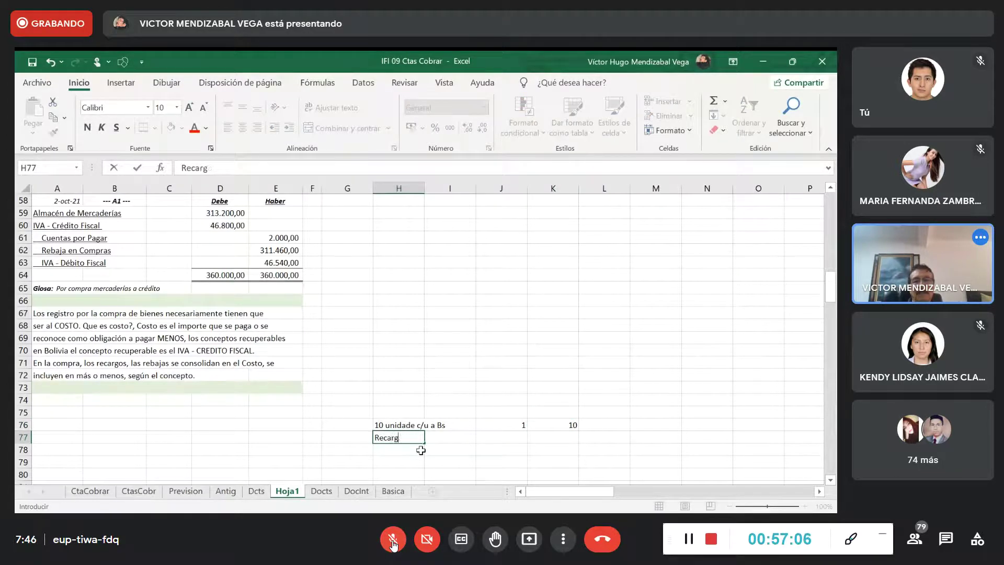
pyautogui.click(537, 436)
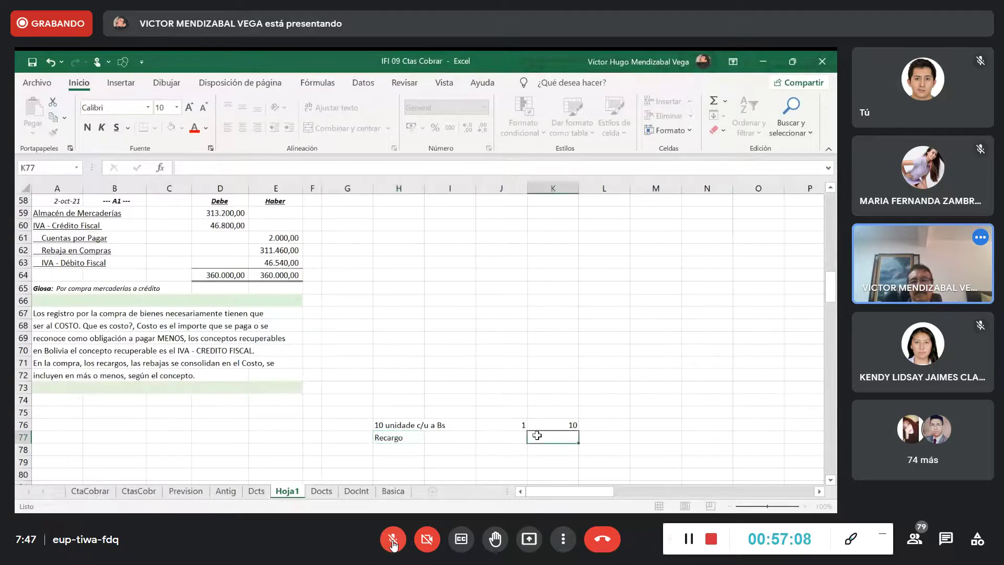
pyautogui.write('1999')
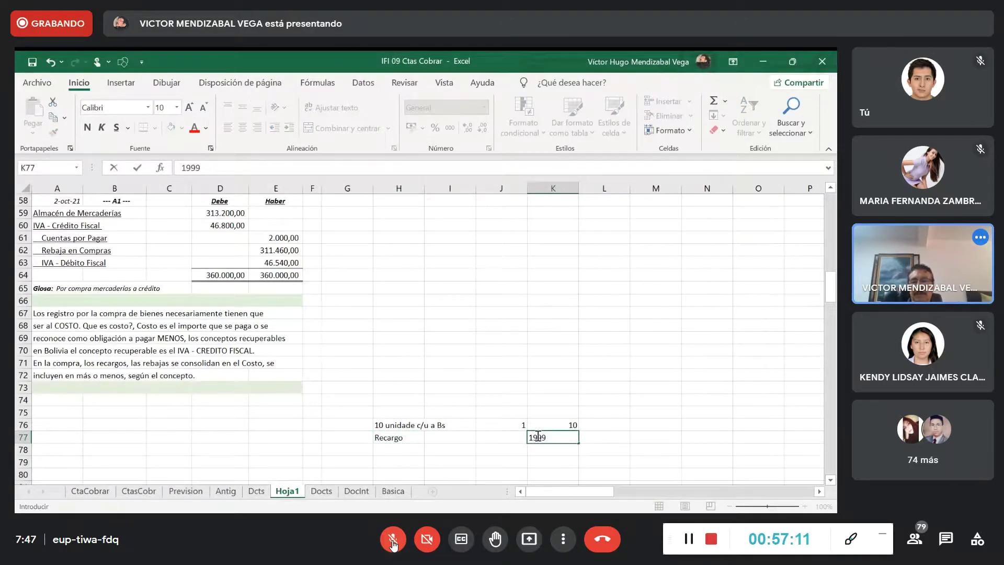
pyautogui.press('Return')
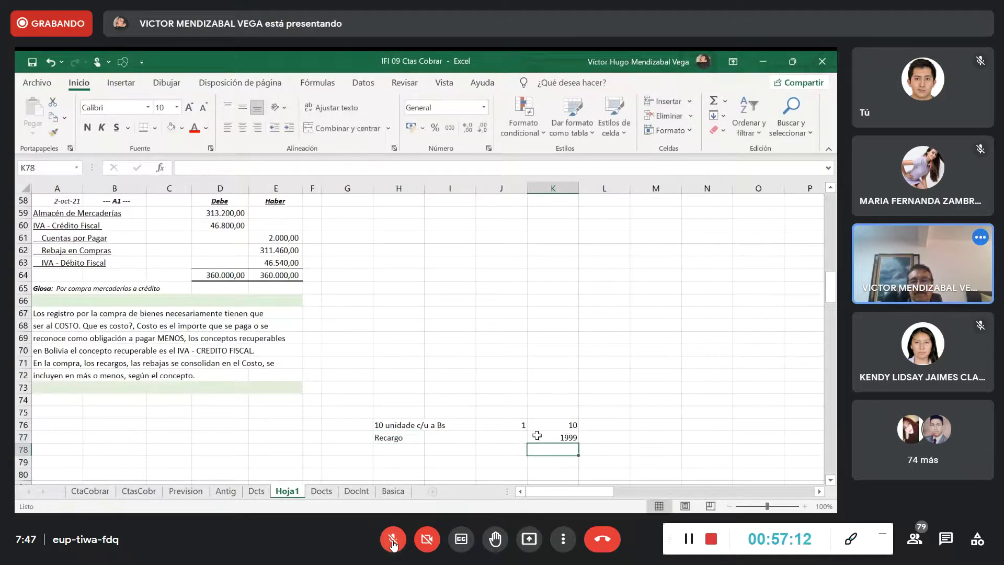
# Enter the label "Total a Pagar" in I78, leaving K78 empty.
pyautogui.write('To')
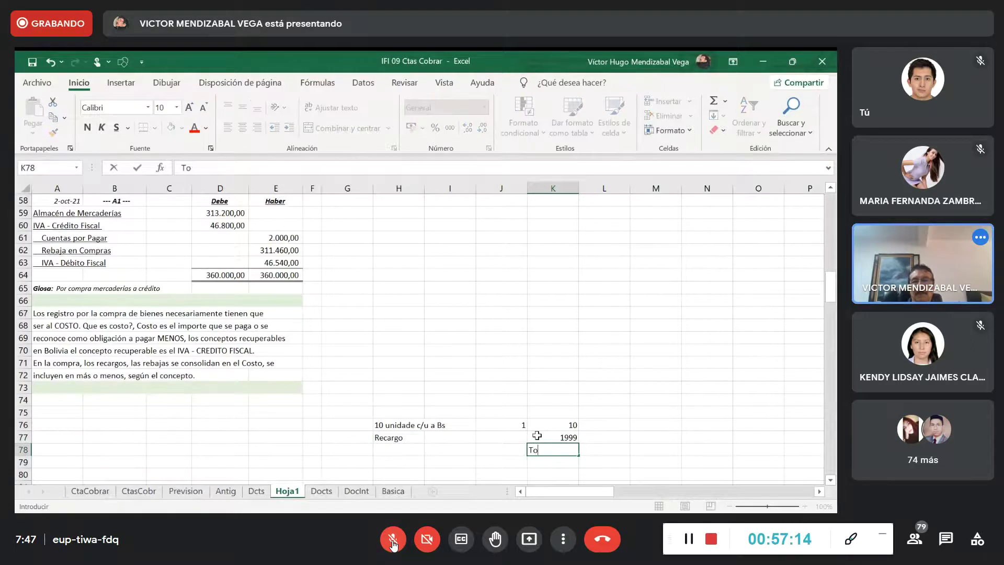
pyautogui.press('BackSpace')
pyautogui.press('BackSpace')
pyautogui.press('BackSpace')
pyautogui.press('Left')
pyautogui.press('Left')
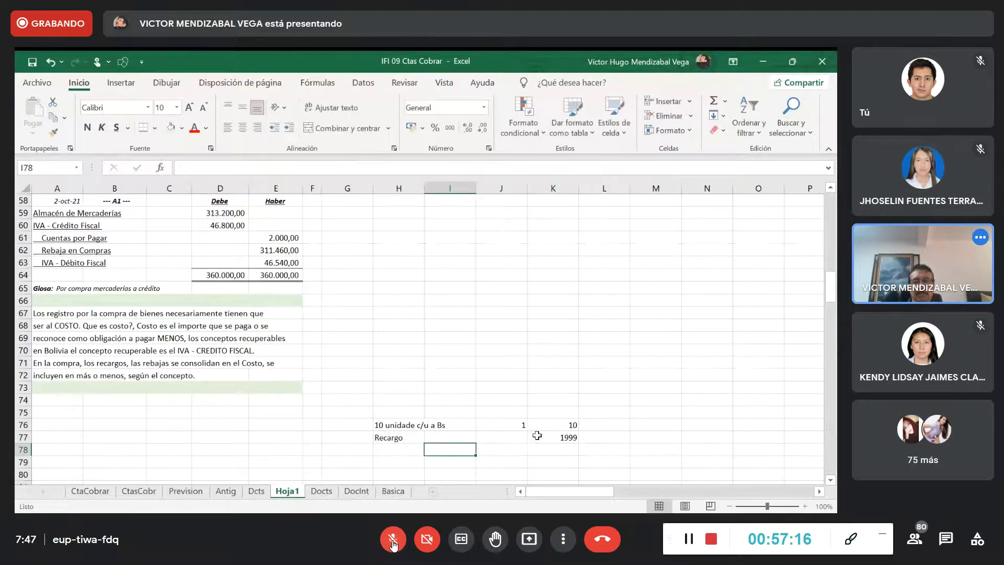
pyautogui.write('Total a Pagar')
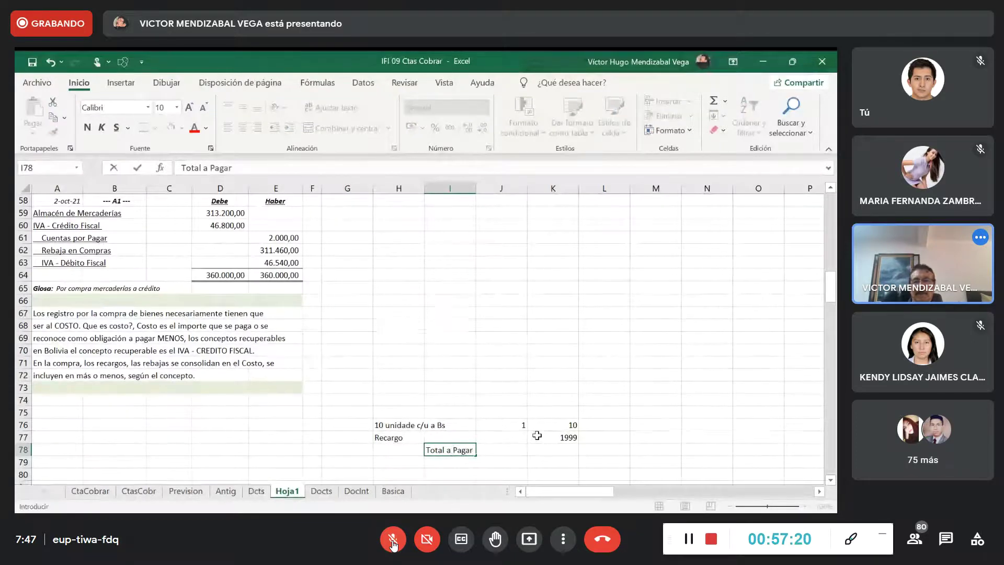
# Correct the surcharge amount in K77 to 1990 and sum K76:K77 in K78.
pyautogui.click(568, 449)
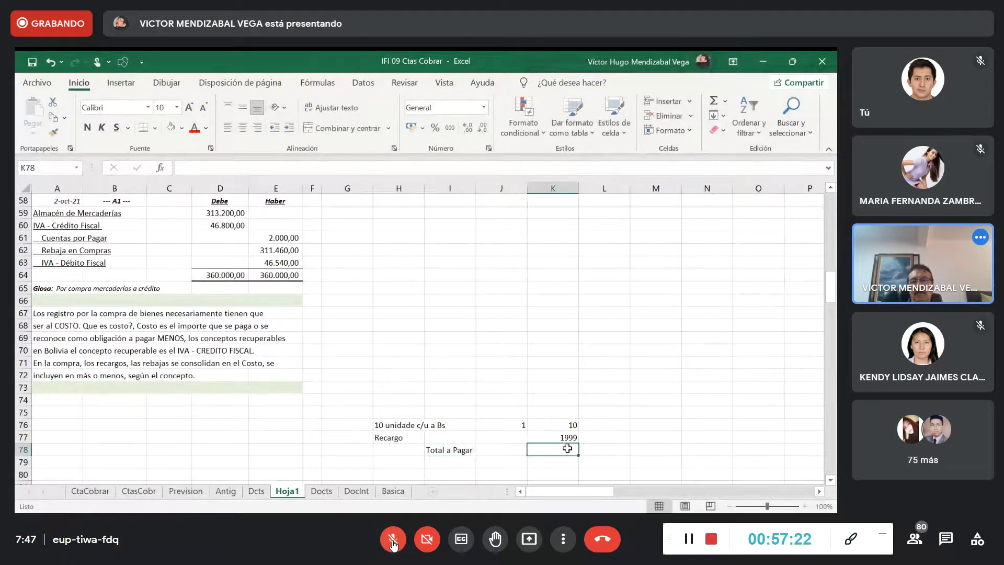
pyautogui.click(556, 438)
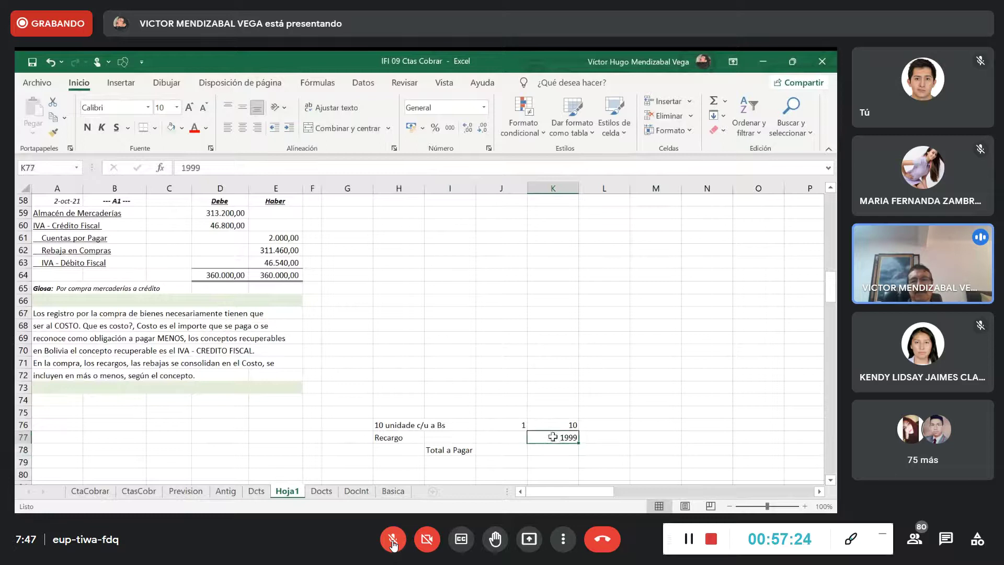
pyautogui.click(196, 167)
pyautogui.write('0')
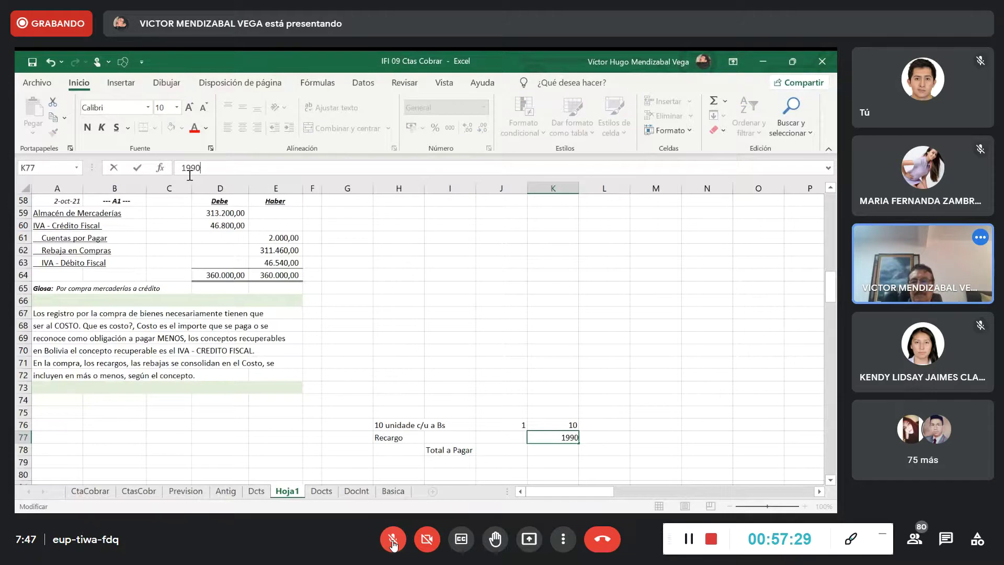
pyautogui.press('Return')
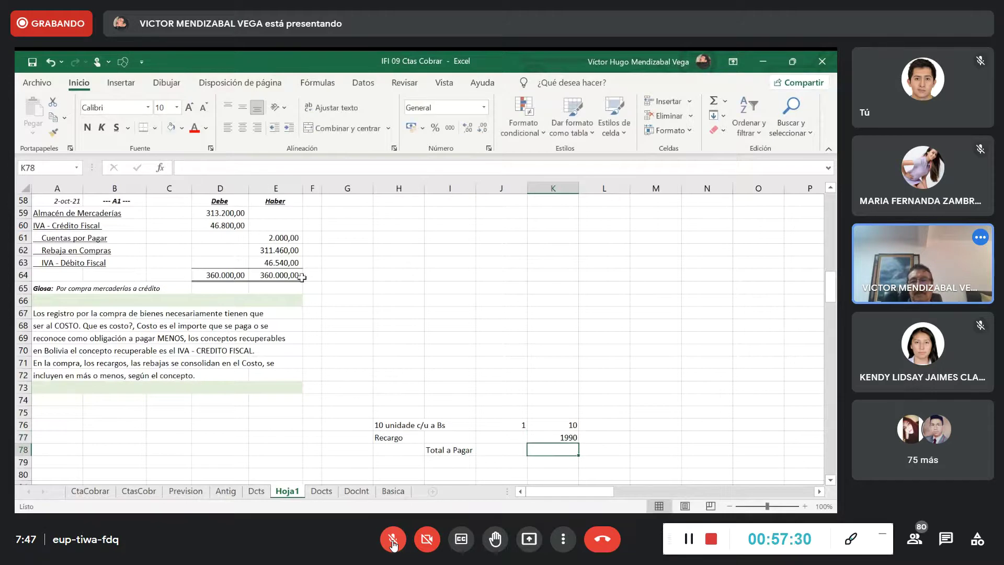
pyautogui.click(714, 101)
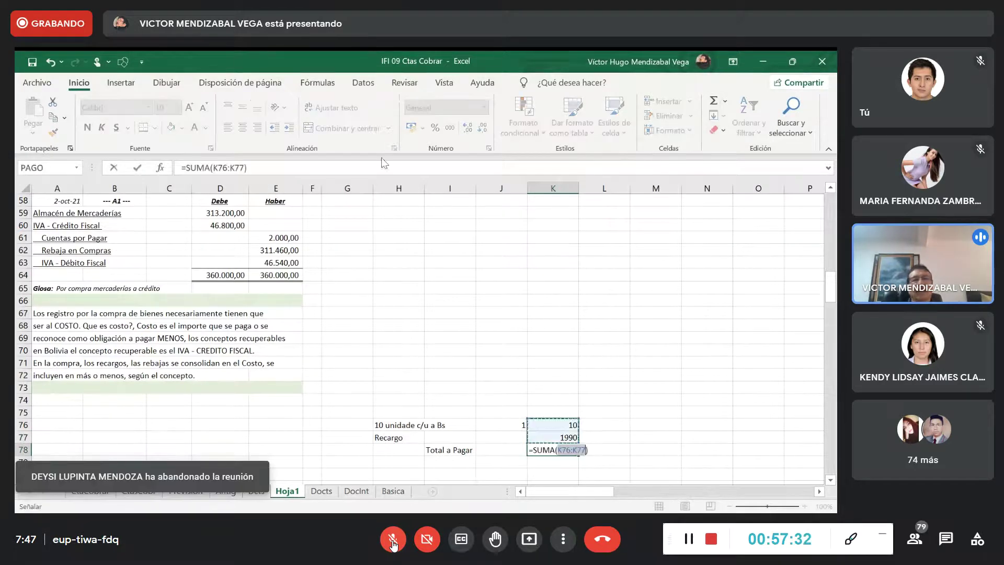
pyautogui.press('Return')
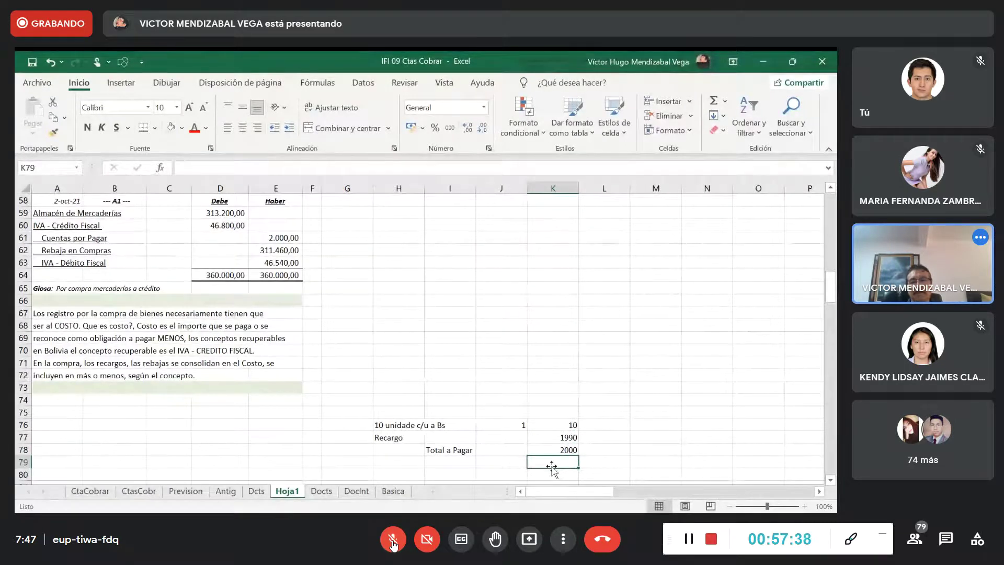
pyautogui.scroll(10, 54, 222)
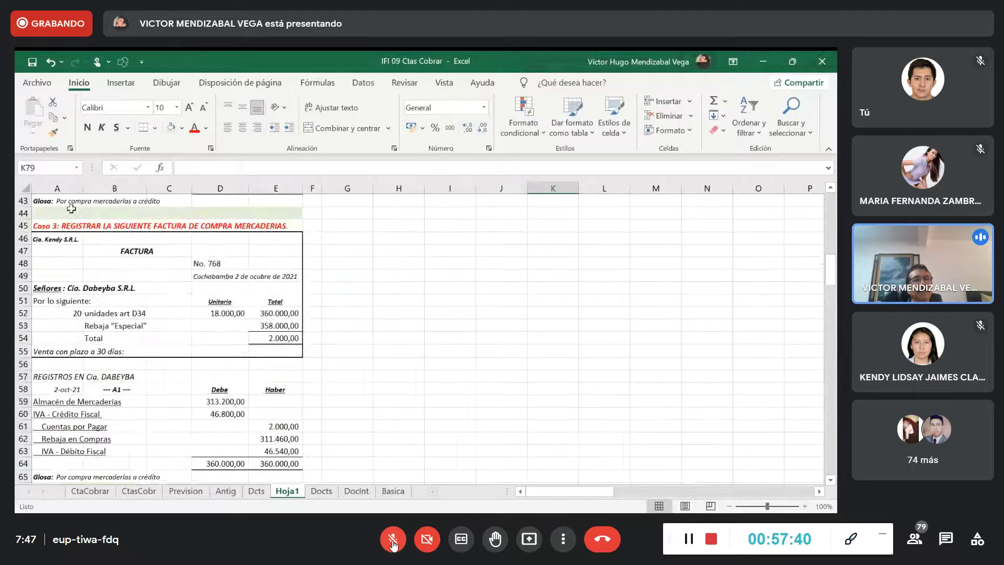
pyautogui.scroll(5, 54, 222)
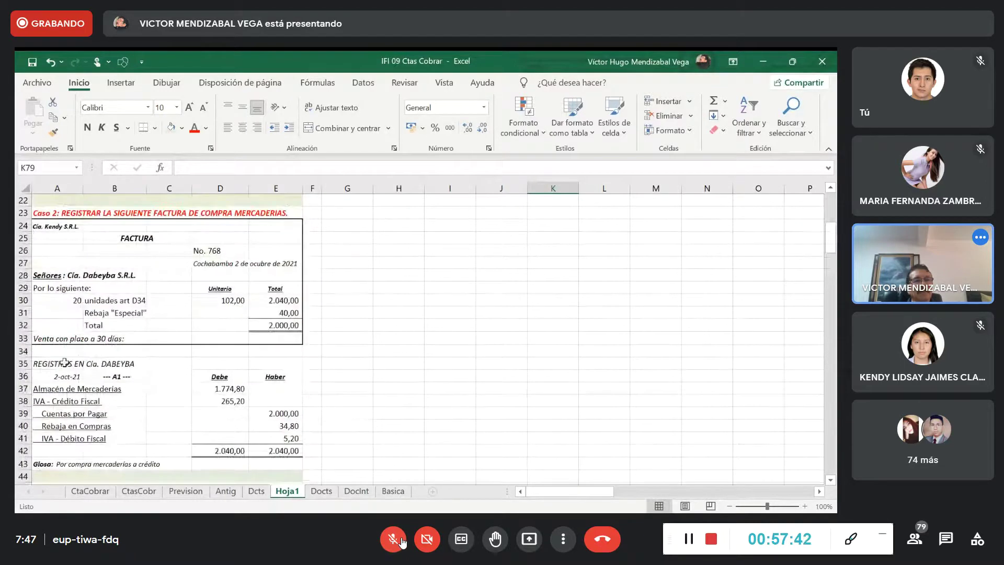
pyautogui.click(399, 540)
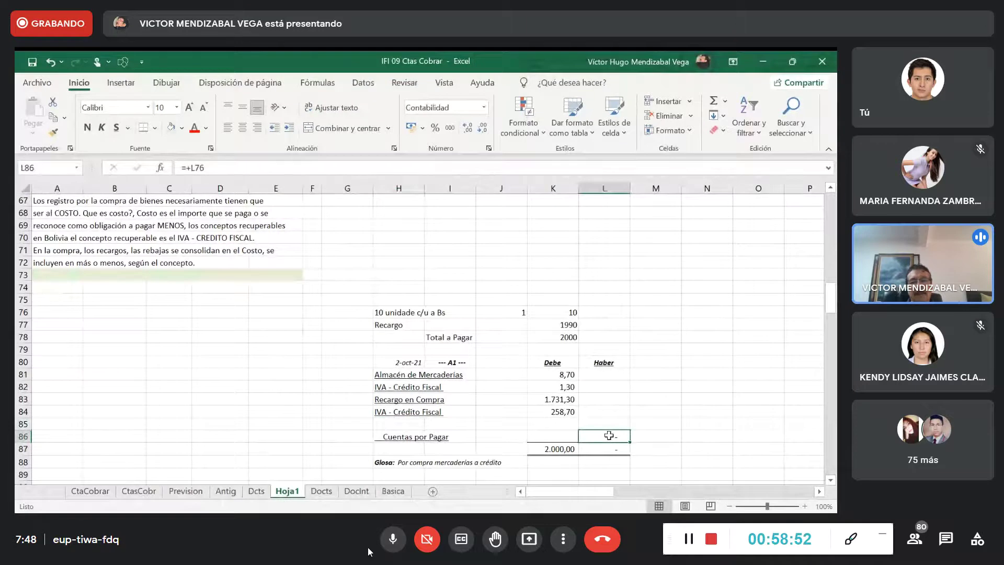
pyautogui.click(399, 535)
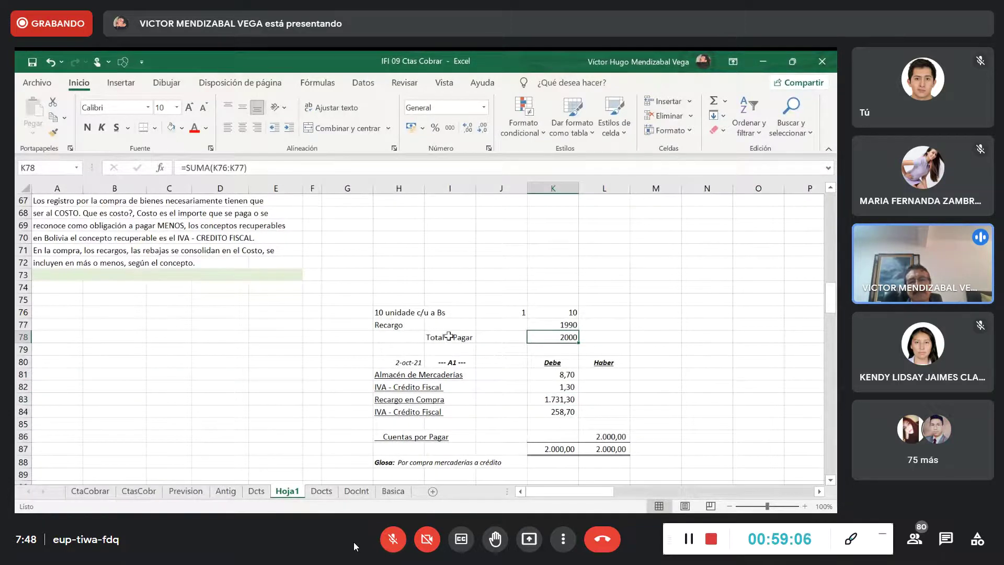
pyautogui.hotkey('ctrl', 'd')
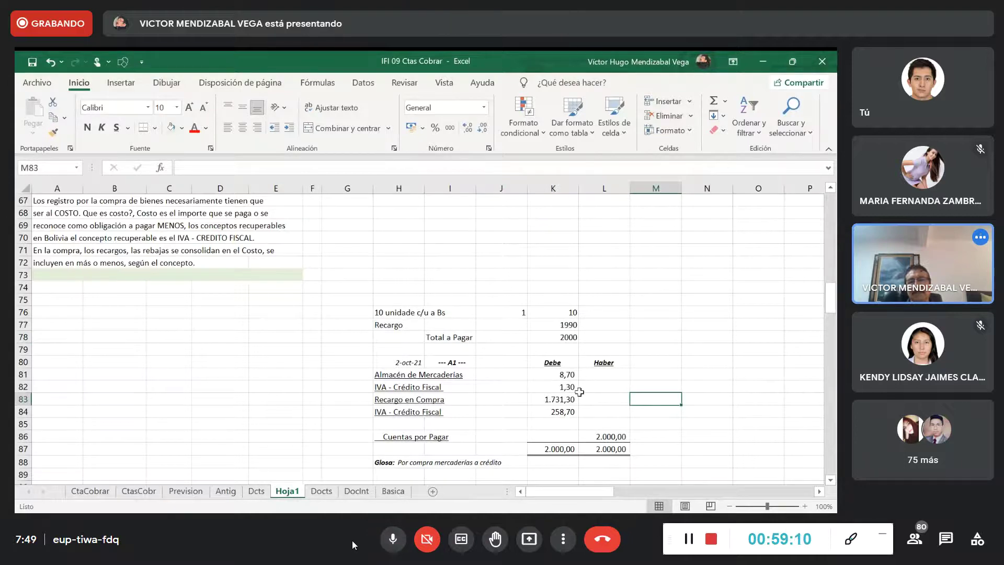
pyautogui.click(399, 541)
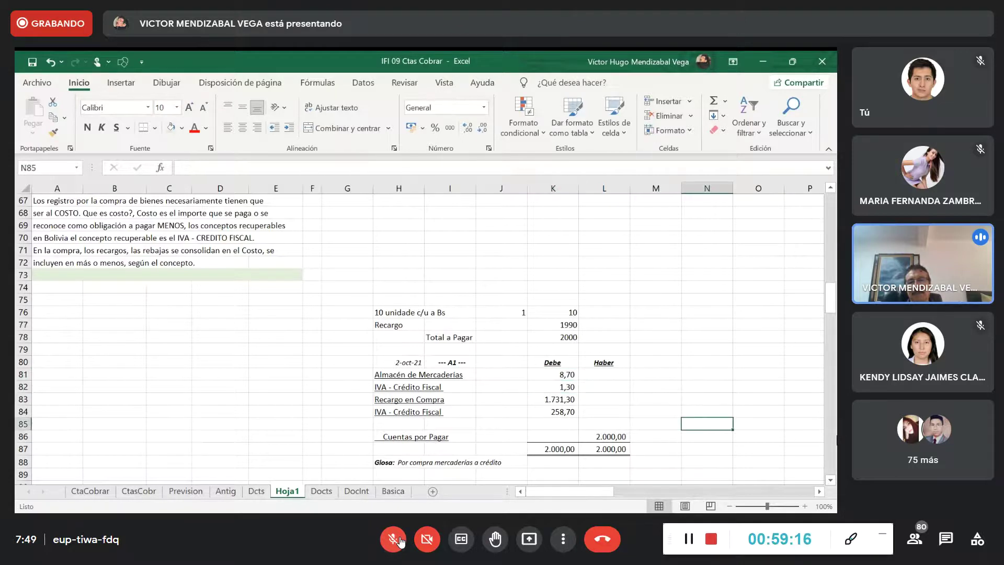
pyautogui.click(399, 540)
pyautogui.click(400, 542)
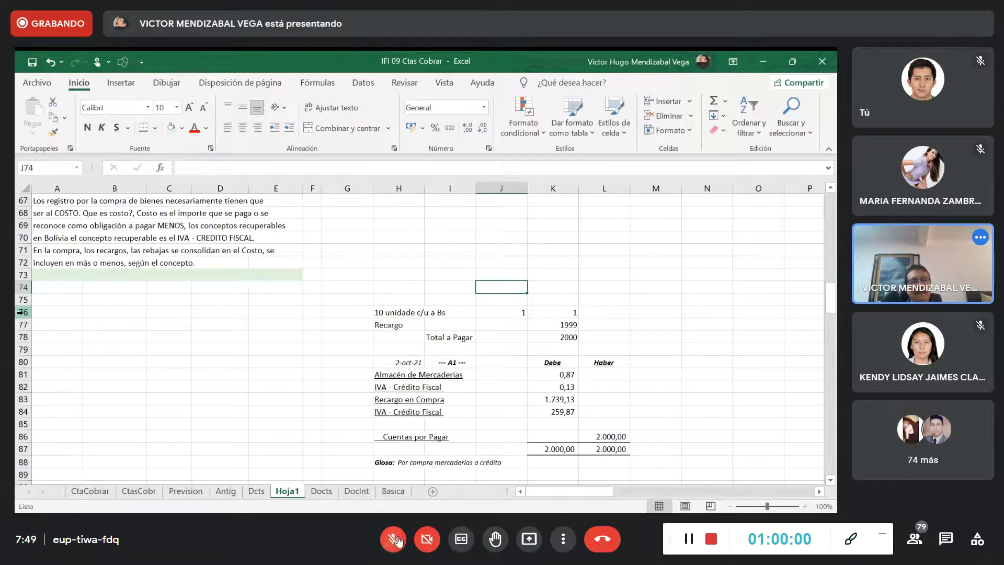
pyautogui.hotkey('ctrl', 'd')
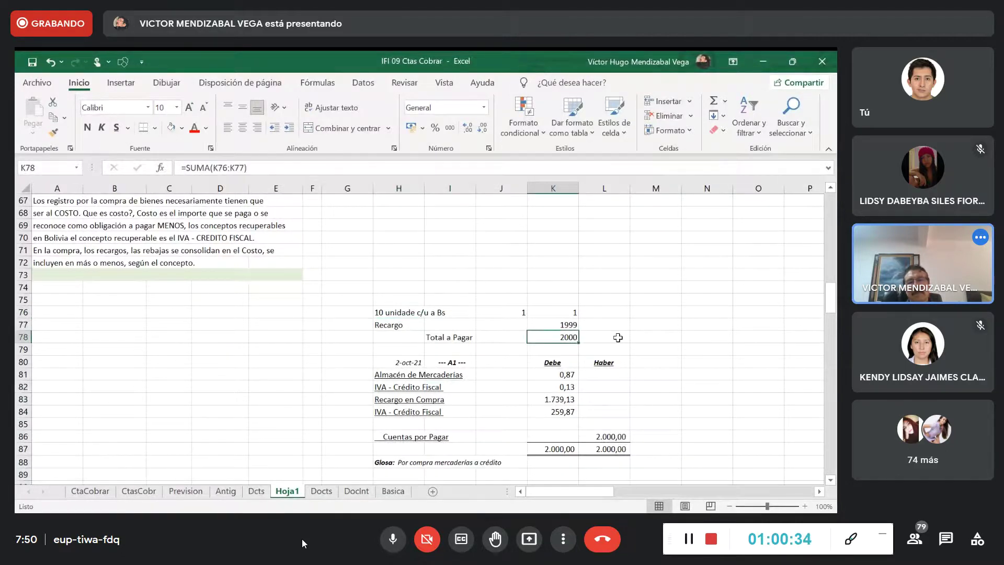
pyautogui.click(399, 539)
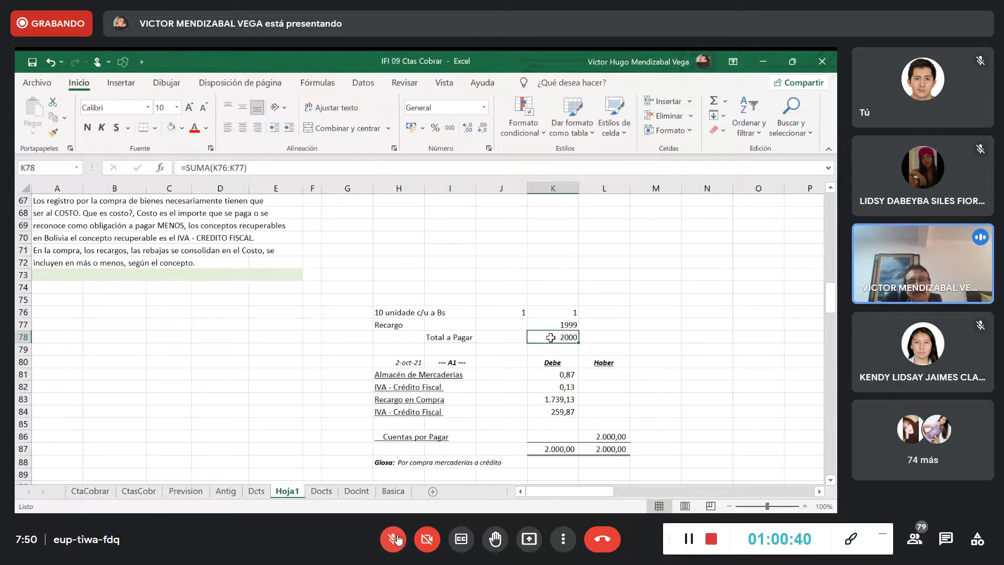
pyautogui.click(394, 539)
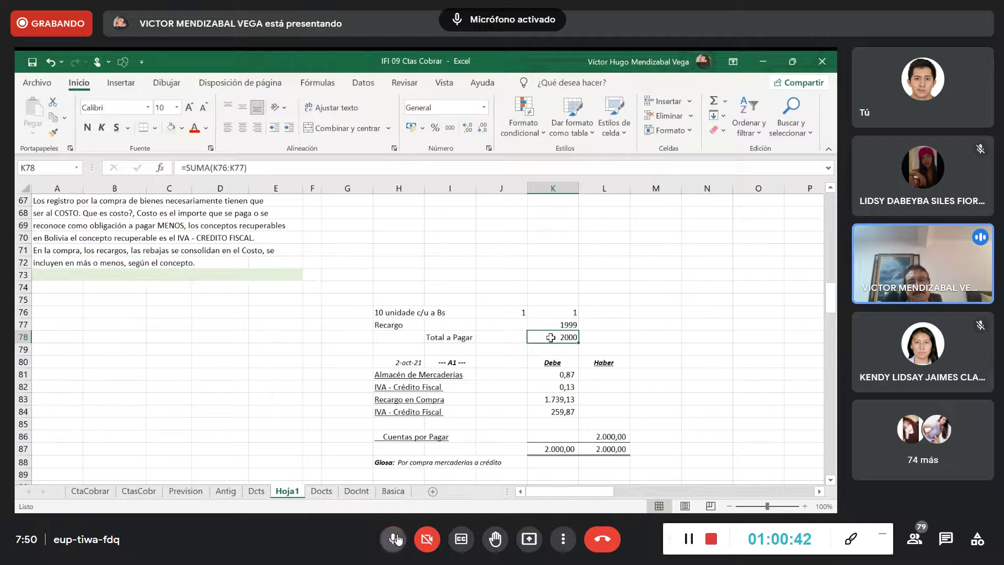
pyautogui.click(393, 539)
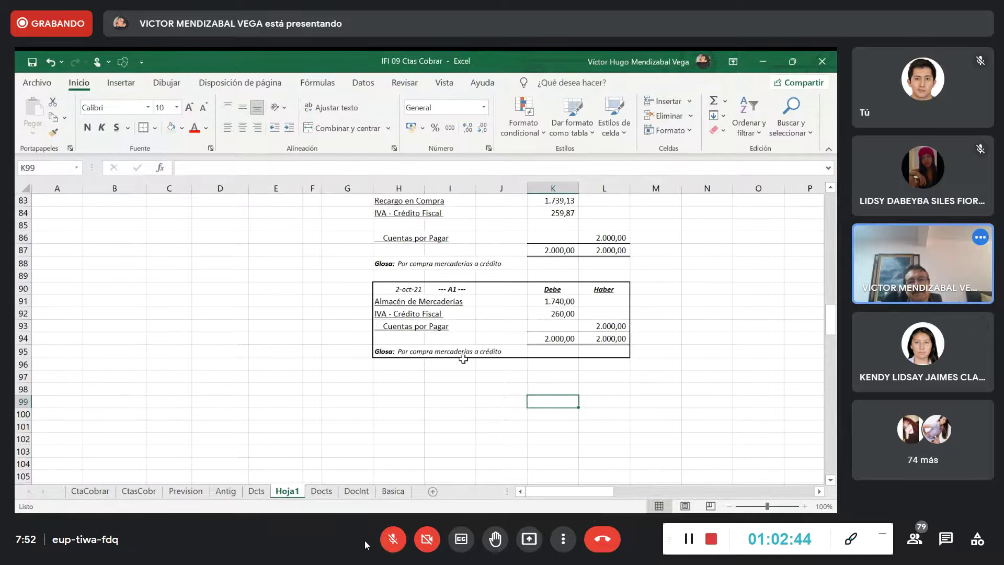
pyautogui.click(404, 545)
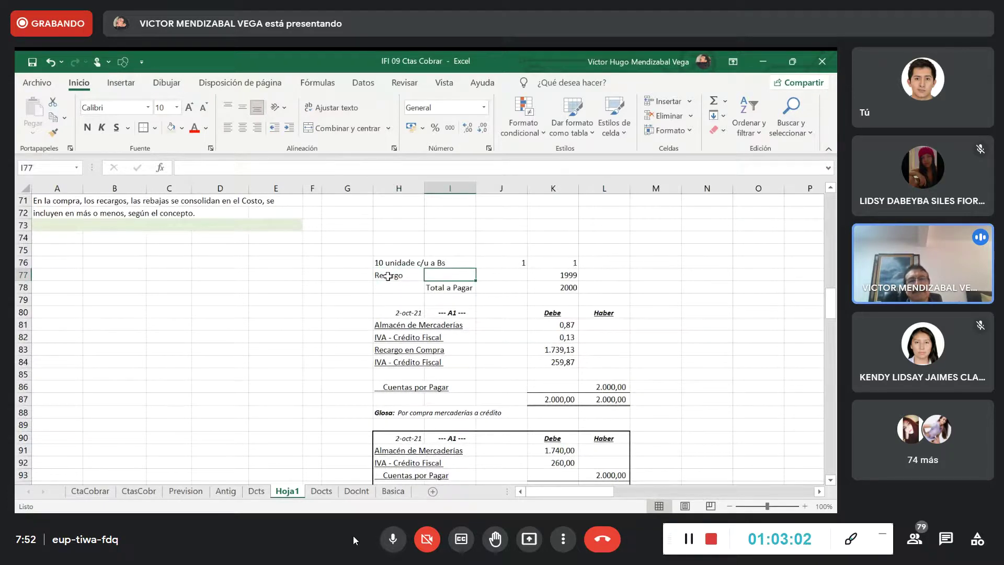
pyautogui.click(391, 538)
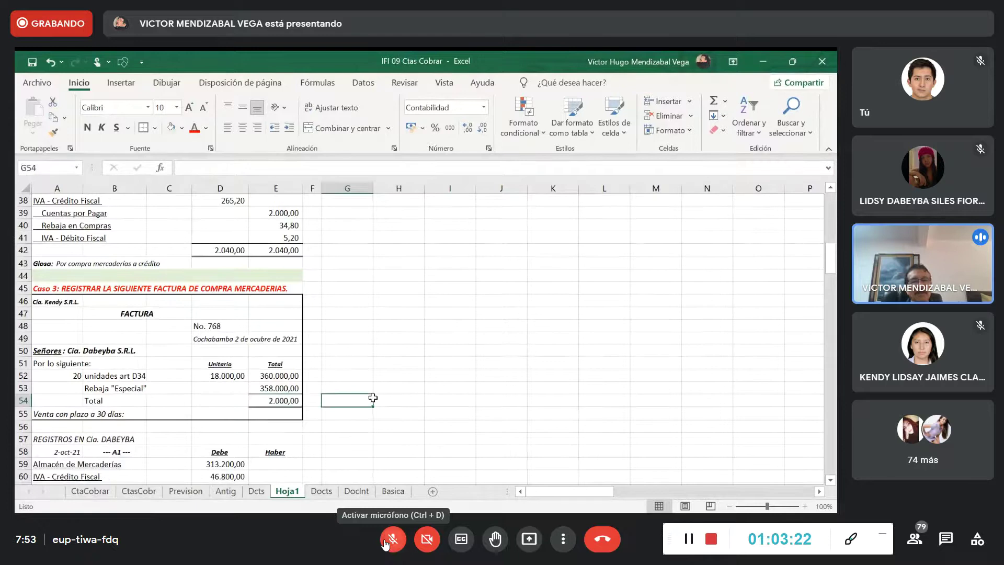
pyautogui.click(392, 539)
pyautogui.click(391, 539)
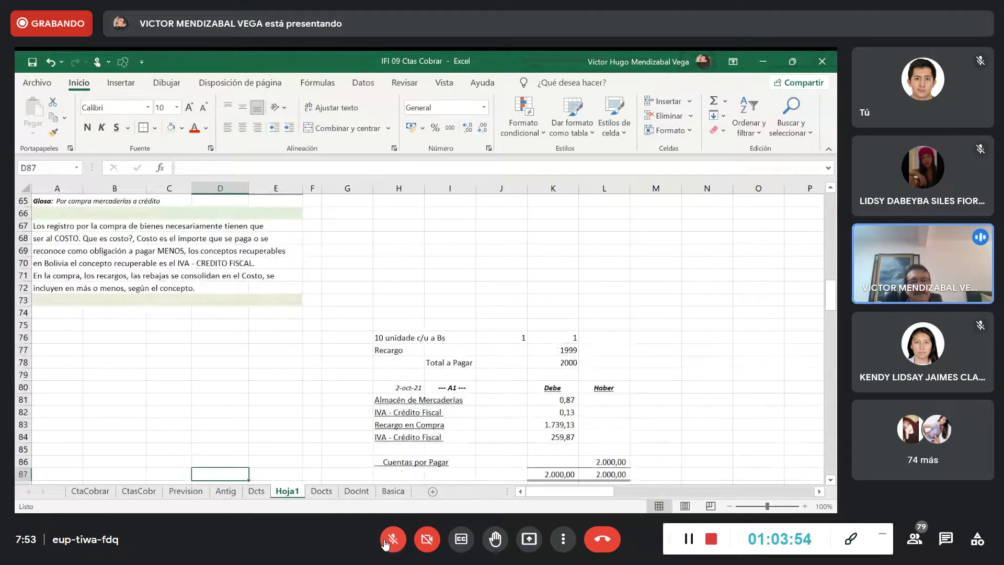
pyautogui.click(386, 543)
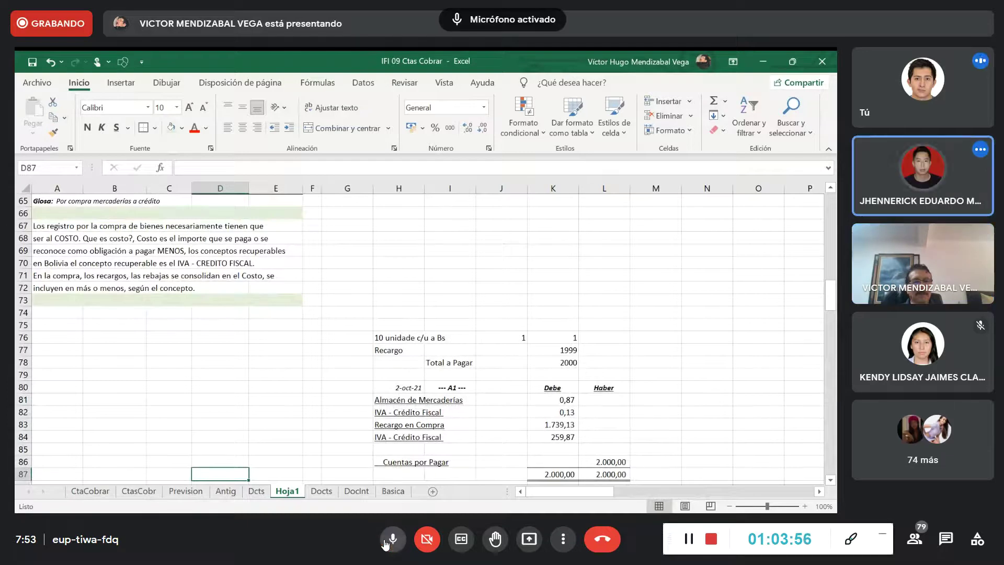
pyautogui.click(385, 544)
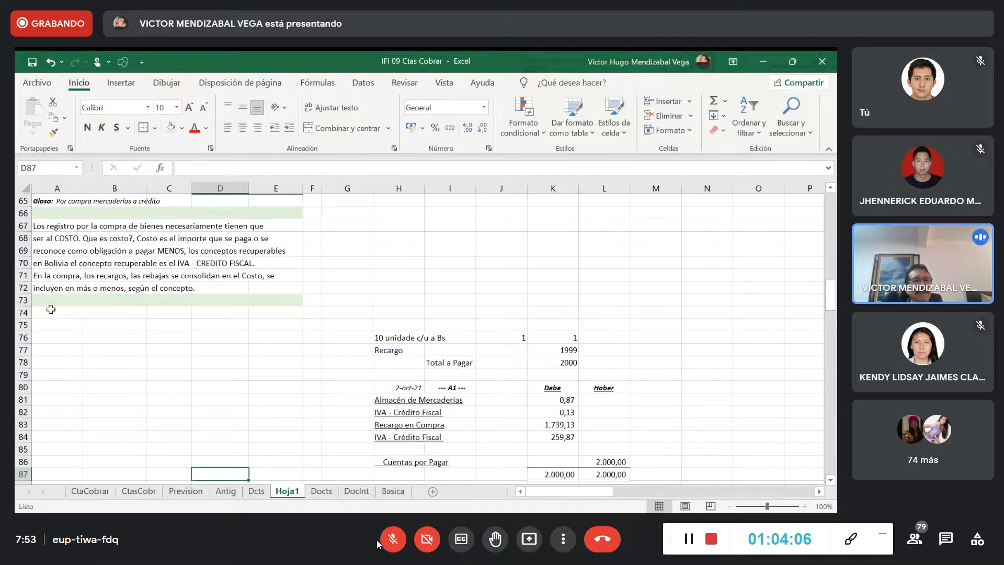
# Enter in A74 the student's first name followed by ", esta escribiendo que vio en varios Estados Financieros la cuenta".
pyautogui.click(51, 309)
pyautogui.write('L')
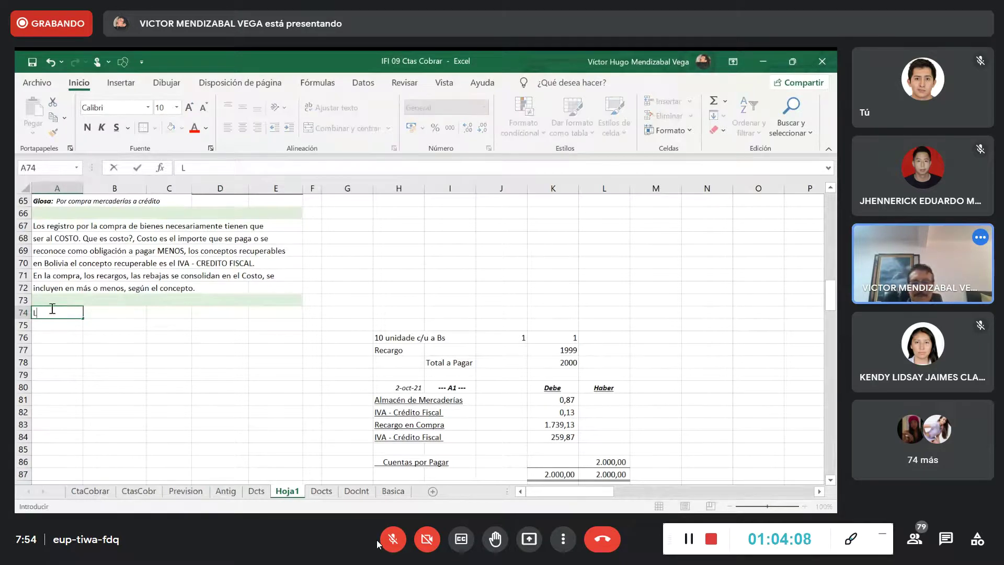
pyautogui.write('id')
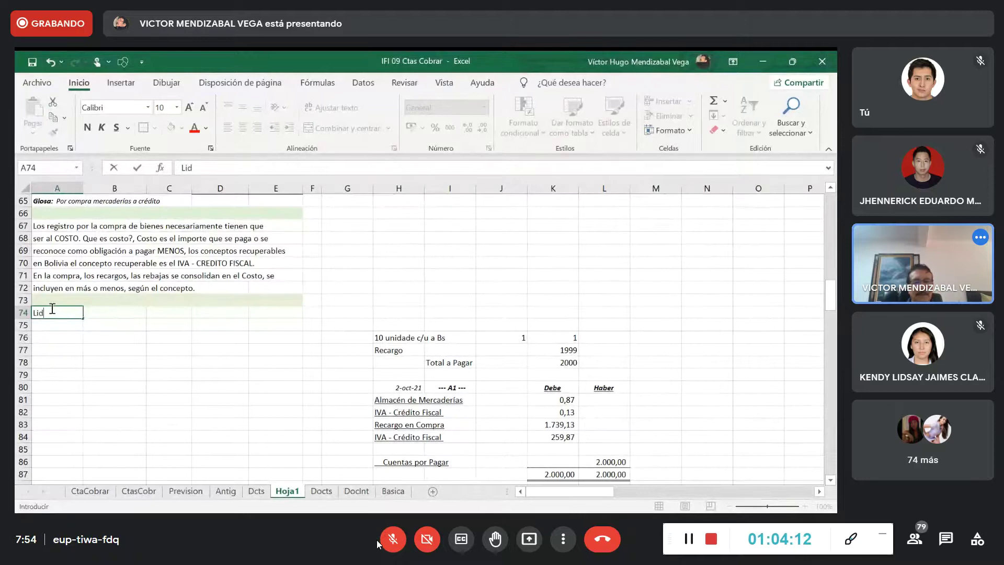
pyautogui.write('sy')
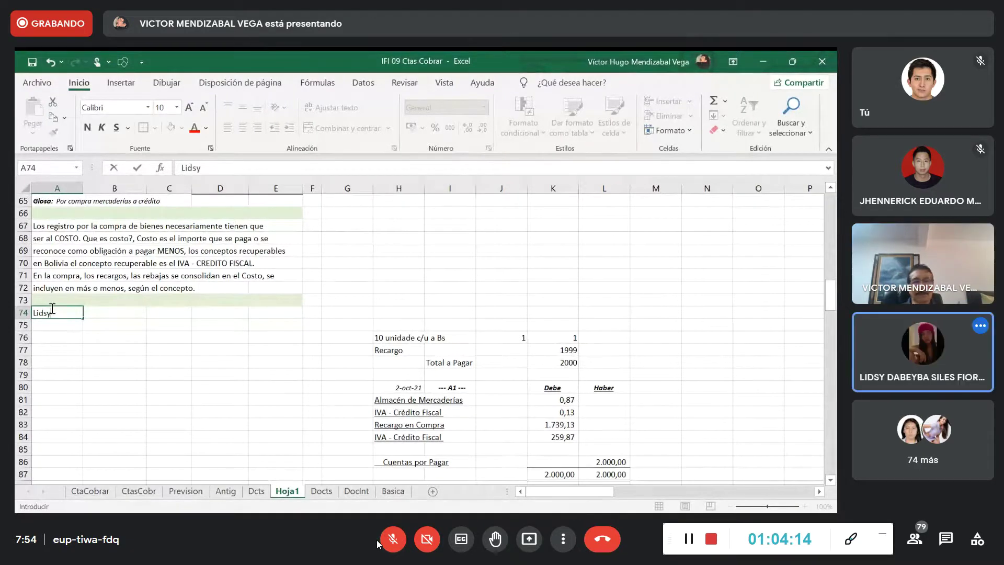
pyautogui.write(', es')
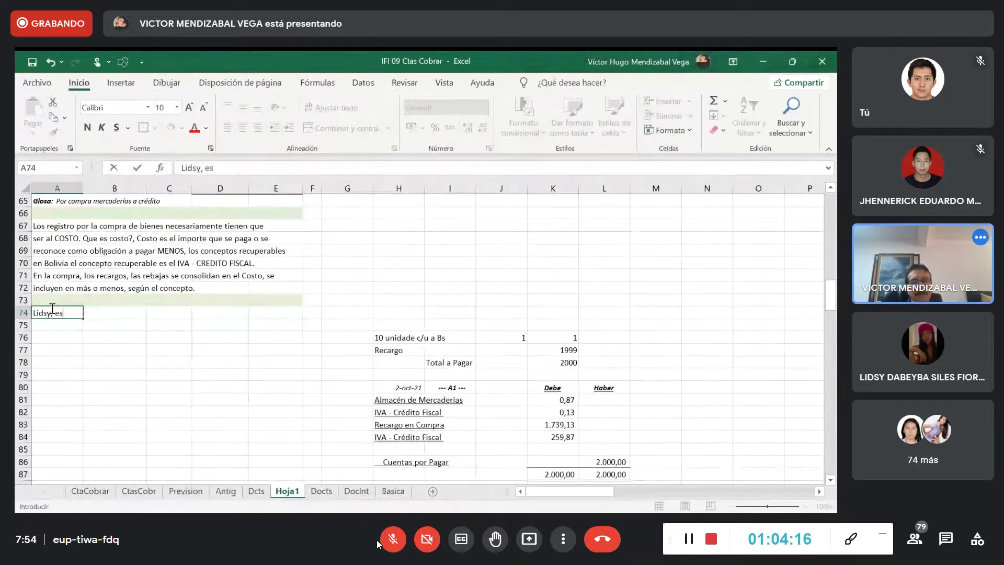
pyautogui.write('ta escr')
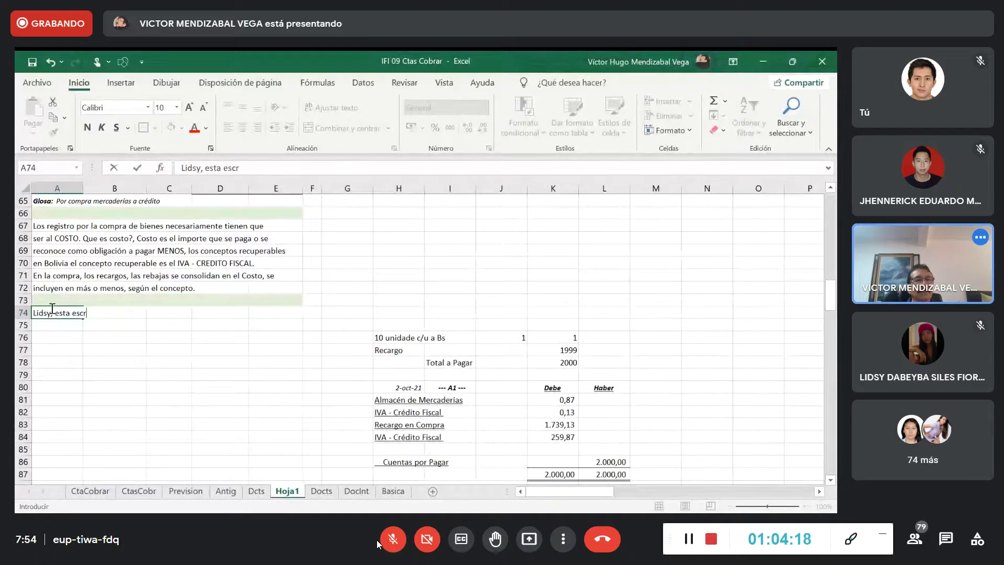
pyautogui.write('ibiendo qeue vio en varios Estados ')
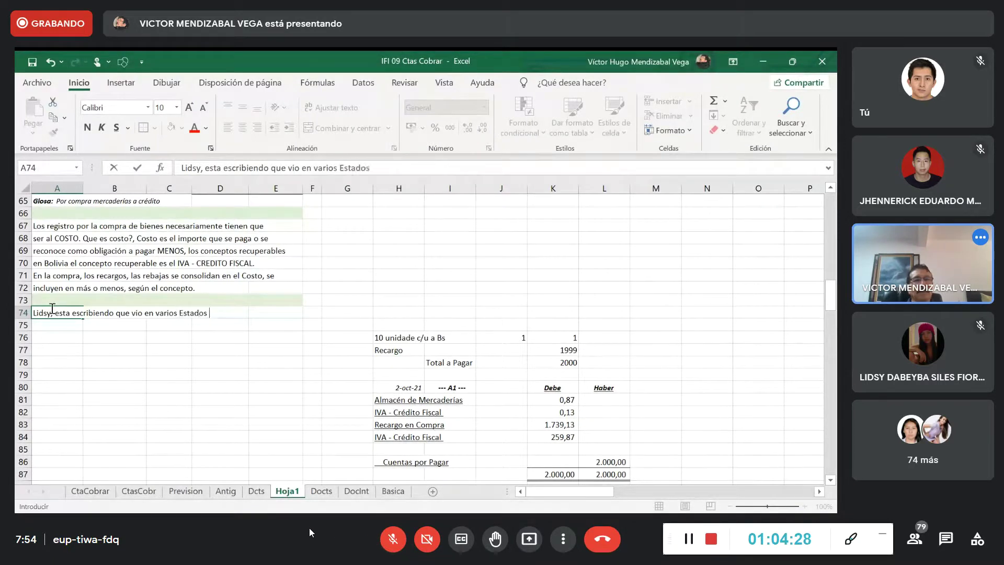
pyautogui.write('Financier')
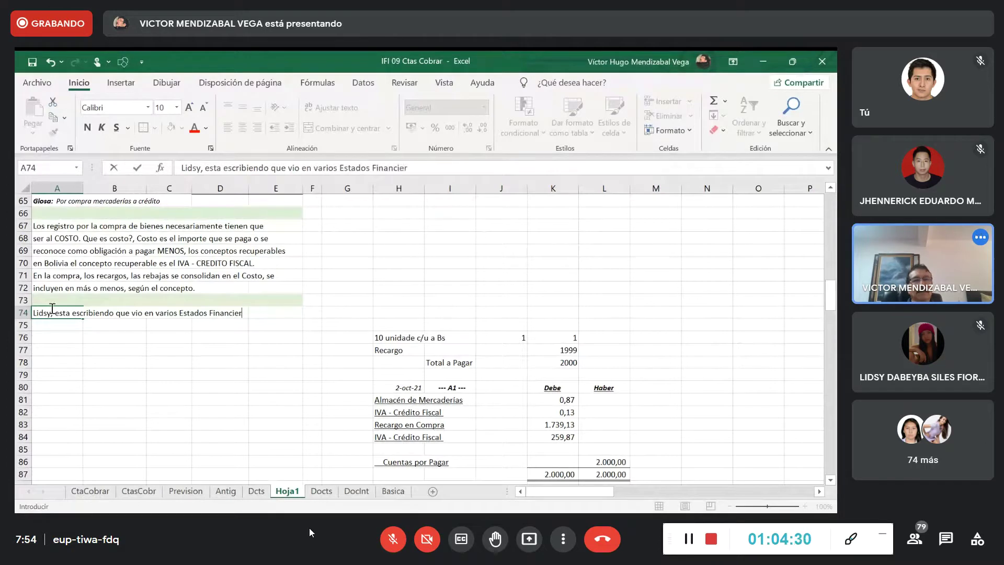
pyautogui.write('os la x')
pyautogui.write('uenta')
pyautogui.press('Return')
# Continue the student's question in A75 with "Rebaja en compras.... Y porque fue?".
pyautogui.write('Rebaja en compras..')
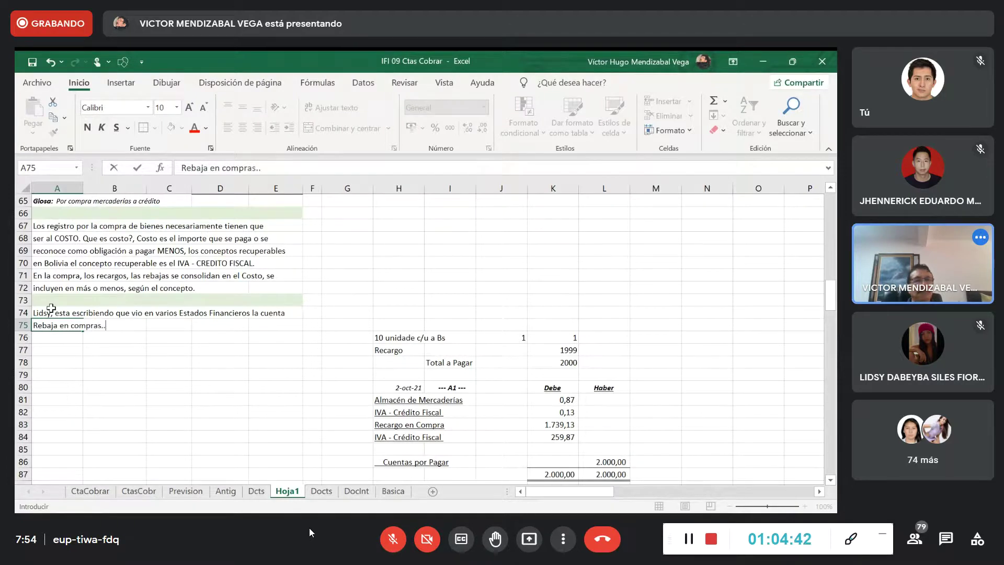
pyautogui.write('.. Y porque fue')
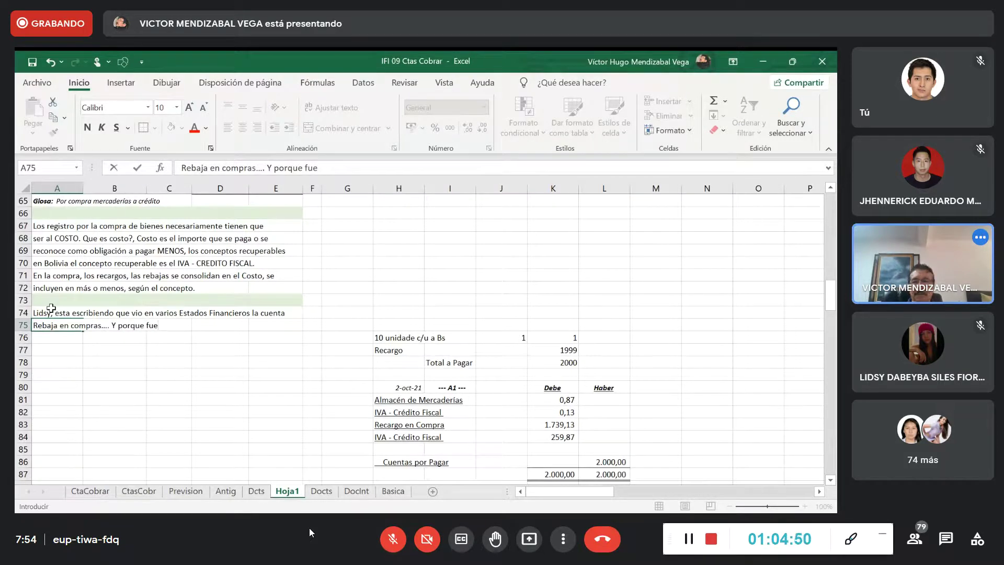
pyautogui.click(51, 308)
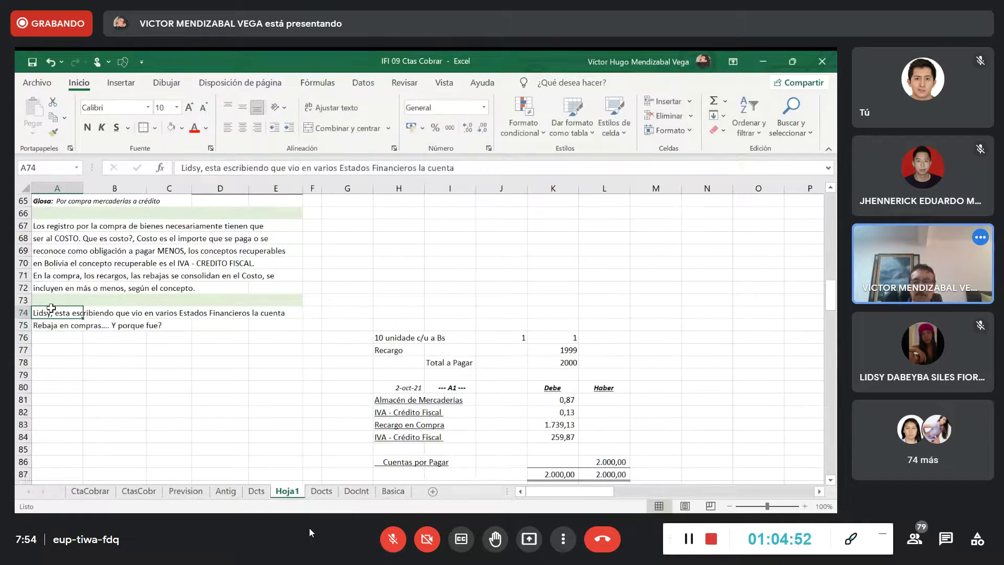
pyautogui.press('Down')
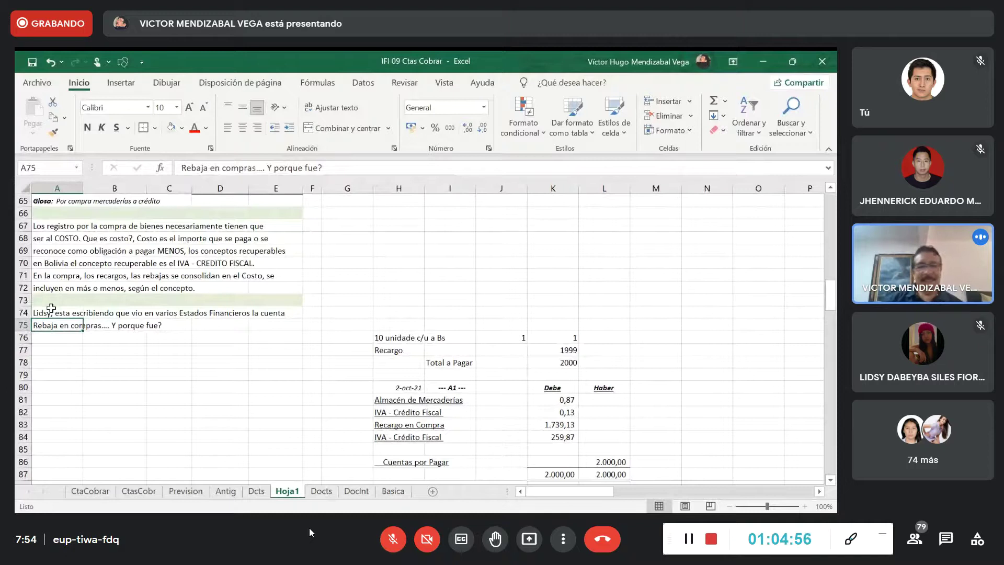
pyautogui.press('Down')
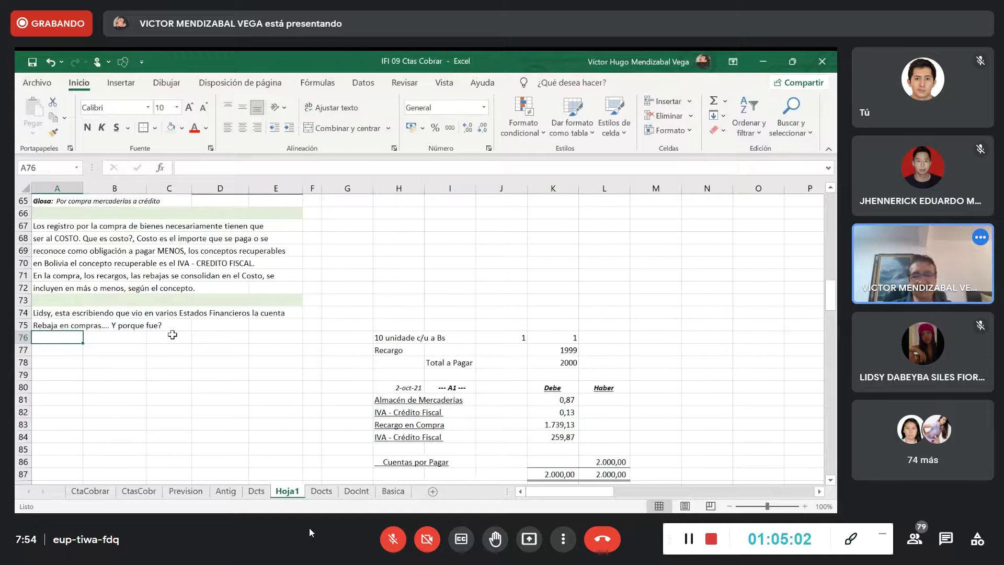
# Start the answer in A76 with "Mi respuesta: Yo también vi en varios Estados Financieros la cuenta".
pyautogui.write('Mi respues')
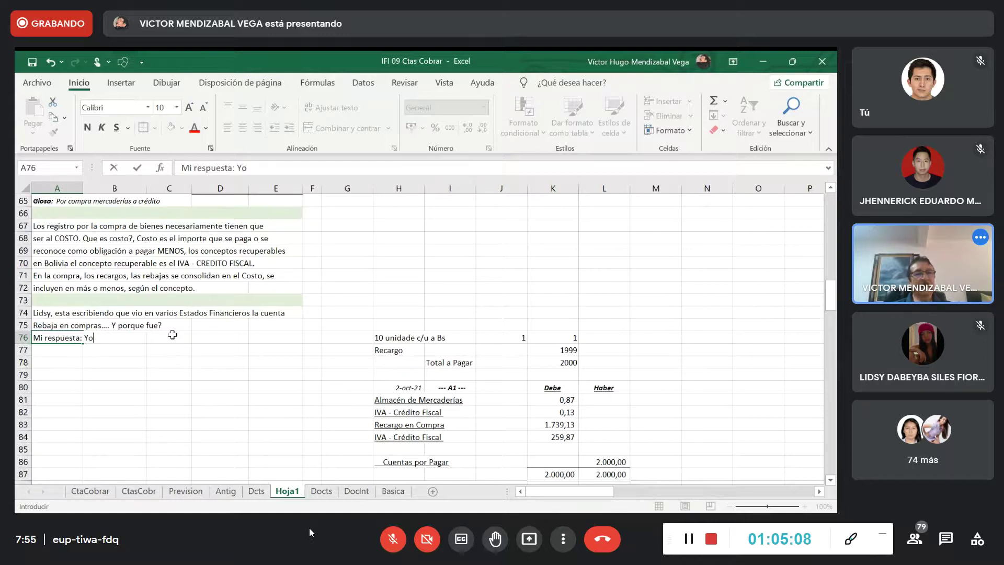
pyautogui.write('ta: Yo también vi en varios es')
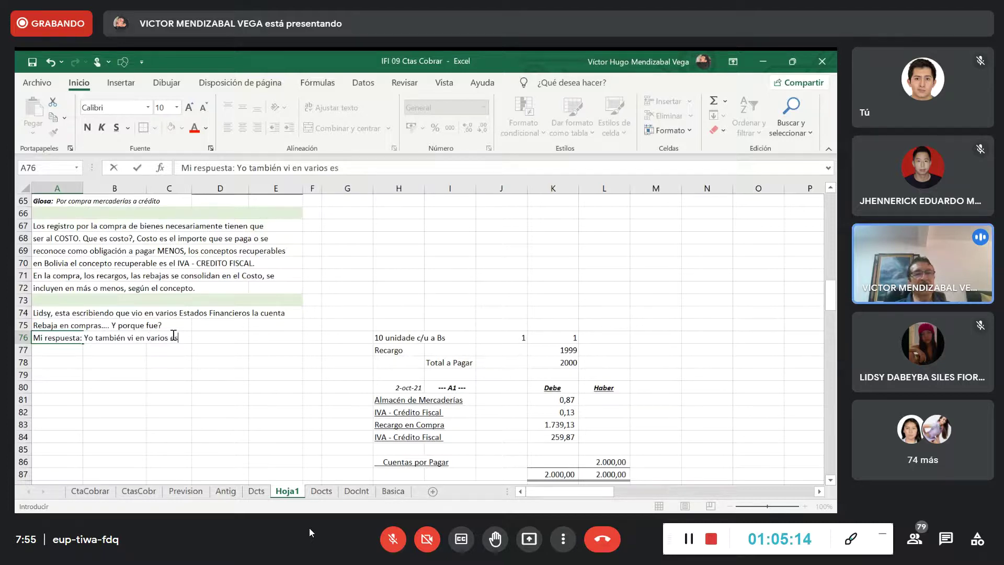
pyautogui.write('Estados Financir')
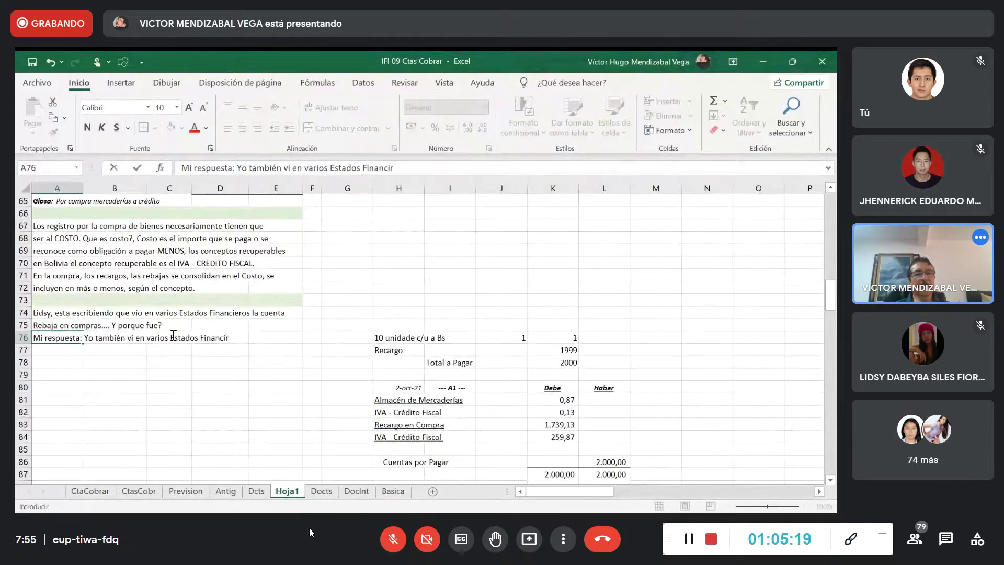
pyautogui.press('BackSpace')
pyautogui.write('er')
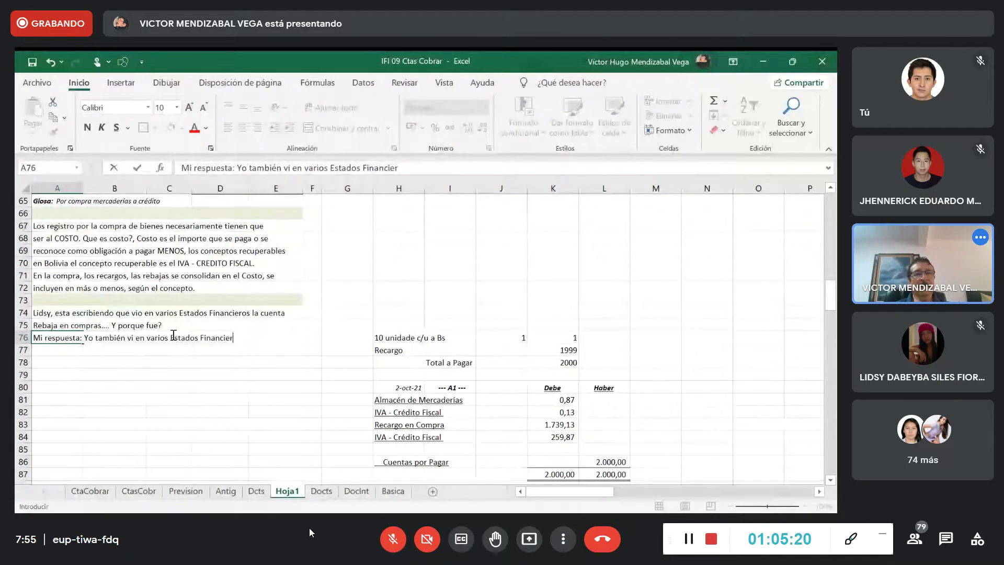
pyautogui.write('os la cuenta')
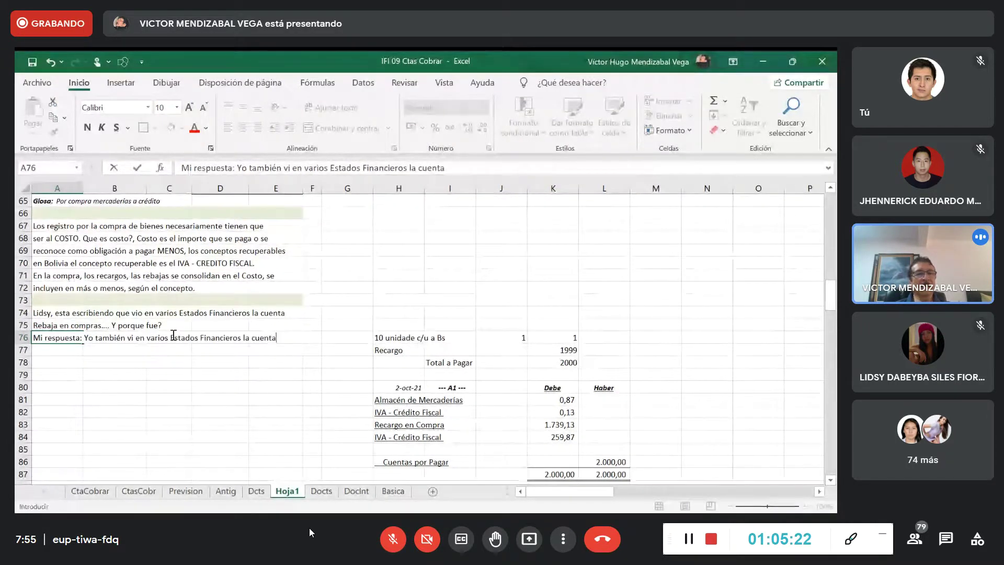
pyautogui.press('Return')
# Continue the answer in A77 with "Rebaja en compras.... Y fue porque,,,, el deudor pago".
pyautogui.write('Rebaja en compras.... Y porque fue?')
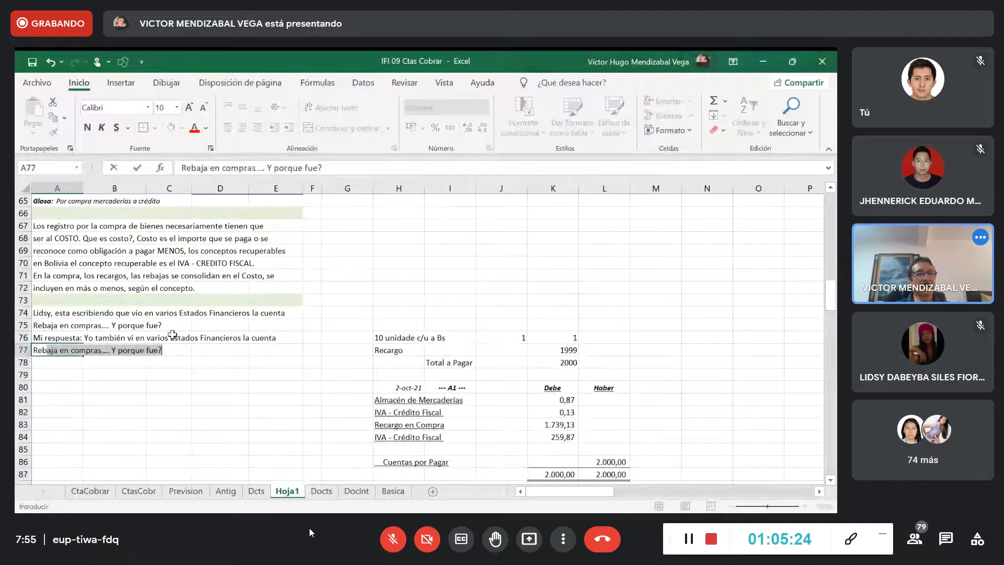
pyautogui.press('Return')
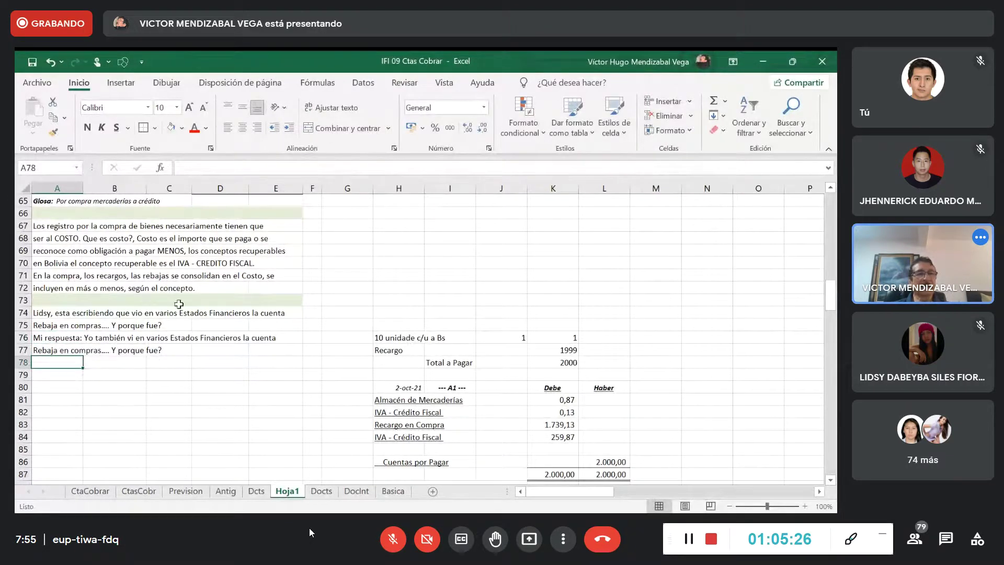
pyautogui.click(62, 348)
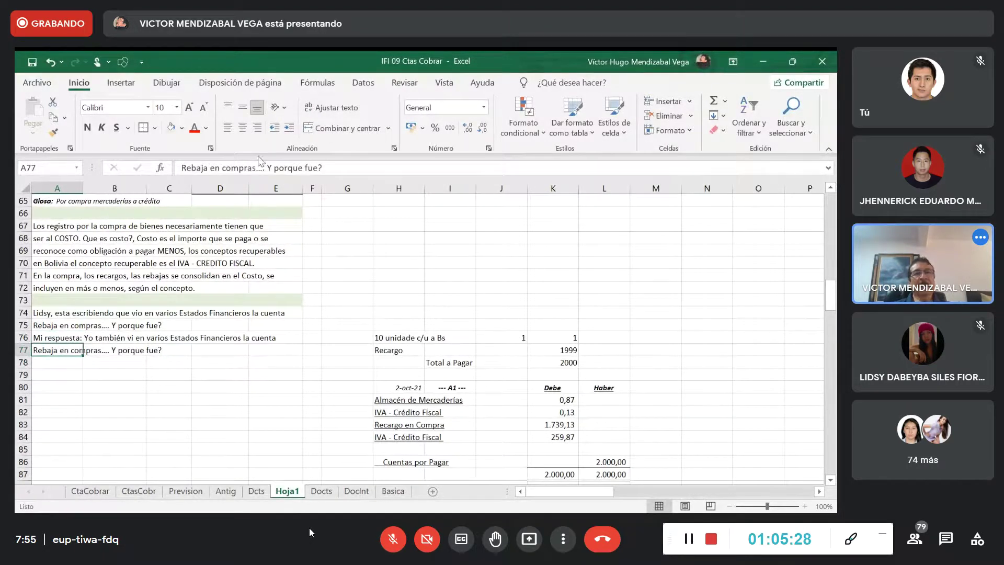
pyautogui.moveTo(269, 166); pyautogui.dragTo(386, 165)
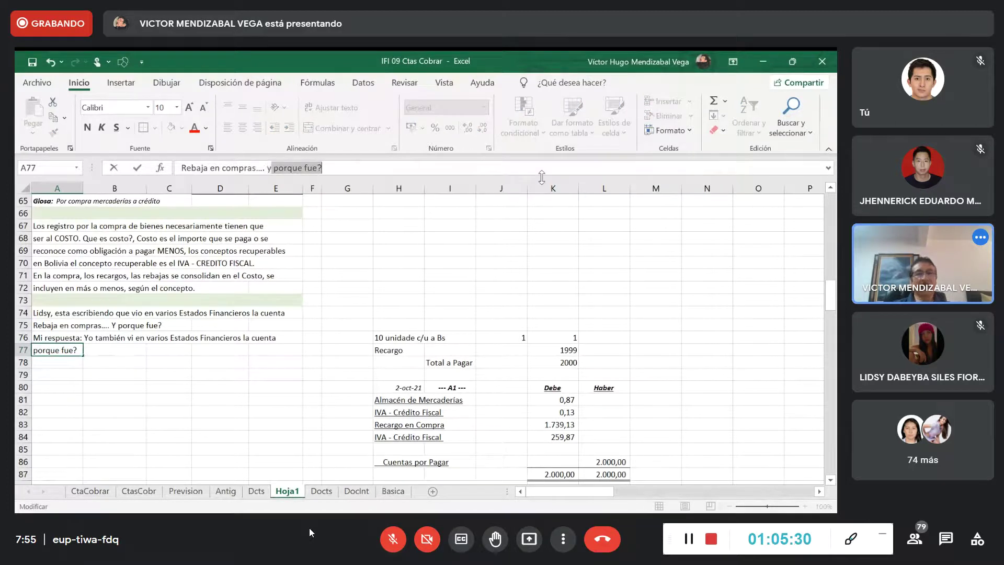
pyautogui.write('fue porque,,,,')
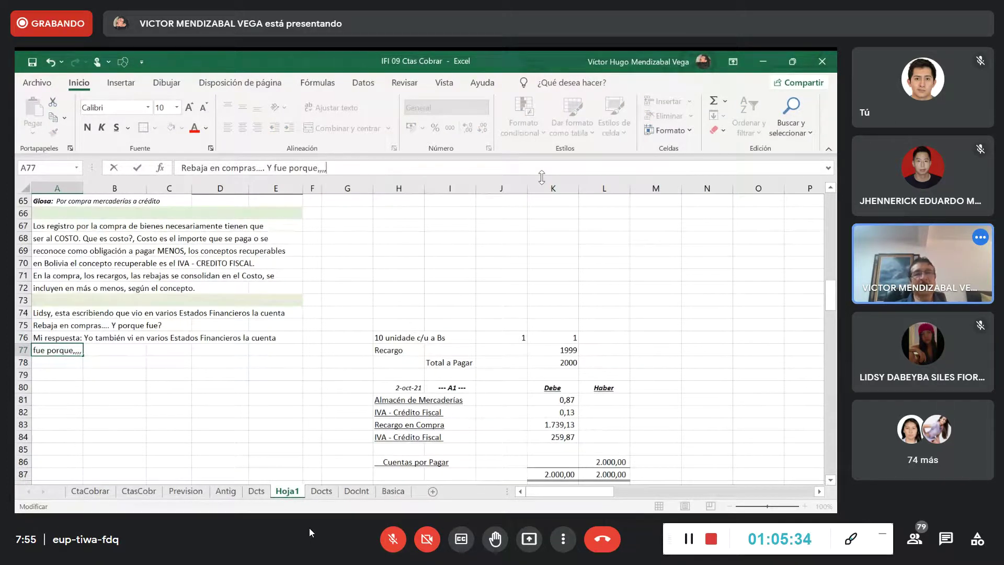
pyautogui.write(' el deud')
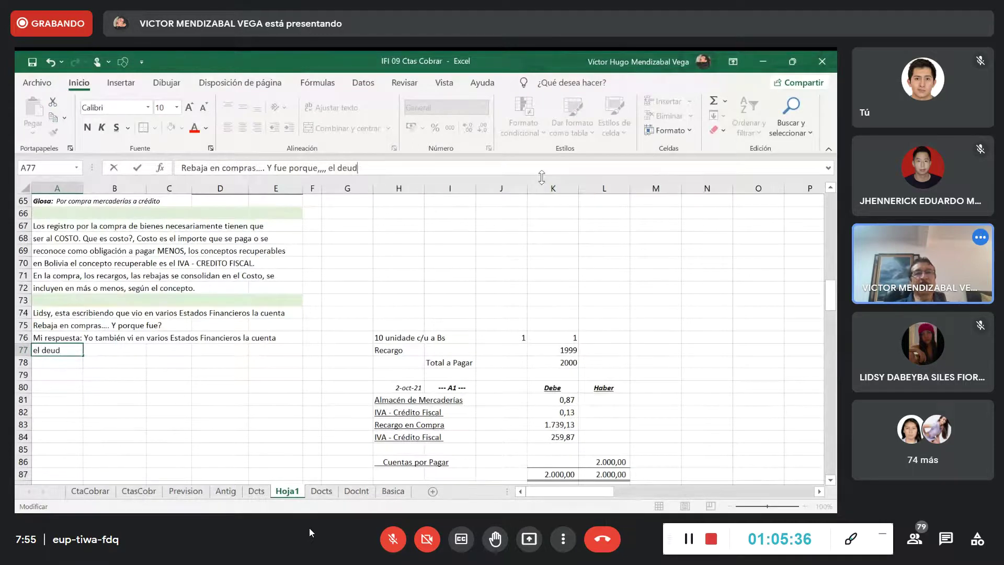
pyautogui.write('or +')
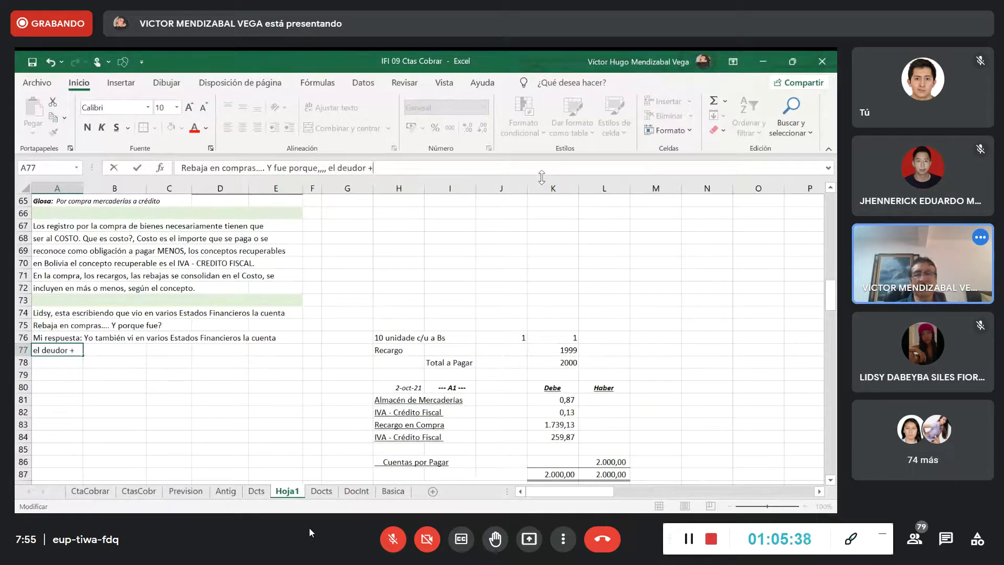
pyautogui.write('pag')
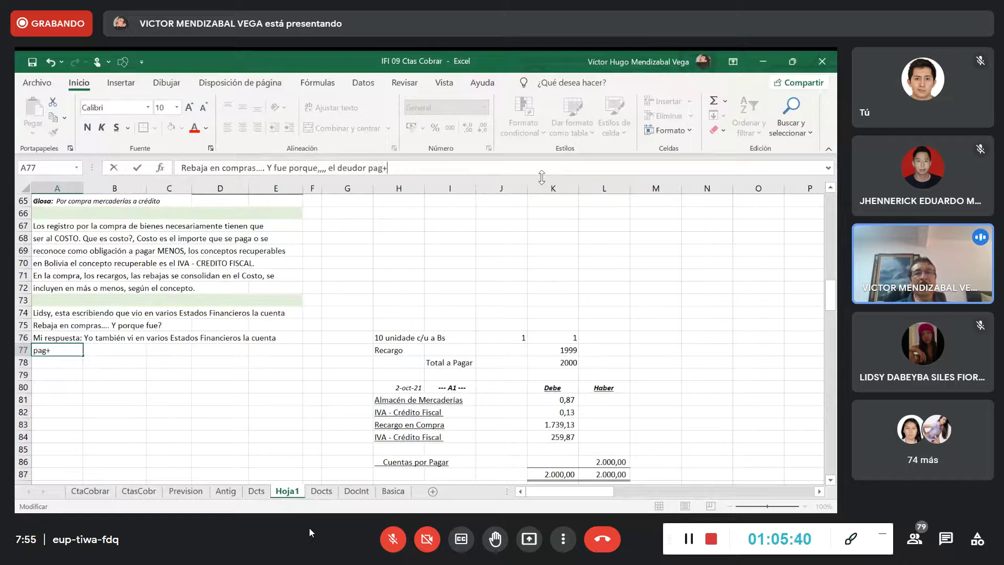
pyautogui.write('o')
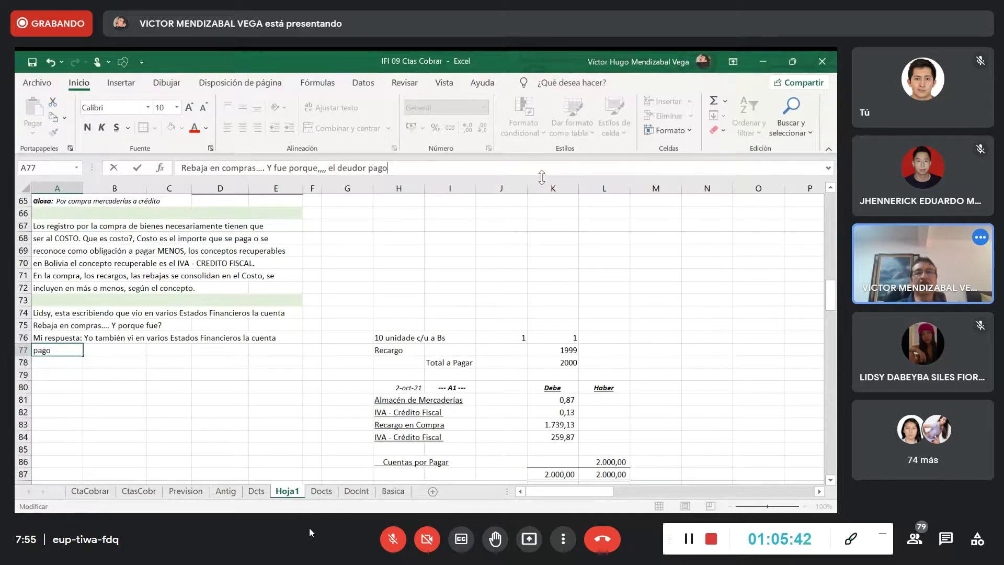
pyautogui.press('Return')
# Continue the answer in A78 with "anticipadamente su obligación y el proveedor le concedió una".
pyautogui.write('a')
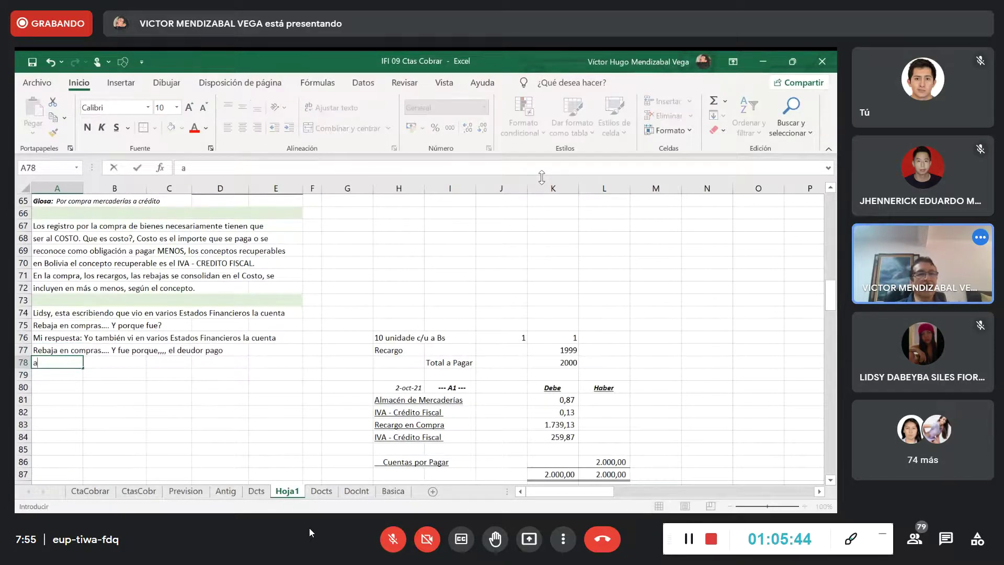
pyautogui.write('nticipadamente su')
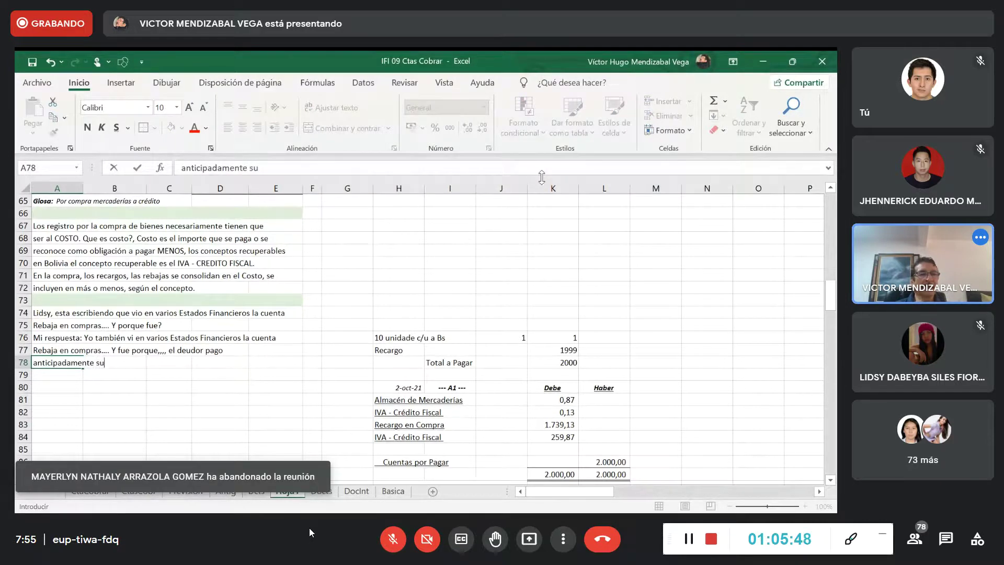
pyautogui.write(' obligación y el ')
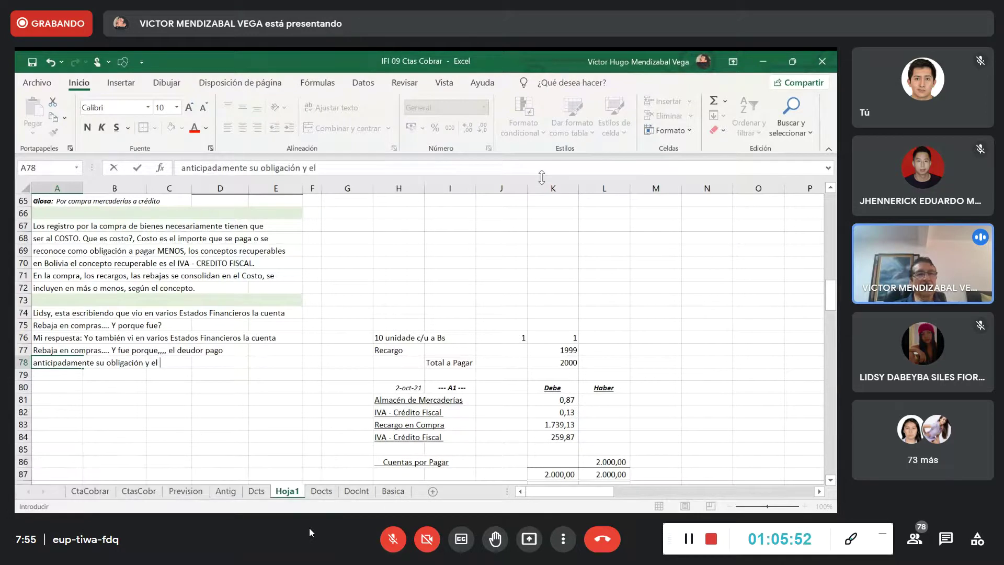
pyautogui.write('proveedor le concied')
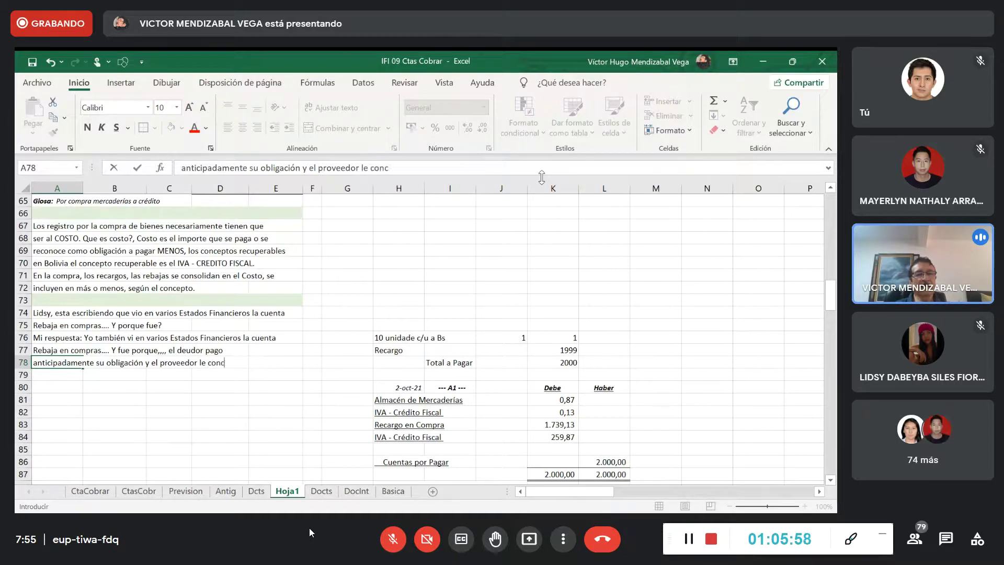
pyautogui.press('BackSpace')
pyautogui.write('e')
pyautogui.write('dió')
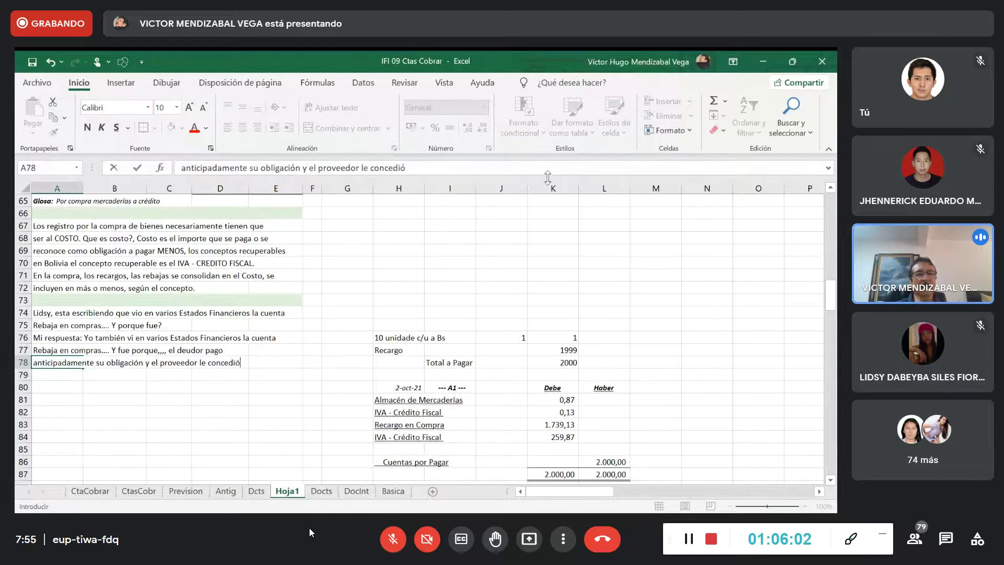
pyautogui.write(' una')
pyautogui.press('Return')
# Continue the answer in A79 with "rebaja efectiva. Ejemplo la deuda de Bs 2.000 se paga antes del".
pyautogui.write('resba')
pyautogui.press('BackSpace')
pyautogui.press('BackSpace')
pyautogui.press('BackSpace')
pyautogui.write('baja efe')
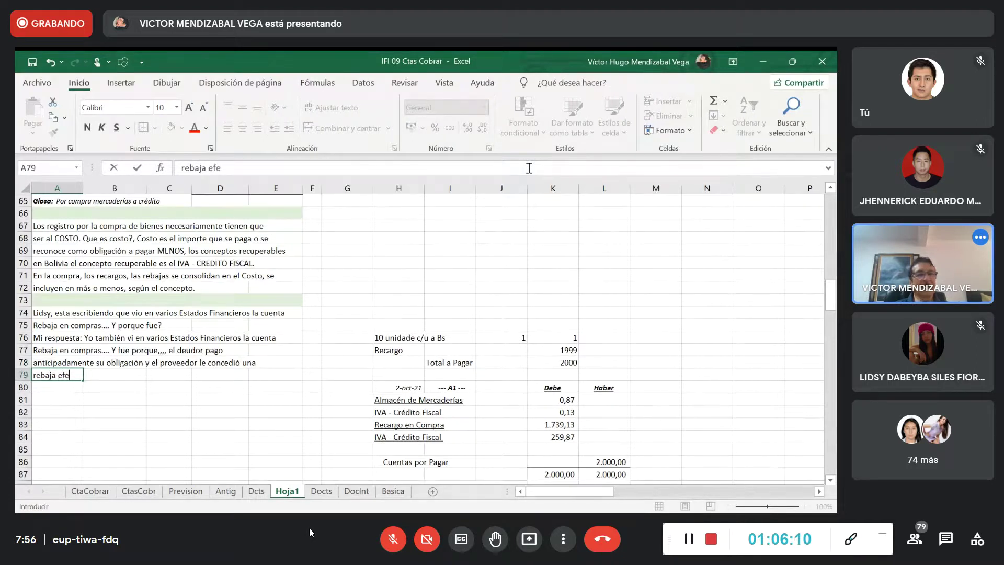
pyautogui.write('ctiva. E')
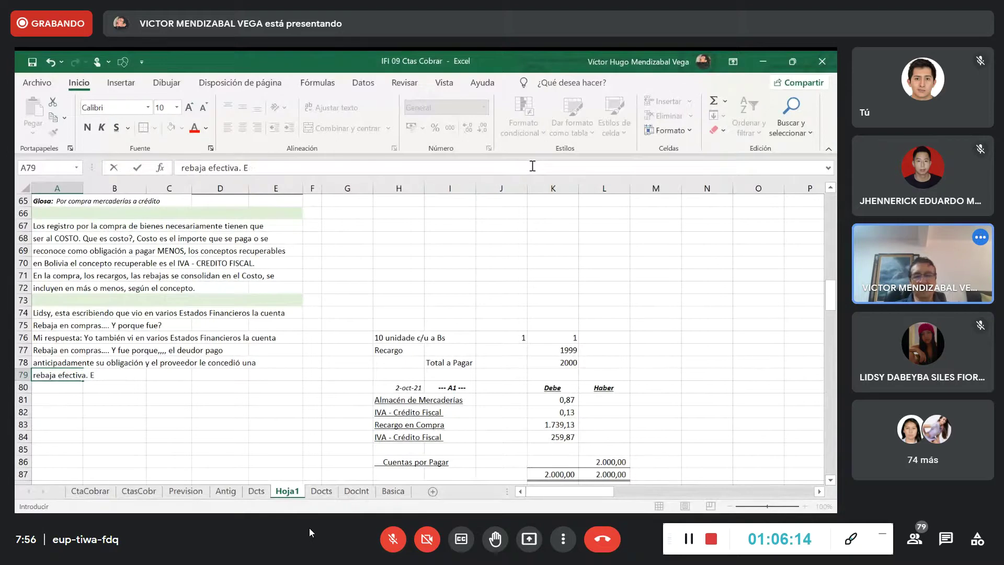
pyautogui.write('ejem')
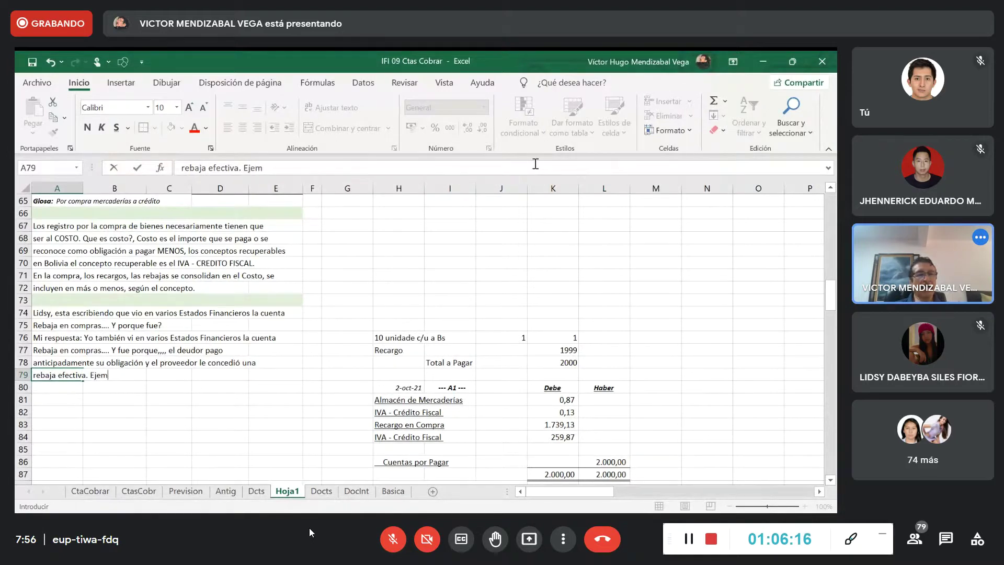
pyautogui.write('plo la deuda de ')
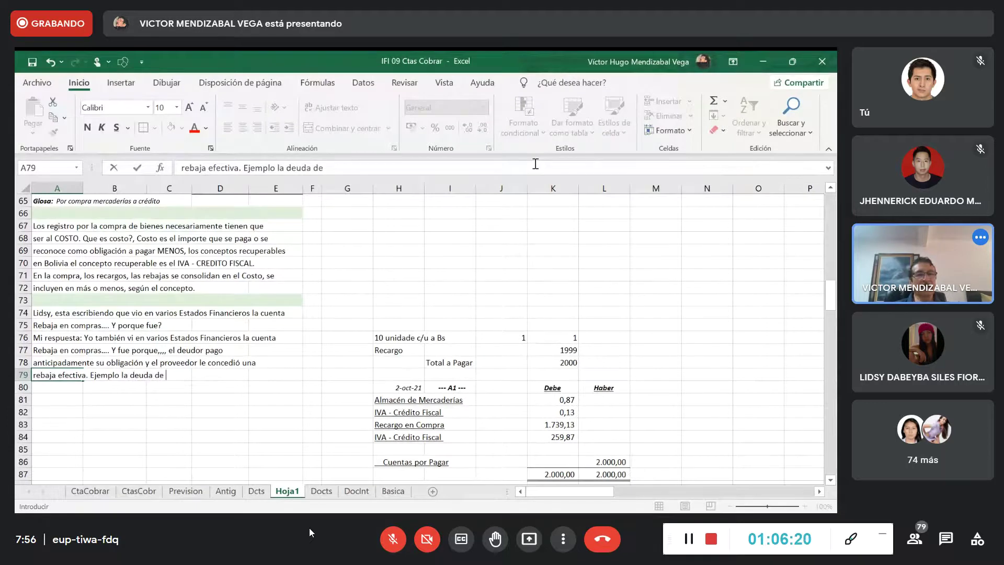
pyautogui.write('Bs 2')
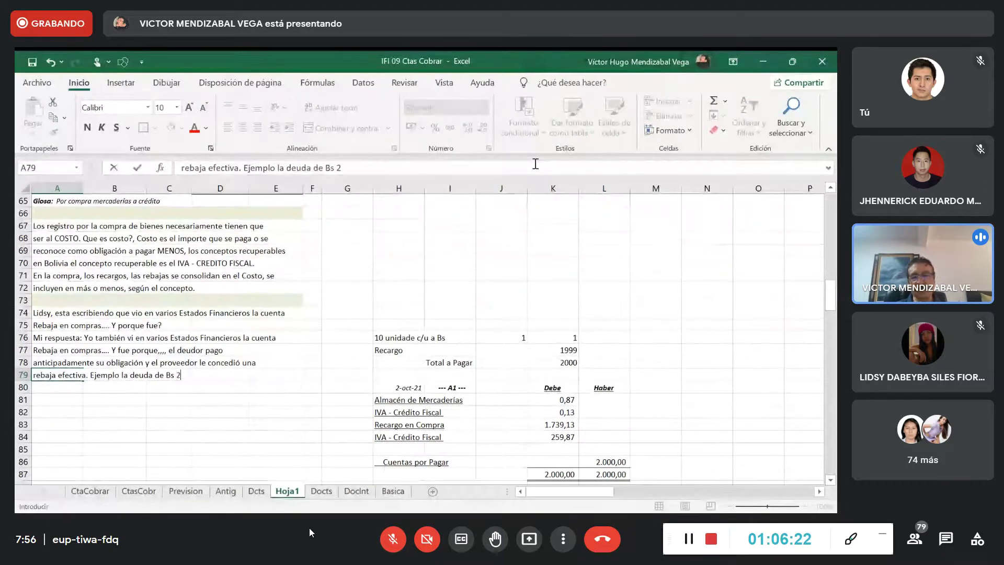
pyautogui.write('.000 se paga ')
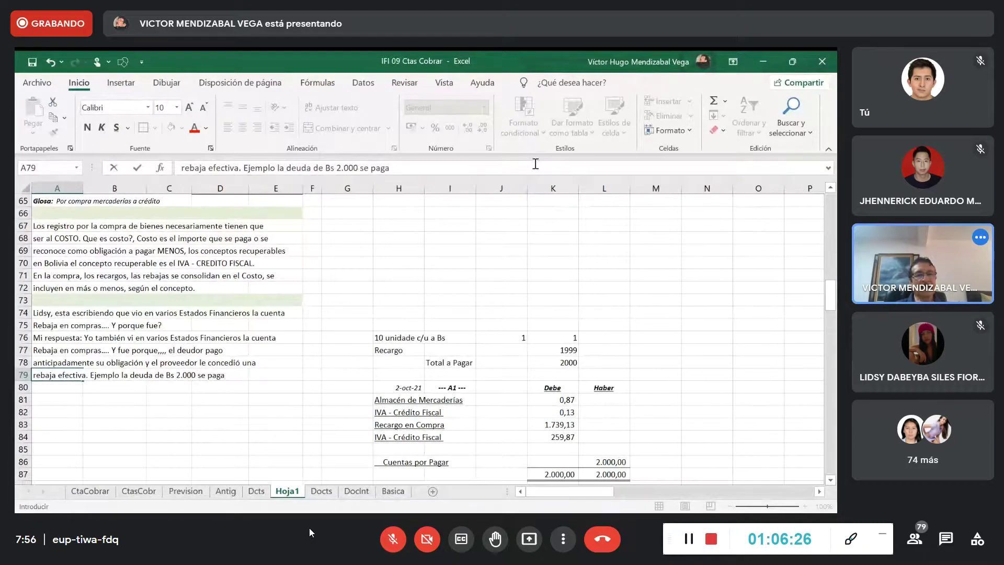
pyautogui.write('antes del')
pyautogui.press('Return')
# Continue the answer in A80 with "vencimiento, el 14 de octubre y".
pyautogui.write('venci')
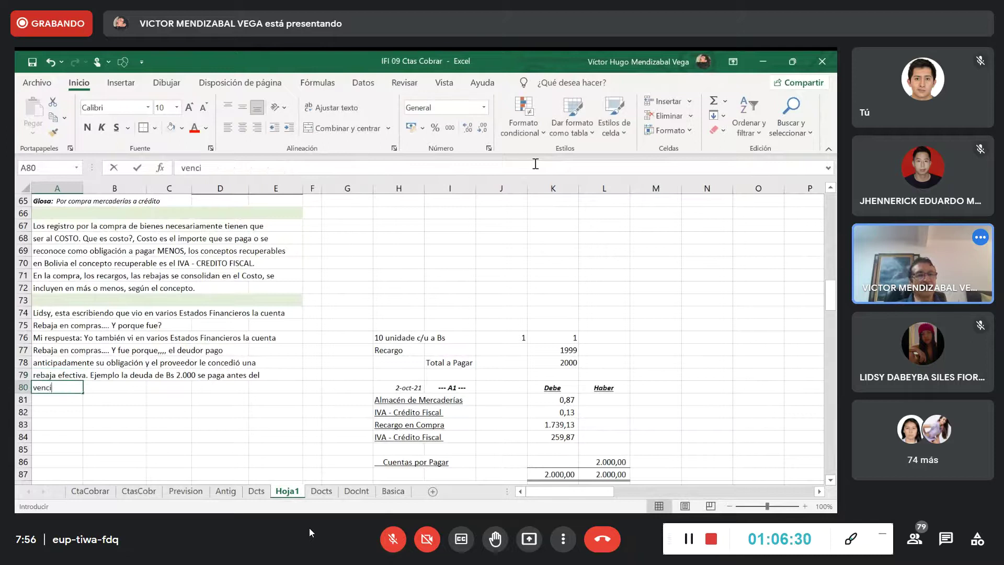
pyautogui.write('mietno')
pyautogui.press('BackSpace')
pyautogui.press('BackSpace')
pyautogui.press('BackSpace')
pyautogui.write('nto')
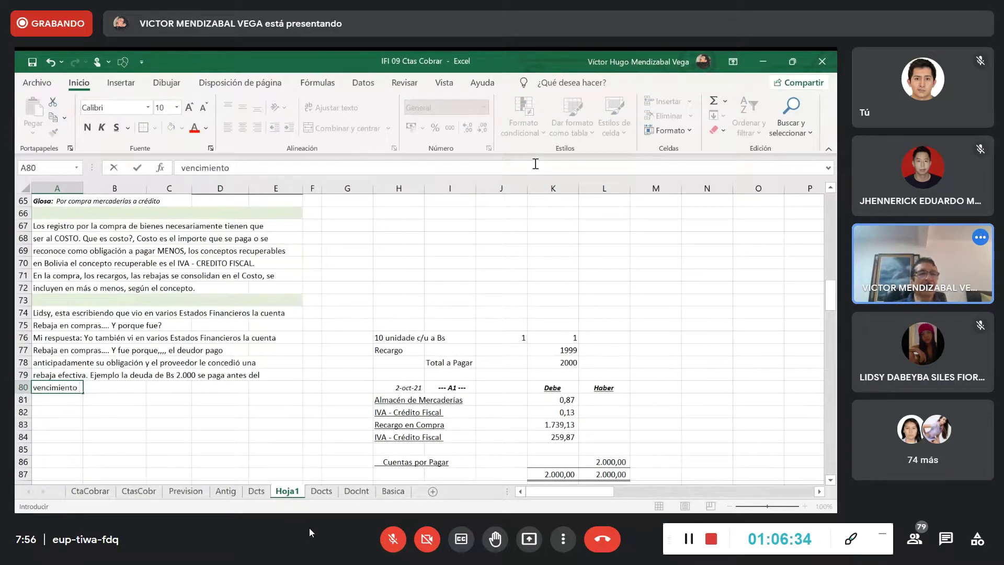
pyautogui.scroll(3, 202, 213)
pyautogui.scroll(2, 157, 251)
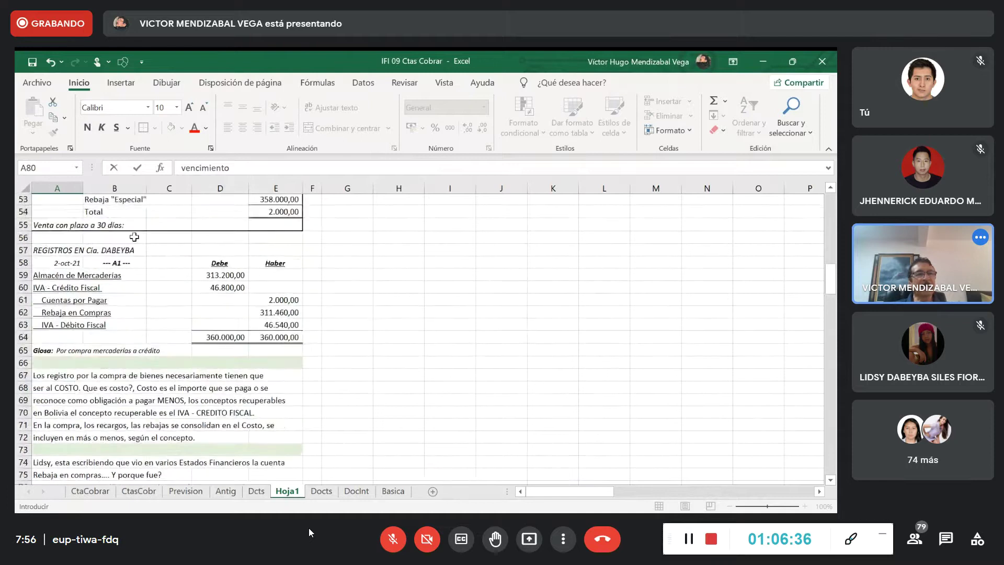
pyautogui.scroll(-6, 327, 238)
pyautogui.scroll(-2, 409, 242)
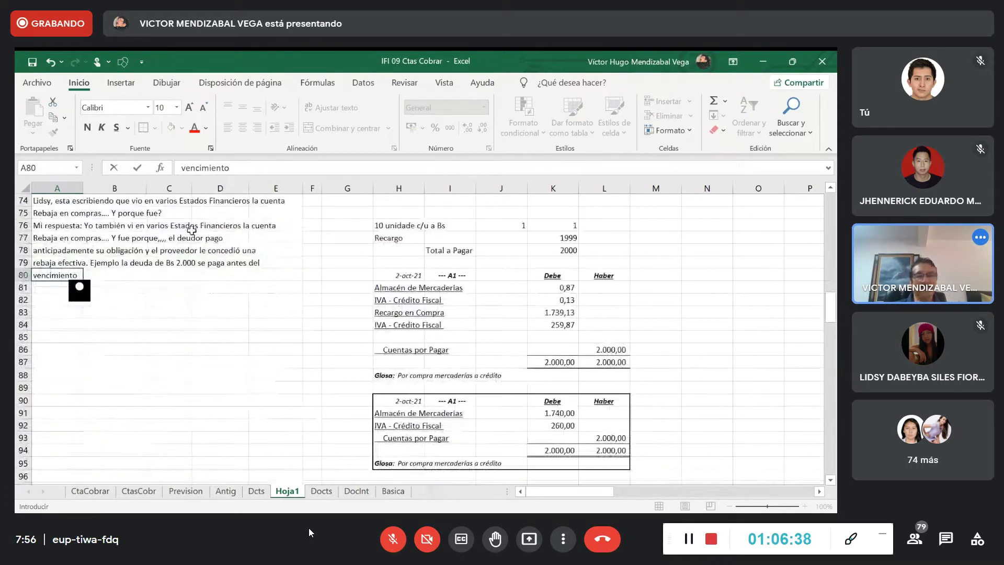
pyautogui.write(', el')
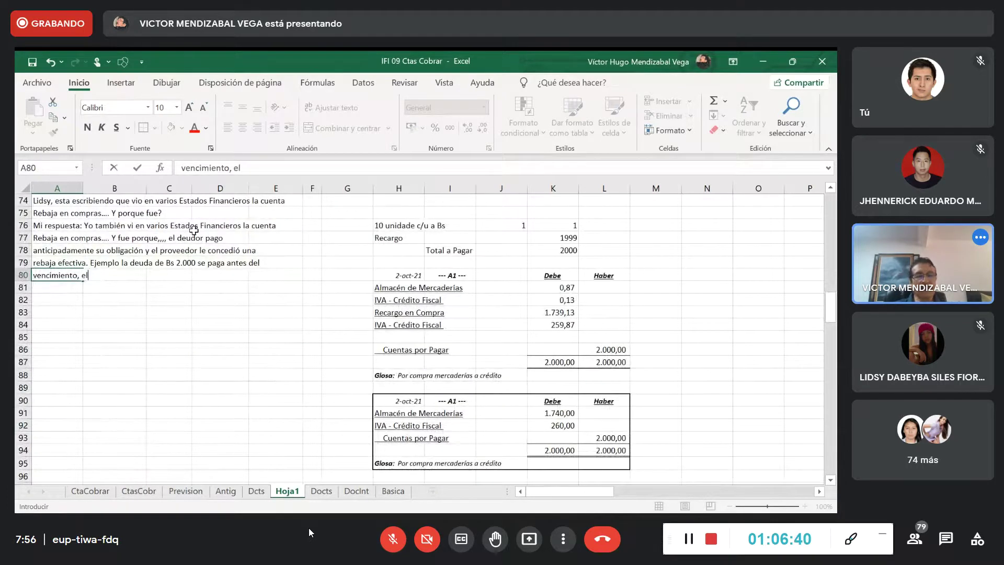
pyautogui.write(' 14 de ocg')
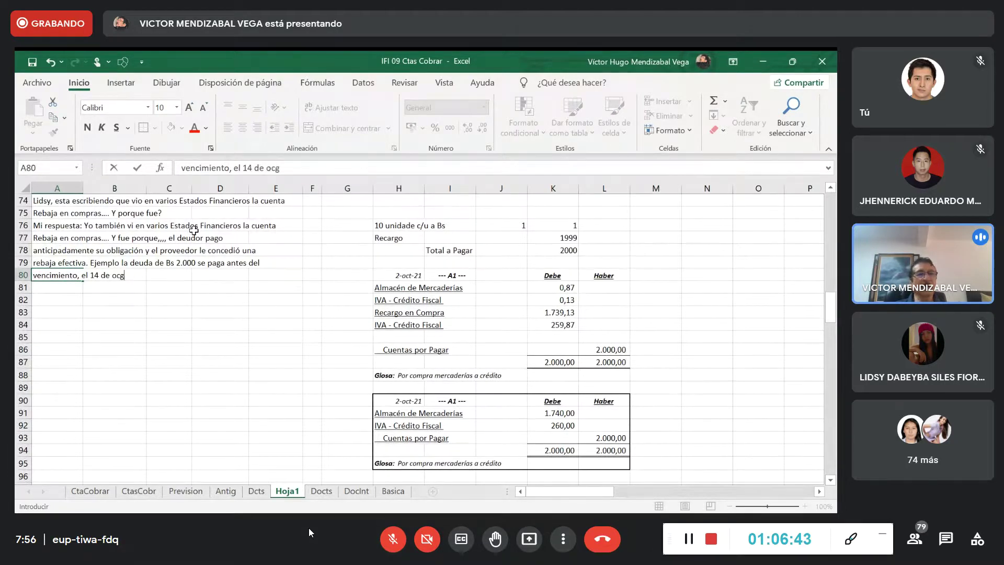
pyautogui.press('BackSpace')
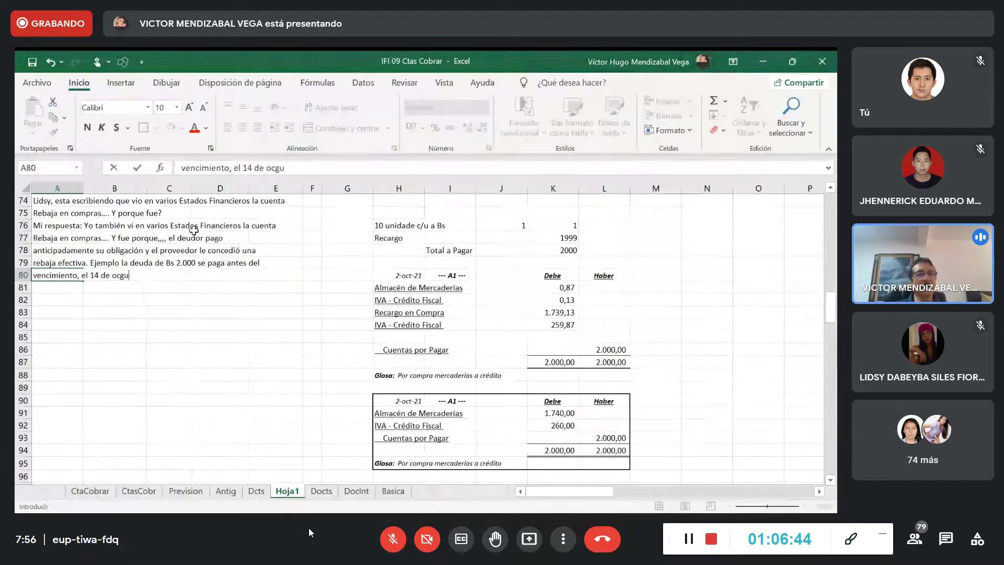
pyautogui.write('tubre y ')
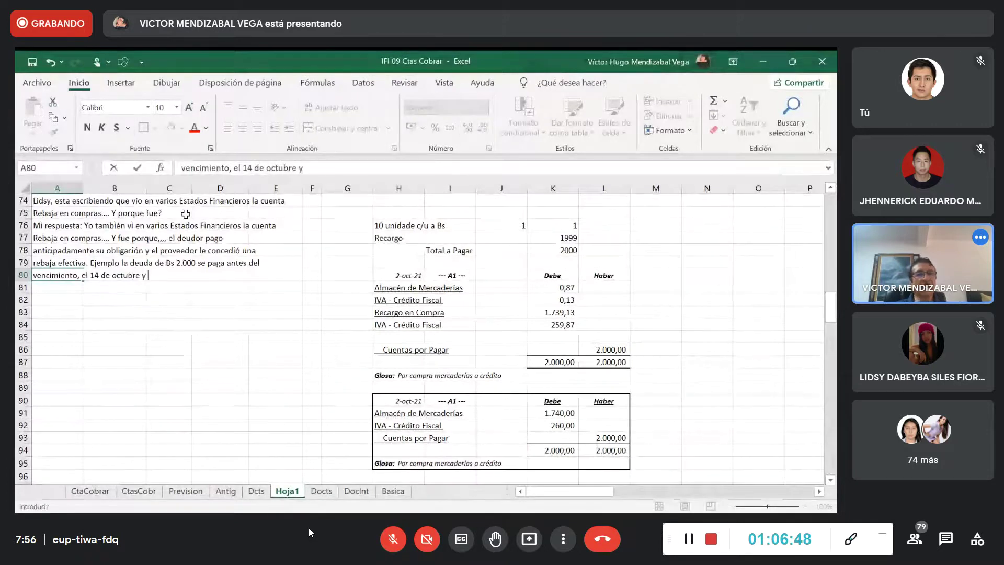
# Complete the A80 line with "se obtiene rebaja de Bs 60".
pyautogui.write('se ob')
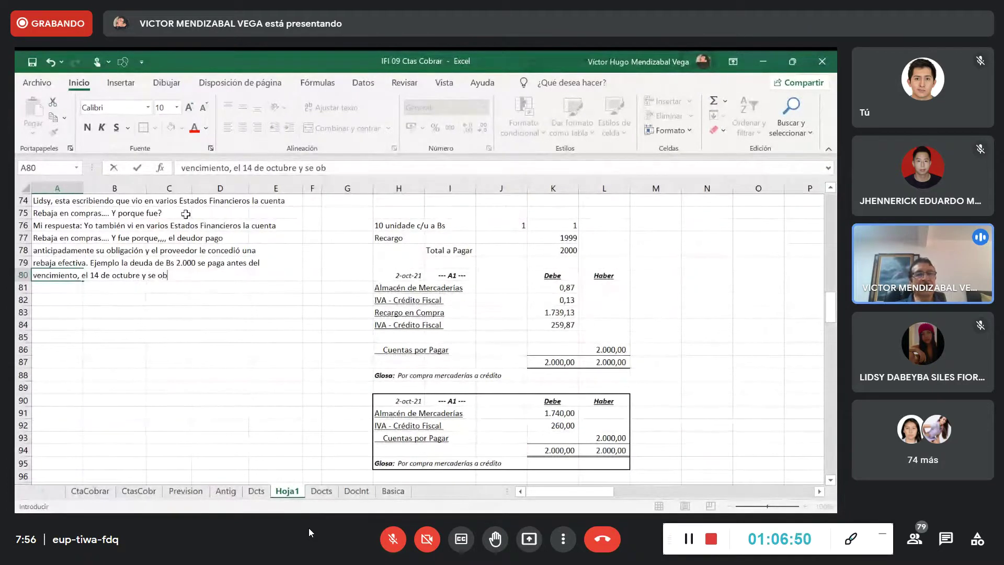
pyautogui.write('tiene rega')
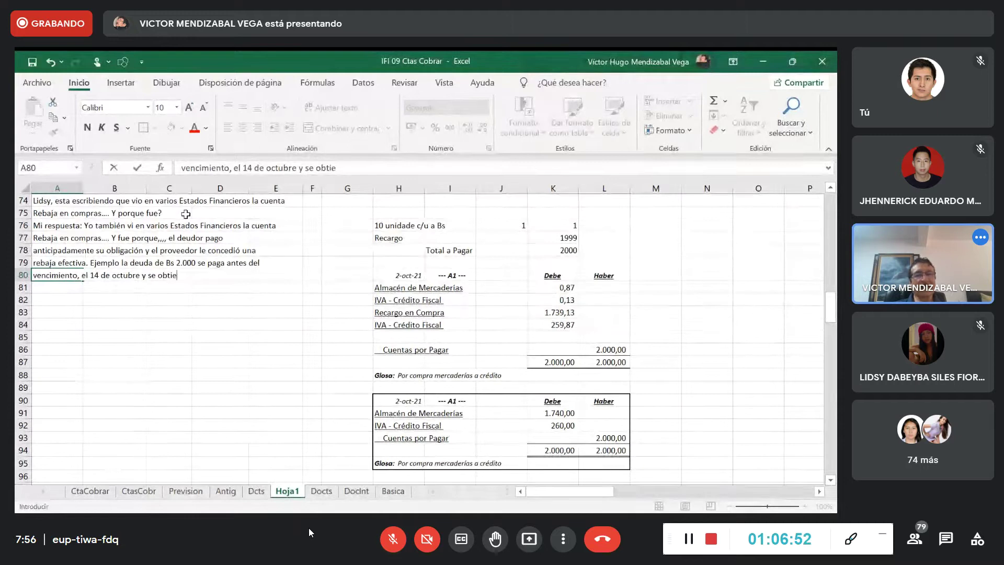
pyautogui.press('BackSpace')
pyautogui.press('BackSpace')
pyautogui.write('baja')
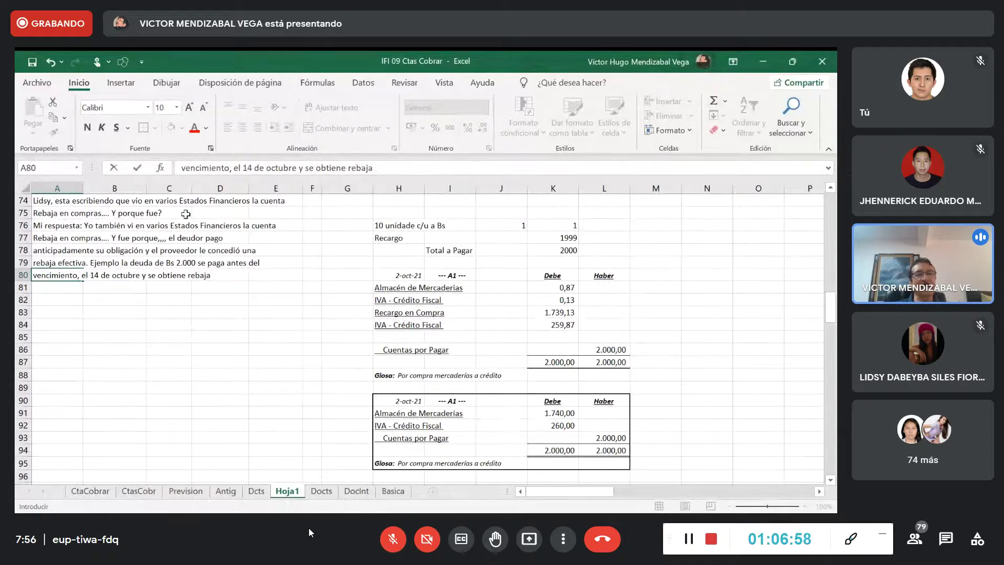
pyautogui.write(' de ')
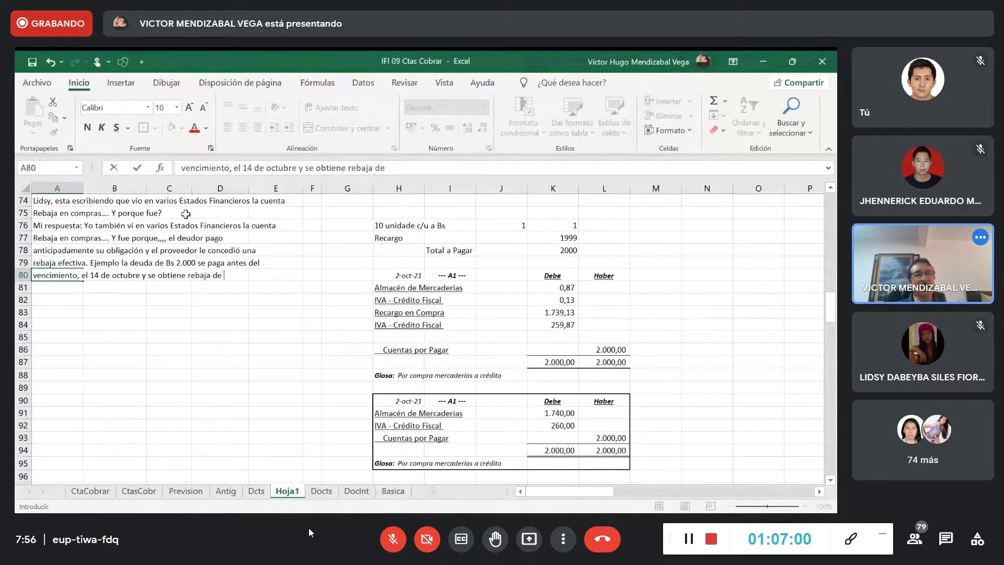
pyautogui.write('Bs 60')
pyautogui.press('Return')
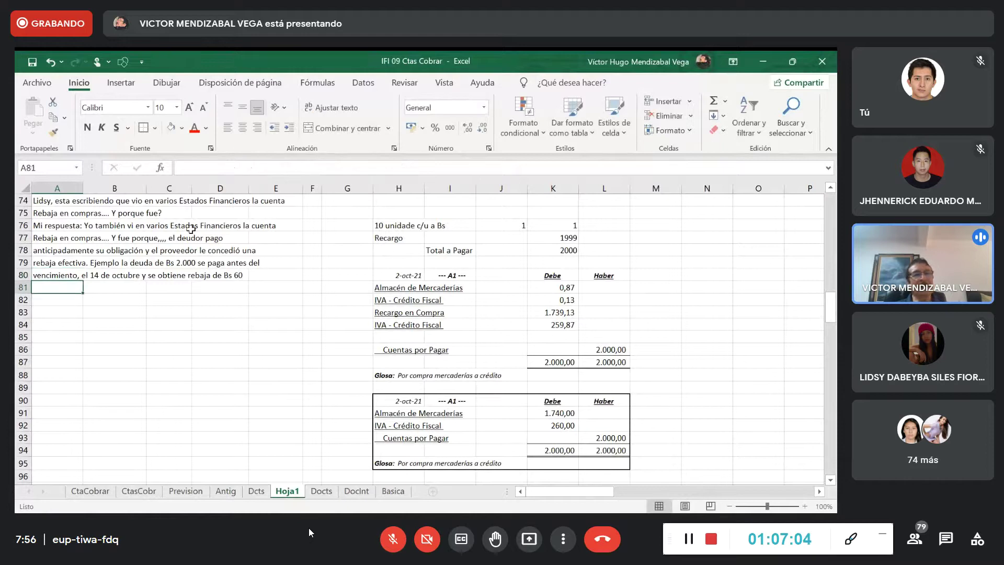
# Copy the journal entry header row A58:E58, with date, entry number, Debe and Haber, to row 82 starting in A82.
pyautogui.scroll(4, 43, 225)
pyautogui.scroll(4, 43, 225)
pyautogui.moveTo(45, 304); pyautogui.dragTo(278, 303)
pyautogui.click(62, 115)
pyautogui.scroll(-6, 79, 350)
pyautogui.scroll(-1, 78, 351)
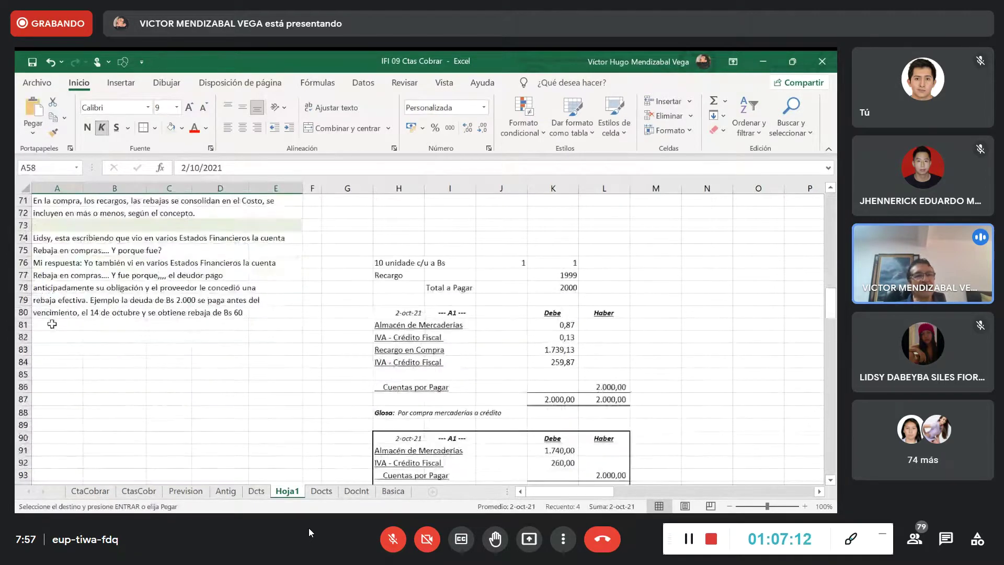
pyautogui.click(50, 340)
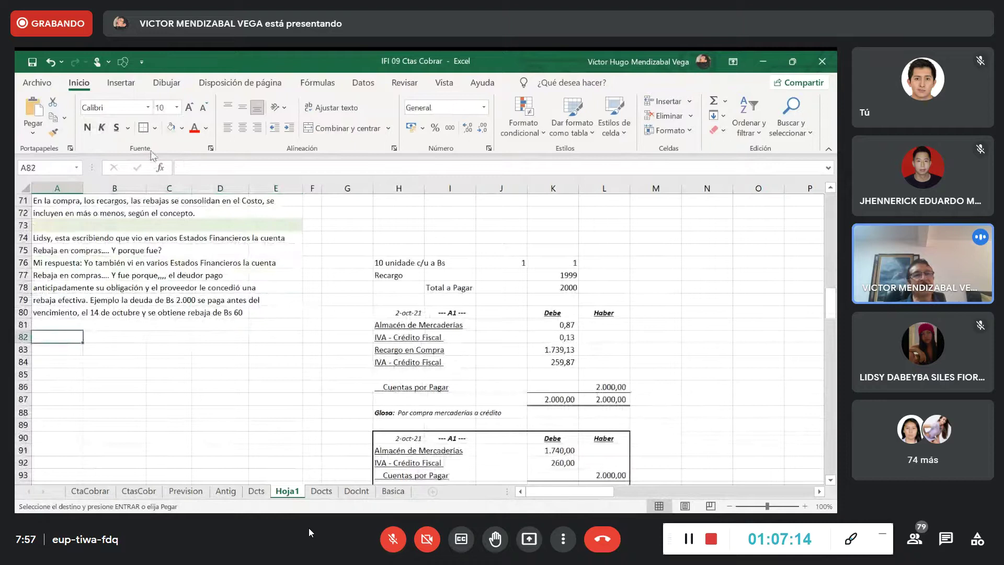
pyautogui.click(41, 116)
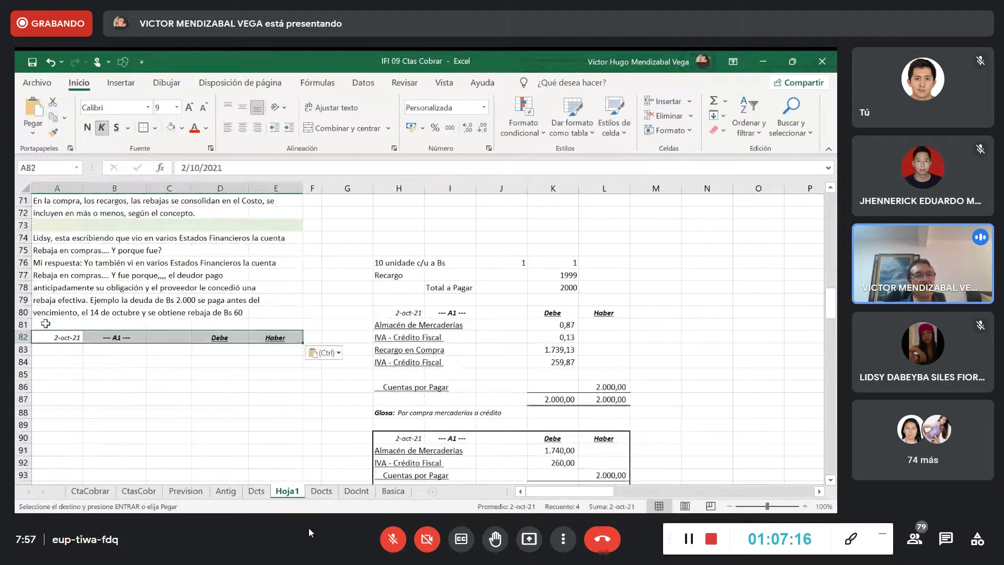
# Change the day of the copied header date in A82 so it is 14/10/2021.
pyautogui.click(181, 167)
pyautogui.click(181, 167)
pyautogui.write('14')
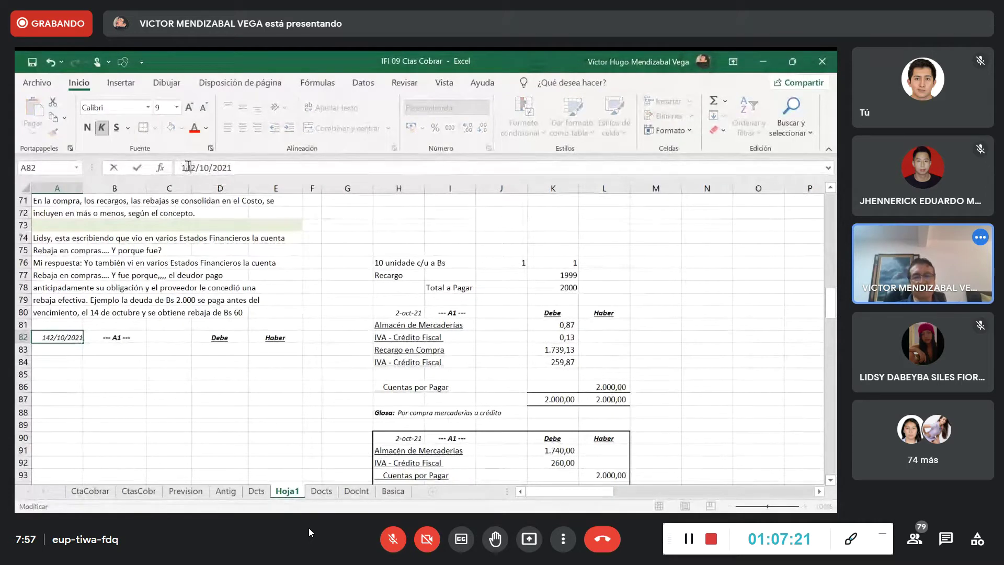
pyautogui.press('Delete')
pyautogui.press('Return')
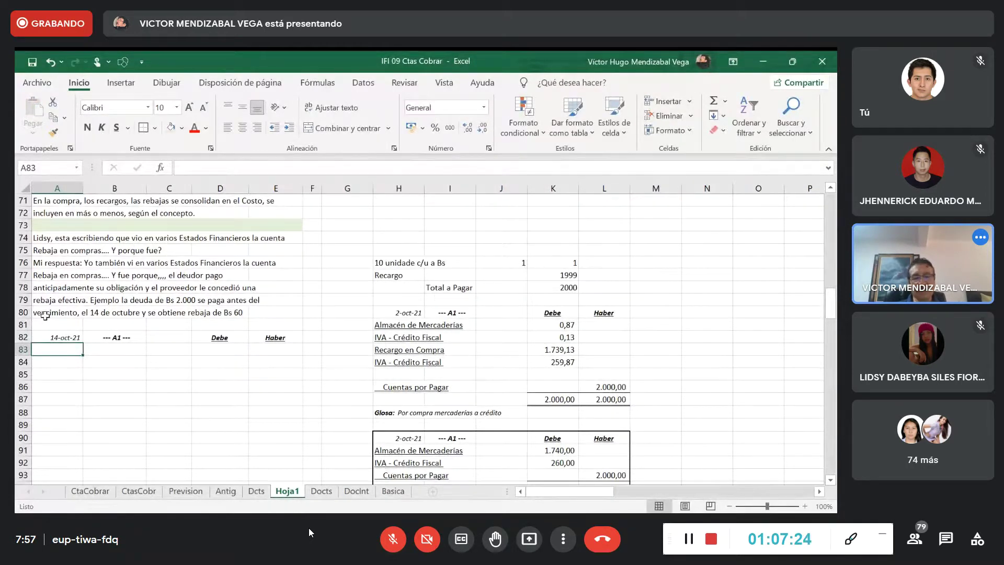
# Enter "Cuentas por Pagar" in A83 as the debited account of the payment entry.
pyautogui.write('Cuentas por')
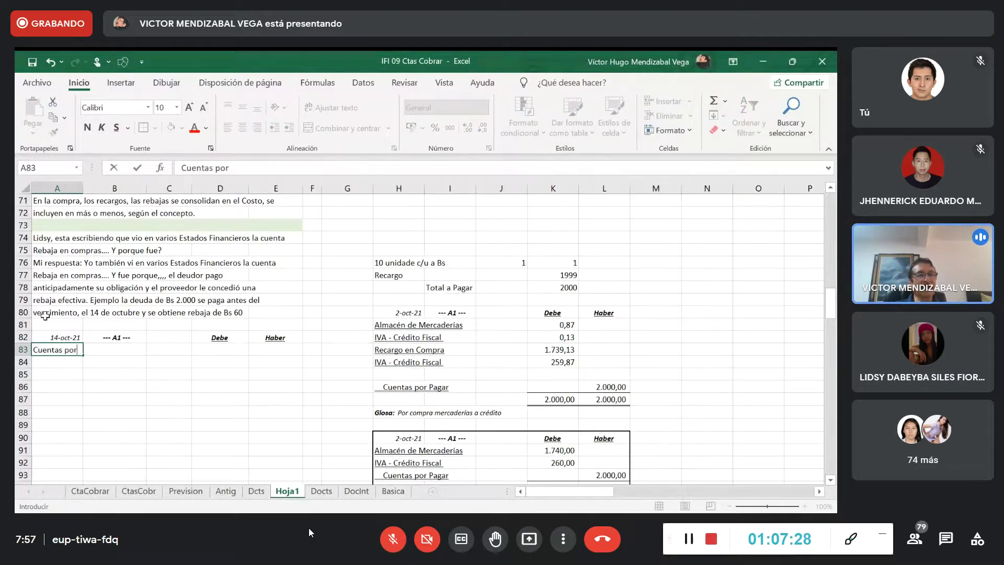
pyautogui.write(' Pagar')
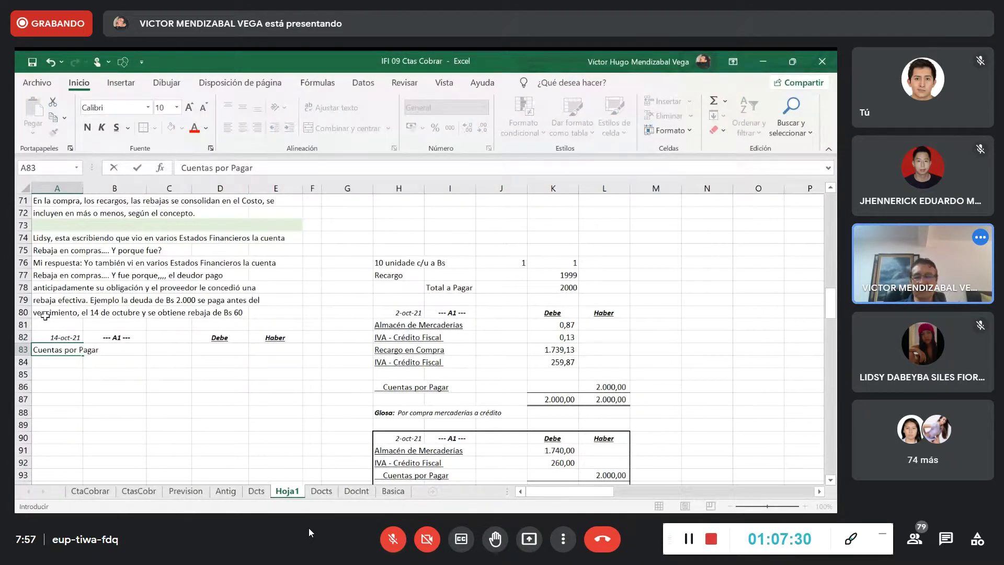
pyautogui.press('Return')
# Fill the Debe amount of Cuentas por Pagar in D83 with a reference to the Case 1 payable in E19.
pyautogui.scroll(20, 203, 219)
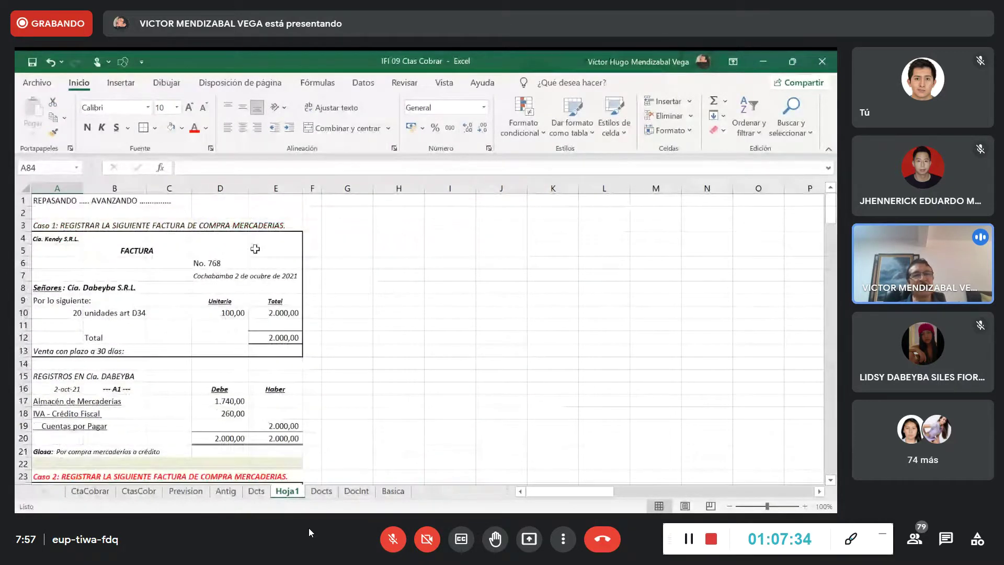
pyautogui.click(278, 428)
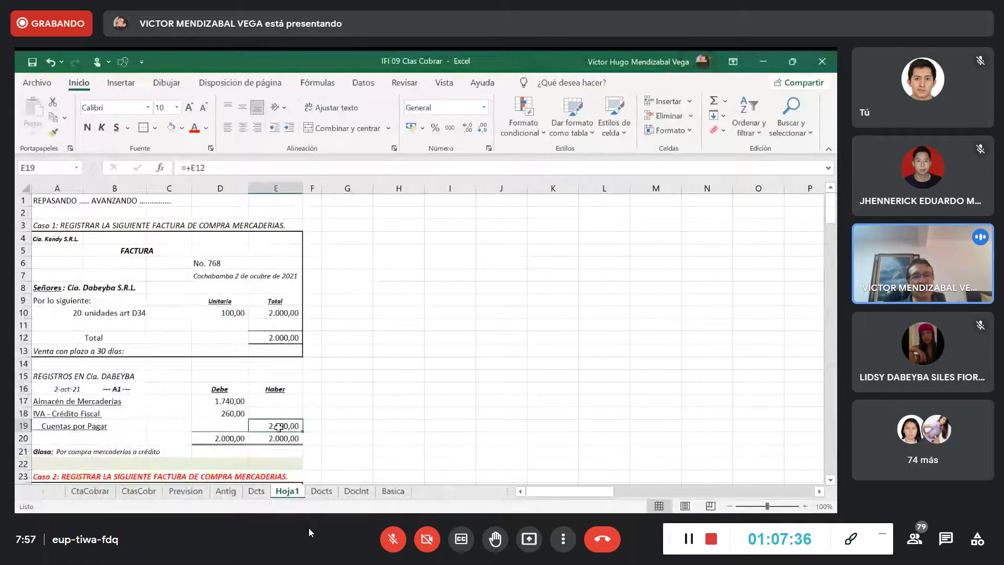
pyautogui.press('Down')
pyautogui.scroll(-20, 145, 285)
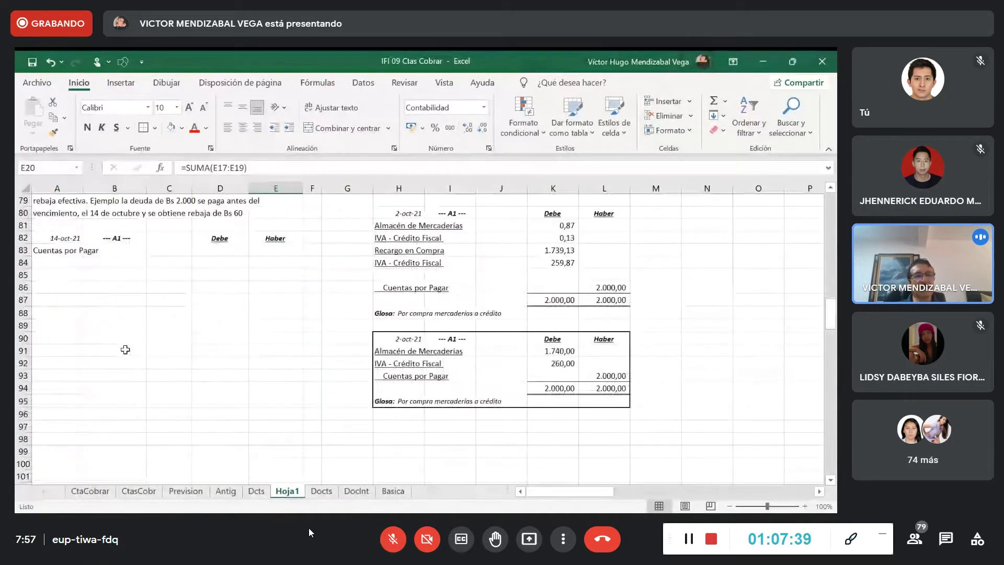
pyautogui.click(217, 249)
pyautogui.write('+')
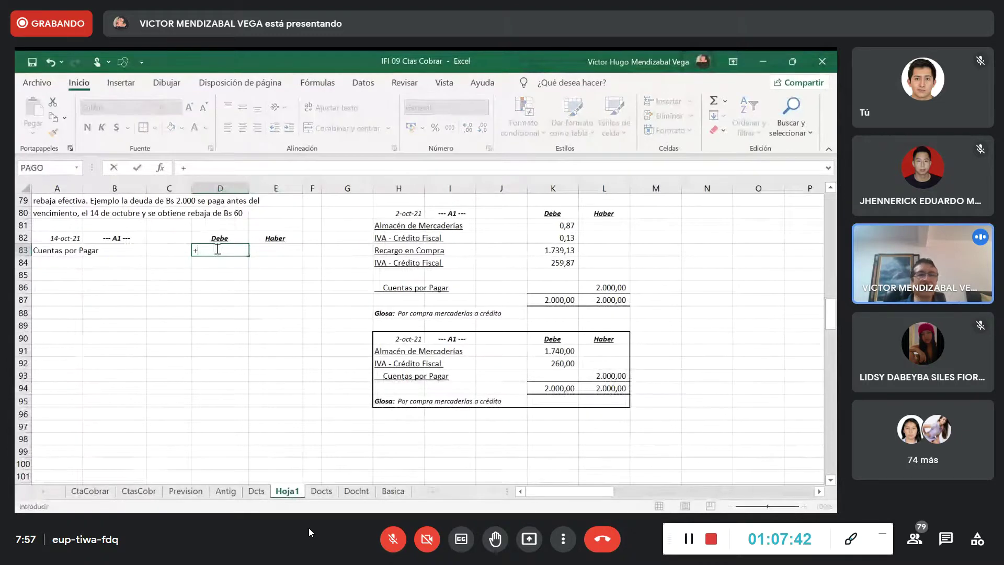
pyautogui.scroll(11, 197, 448)
pyautogui.scroll(15, 300, 208)
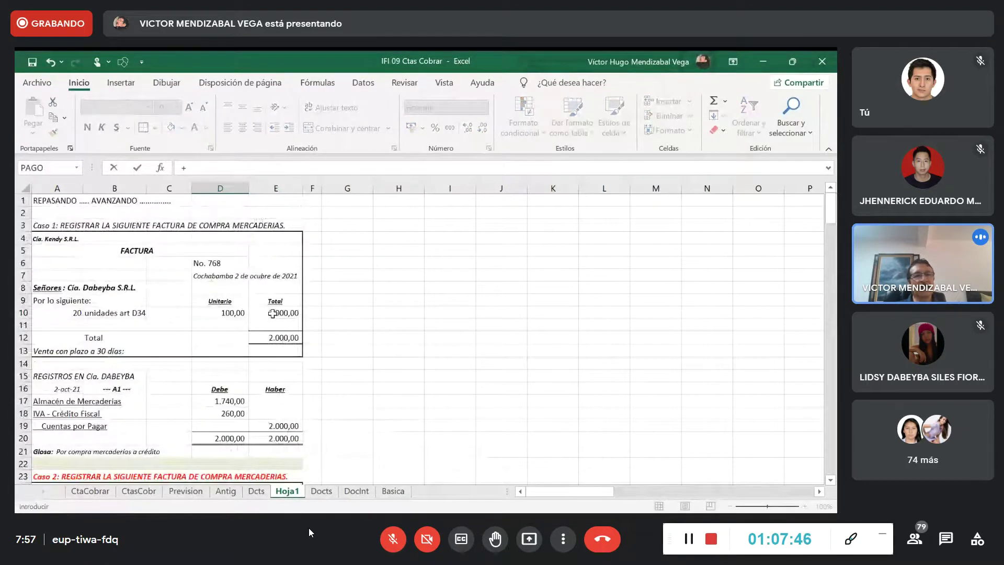
pyautogui.click(284, 425)
pyautogui.press('Return')
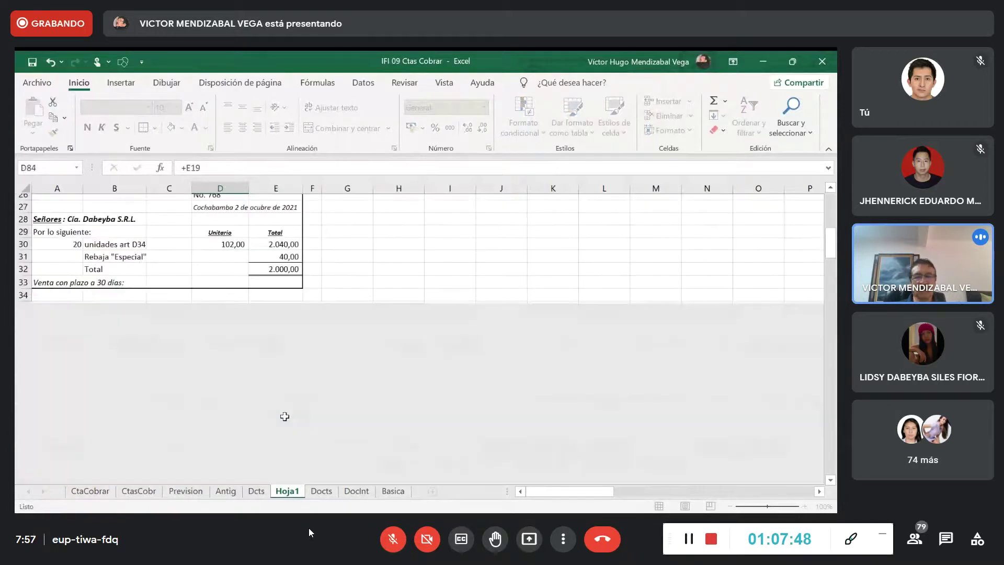
# Enter "Bancos" in A84 as an indented credited account, with its Haber amount in E84 as D83 minus 60.
pyautogui.click(72, 473)
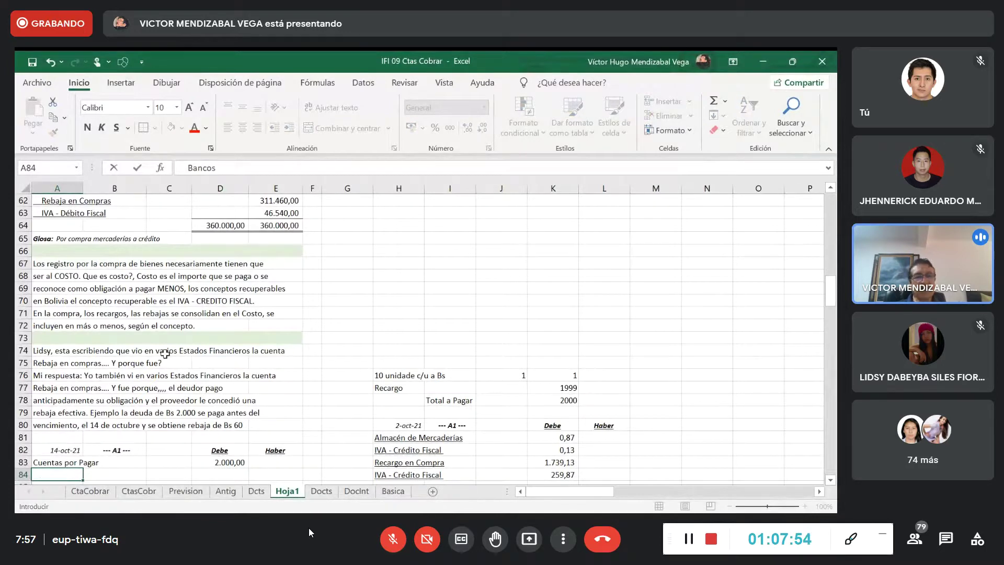
pyautogui.scroll(-1, 157, 314)
pyautogui.click(282, 436)
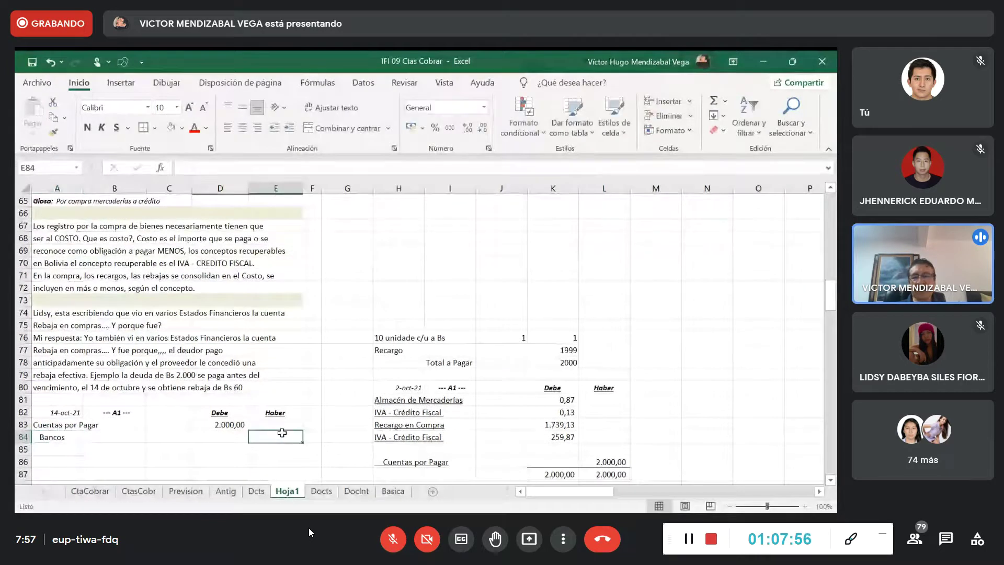
pyautogui.write('+')
pyautogui.click(222, 419)
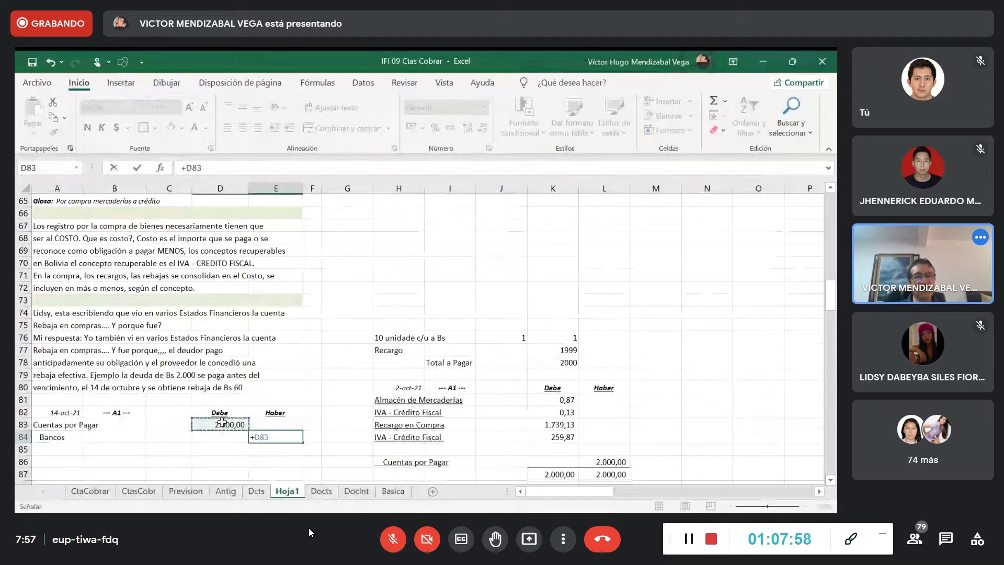
pyautogui.write('-')
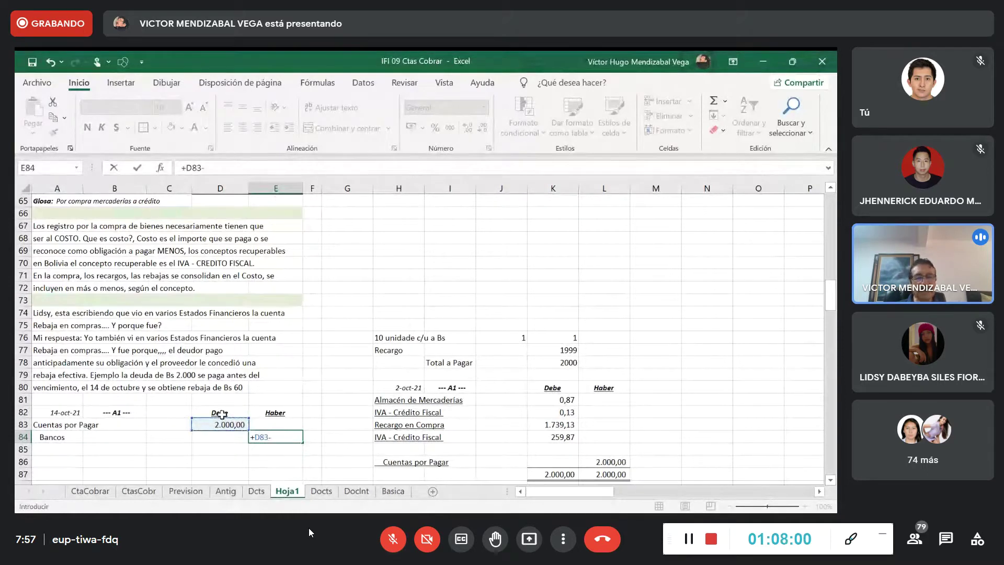
pyautogui.write('60')
pyautogui.press('Return')
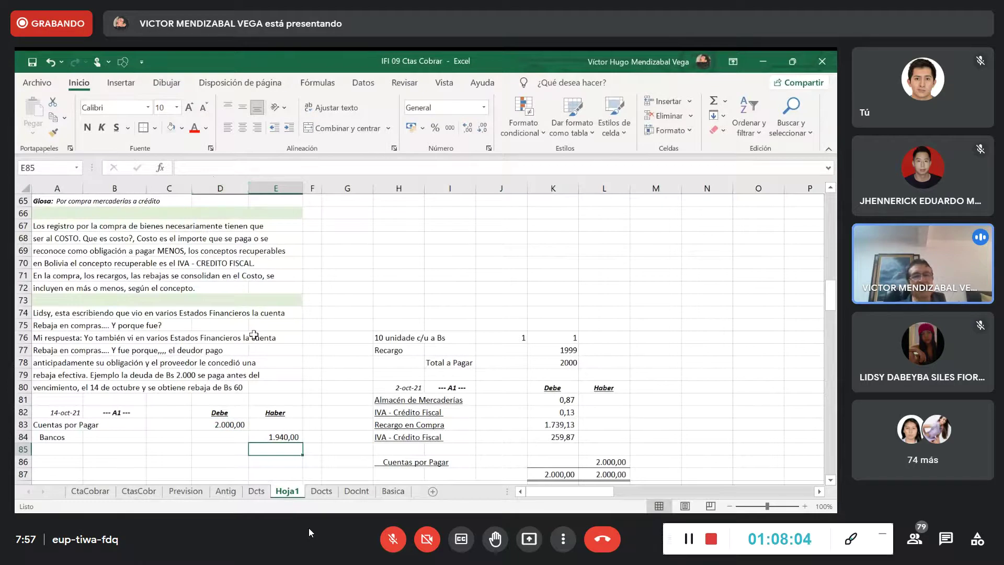
# Enter "Rebaja en Compras" indented in A85 with the formula 60*0,87 in E85, and apply the Contabilidad number format to E85:E86.
pyautogui.scroll(-2, 253, 335)
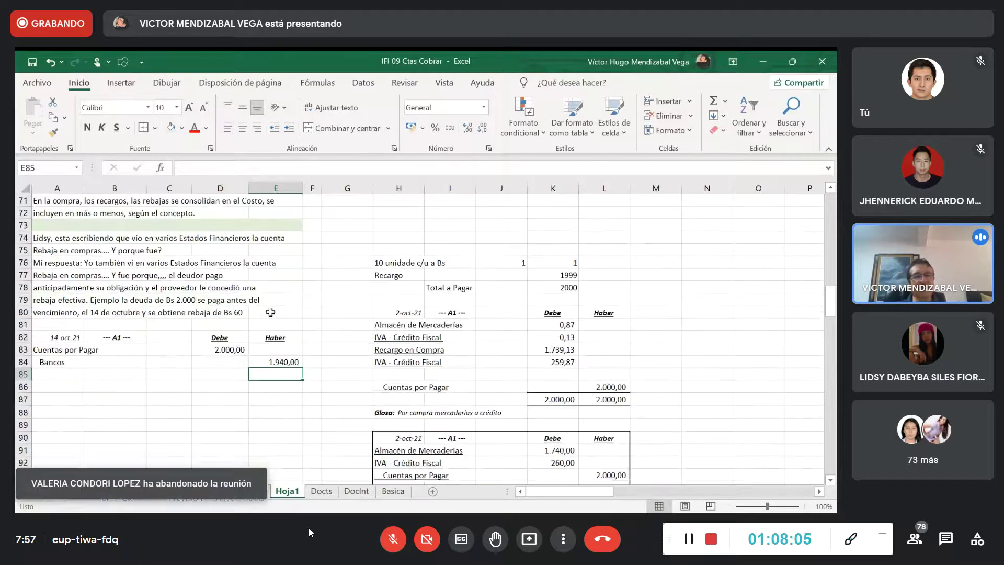
pyautogui.click(62, 375)
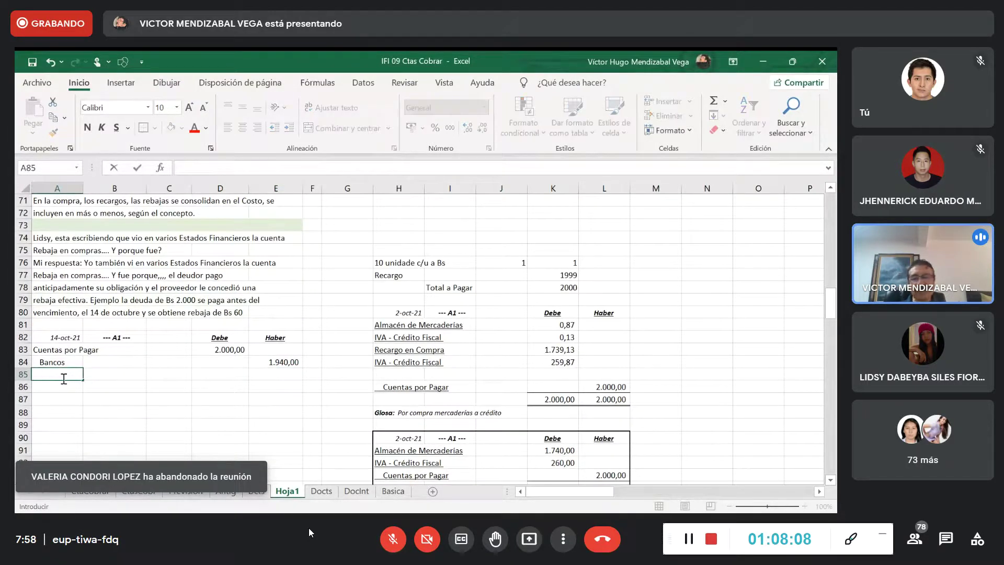
pyautogui.write('ja en Compras')
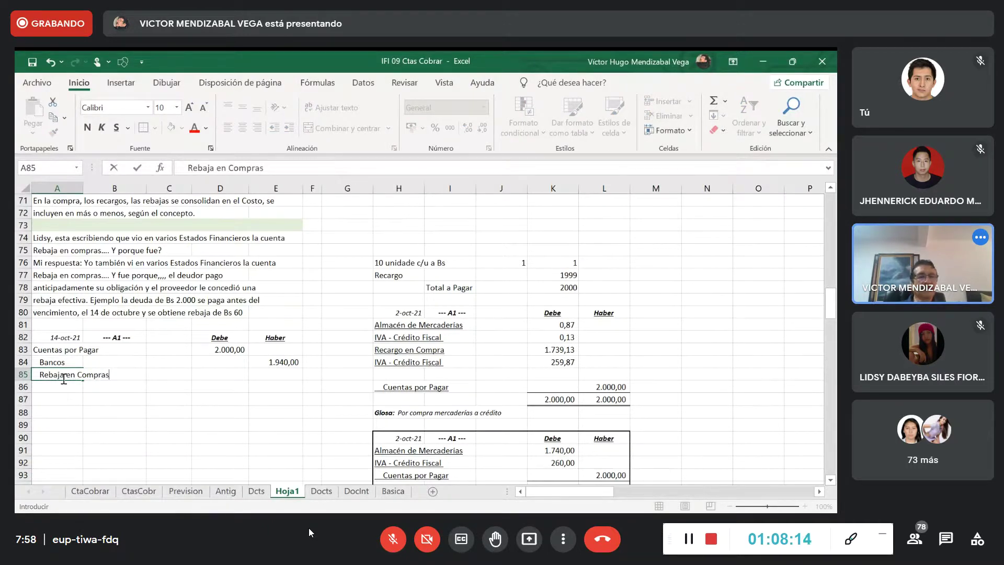
pyautogui.click(282, 374)
pyautogui.write('+60*,87')
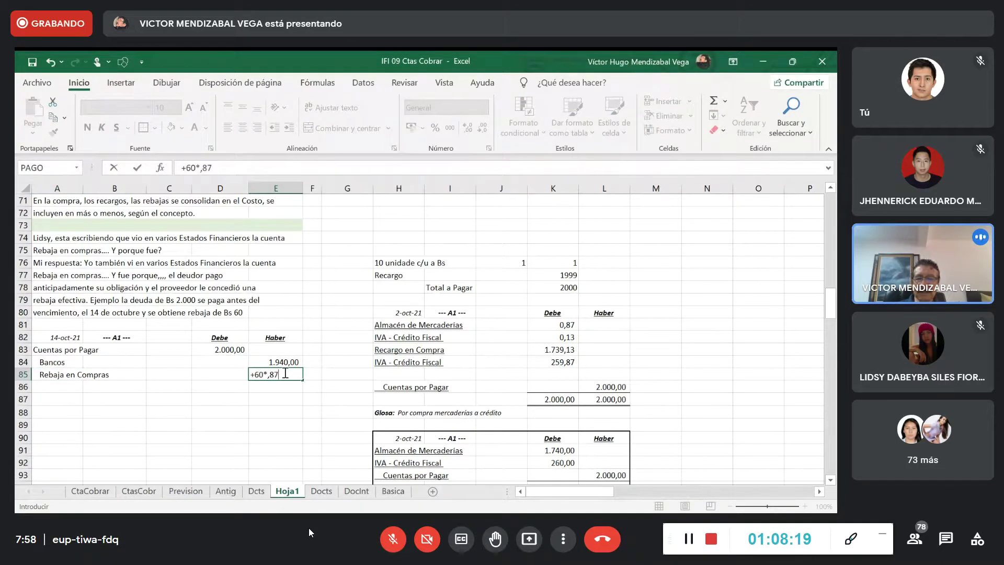
pyautogui.press('Return')
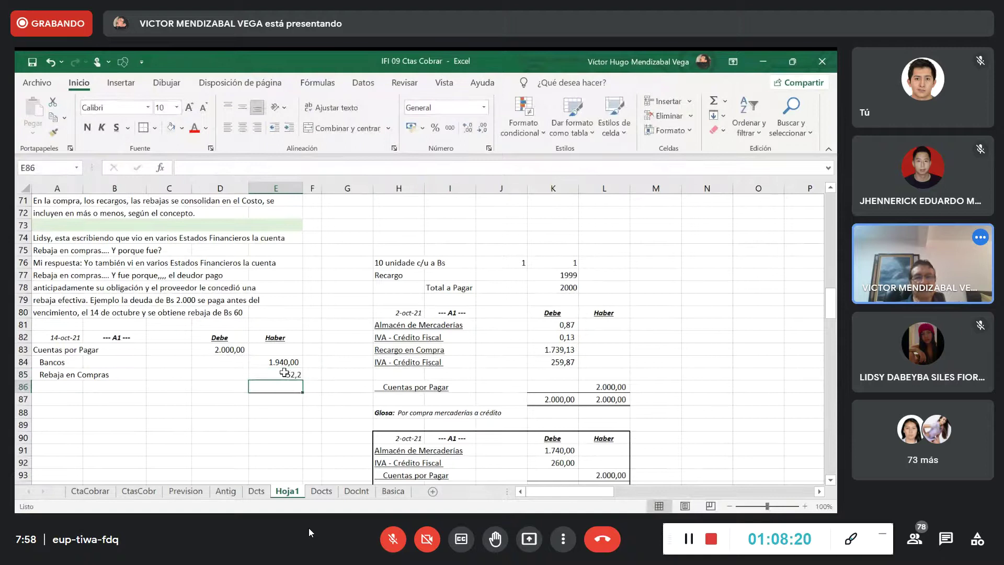
pyautogui.moveTo(283, 374); pyautogui.dragTo(280, 386)
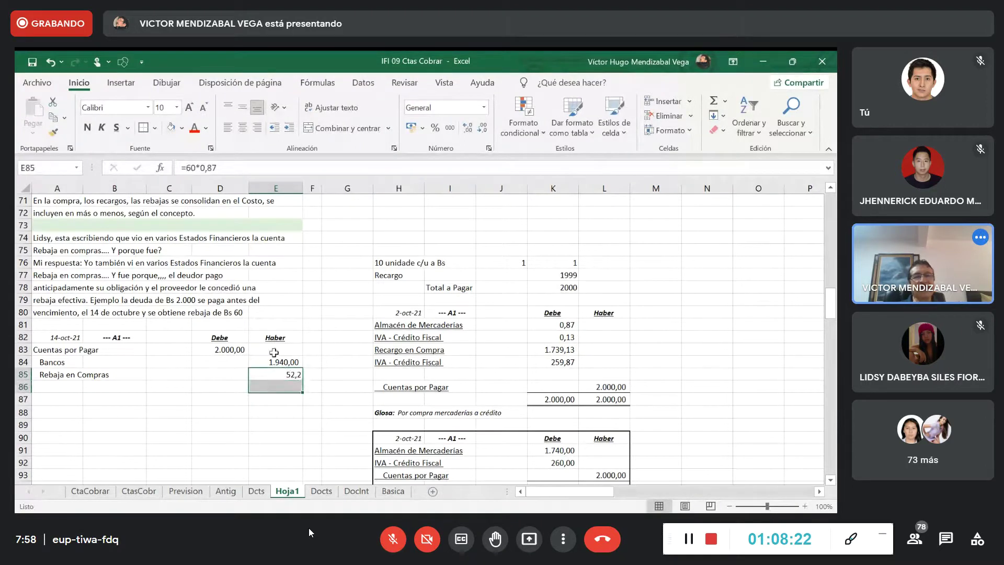
pyautogui.click(449, 129)
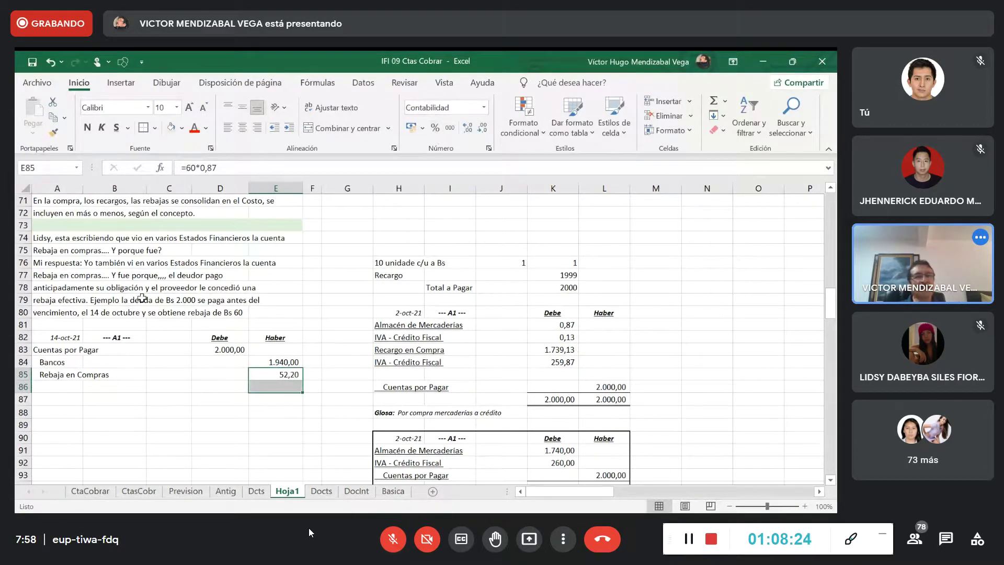
# Enter "IVA - Débito Fiscal" indented in A86, with its Haber amount in E86 calculated as 60*0,13.
pyautogui.click(62, 386)
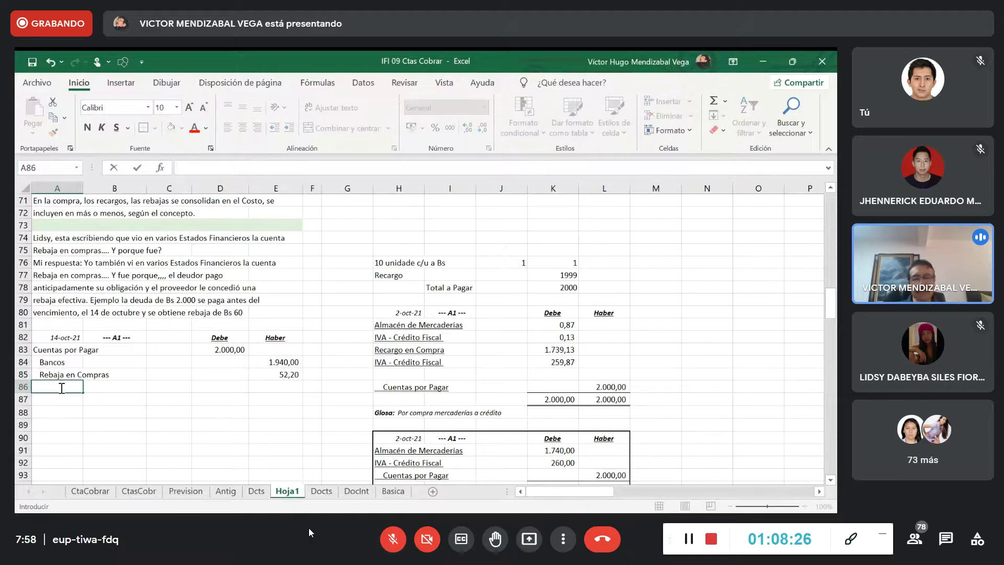
pyautogui.write('IVA')
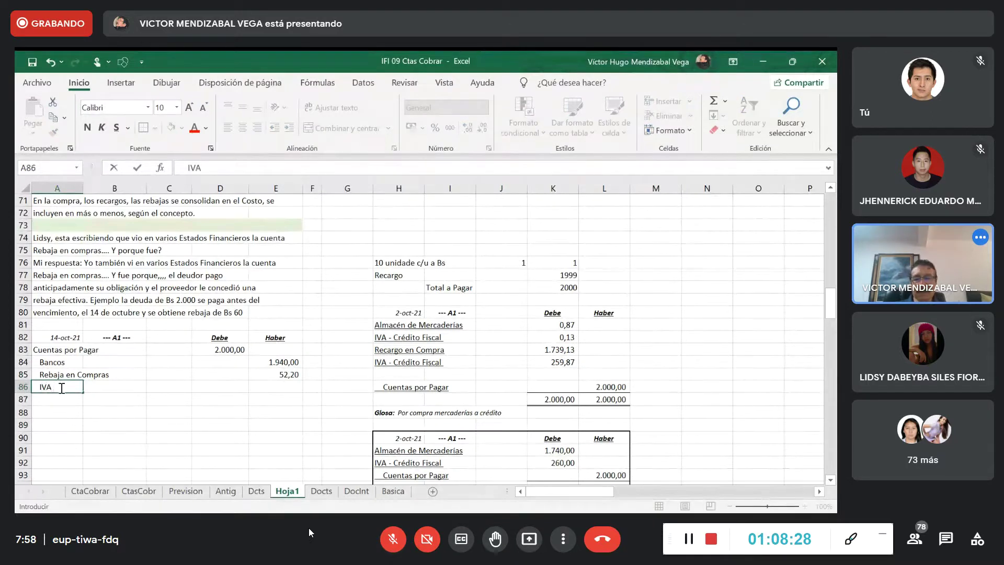
pyautogui.write(' - Débito Fiscal')
pyautogui.press('Return')
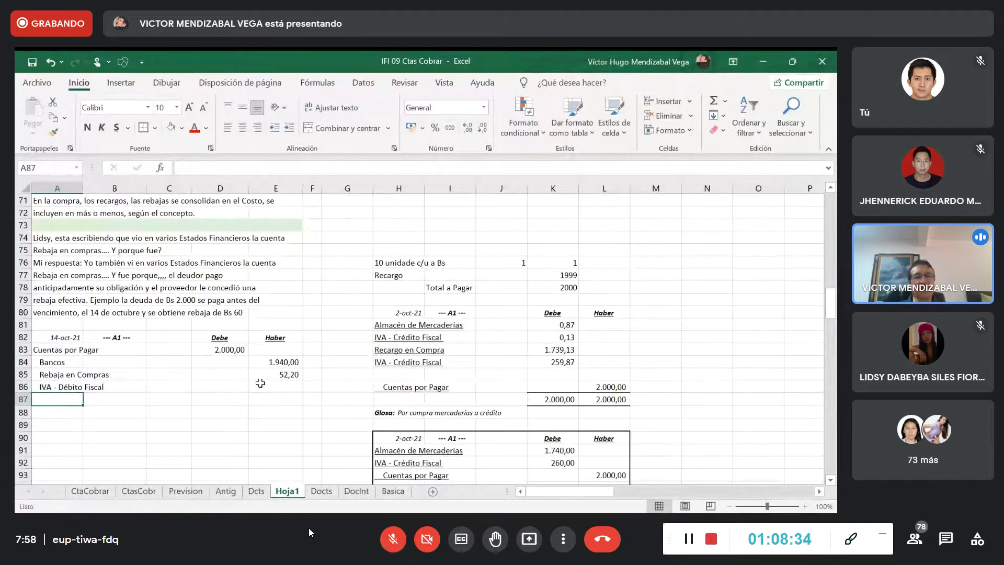
pyautogui.click(278, 387)
pyautogui.write('+')
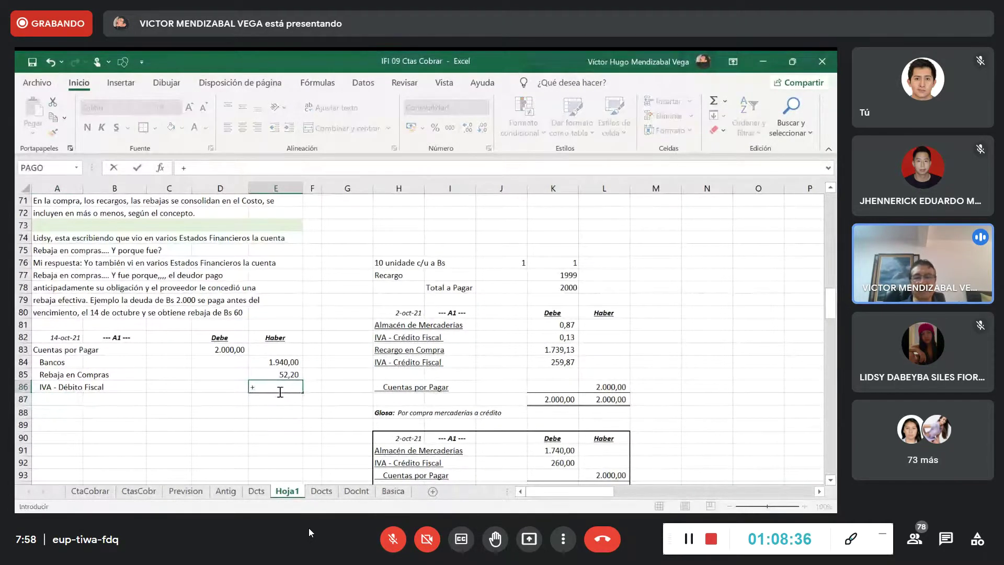
pyautogui.write('60')
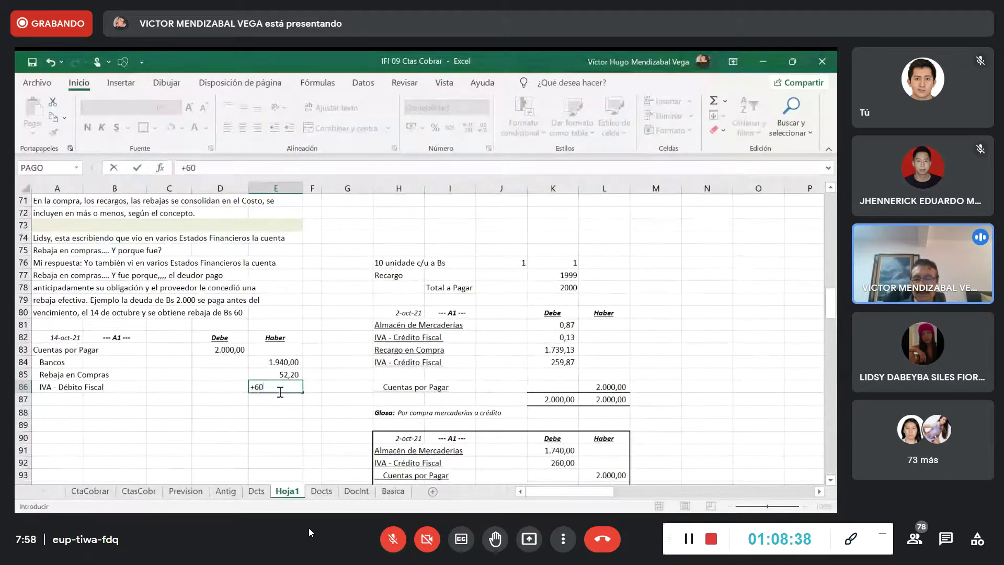
pyautogui.write('*0,13')
pyautogui.press('Return')
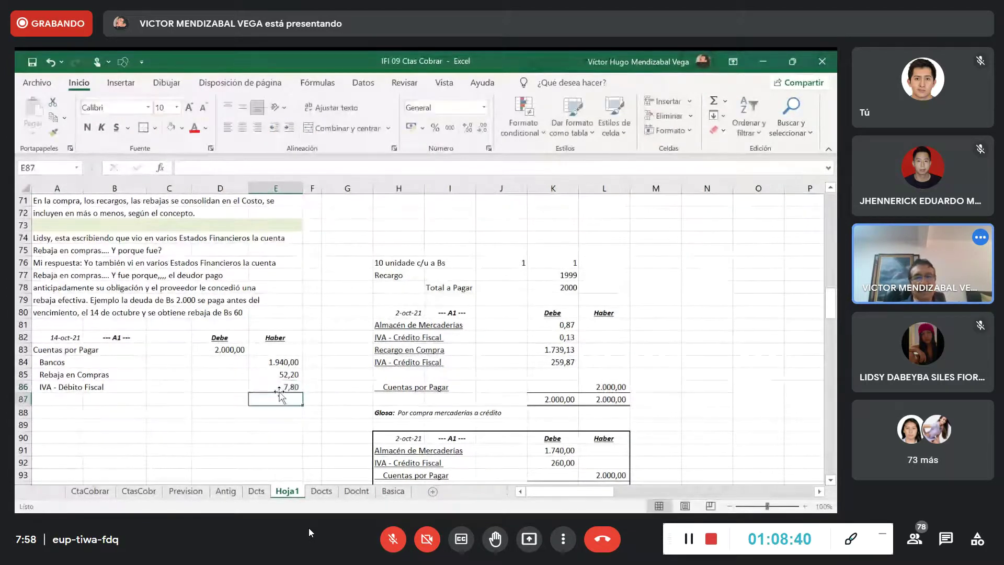
# Total the Debe column of the payment entry in D87 with SUMA(D83:D86) and extend the total to the Haber column in E87.
pyautogui.click(230, 396)
pyautogui.click(718, 102)
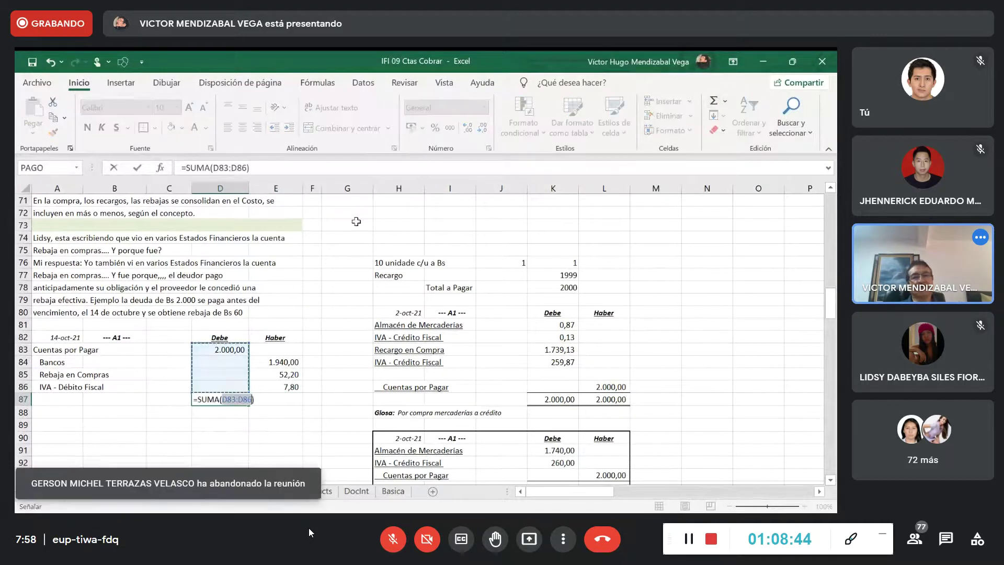
pyautogui.click(138, 167)
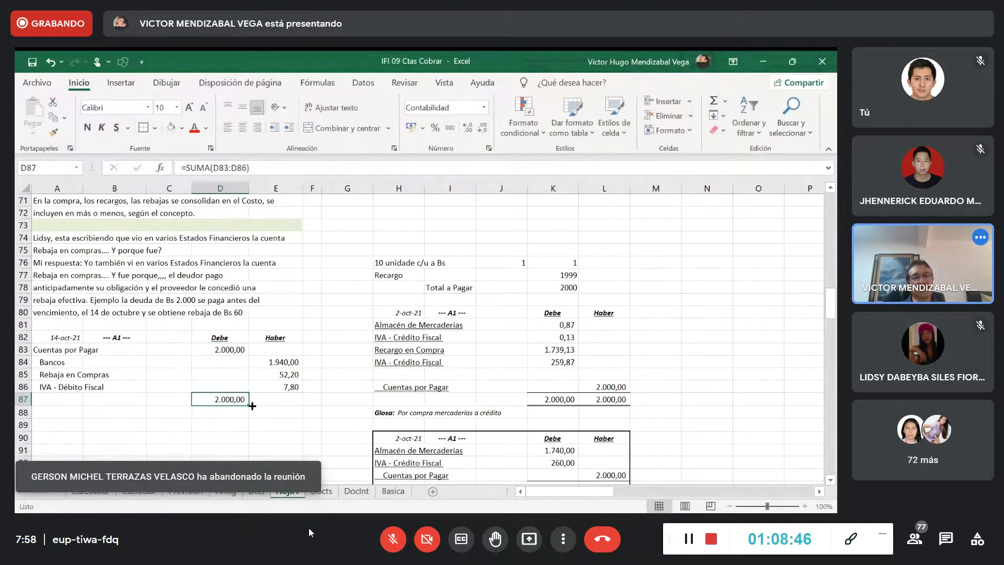
pyautogui.moveTo(252, 406); pyautogui.dragTo(282, 404)
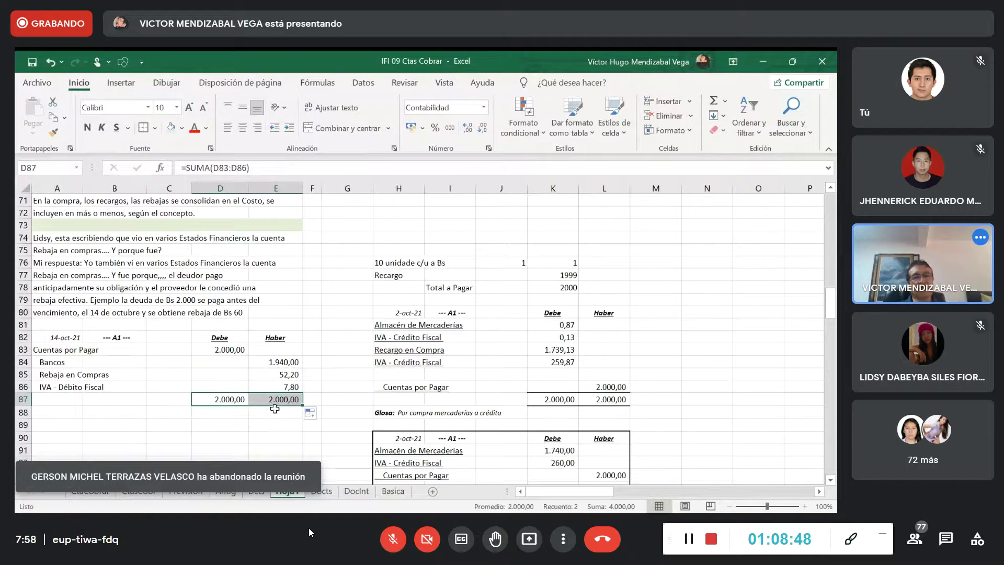
# Give the totals D87:E87 a top and double bottom border, and underline the account names in A83:A86.
pyautogui.click(154, 129)
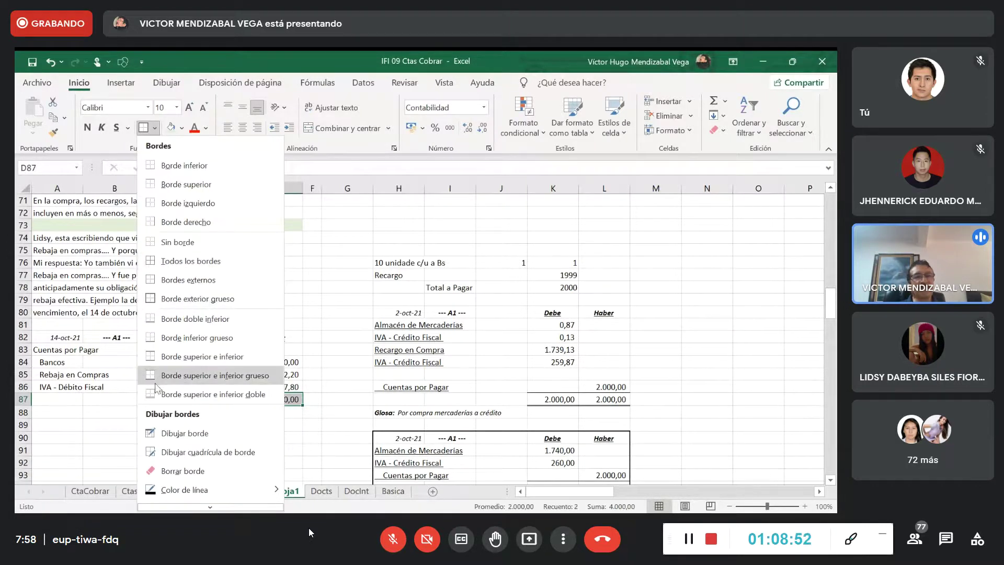
pyautogui.click(152, 397)
pyautogui.moveTo(51, 351); pyautogui.dragTo(52, 387)
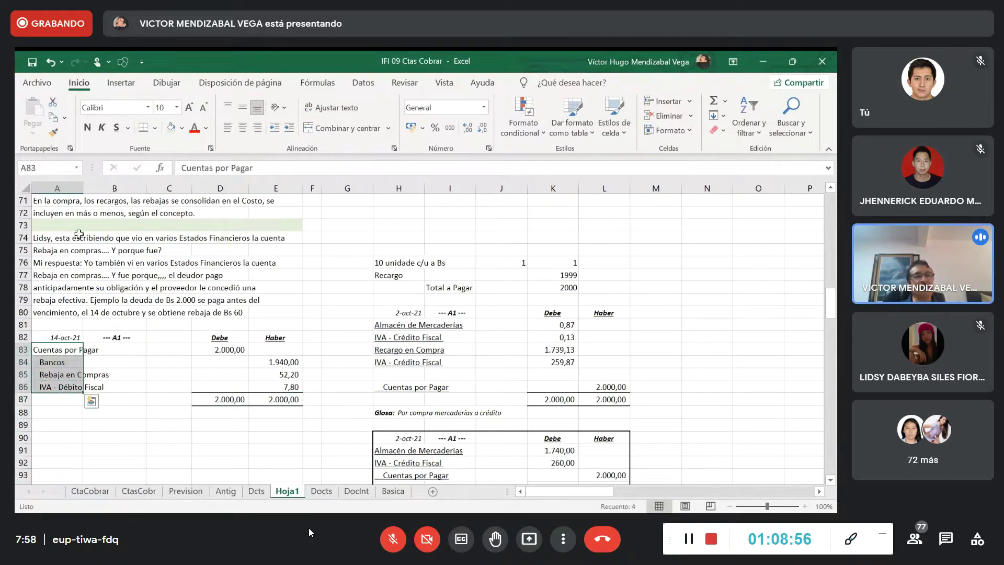
pyautogui.click(117, 127)
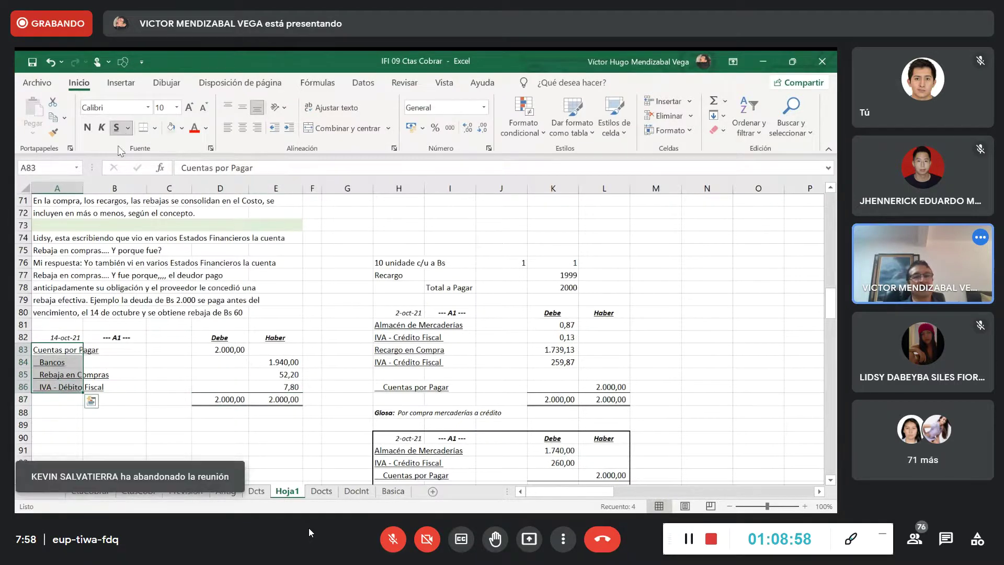
# Copy the Glosa line from A65 to A88 below the payment entry's totals.
pyautogui.scroll(3, 60, 329)
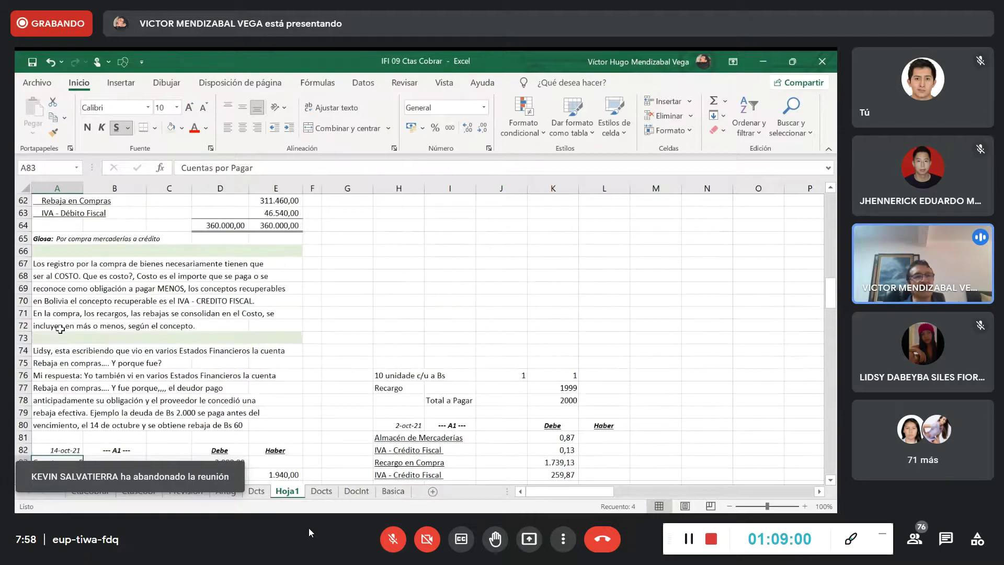
pyautogui.scroll(1, 60, 329)
pyautogui.click(58, 276)
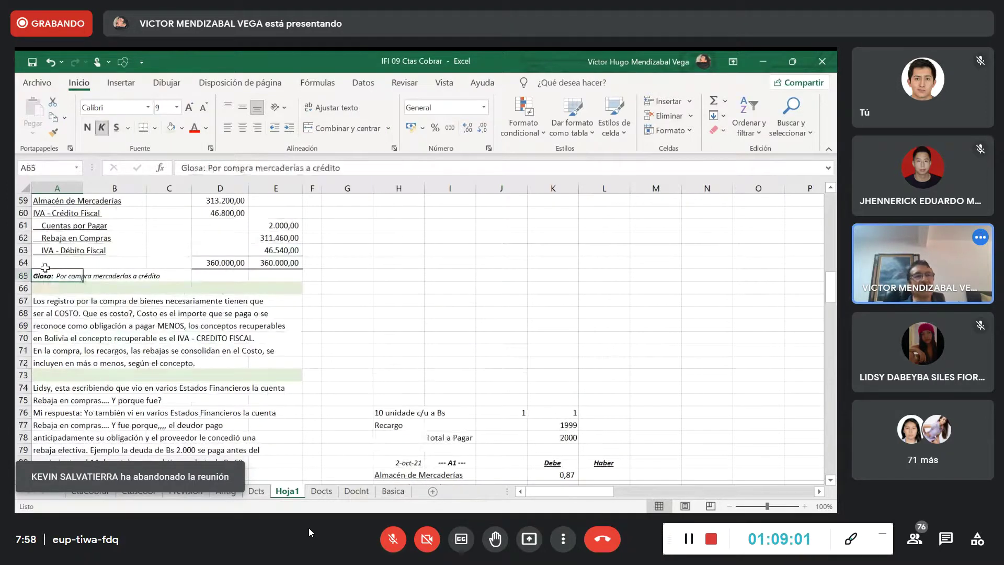
pyautogui.click(52, 118)
pyautogui.scroll(-4, 47, 340)
pyautogui.click(47, 411)
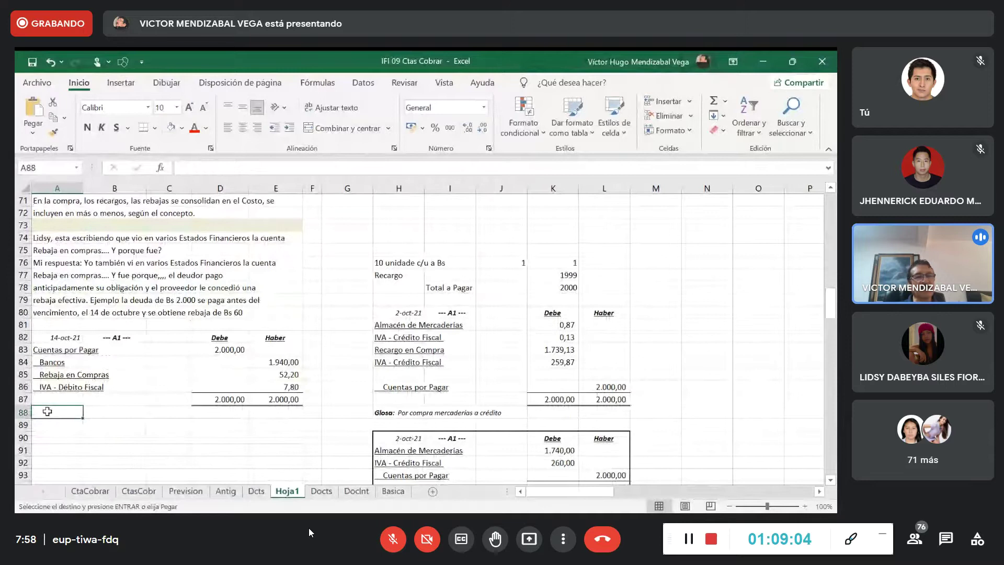
pyautogui.click(34, 113)
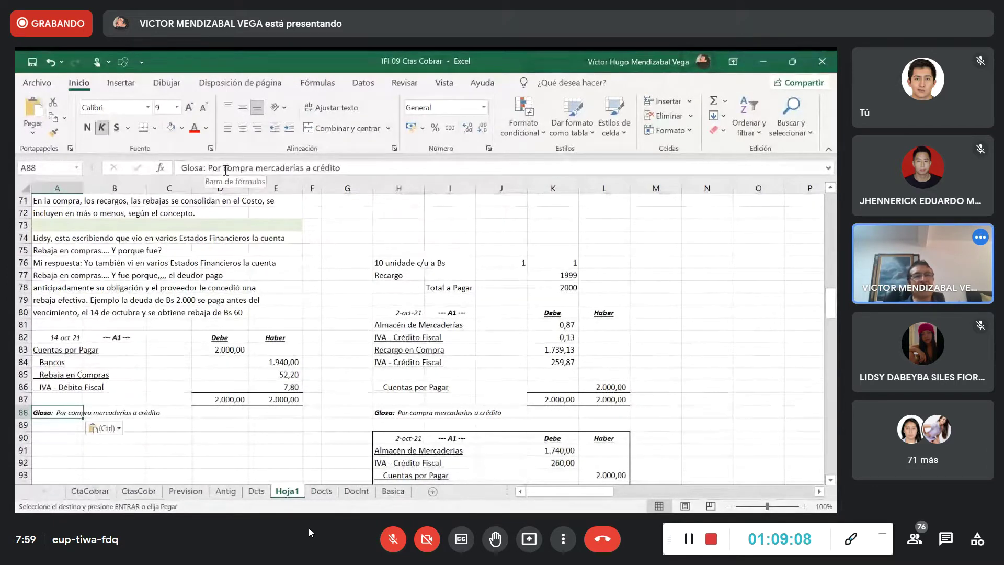
# Reword the copied Glosa in A88 to "Glosa: Por pago deuda con rebaja de Bs 60".
pyautogui.moveTo(224, 168); pyautogui.dragTo(447, 169)
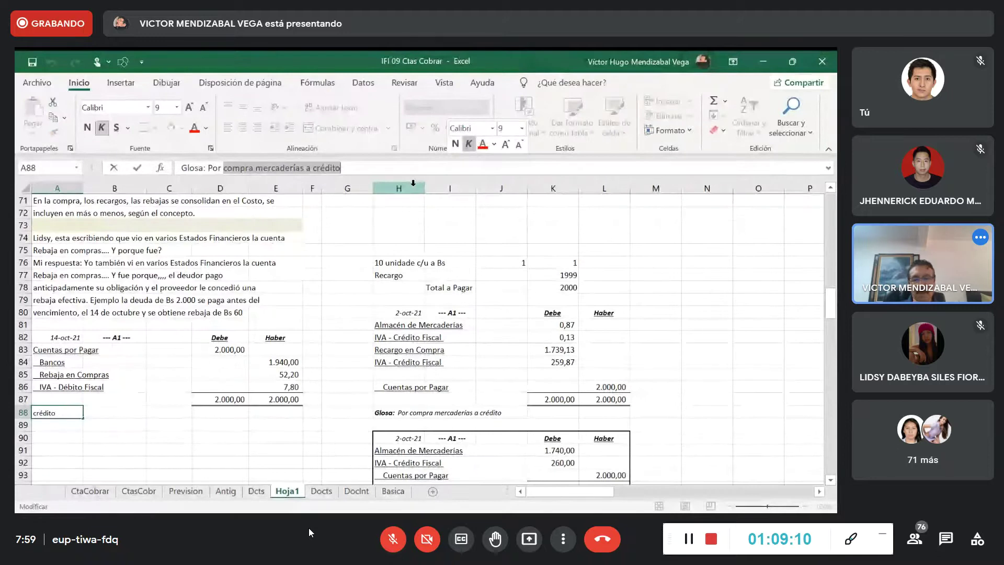
pyautogui.write('pago')
pyautogui.write(' deuda co')
pyautogui.write('n reva')
pyautogui.write('aja')
pyautogui.write(' de Bs 60')
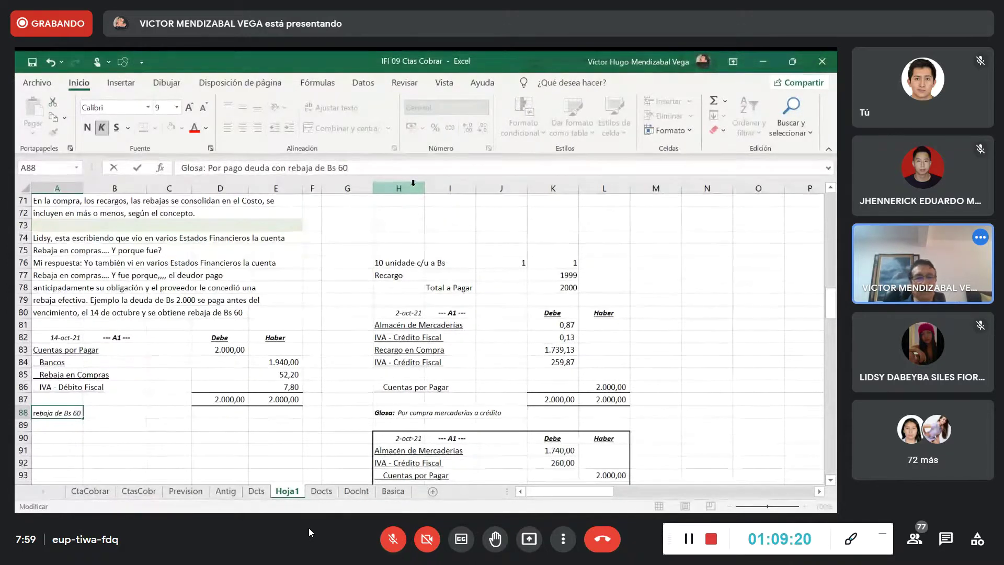
pyautogui.press('Return')
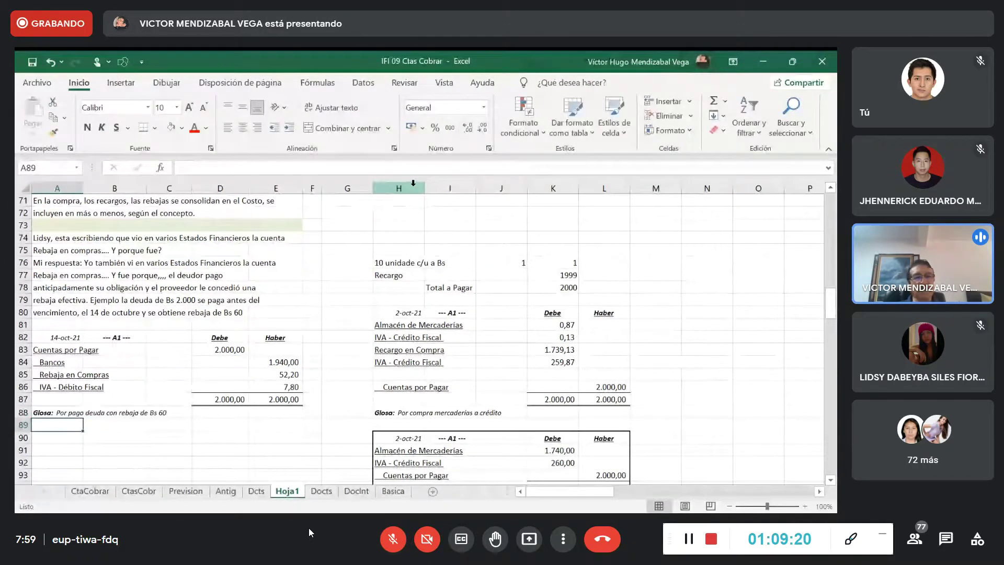
# Change the entry number in B82 of the payment entry's header to "--- A2 ---".
pyautogui.click(113, 338)
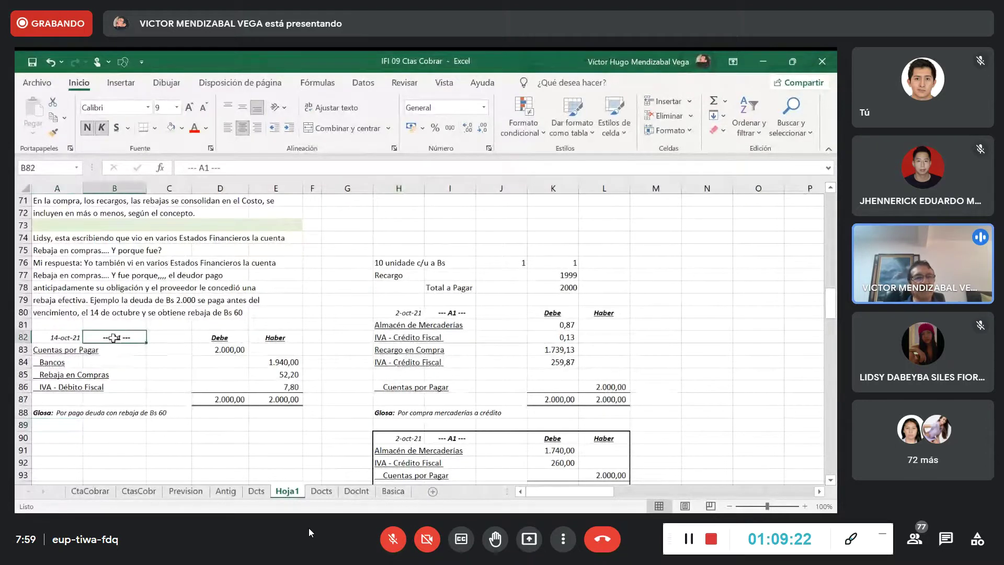
pyautogui.click(207, 167)
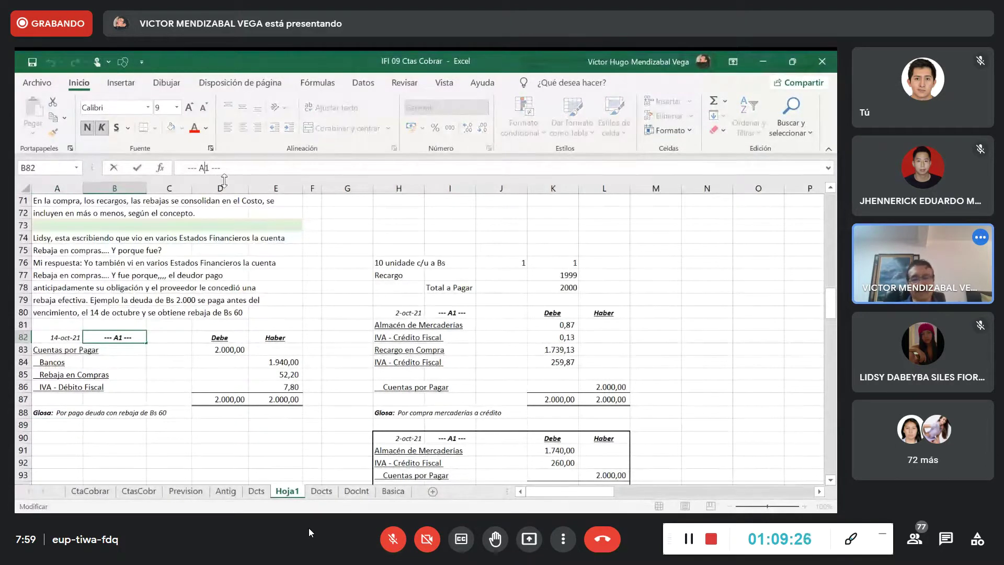
pyautogui.press('Delete')
pyautogui.write('2')
pyautogui.press('Return')
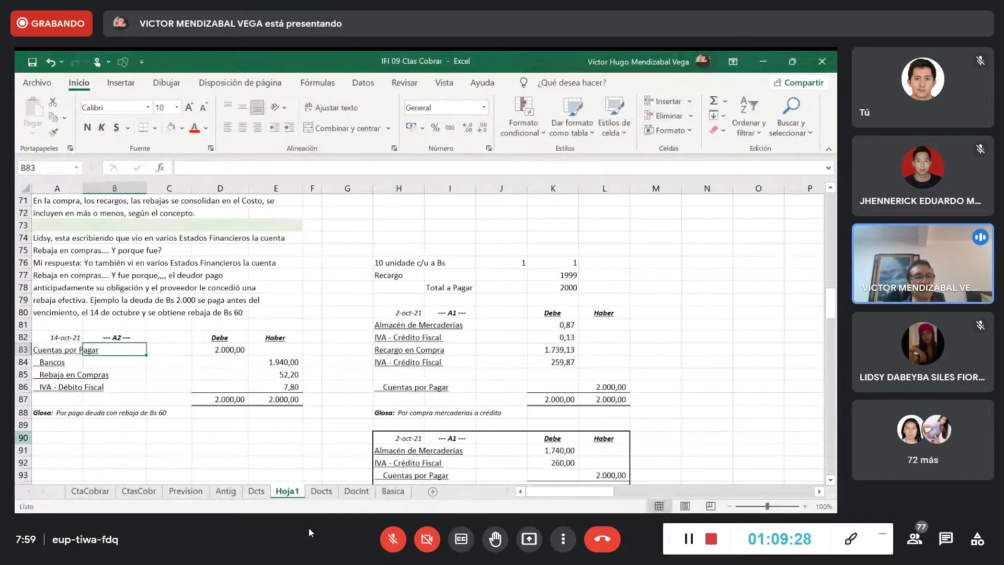
# Fill A89:F89 below the payment entry's Glosa with the light green separator colour.
pyautogui.moveTo(60, 425); pyautogui.dragTo(308, 424)
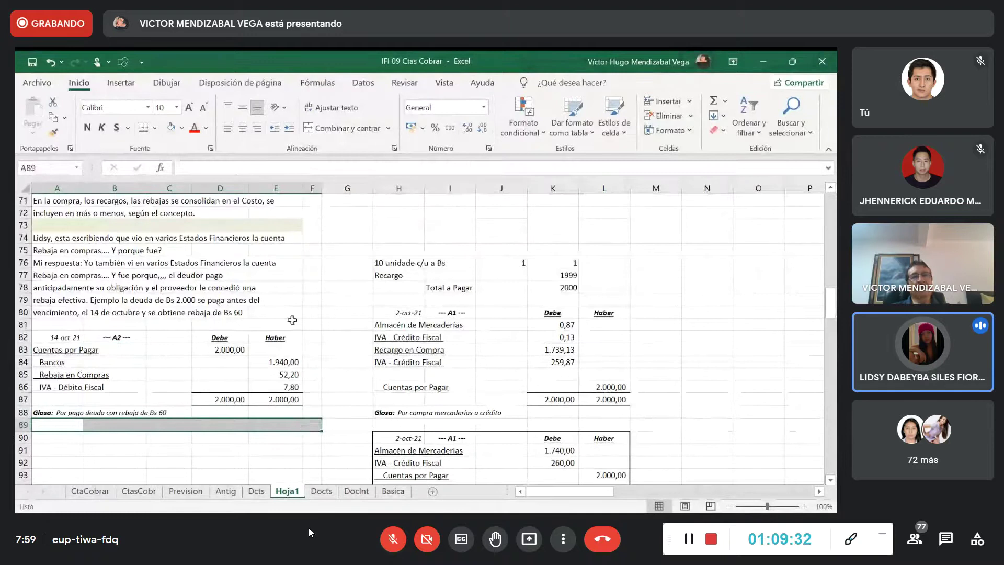
pyautogui.click(171, 127)
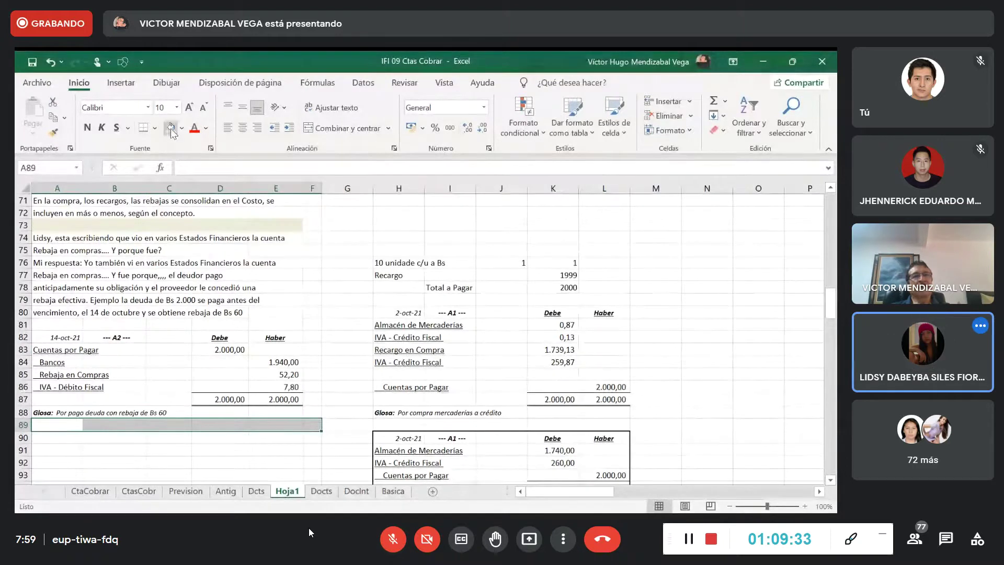
pyautogui.click(349, 316)
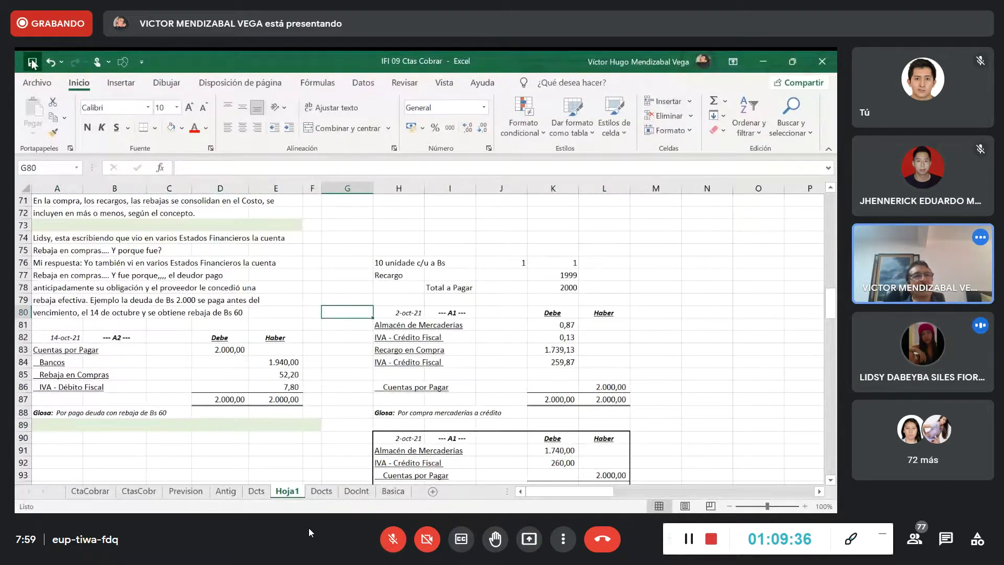
# Examine the Rebaja en Compras line in row 85 and the Bancos line of the 14-oct-21 payment entry.
pyautogui.click(338, 352)
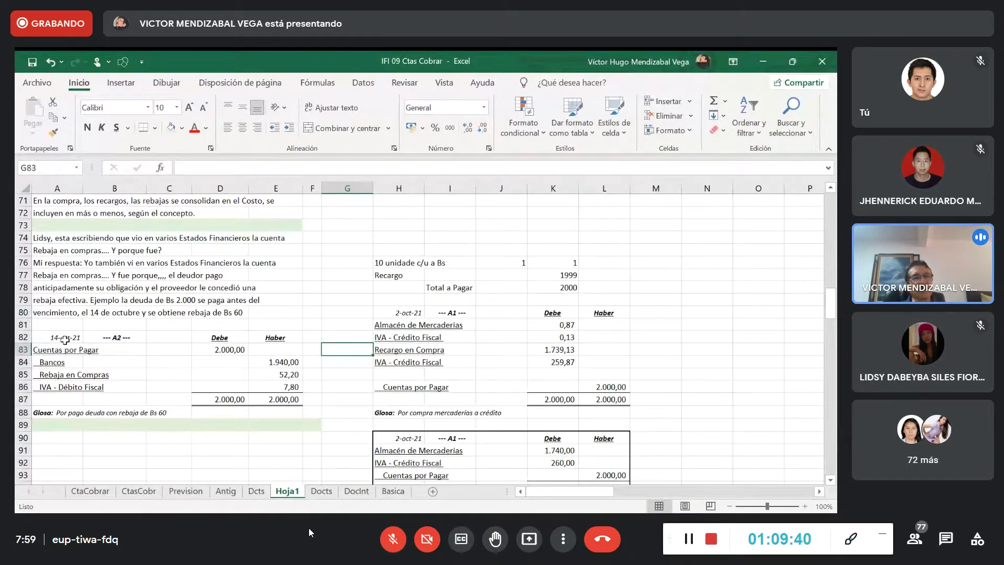
pyautogui.moveTo(43, 379); pyautogui.dragTo(288, 369)
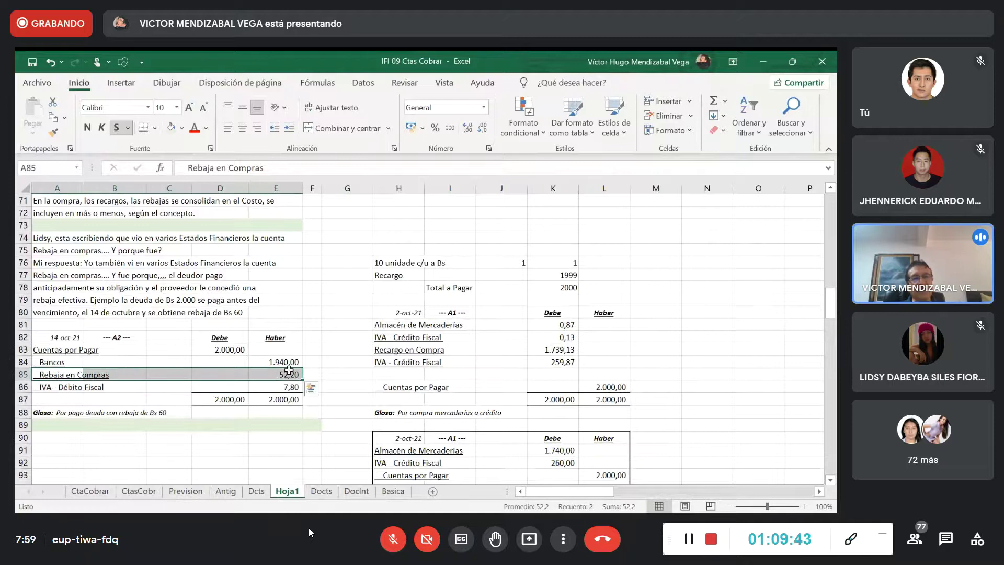
pyautogui.click(328, 372)
pyautogui.click(56, 375)
pyautogui.moveTo(56, 375); pyautogui.dragTo(265, 373)
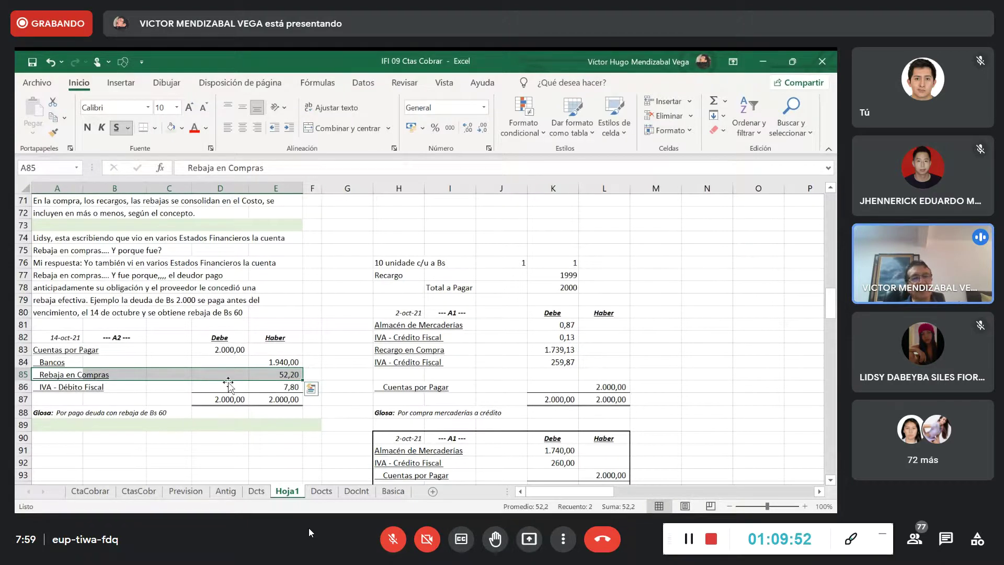
pyautogui.click(209, 447)
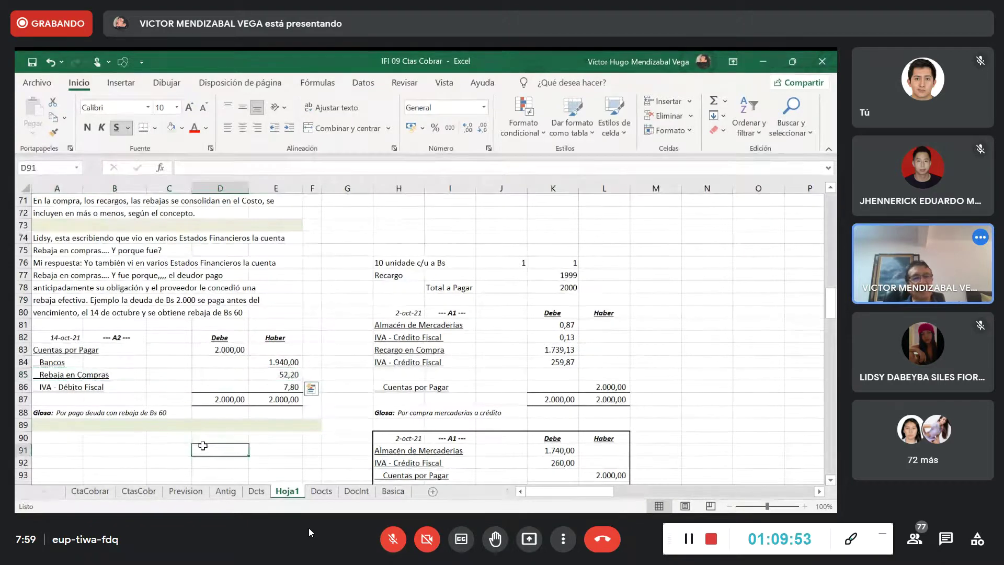
pyautogui.click(94, 456)
pyautogui.click(79, 364)
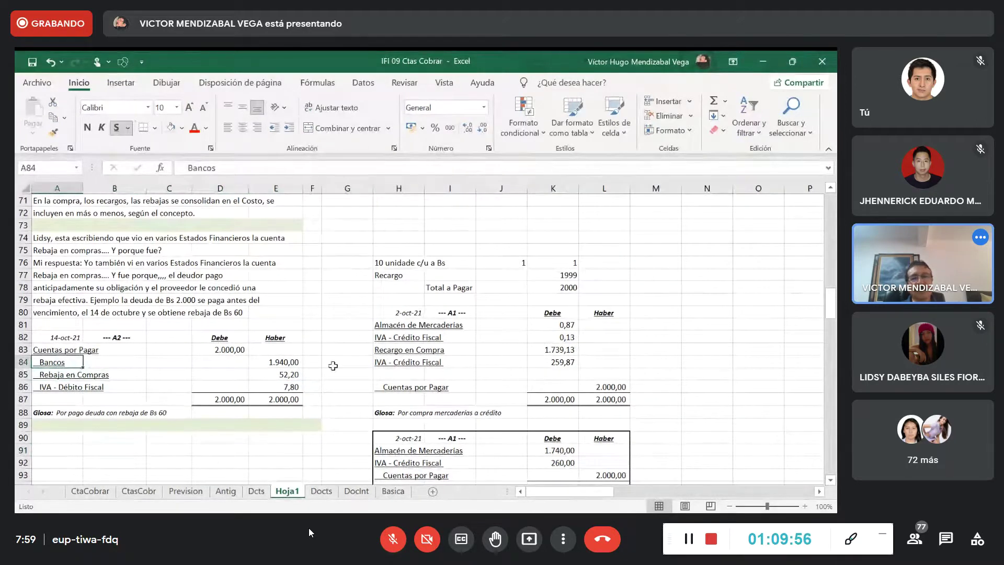
# Examine the Caso 3 purchase invoice in rows 46 to 55, especially its Total in E54.
pyautogui.scroll(8, 90, 275)
pyautogui.scroll(2, 87, 327)
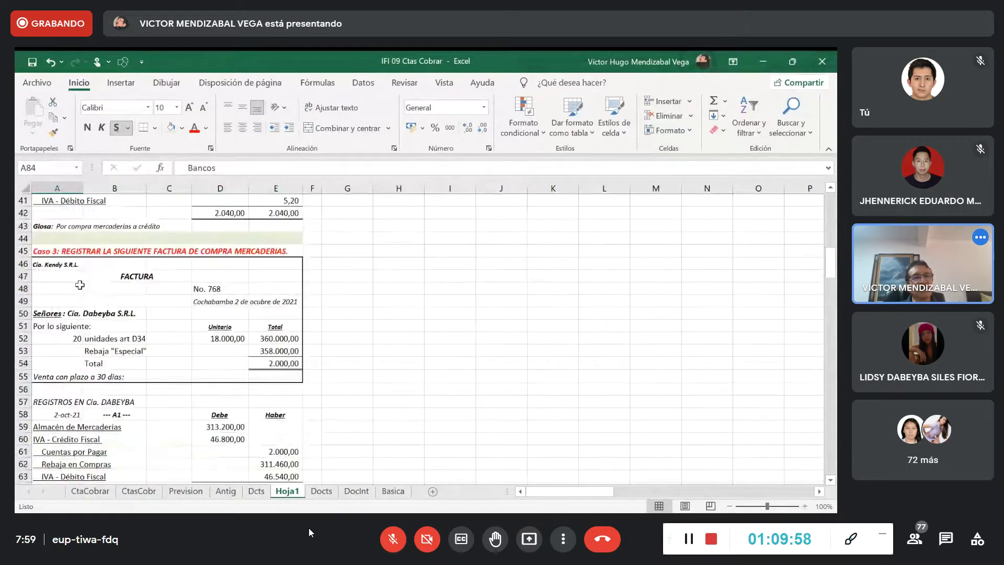
pyautogui.moveTo(45, 265); pyautogui.dragTo(290, 382)
pyautogui.click(338, 368)
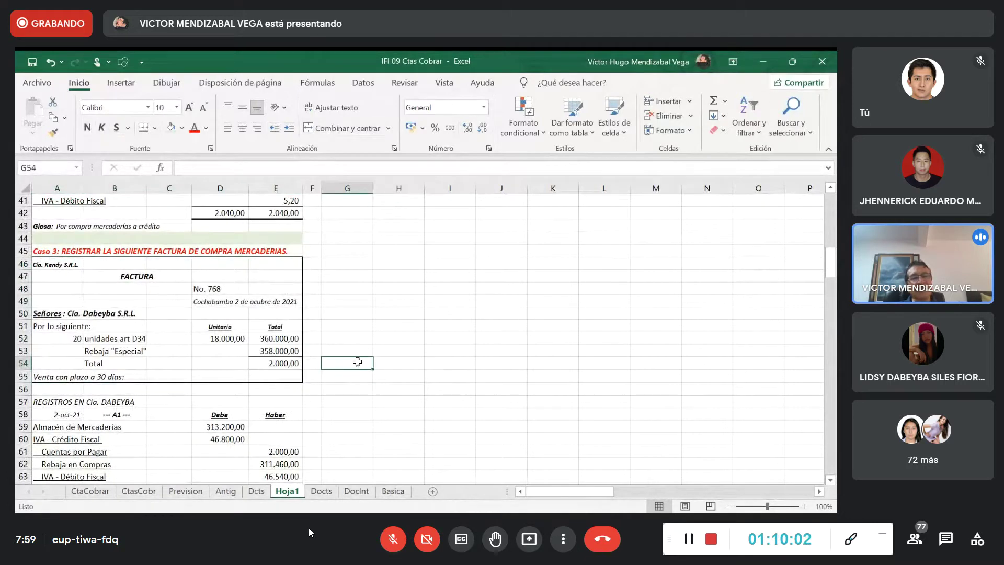
pyautogui.click(280, 363)
pyautogui.press('Right')
pyautogui.press('Right')
pyautogui.click(277, 362)
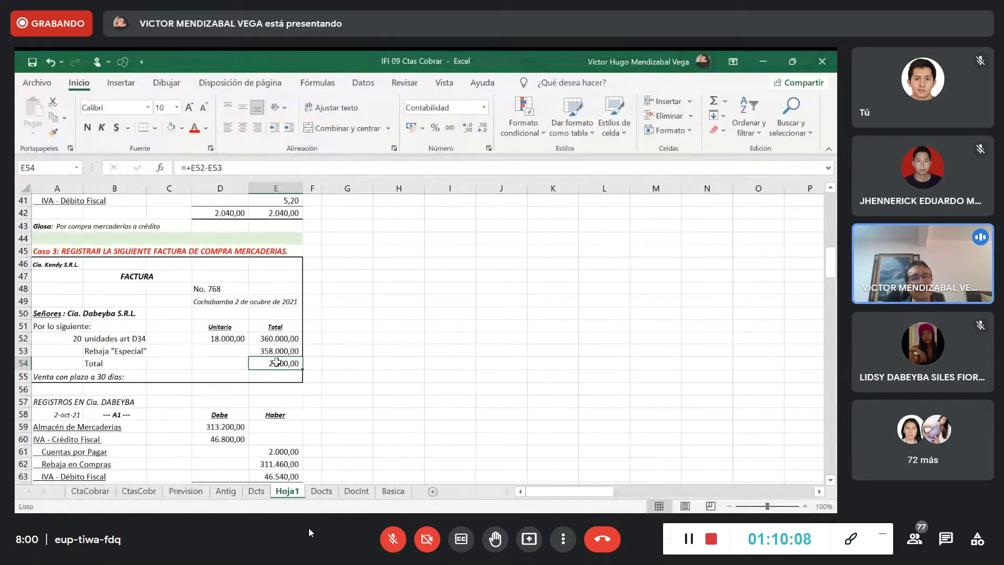
pyautogui.press('Right')
pyautogui.press('Right')
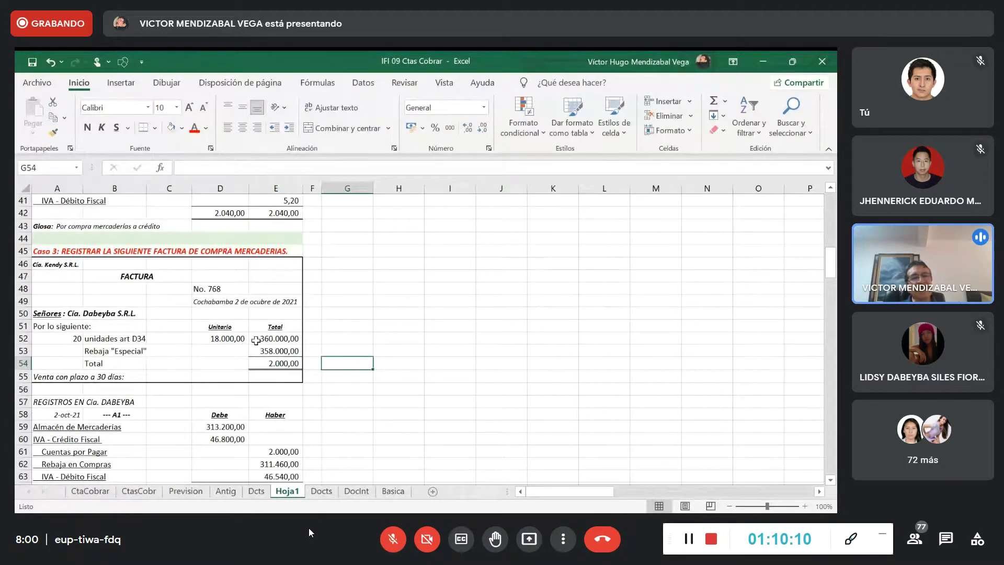
# Set the unit price in D52 of the Caso 3 invoice to 230000.
pyautogui.click(207, 341)
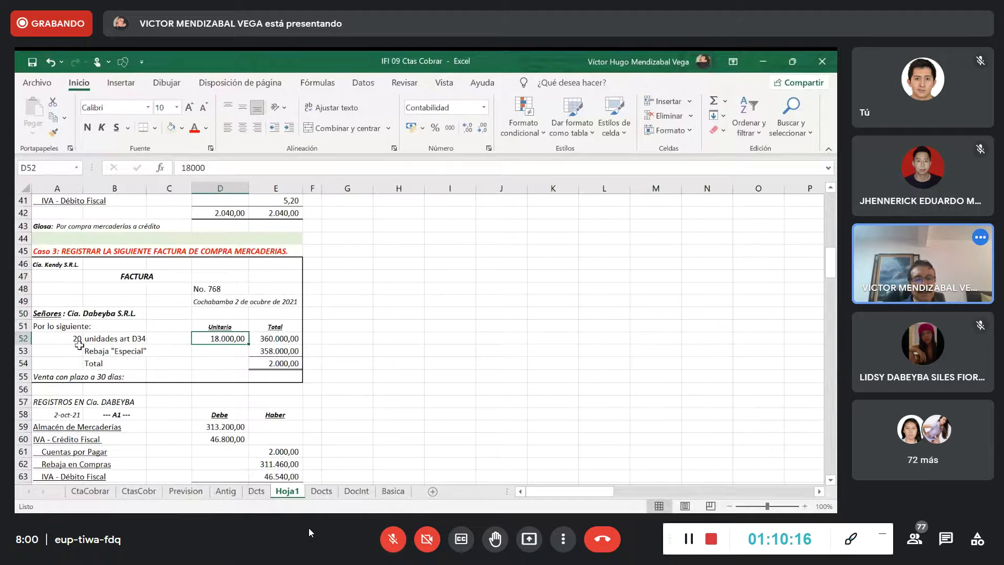
pyautogui.write('23')
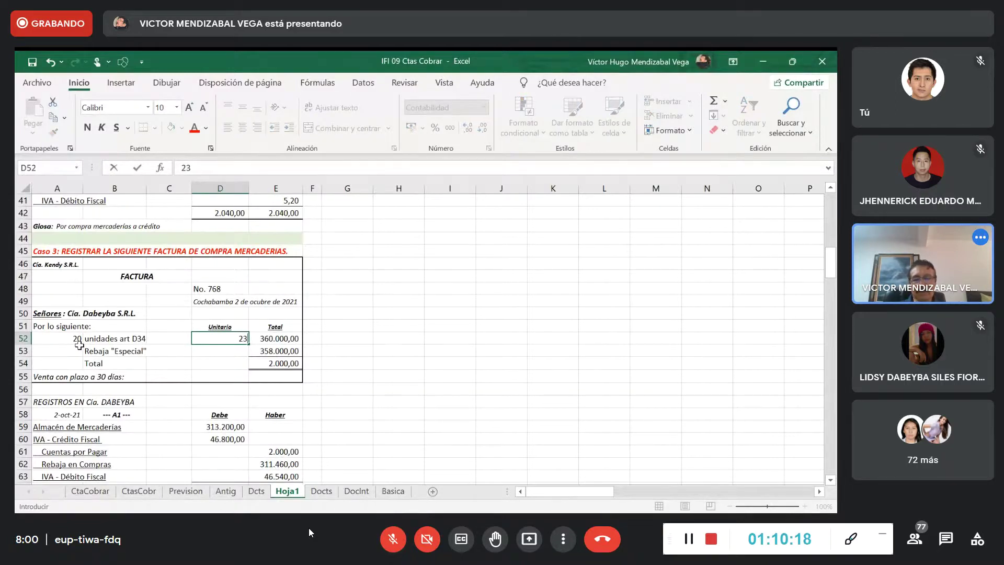
pyautogui.write('0000')
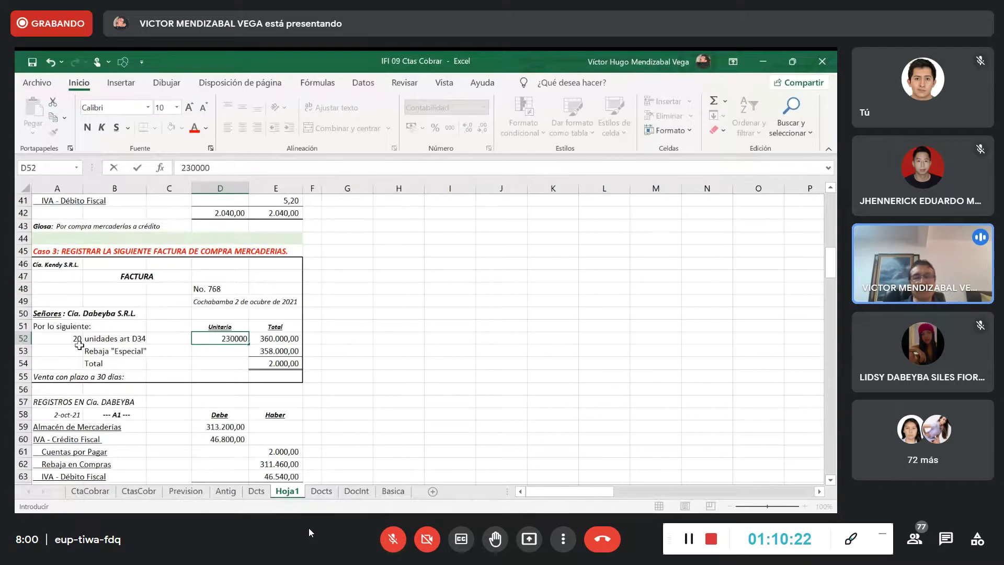
pyautogui.press('Return')
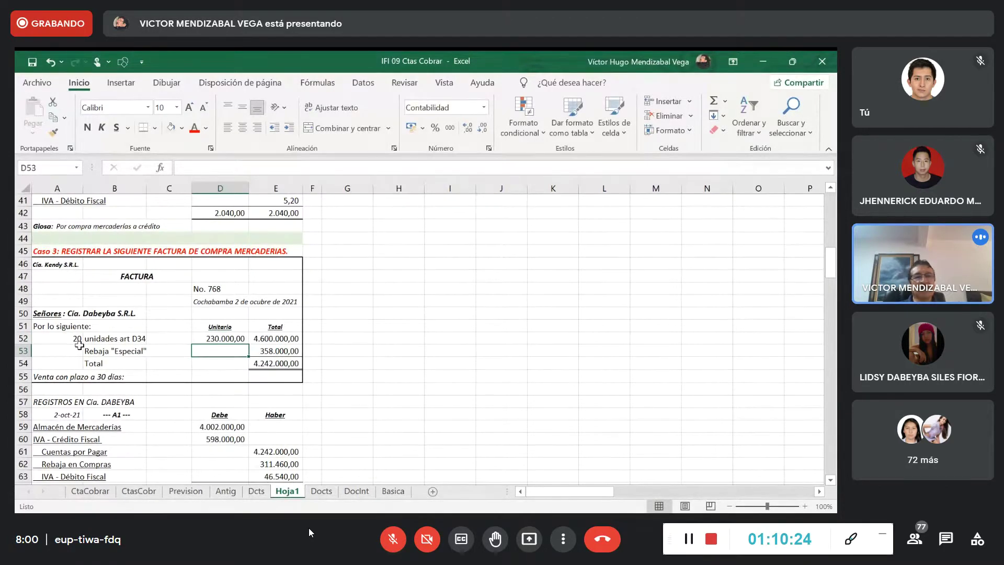
# Set the Rebaja "Especial" amount in E53 of the Caso 3 invoice to 4598000.
pyautogui.click(266, 349)
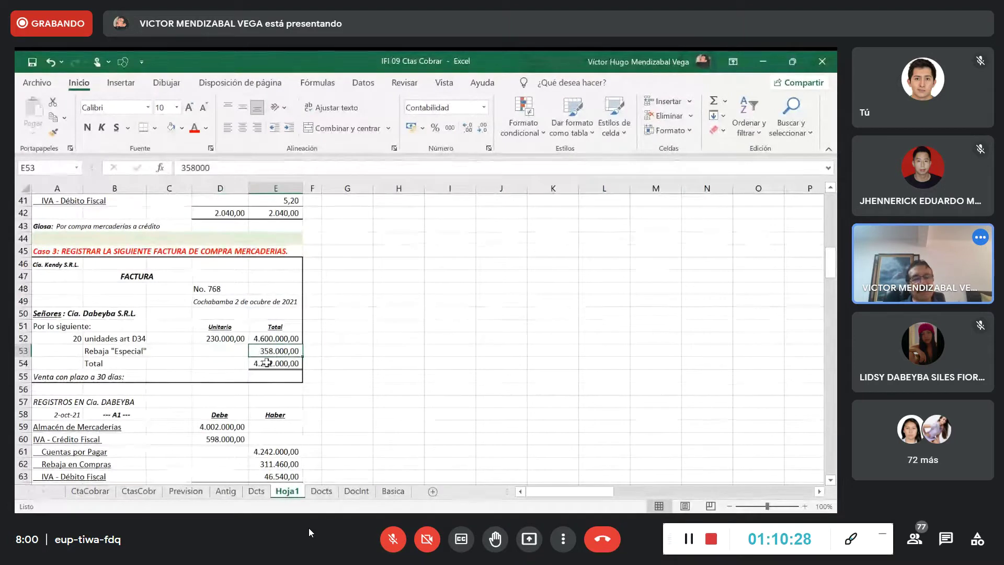
pyautogui.write('459')
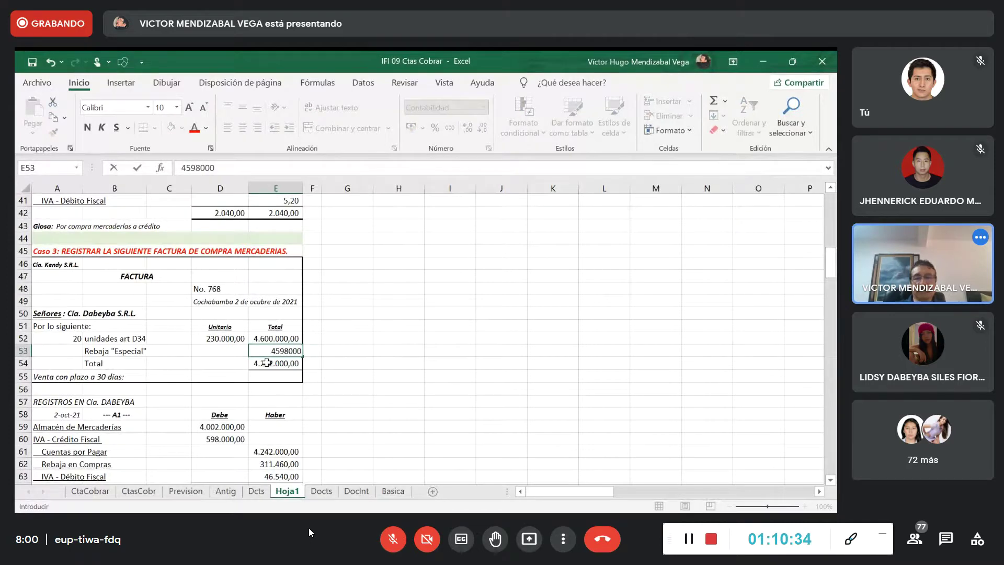
pyautogui.press('Return')
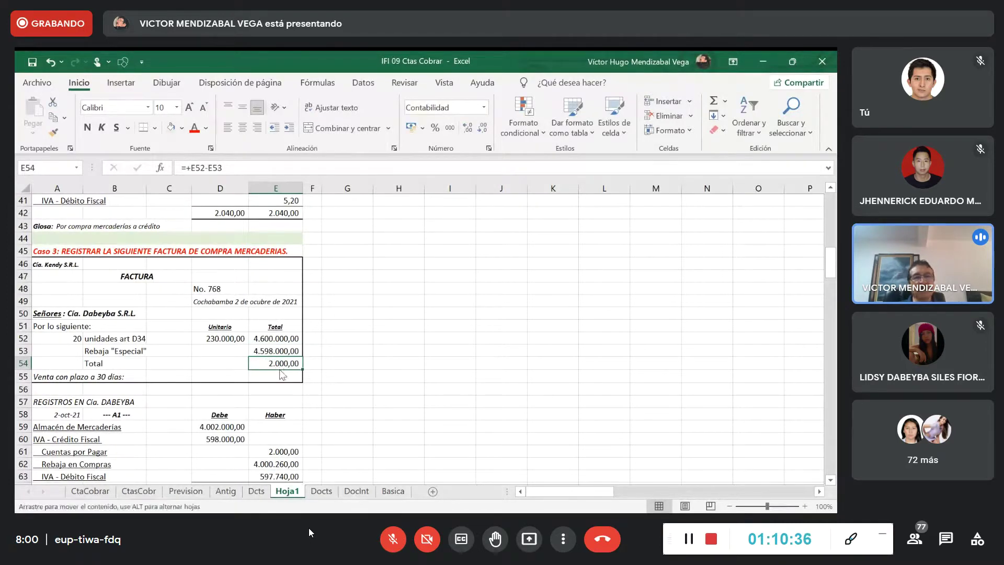
pyautogui.click(337, 365)
# Examine the Caso 3 journal entry's Rebaja en Compras amount against the invoice total, the payment entry and the boxed 2-oct-21 entry.
pyautogui.scroll(-2, 283, 341)
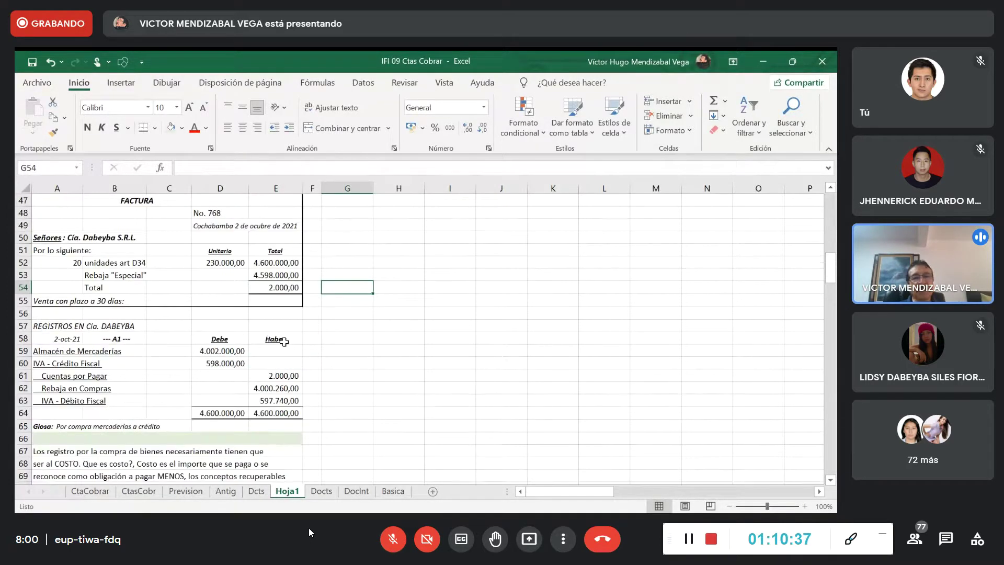
pyautogui.click(267, 387)
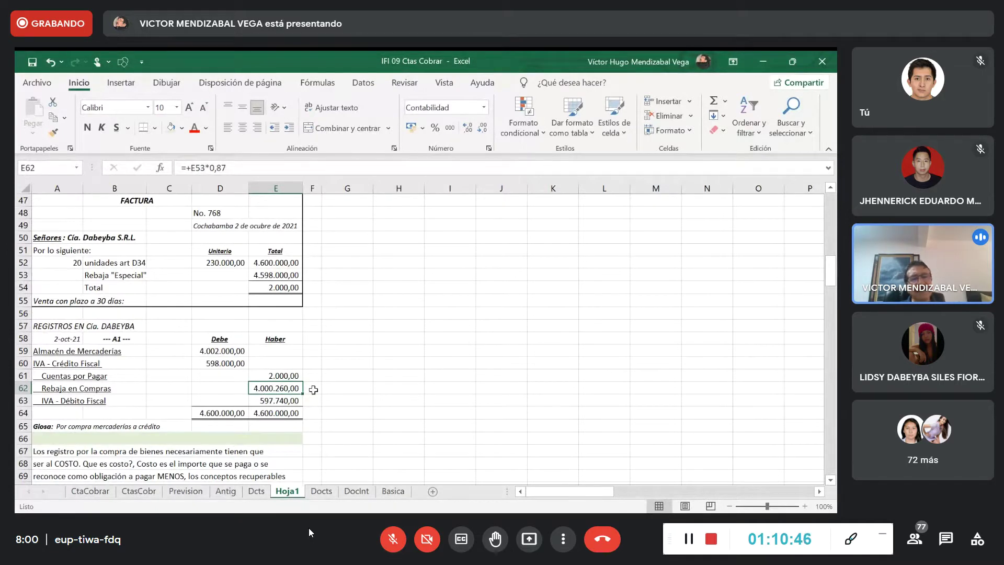
pyautogui.click(393, 413)
pyautogui.click(284, 289)
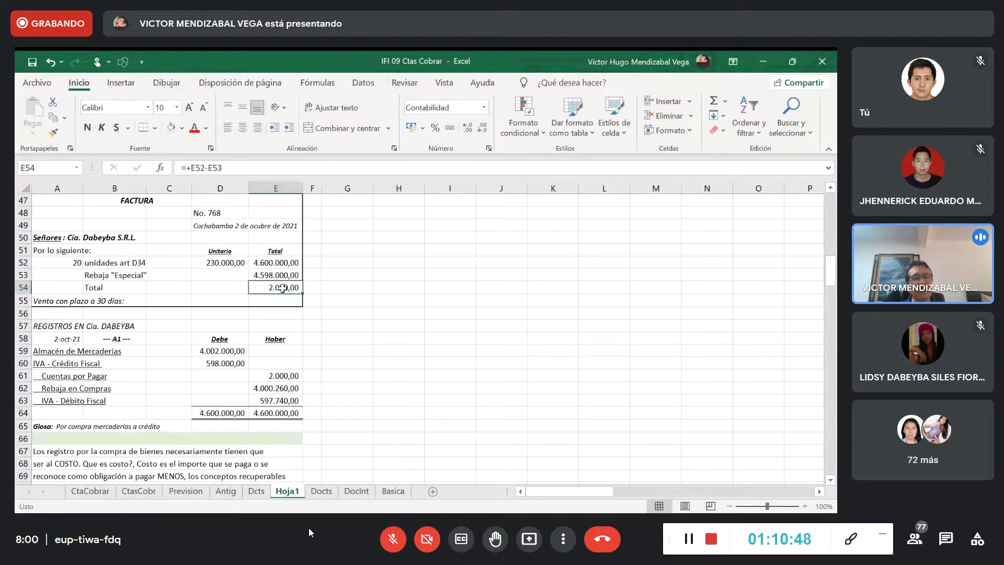
pyautogui.scroll(1, 329, 344)
pyautogui.scroll(-3, 377, 392)
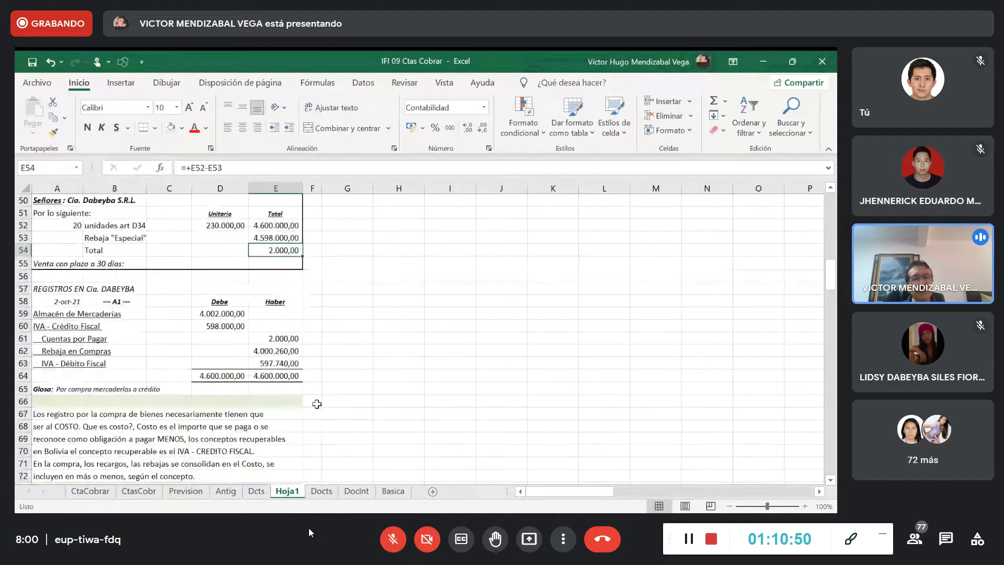
pyautogui.scroll(-7, 355, 386)
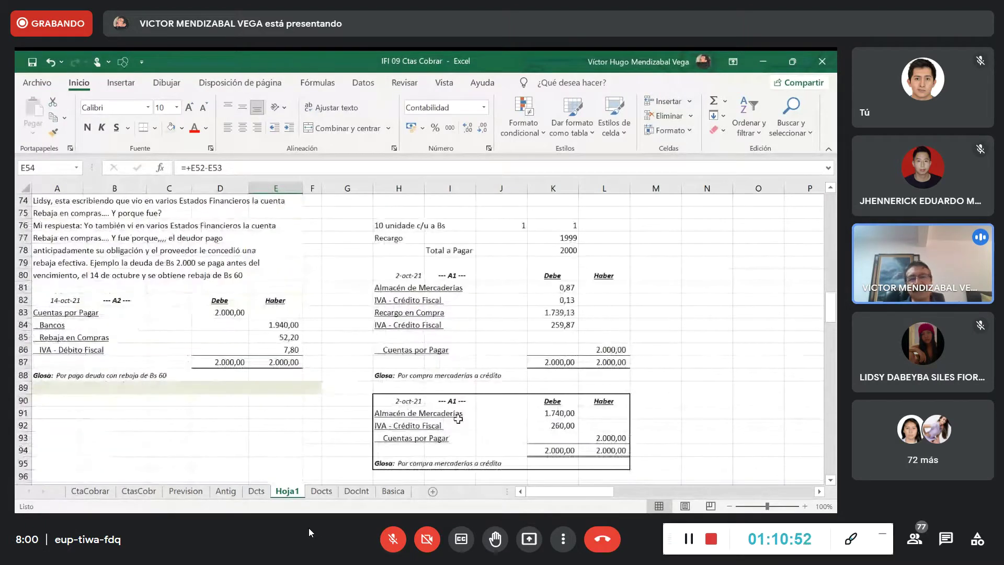
pyautogui.moveTo(413, 396); pyautogui.dragTo(588, 455)
pyautogui.click(688, 384)
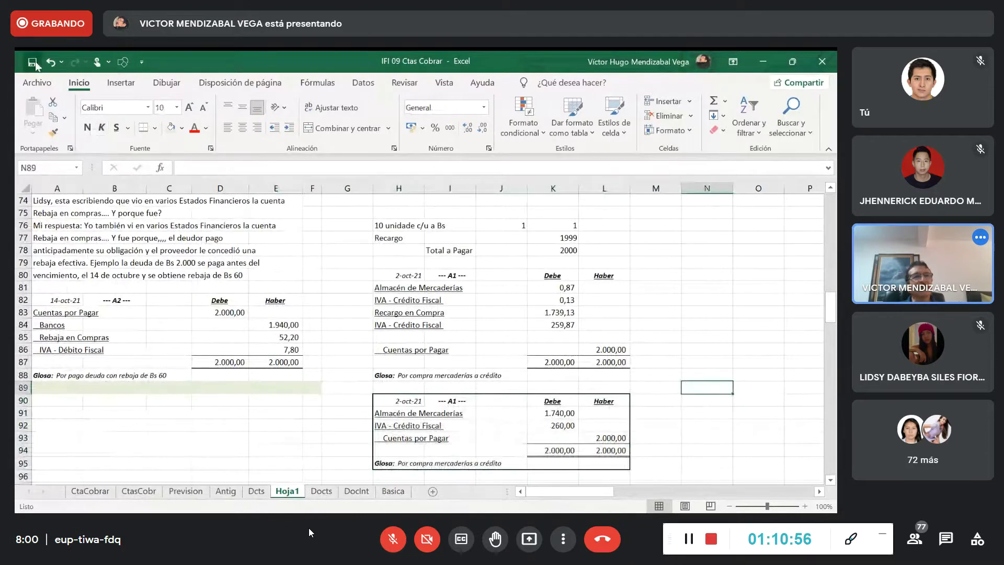
pyautogui.click(688, 297)
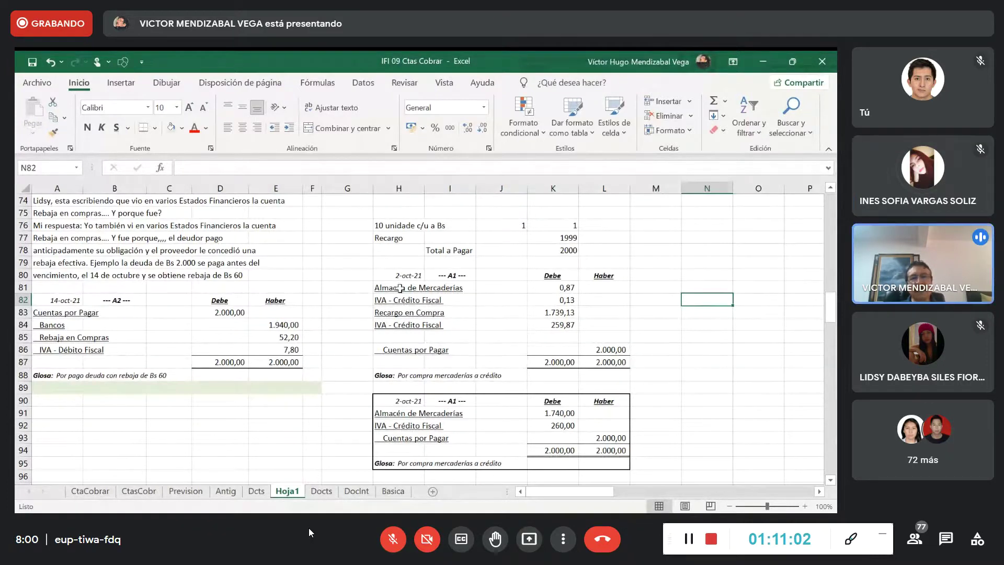
pyautogui.scroll(7, 112, 291)
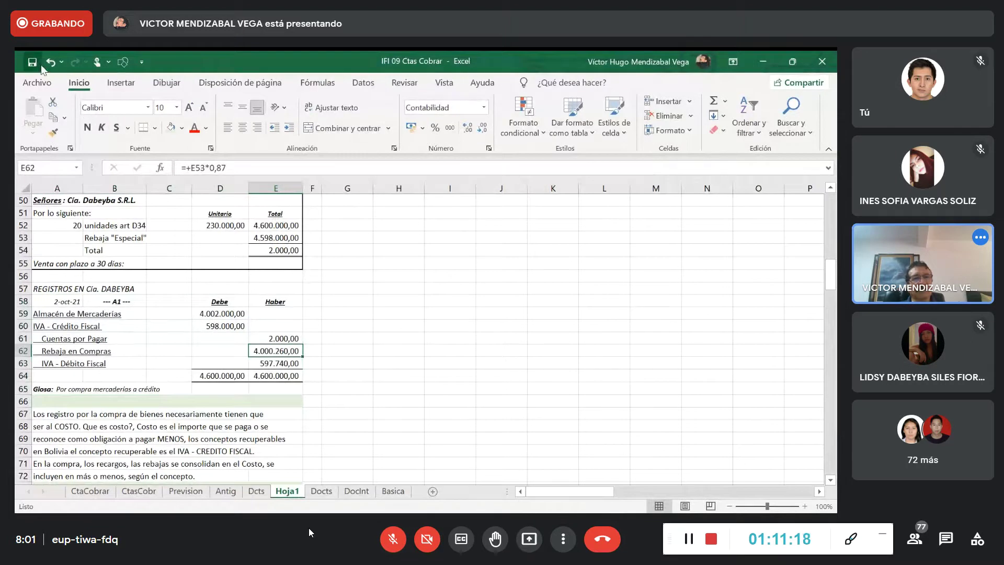
# Unmute the meeting microphone for each turn to speak and mute it again when finished.
pyautogui.click(392, 538)
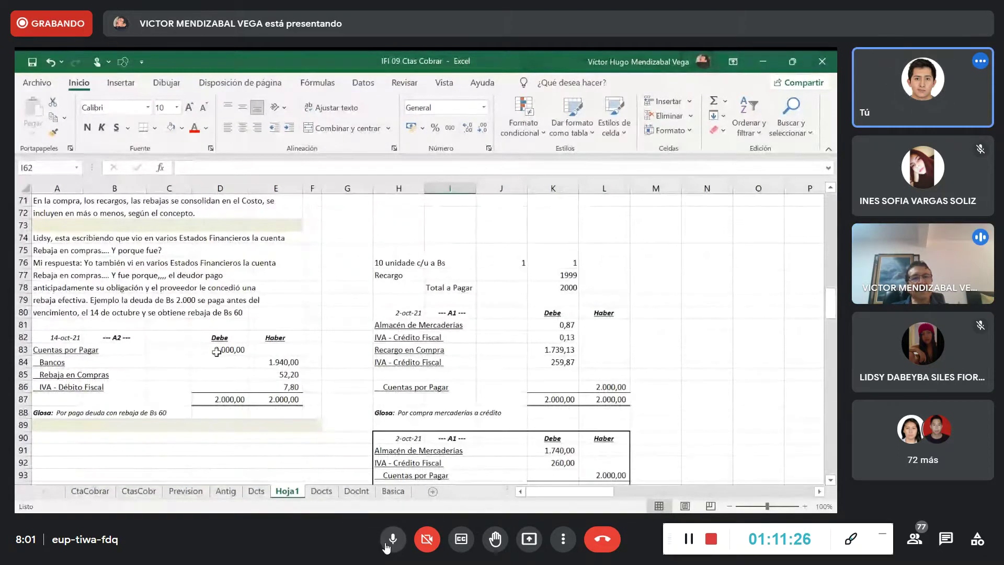
pyautogui.click(390, 544)
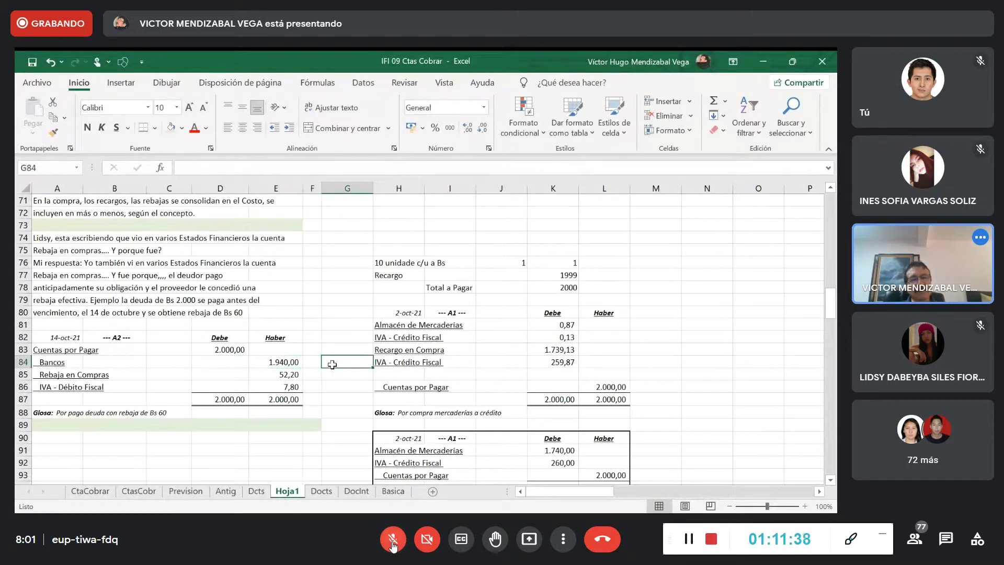
pyautogui.click(393, 540)
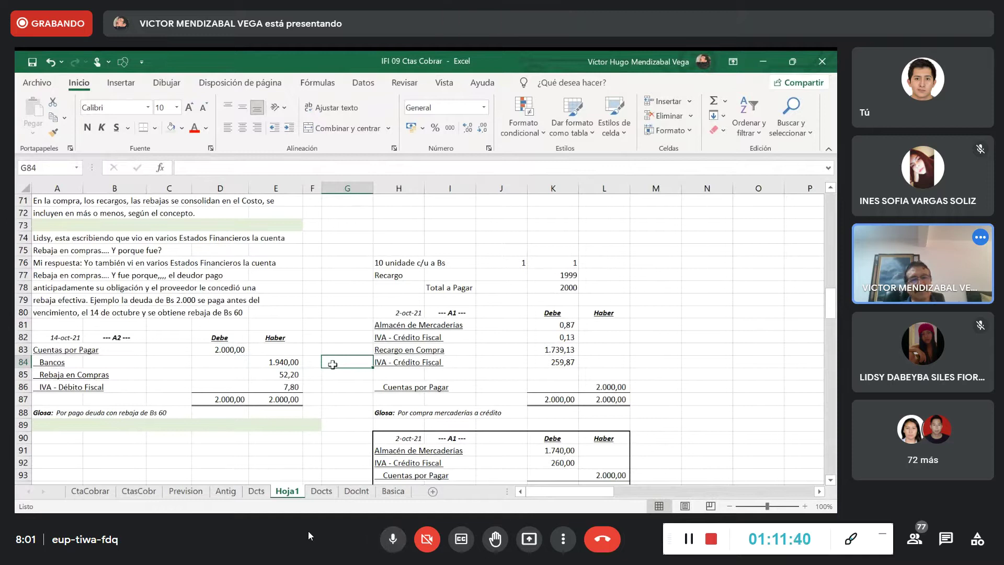
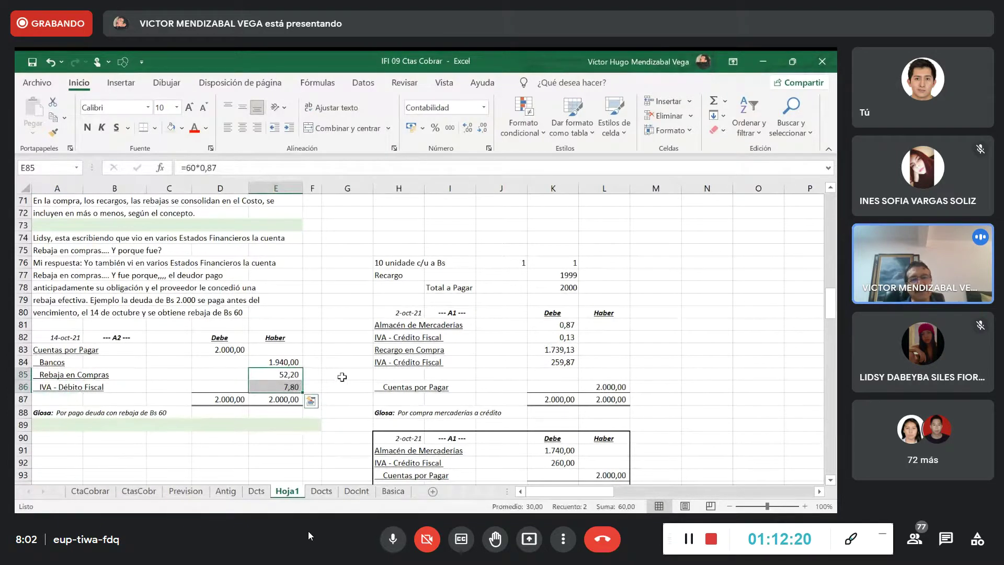
pyautogui.click(387, 540)
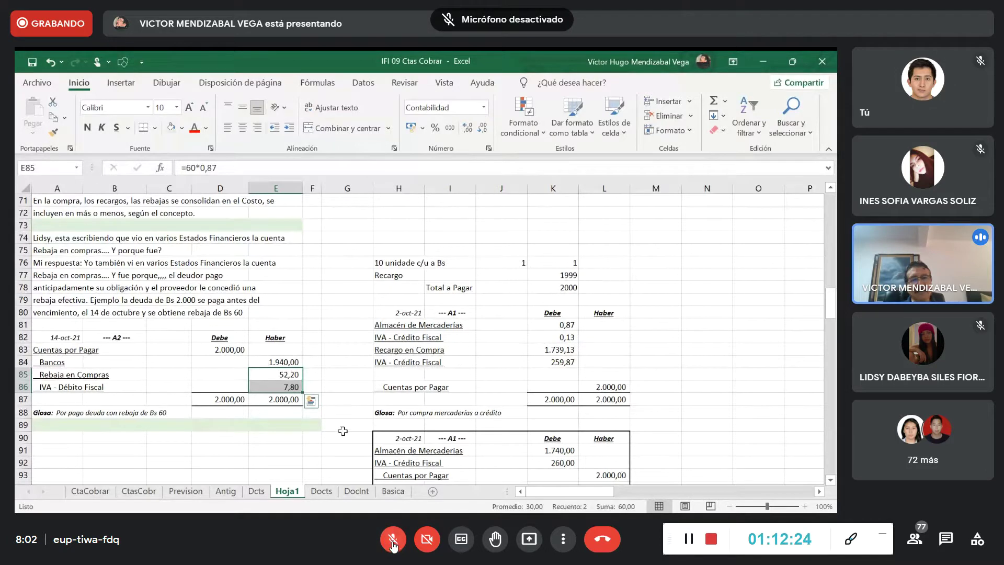
pyautogui.click(390, 541)
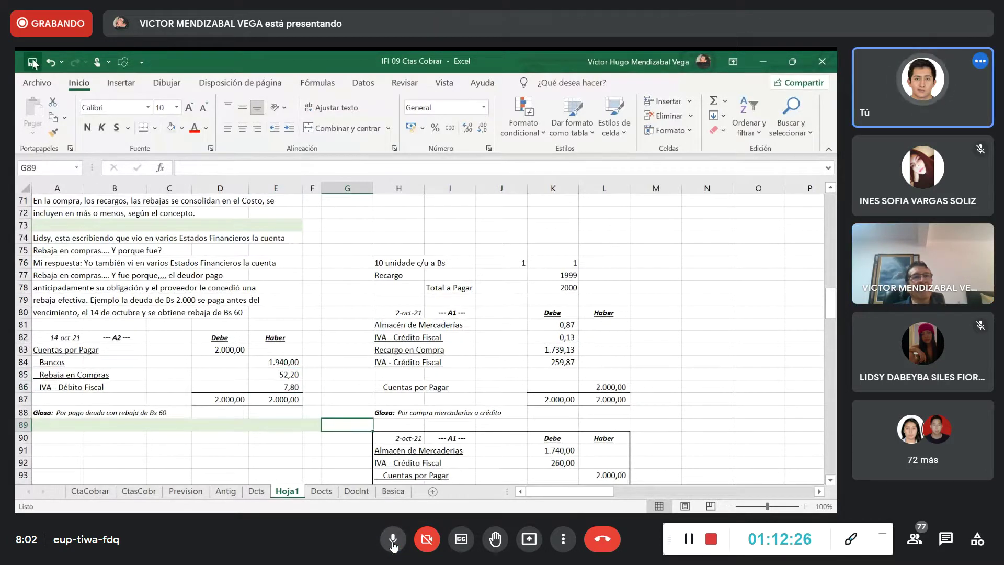
pyautogui.click(394, 545)
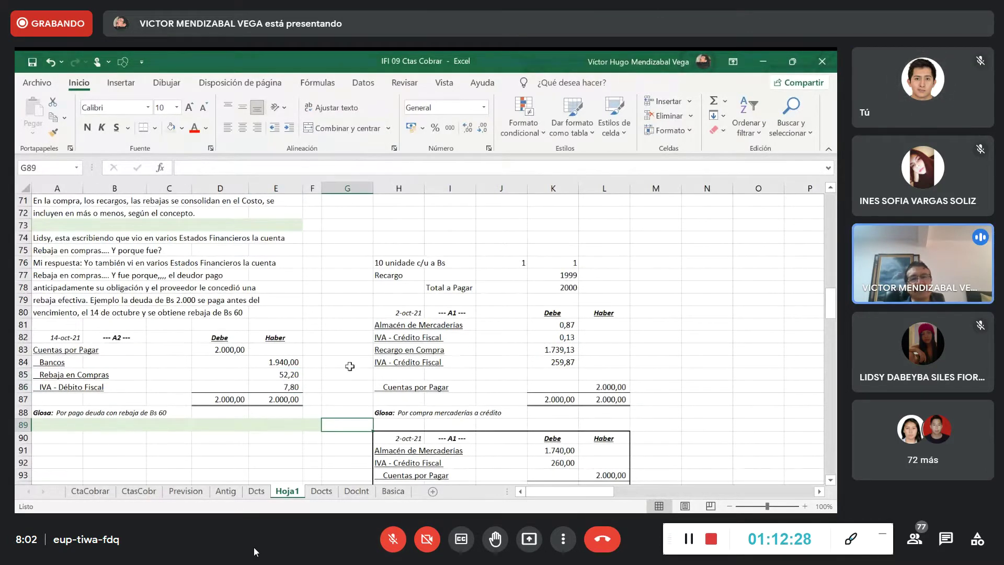